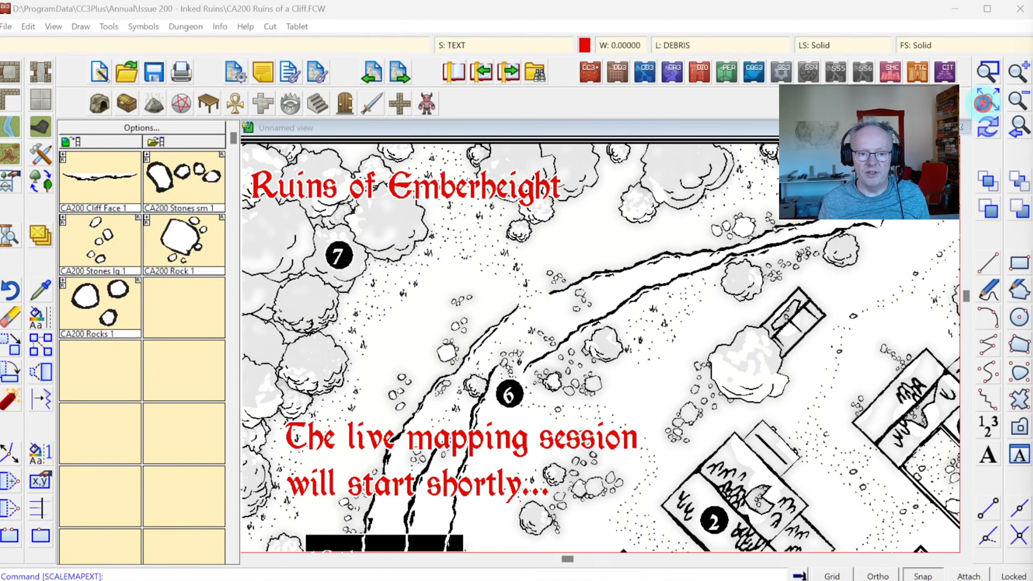
# Step: Frame the whole Ruins of Emberheight example map in the view
pyautogui.click(988, 100)
pyautogui.click(988, 60)
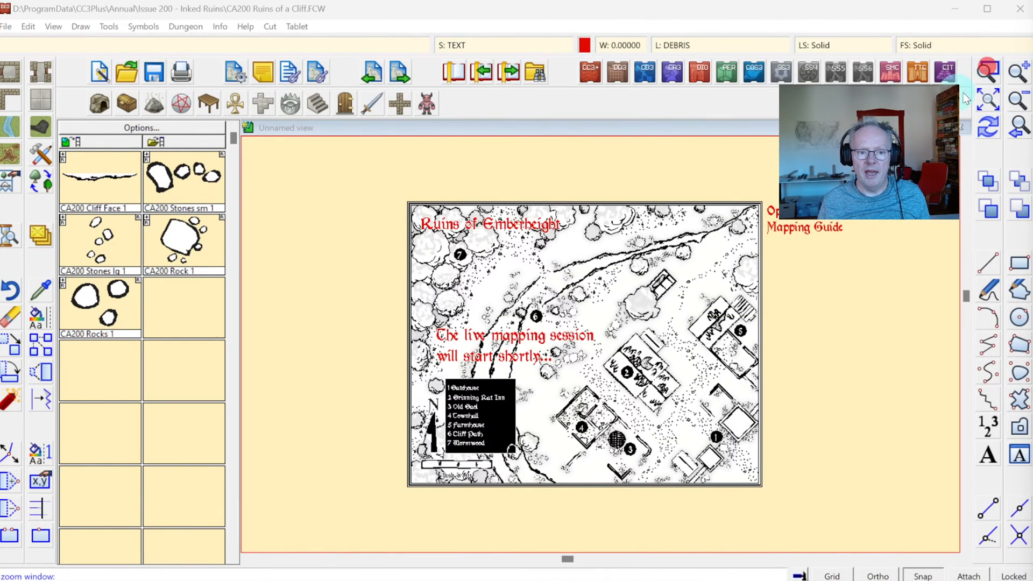
pyautogui.click(414, 186)
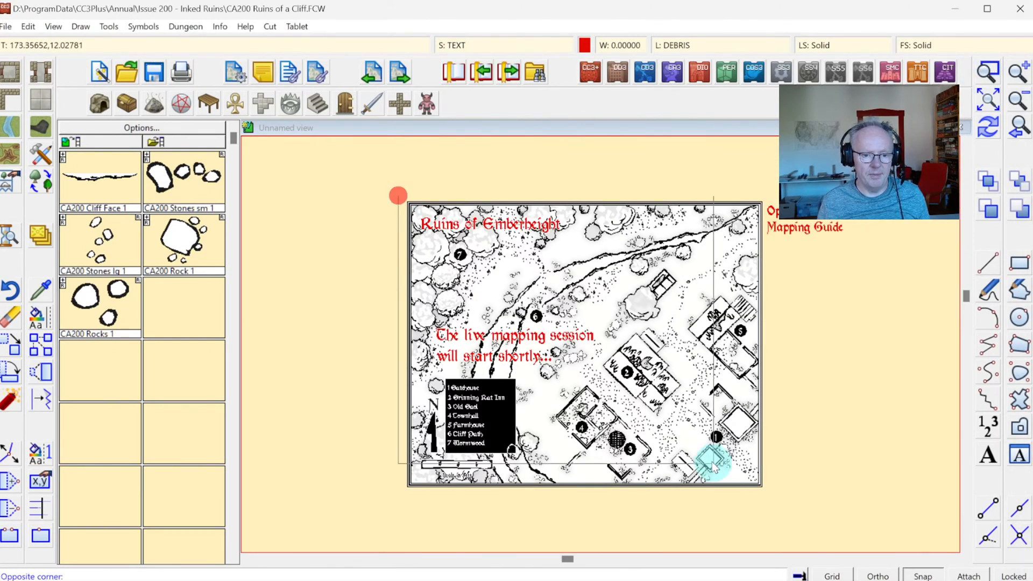
pyautogui.click(776, 493)
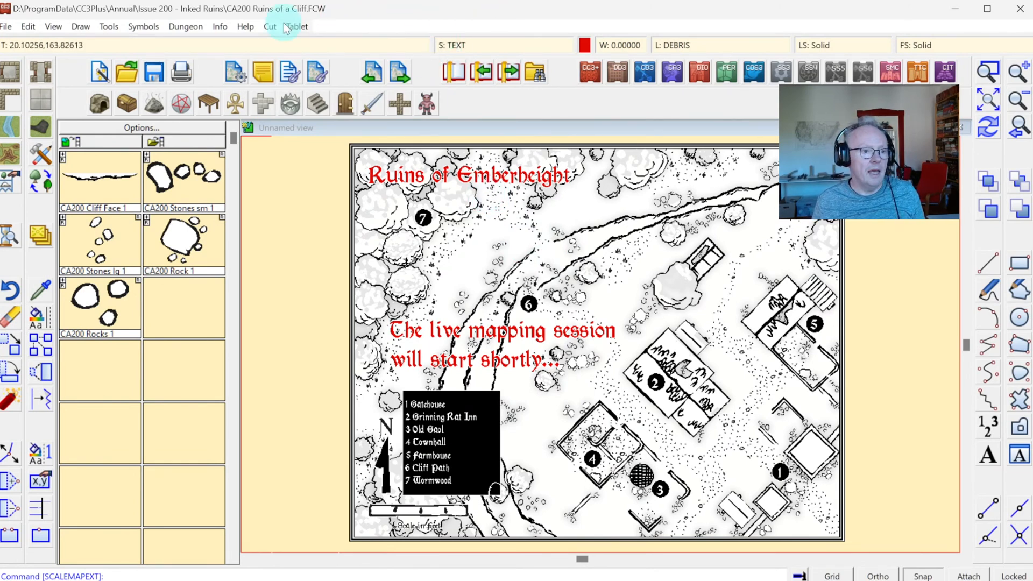
# Step: Start a new Dungeons map with self-decided settings in the Inked Ruins [2023] style, without saving the open example map
pyautogui.click(101, 75)
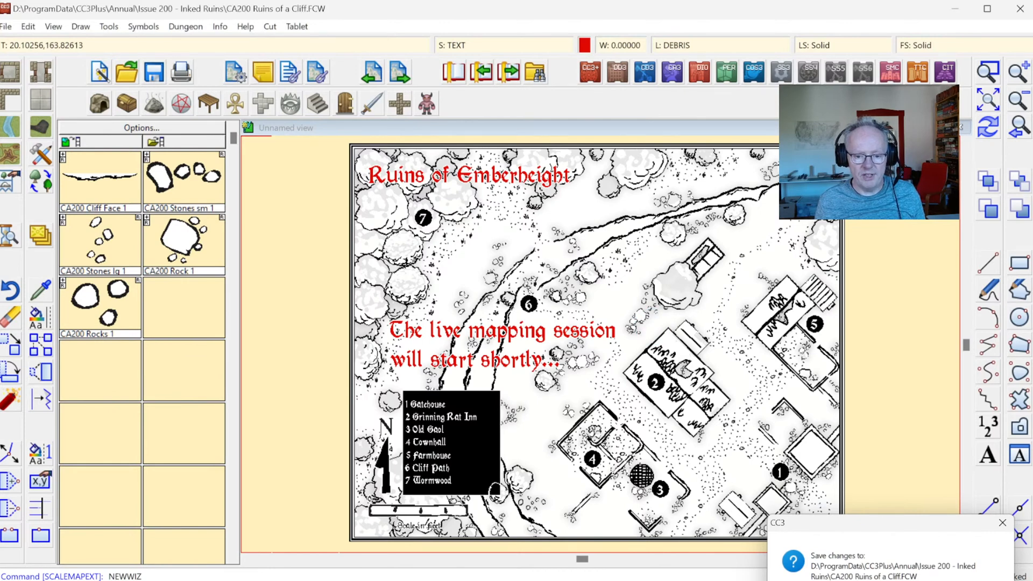
pyautogui.press('n')
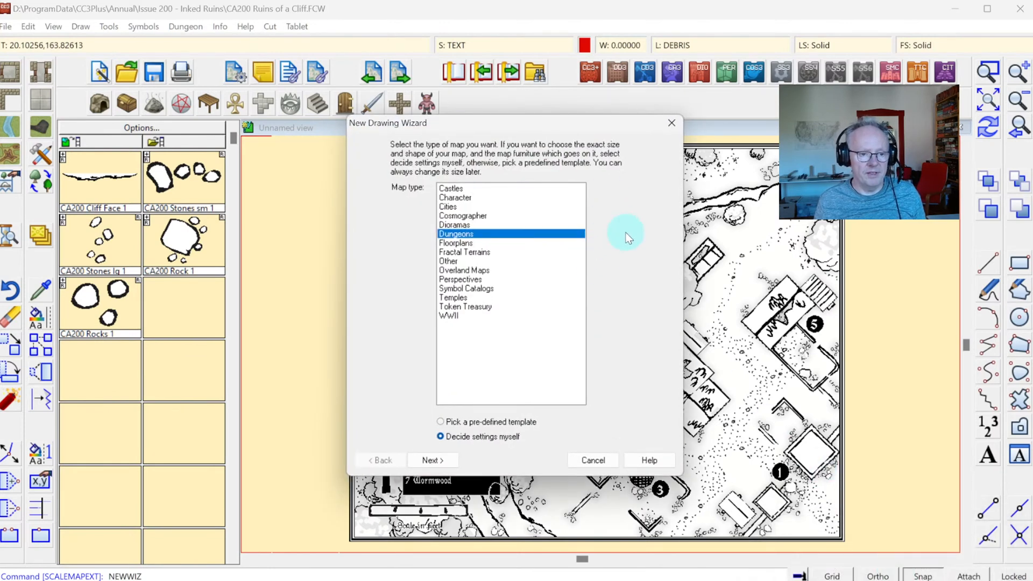
pyautogui.click(466, 225)
pyautogui.click(471, 234)
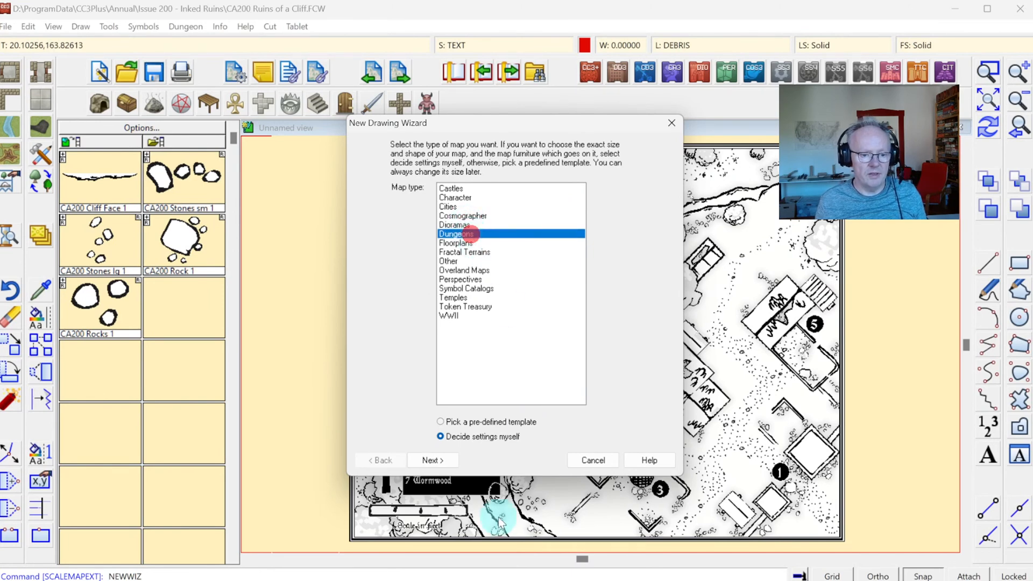
pyautogui.click(445, 461)
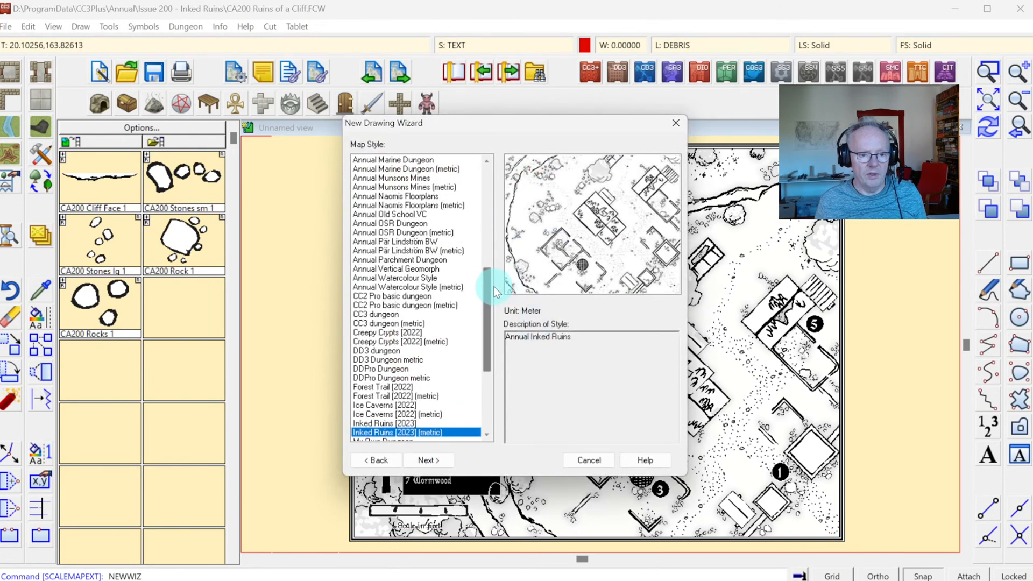
pyautogui.moveTo(492, 286); pyautogui.dragTo(486, 325)
pyautogui.click(410, 314)
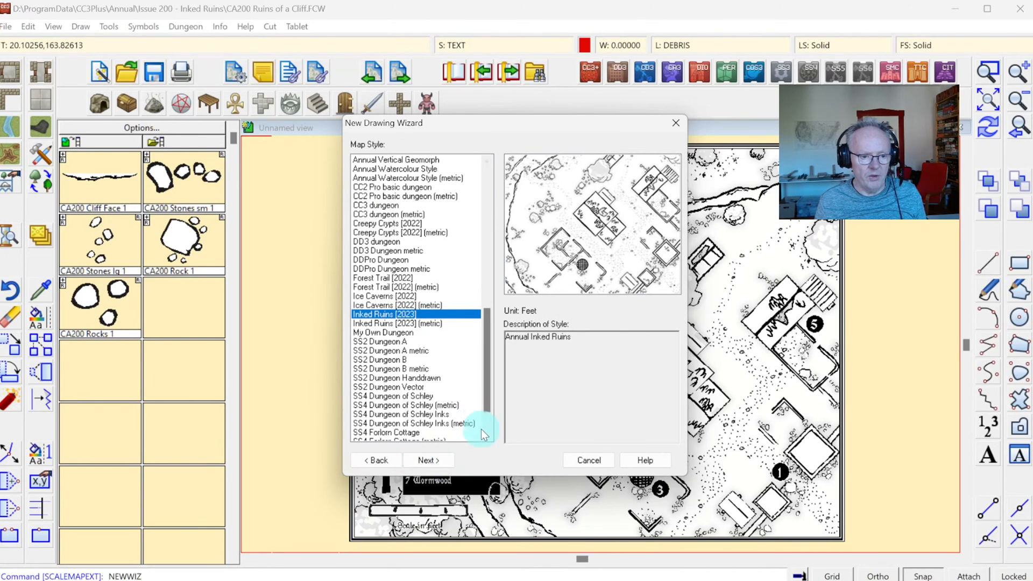
pyautogui.click(434, 461)
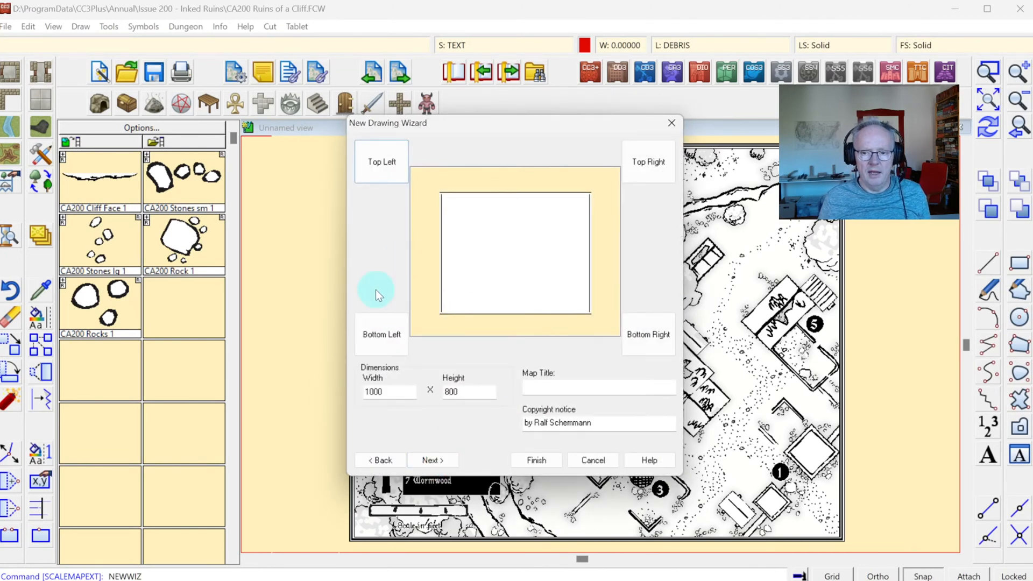
# Step: Set the new map's dimensions to 250 wide by 200 high and finish the drawing wizard
pyautogui.doubleClick(393, 391)
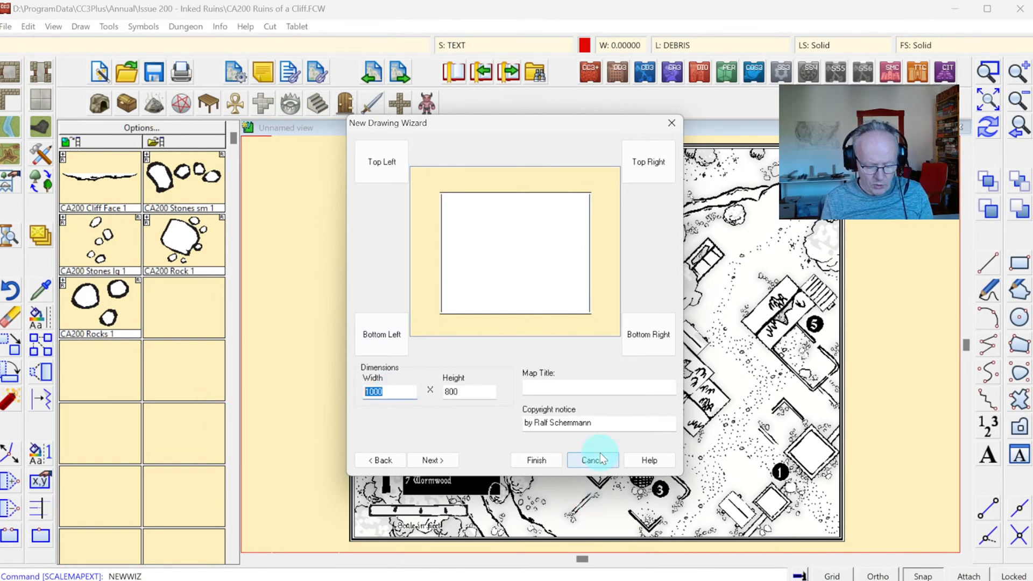
pyautogui.write('250')
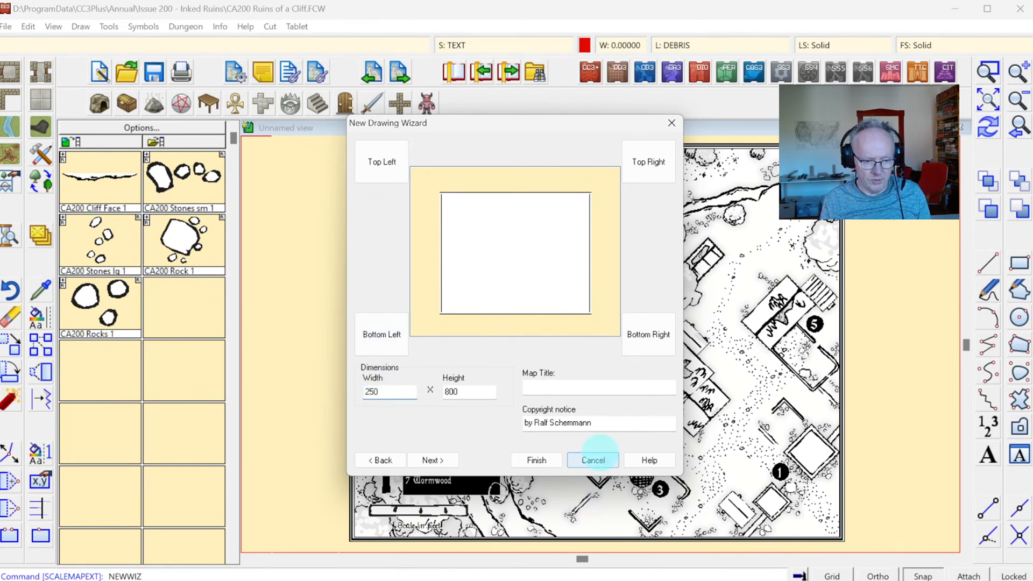
pyautogui.press('Tab')
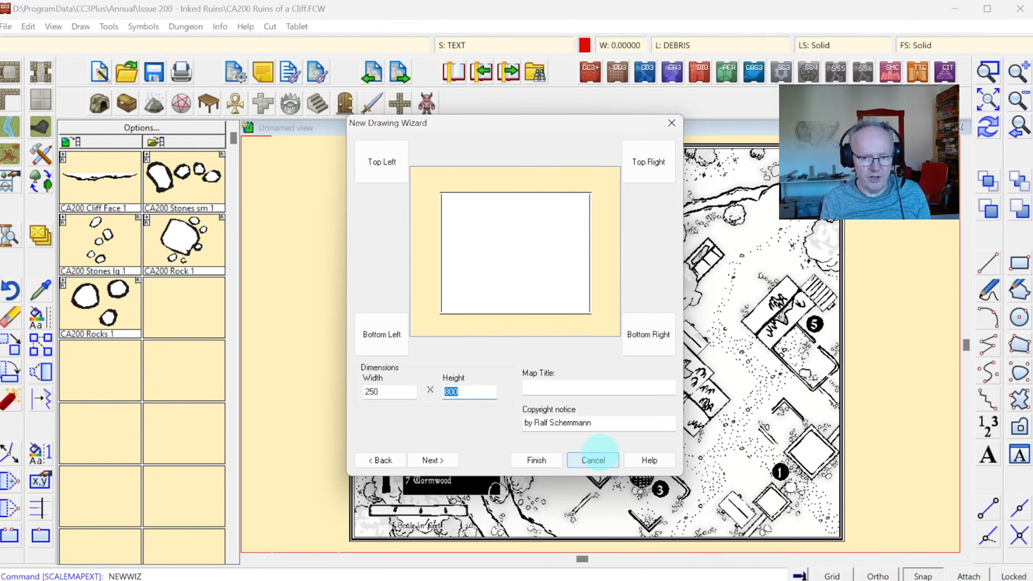
pyautogui.write('200')
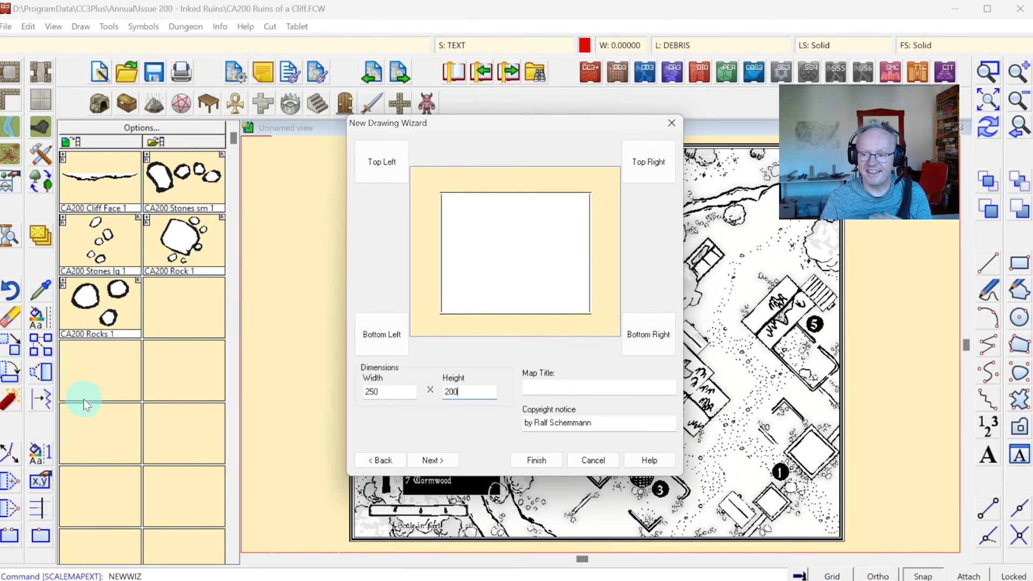
pyautogui.click(538, 461)
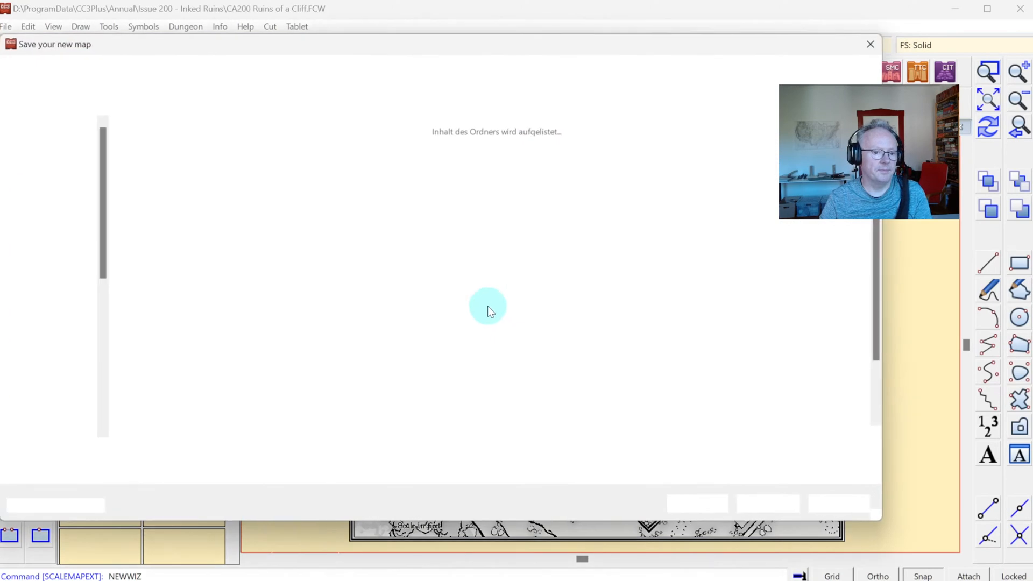
# Step: Save the new map as Forest Ruin in the Videos folder under Profantasy Streams, 137 - Inked Ruins
pyautogui.scroll(-3, 80, 350)
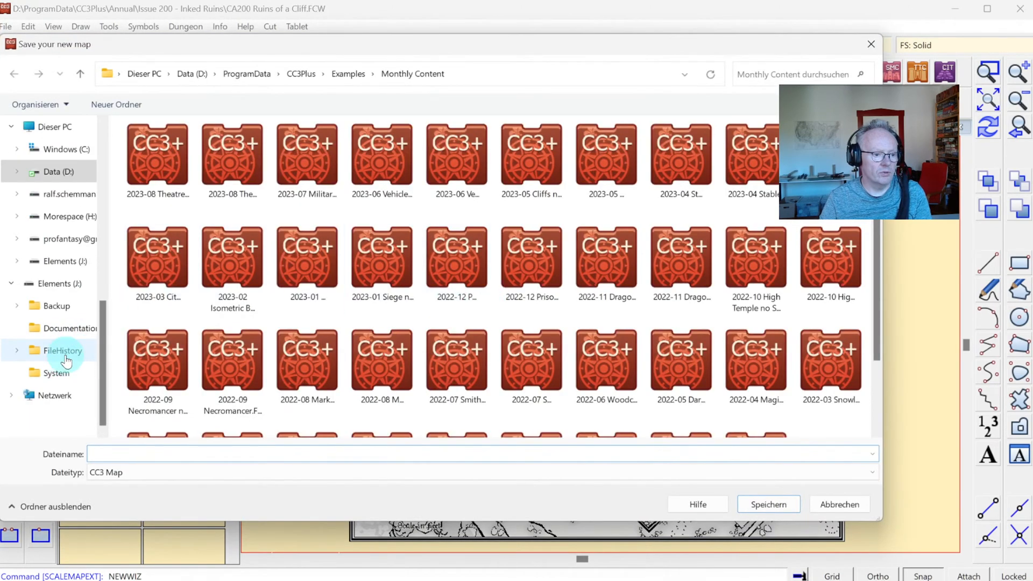
pyautogui.scroll(6, 84, 269)
pyautogui.click(50, 171)
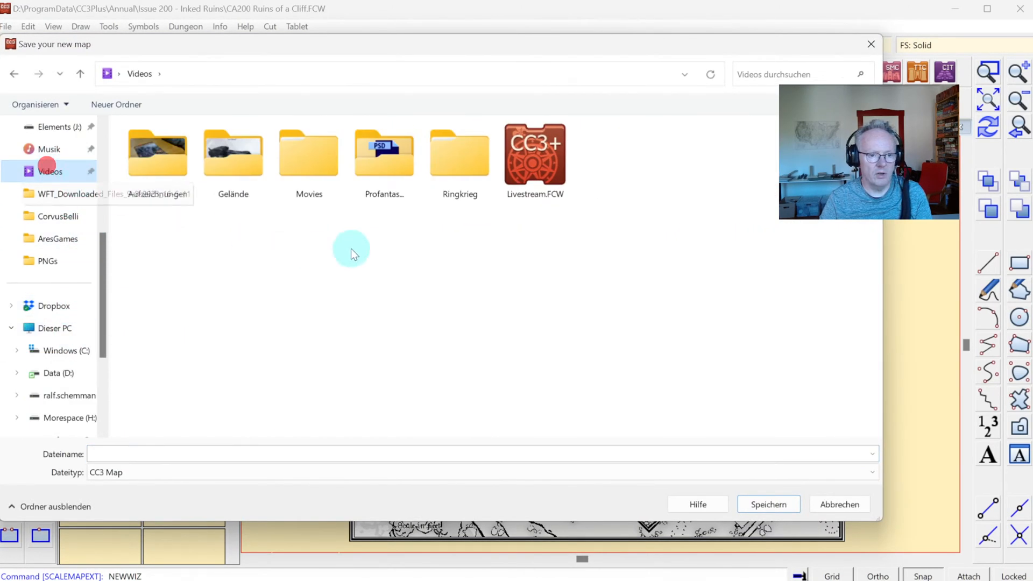
pyautogui.click(383, 174)
pyautogui.doubleClick(383, 175)
pyautogui.scroll(-10, 430, 242)
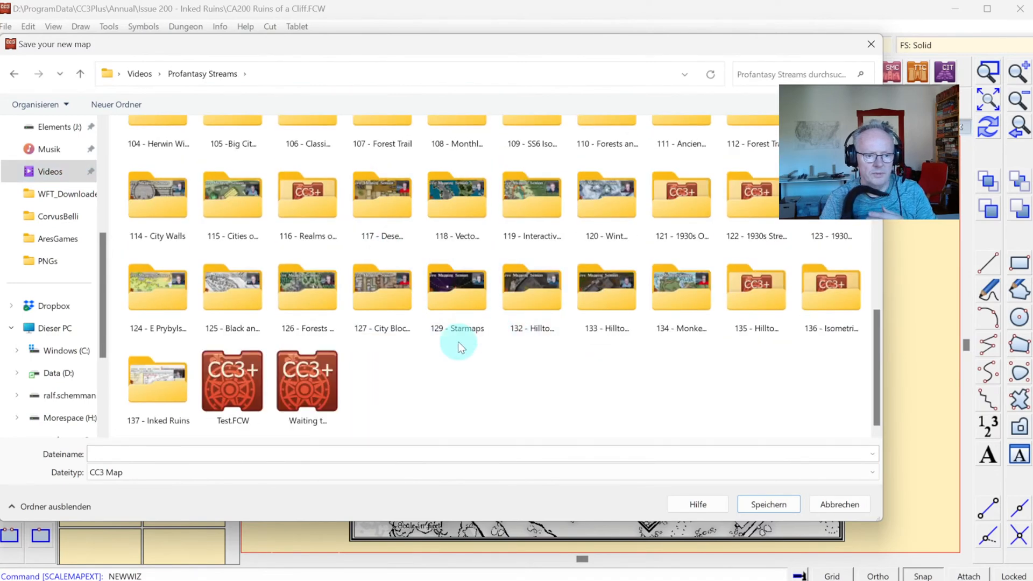
pyautogui.doubleClick(171, 368)
pyautogui.click(226, 453)
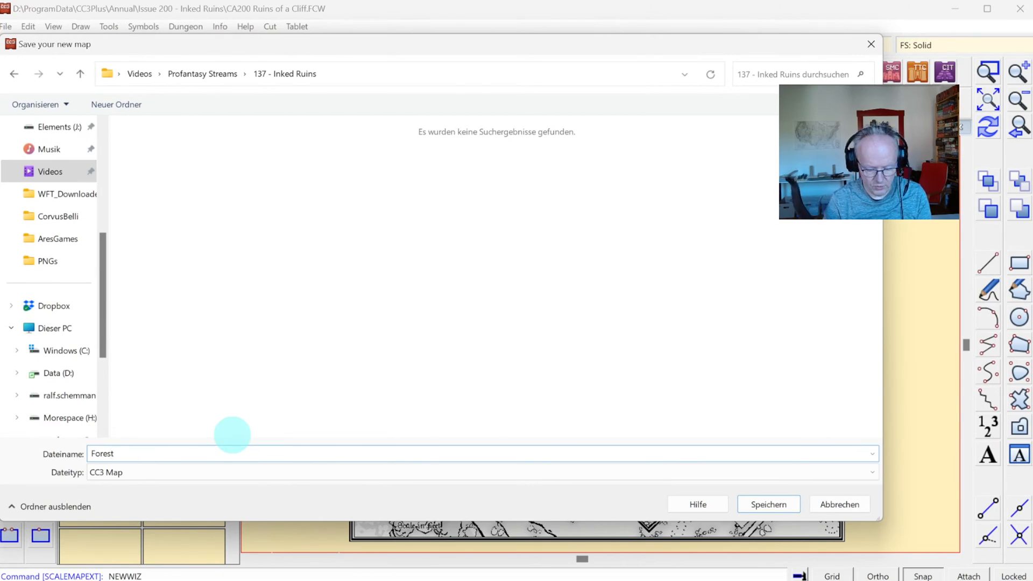
pyautogui.write('Forest Ruin')
pyautogui.press('Return')
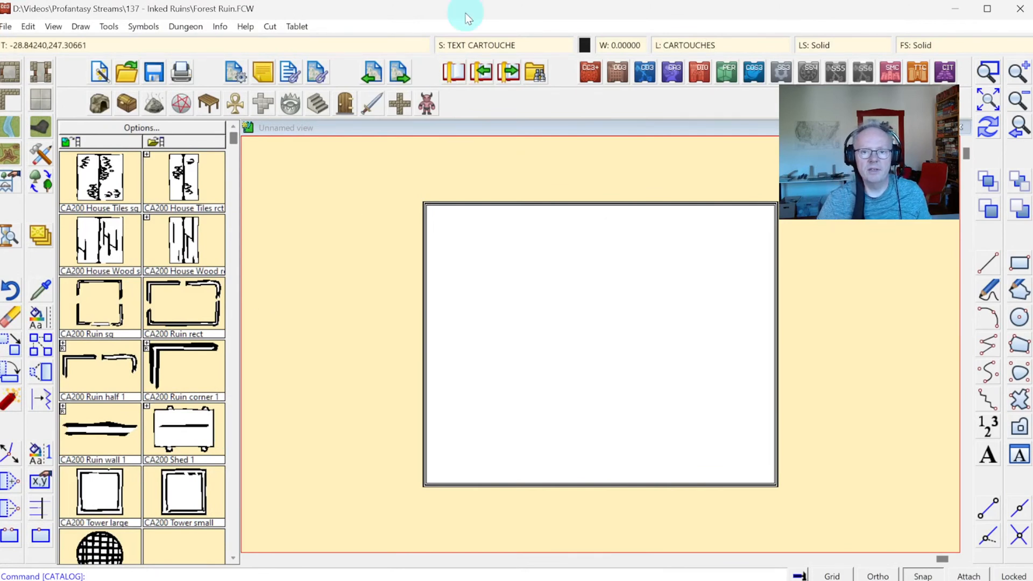
# Step: Load the CA200 Cliff Face 1 symbol for placement at scale 1.5, rotated 30 degrees, with snapping turned off
pyautogui.click(986, 71)
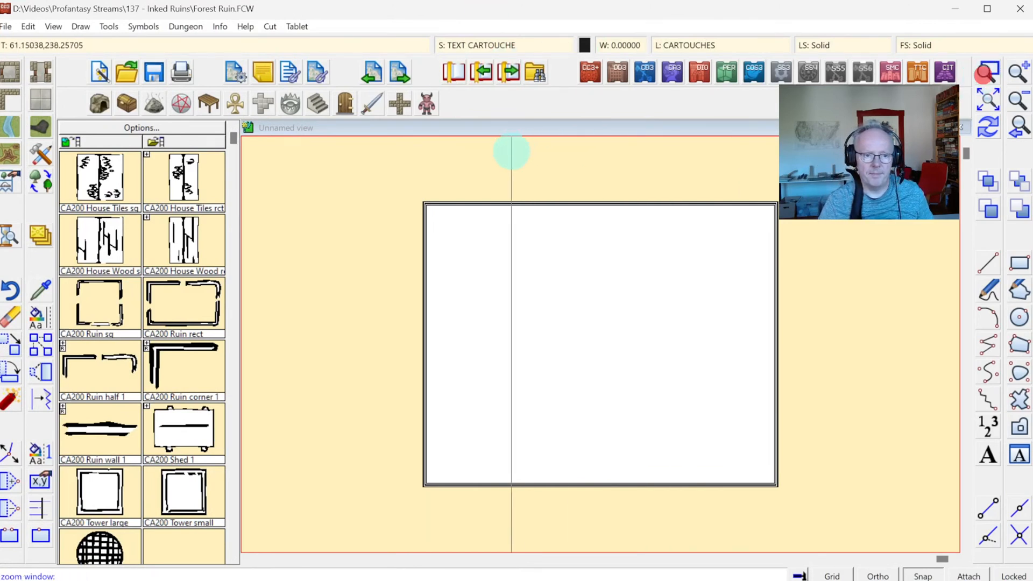
pyautogui.click(417, 196)
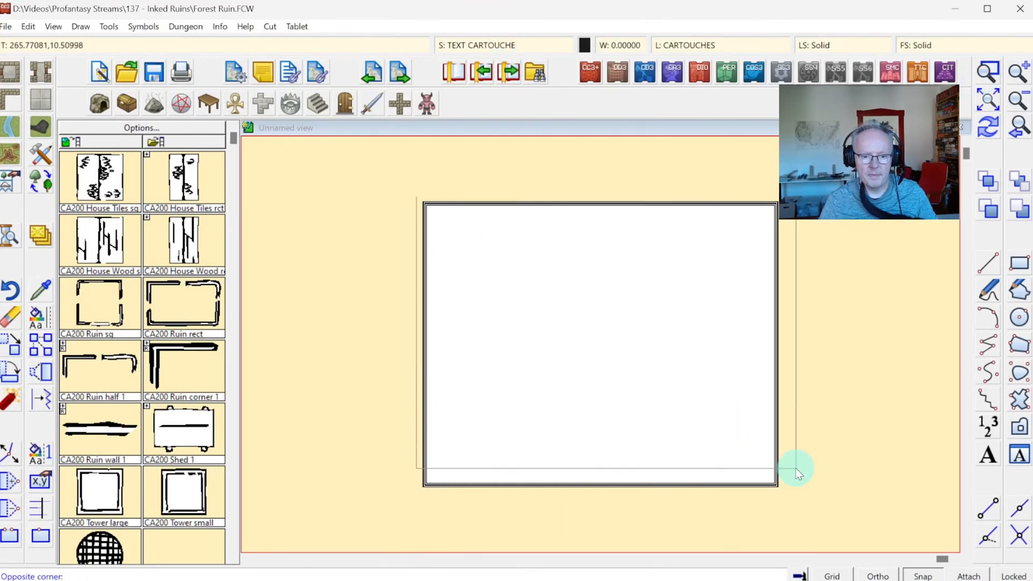
pyautogui.click(784, 492)
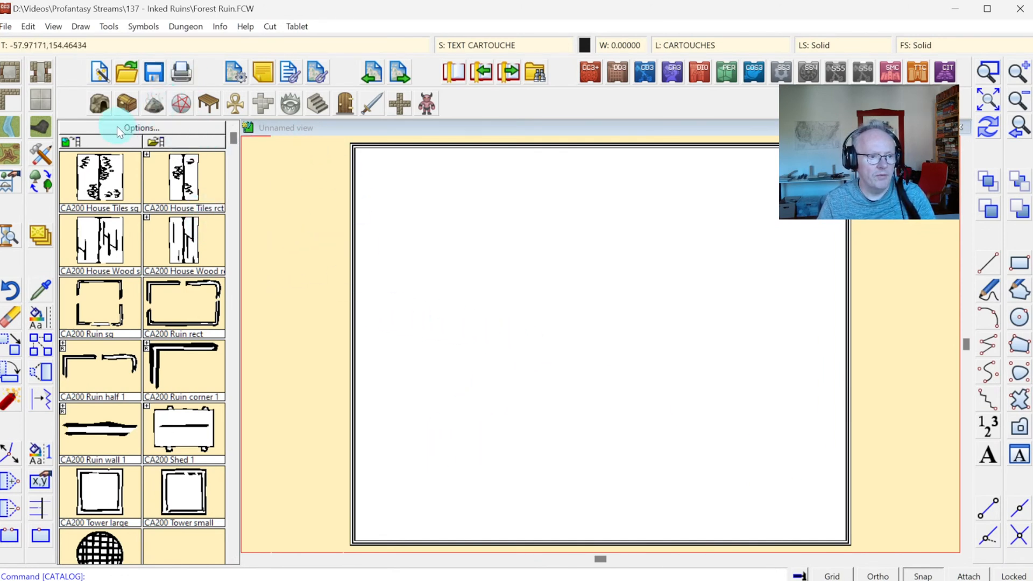
pyautogui.click(99, 103)
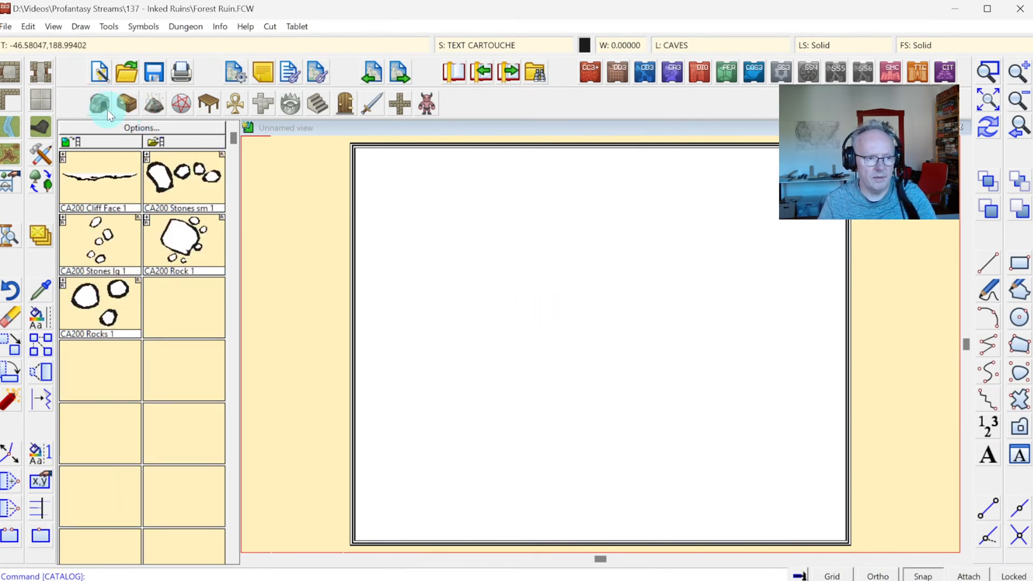
pyautogui.click(101, 176)
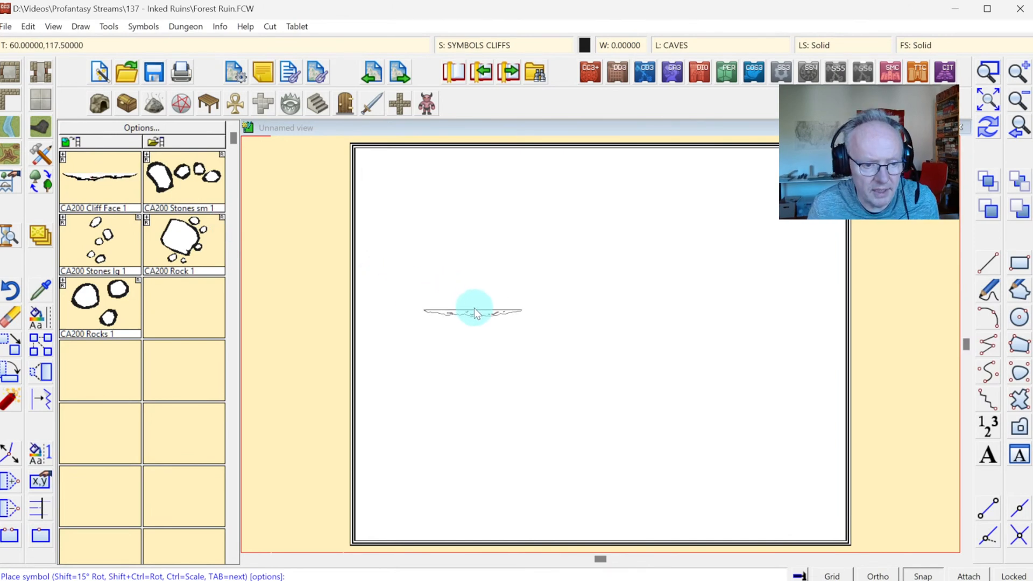
pyautogui.moveTo(478, 309); pyautogui.dragTo(517, 282)
pyautogui.press('shift')
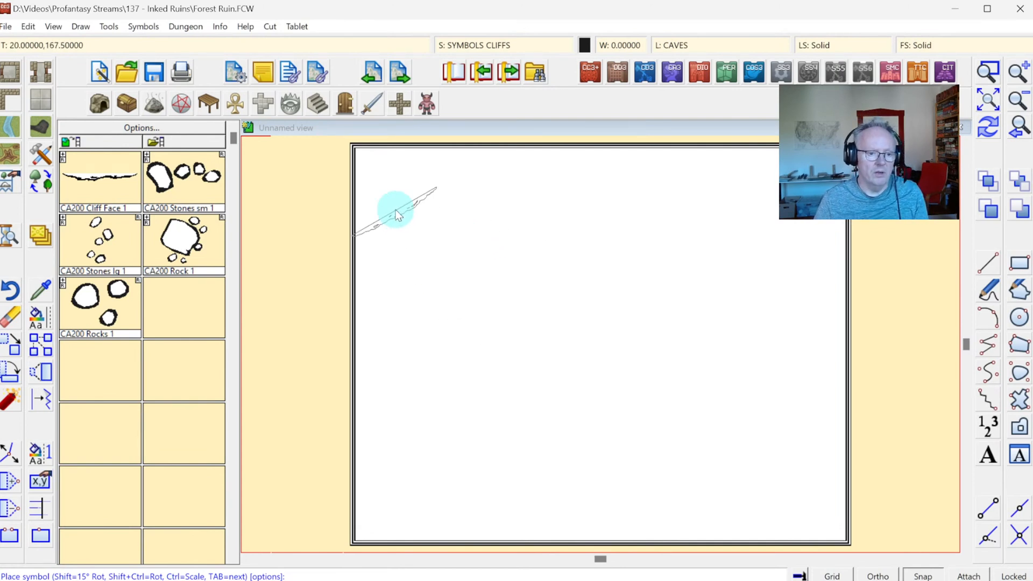
pyautogui.press('ctrl')
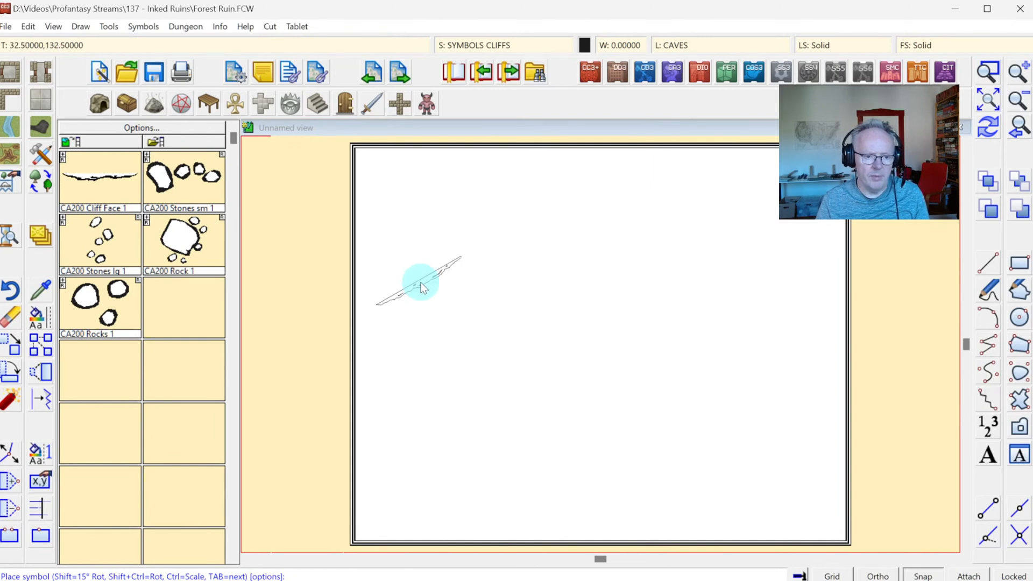
pyautogui.rightClick(421, 285)
pyautogui.write('1.5')
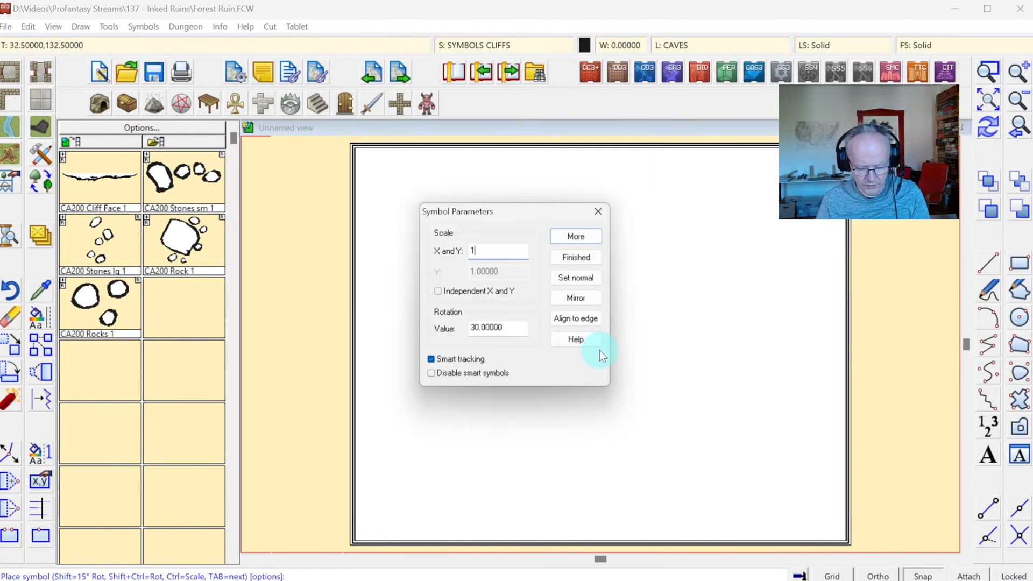
pyautogui.click(563, 235)
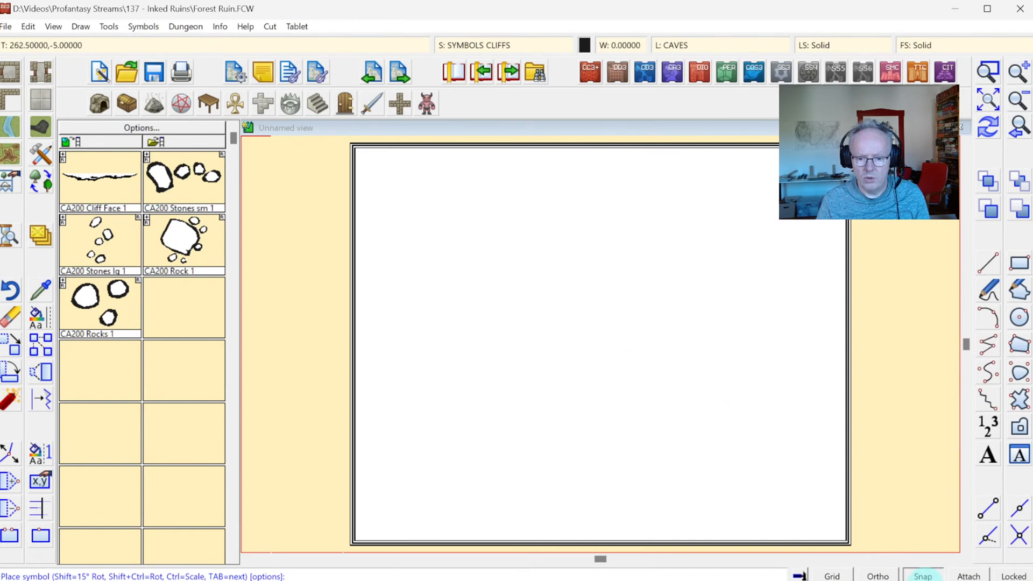
pyautogui.click(920, 576)
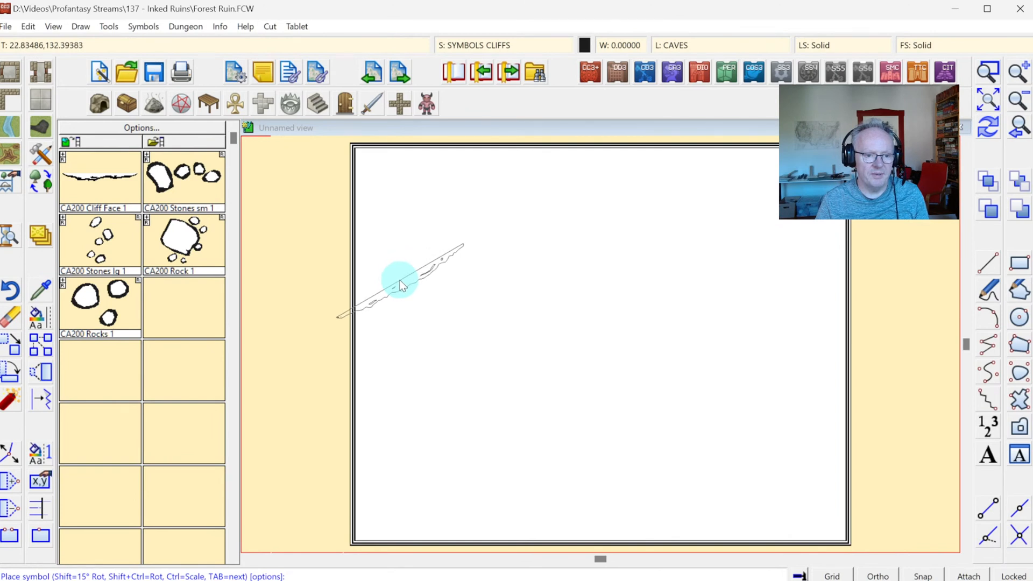
# Step: Place cliff face symbols end to end from the map's left border up towards its upper right corner as one continuous cliff, and redraw the map
pyautogui.click(388, 285)
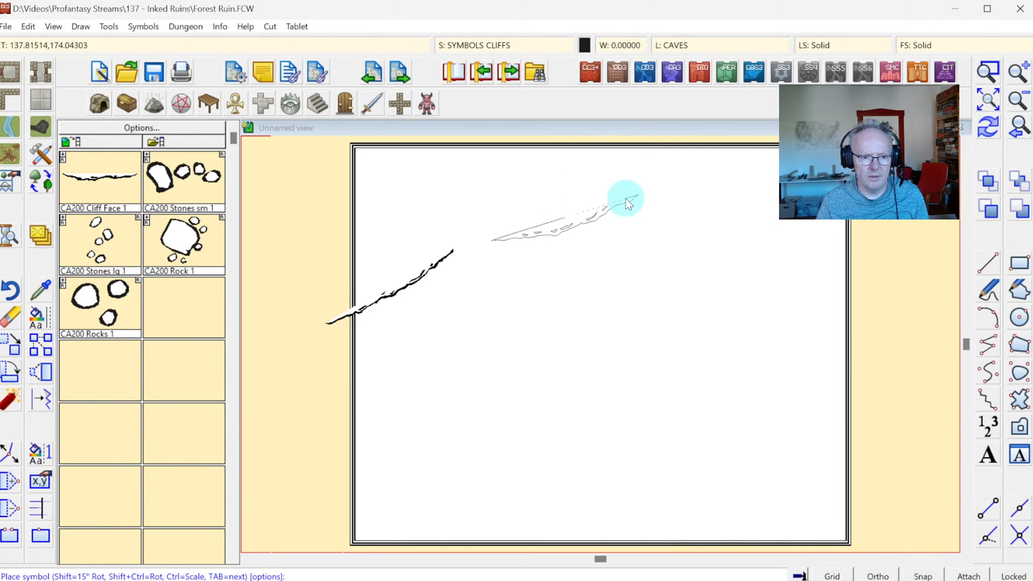
pyautogui.click(517, 228)
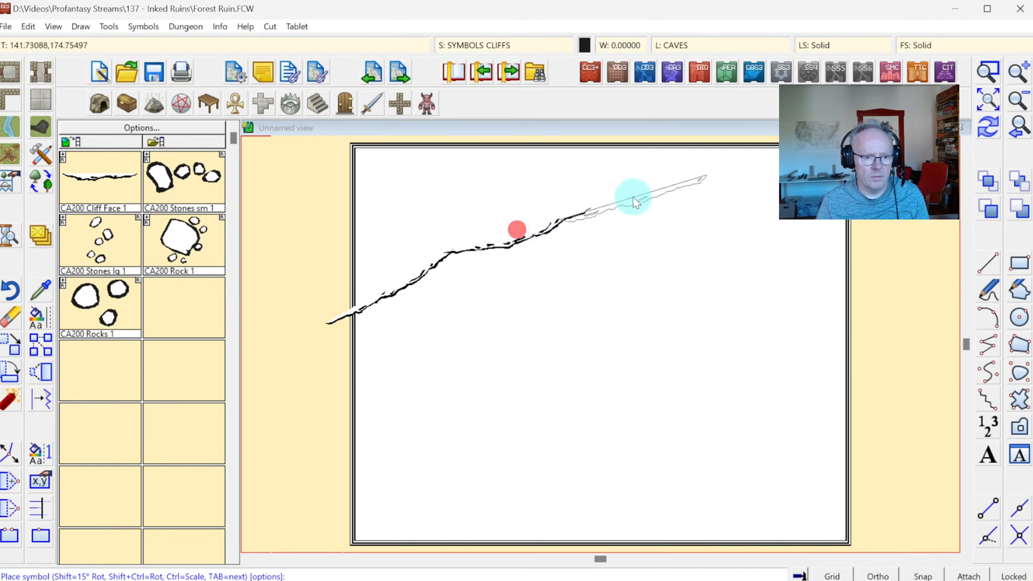
pyautogui.click(664, 194)
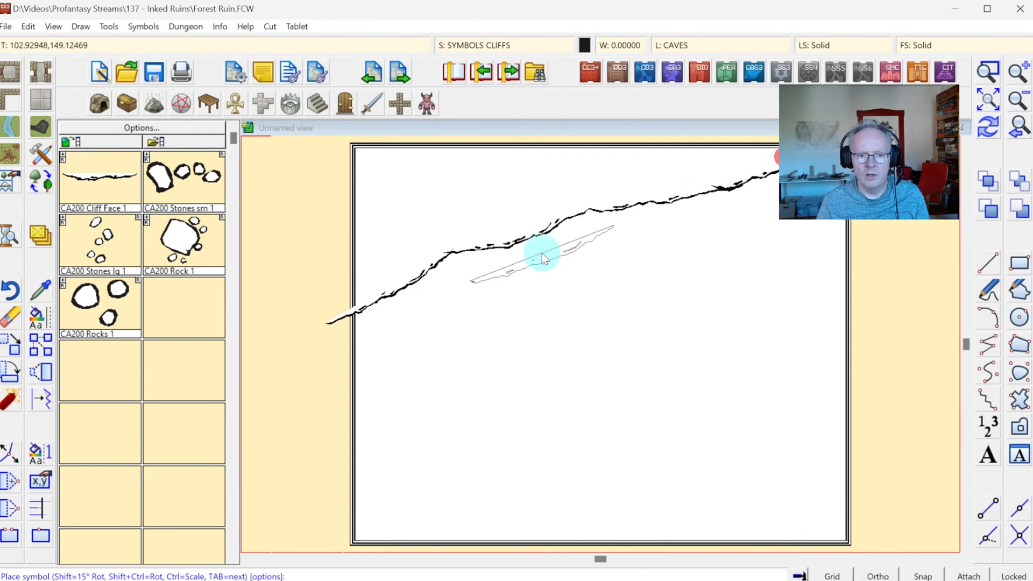
pyautogui.click(994, 132)
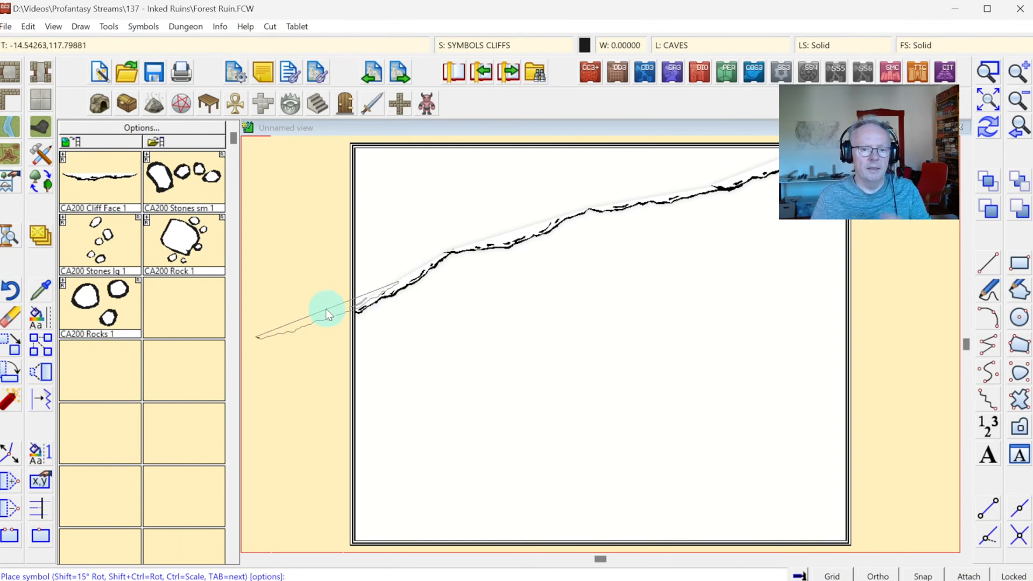
# Step: Place two more cliff face symbols above the first cliff as a second line, leaving a gap between them
pyautogui.click(416, 235)
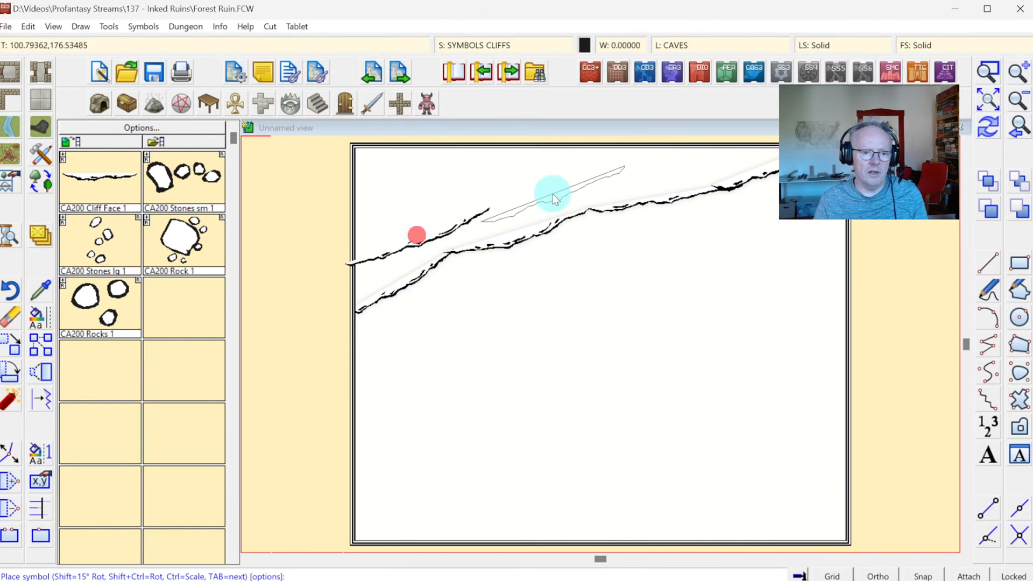
pyautogui.click(610, 167)
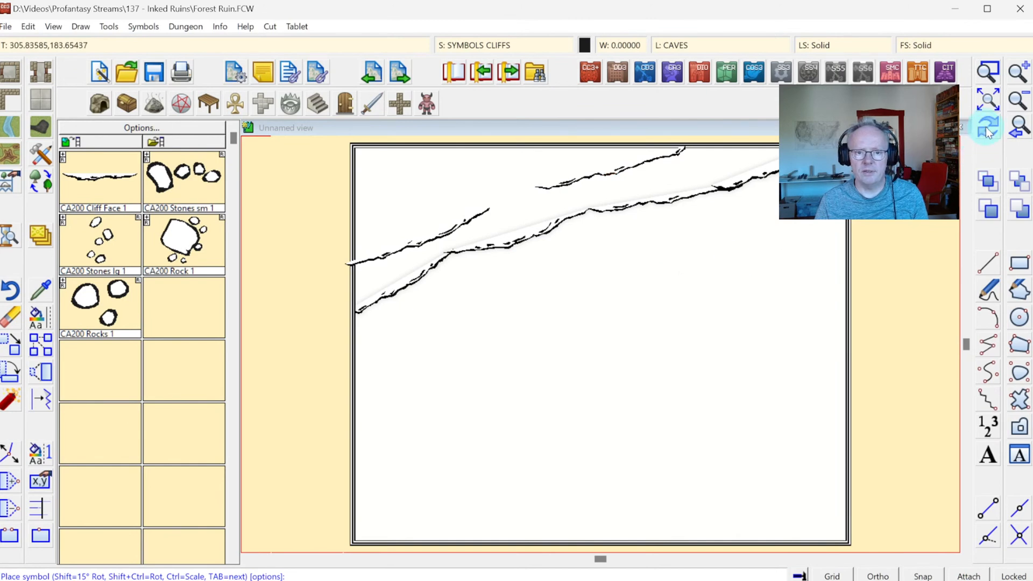
# Step: Zoom in on the cliff lines and examine the effects set on the SYMBOLS CLIFFS sheet
pyautogui.click(987, 72)
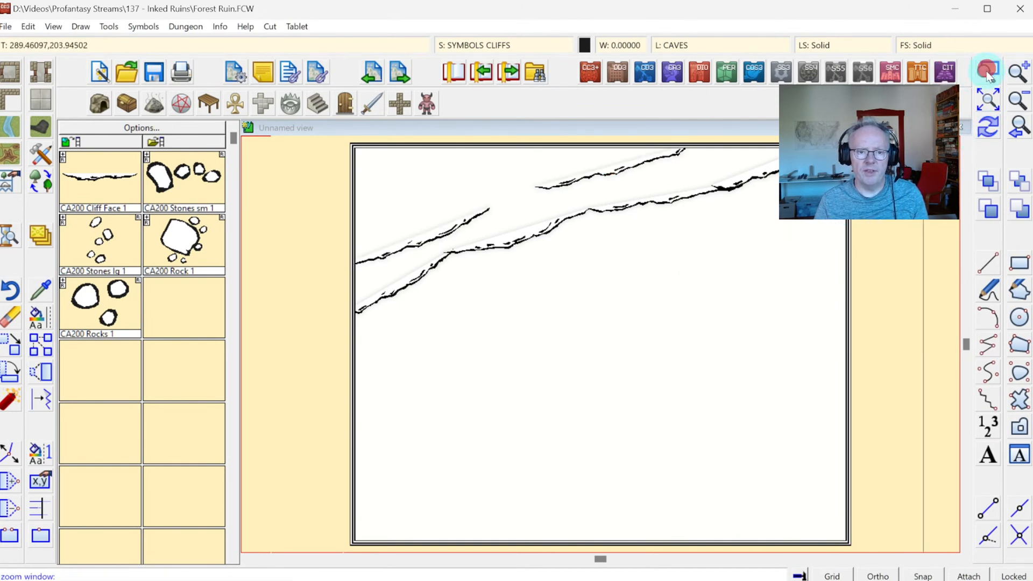
pyautogui.click(345, 136)
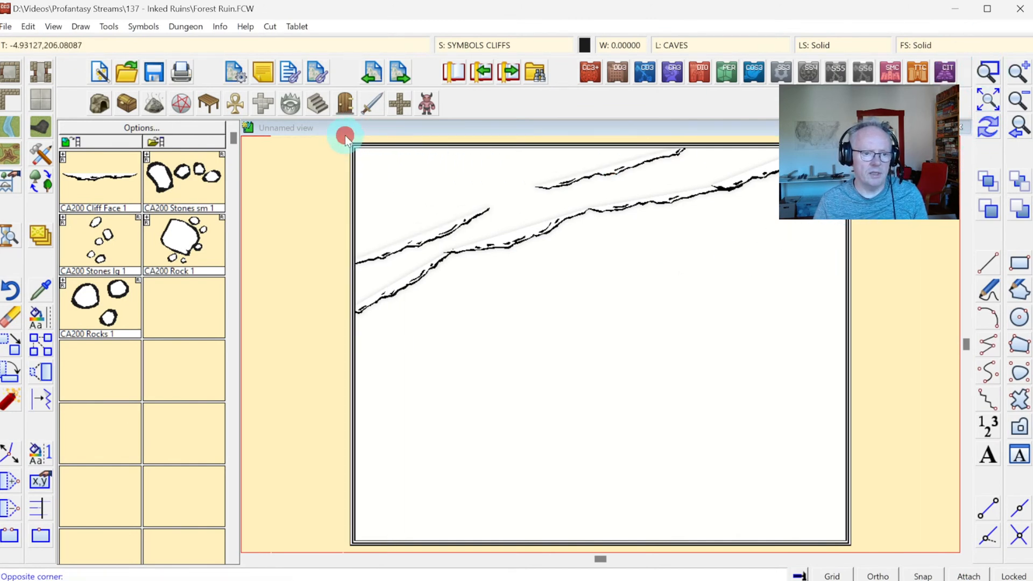
pyautogui.click(865, 349)
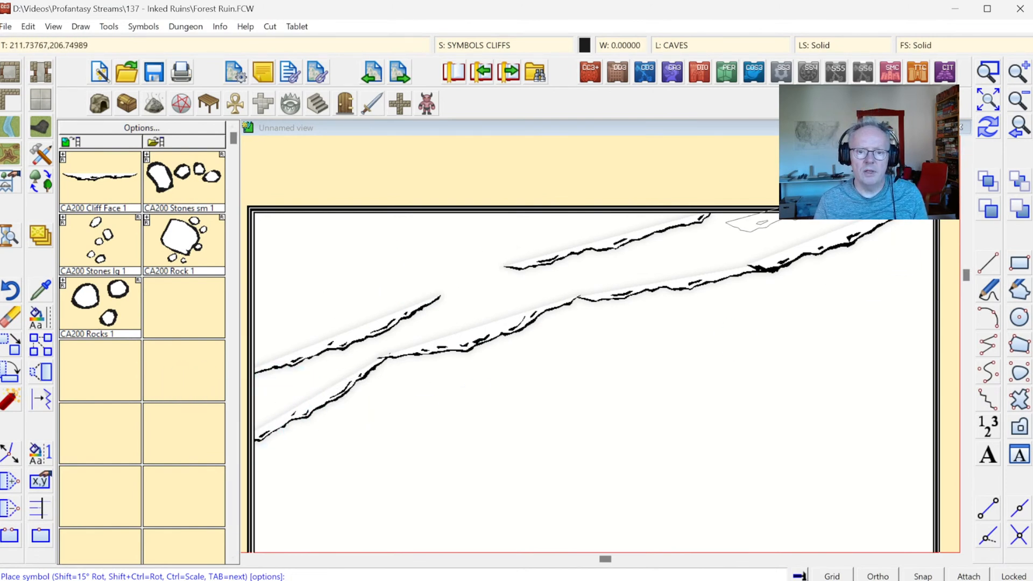
pyautogui.click(477, 44)
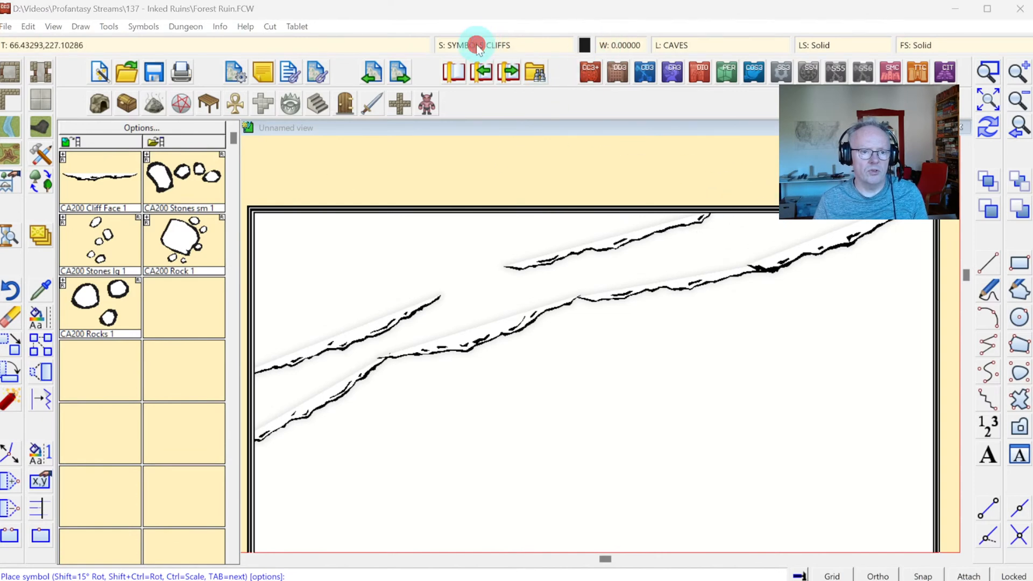
pyautogui.click(440, 208)
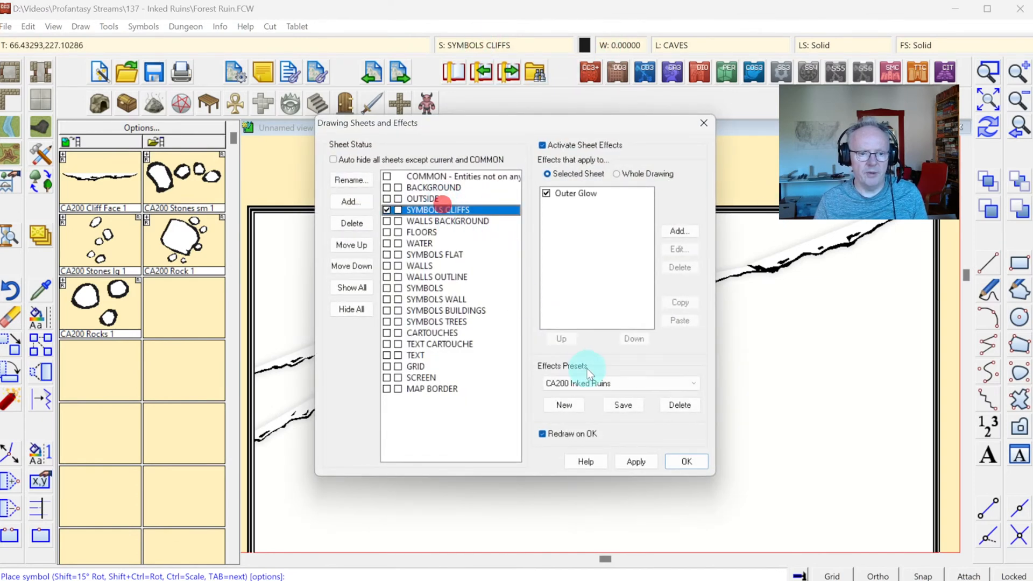
pyautogui.click(685, 461)
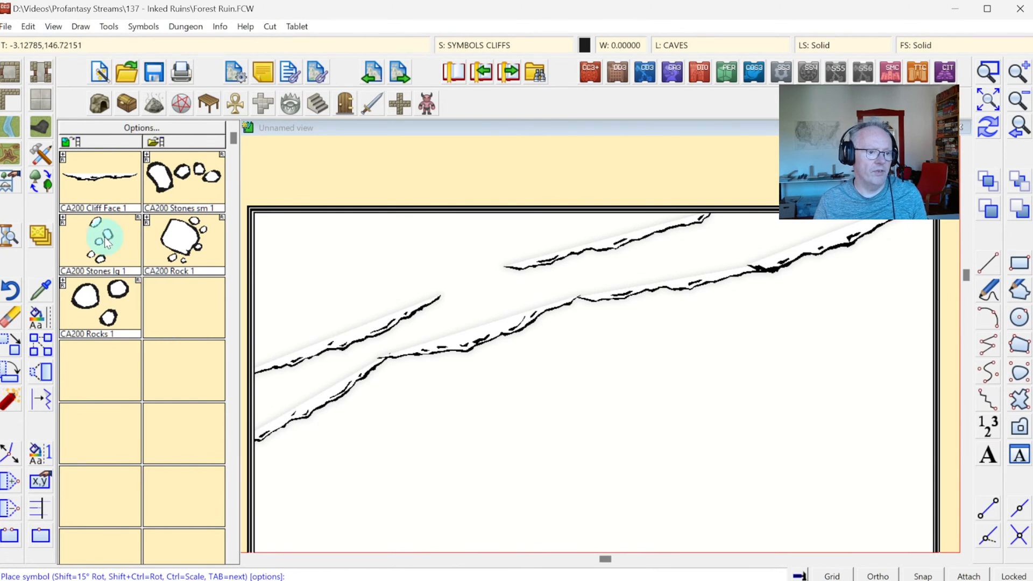
# Step: Draw a cliff background terrain polygon along the lower cliff line, closing it around the map's upper left corner to cover the area above
pyautogui.click(43, 157)
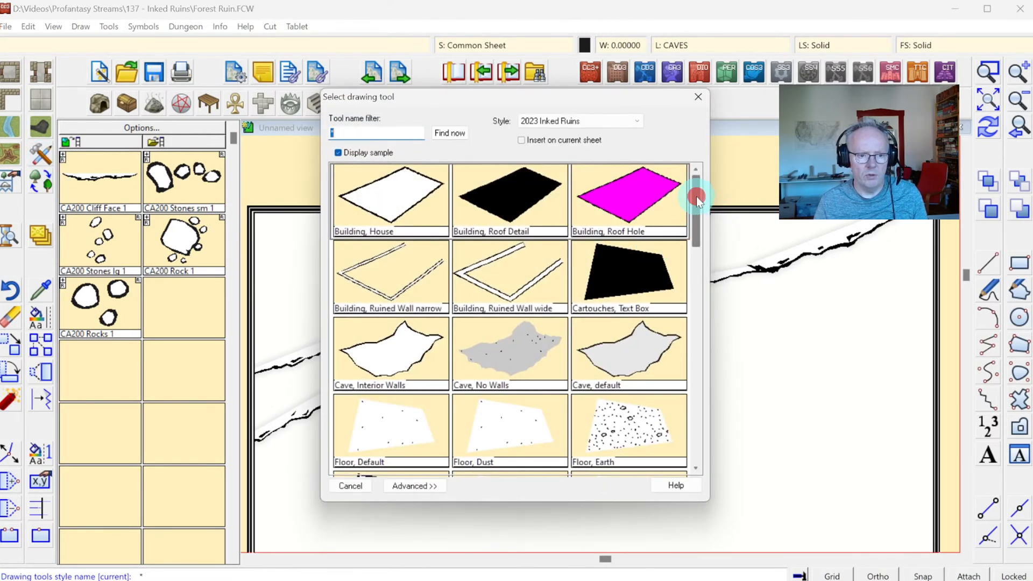
pyautogui.moveTo(696, 195); pyautogui.dragTo(695, 291)
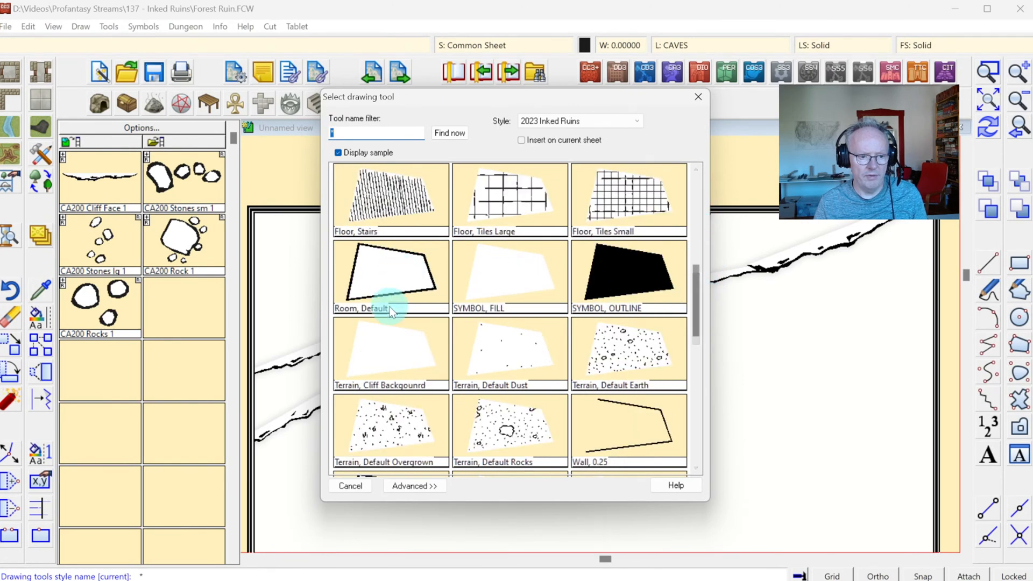
pyautogui.click(391, 356)
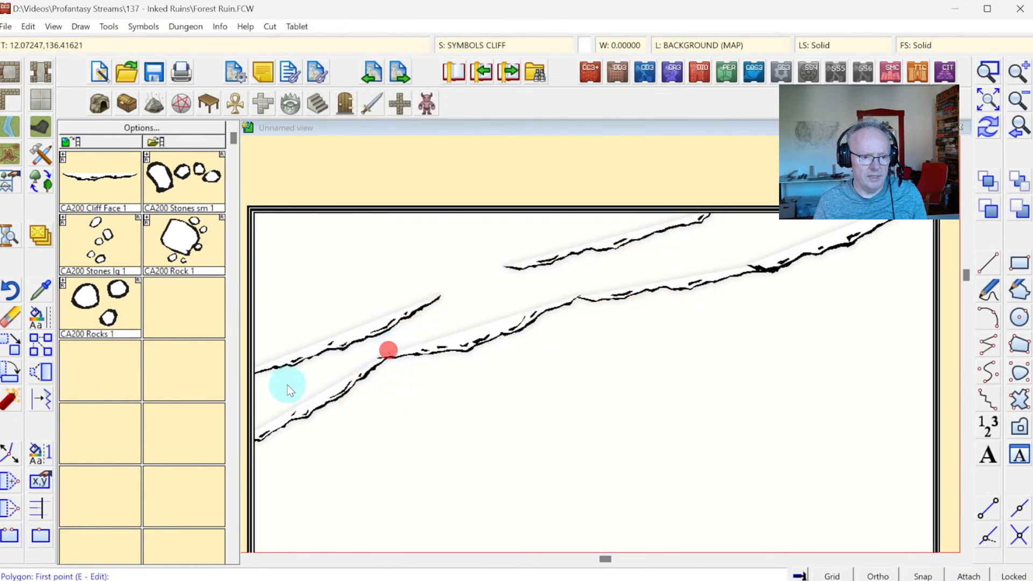
pyautogui.click(248, 440)
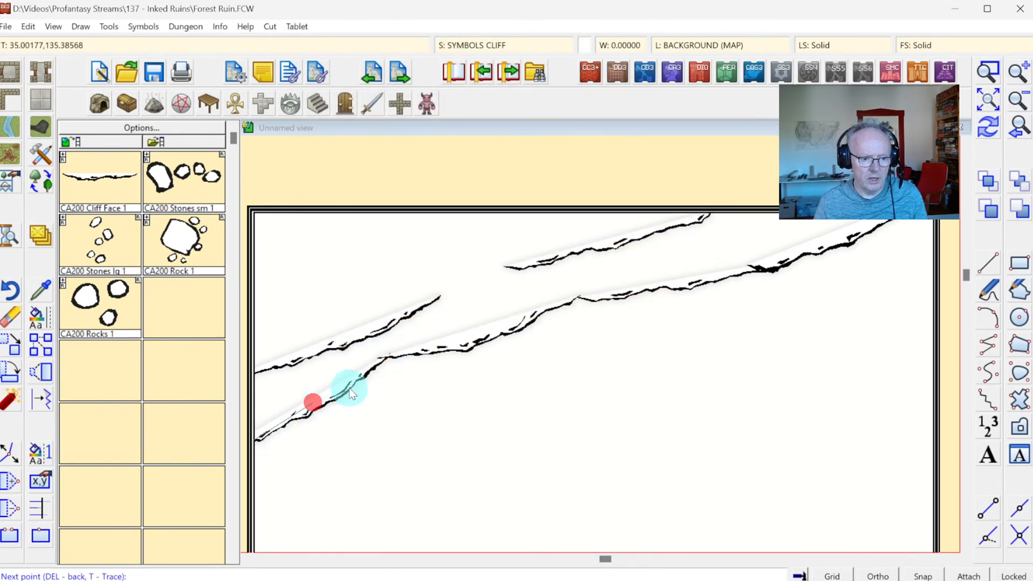
pyautogui.click(379, 358)
pyautogui.click(401, 353)
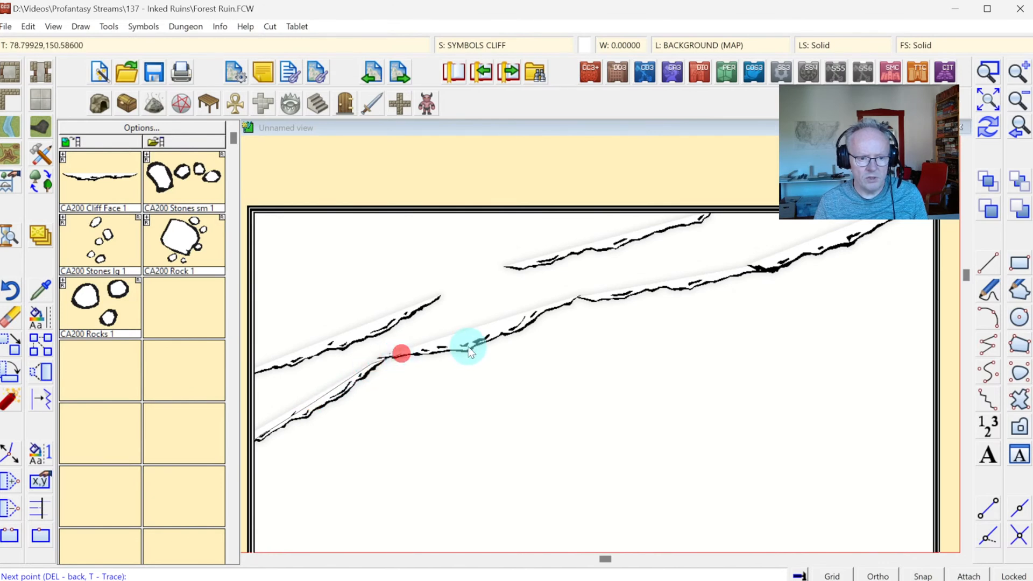
pyautogui.click(485, 328)
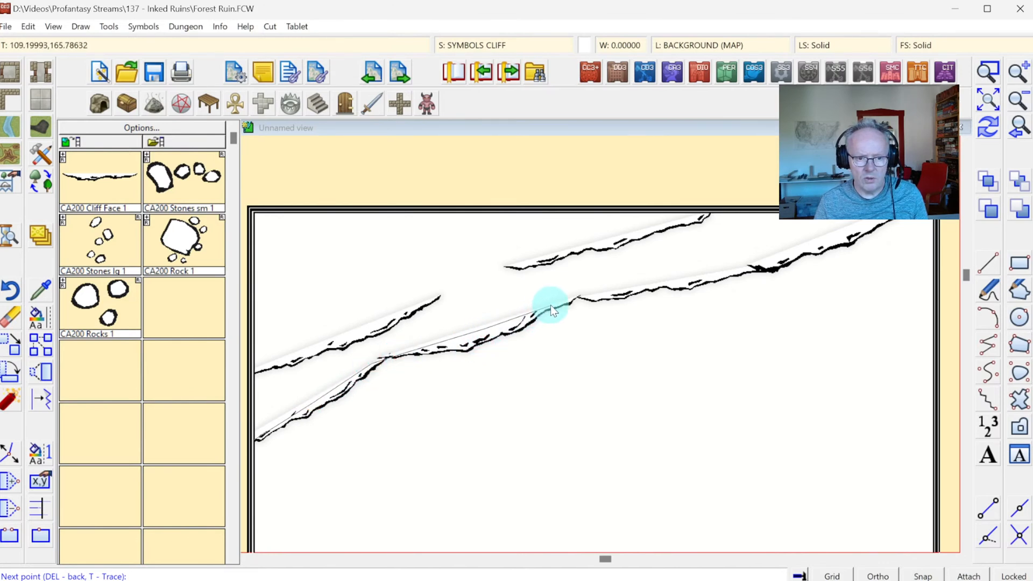
pyautogui.click(550, 305)
pyautogui.click(577, 298)
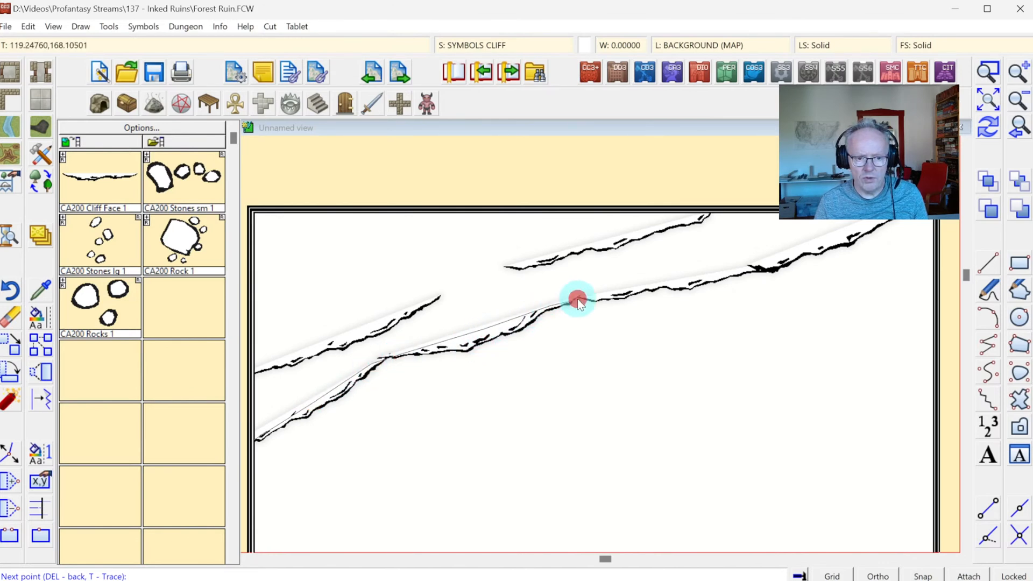
pyautogui.click(632, 293)
pyautogui.click(744, 270)
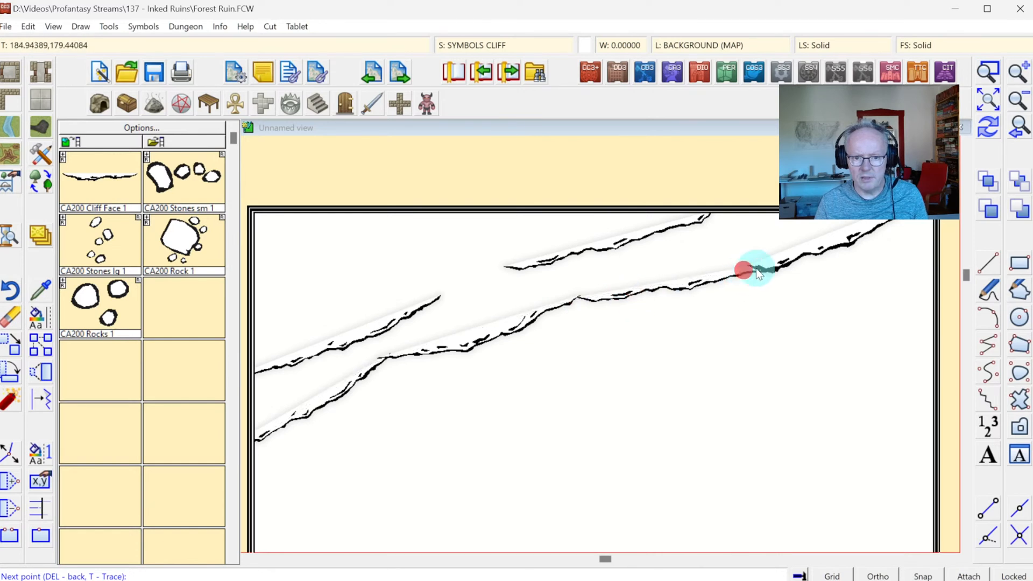
pyautogui.click(805, 246)
pyautogui.click(868, 222)
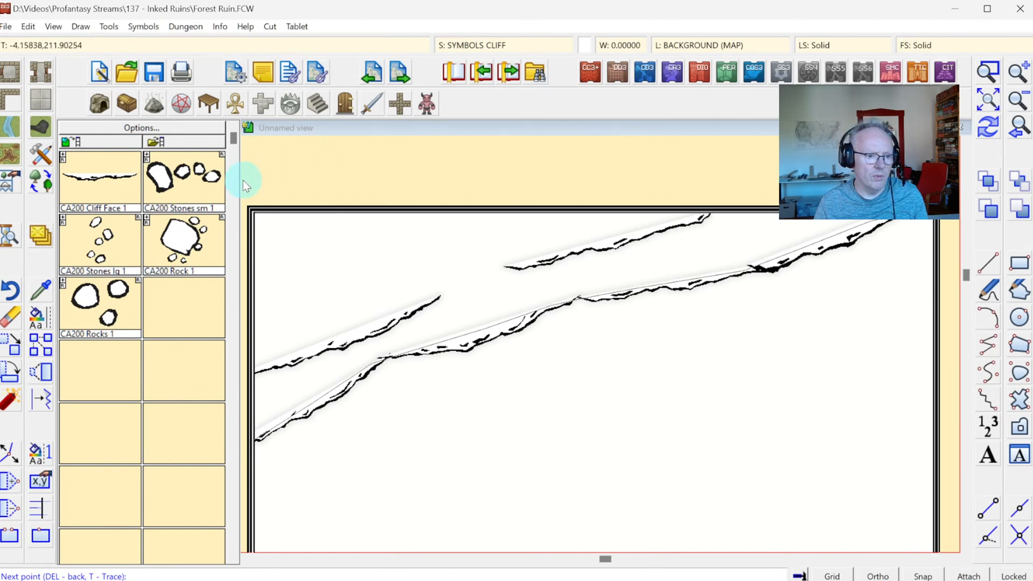
pyautogui.click(245, 431)
pyautogui.rightClick(731, 282)
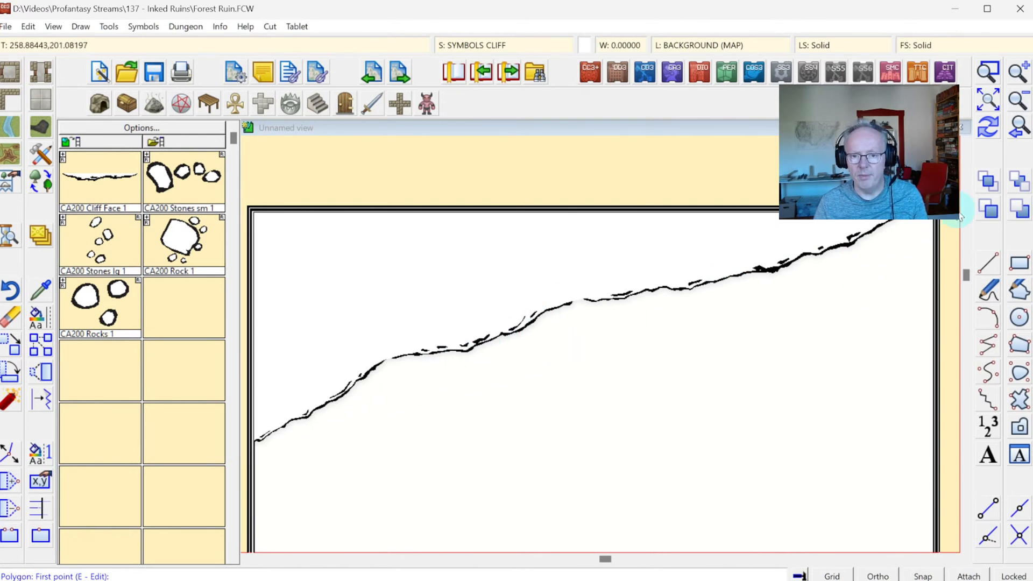
# Step: Try to bring all entities of type Symbol Reference to the front, above the cliff background polygon, and redraw the map
pyautogui.click(989, 183)
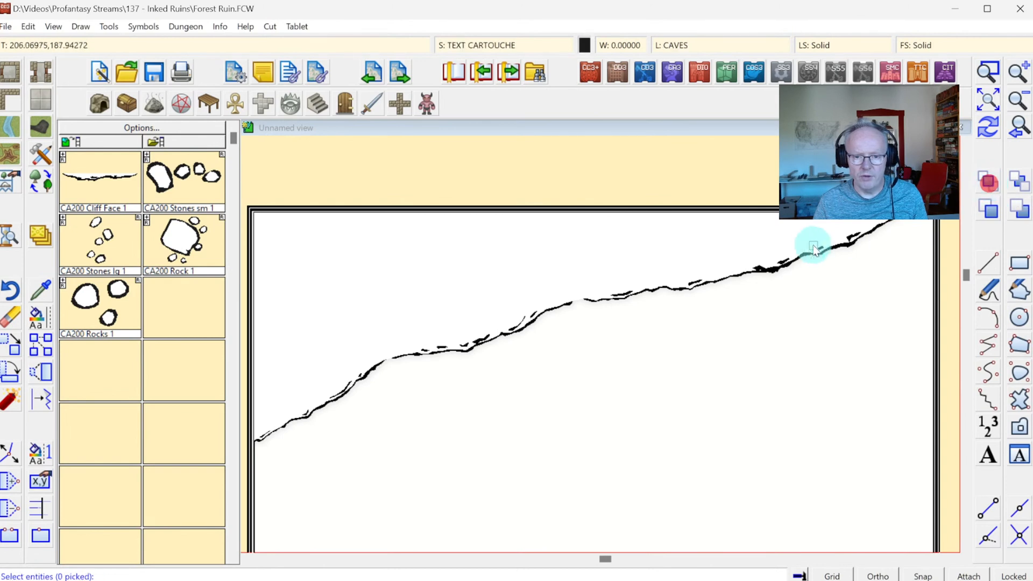
pyautogui.rightClick(810, 257)
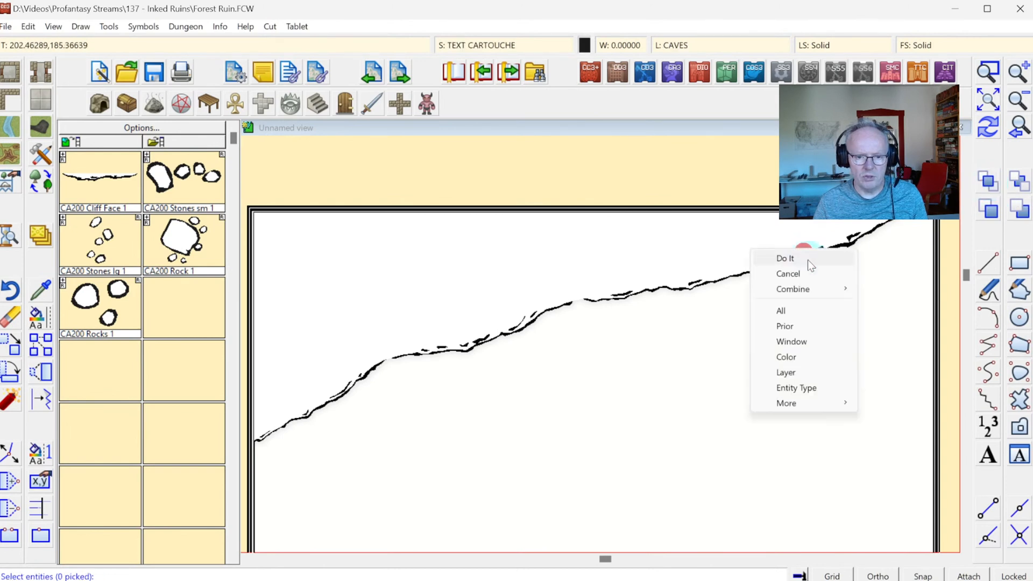
pyautogui.click(811, 388)
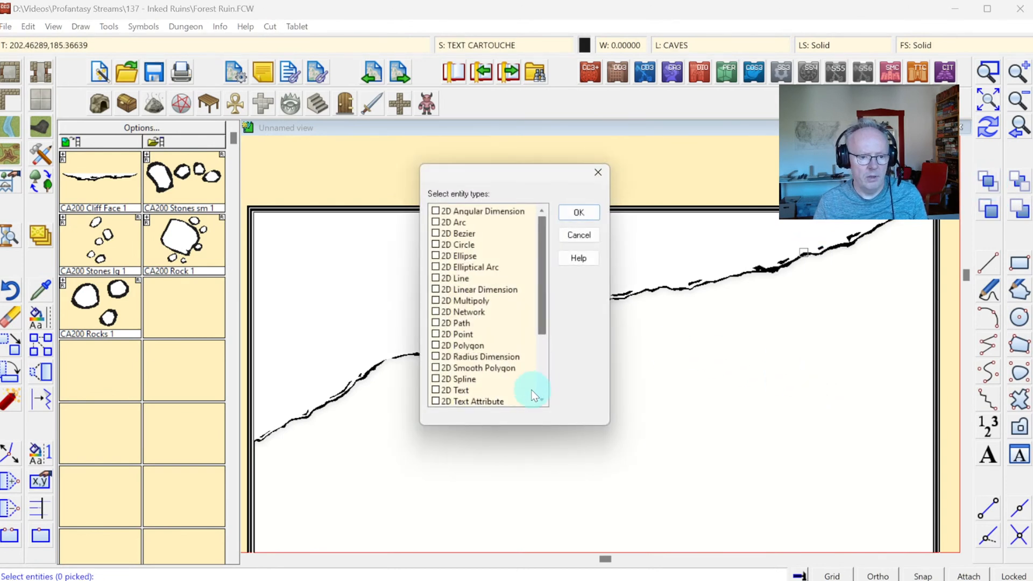
pyautogui.click(541, 380)
pyautogui.click(541, 381)
pyautogui.click(474, 390)
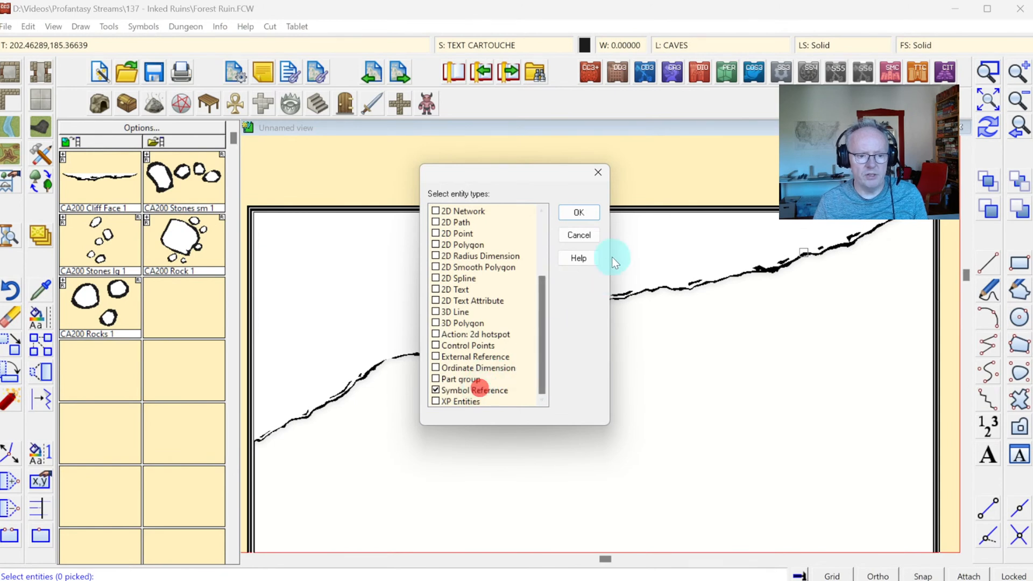
pyautogui.click(580, 215)
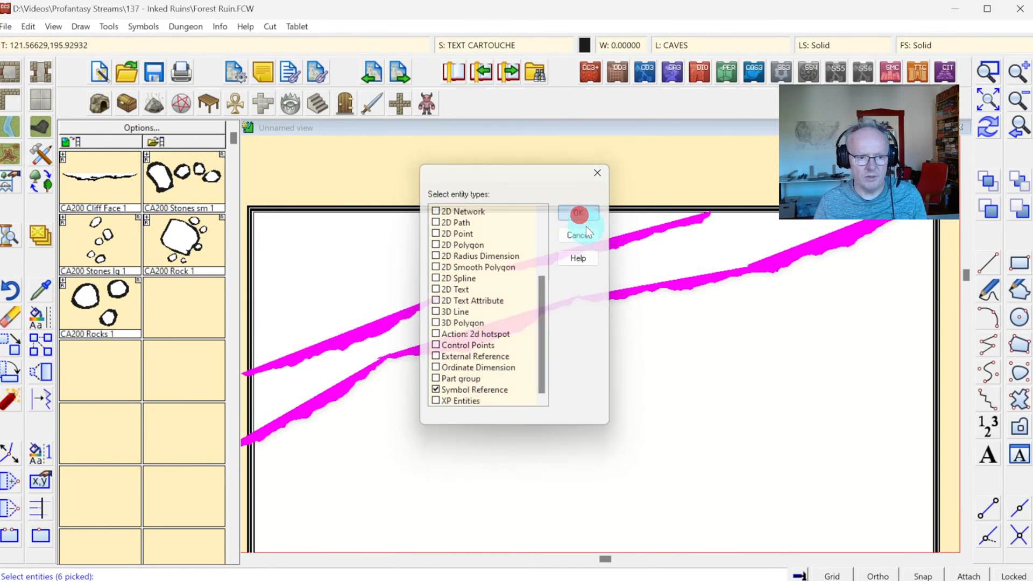
pyautogui.rightClick(710, 377)
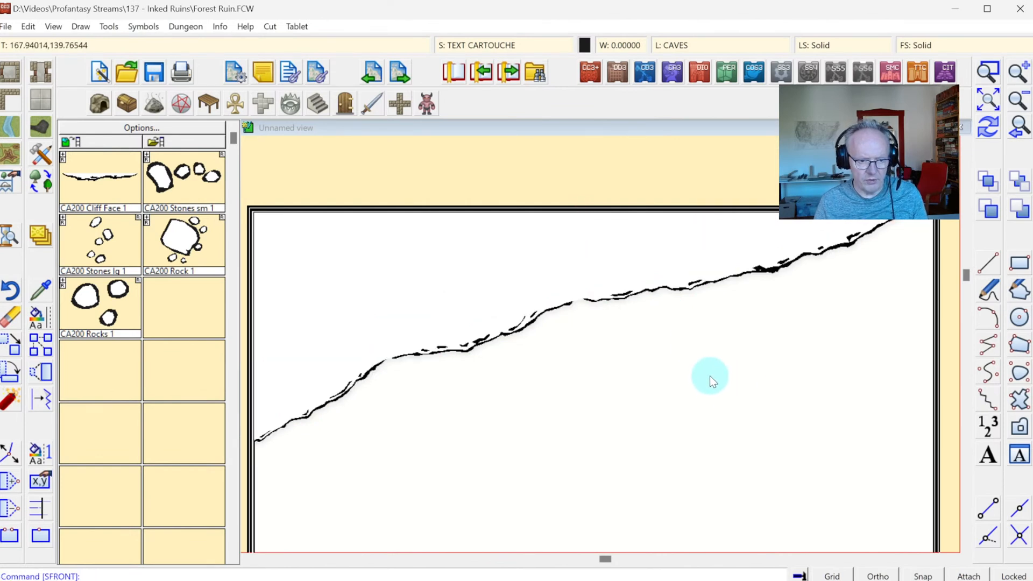
pyautogui.click(985, 130)
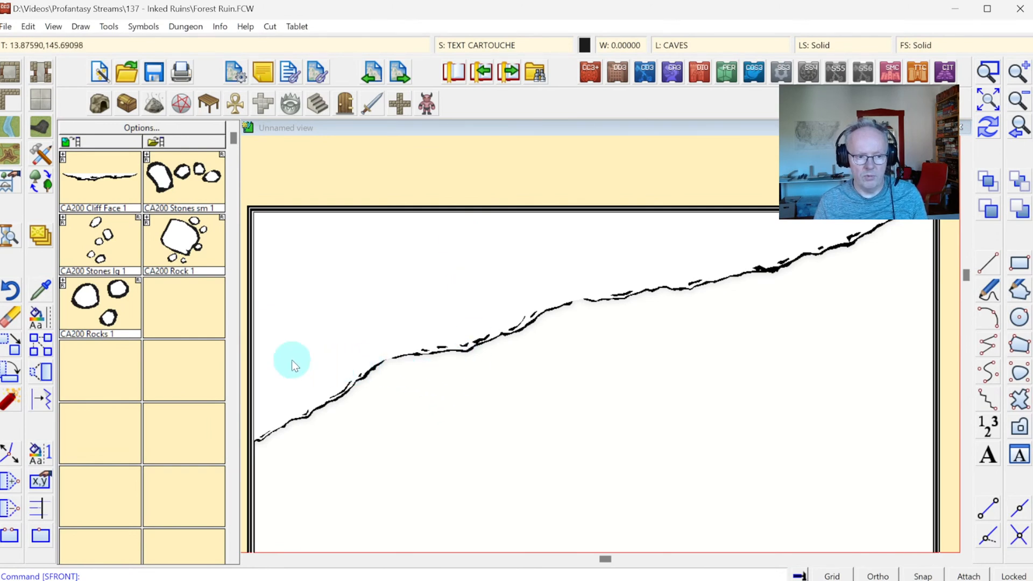
# Step: List the properties of the cliff symbol second from the map's left border in the lower cliff line
pyautogui.click(220, 27)
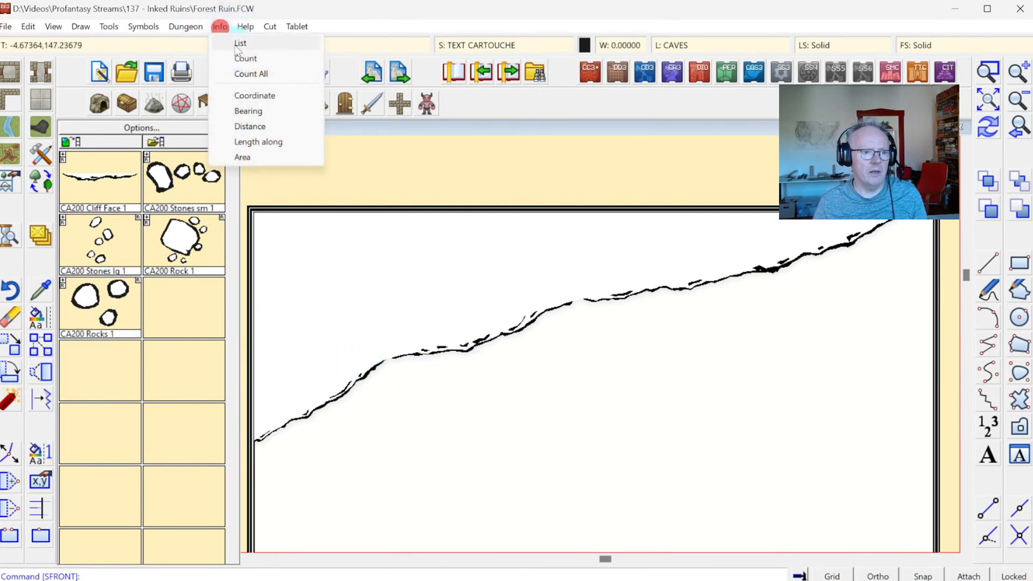
pyautogui.click(238, 44)
pyautogui.click(509, 335)
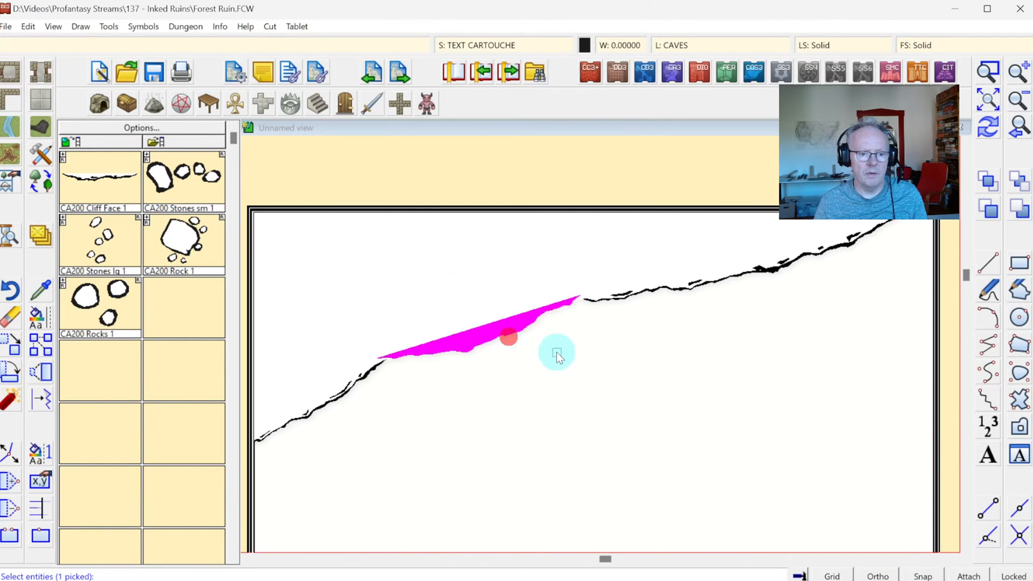
pyautogui.click(639, 372)
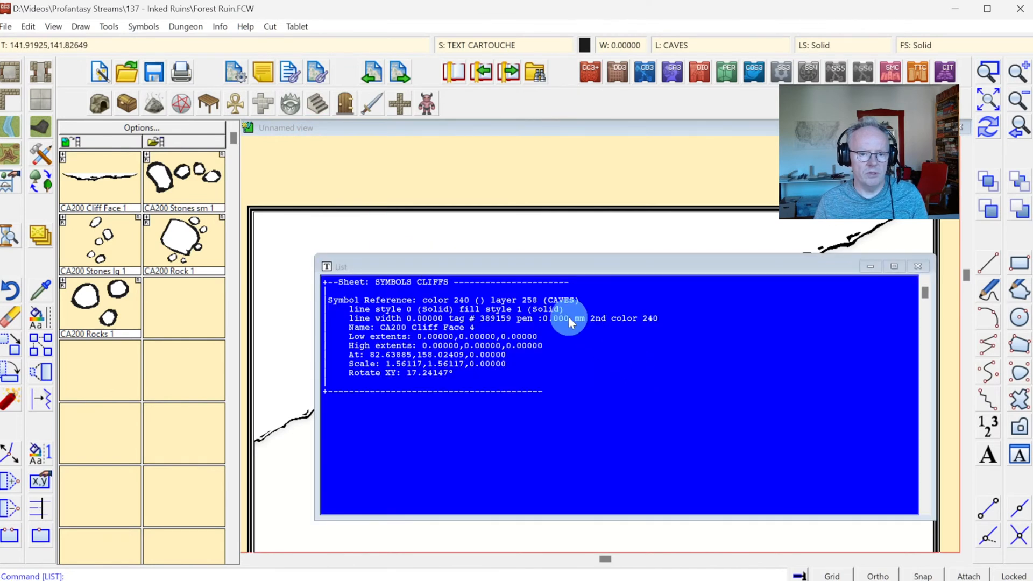
pyautogui.press('Escape')
# Step: Try to bring the two cliff symbols of the upper line to the front of the cliff background polygon
pyautogui.press('Return')
pyautogui.click(382, 329)
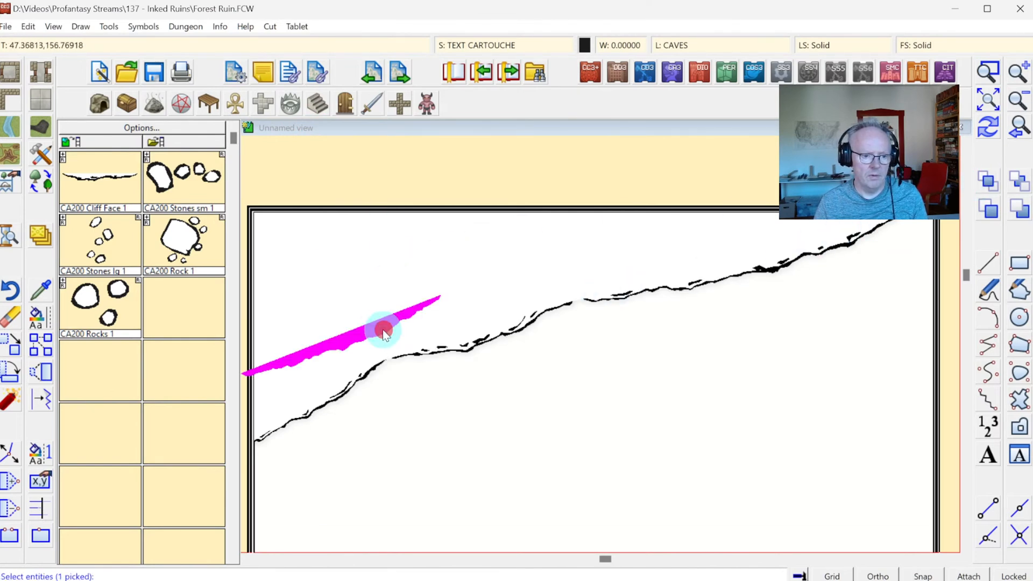
pyautogui.click(521, 292)
pyautogui.click(540, 270)
pyautogui.click(542, 269)
pyautogui.rightClick(574, 270)
pyautogui.click(628, 272)
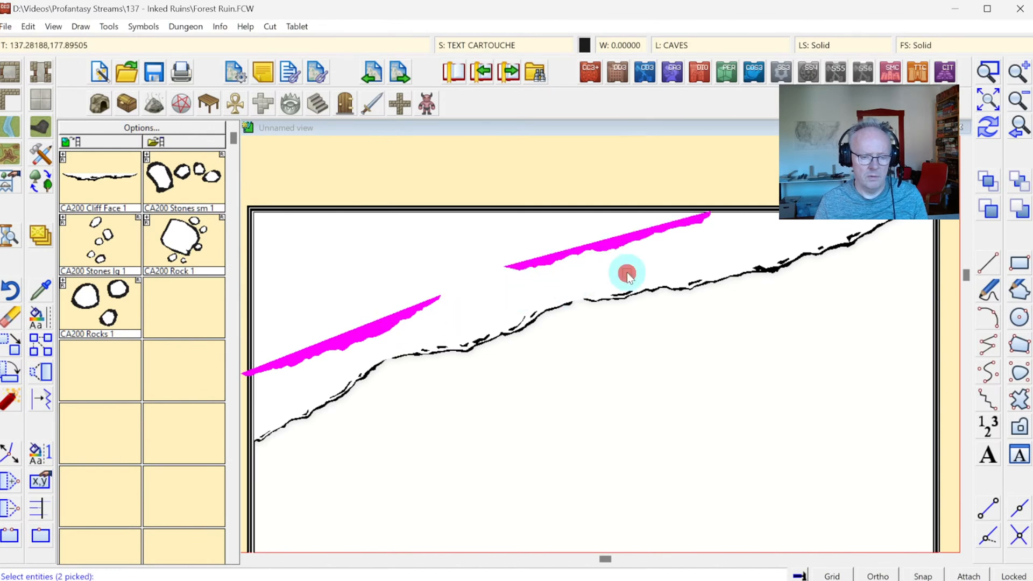
# Step: List the properties of the upper cliff symbol at the map's left border
pyautogui.click(220, 26)
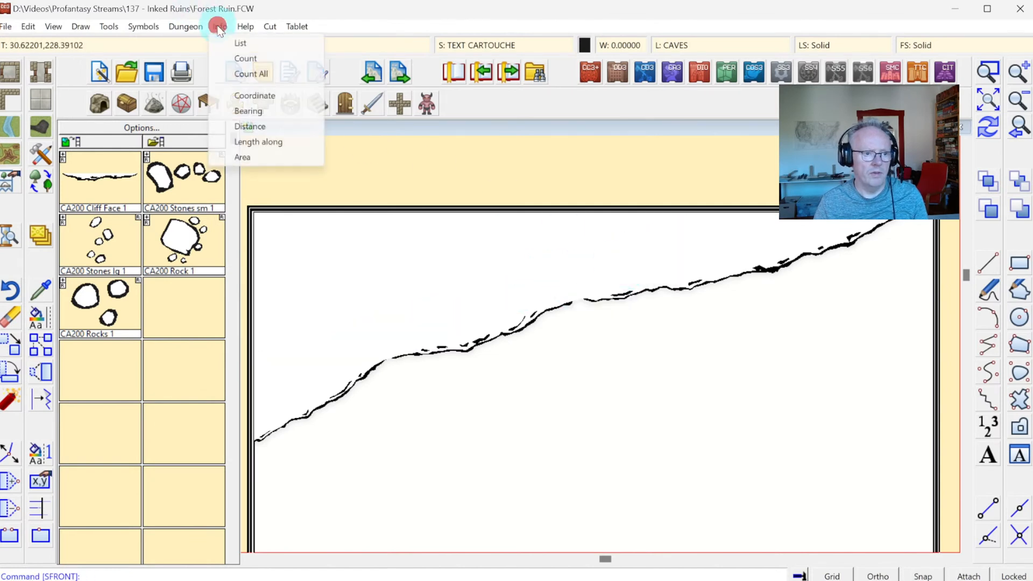
pyautogui.click(232, 39)
pyautogui.click(380, 321)
pyautogui.rightClick(456, 301)
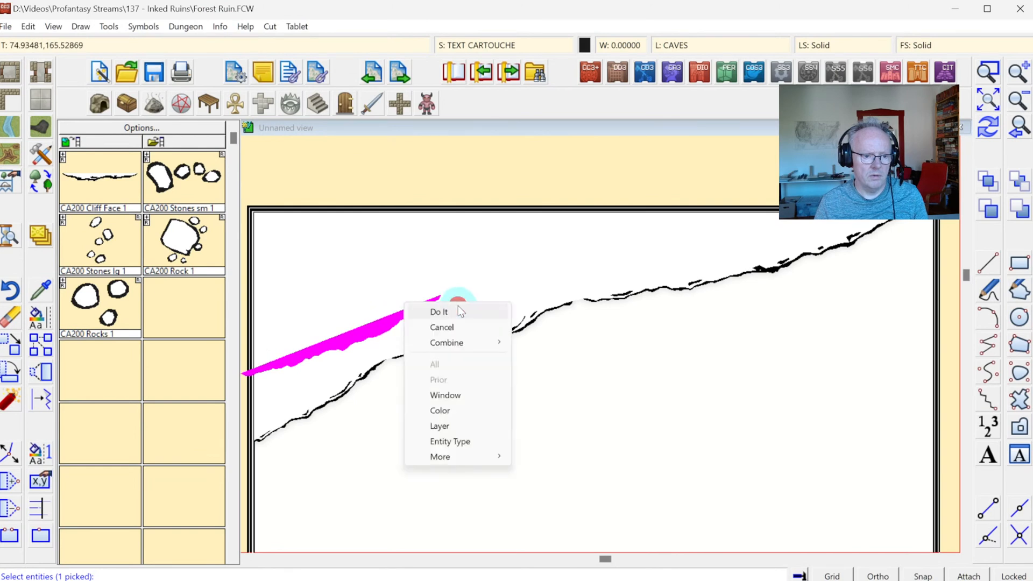
pyautogui.click(456, 308)
pyautogui.click(490, 288)
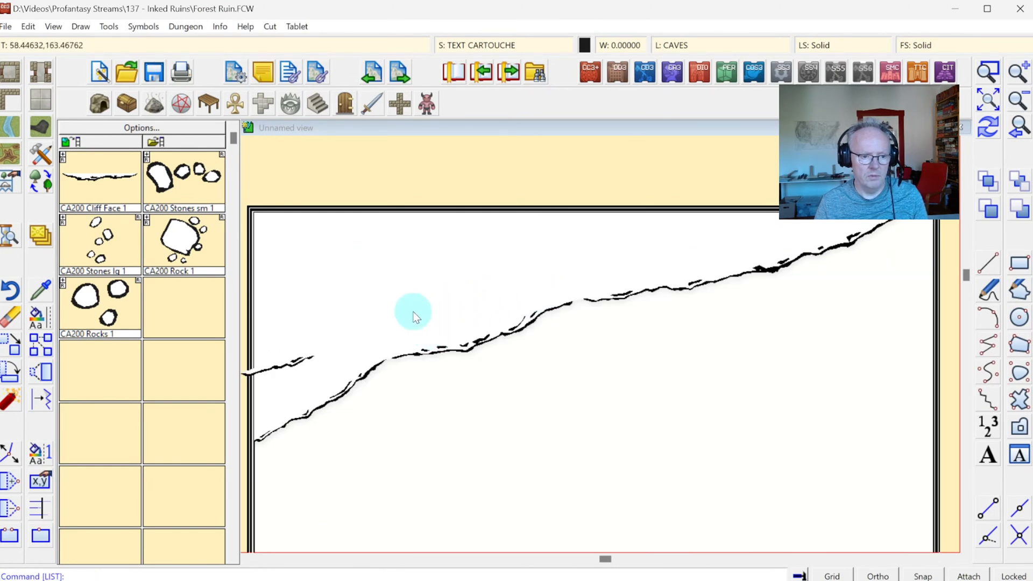
# Step: Try to bring only the upper cliff symbol at the map's left border to the front
pyautogui.click(989, 181)
pyautogui.click(291, 366)
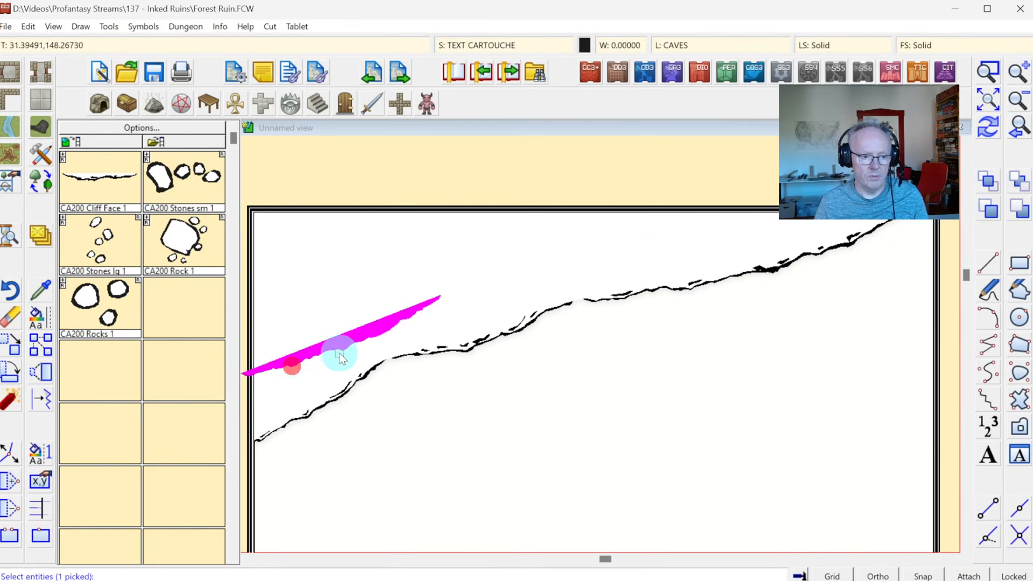
pyautogui.rightClick(411, 275)
pyautogui.click(408, 277)
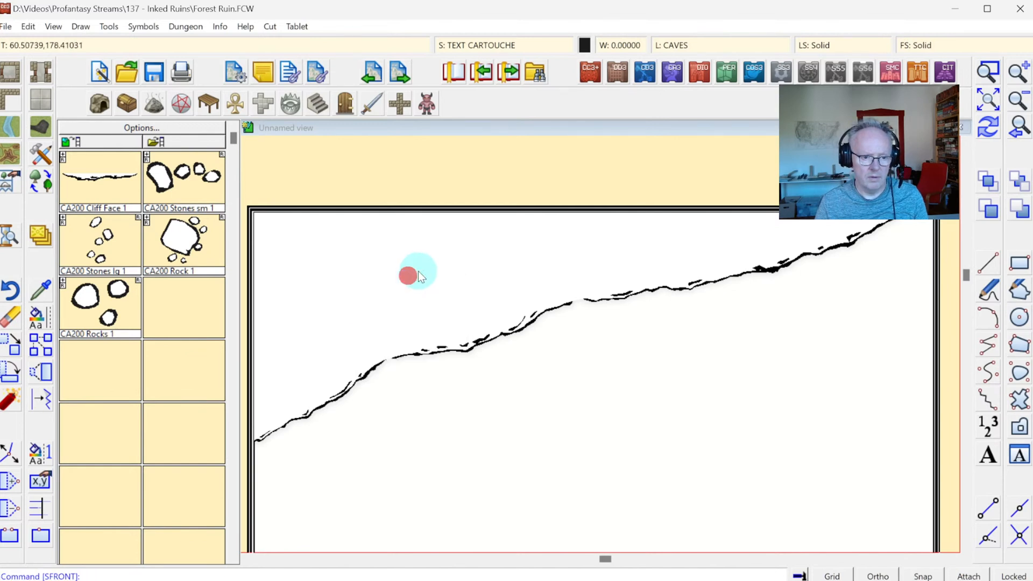
# Step: List the properties of the cliff symbols and background polygon in the map's upper left area, and read their sheet names
pyautogui.click(220, 26)
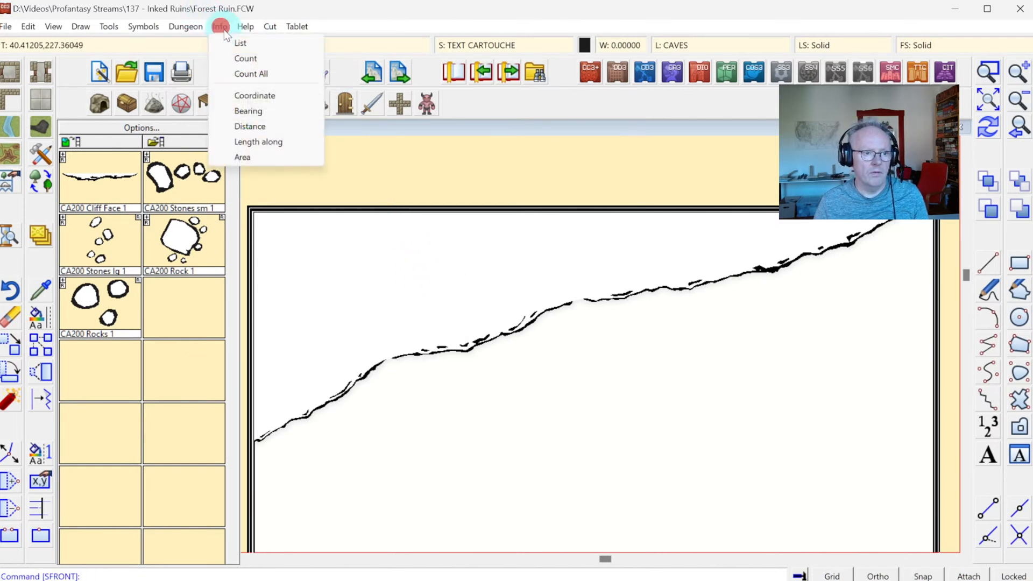
pyautogui.click(257, 43)
pyautogui.click(301, 257)
pyautogui.click(398, 411)
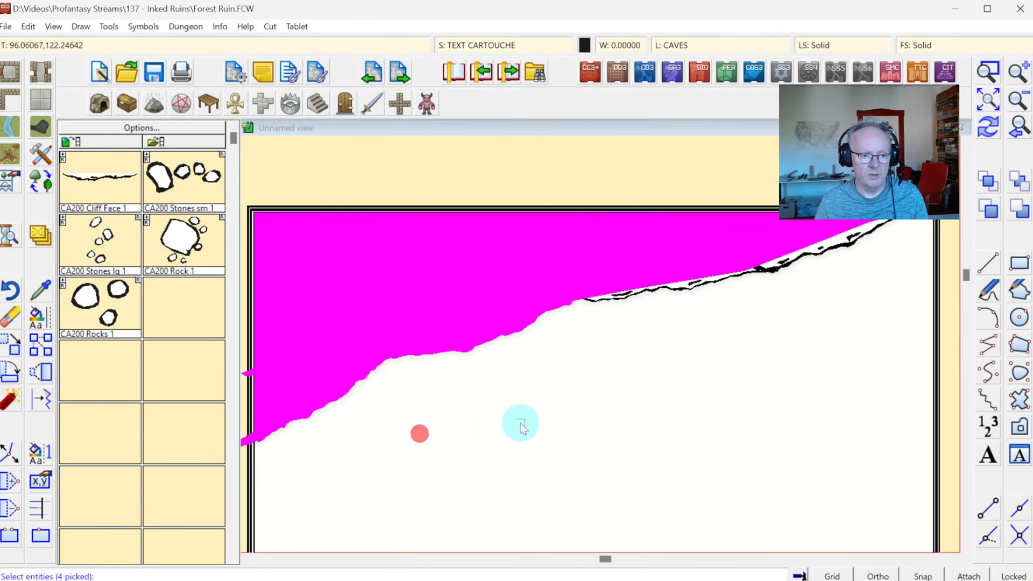
pyautogui.rightClick(563, 402)
pyautogui.click(560, 401)
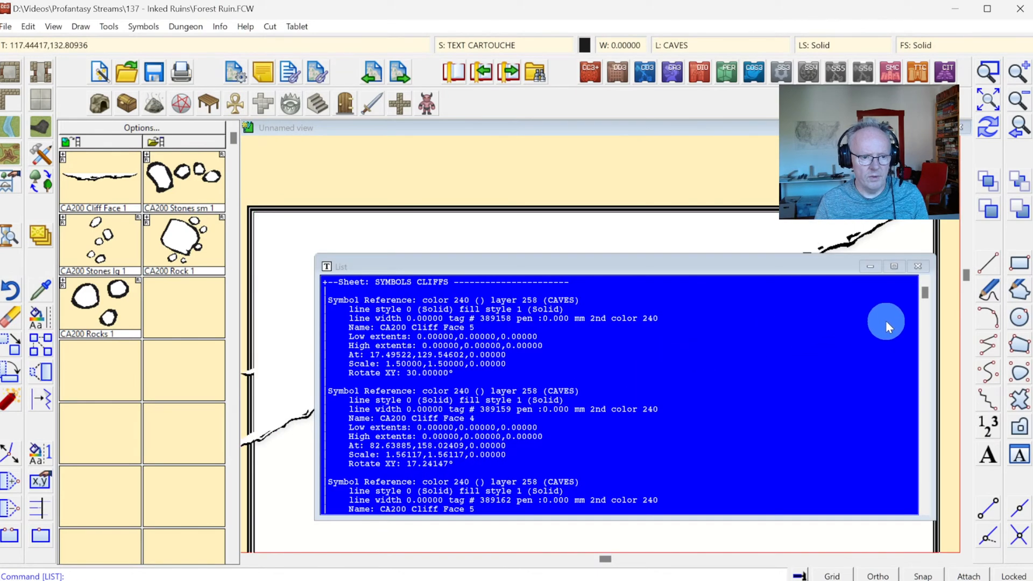
pyautogui.moveTo(925, 294); pyautogui.dragTo(919, 334)
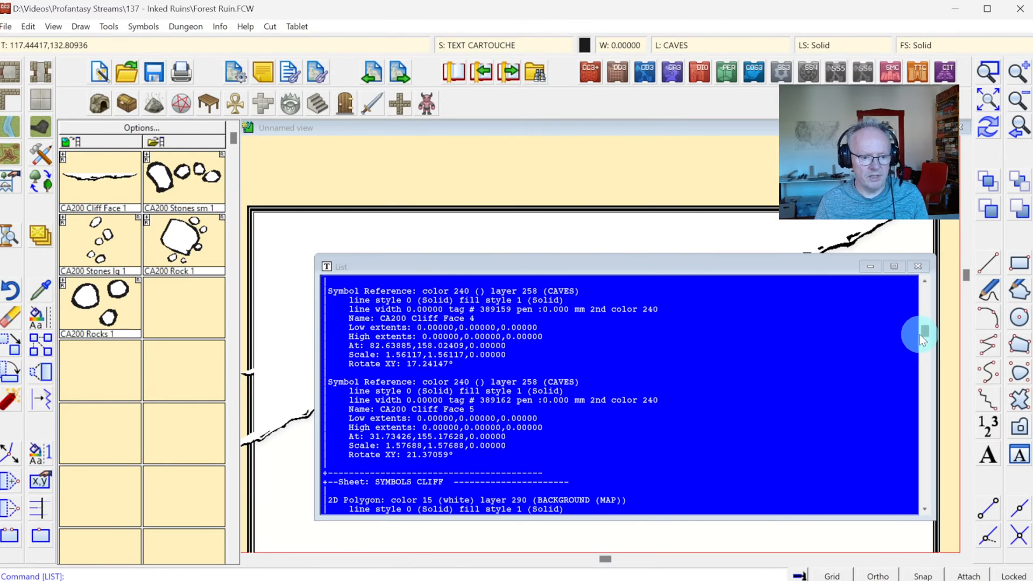
pyautogui.click(702, 438)
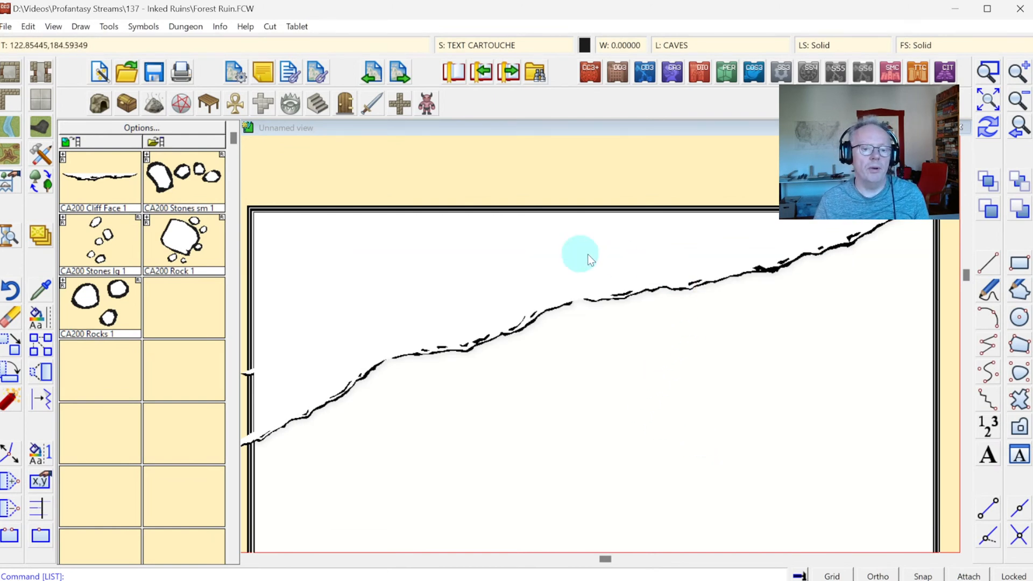
# Step: Compare the SYMBOLS CLIFF sheet with the SYMBOLS CLIFFS sheet in the drawing's sheet list
pyautogui.click(474, 46)
pyautogui.click(437, 400)
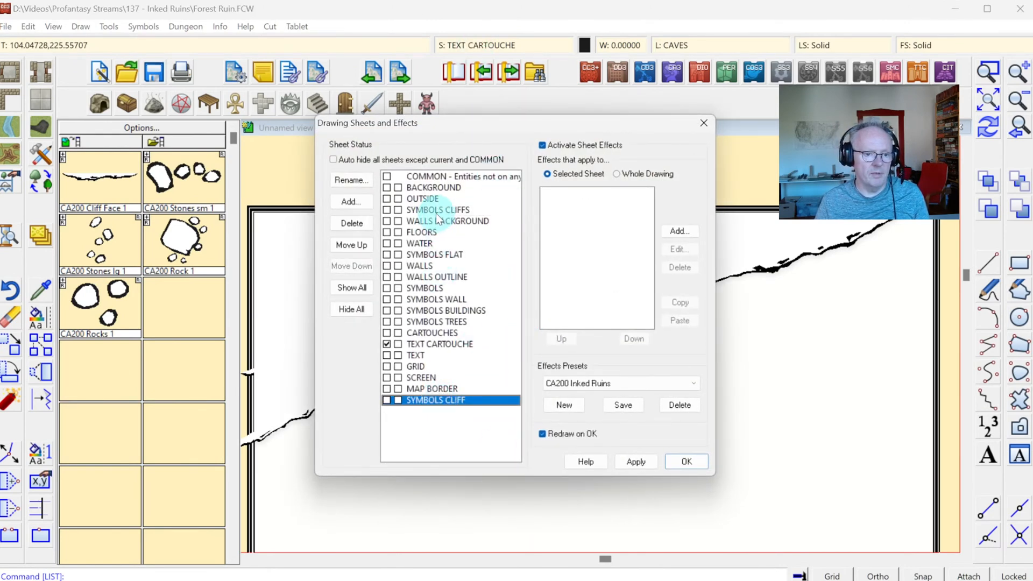
pyautogui.click(387, 341)
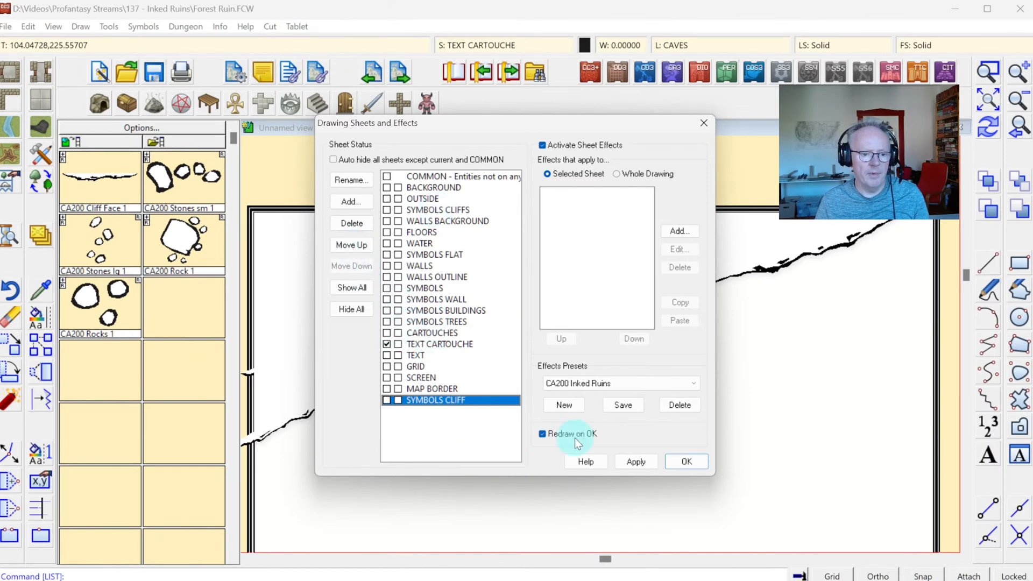
pyautogui.press('Return')
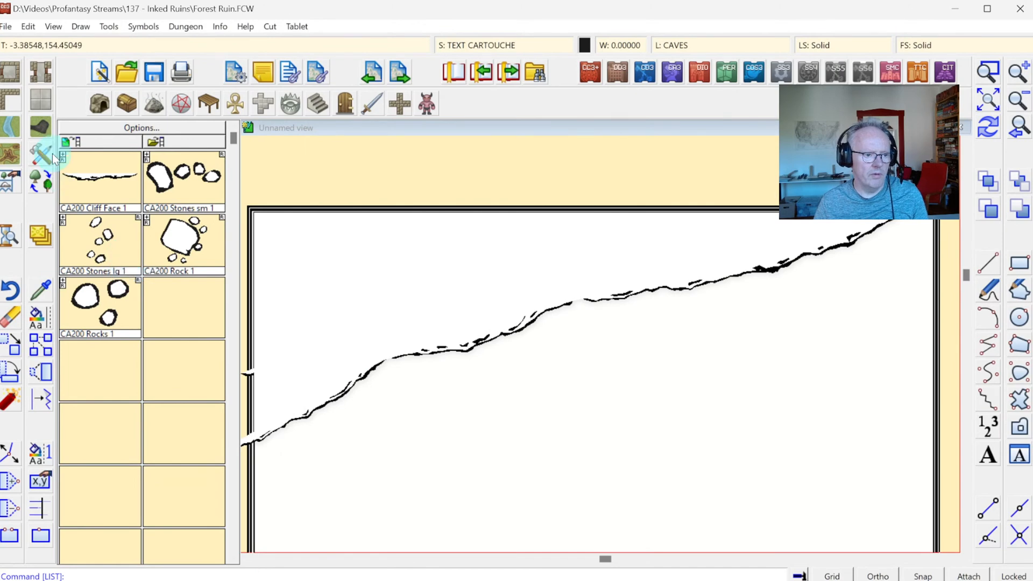
# Step: Change the sheet of the cliff background terrain tool to SYMBOLS CLIFFS and save the tool settings
pyautogui.click(50, 152)
pyautogui.click(424, 489)
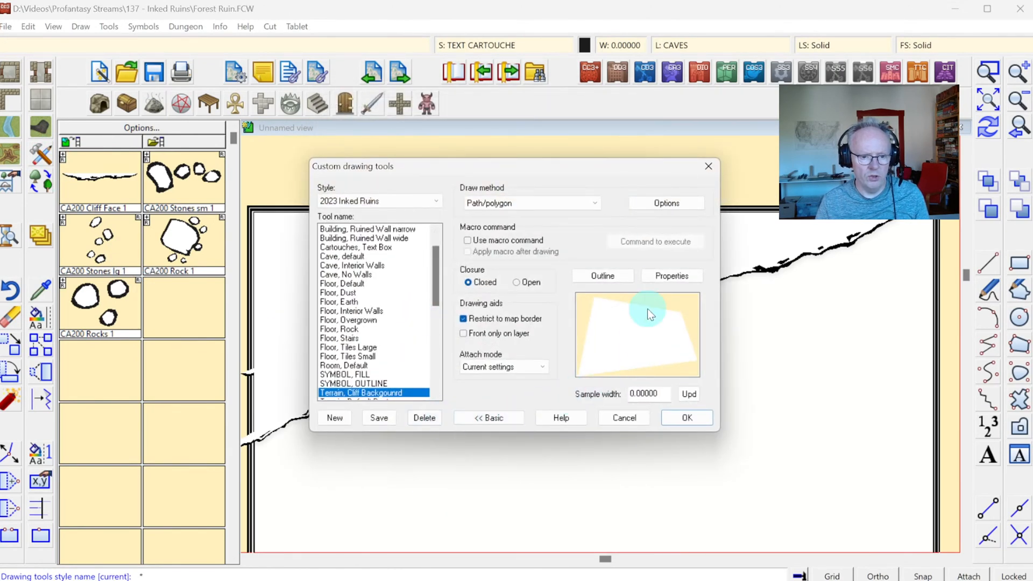
pyautogui.click(677, 277)
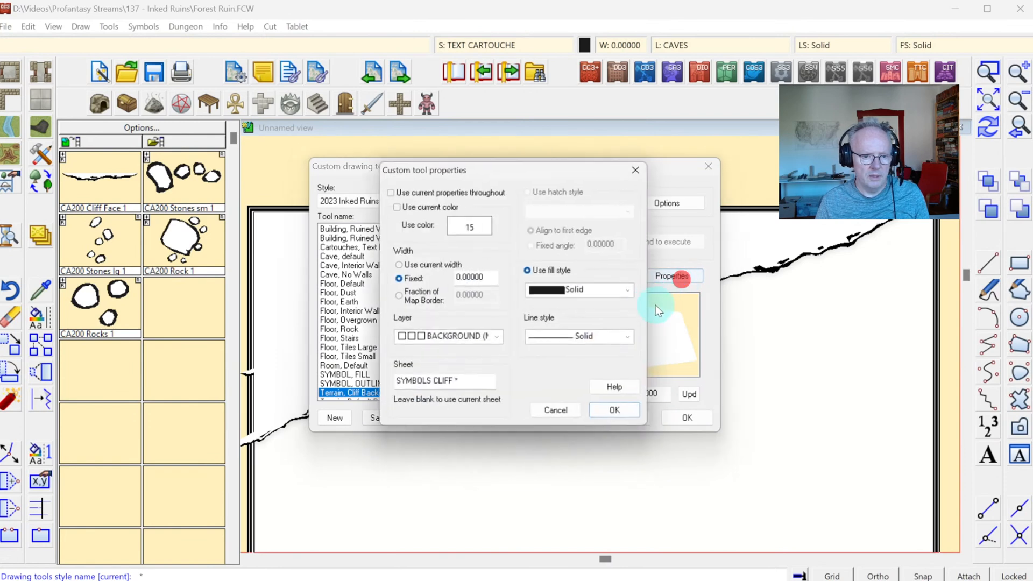
pyautogui.click(472, 383)
pyautogui.write('S')
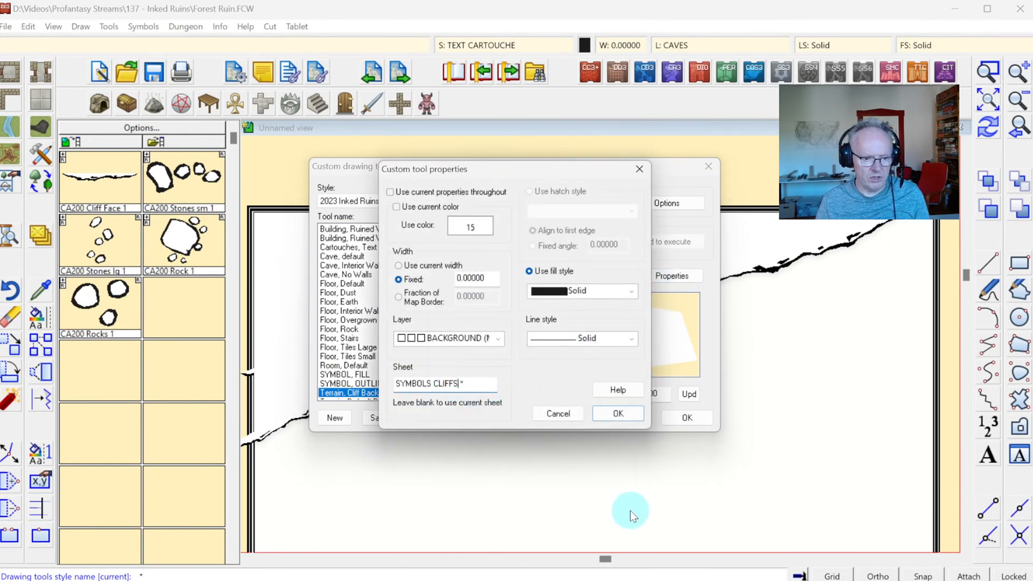
pyautogui.click(618, 416)
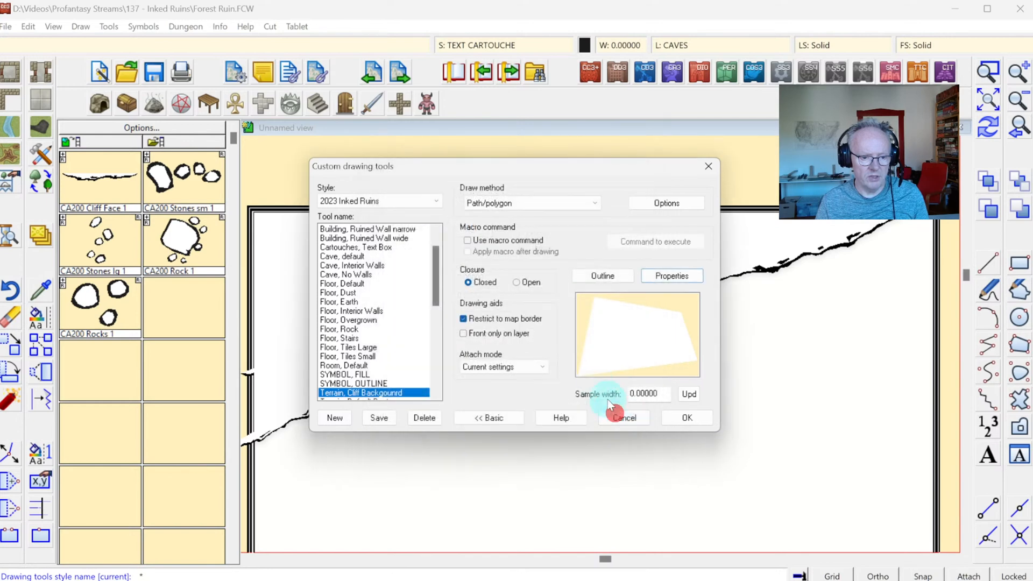
pyautogui.click(696, 417)
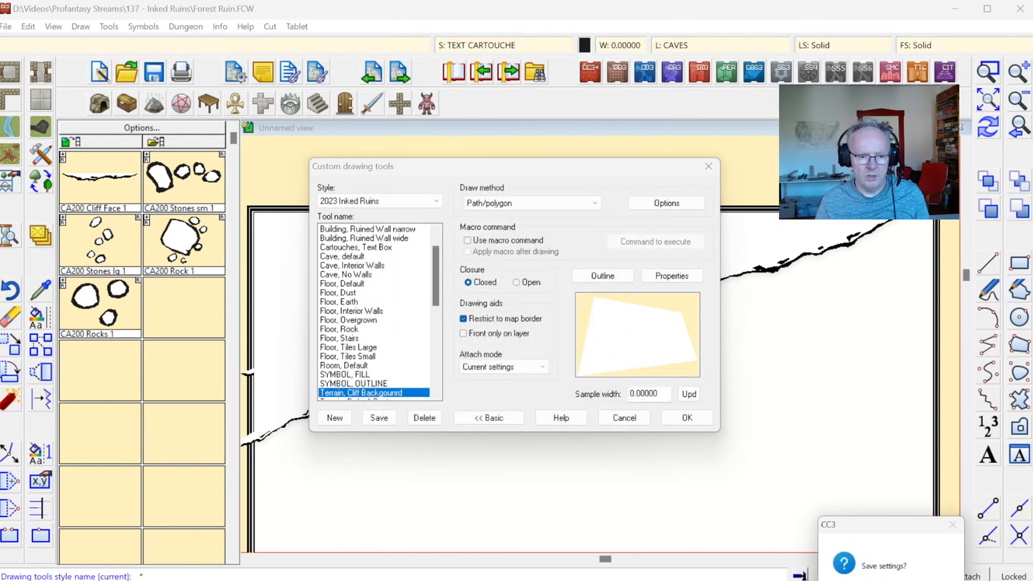
pyautogui.press('Return')
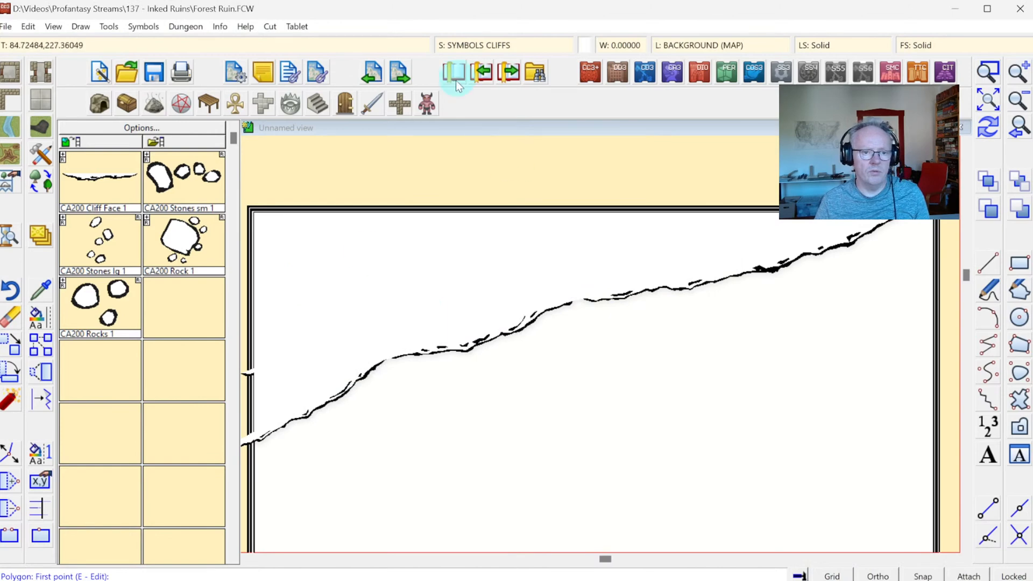
# Step: Make the SYMBOLS CLIFFS sheet directly above WALLS BACKGROUND the current sheet
pyautogui.click(461, 46)
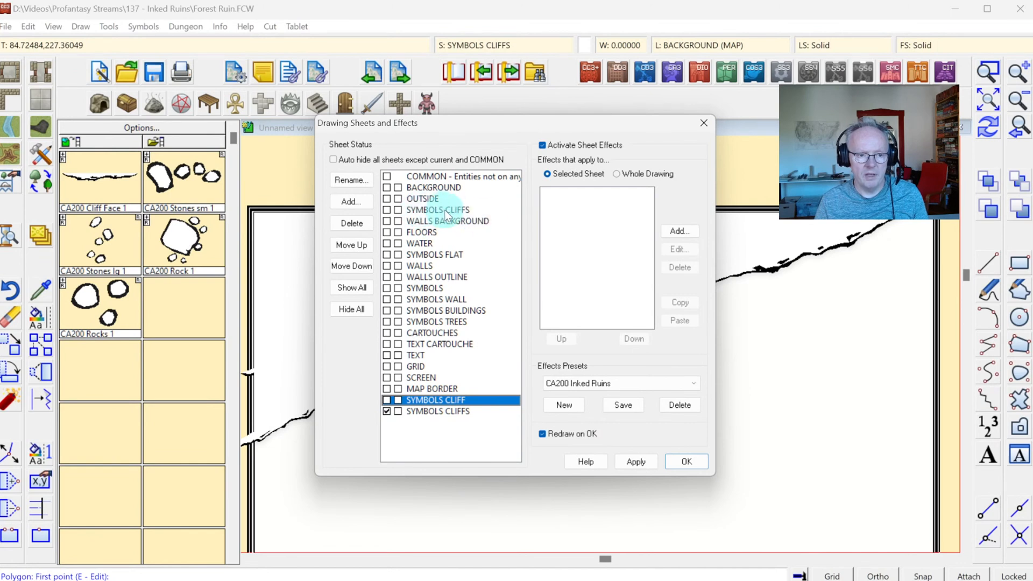
pyautogui.click(387, 210)
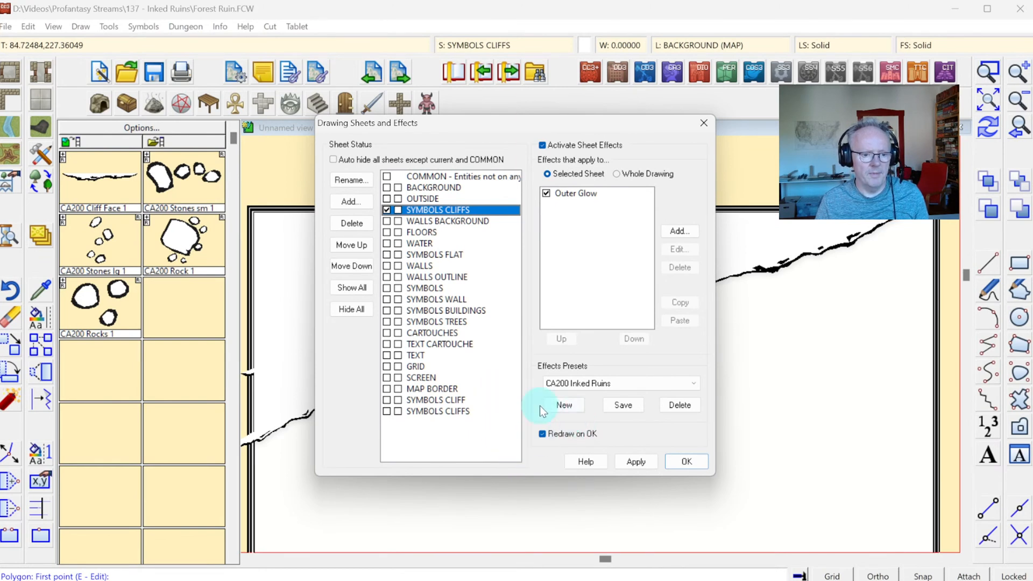
pyautogui.click(679, 461)
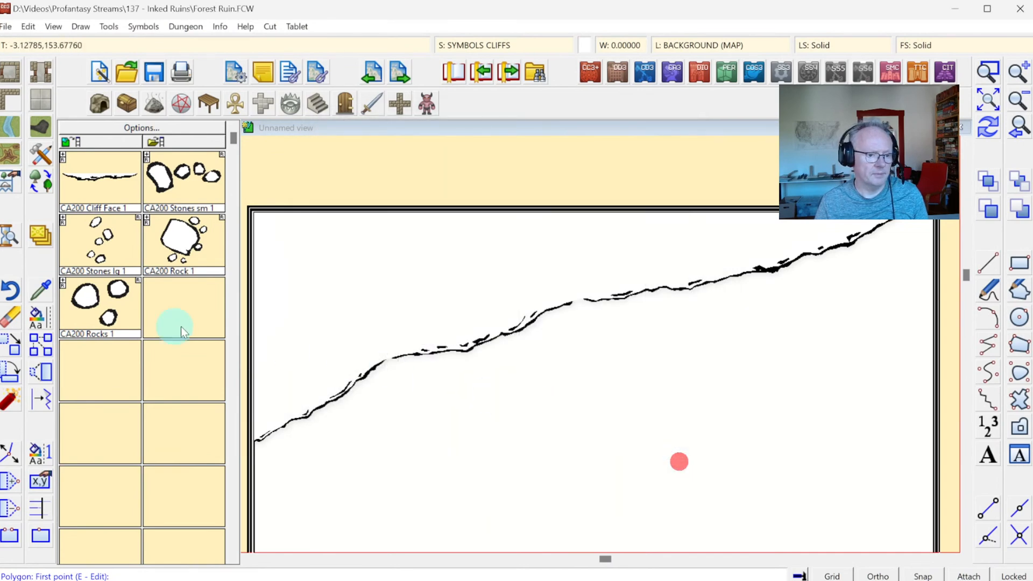
# Step: Move the cliff background polygon to the SYMBOLS CLIFFS sheet, leaving the overlapping cliff symbols out of the selection
pyautogui.rightClick(37, 240)
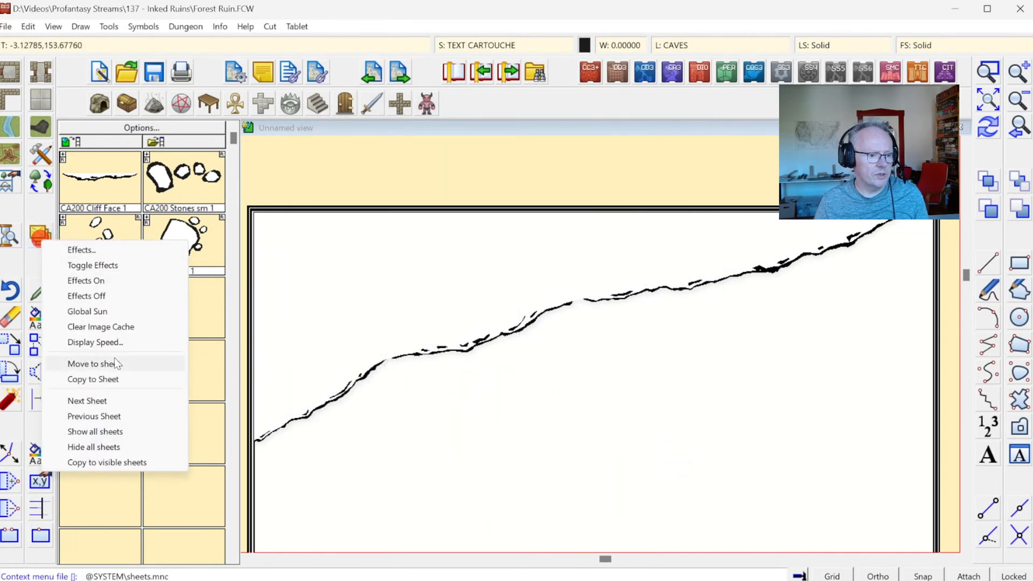
pyautogui.click(114, 359)
pyautogui.click(389, 360)
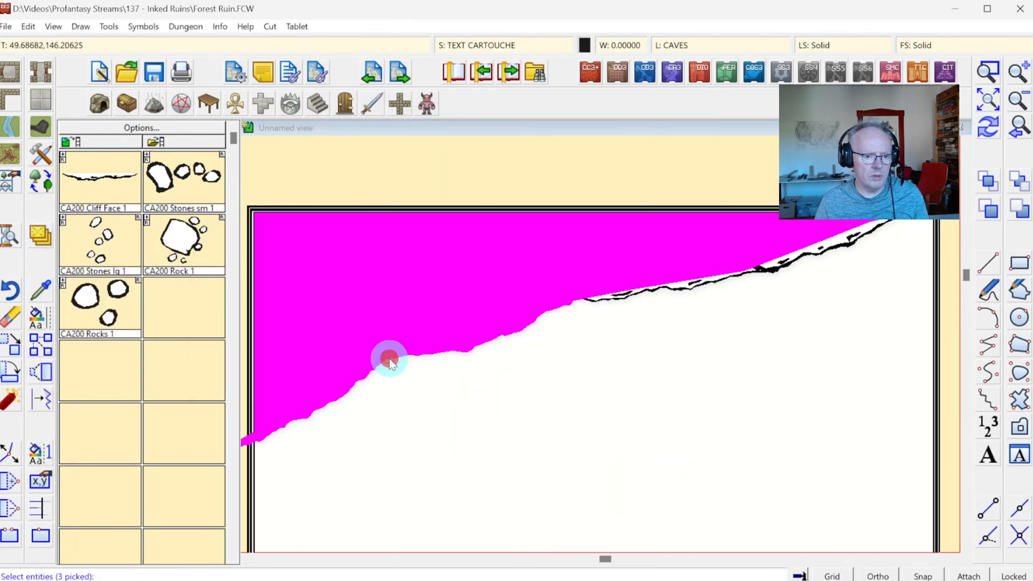
pyautogui.rightClick(488, 273)
pyautogui.moveTo(510, 312)
pyautogui.click(571, 344)
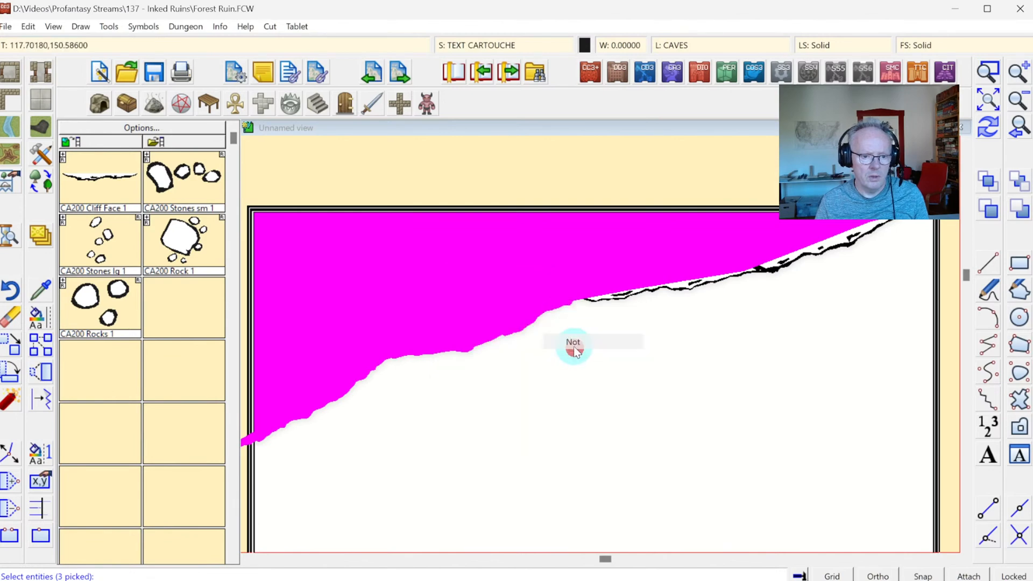
pyautogui.click(474, 348)
pyautogui.click(352, 387)
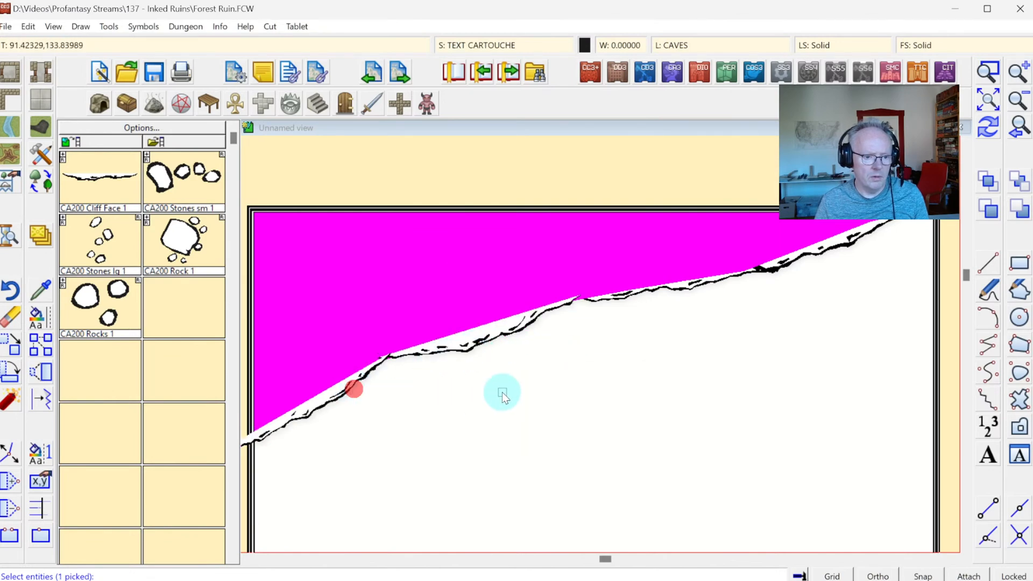
pyautogui.rightClick(501, 391)
pyautogui.click(501, 392)
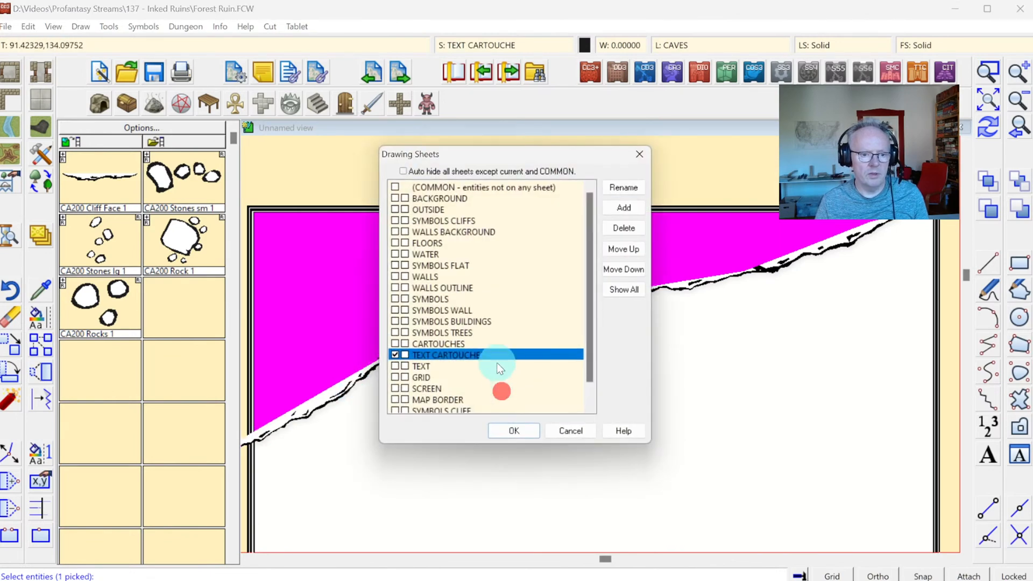
pyautogui.click(416, 220)
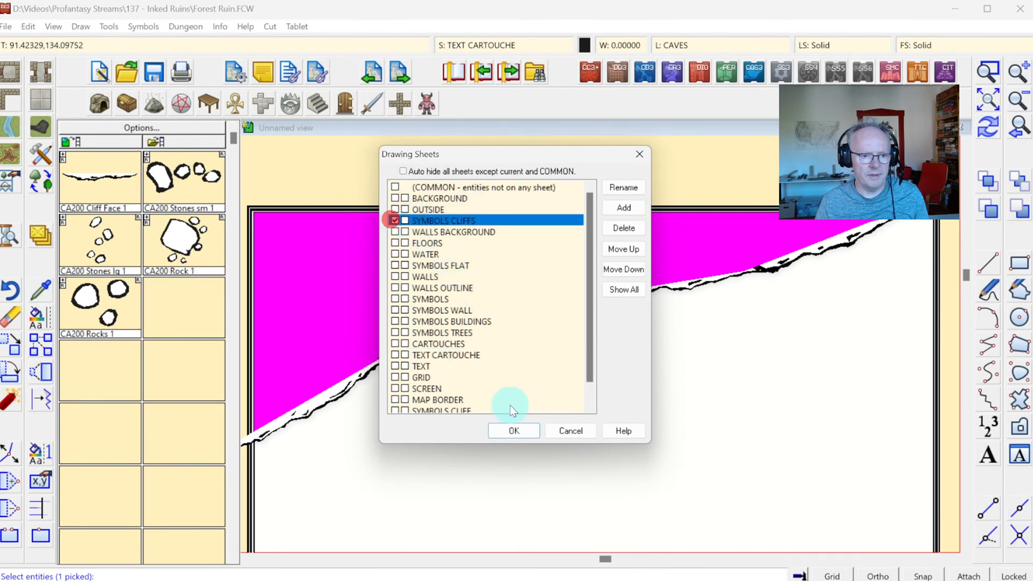
pyautogui.click(514, 430)
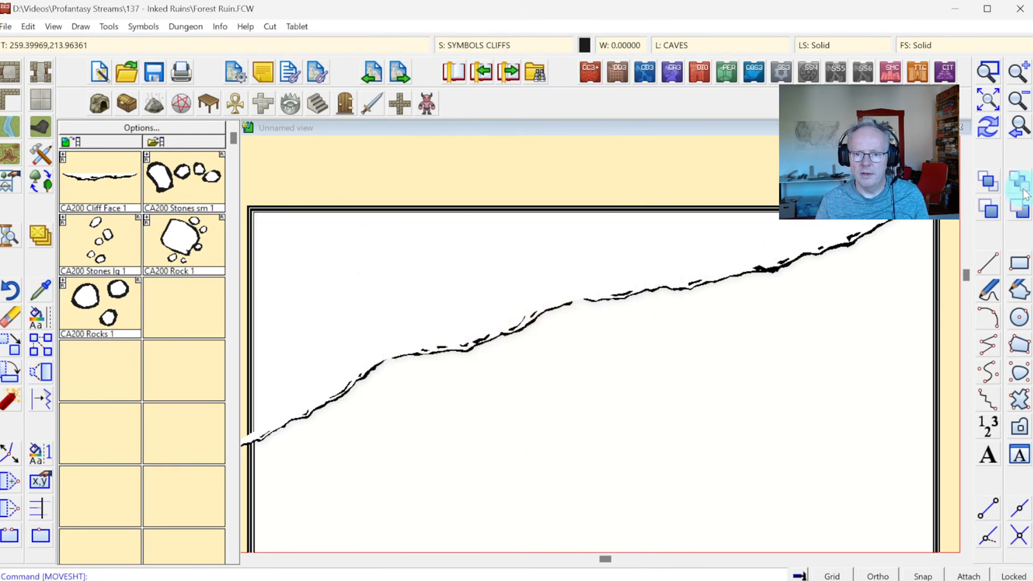
# Step: Try to send the cliff background polygon to the back of its sheet
pyautogui.click(1017, 186)
pyautogui.rightClick(723, 297)
pyautogui.click(735, 373)
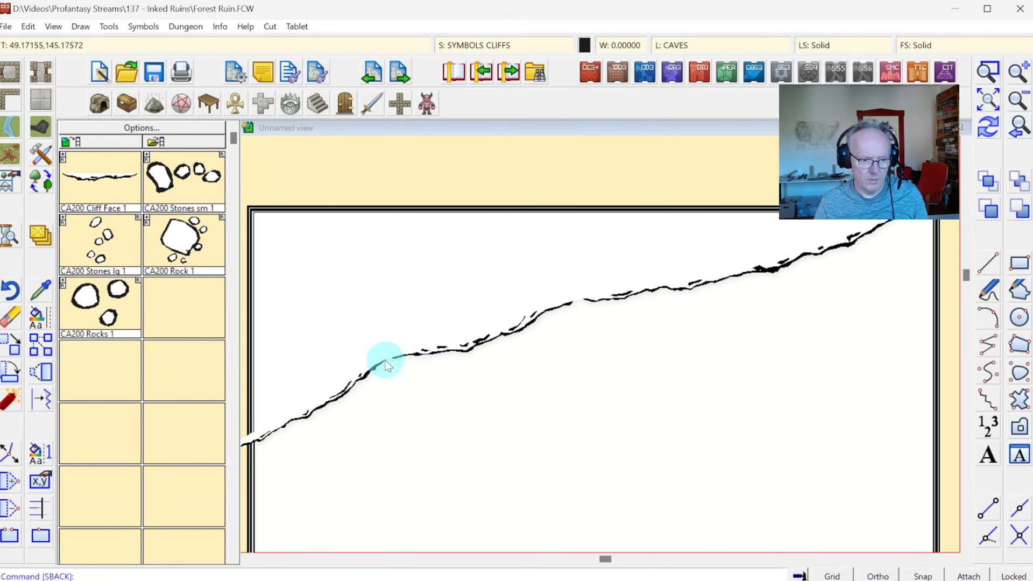
# Step: Send the cliff background polygon to the back, removing all Symbol Reference entities from the selection, and redraw the map
pyautogui.click(1019, 183)
pyautogui.click(577, 304)
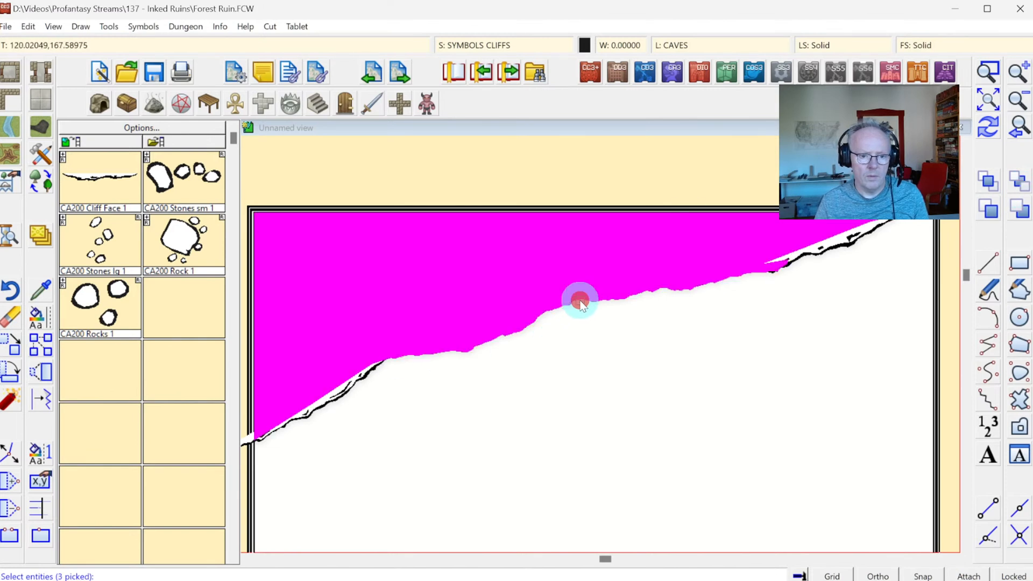
pyautogui.rightClick(651, 309)
pyautogui.moveTo(734, 319)
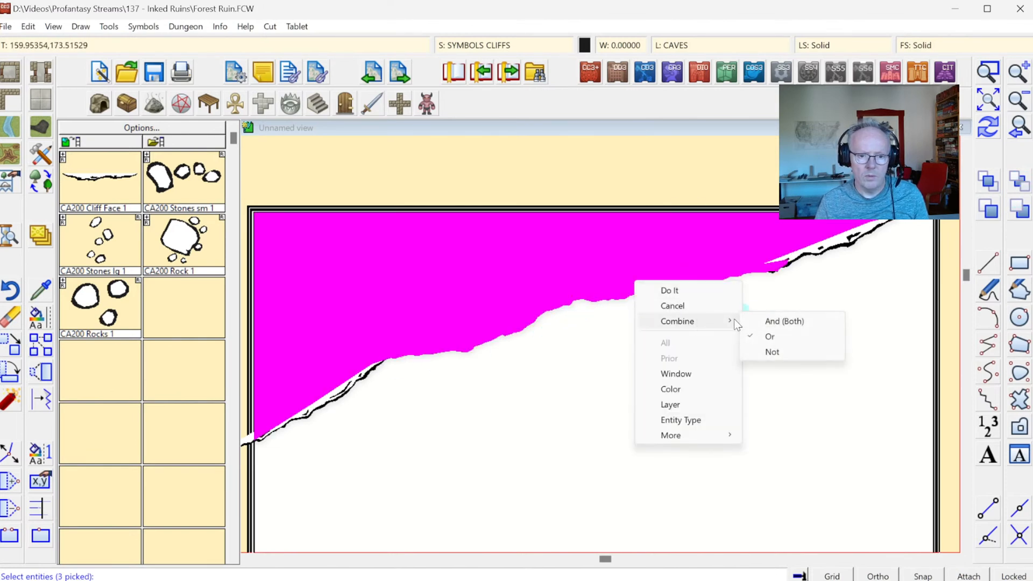
pyautogui.click(777, 357)
pyautogui.rightClick(776, 357)
pyautogui.click(780, 493)
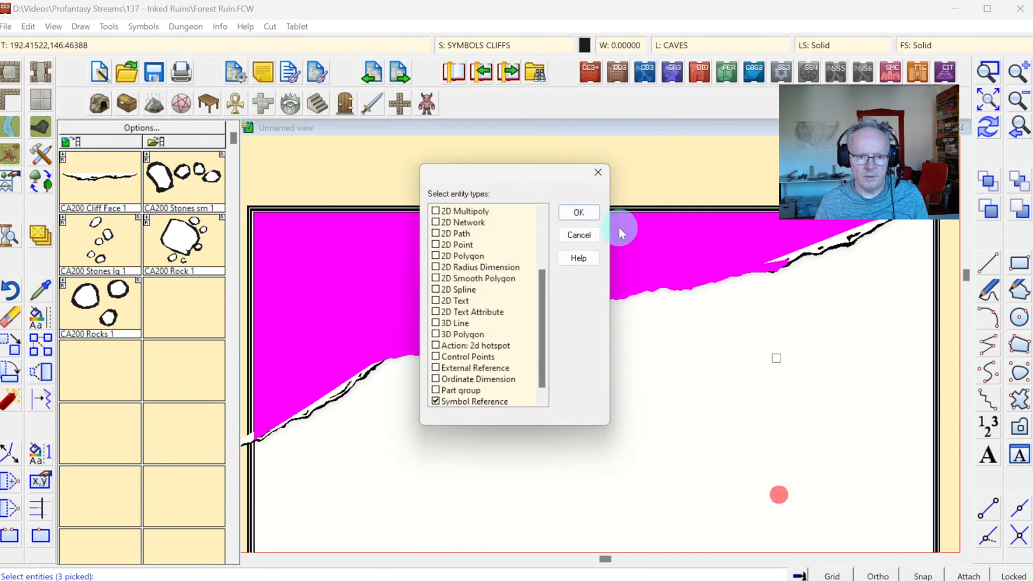
pyautogui.click(588, 213)
pyautogui.rightClick(728, 350)
pyautogui.click(728, 355)
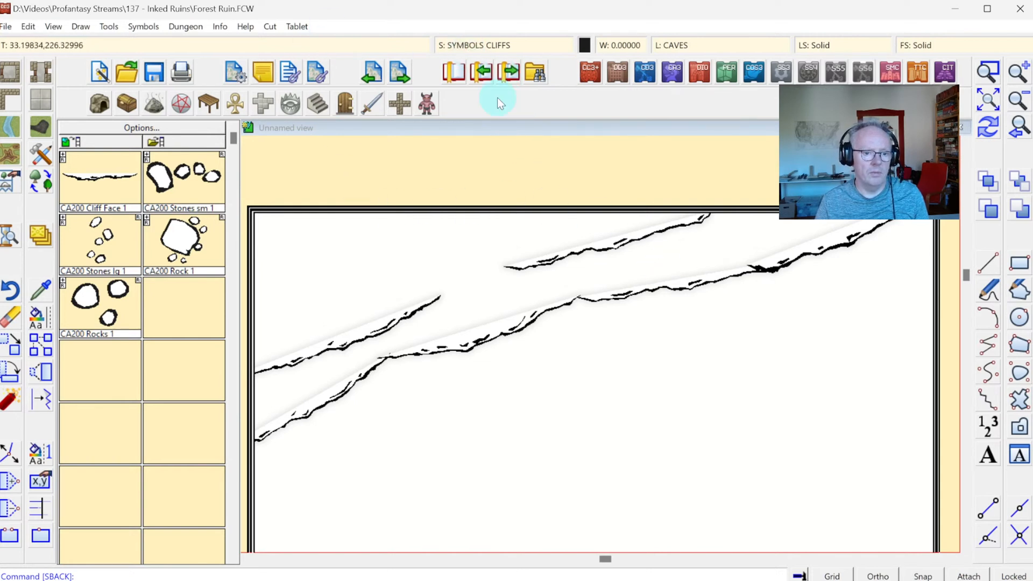
pyautogui.click(989, 132)
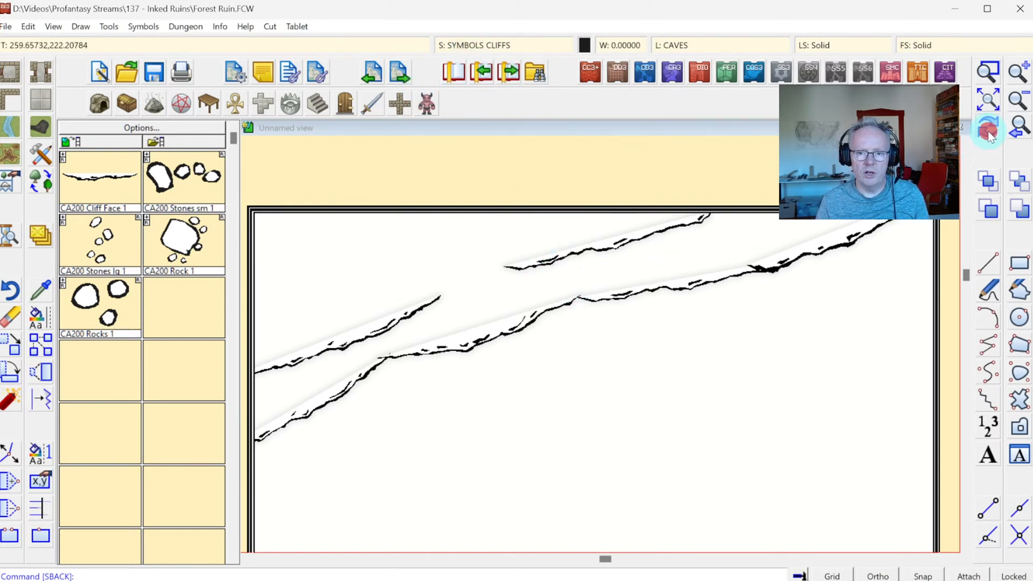
# Step: List the properties of the entities around the gap between the two upper cliff symbols and read through the list
pyautogui.click(987, 71)
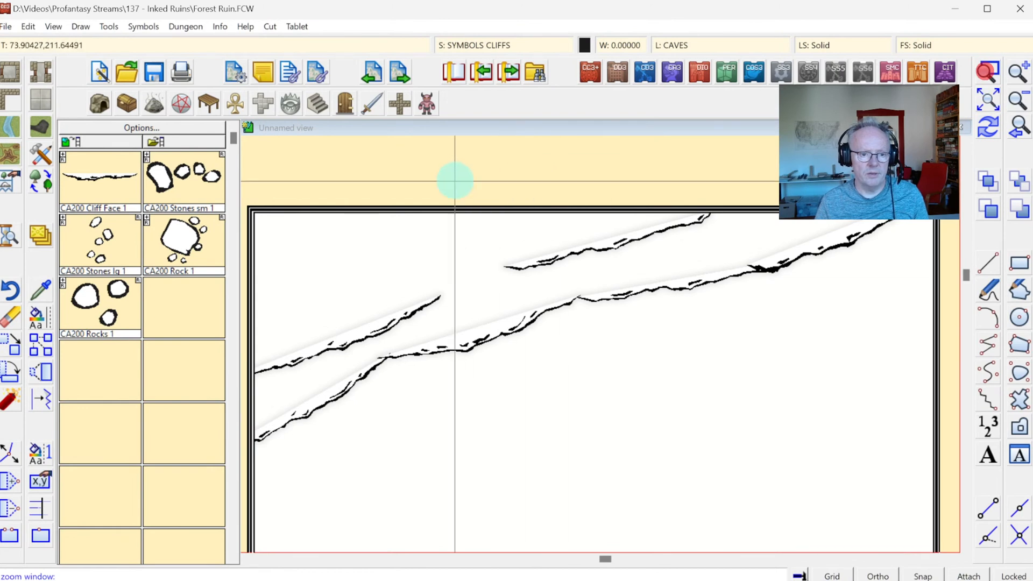
pyautogui.click(388, 199)
pyautogui.click(589, 358)
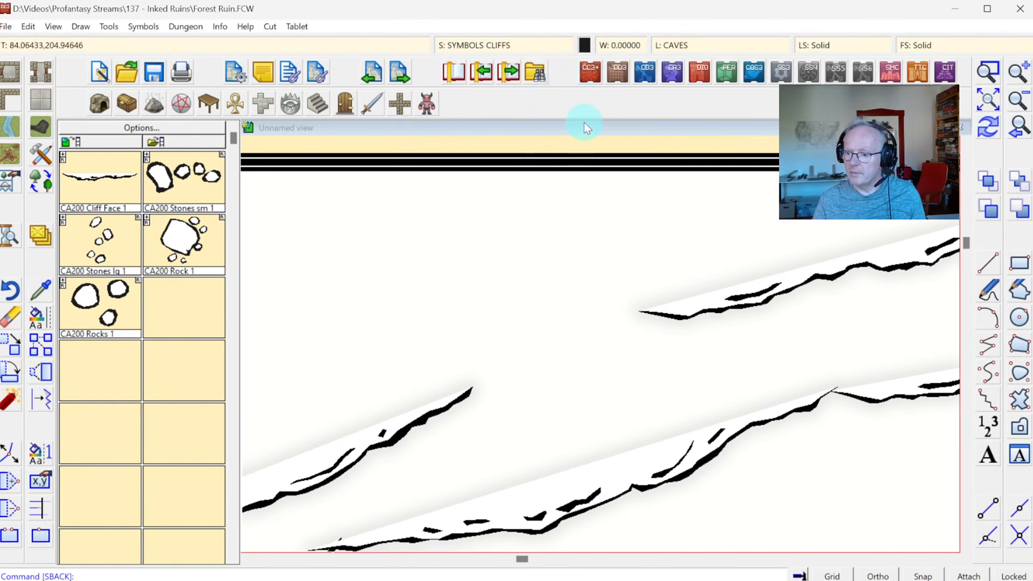
pyautogui.click(220, 27)
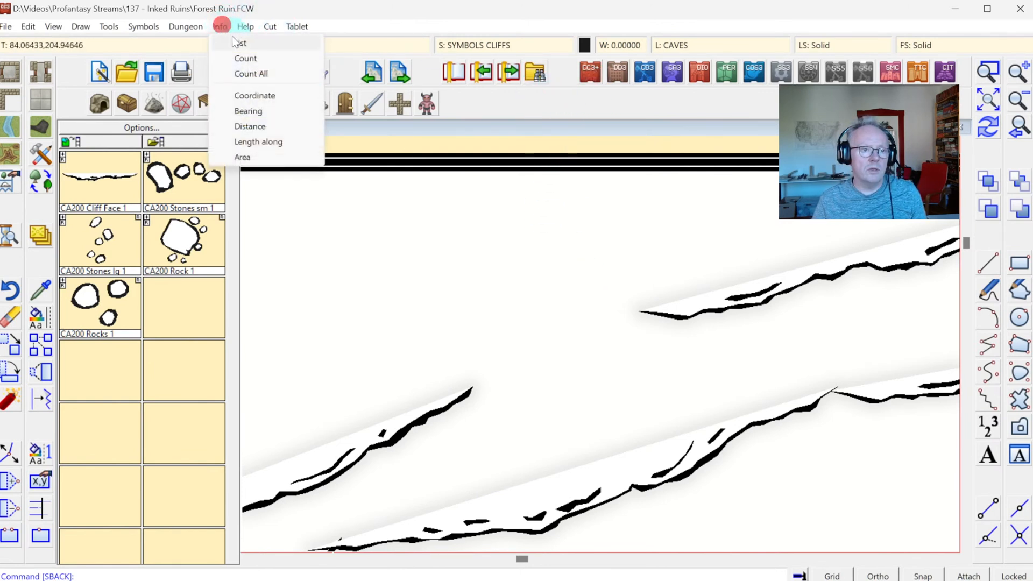
pyautogui.click(237, 43)
pyautogui.click(564, 244)
pyautogui.click(759, 491)
pyautogui.rightClick(709, 367)
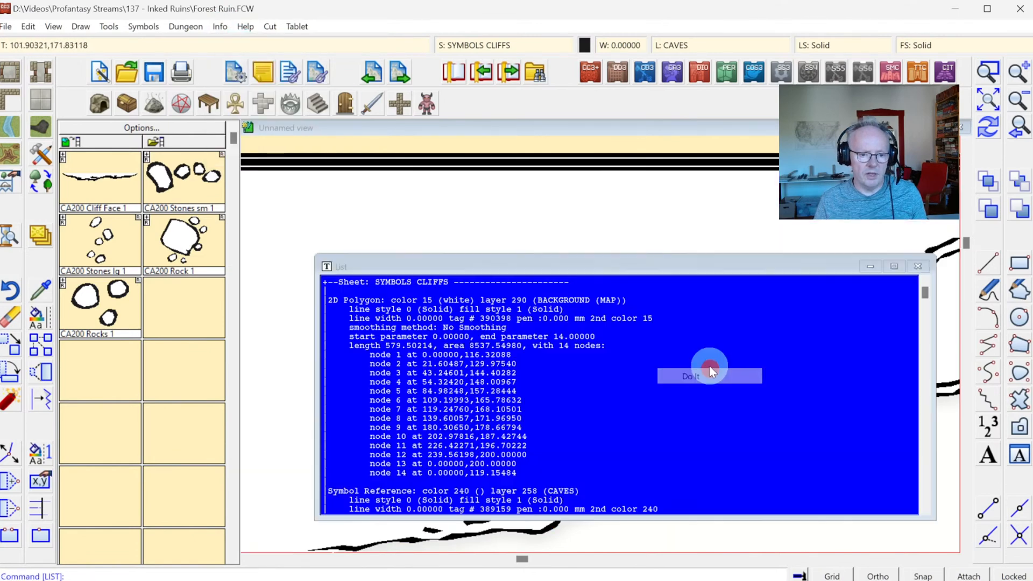
pyautogui.click(924, 293)
pyautogui.moveTo(925, 293); pyautogui.dragTo(953, 505)
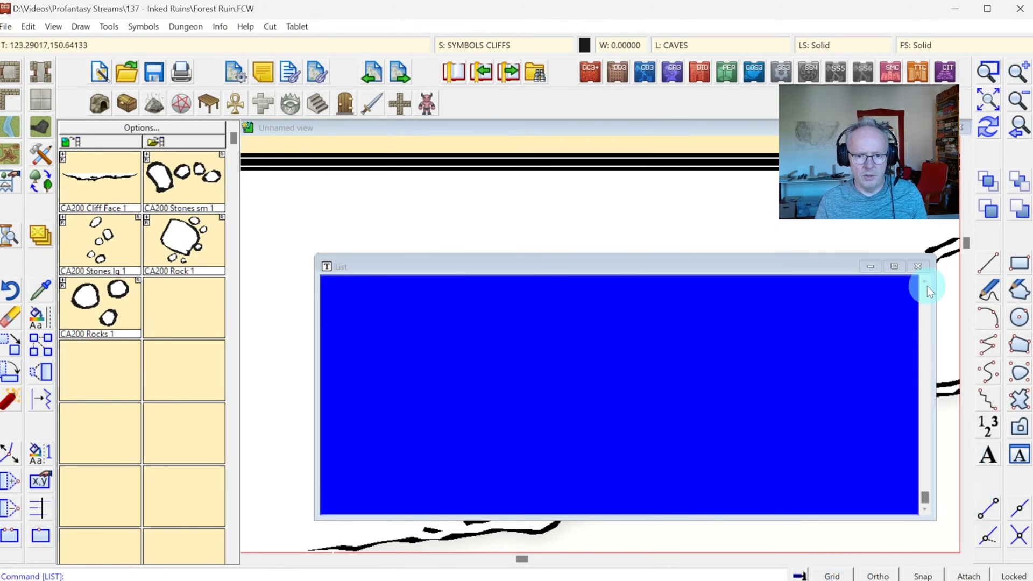
# Step: Delete the surplus SYMBOLS CLIFF and SYMBOLS CLIFFS sheets at the end of the drawing's sheet list
pyautogui.click(917, 266)
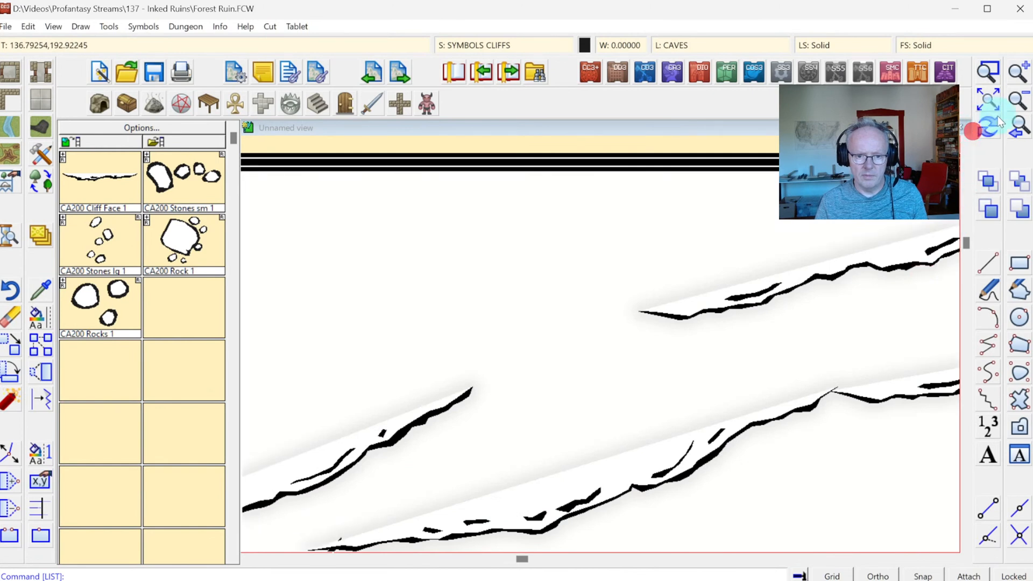
pyautogui.click(983, 112)
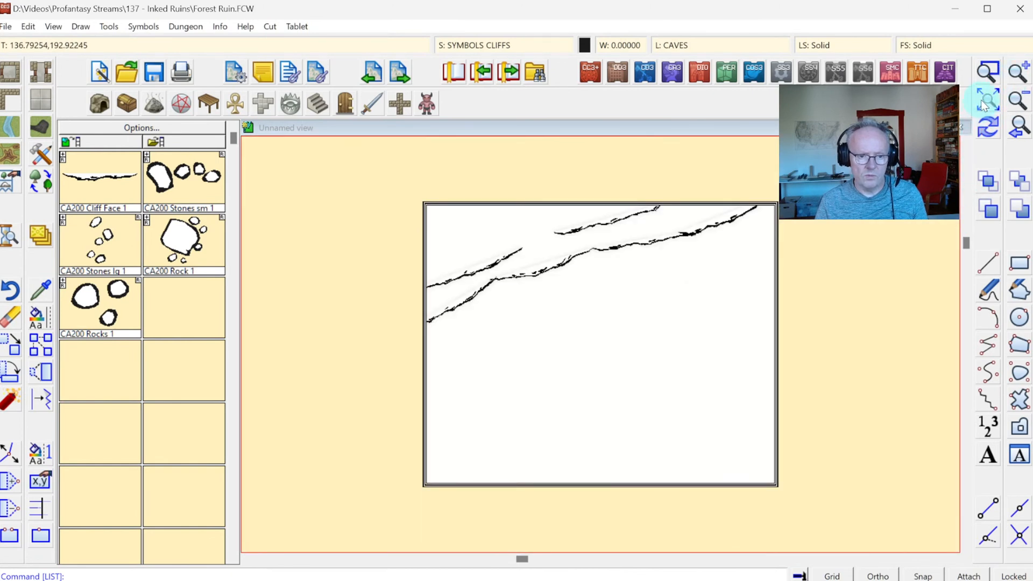
pyautogui.click(986, 73)
pyautogui.click(457, 177)
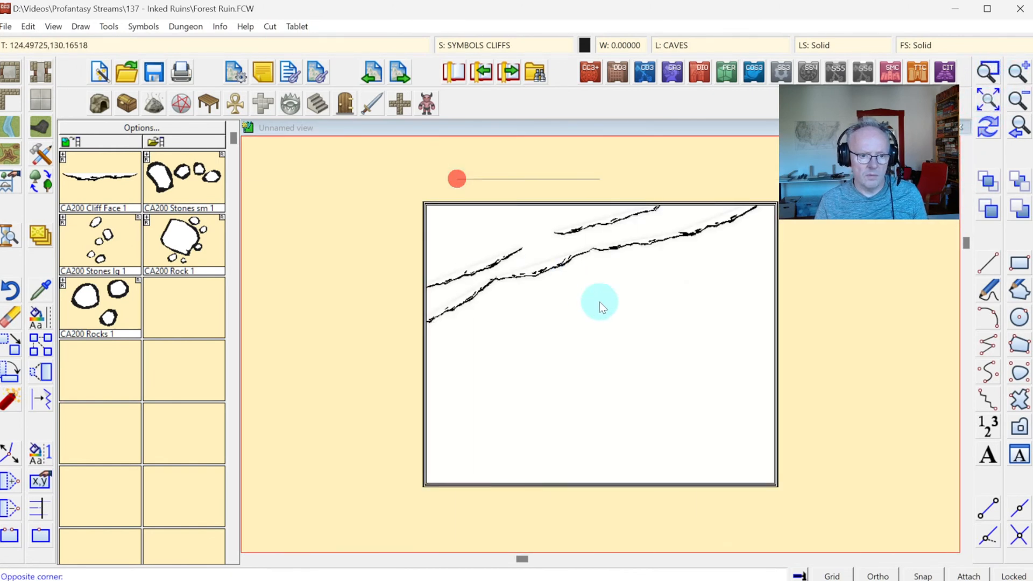
pyautogui.click(600, 301)
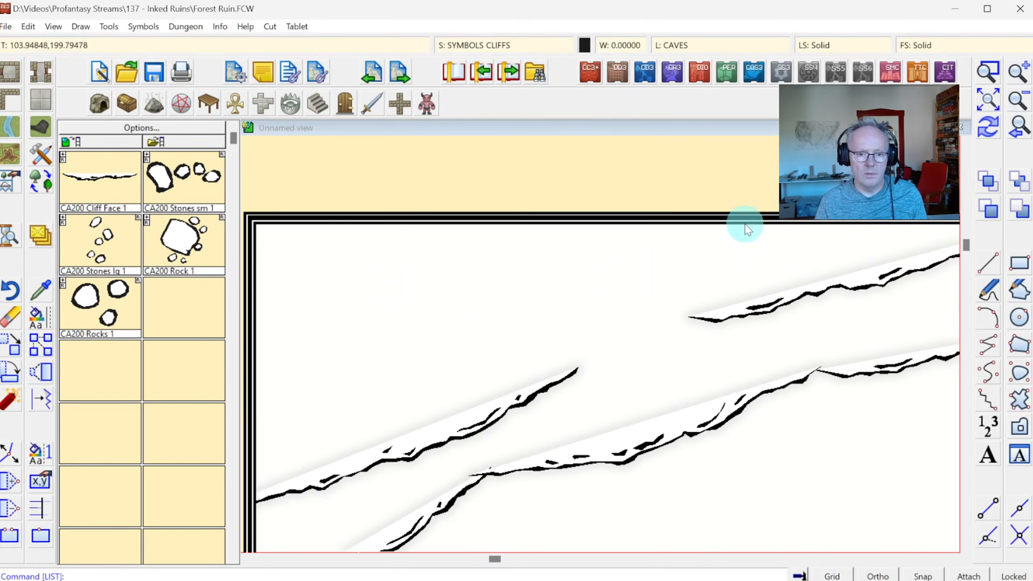
pyautogui.click(986, 105)
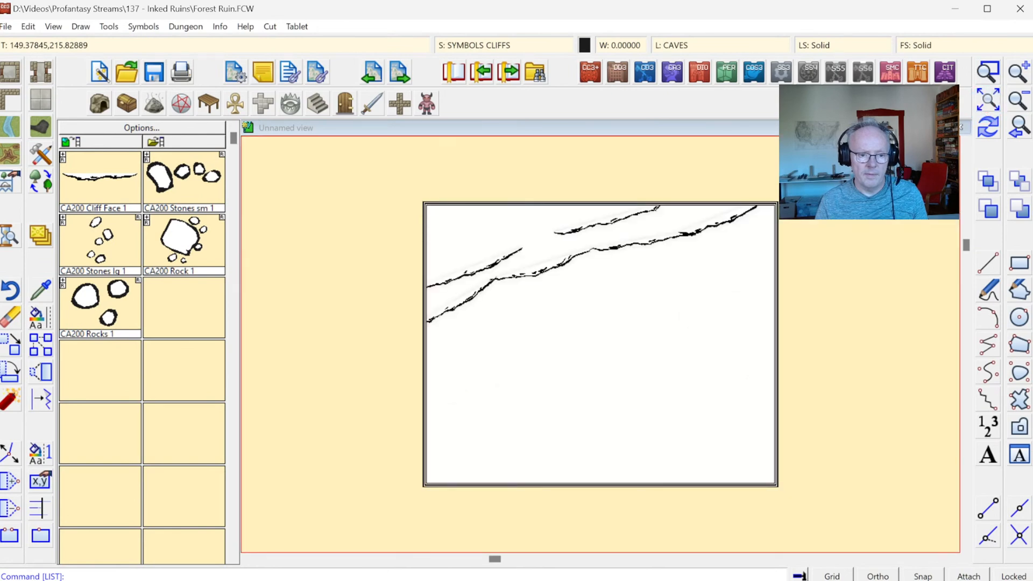
pyautogui.click(468, 43)
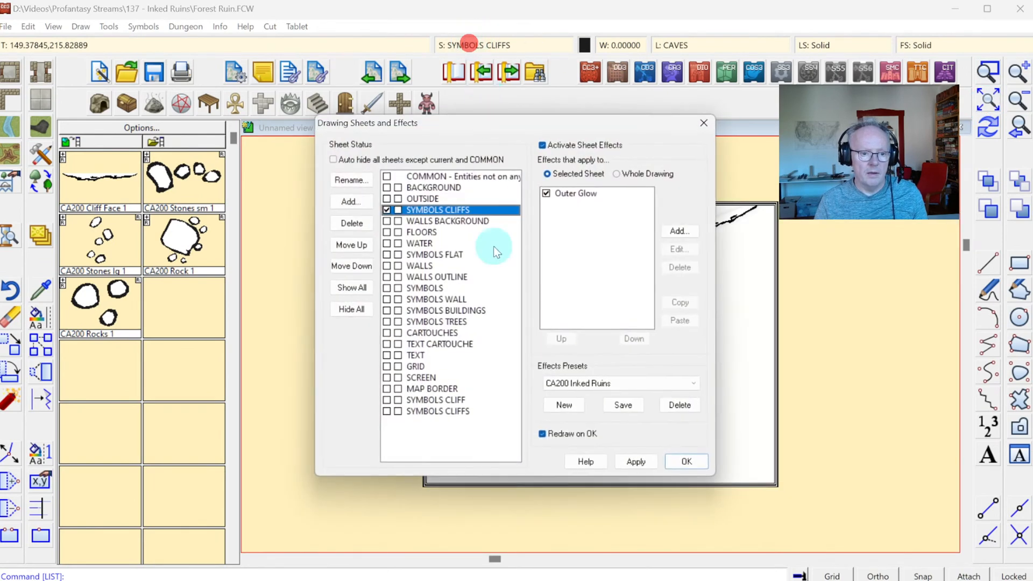
pyautogui.moveTo(444, 400); pyautogui.dragTo(434, 413)
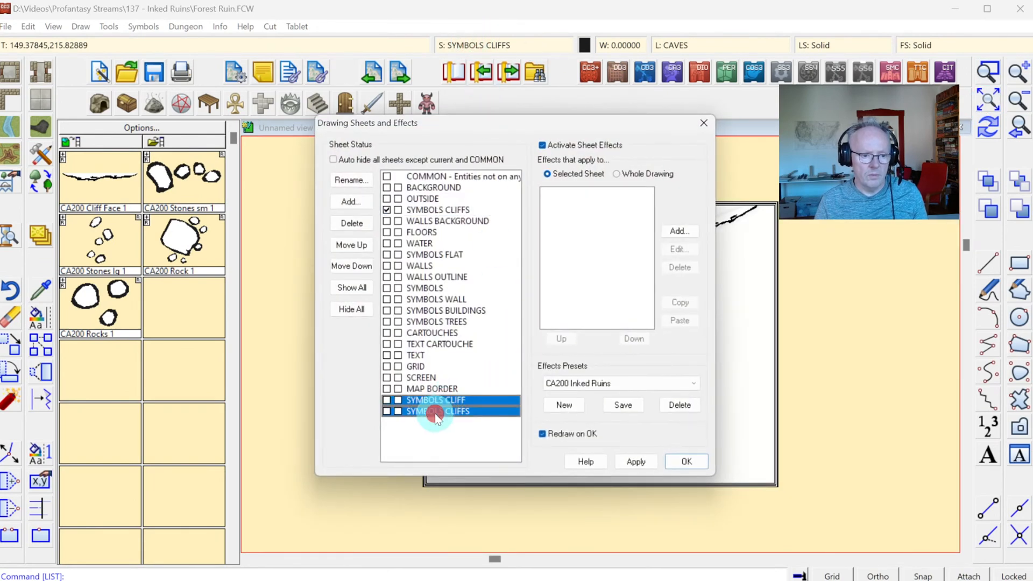
pyautogui.click(352, 223)
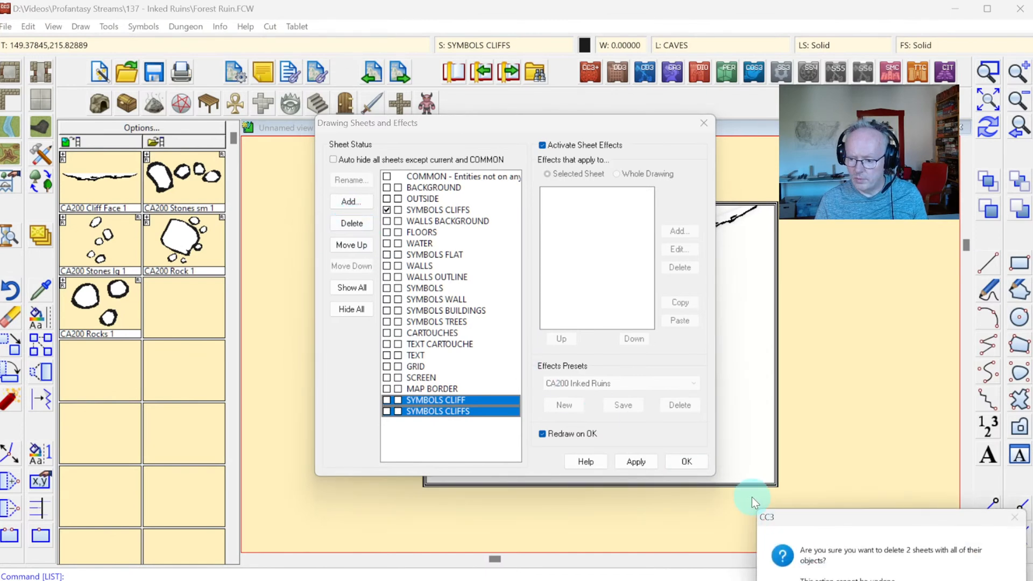
pyautogui.click(686, 461)
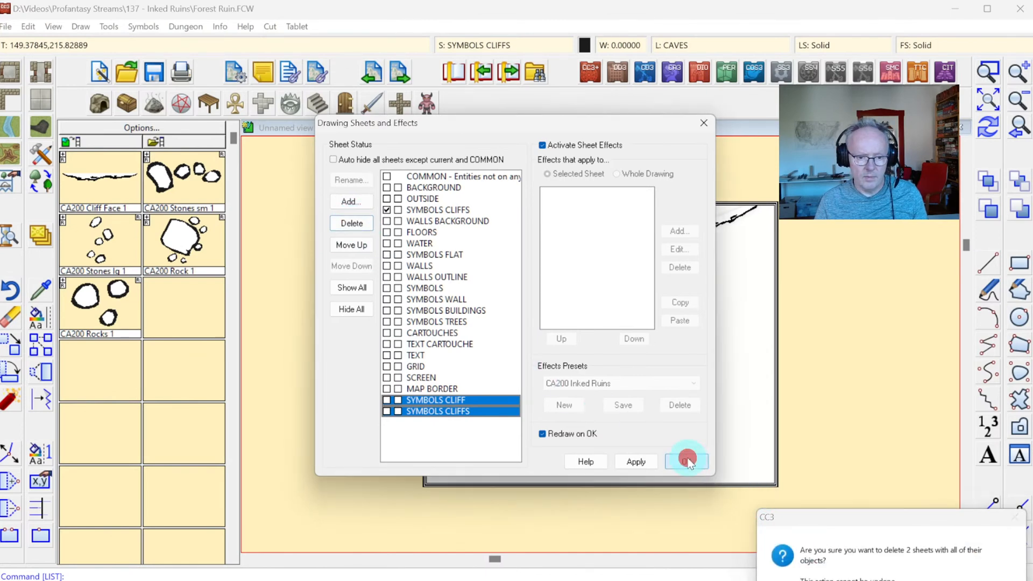
# Step: Activate the sheet effects and redraw the area around the cliff lines with them
pyautogui.click(988, 100)
pyautogui.click(988, 70)
pyautogui.click(462, 196)
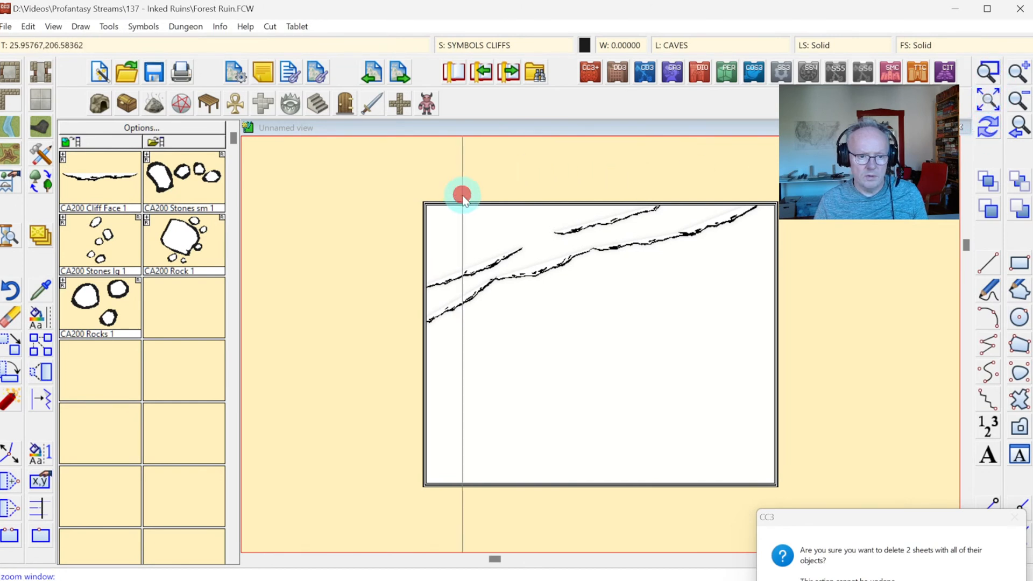
pyautogui.click(593, 311)
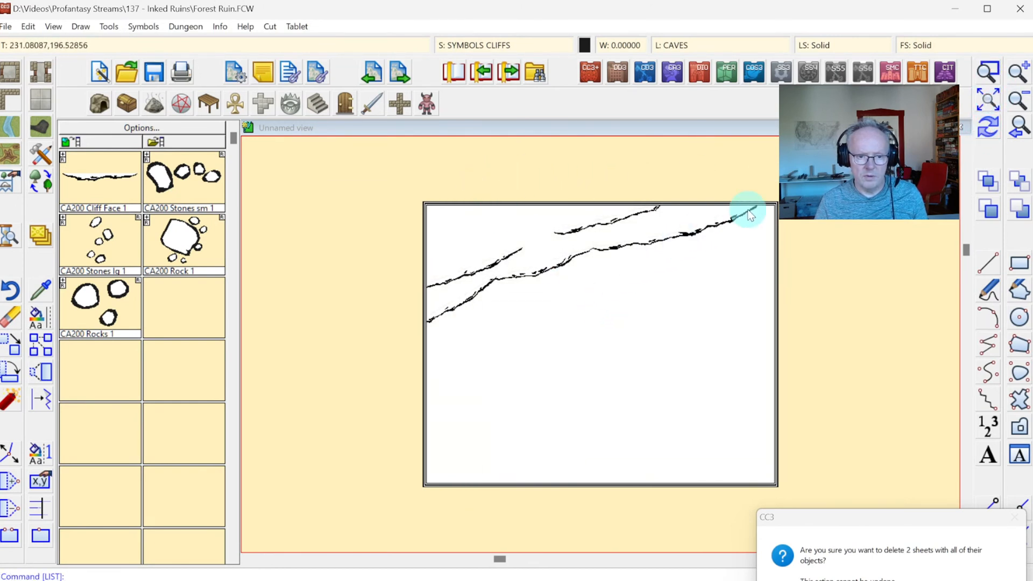
pyautogui.click(1000, 67)
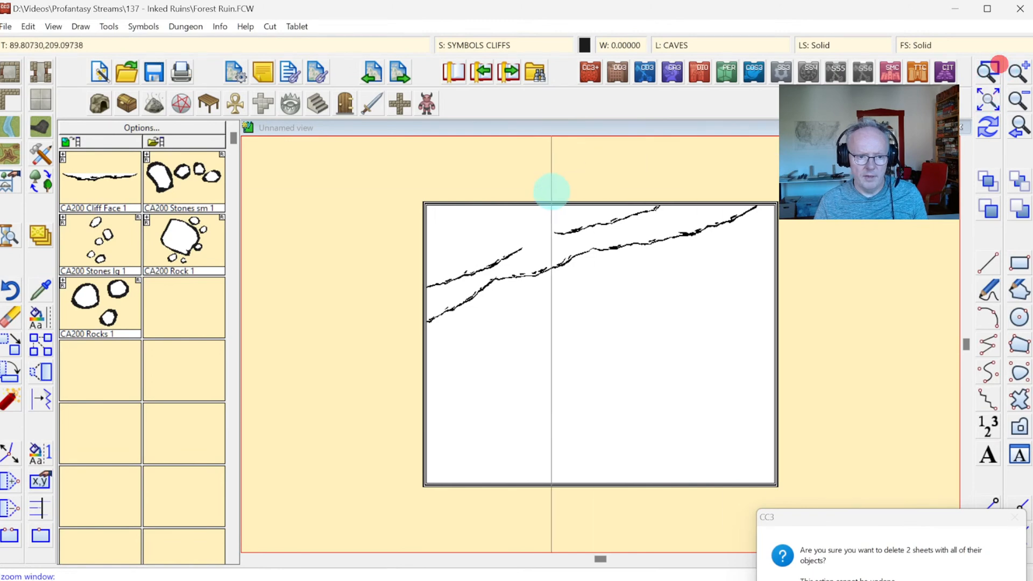
pyautogui.click(479, 180)
pyautogui.click(583, 295)
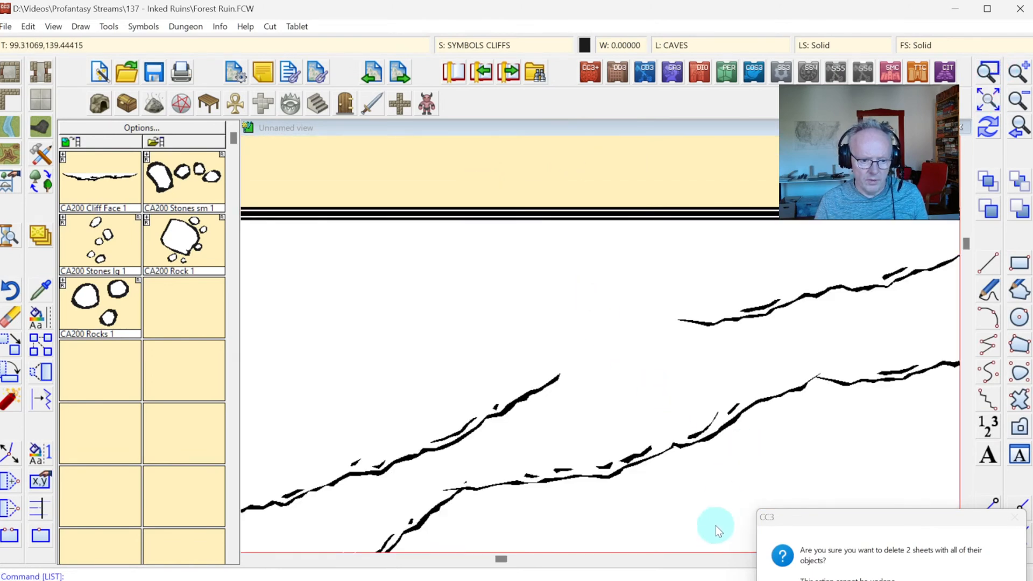
pyautogui.click(486, 45)
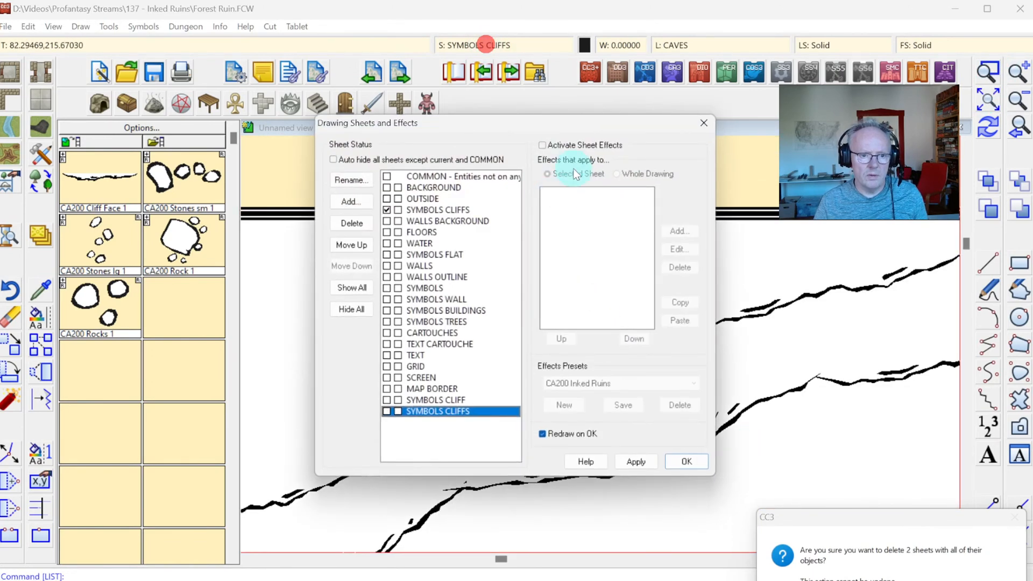
pyautogui.click(568, 147)
pyautogui.click(684, 464)
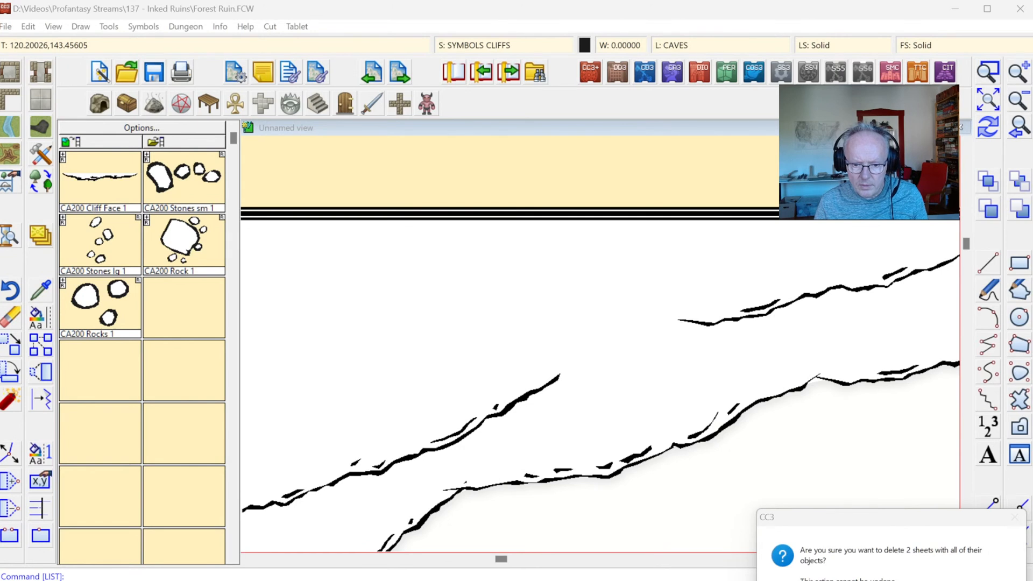
# Step: Confirm the deletion of the two surplus sheets and make the remaining SYMBOLS CLIFFS sheet current
pyautogui.click(909, 580)
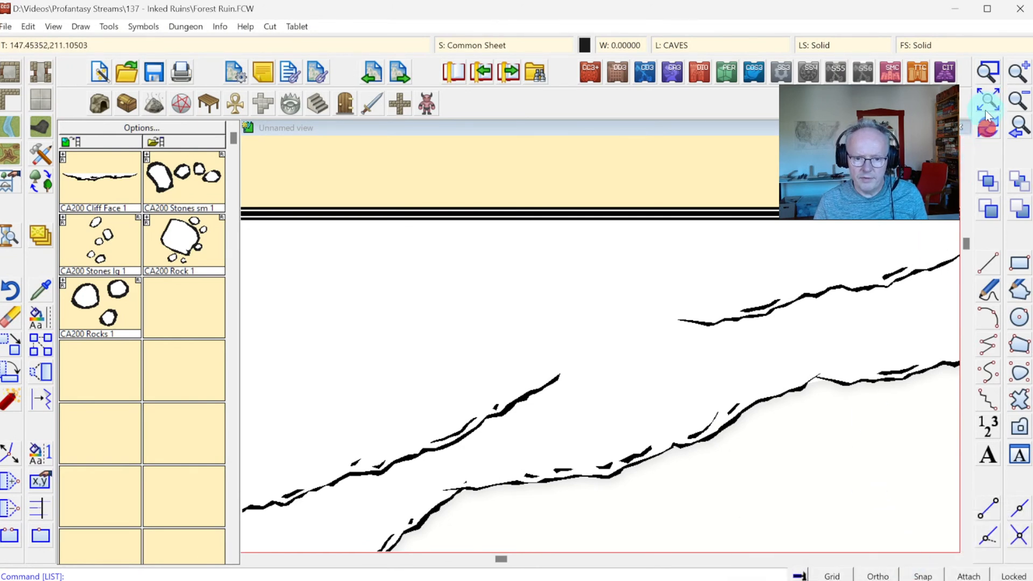
pyautogui.click(982, 132)
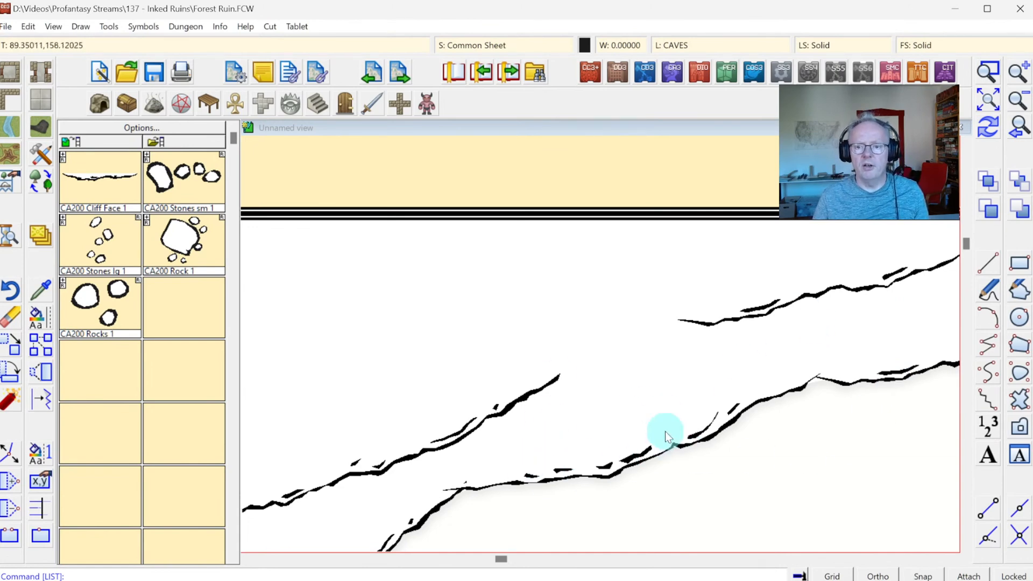
pyautogui.click(492, 47)
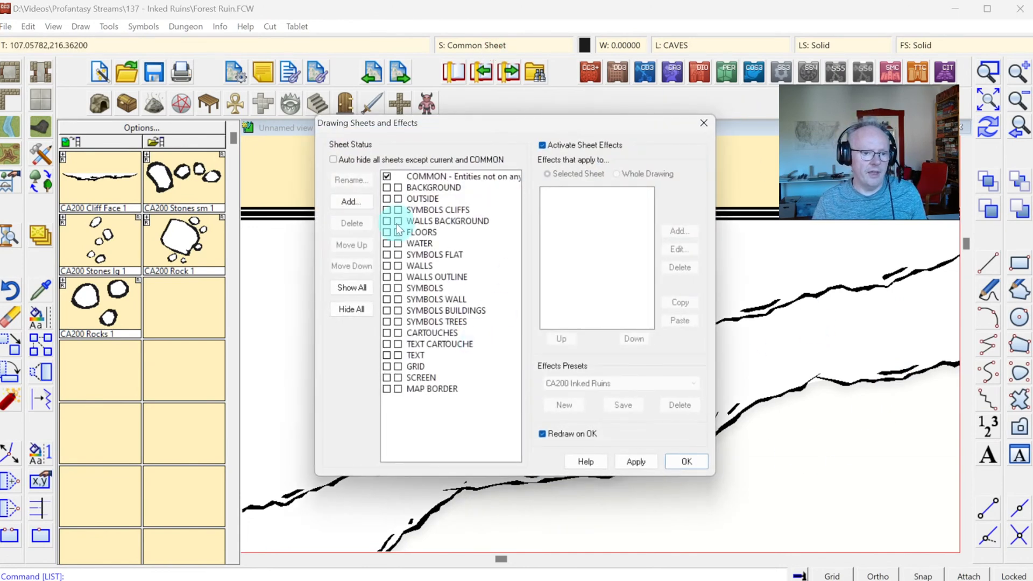
pyautogui.click(409, 210)
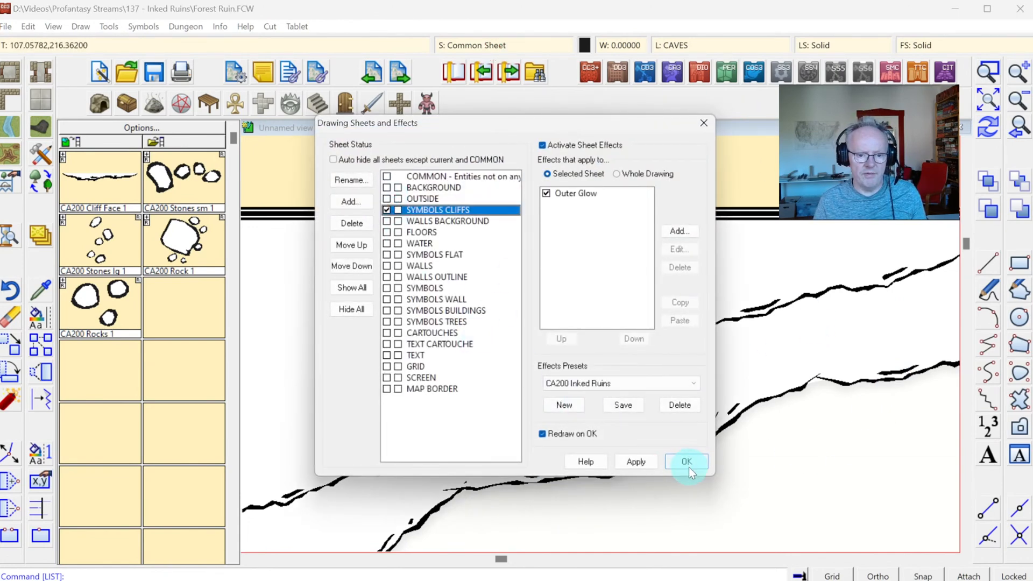
pyautogui.click(687, 462)
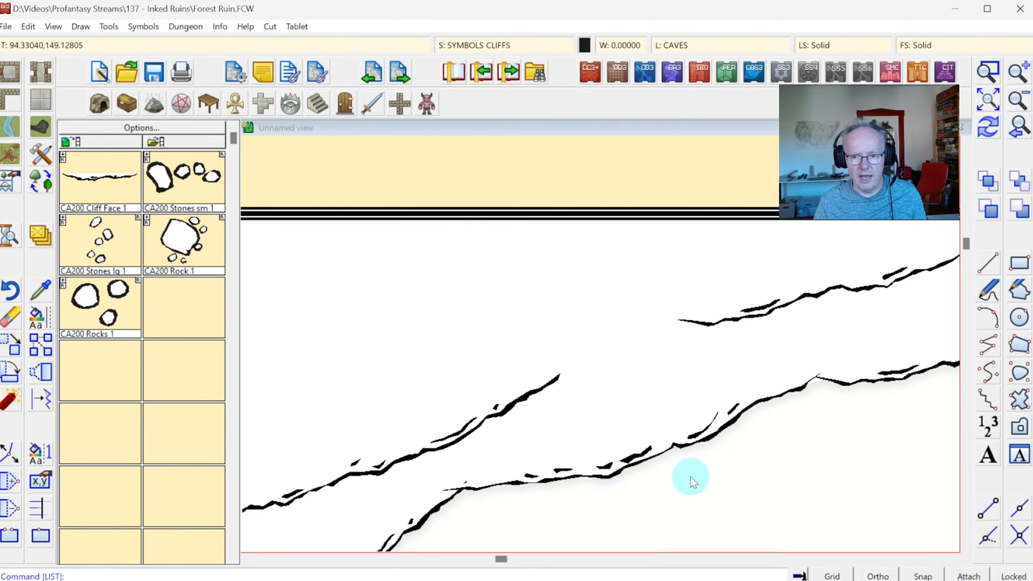
# Step: Examine the cliff lines and their outer glow up close in the map's upper-left part, then across the whole map
pyautogui.click(987, 99)
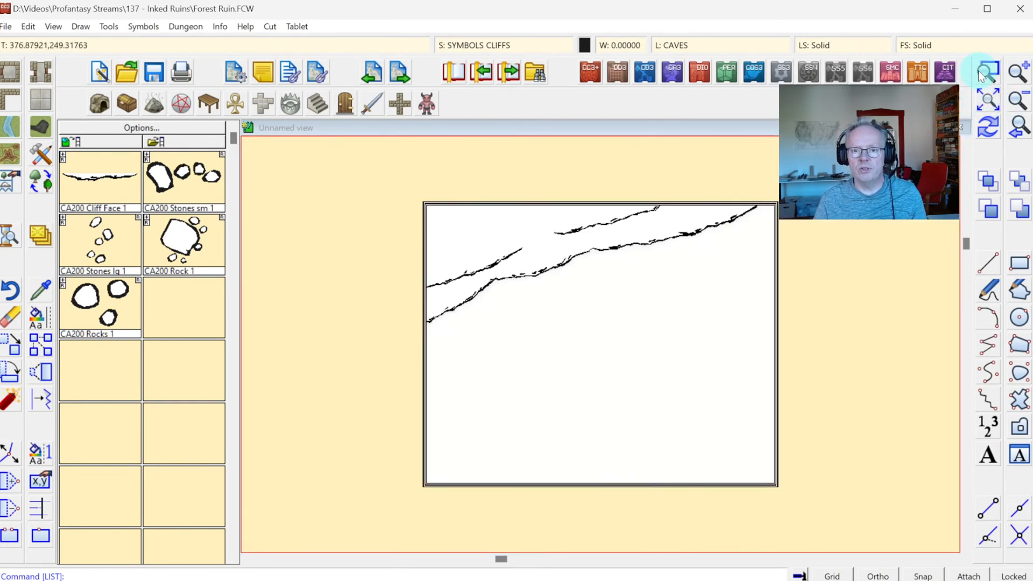
pyautogui.click(980, 73)
pyautogui.click(419, 196)
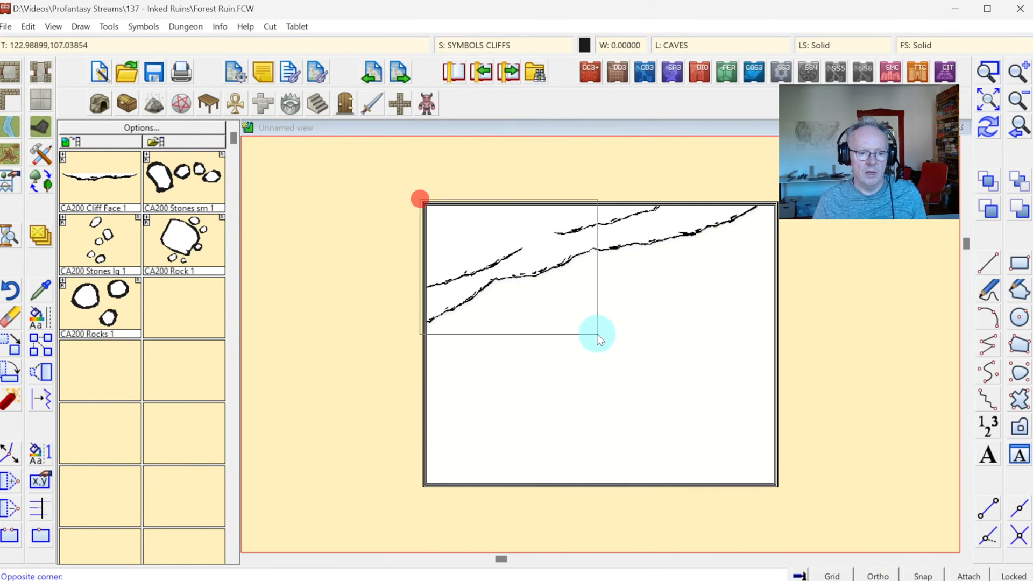
pyautogui.click(597, 334)
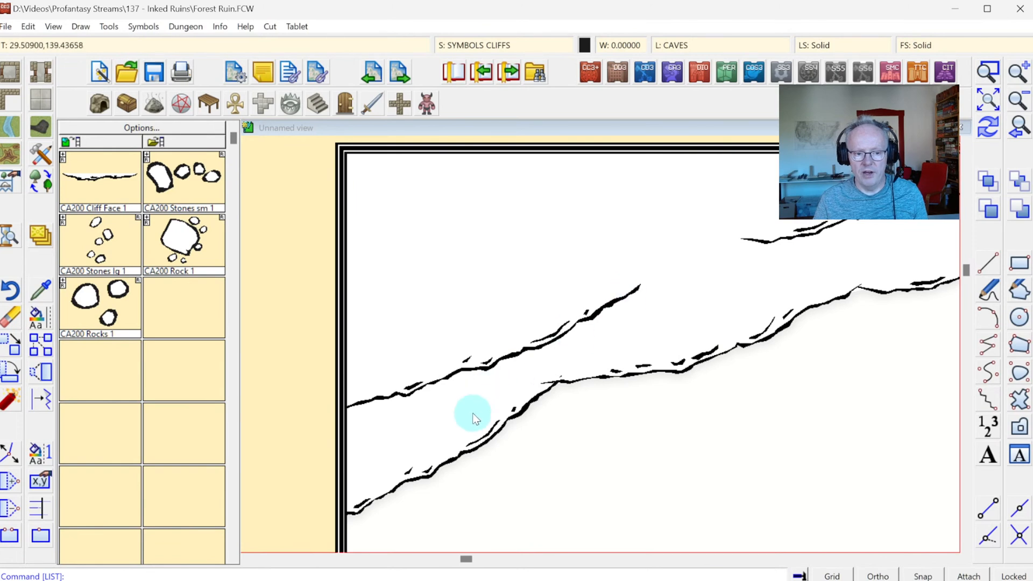
pyautogui.click(986, 110)
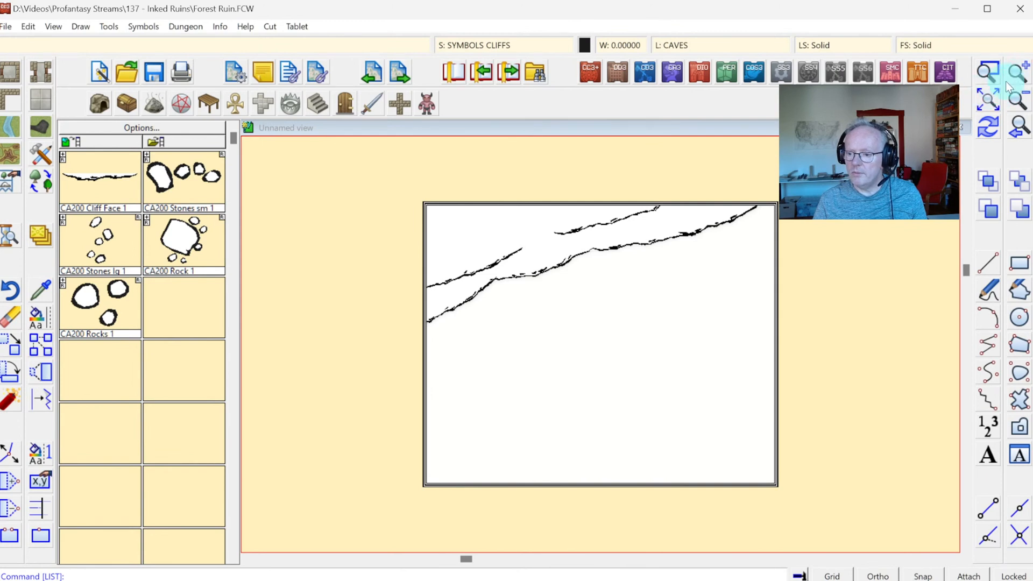
pyautogui.click(984, 77)
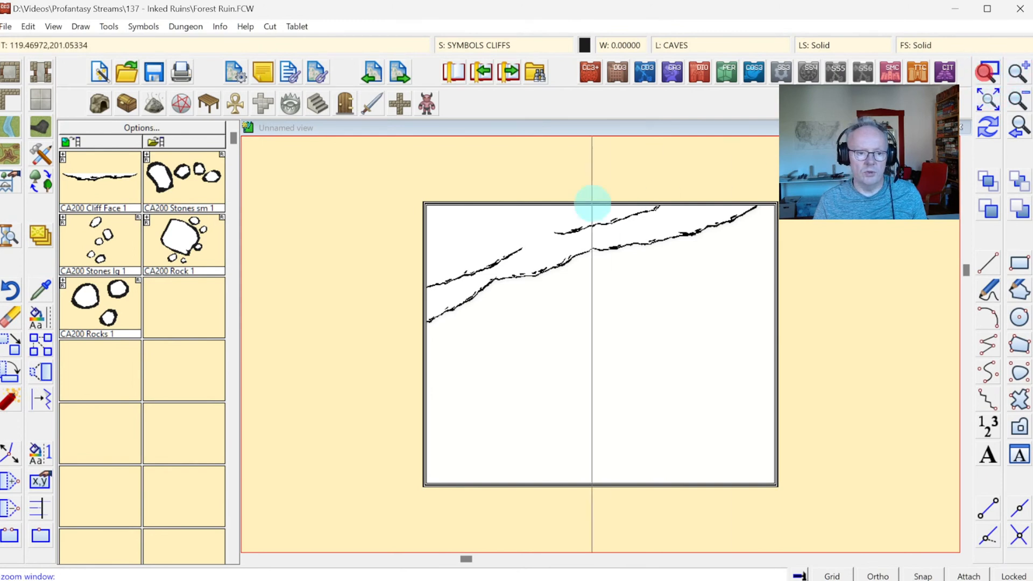
pyautogui.click(421, 198)
pyautogui.click(775, 486)
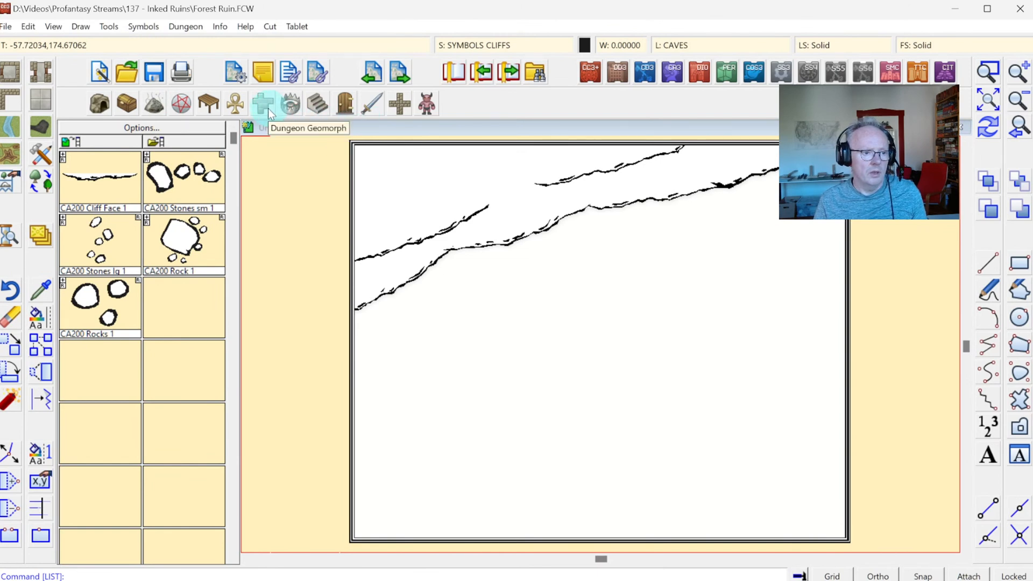
# Step: Load the symbol catalog with the houses, ruins and towers, and turn on the grid with snapping
pyautogui.click(155, 104)
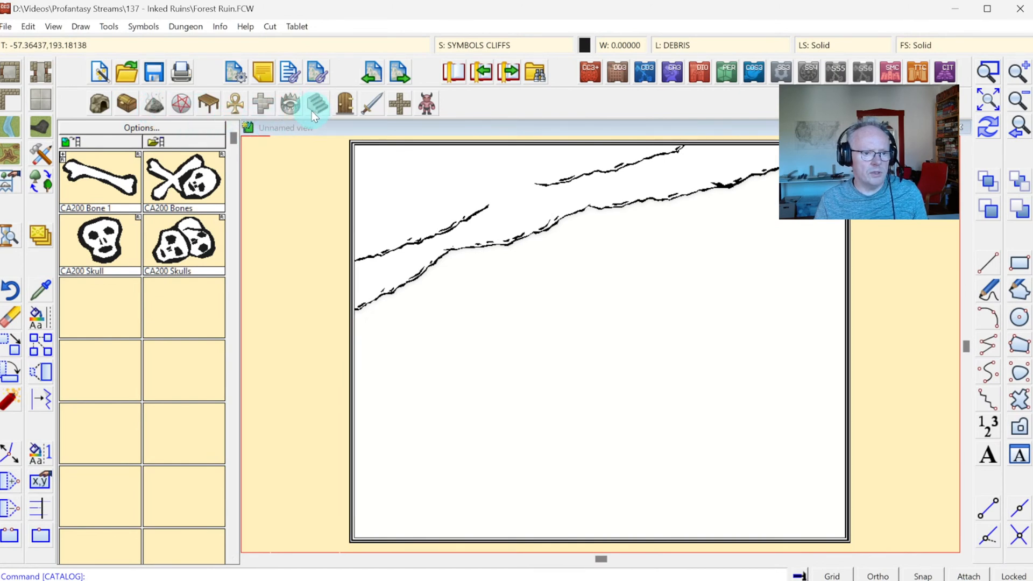
pyautogui.click(262, 102)
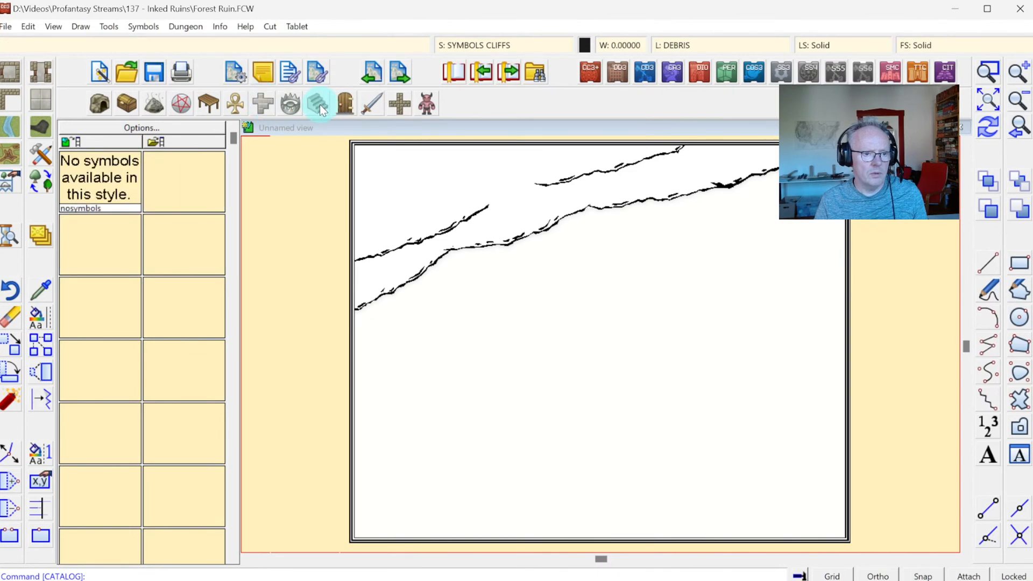
pyautogui.click(397, 103)
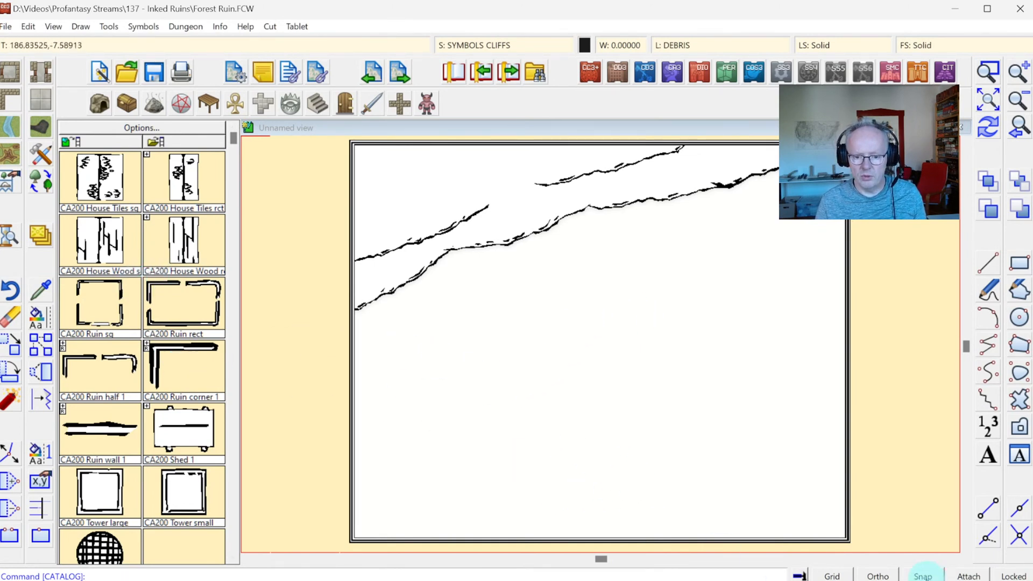
pyautogui.click(840, 574)
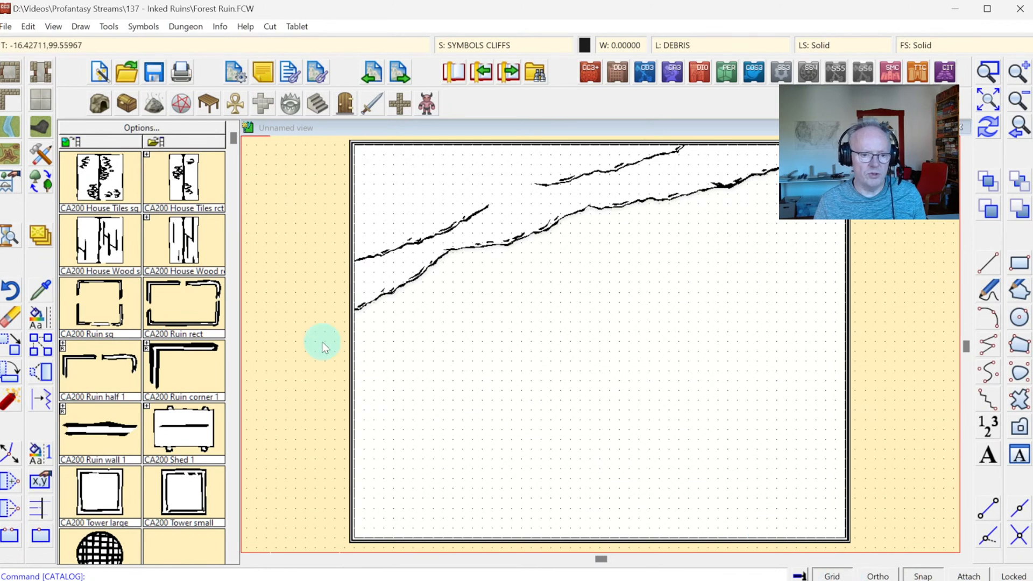
# Step: Place a CA200 House Tiles sq symbol near the map's centre at about 92.5, 97.5, with scale and rotation reset to normal
pyautogui.click(106, 187)
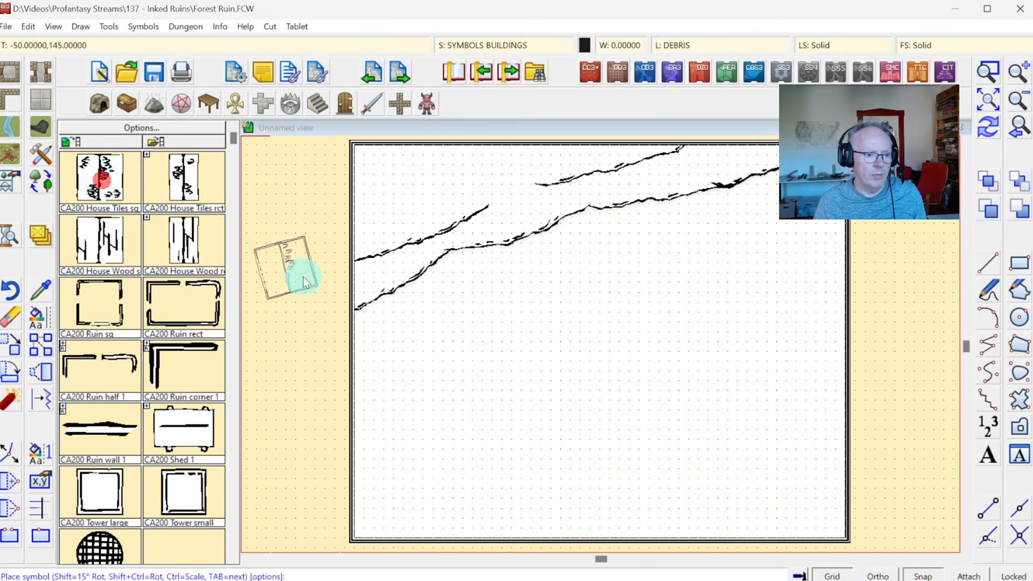
pyautogui.rightClick(539, 351)
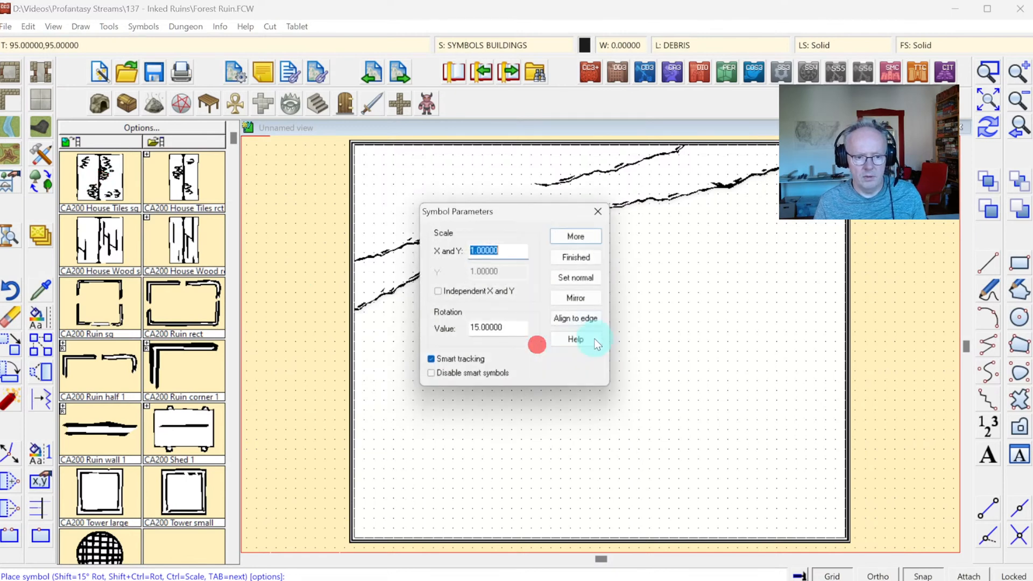
pyautogui.click(581, 276)
pyautogui.click(588, 237)
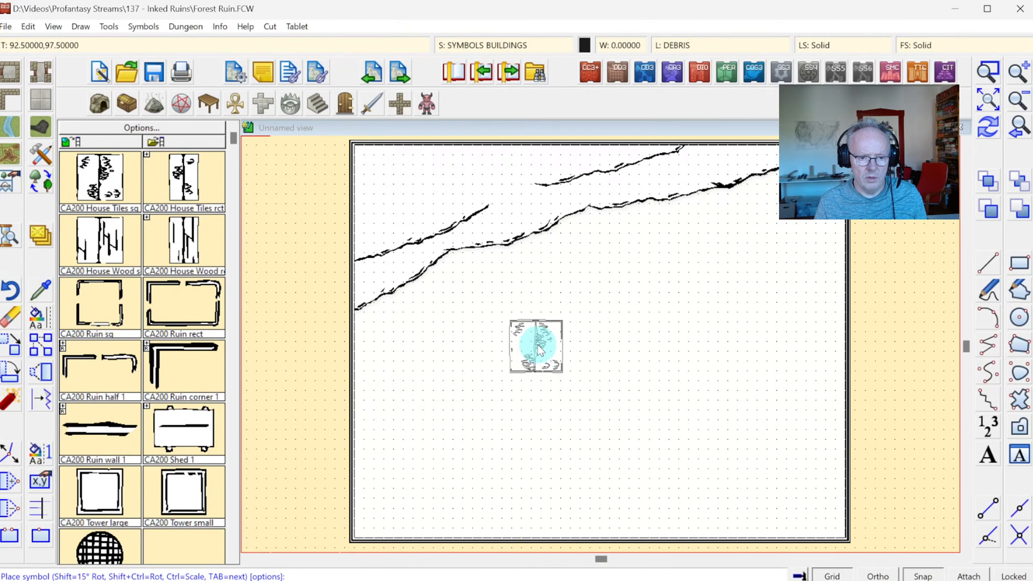
pyautogui.click(539, 349)
# Step: Place a horizontally turned CA200 House Tiles rct east of the square house and a CA200 Tower large south of it
pyautogui.click(187, 179)
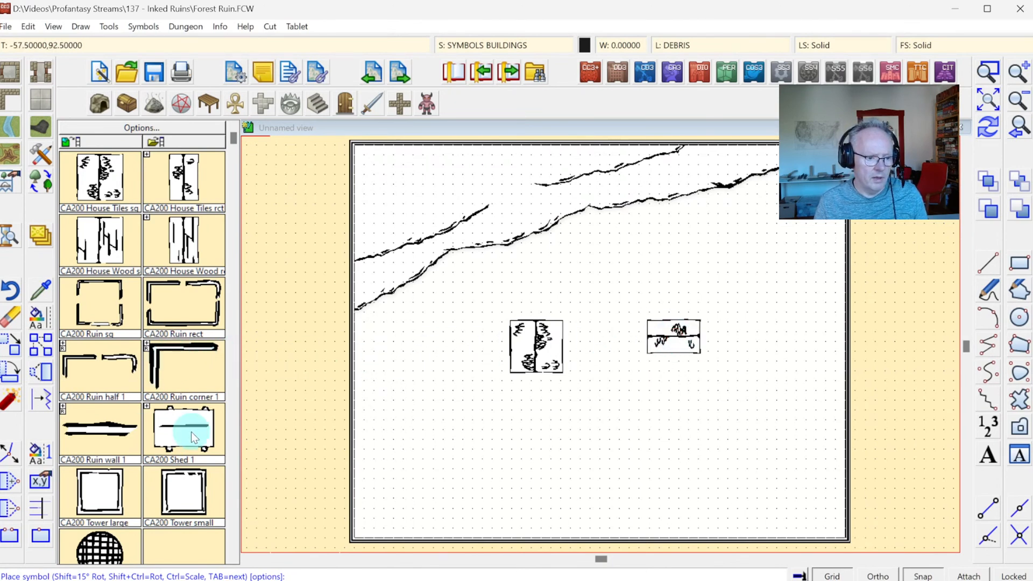
pyautogui.click(115, 489)
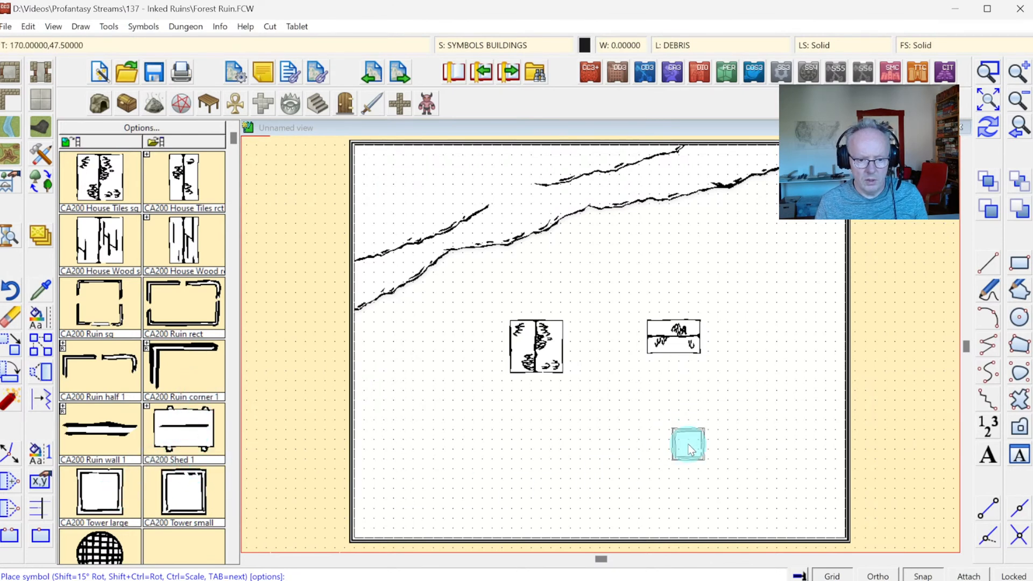
pyautogui.click(685, 442)
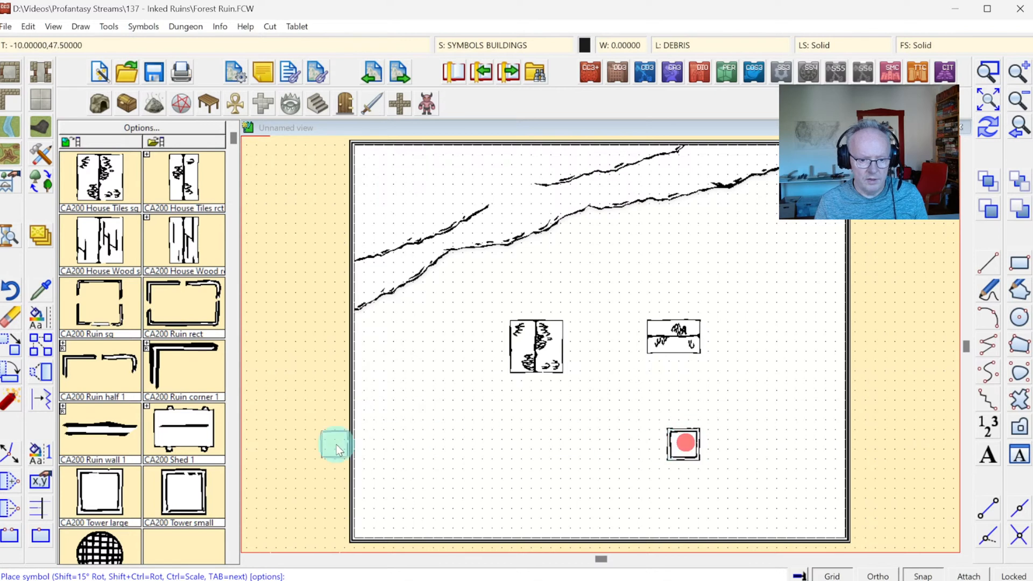
# Step: Place a CA200 Tower small south of the square house and a CA200 Ruin wall 1 piece east of it at 112.5, 40
pyautogui.click(96, 502)
pyautogui.click(211, 501)
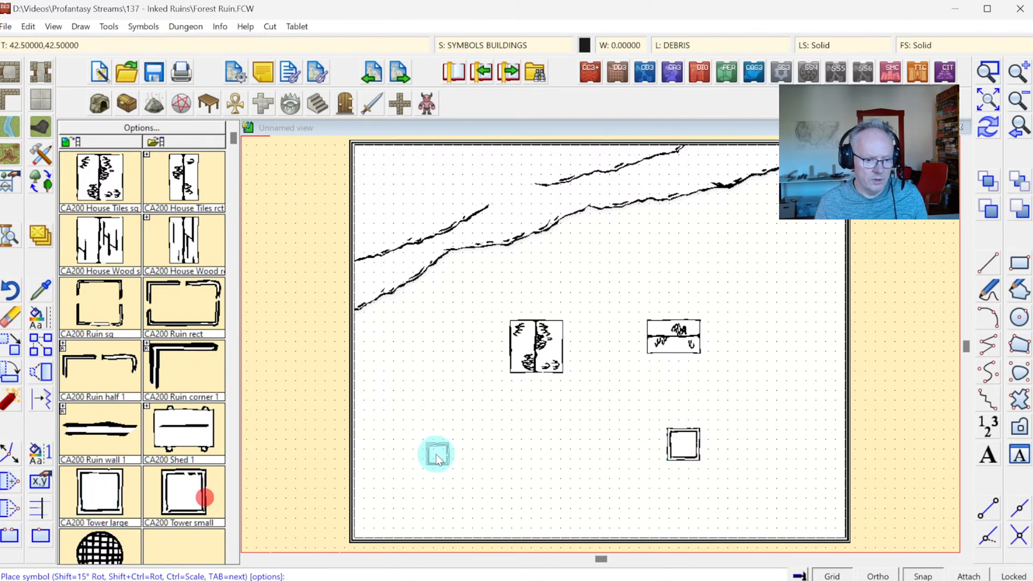
pyautogui.click(520, 451)
pyautogui.click(119, 381)
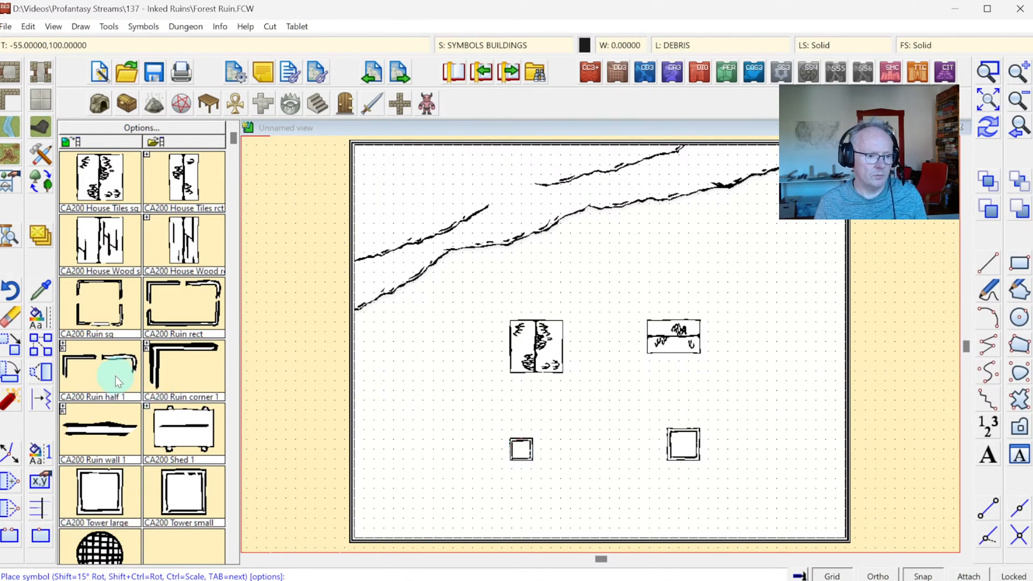
pyautogui.click(85, 428)
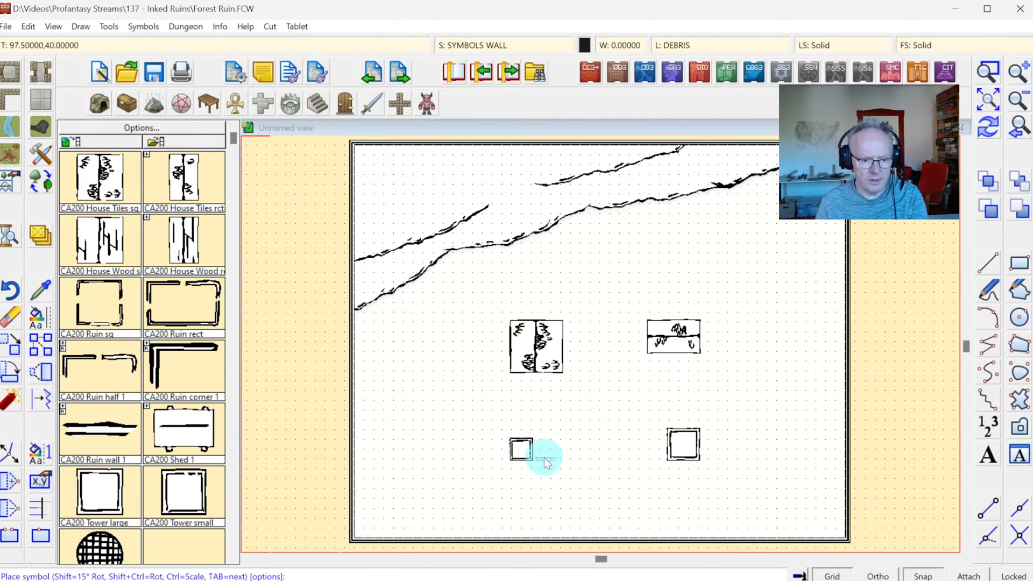
pyautogui.click(575, 460)
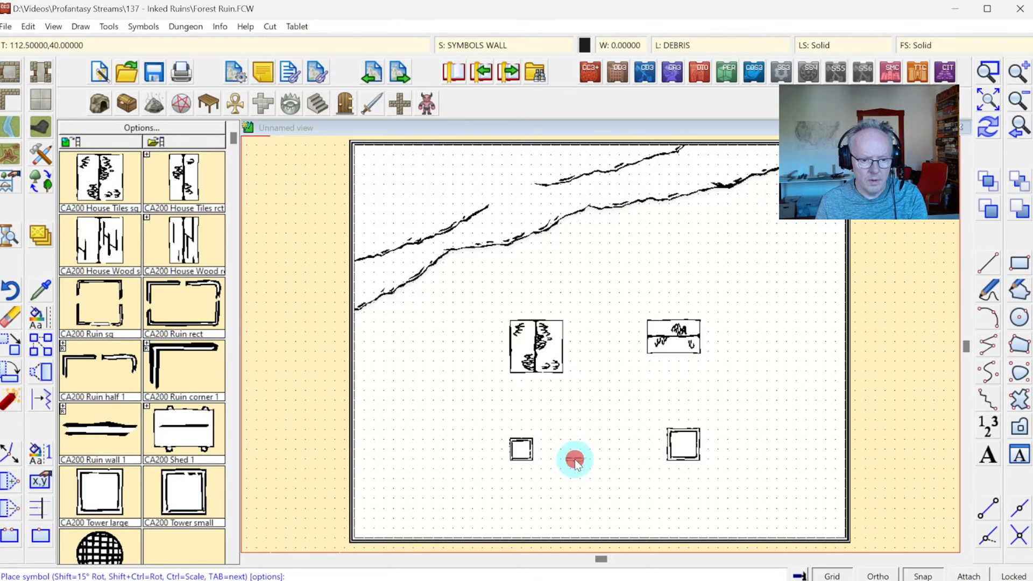
# Step: Try a Building, Ruined Wall wide from the small tower's lower-right corner to 105, 40, and undo it
pyautogui.click(988, 70)
pyautogui.click(489, 371)
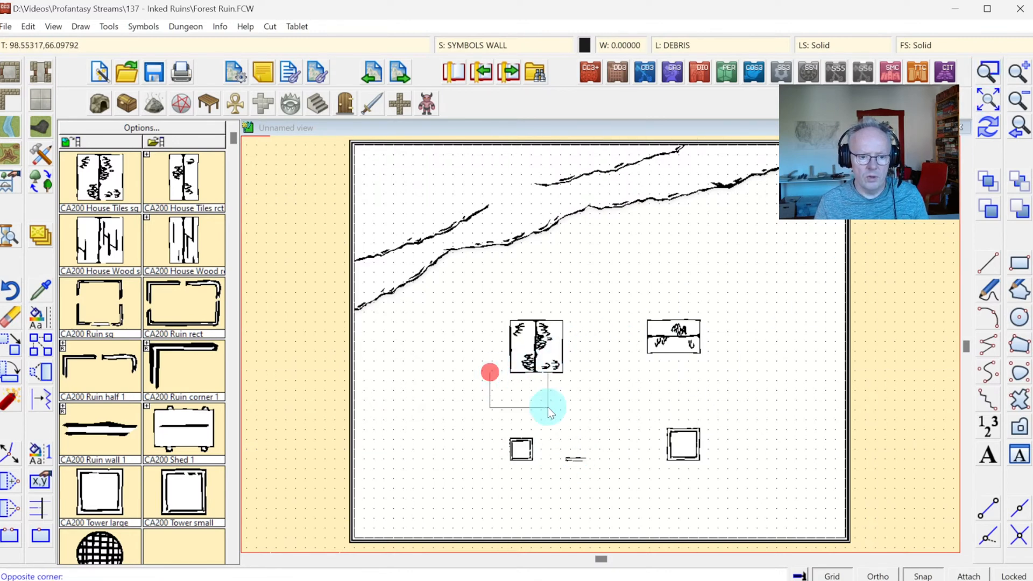
pyautogui.click(733, 491)
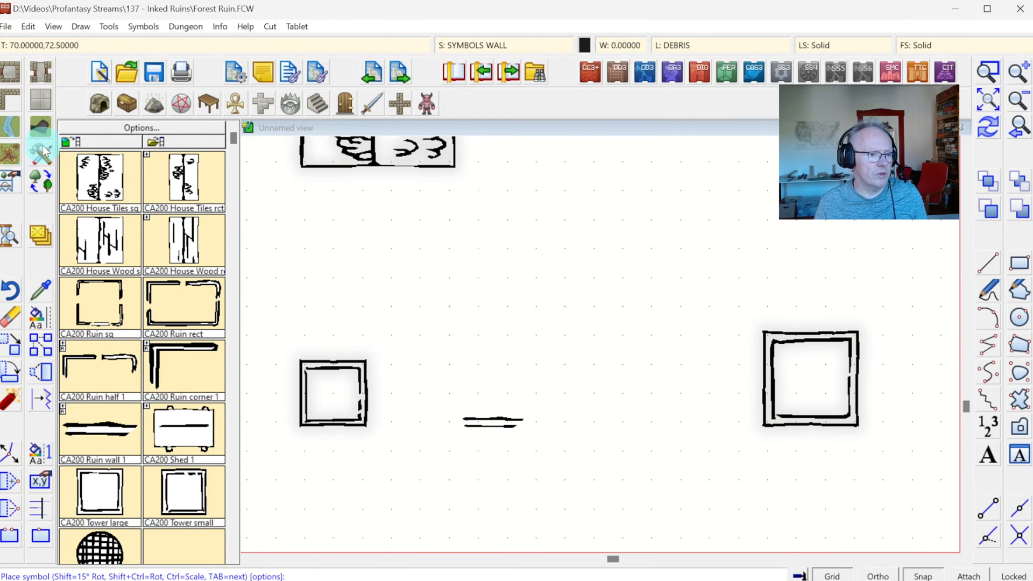
pyautogui.click(9, 105)
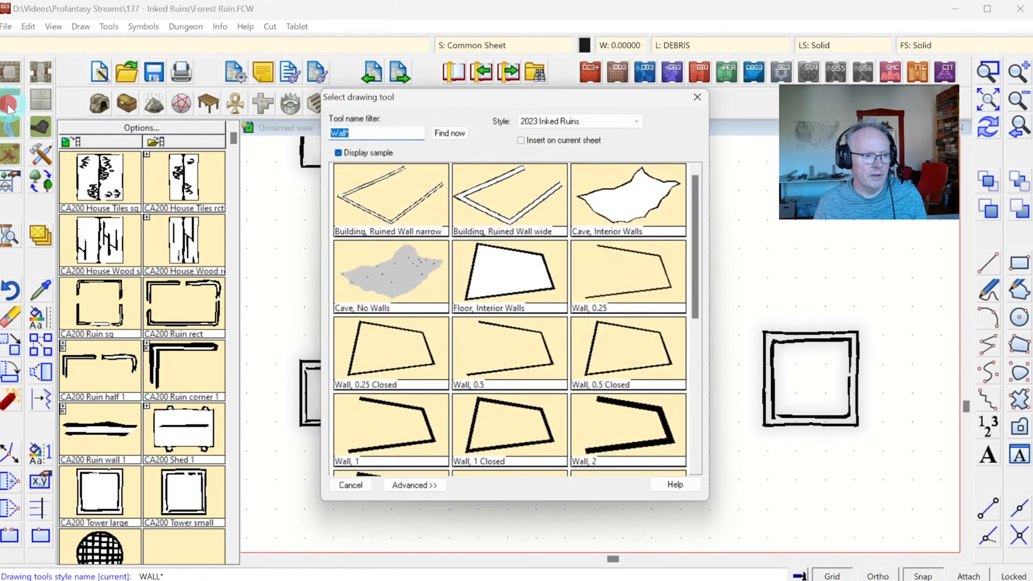
pyautogui.doubleClick(483, 202)
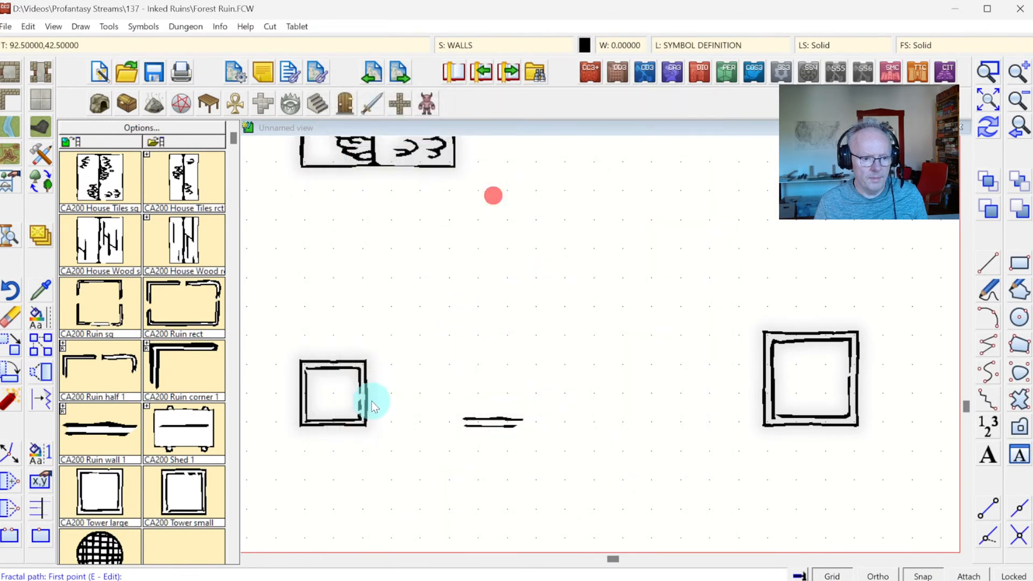
pyautogui.click(364, 423)
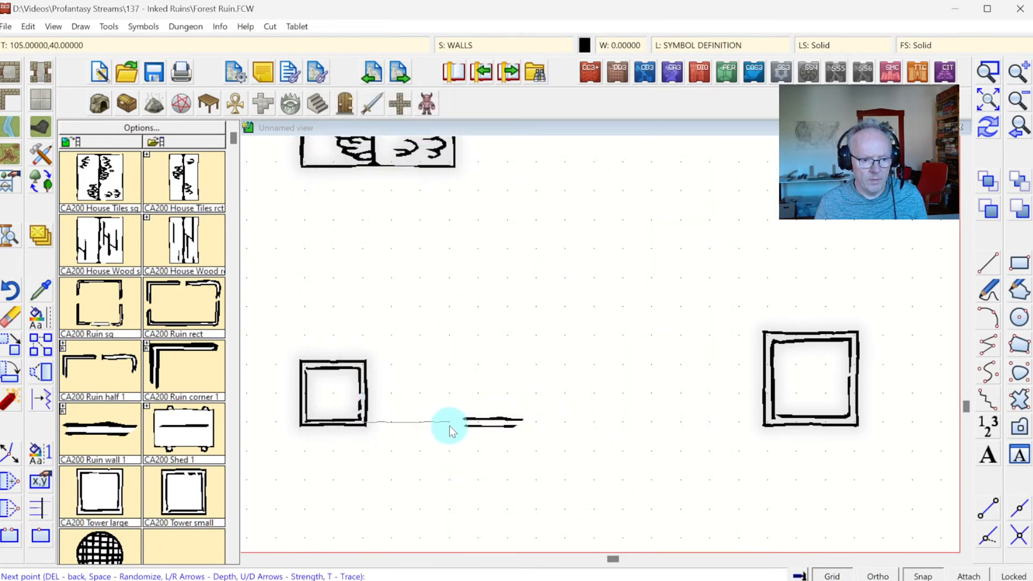
pyautogui.click(449, 430)
pyautogui.rightClick(497, 431)
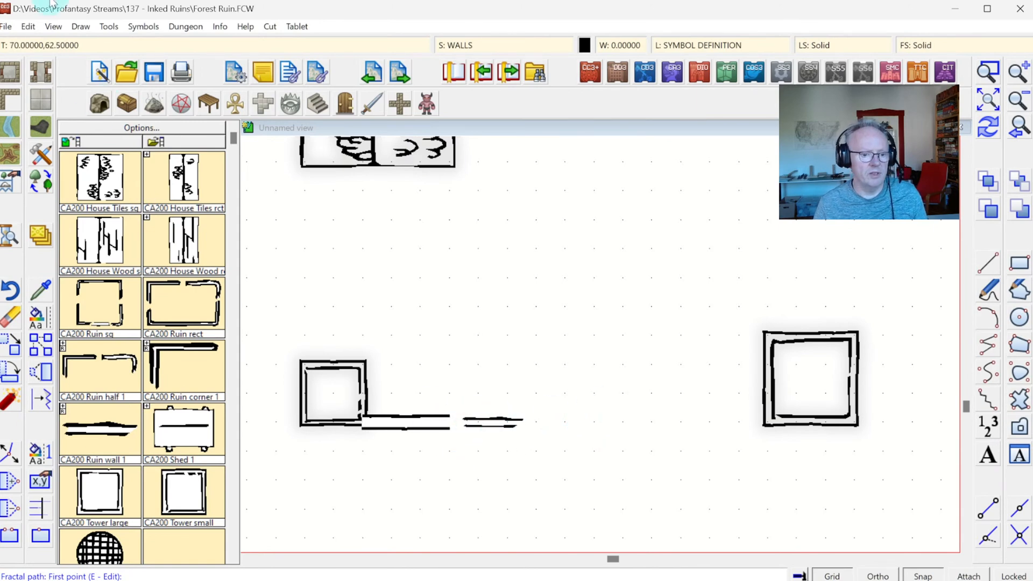
pyautogui.click(27, 26)
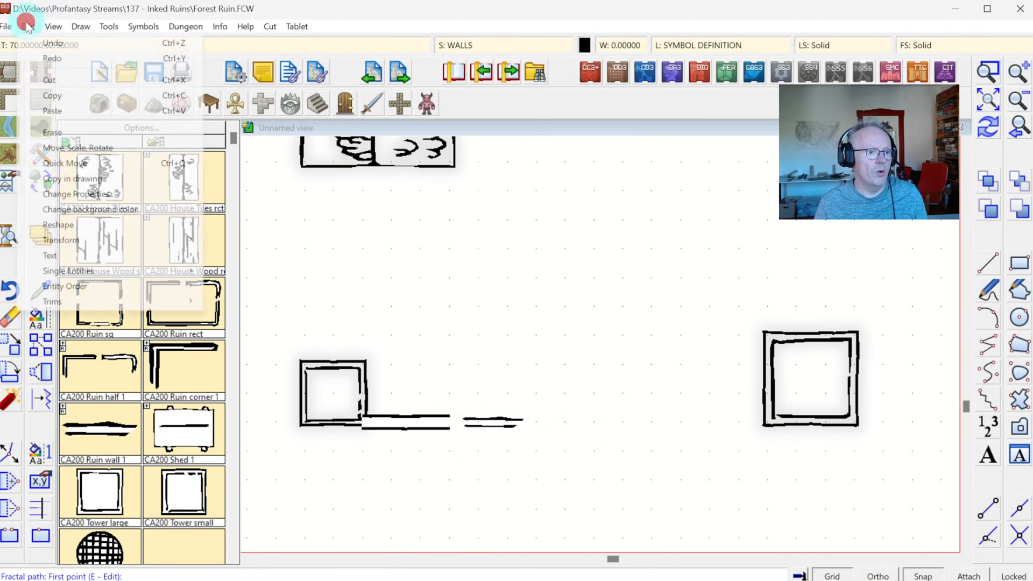
pyautogui.click(51, 43)
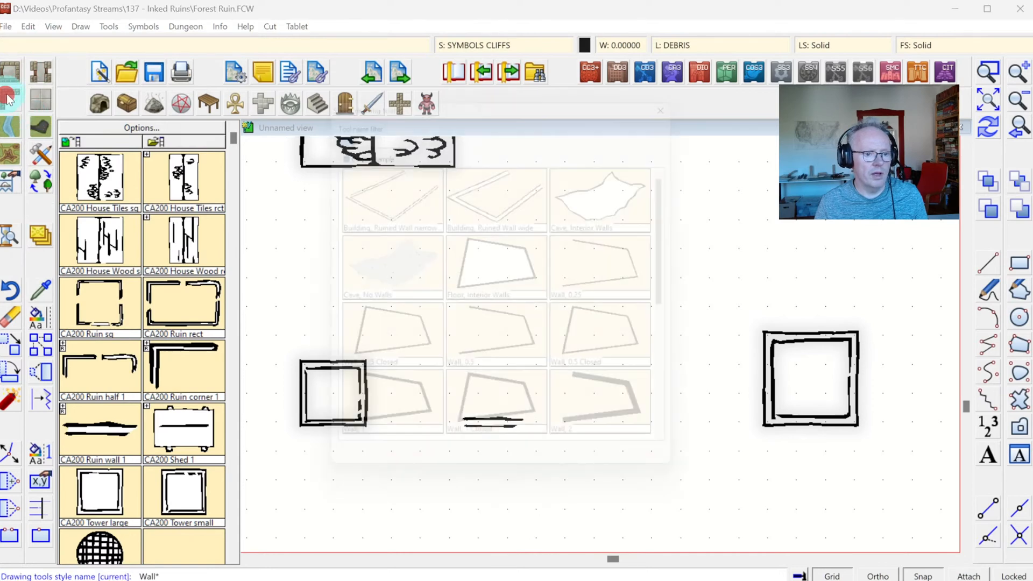
# Step: Draw two Building, Ruined Wall narrow segments, from the small tower to 105, 40 and from 140, 40 to the large tower
pyautogui.click(384, 204)
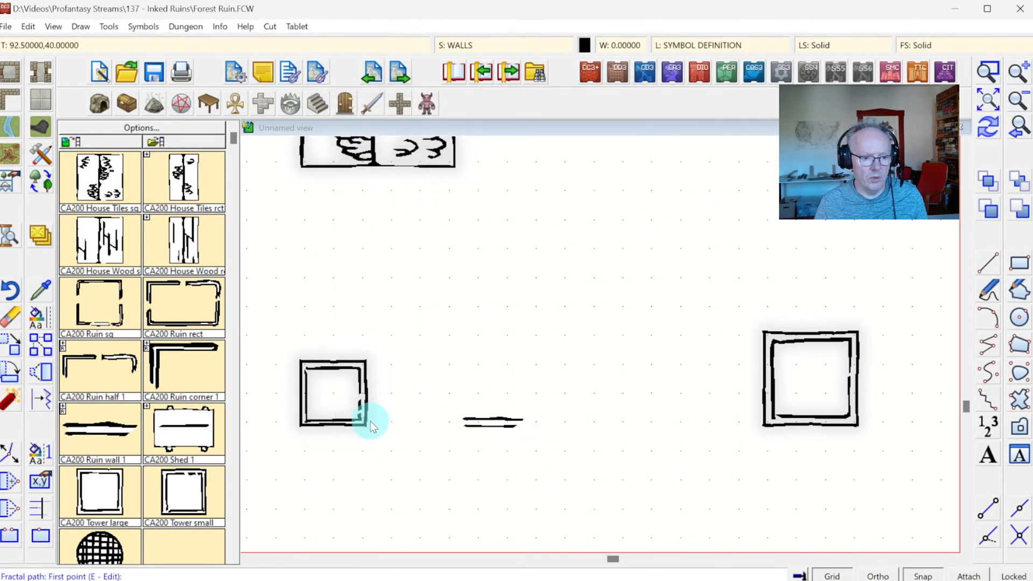
pyautogui.click(368, 418)
pyautogui.click(447, 424)
pyautogui.rightClick(531, 437)
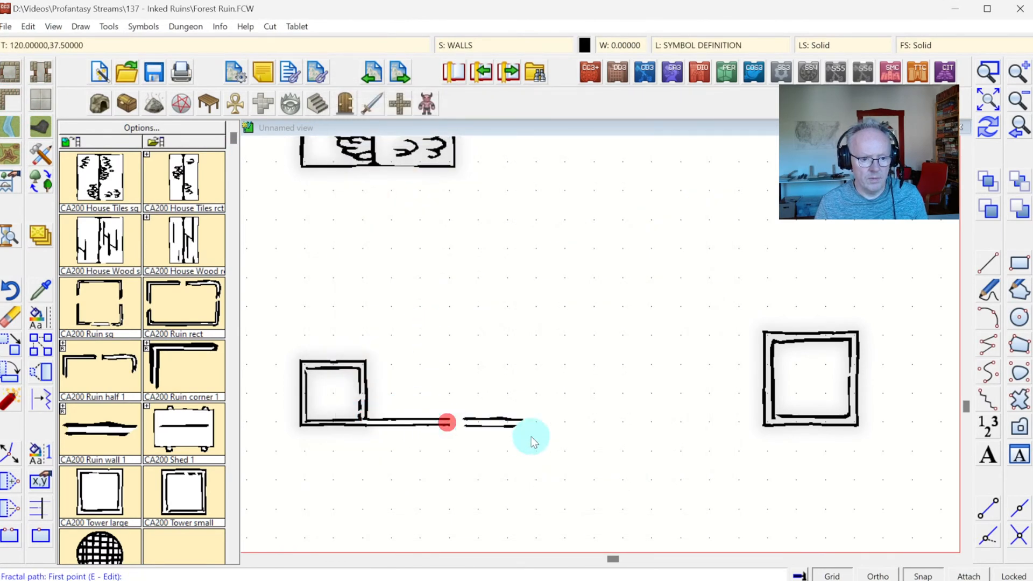
pyautogui.click(652, 421)
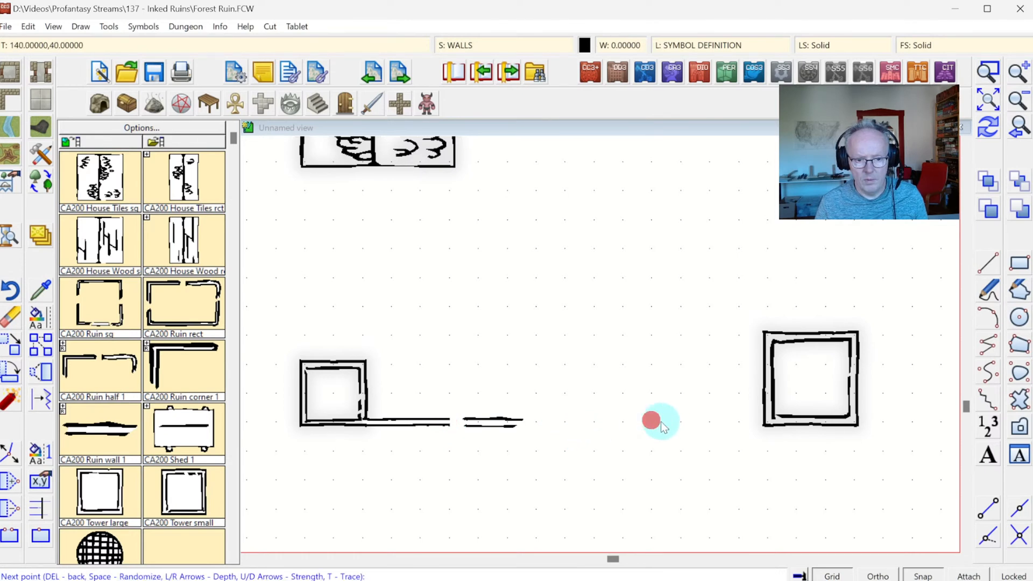
pyautogui.click(772, 421)
pyautogui.rightClick(690, 427)
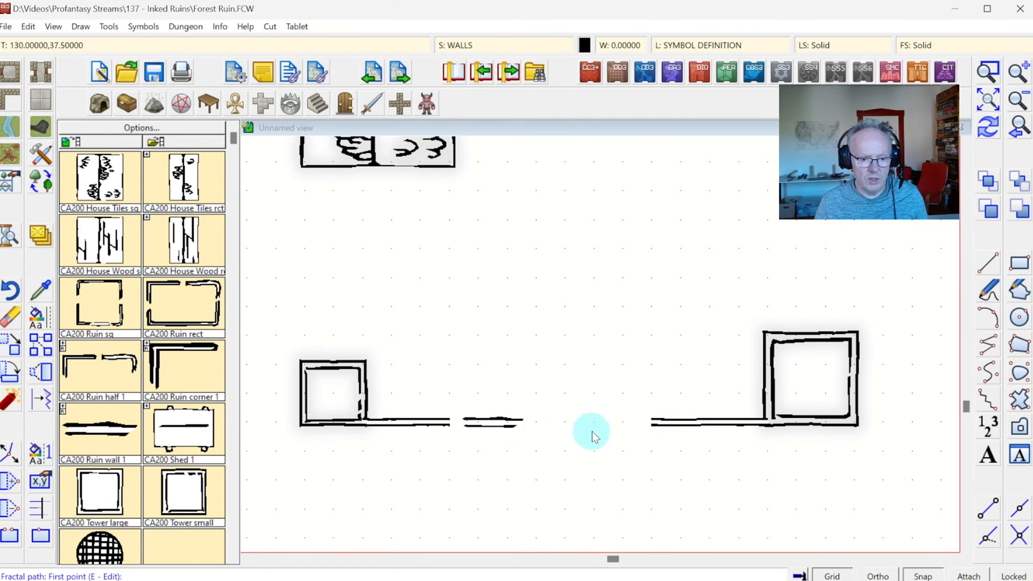
# Step: Place a short, rounded-end Ruin wall symbol in the gap just west of the large tower's wall and redraw the map
pyautogui.click(110, 427)
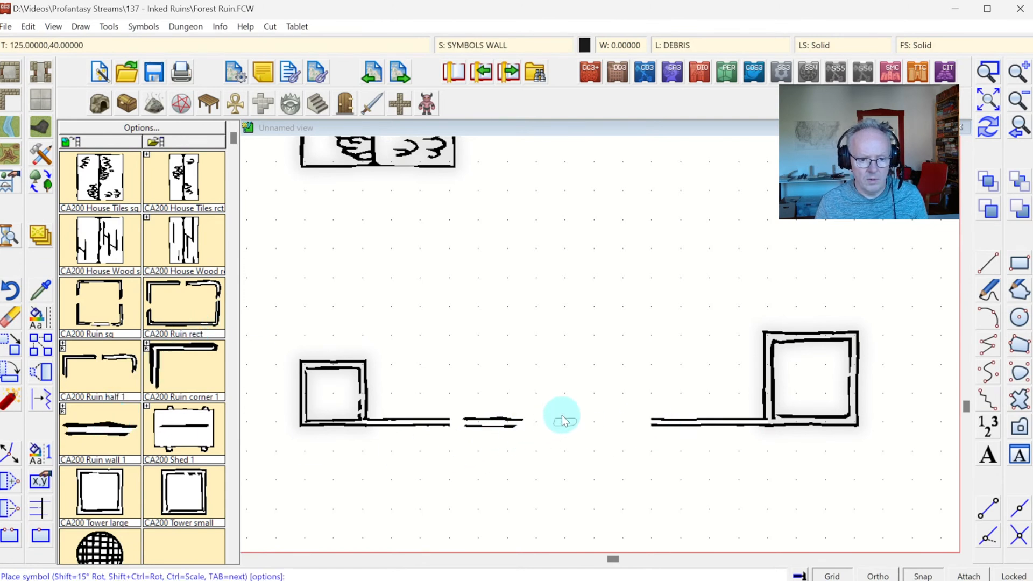
pyautogui.click(616, 422)
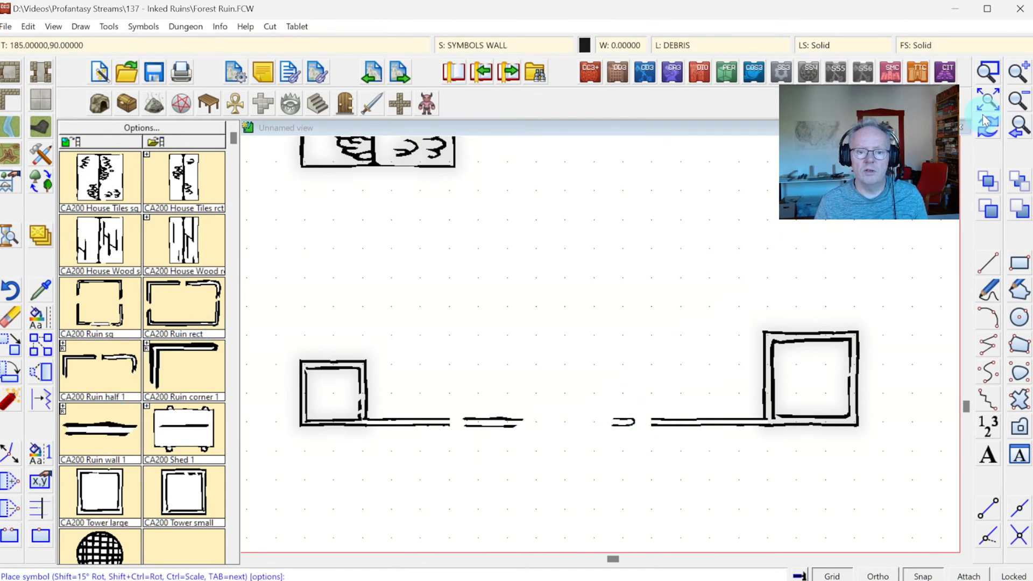
pyautogui.click(993, 132)
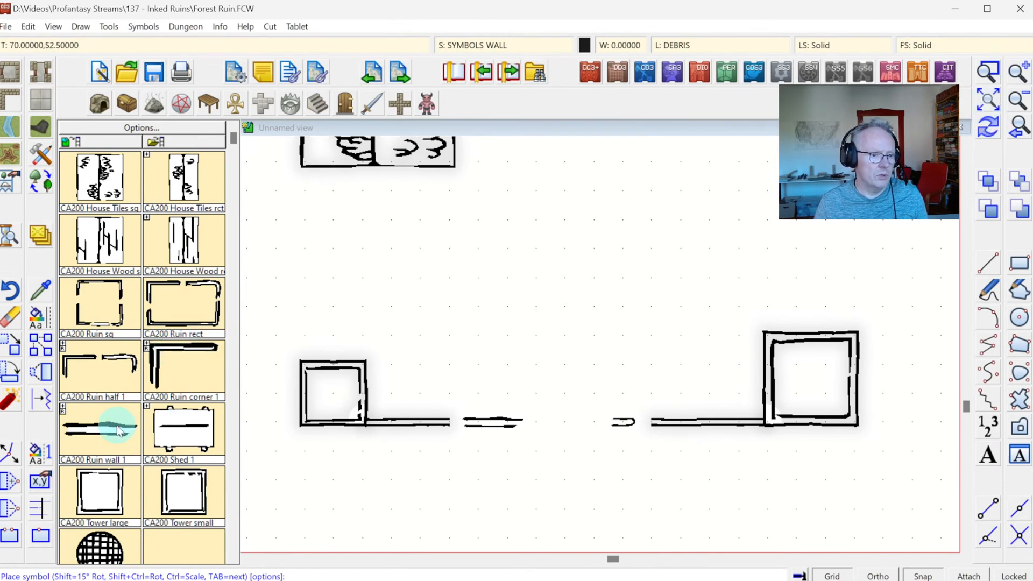
# Step: Draw a Building, Ruined Wall narrow from the square house's lower-left corner down to the small tower
pyautogui.click(10, 100)
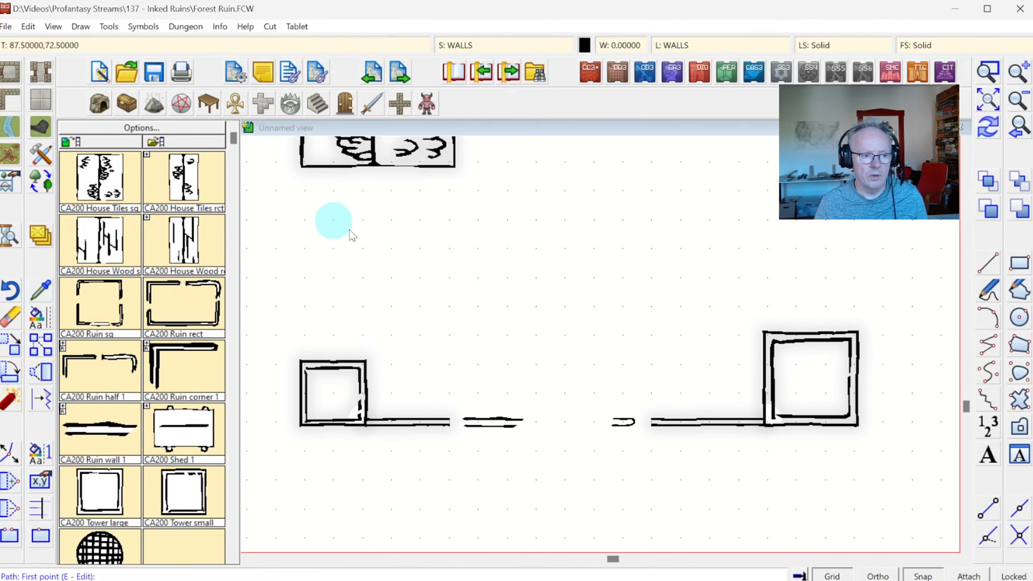
pyautogui.rightClick(10, 101)
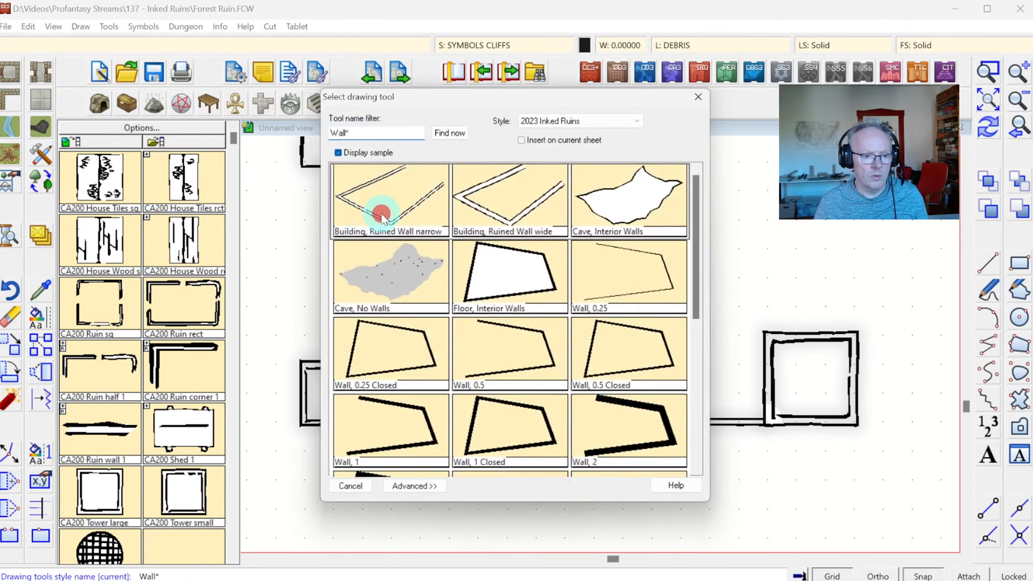
pyautogui.click(382, 217)
pyautogui.click(304, 163)
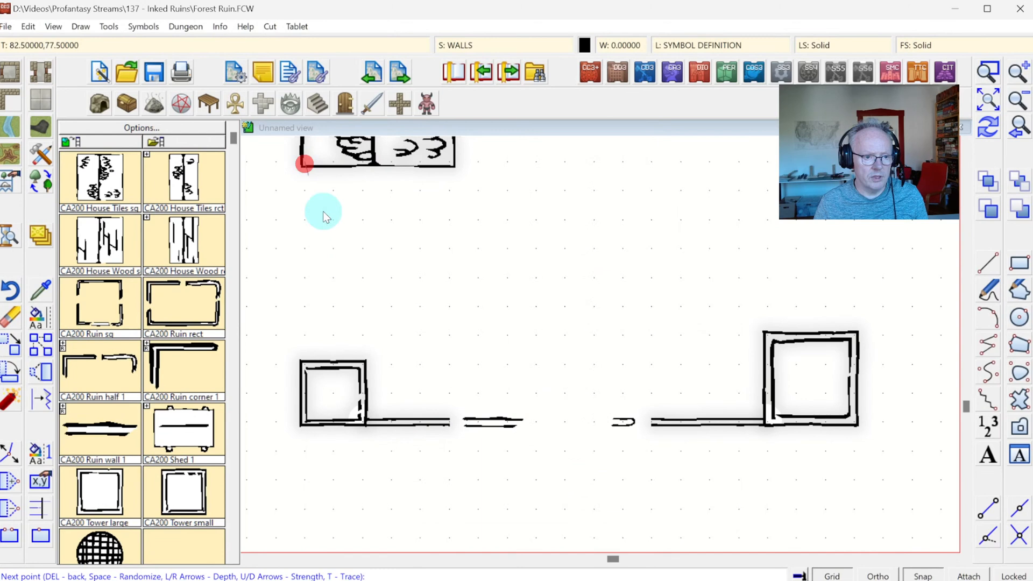
pyautogui.click(313, 361)
pyautogui.rightClick(306, 363)
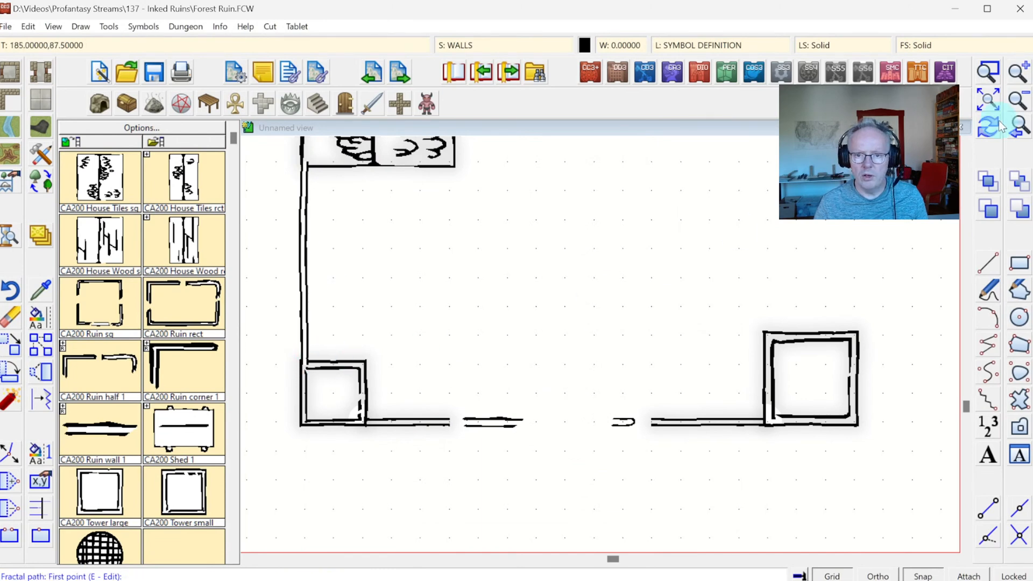
# Step: Draw narrow ruined walls from 125, 110 to the rectangular house and from its lower-right corner down to 175, 72.5
pyautogui.click(988, 106)
pyautogui.click(988, 72)
pyautogui.click(520, 325)
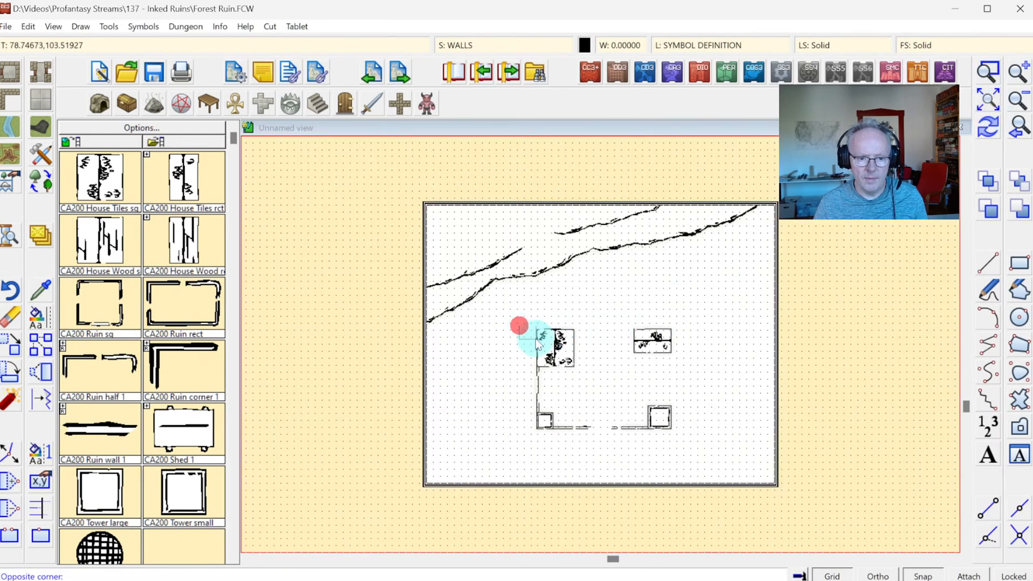
pyautogui.click(708, 447)
pyautogui.click(555, 152)
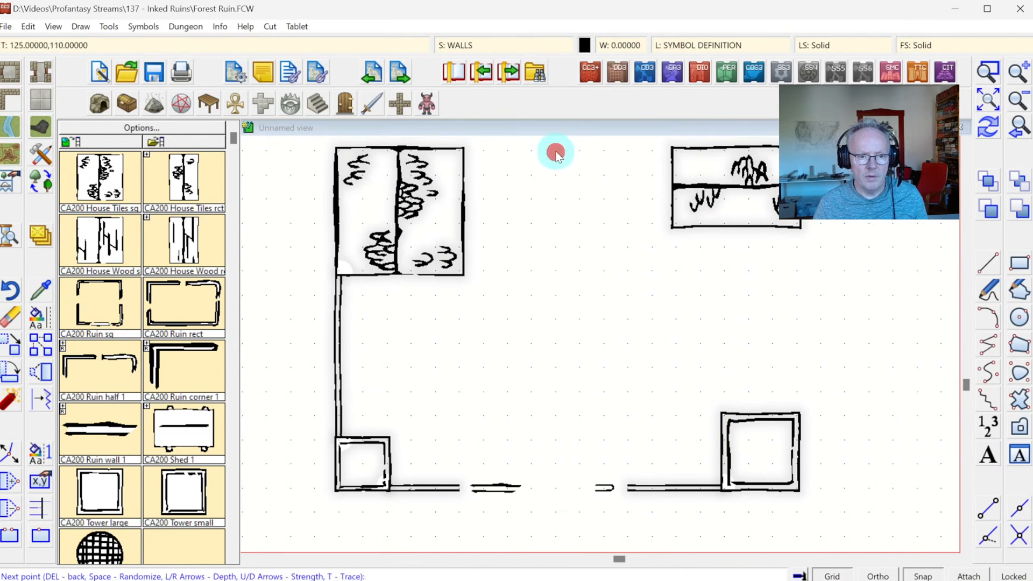
pyautogui.click(672, 152)
pyautogui.rightClick(675, 153)
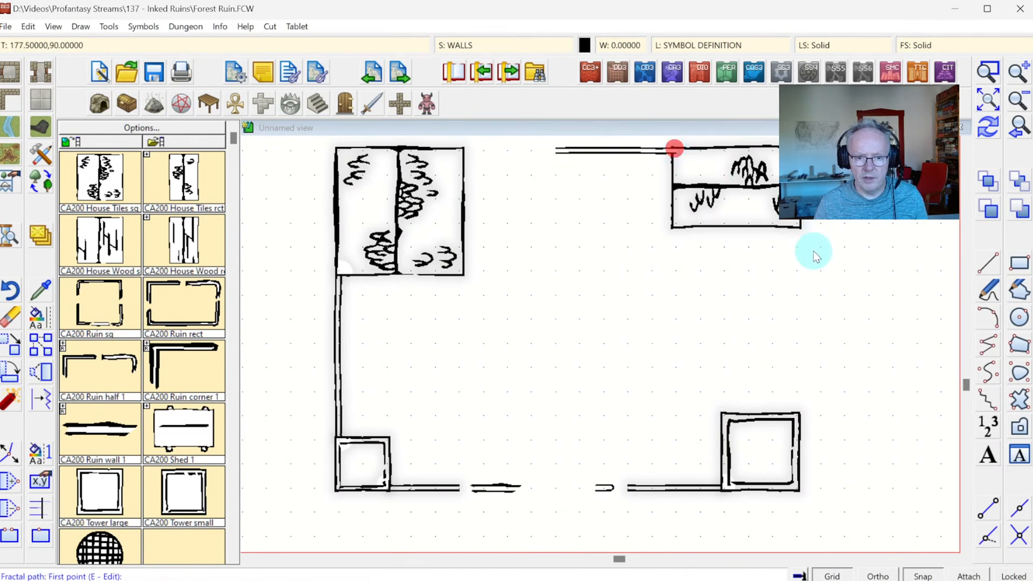
pyautogui.click(801, 227)
pyautogui.click(796, 335)
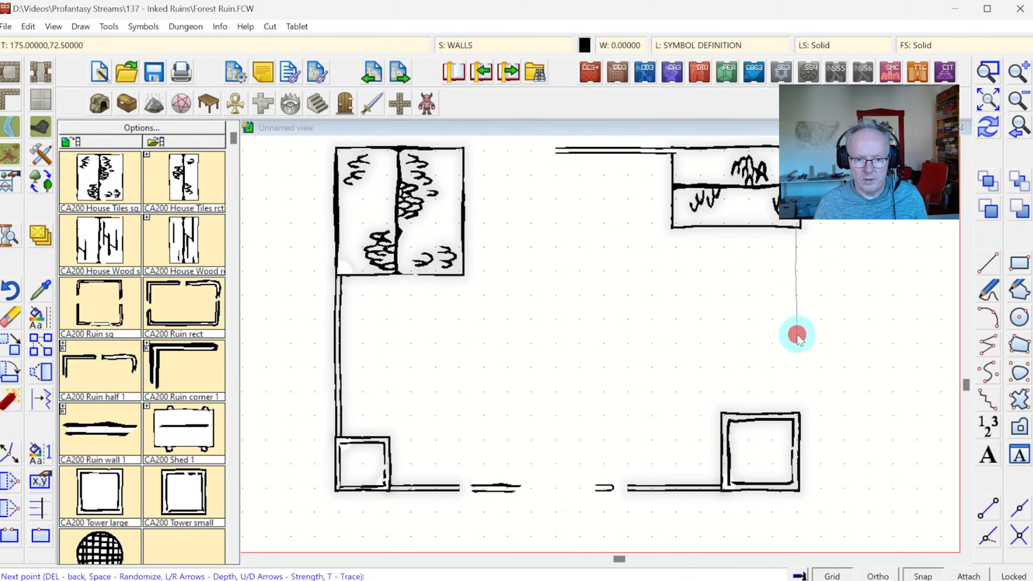
pyautogui.rightClick(796, 334)
# Step: Place Ruin wall variants: one turned upright north of the large tower and two horizontal ones in the gap between the houses
pyautogui.click(105, 415)
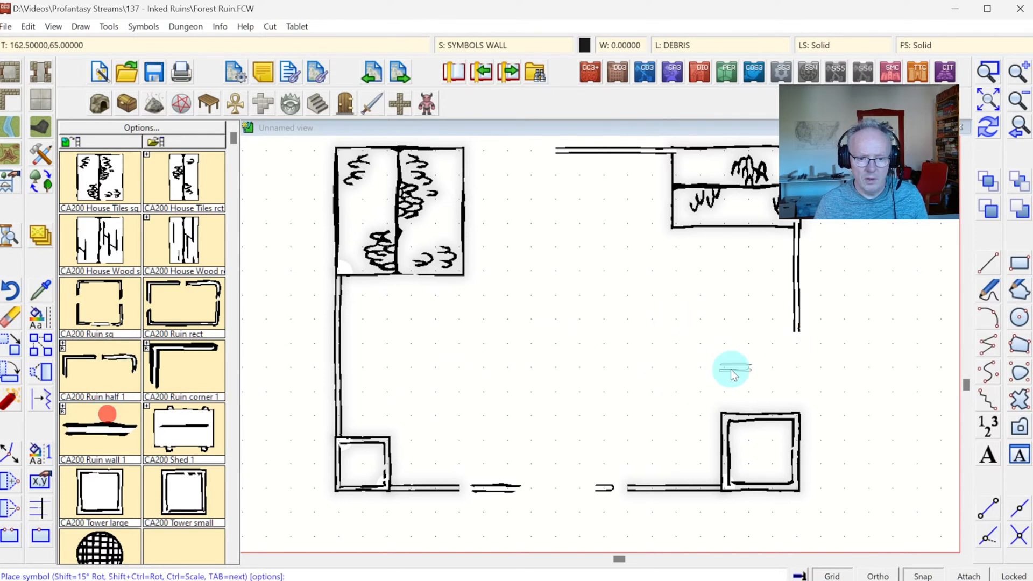
pyautogui.press('Tab')
pyautogui.press('shift')
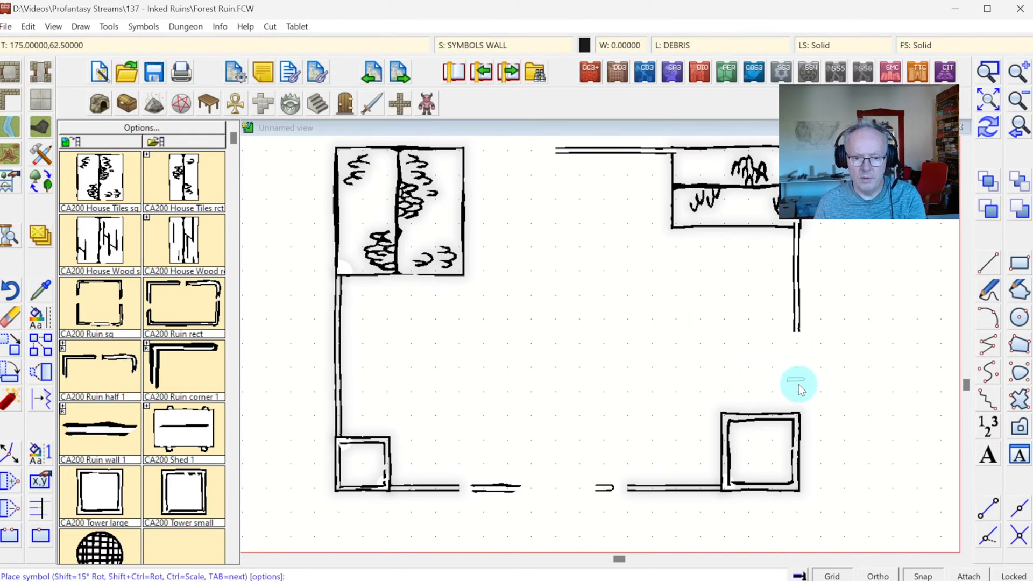
pyautogui.click(797, 372)
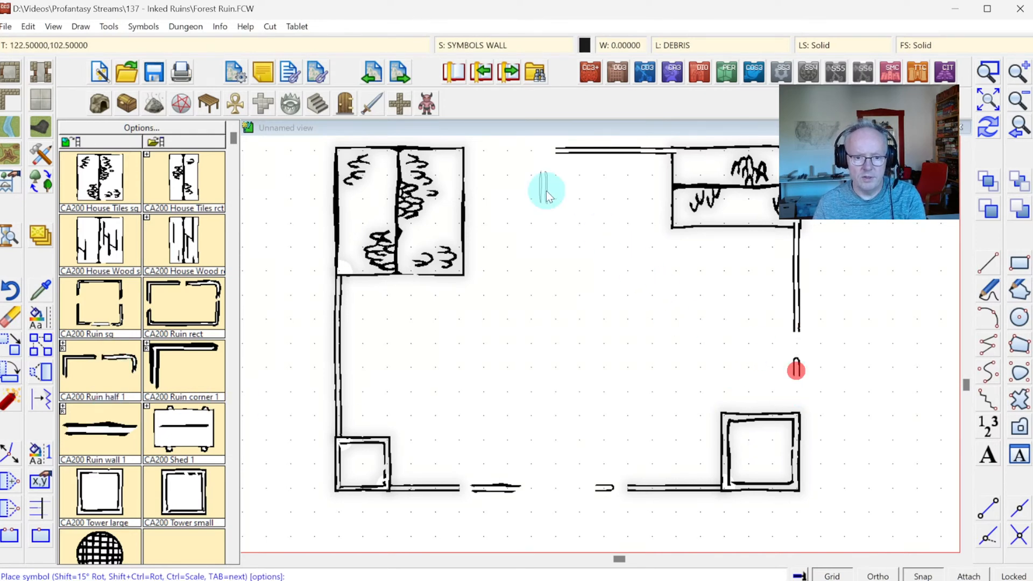
pyautogui.click(472, 152)
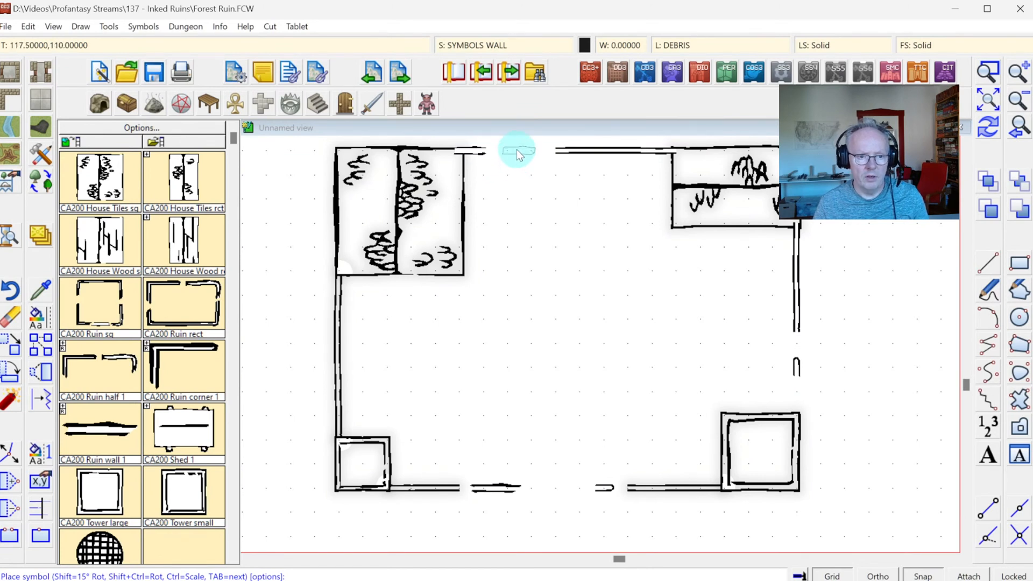
pyautogui.click(517, 152)
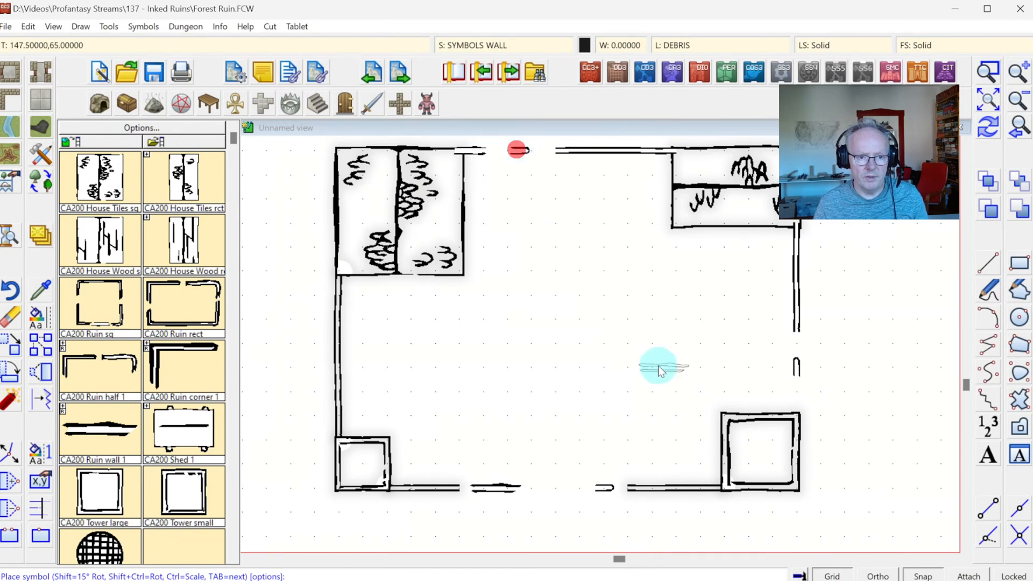
# Step: Place another short upright Ruin wall symbol against the upper-right corner of the large tower and redraw the map
pyautogui.click(796, 411)
pyautogui.click(984, 132)
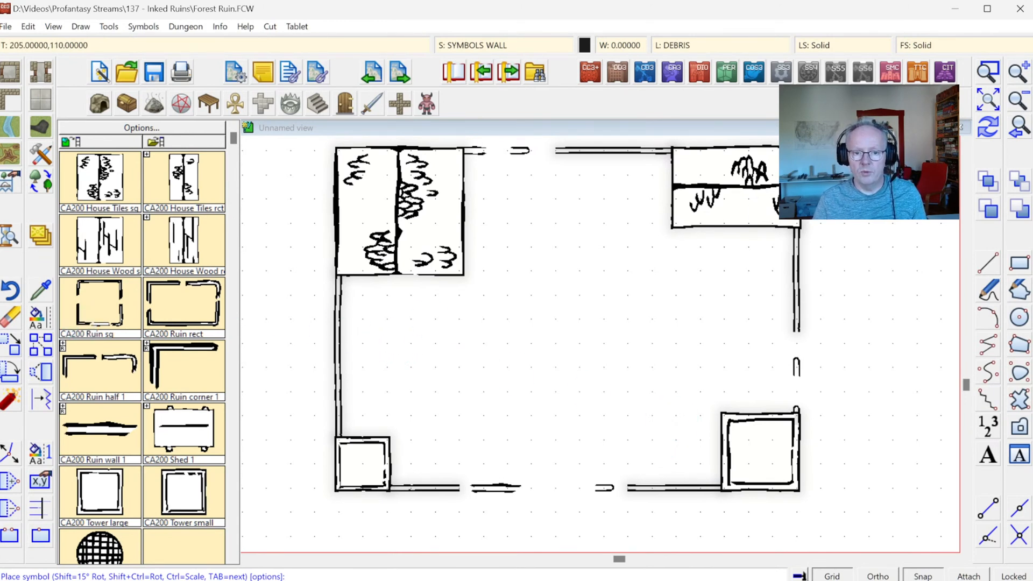
# Step: Examine the west ruined wall's line up close and the fractal draw method options of the Building, Ruined Wall narrow tool
pyautogui.click(988, 71)
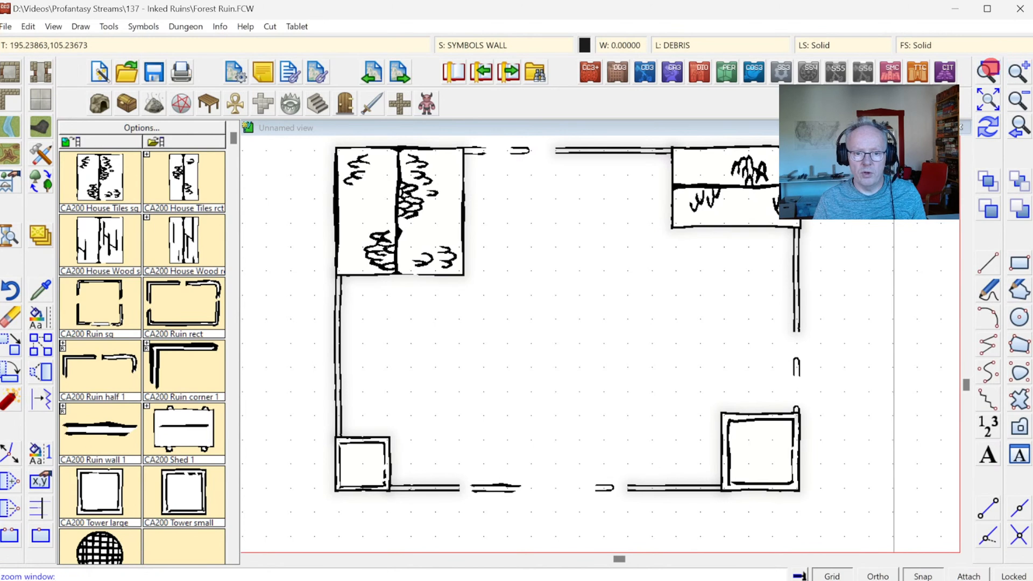
pyautogui.click(320, 317)
pyautogui.click(411, 386)
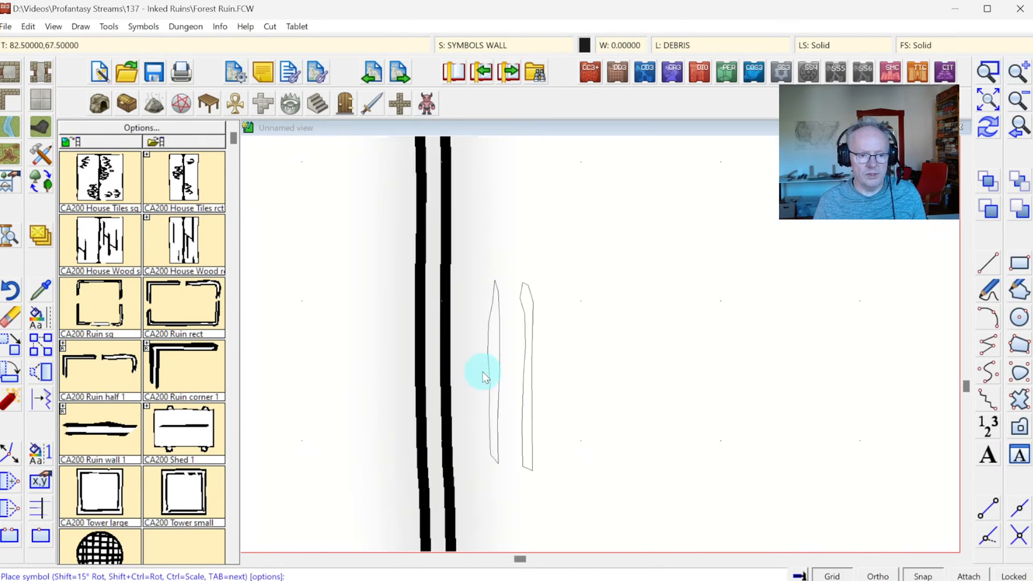
pyautogui.click(1026, 129)
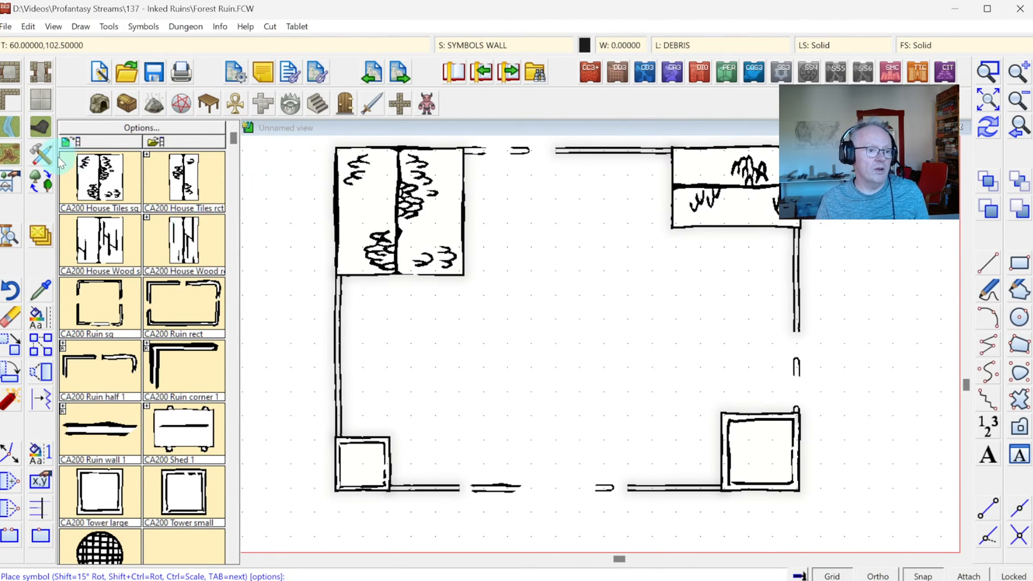
pyautogui.click(41, 157)
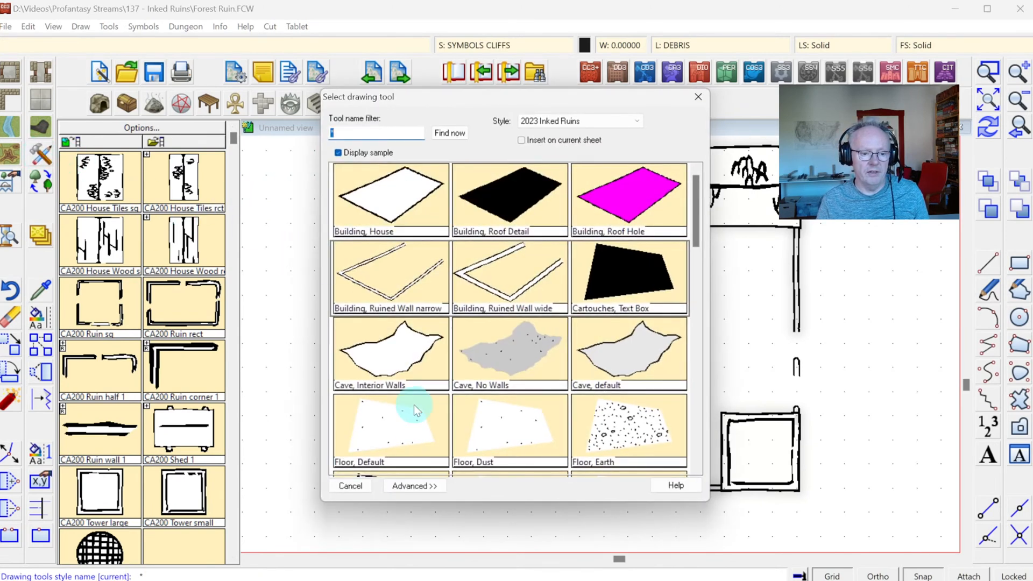
pyautogui.click(415, 486)
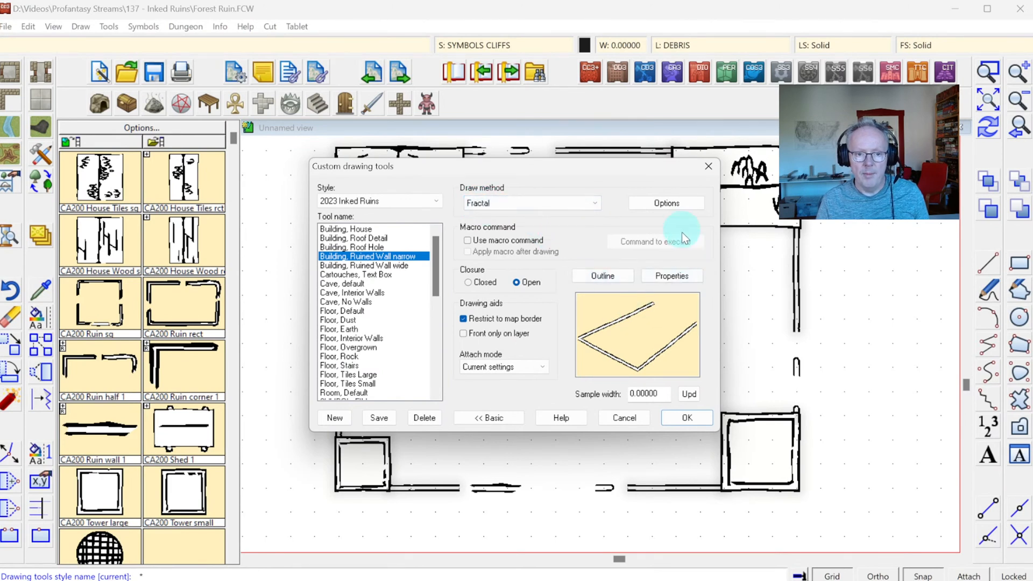
pyautogui.click(667, 205)
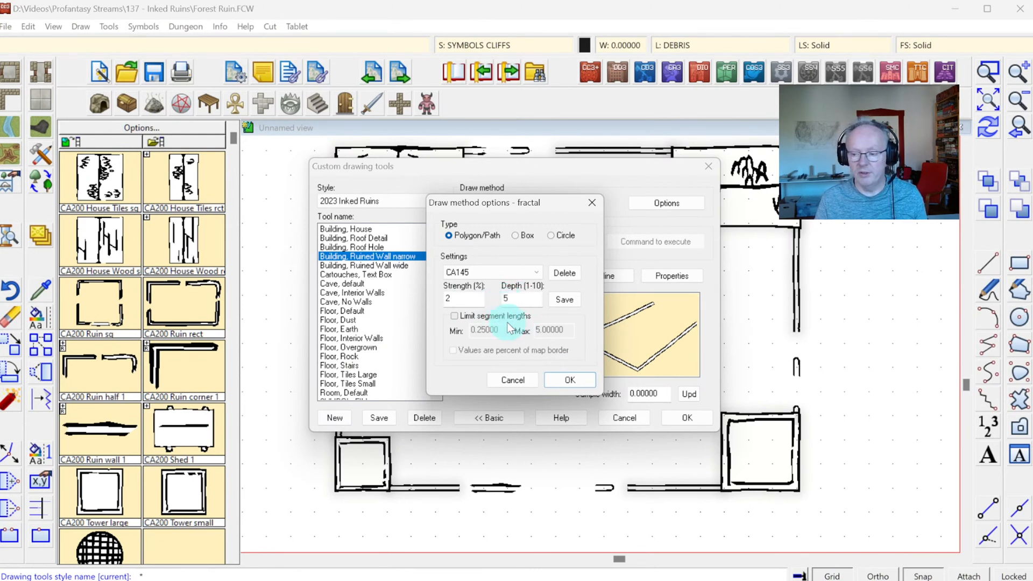
pyautogui.click(565, 381)
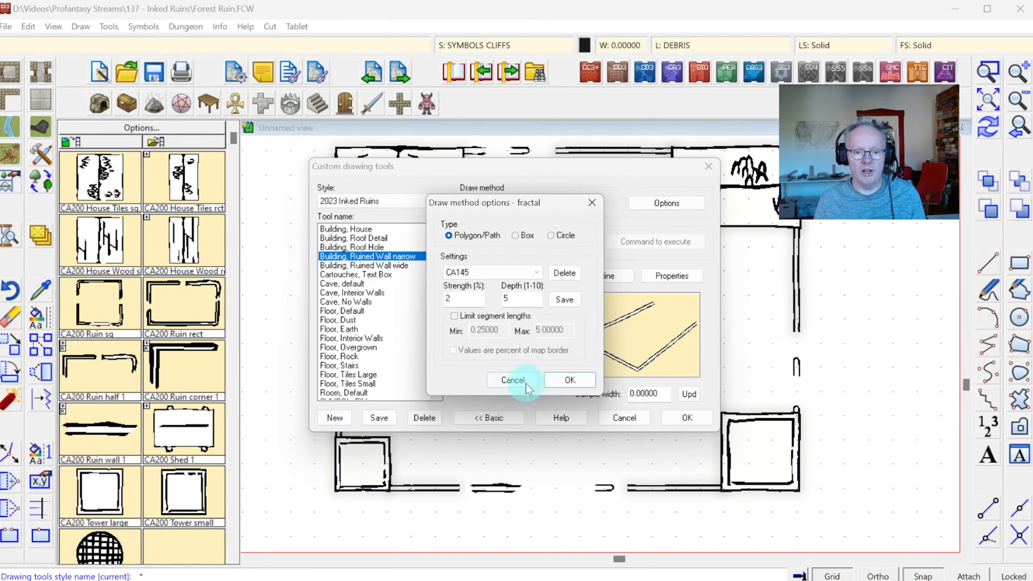
pyautogui.click(562, 380)
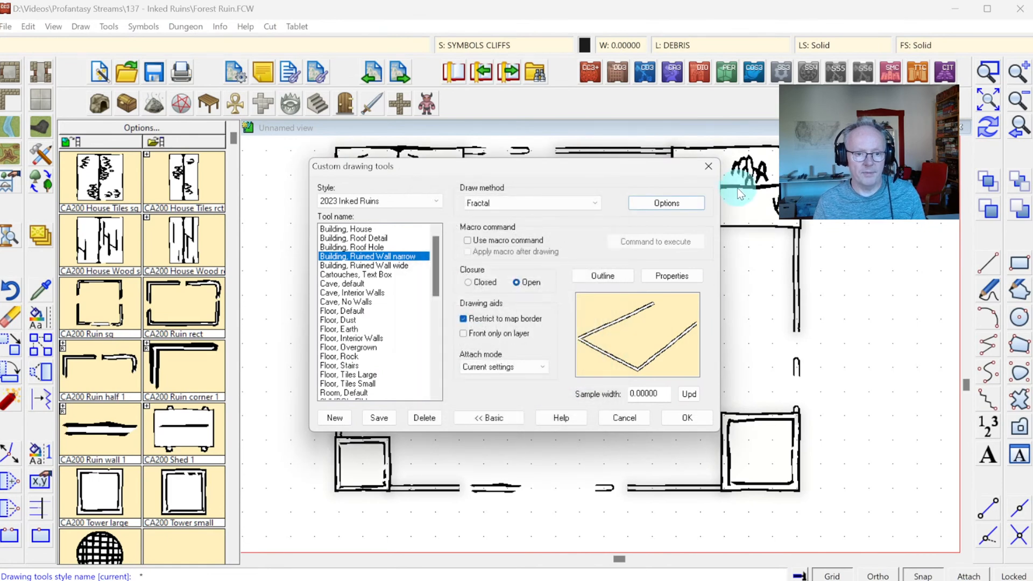
pyautogui.click(682, 200)
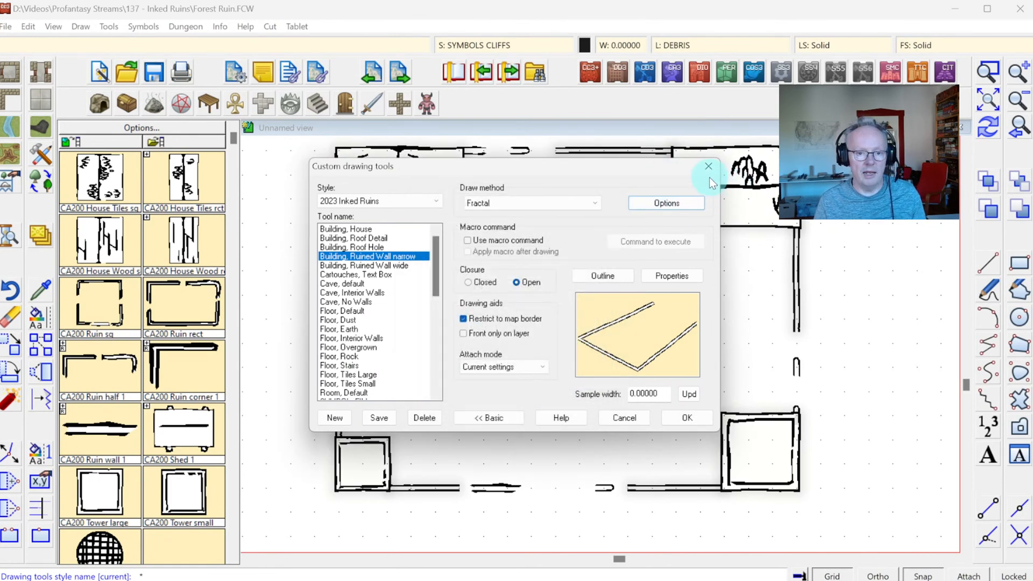
pyautogui.click(619, 416)
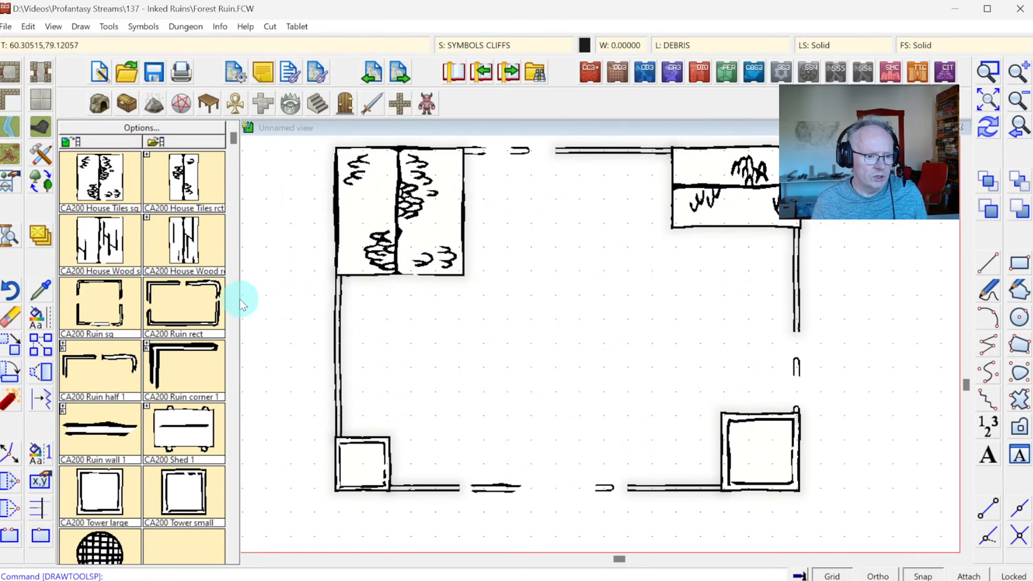
# Step: Place a Ruin rect symbol in the middle of the compound and a rotated Ruin corner at 150, 50 below it
pyautogui.click(180, 296)
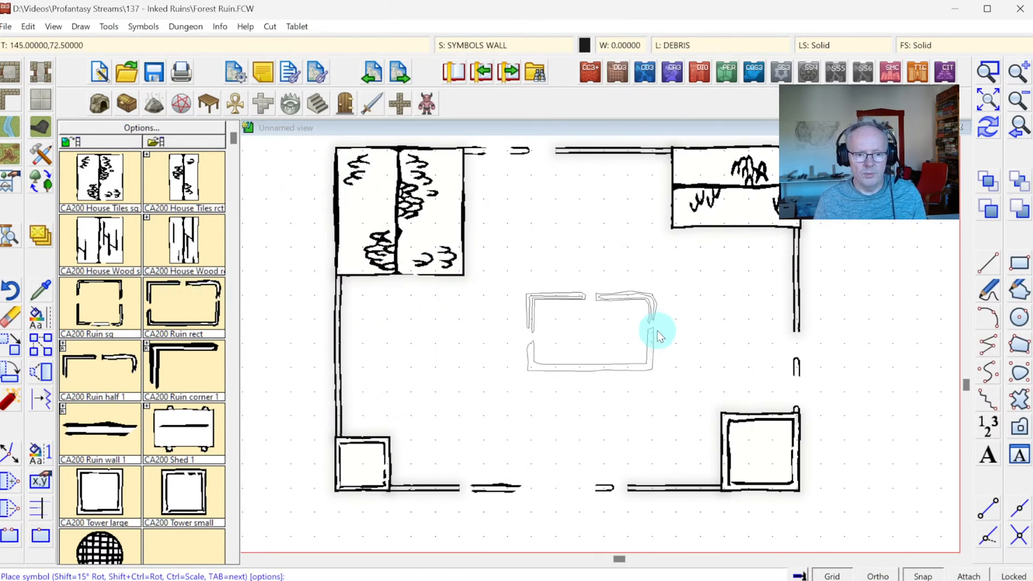
pyautogui.click(618, 331)
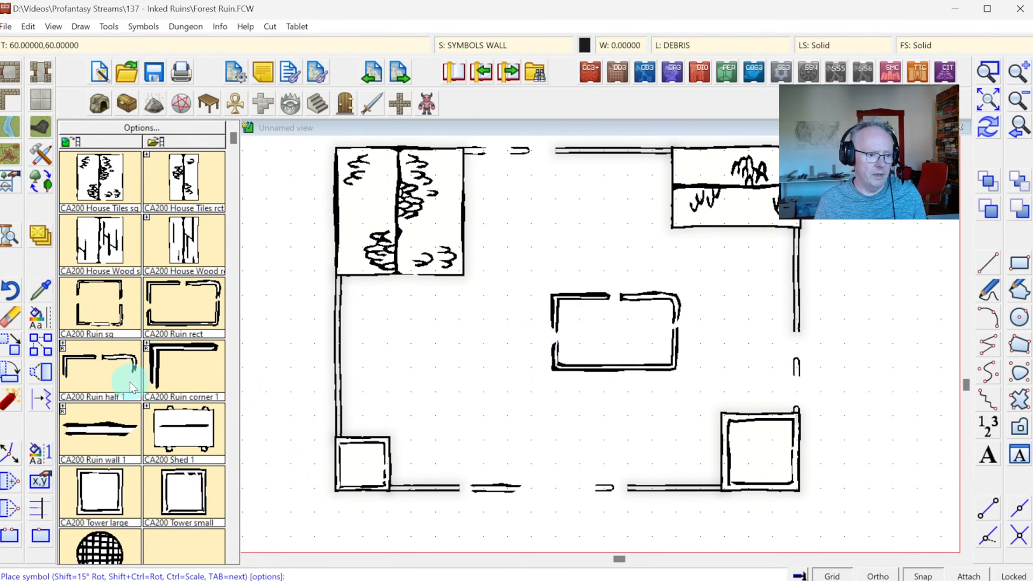
pyautogui.click(203, 373)
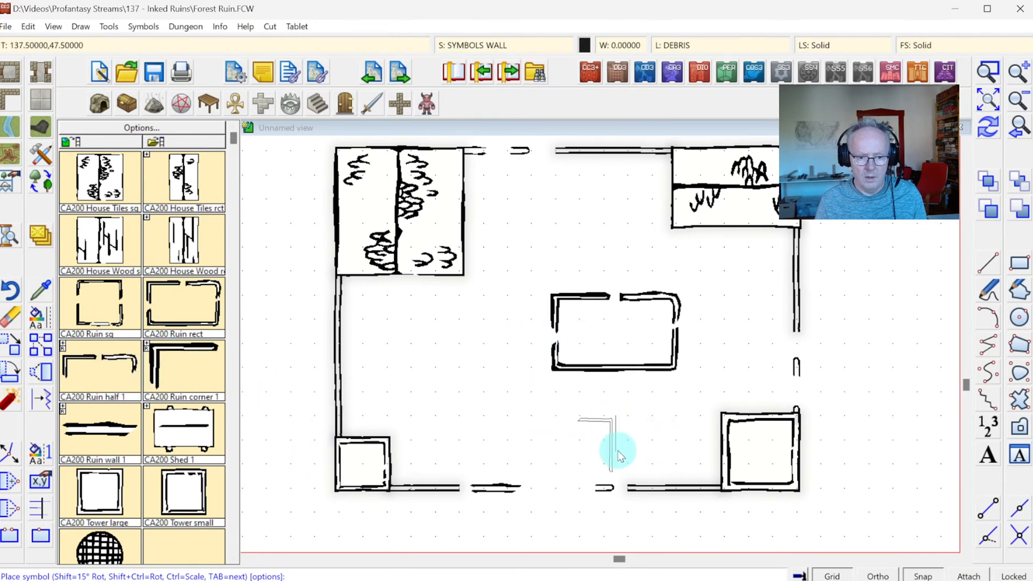
pyautogui.press('shift')
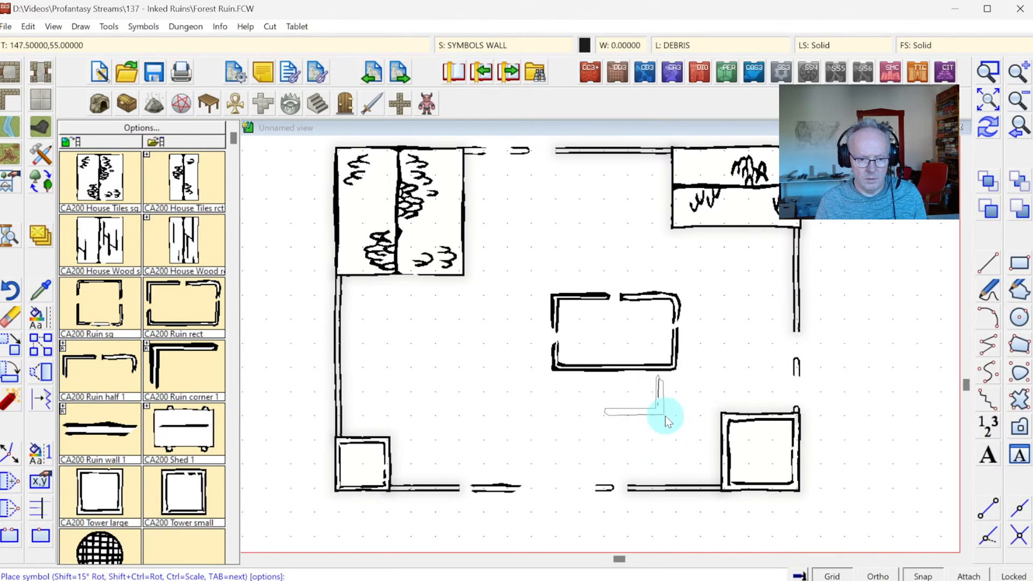
pyautogui.click(674, 436)
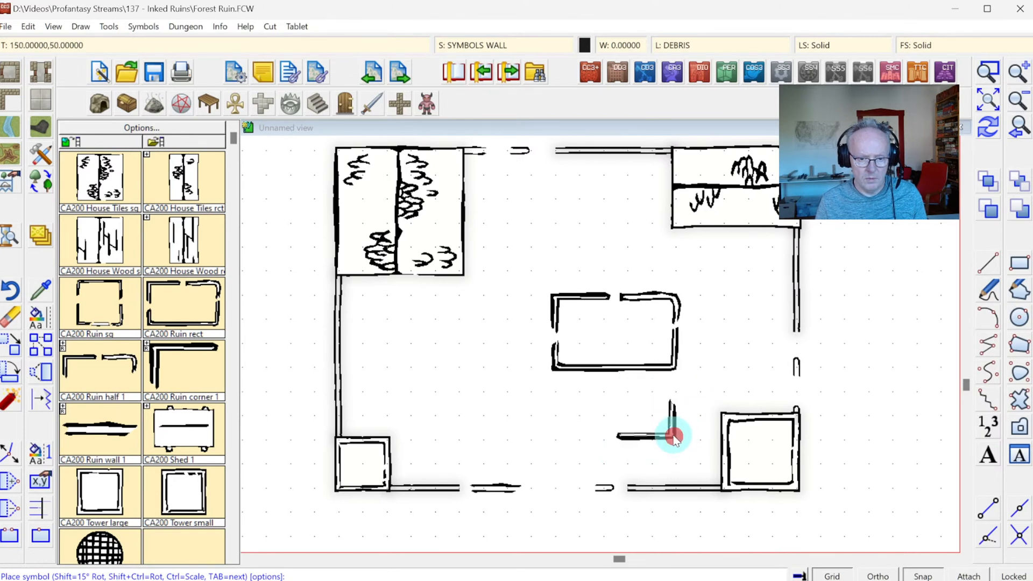
# Step: Place a Shed symbol turned lengthwise along the north wall, just west of the rectangular house
pyautogui.click(180, 427)
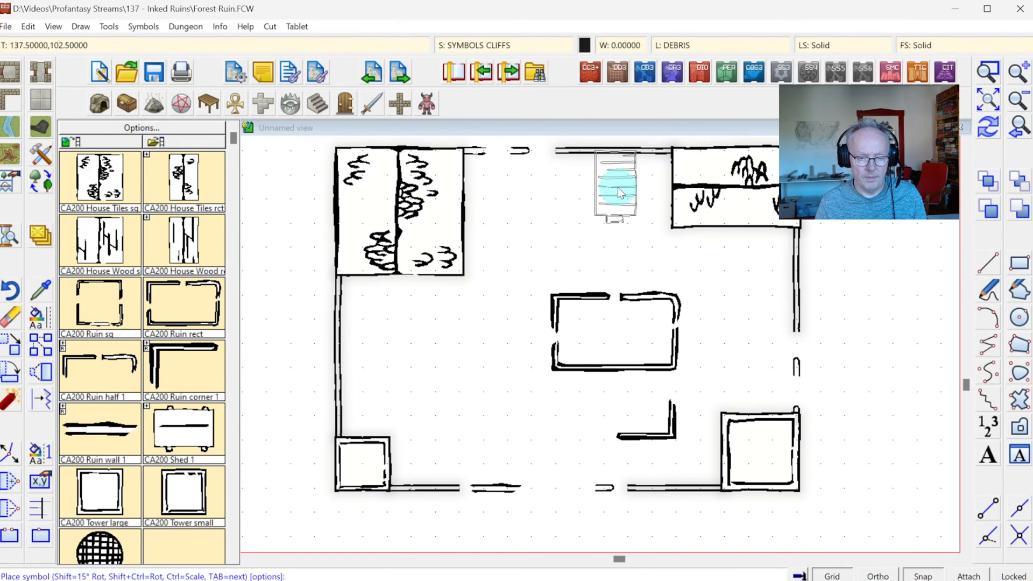
pyautogui.press('shift')
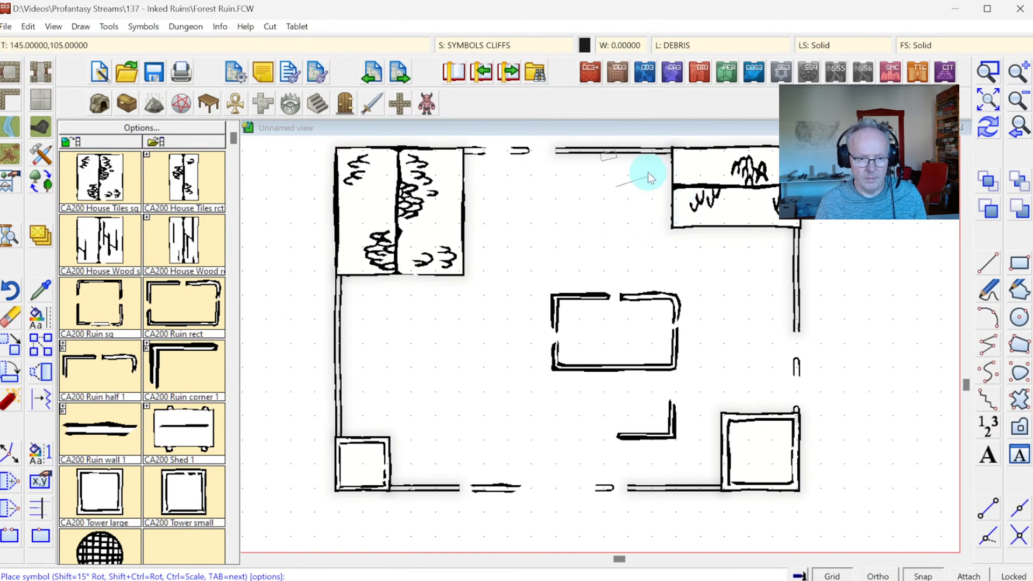
pyautogui.click(606, 176)
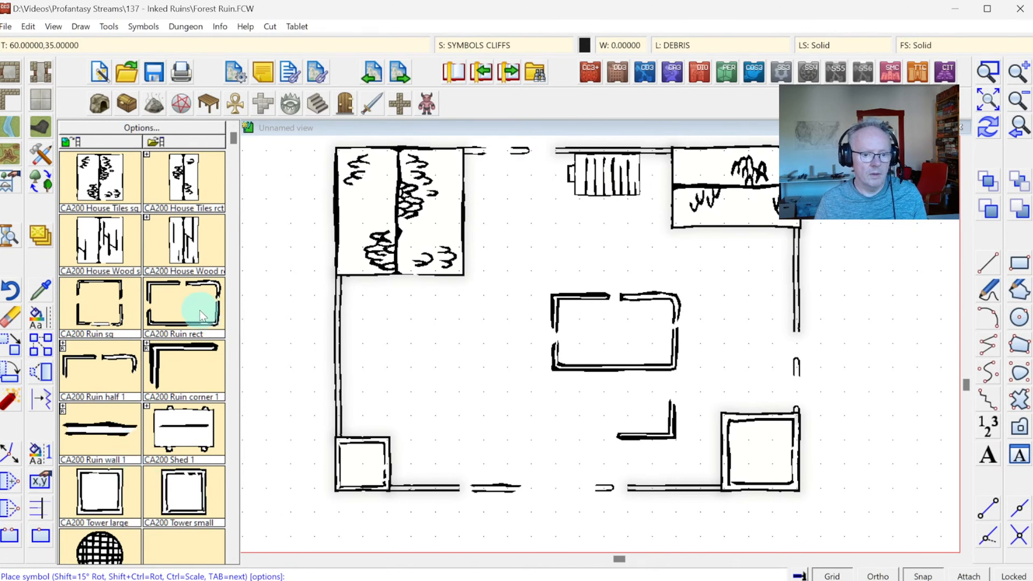
# Step: Place a rounded Ruin corner below the square house and a short Ruin wall west of the other corner ruin, redrawing the map
pyautogui.click(195, 357)
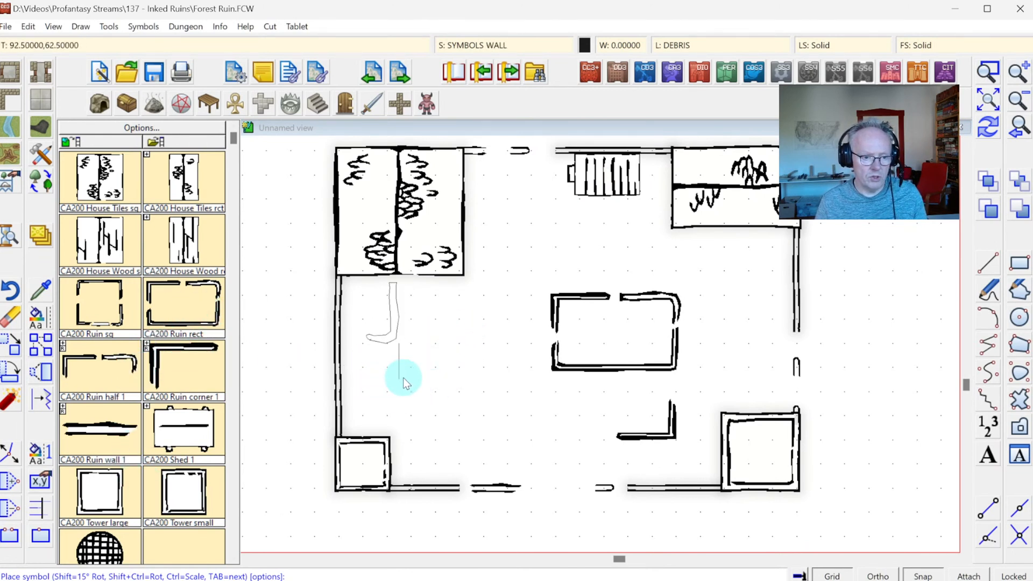
pyautogui.click(413, 366)
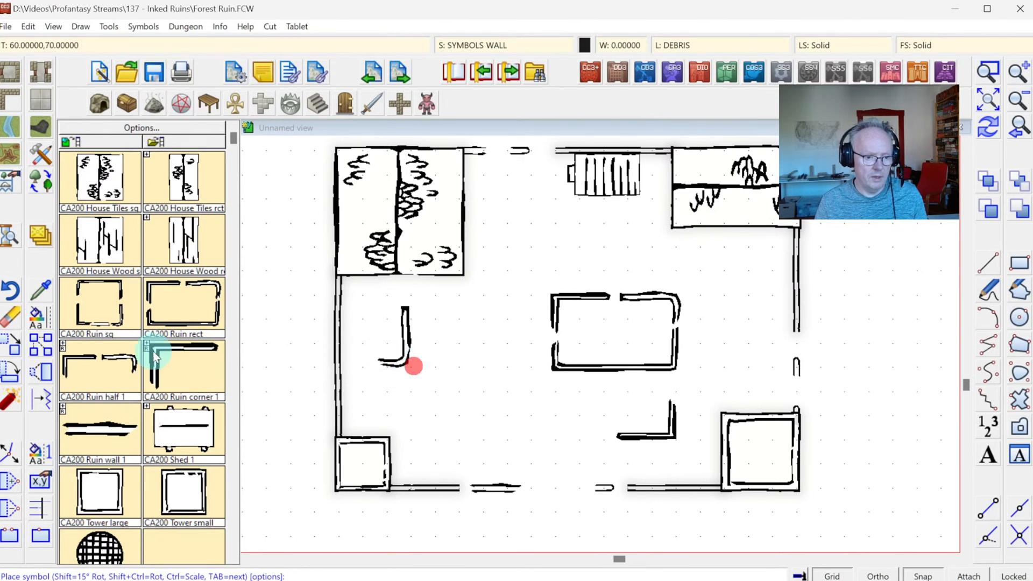
pyautogui.click(94, 437)
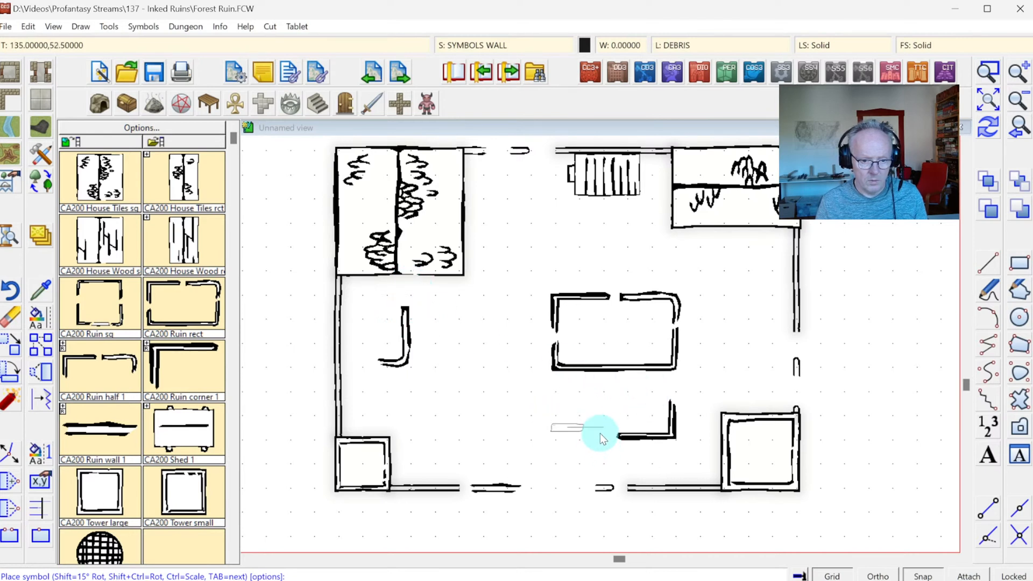
pyautogui.click(566, 437)
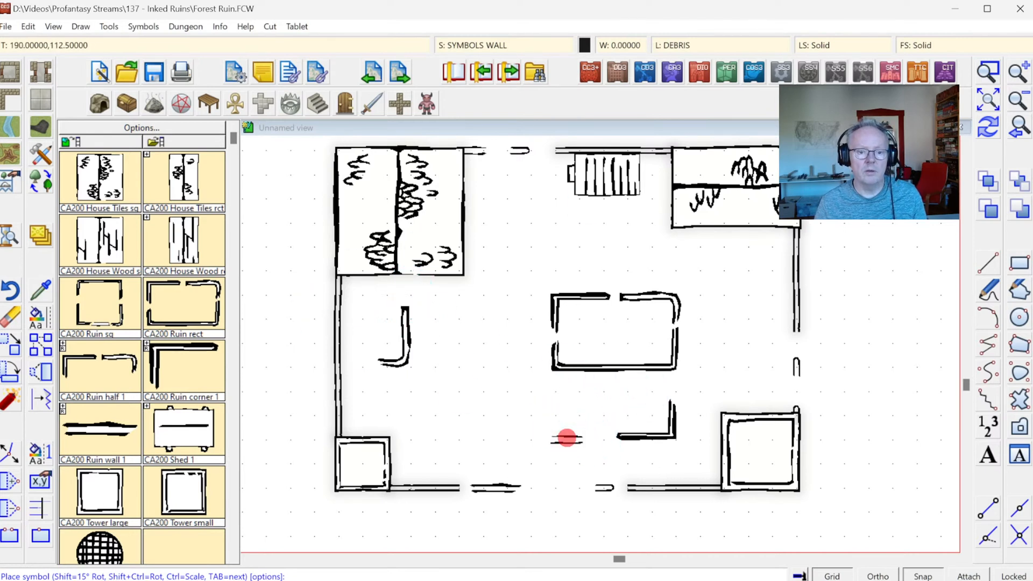
pyautogui.click(990, 138)
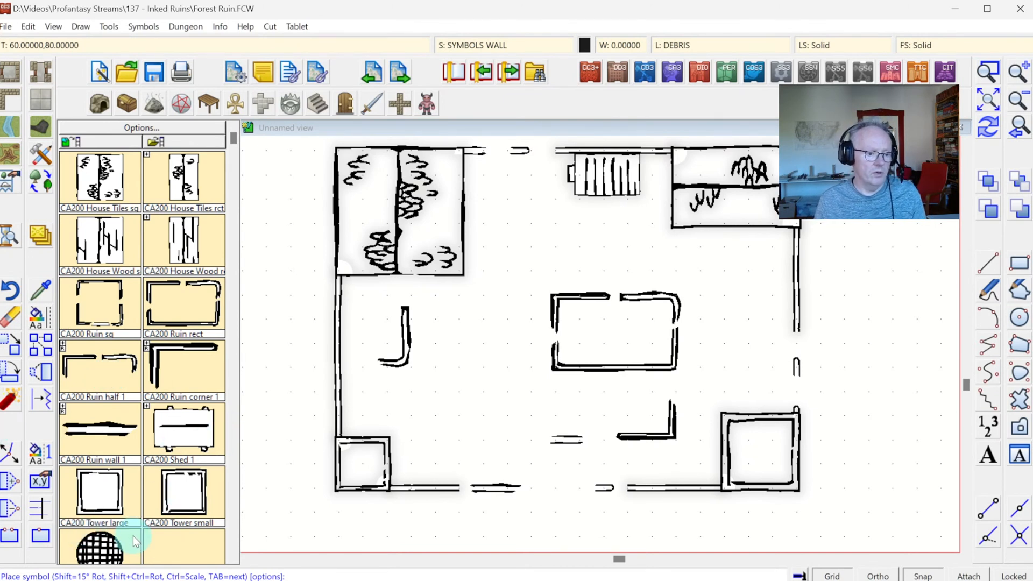
# Step: Place the round grate symbol at 137.5, 72.5 inside the central rectangular ruin and redraw the map
pyautogui.click(113, 548)
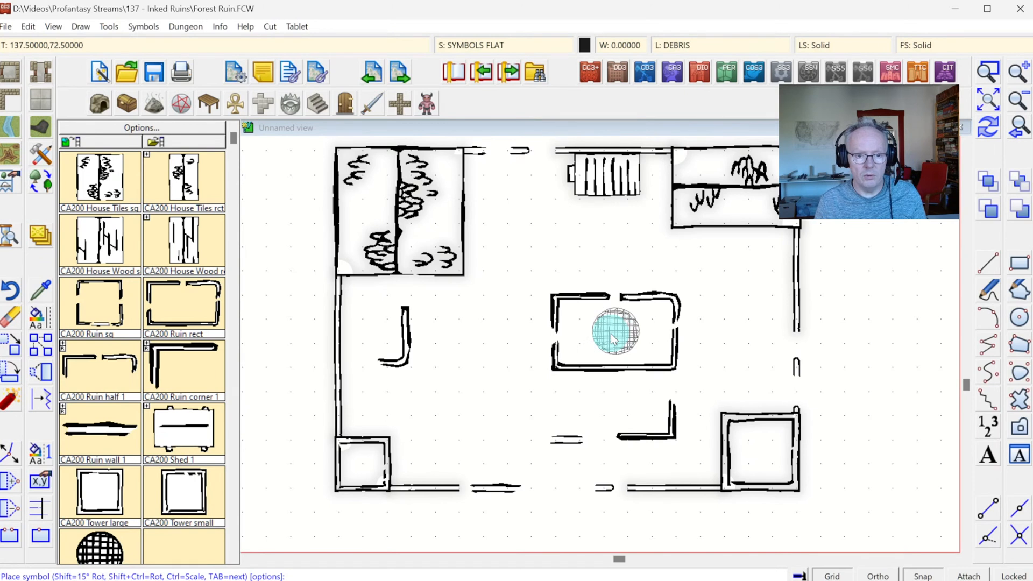
pyautogui.click(611, 334)
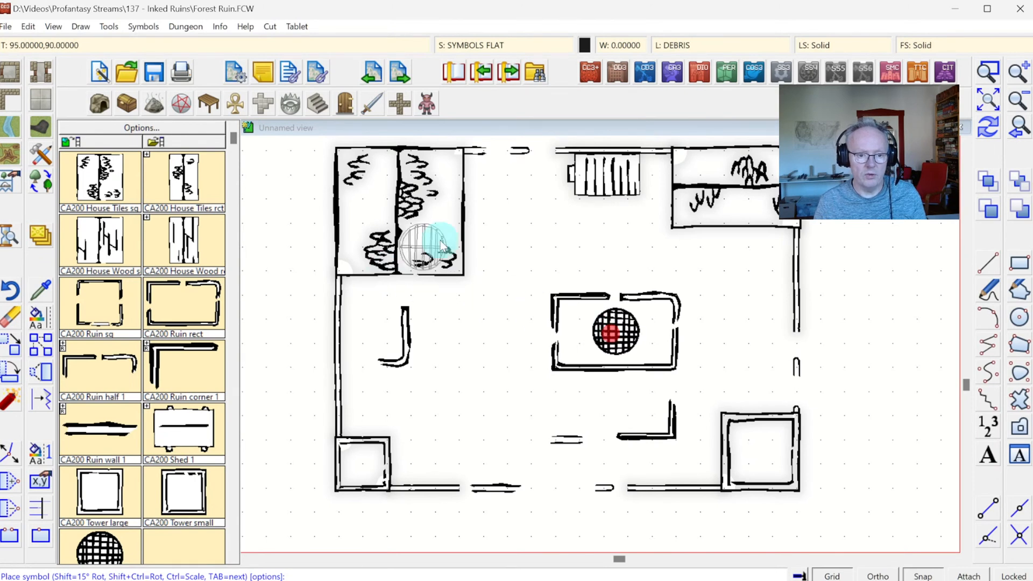
pyautogui.click(987, 125)
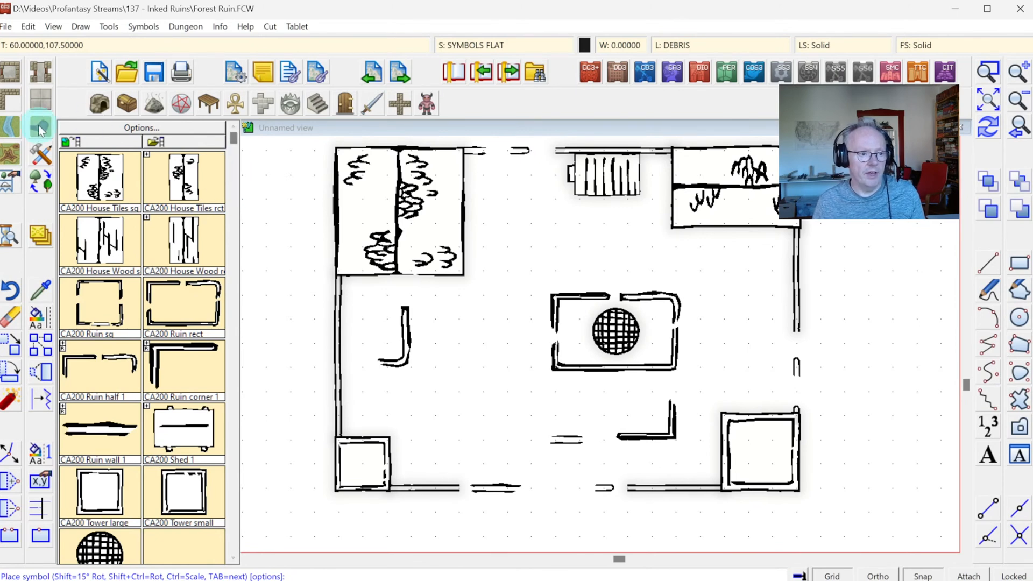
# Step: Draw a jagged Building, Roof Hole polygon with snap off from the square house's ridge into its east roof half, and redraw the map
pyautogui.rightClick(40, 159)
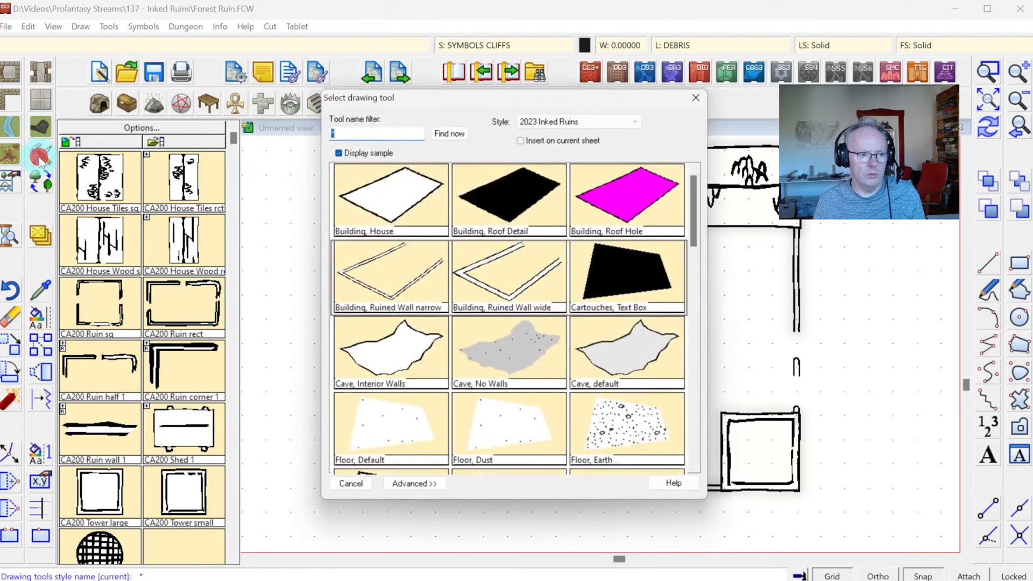
pyautogui.doubleClick(626, 195)
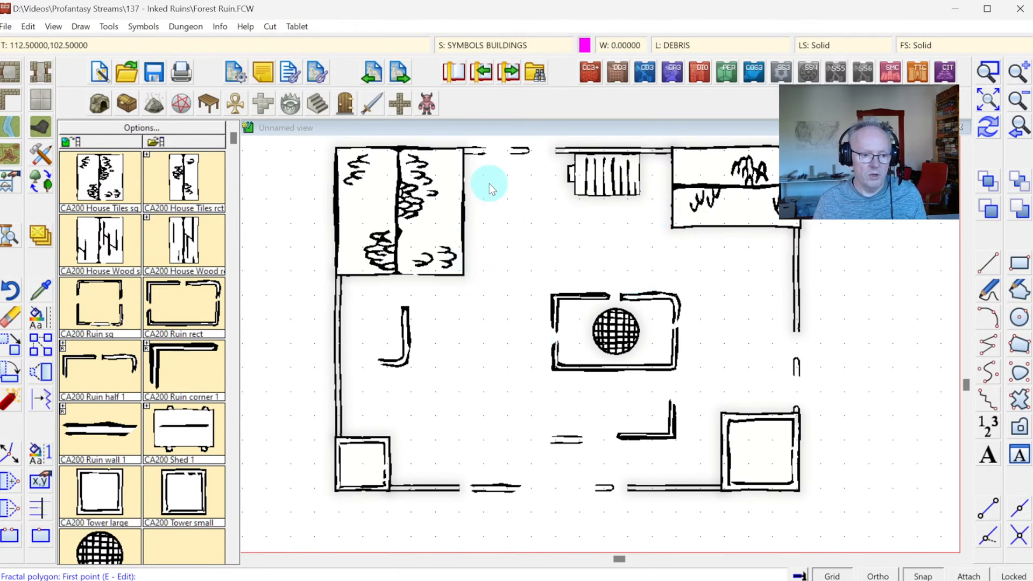
pyautogui.click(403, 223)
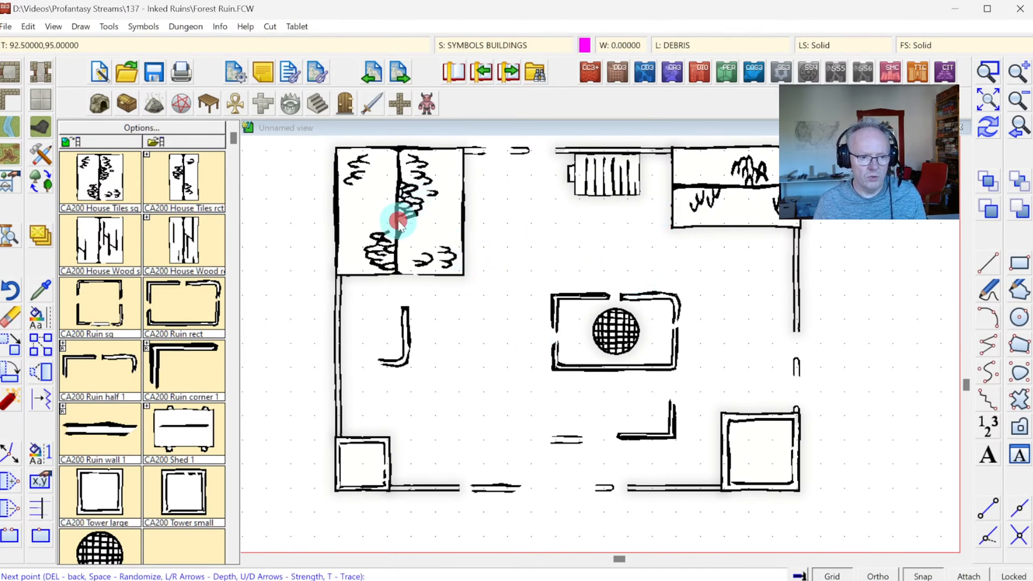
pyautogui.click(923, 576)
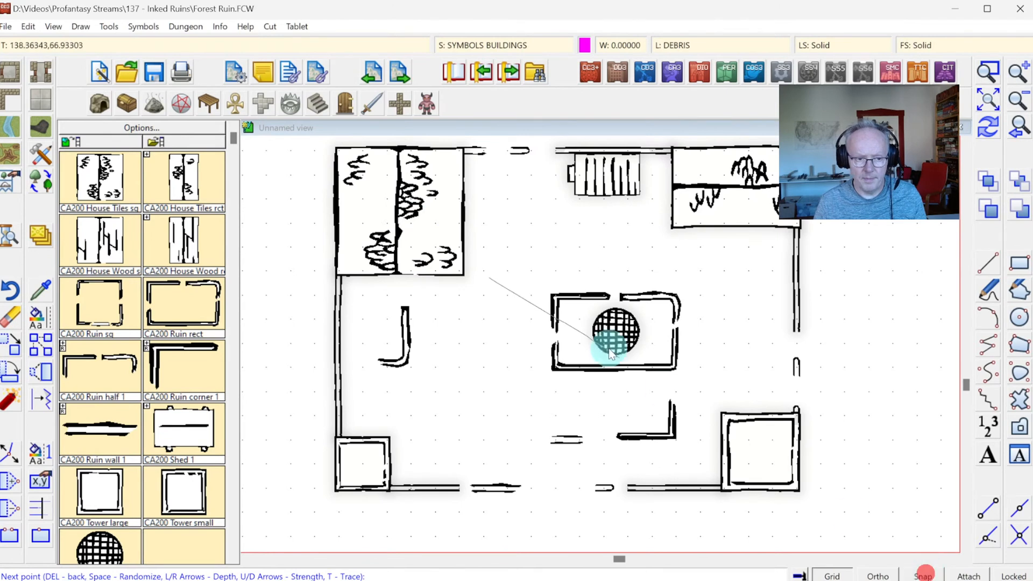
pyautogui.click(452, 239)
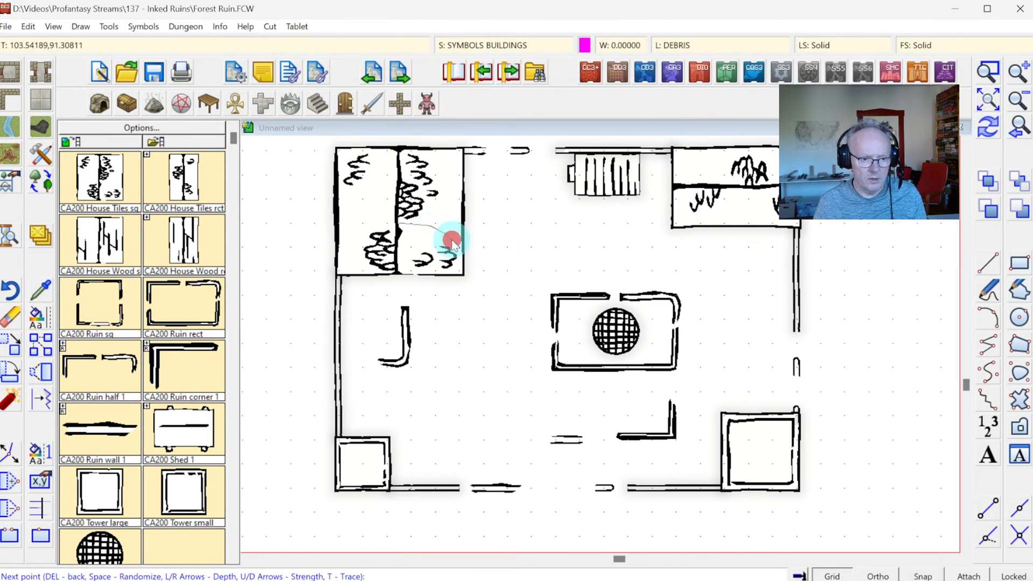
pyautogui.click(426, 246)
pyautogui.click(397, 252)
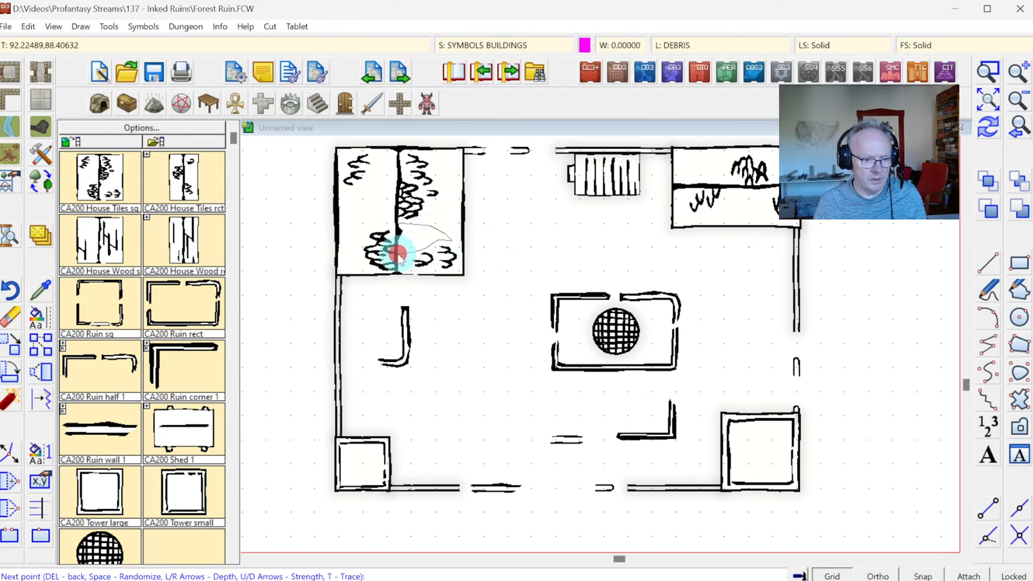
pyautogui.rightClick(395, 225)
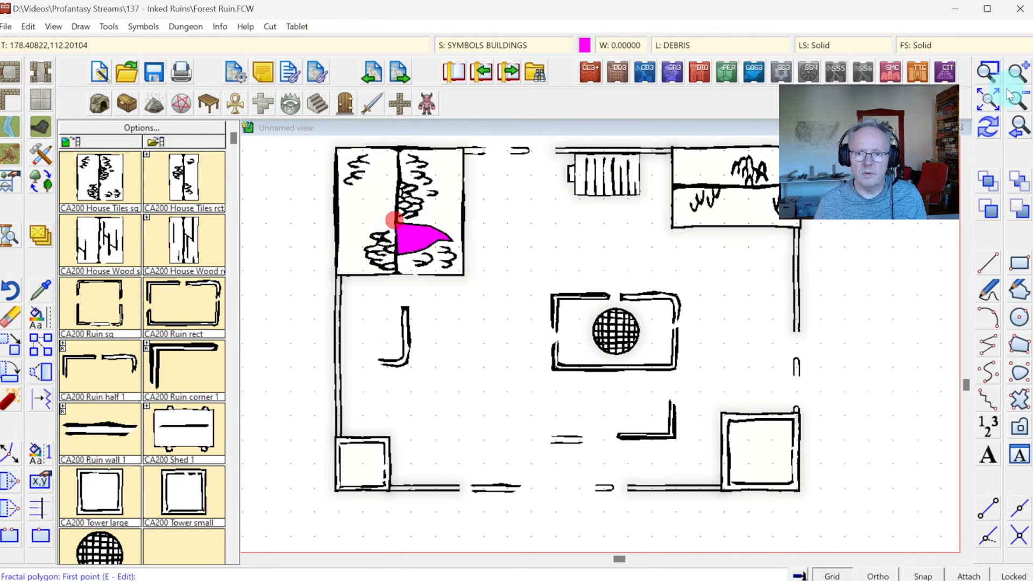
pyautogui.click(988, 127)
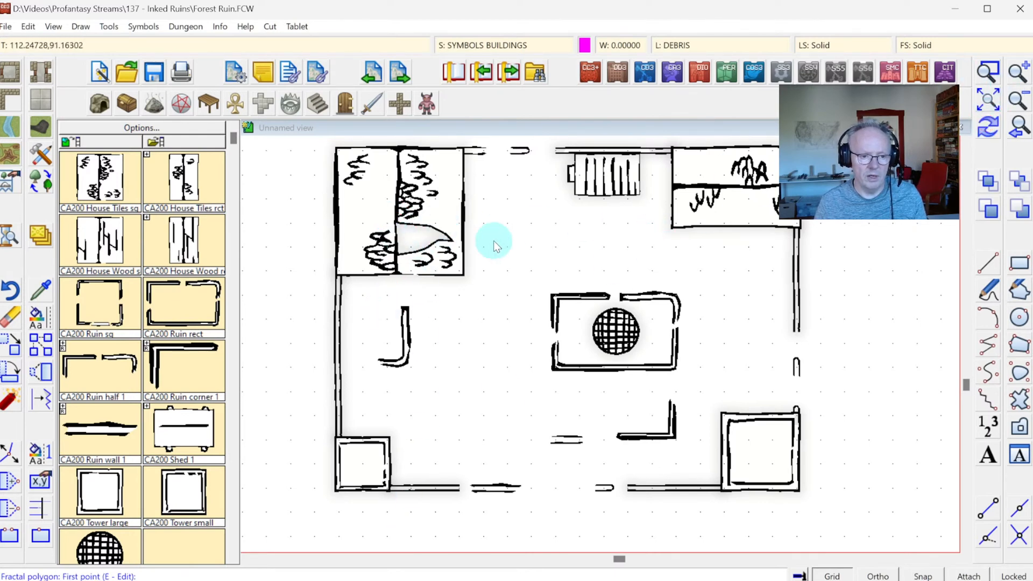
# Step: Draw a jagged roof hole polygon from the rectangular house's ridge into its north roof half and redraw the map
pyautogui.click(682, 185)
pyautogui.click(713, 187)
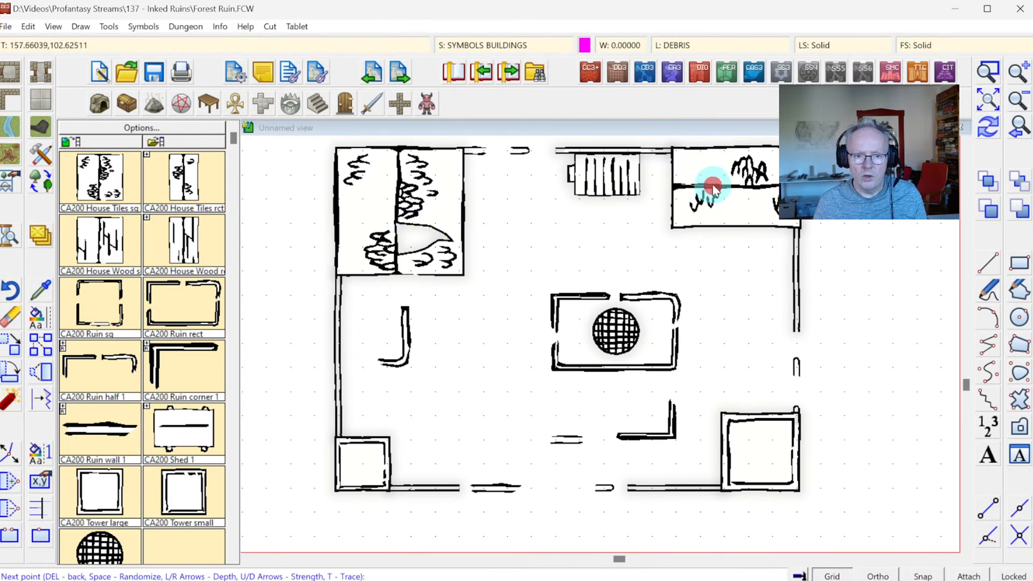
pyautogui.click(743, 186)
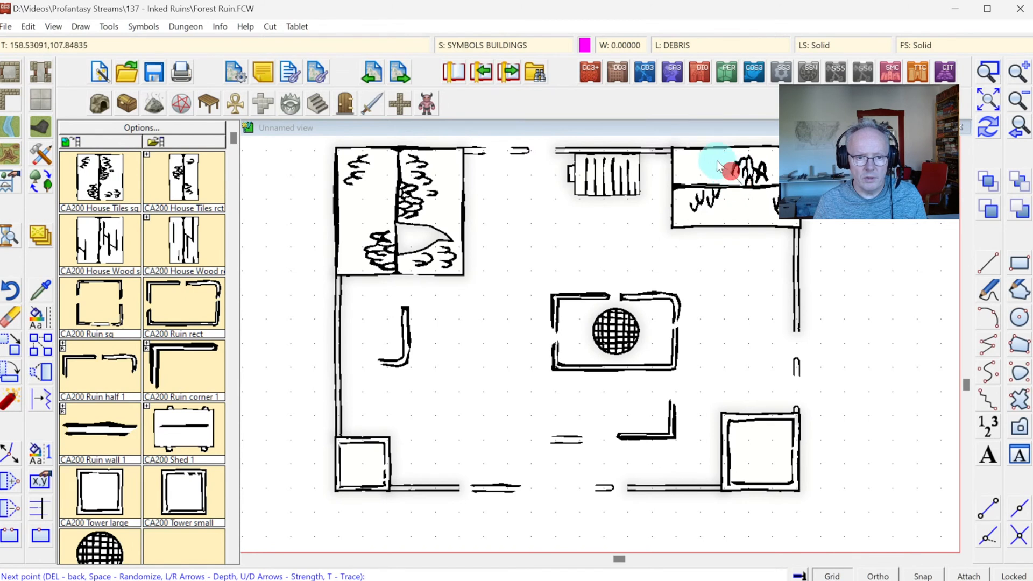
pyautogui.rightClick(684, 173)
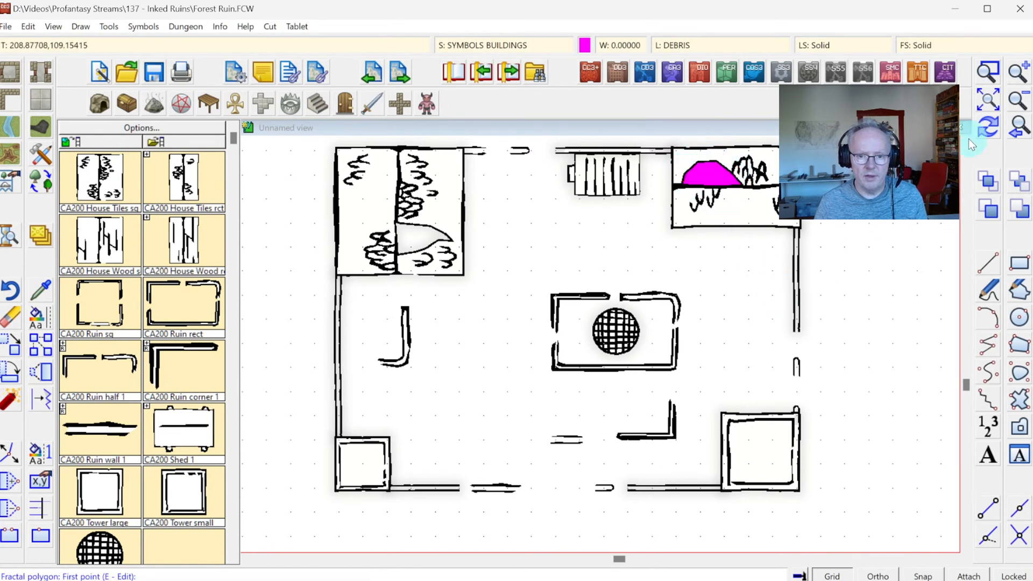
pyautogui.click(989, 126)
# Step: Draw a small irregular roof hole polygon inside the large southeast tower
pyautogui.click(769, 443)
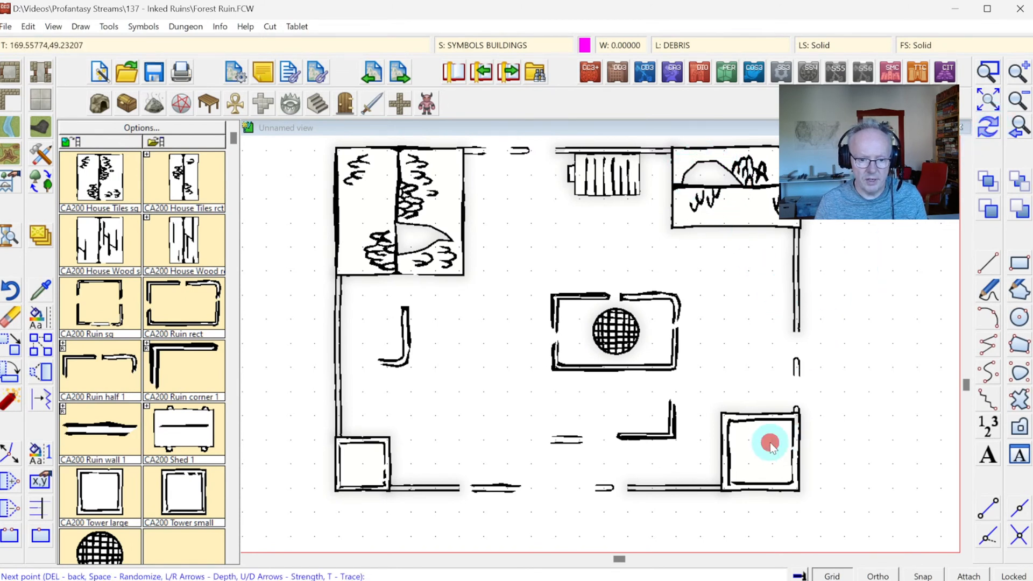
pyautogui.click(761, 467)
pyautogui.click(772, 467)
pyautogui.click(770, 459)
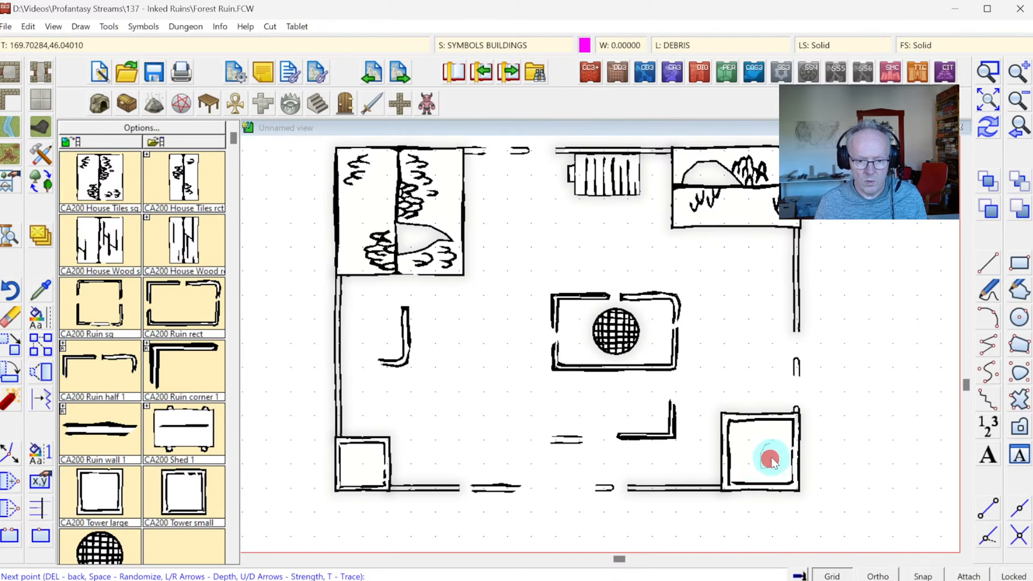
pyautogui.click(782, 449)
pyautogui.click(779, 442)
pyautogui.rightClick(778, 443)
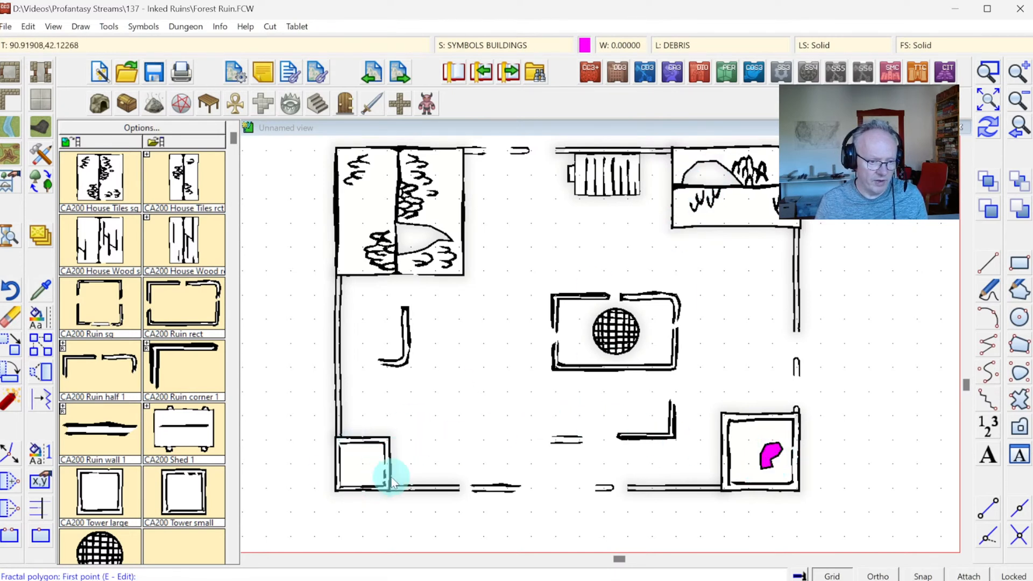
# Step: Draw a roof hole polygon across the northwest corner of the small southwest tower and redraw the map
pyautogui.click(341, 473)
pyautogui.click(355, 451)
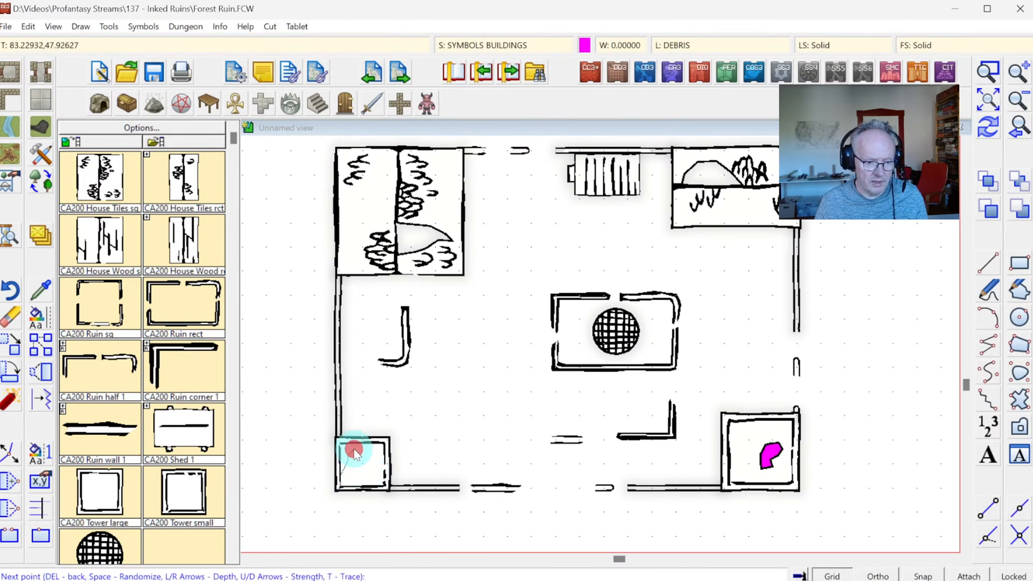
pyautogui.click(364, 444)
pyautogui.rightClick(341, 445)
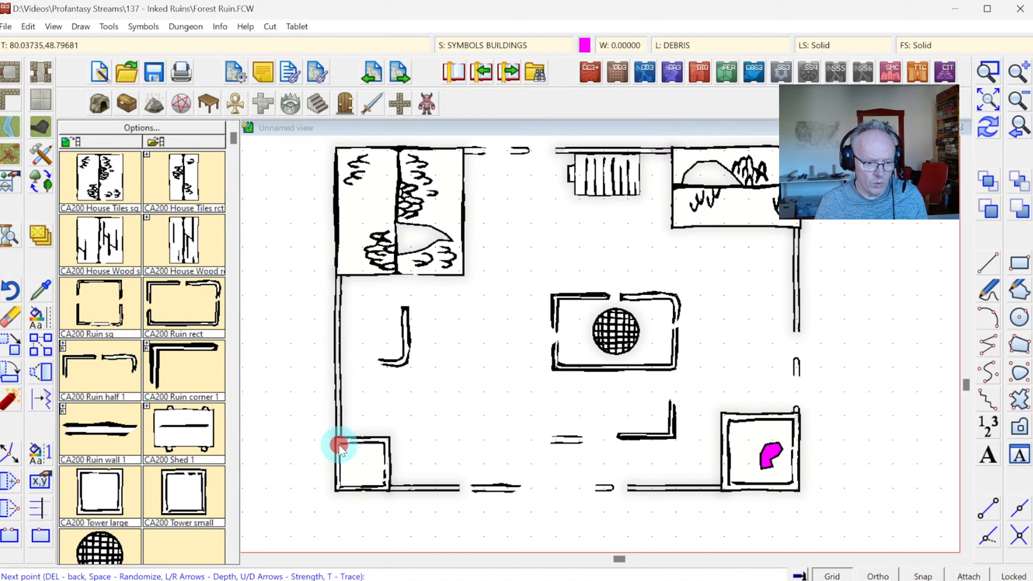
pyautogui.click(989, 124)
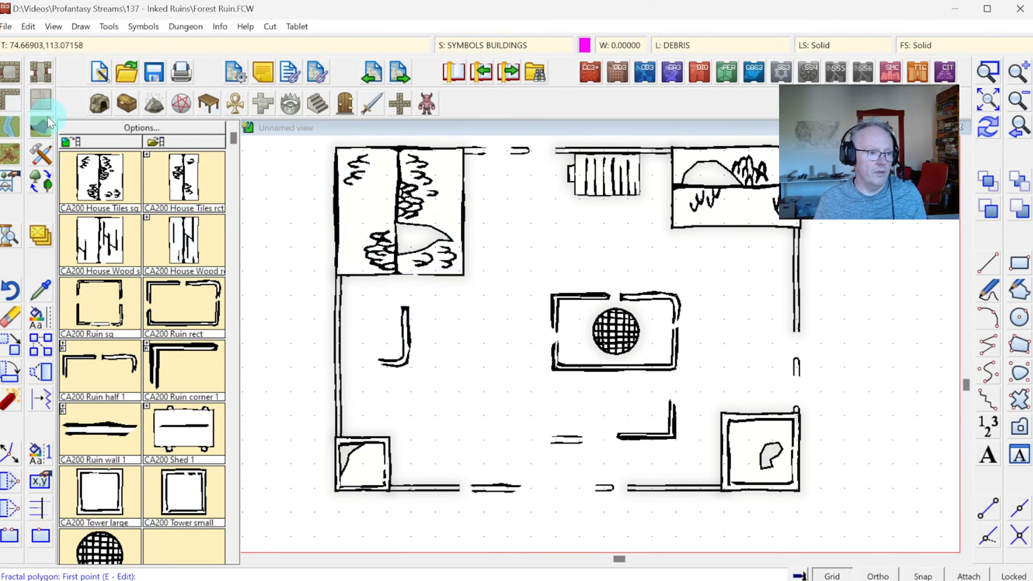
# Step: Draw a Floor, Tiles Large polygon covering the square house's footprint and redraw the map
pyautogui.rightClick(43, 98)
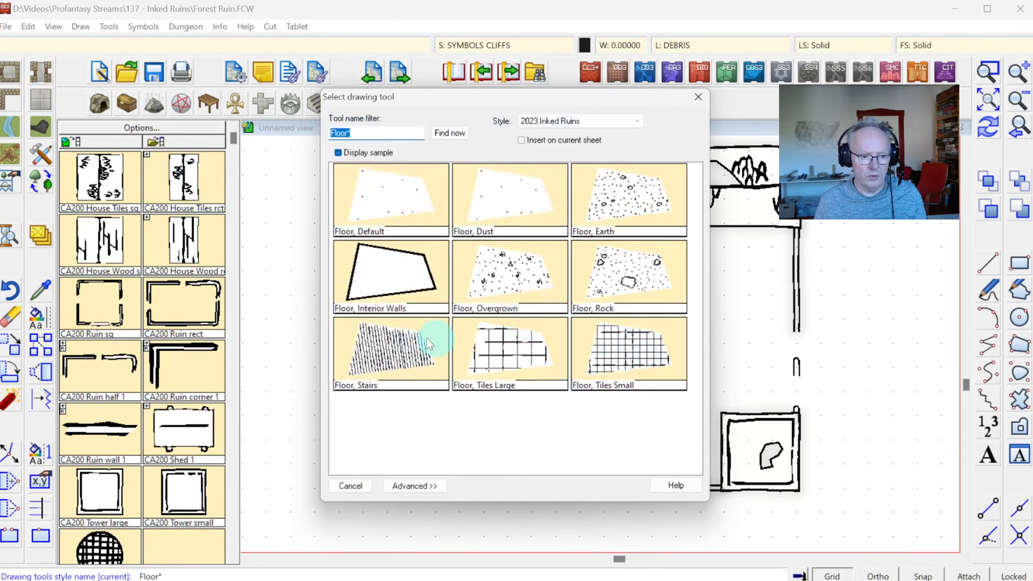
pyautogui.click(504, 332)
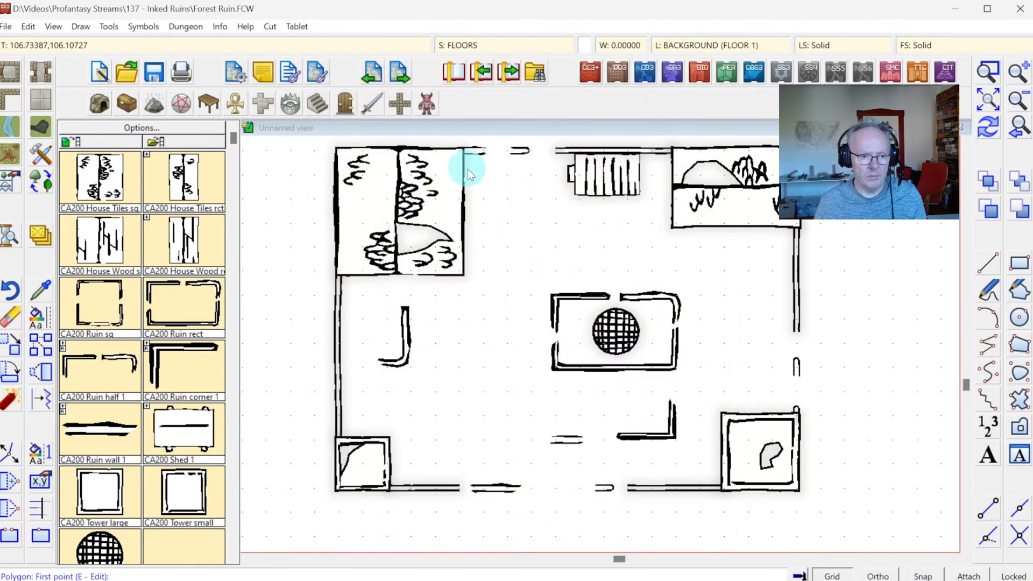
pyautogui.click(460, 155)
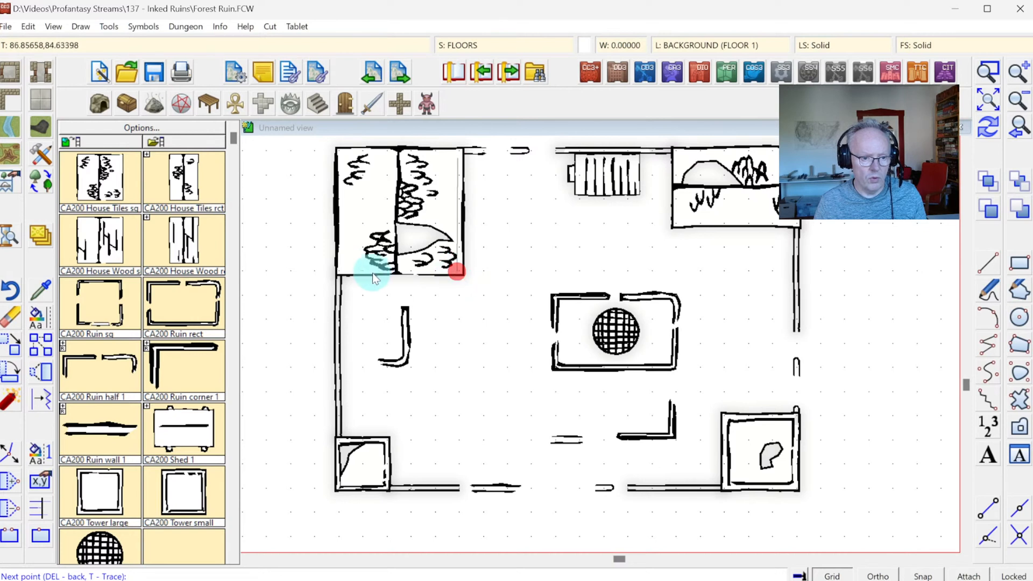
pyautogui.click(344, 271)
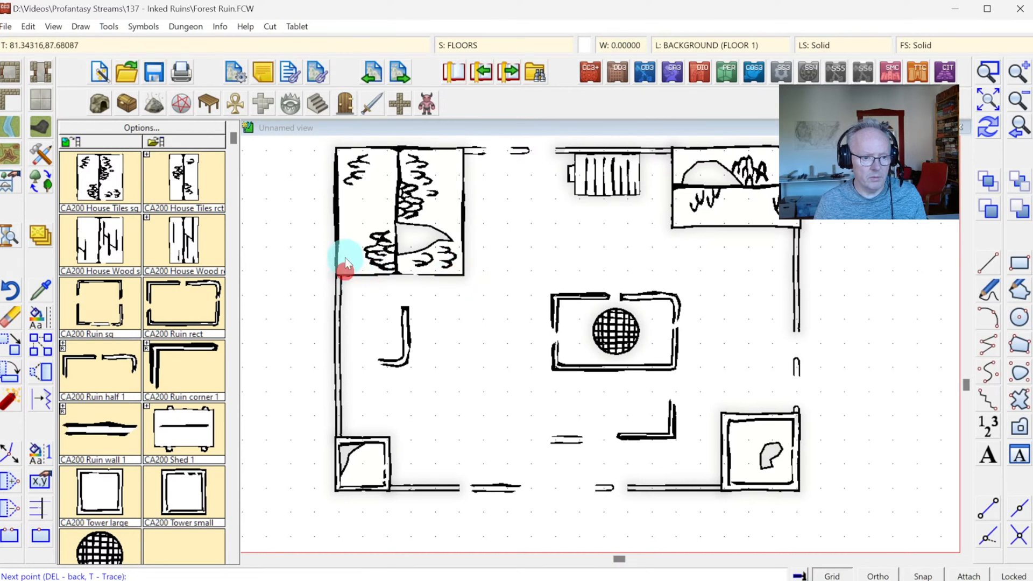
pyautogui.click(338, 152)
pyautogui.rightClick(409, 156)
pyautogui.click(989, 138)
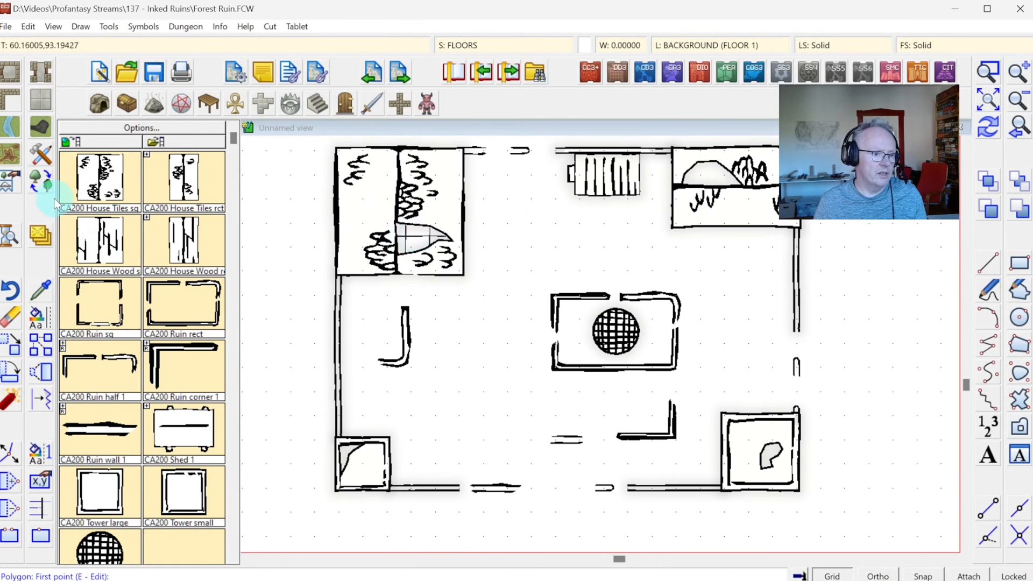
# Step: Draw a rectangular Floor, Tiles Small polygon behind the roof hole of the rectangular northeast house
pyautogui.click(48, 124)
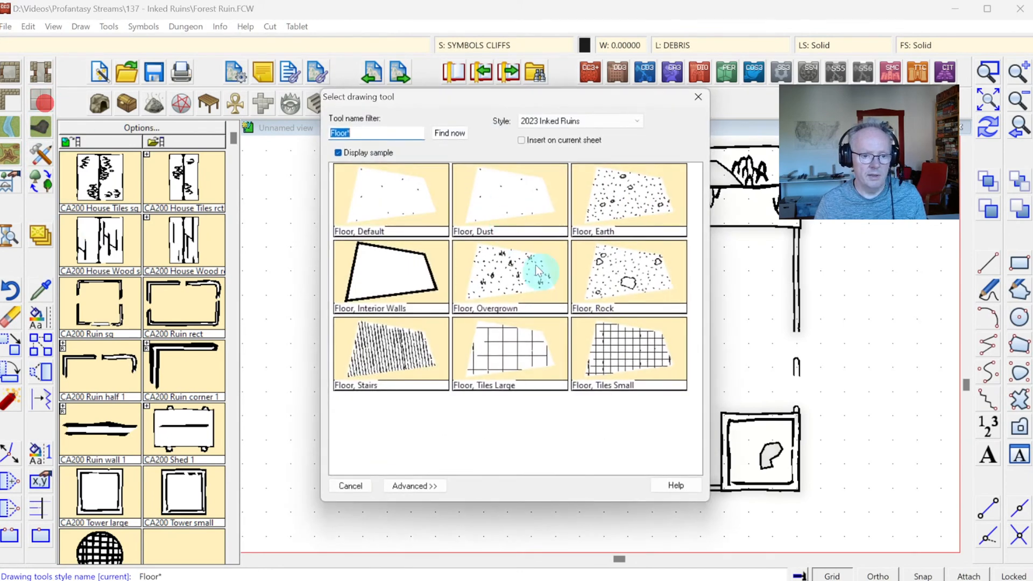
pyautogui.doubleClick(633, 353)
pyautogui.click(677, 154)
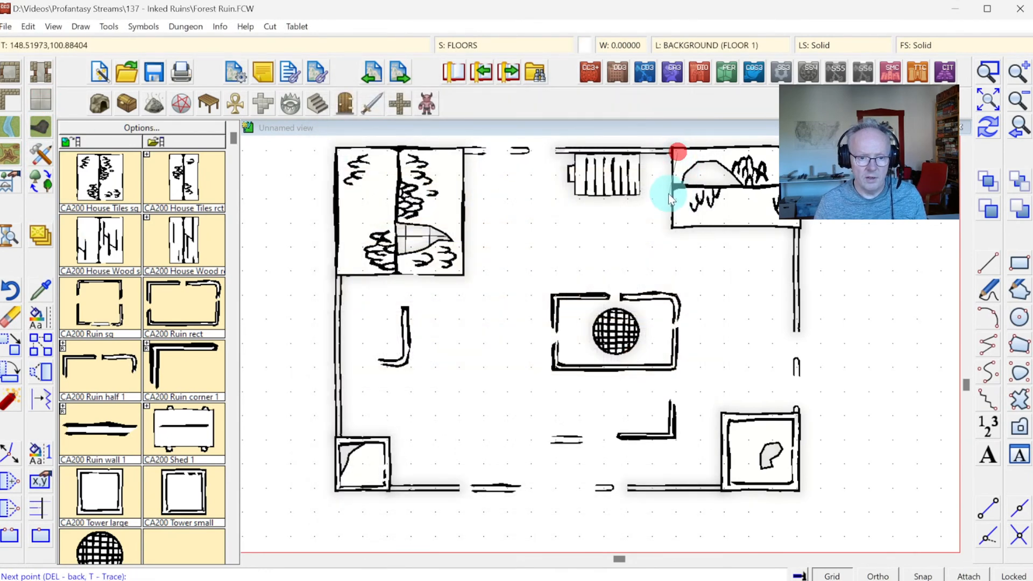
pyautogui.click(679, 202)
pyautogui.click(759, 203)
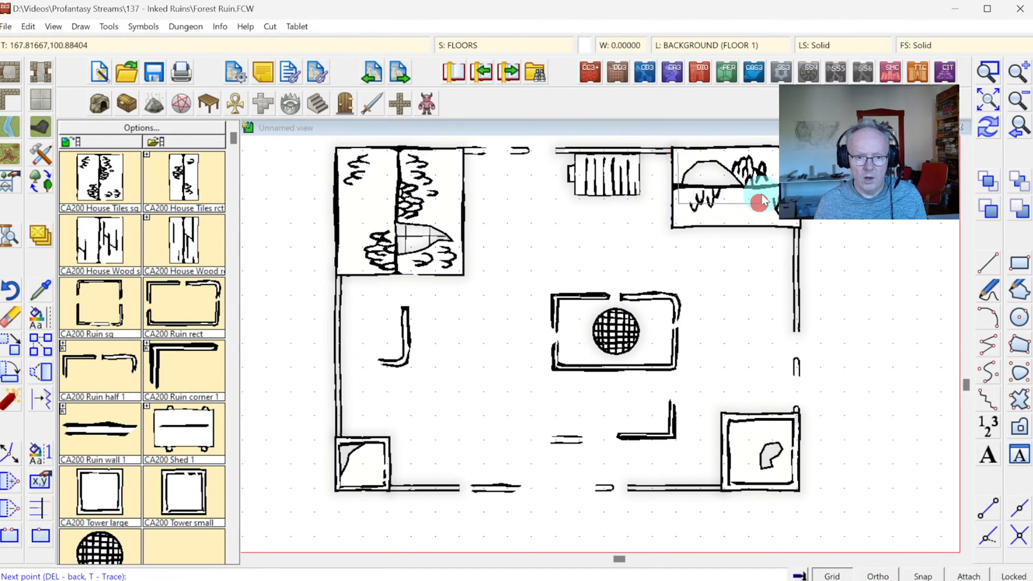
pyautogui.click(758, 154)
pyautogui.rightClick(758, 154)
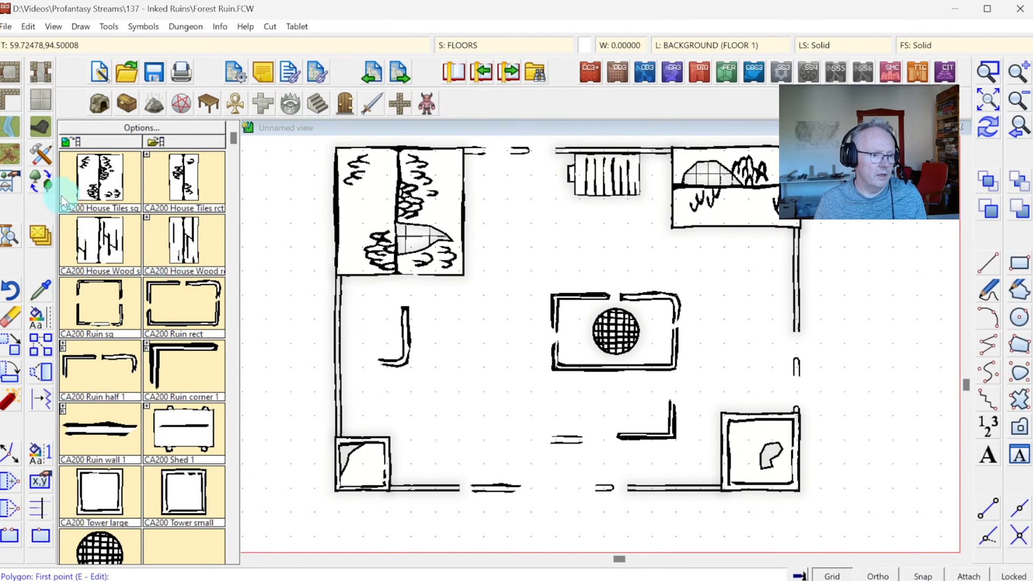
# Step: Draw a Floor, Earth polygon around the roof hole in the large southeast tower
pyautogui.click(39, 153)
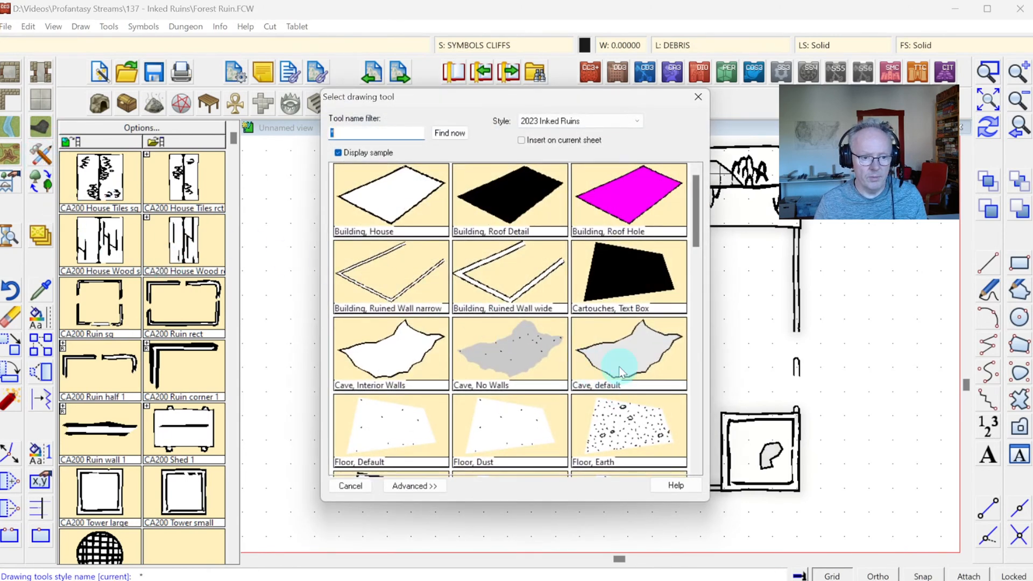
pyautogui.click(694, 426)
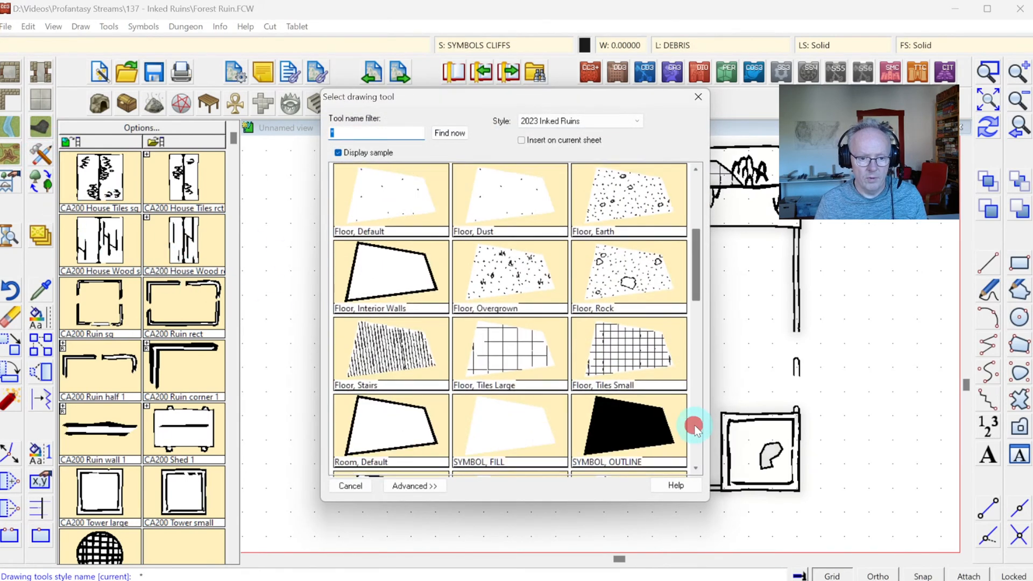
pyautogui.doubleClick(631, 204)
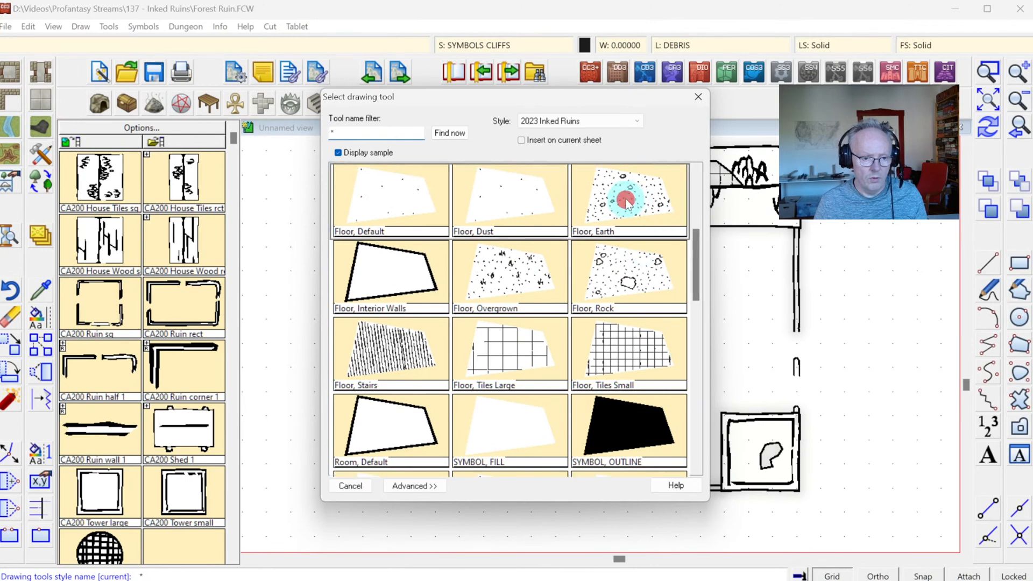
pyautogui.click(756, 434)
pyautogui.click(743, 461)
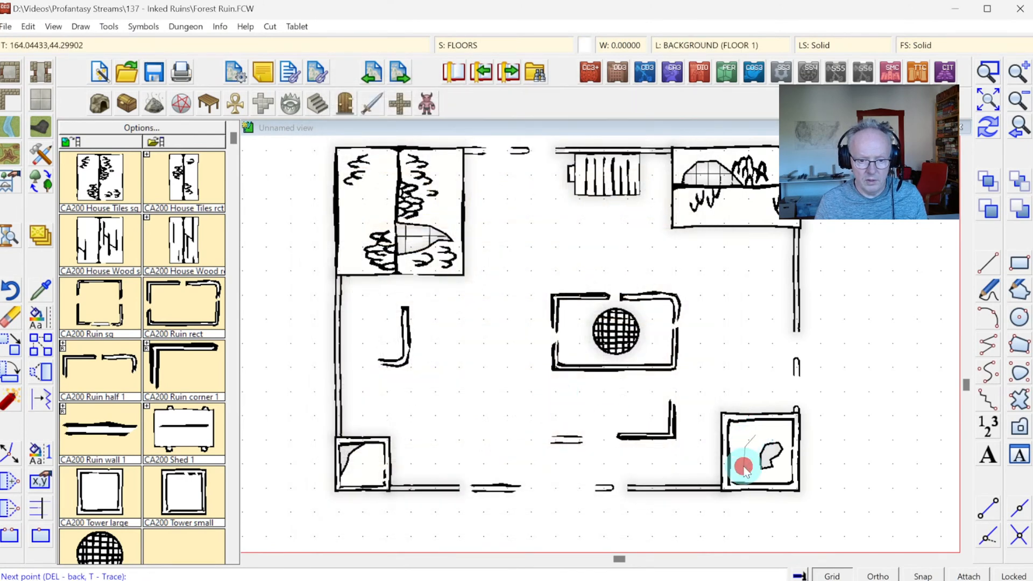
pyautogui.click(761, 472)
pyautogui.click(784, 454)
pyautogui.click(787, 429)
pyautogui.rightClick(787, 429)
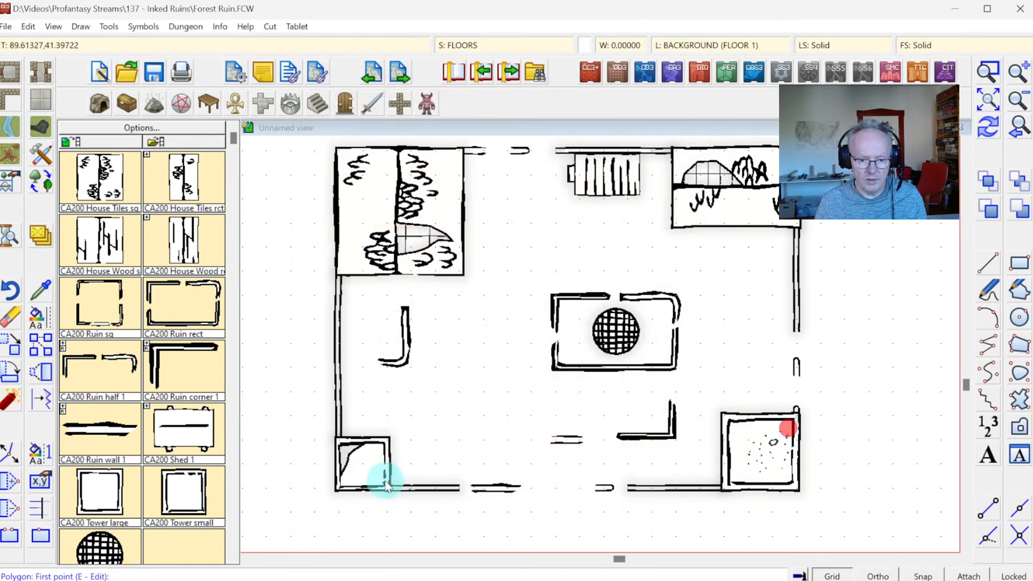
# Step: Draw a Floor, Earth polygon over the small southwest tower's corner hole and redraw the map
pyautogui.click(355, 474)
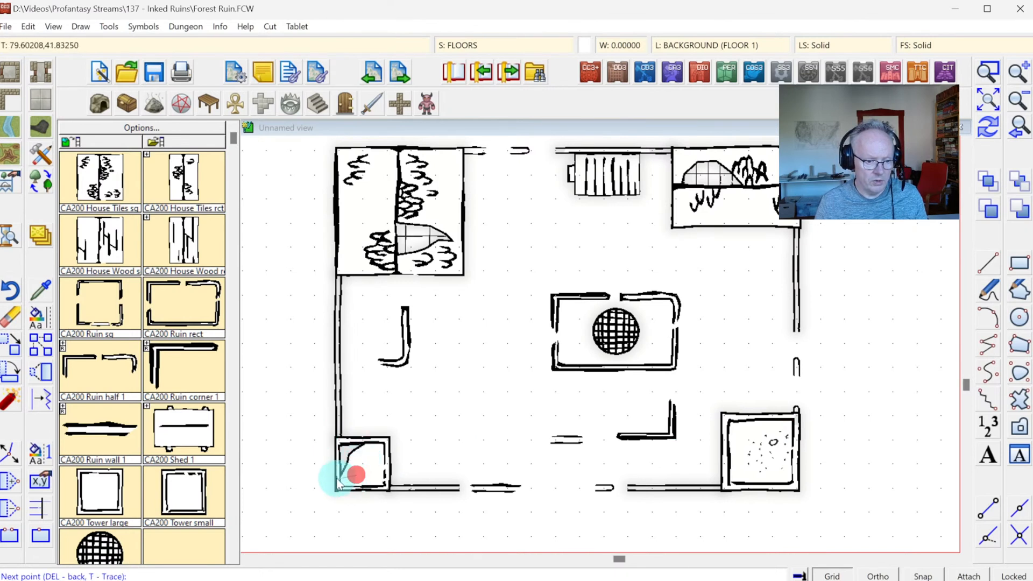
pyautogui.click(336, 478)
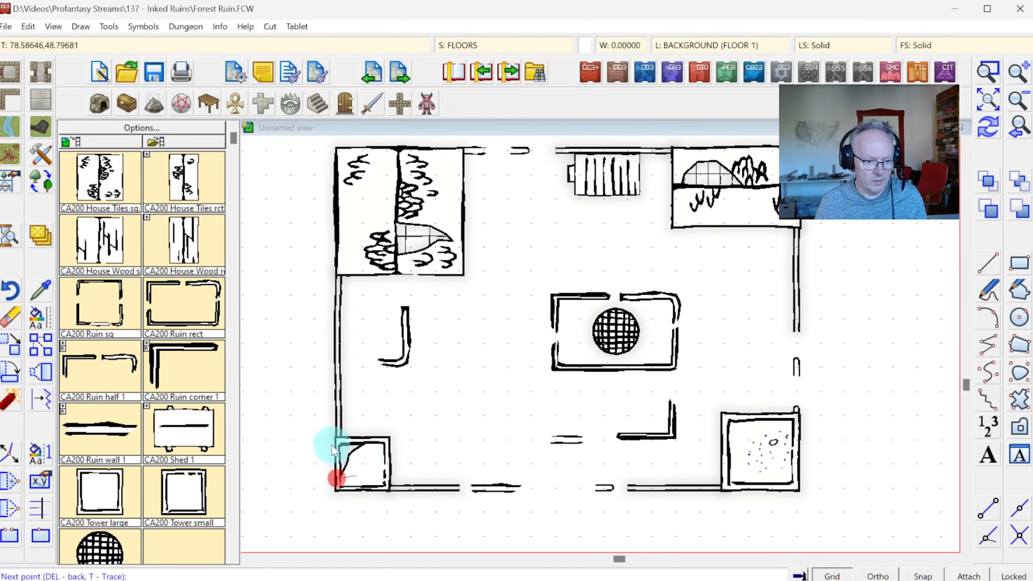
pyautogui.click(379, 441)
pyautogui.rightClick(380, 440)
pyautogui.click(974, 134)
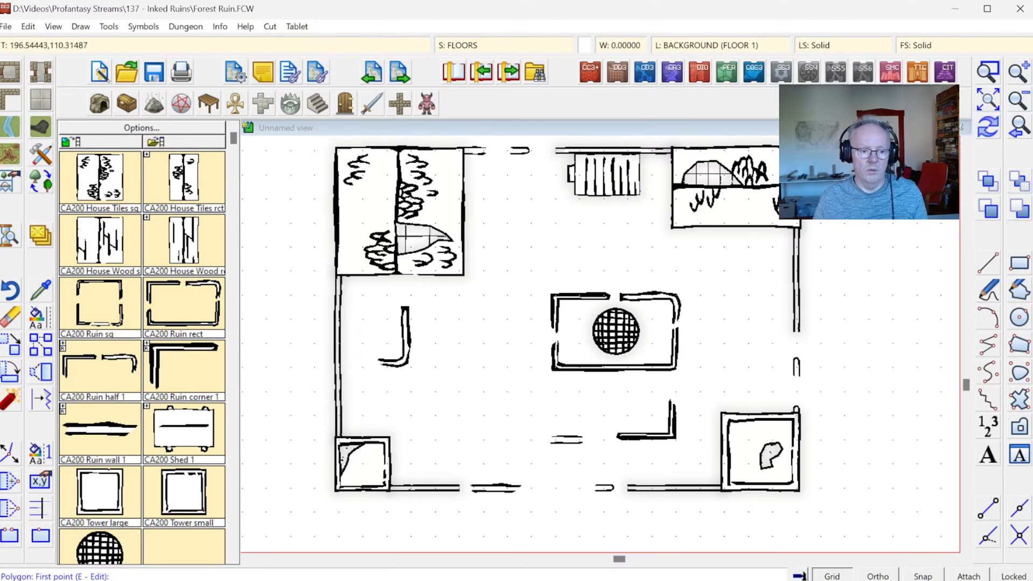
# Step: Examine the compound's placement on the whole map and its building details up close
pyautogui.click(990, 108)
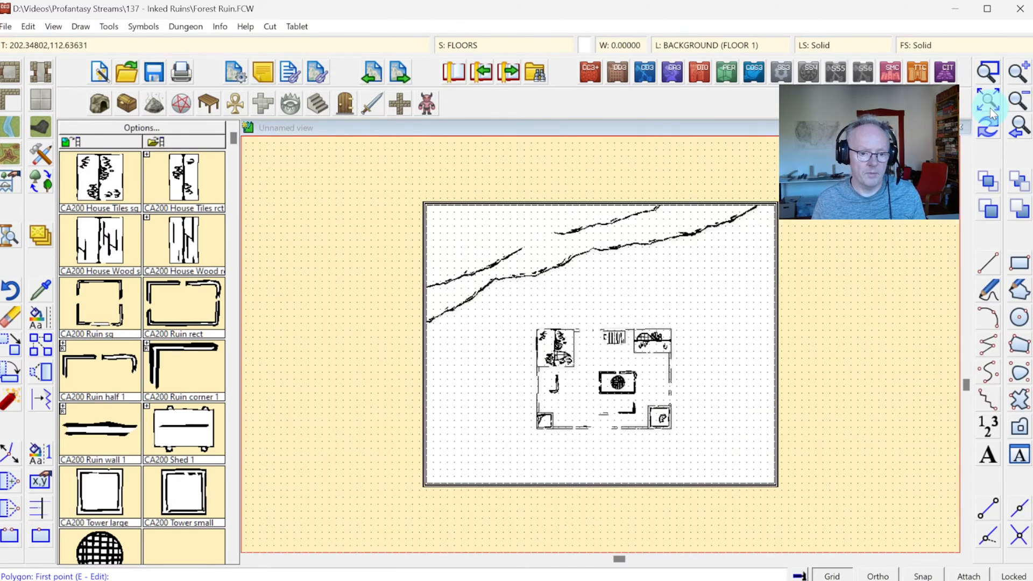
pyautogui.click(993, 76)
pyautogui.click(507, 305)
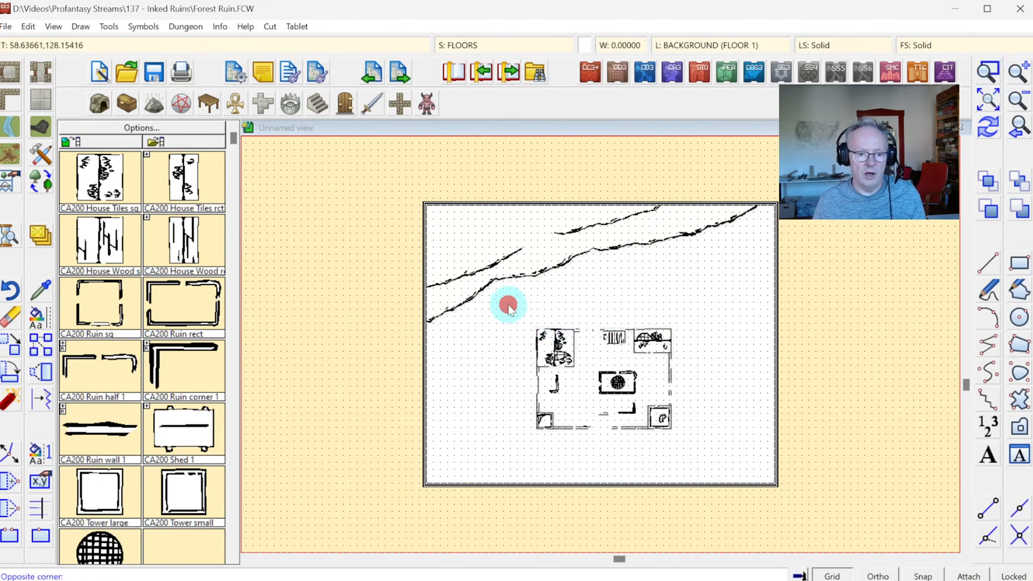
pyautogui.click(713, 454)
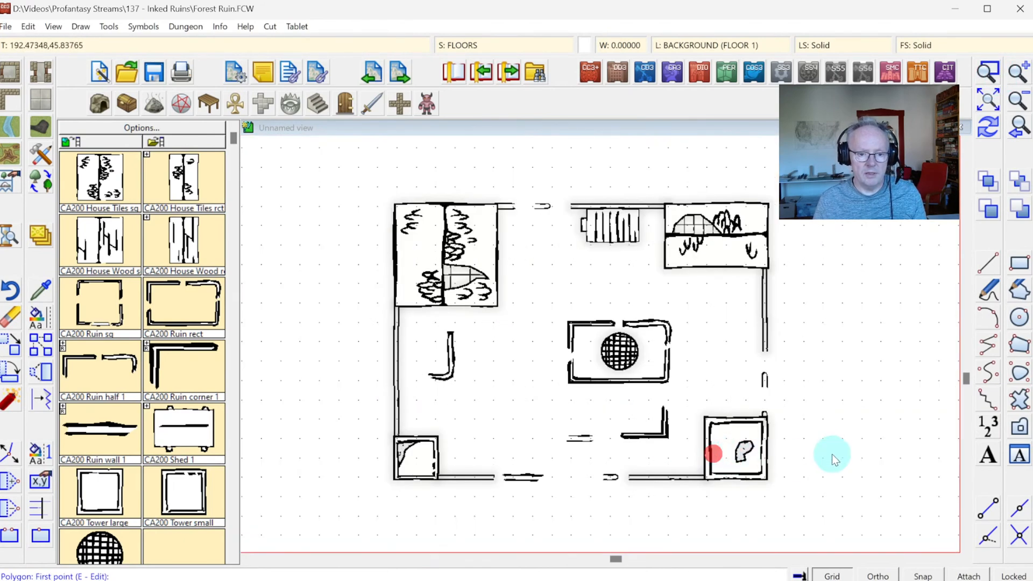
pyautogui.click(988, 99)
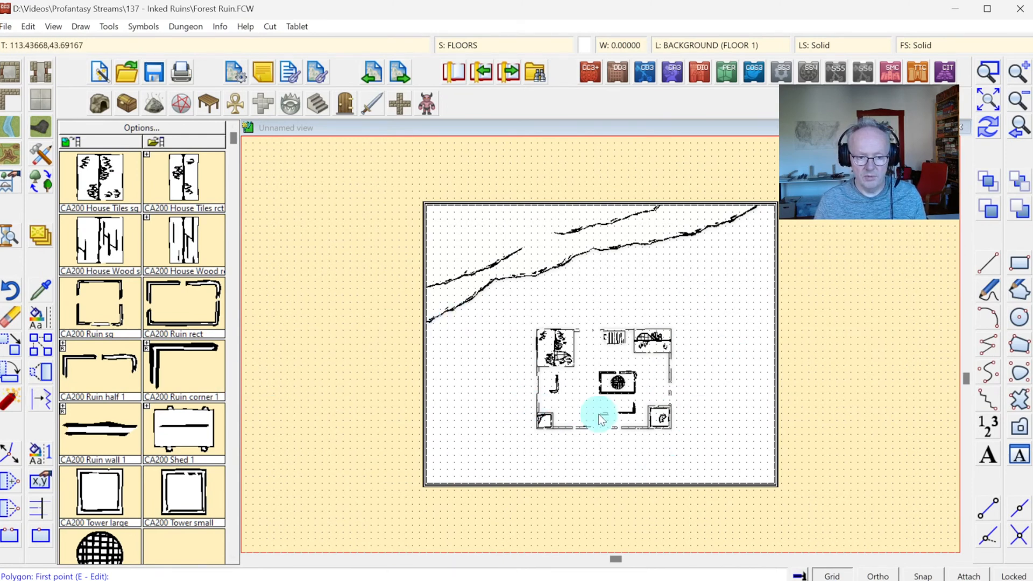
# Step: Turn off the map's grid display
pyautogui.click(988, 69)
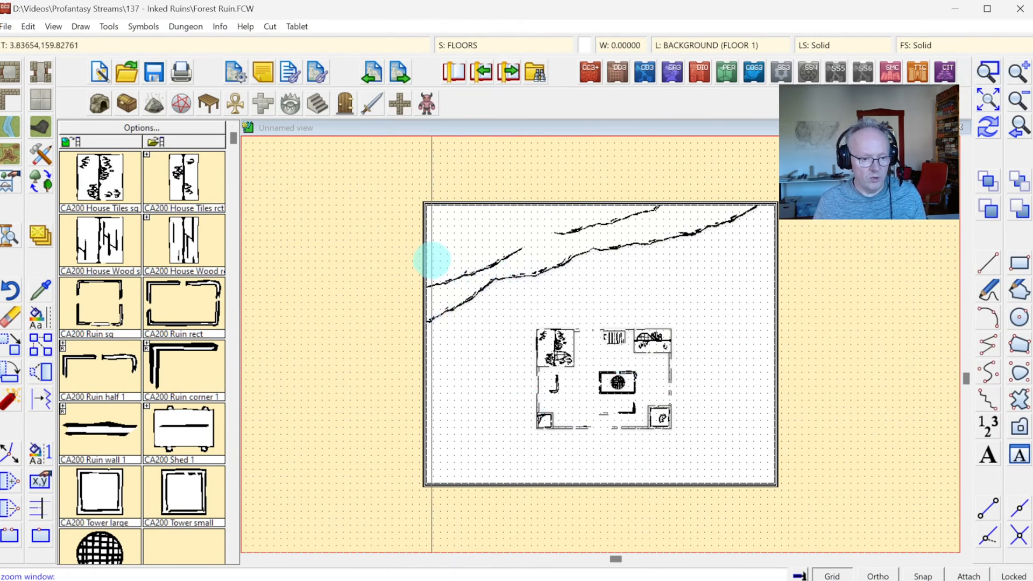
pyautogui.click(423, 256)
pyautogui.click(794, 495)
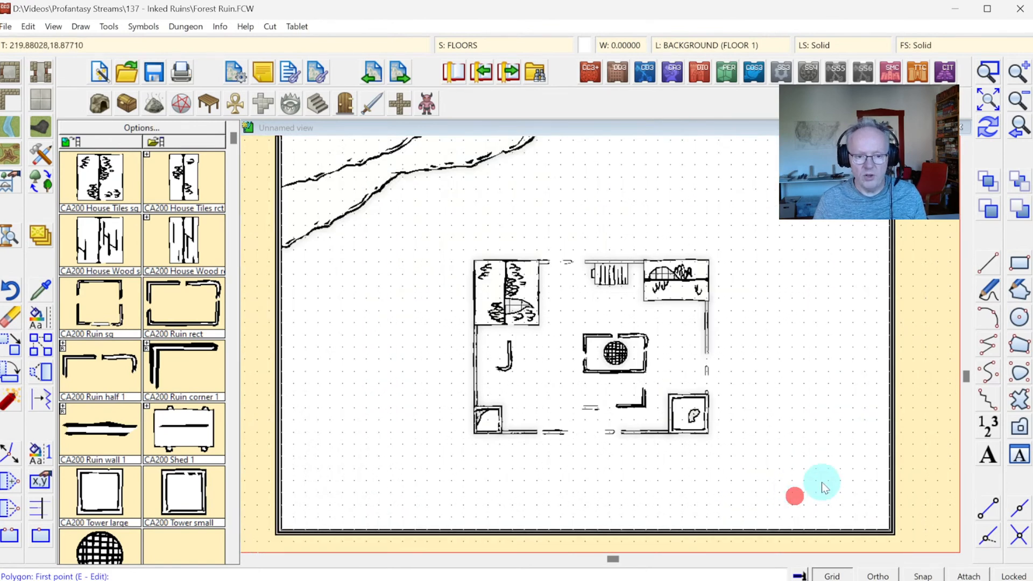
pyautogui.click(851, 574)
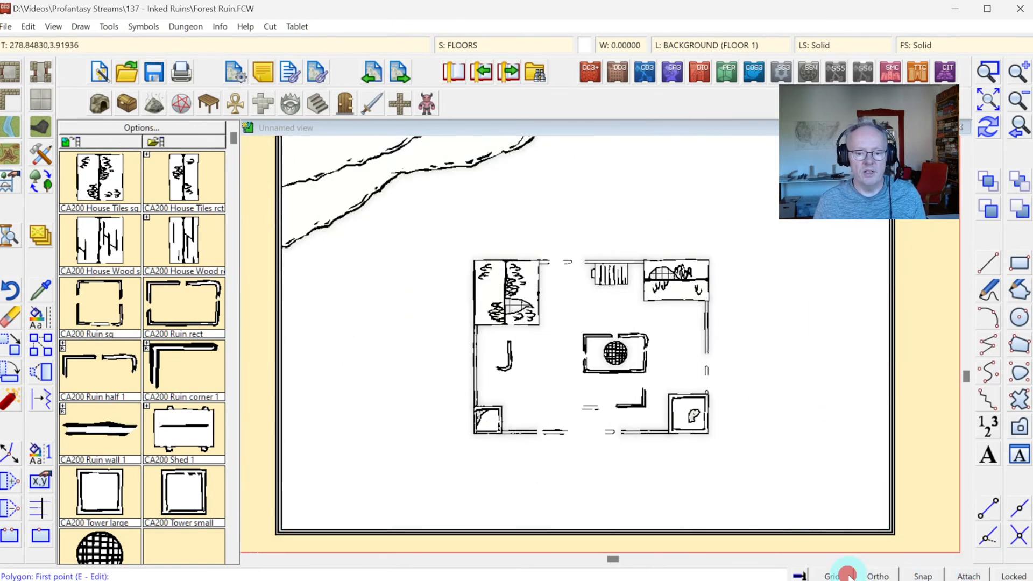
# Step: Move the entire compound slightly northeast and rotate it about 15° counterclockwise
pyautogui.click(10, 343)
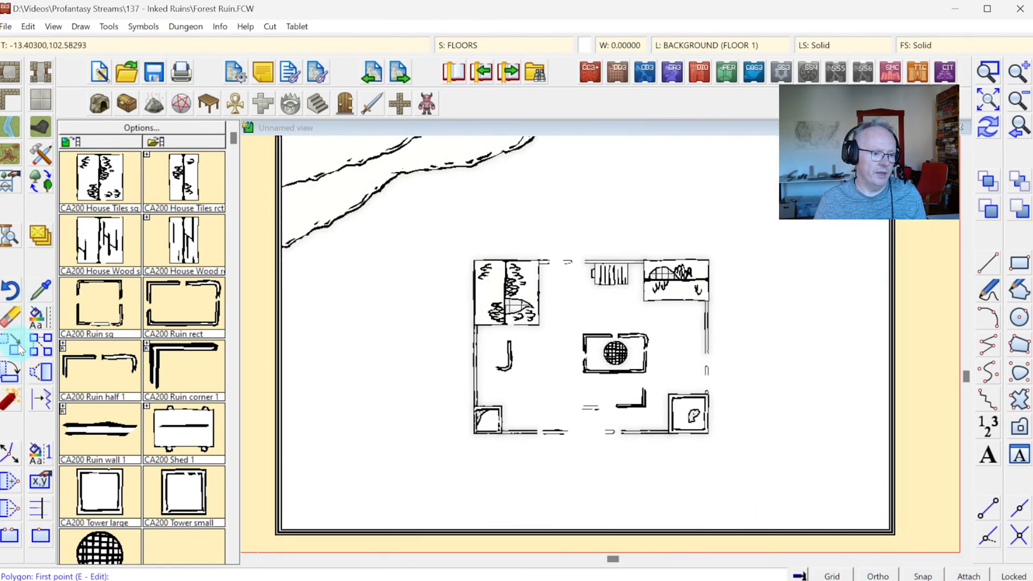
pyautogui.click(445, 244)
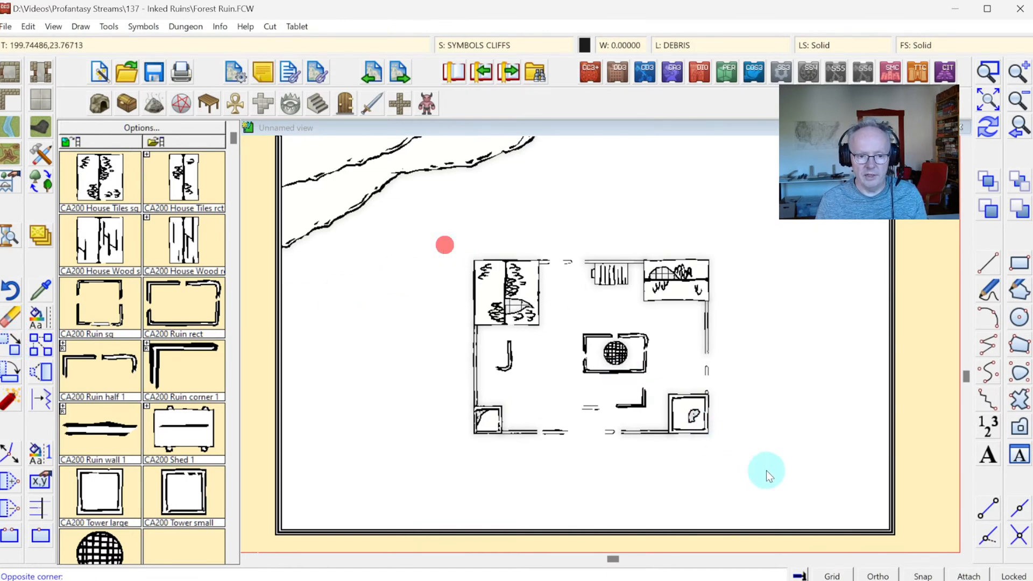
pyautogui.click(767, 470)
pyautogui.rightClick(622, 344)
pyautogui.click(604, 352)
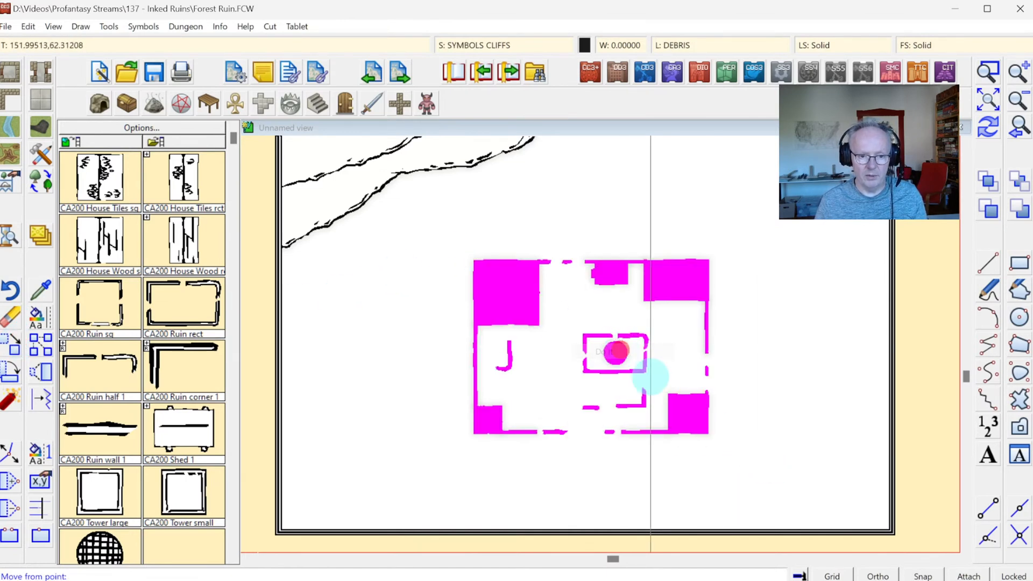
pyautogui.click(577, 357)
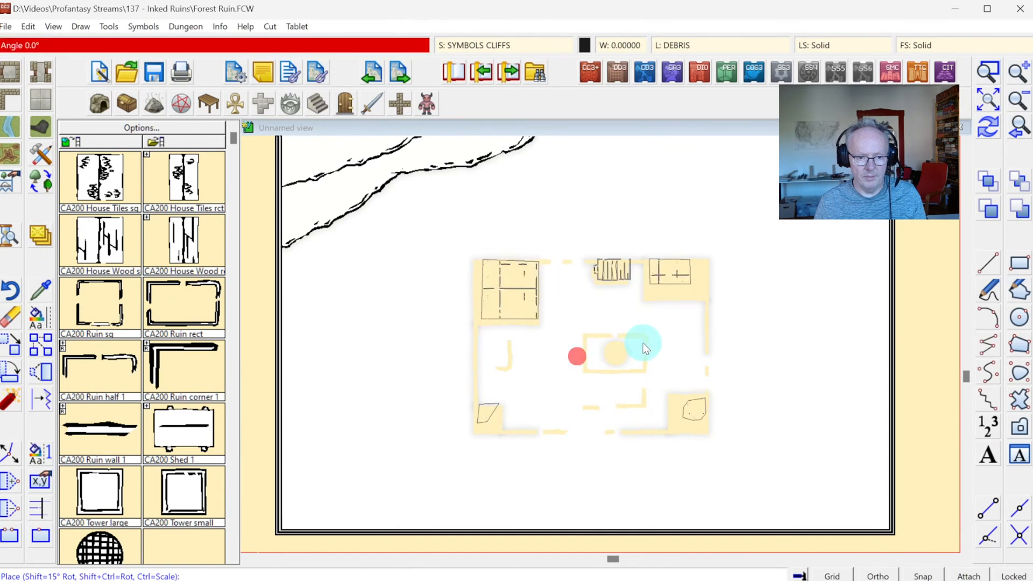
pyautogui.click(600, 338)
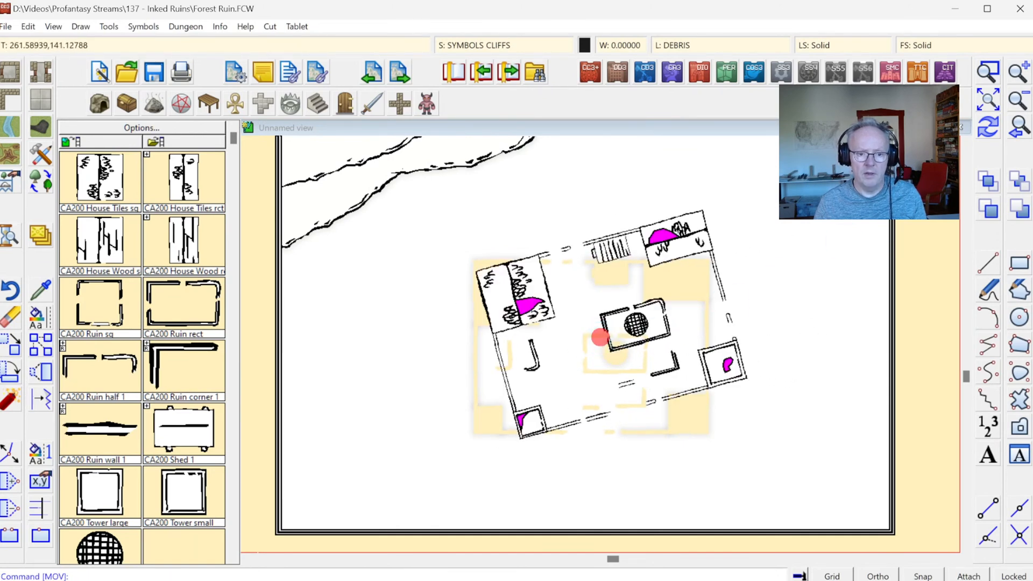
pyautogui.click(990, 131)
pyautogui.click(992, 104)
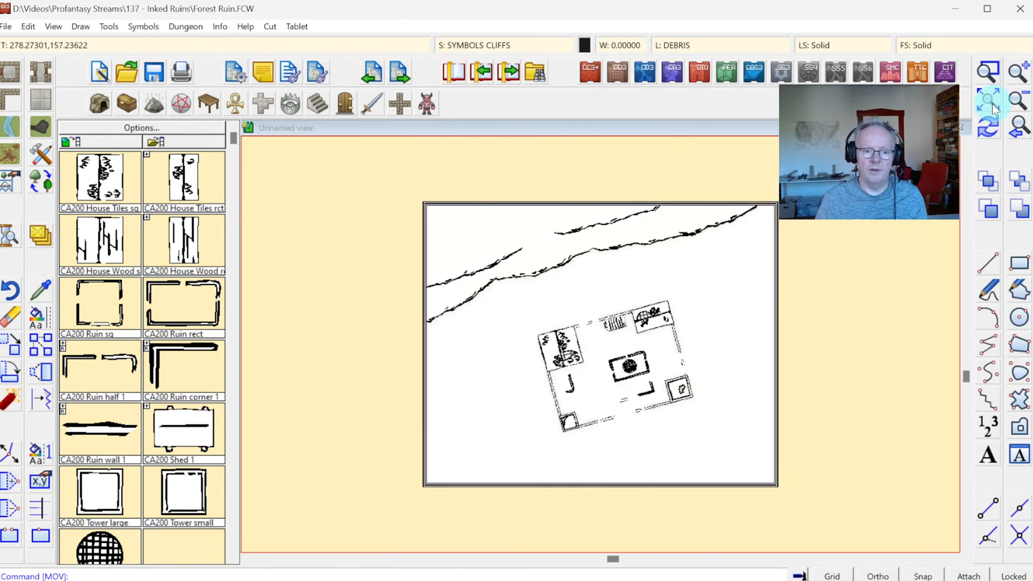
# Step: Try covering the compound's ground with a four-sided Terrain, Default Rocks polygon following its outer walls
pyautogui.click(982, 75)
pyautogui.click(401, 183)
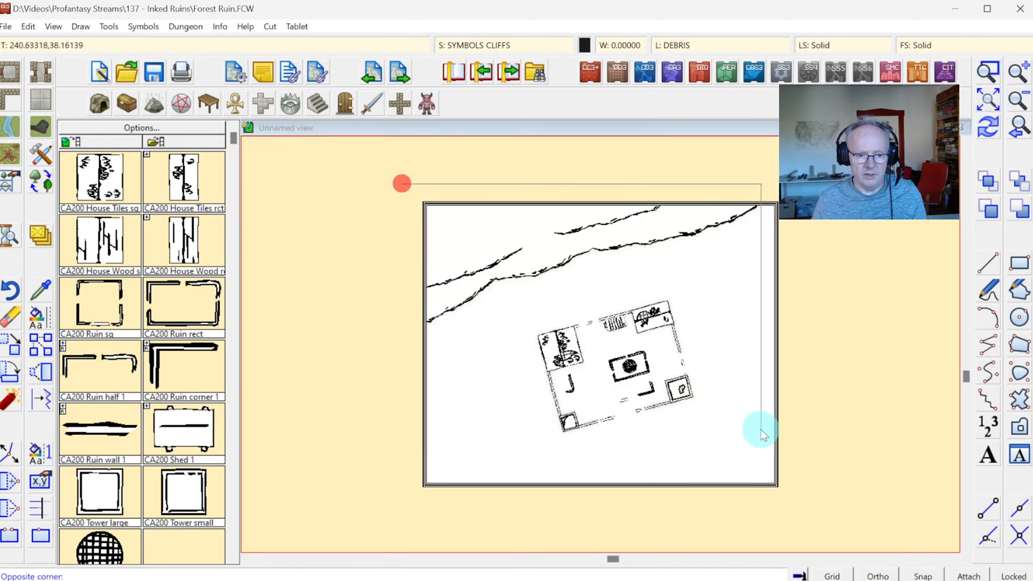
pyautogui.click(793, 489)
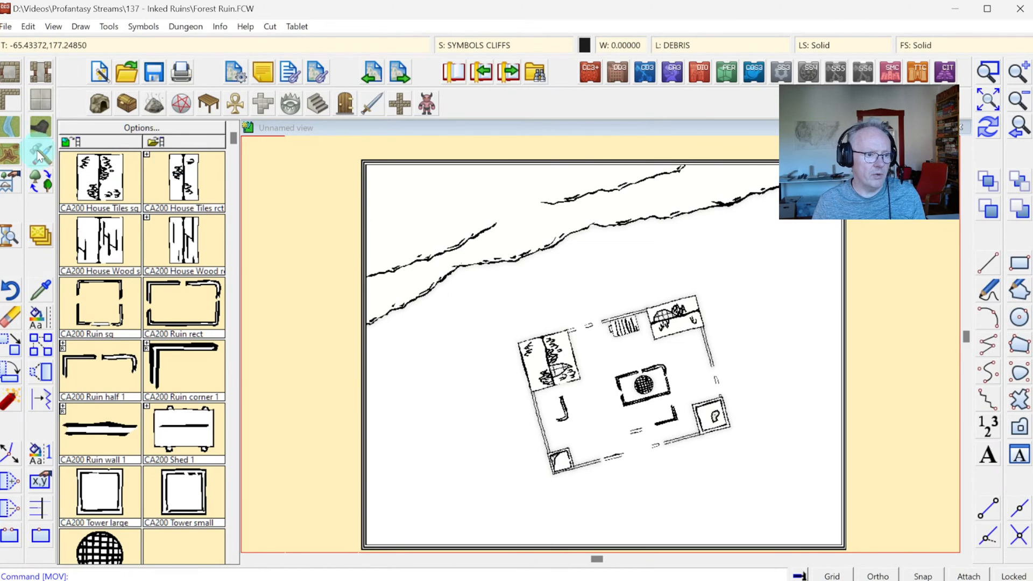
pyautogui.click(11, 156)
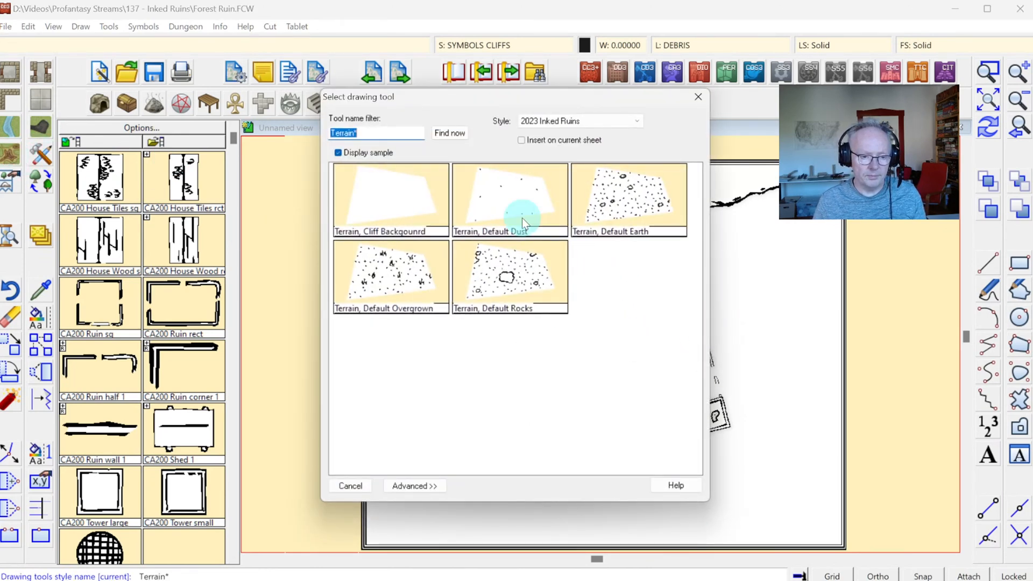
pyautogui.click(508, 274)
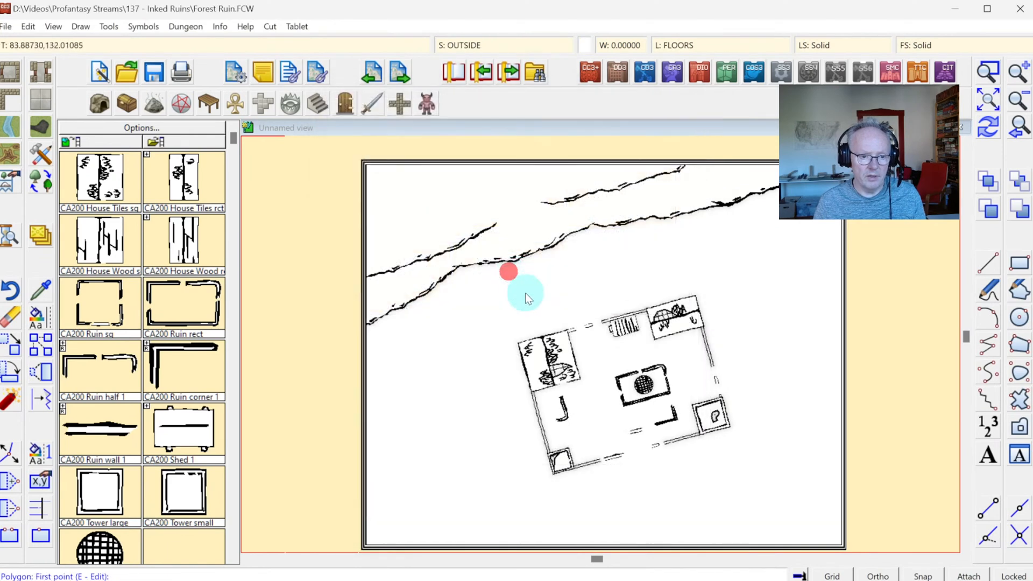
pyautogui.click(520, 345)
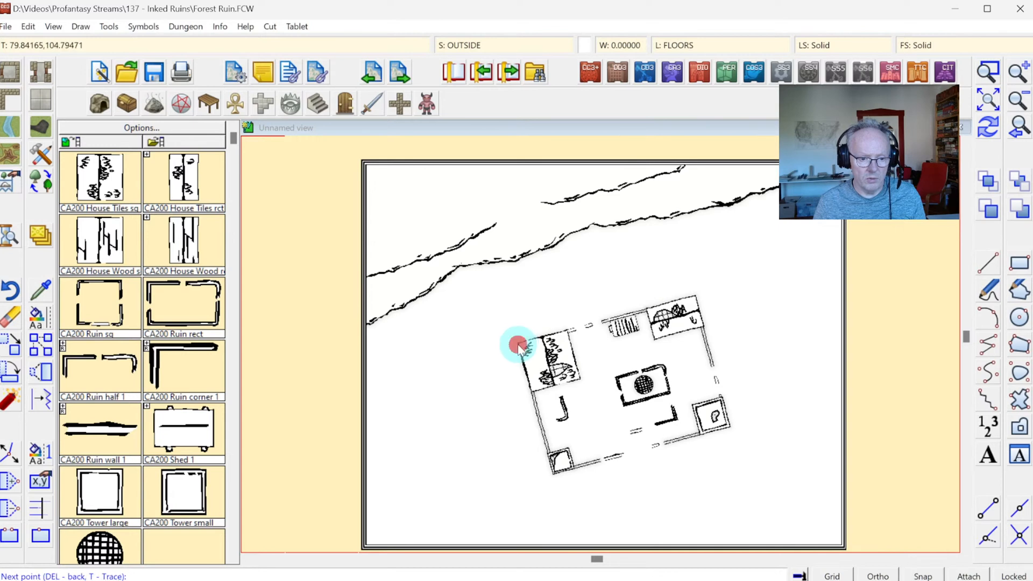
pyautogui.click(553, 472)
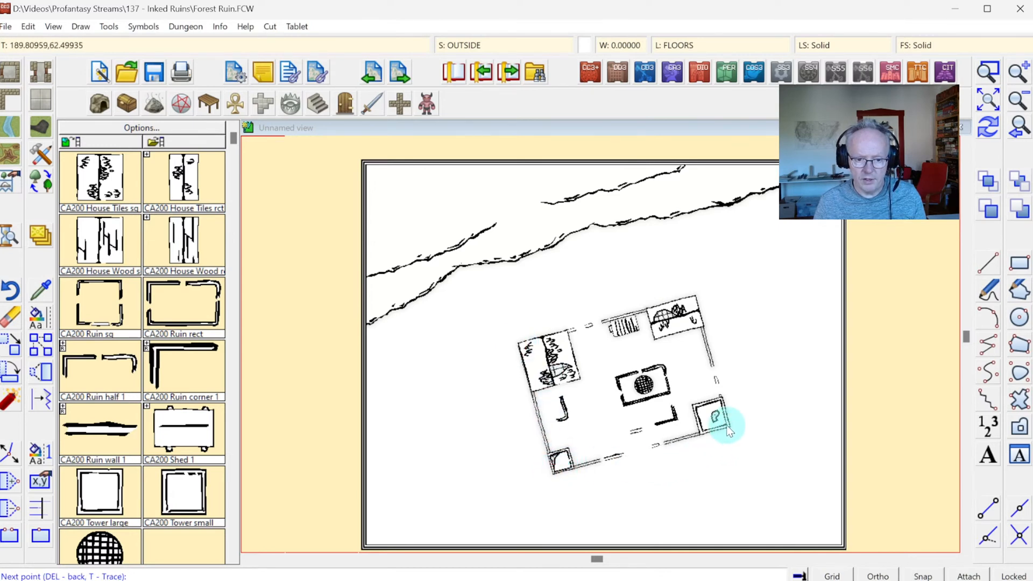
pyautogui.click(727, 425)
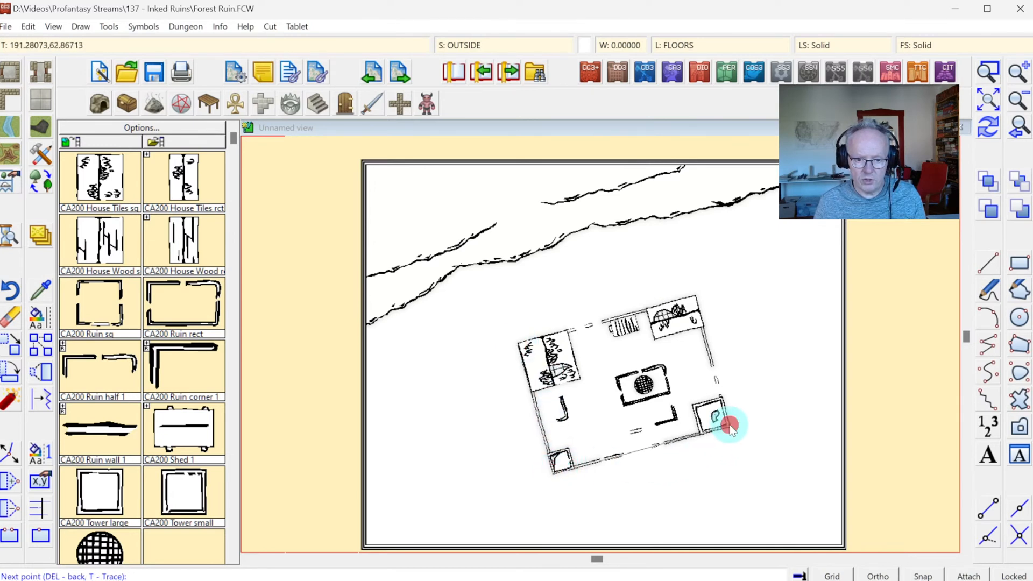
pyautogui.click(695, 296)
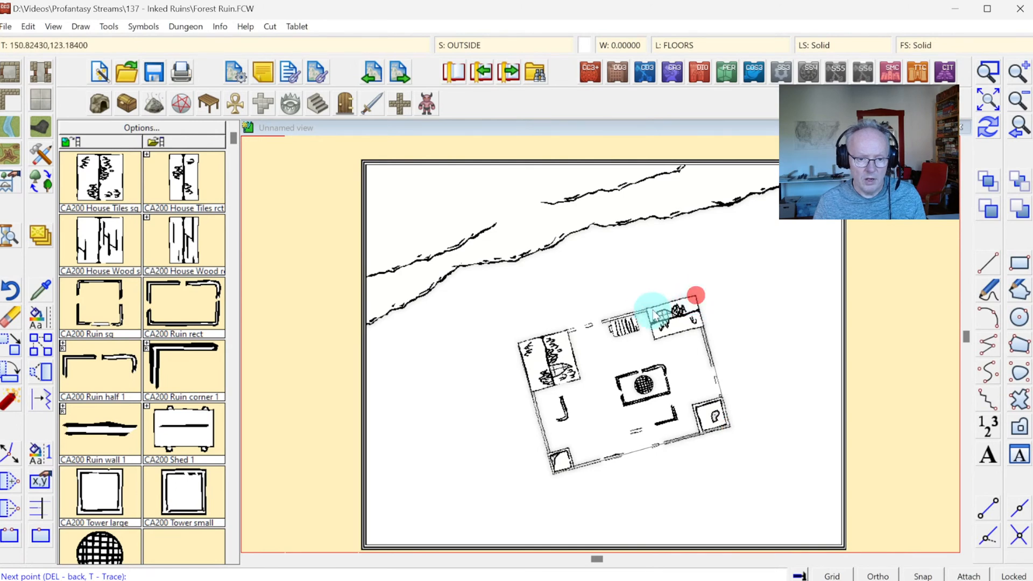
pyautogui.click(606, 323)
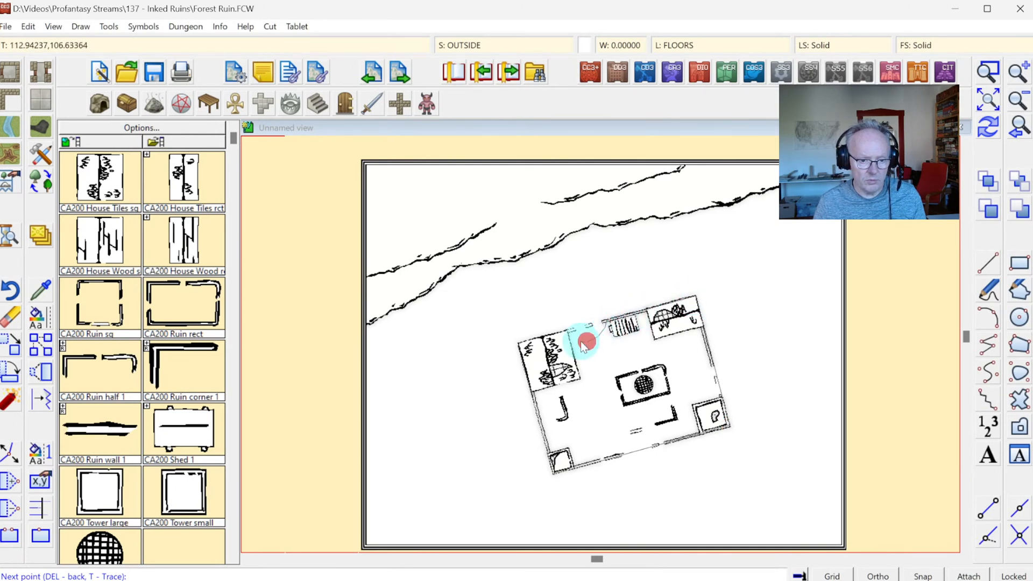
pyautogui.rightClick(567, 332)
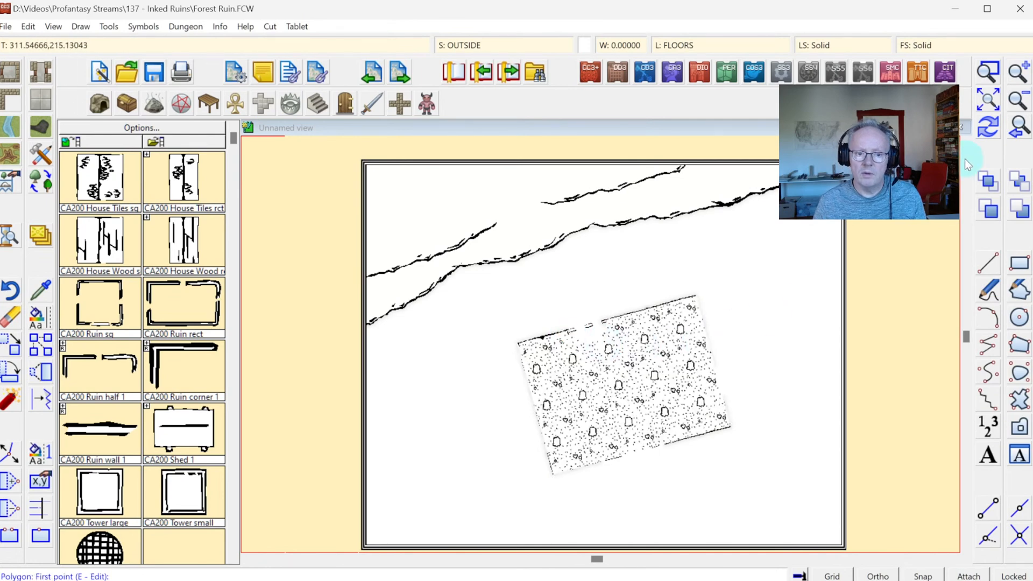
# Step: Redraw the map, check the rocky ground among the buildings up close and undo the terrain polygon
pyautogui.click(989, 130)
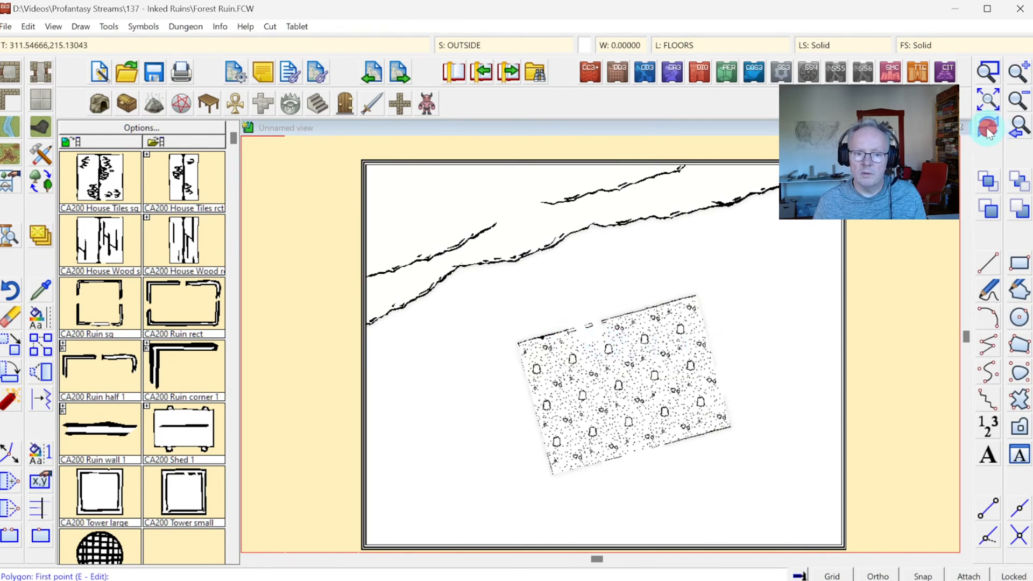
pyautogui.click(986, 71)
pyautogui.click(502, 285)
pyautogui.click(737, 455)
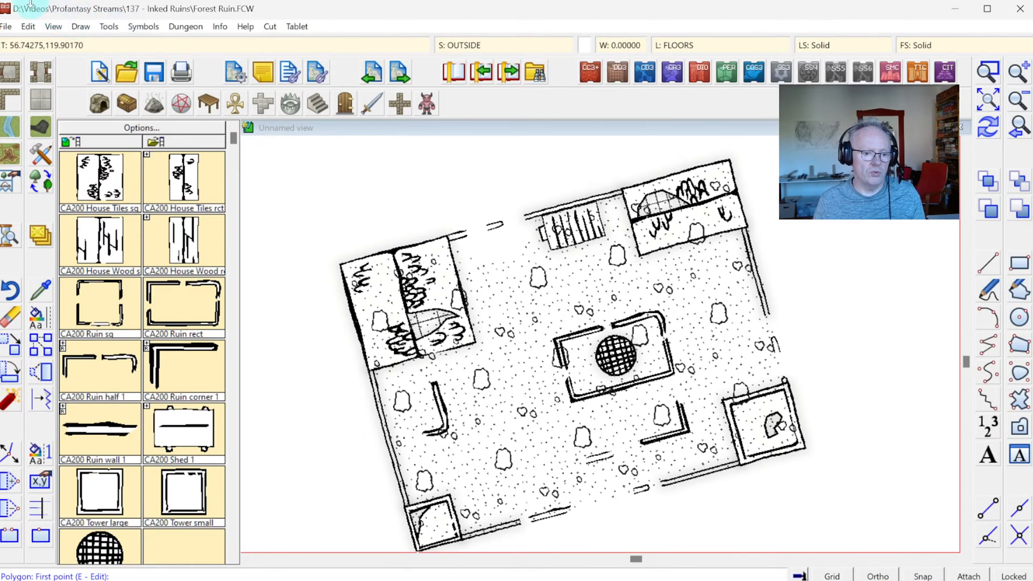
pyautogui.click(28, 26)
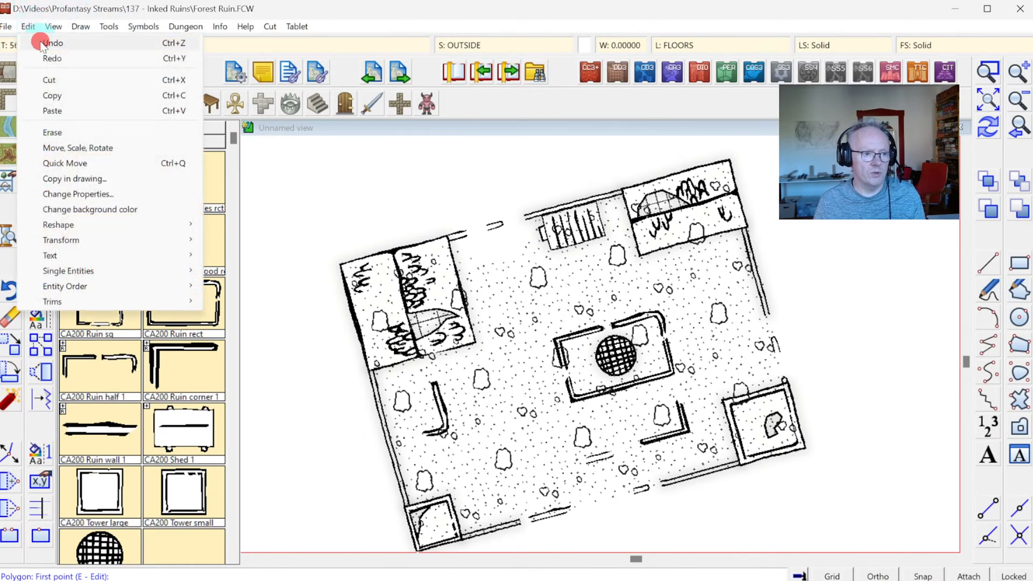
pyautogui.click(42, 43)
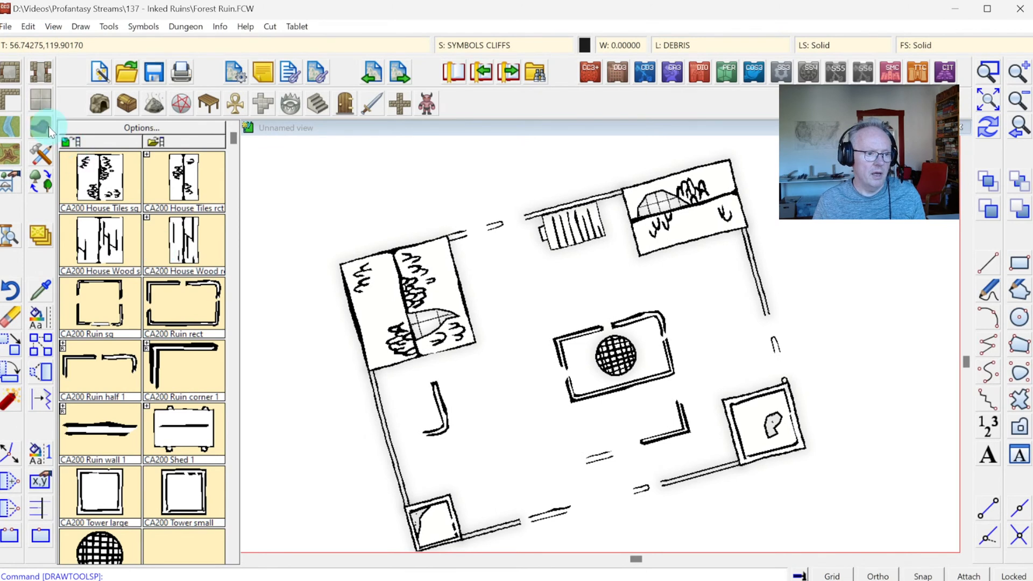
# Step: Draw a Terrain, Default Dust polygon through the compound's four outer corners and redraw the map
pyautogui.click(42, 156)
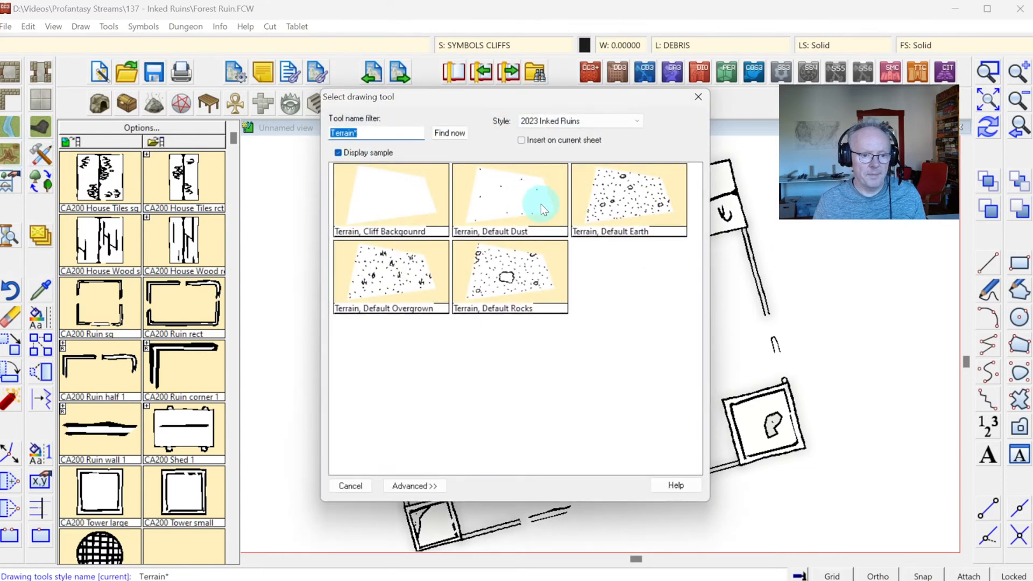
pyautogui.doubleClick(474, 205)
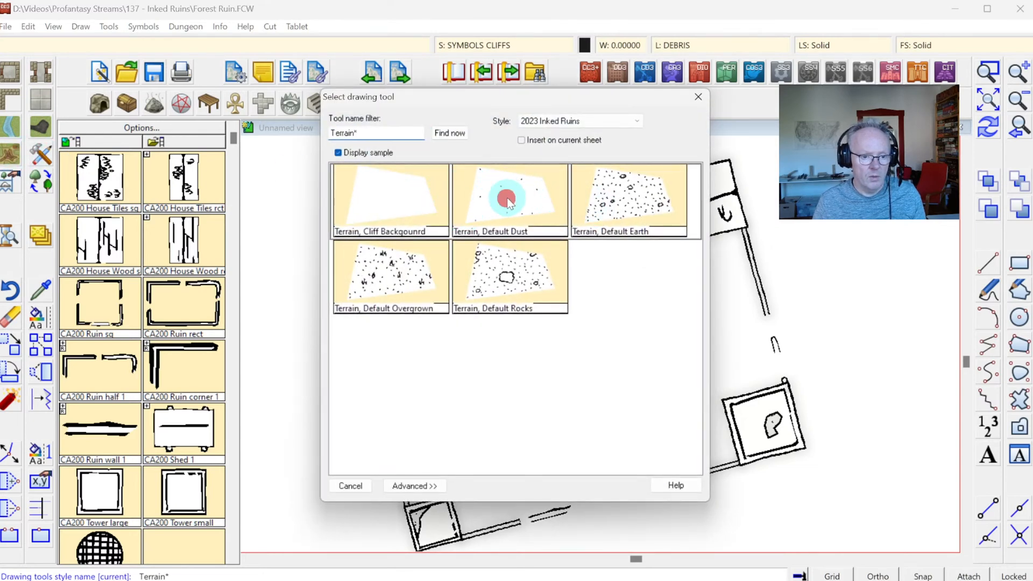
pyautogui.click(345, 268)
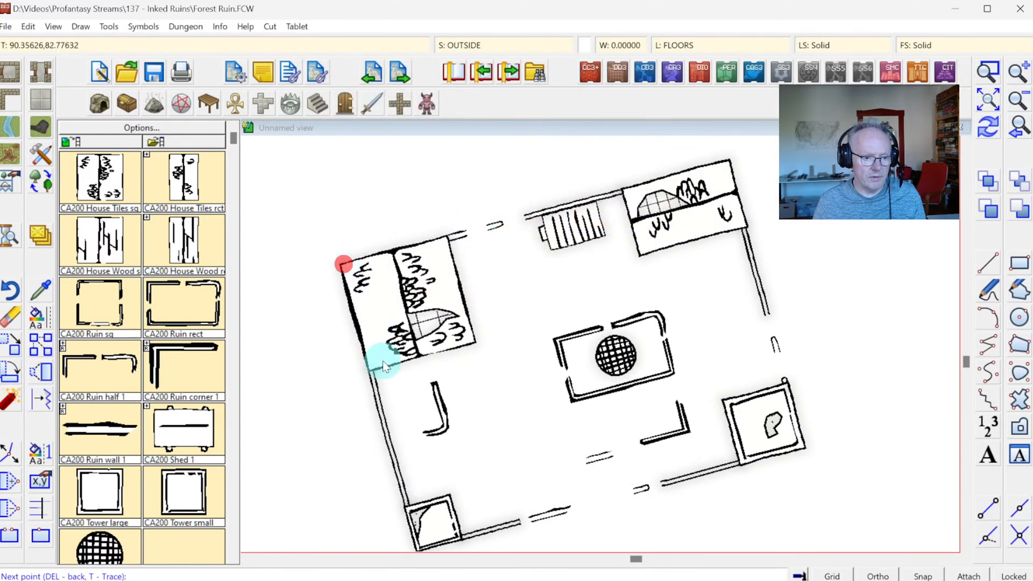
pyautogui.click(419, 548)
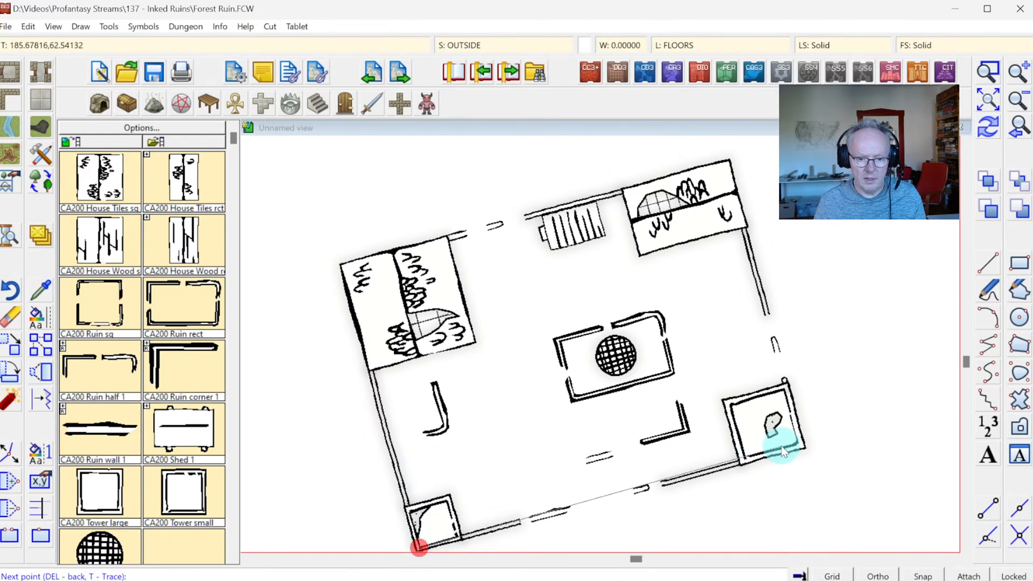
pyautogui.click(800, 445)
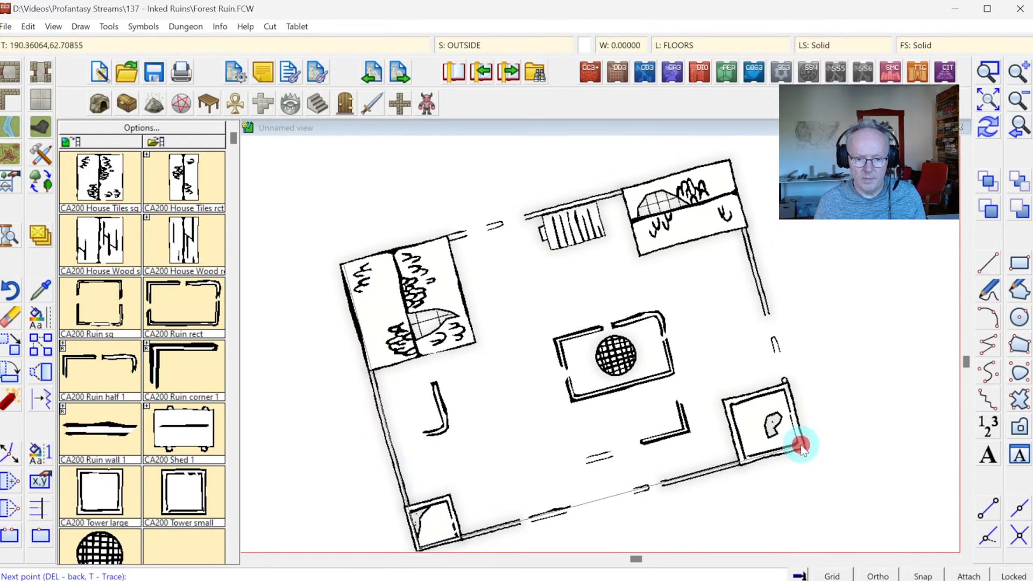
pyautogui.click(727, 161)
pyautogui.rightClick(735, 166)
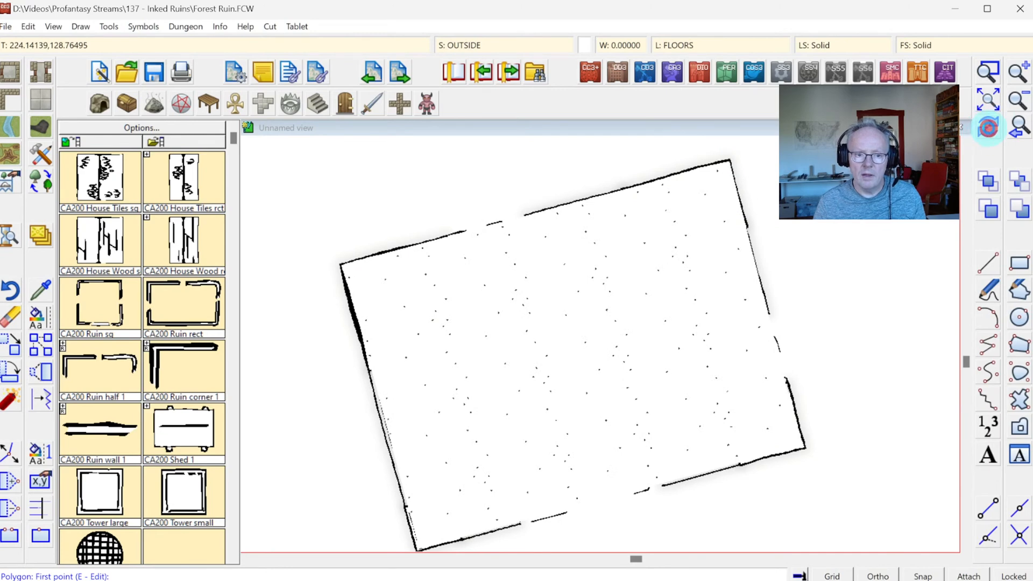
# Step: Draw an irregular Floor, Rock polygon in the courtyard between the curved western wall fragment and the central ruin
pyautogui.click(41, 155)
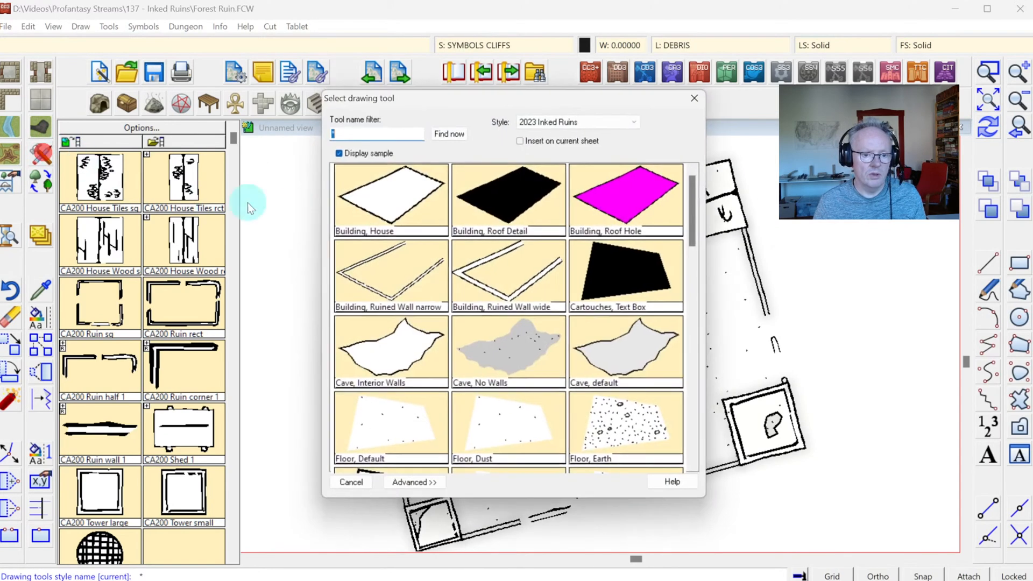
pyautogui.click(694, 378)
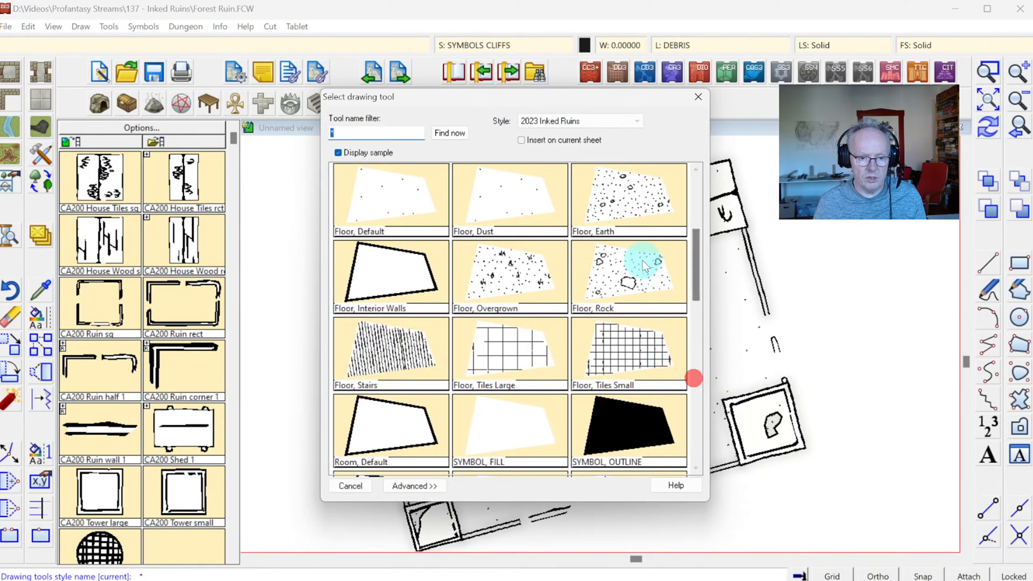
pyautogui.click(627, 273)
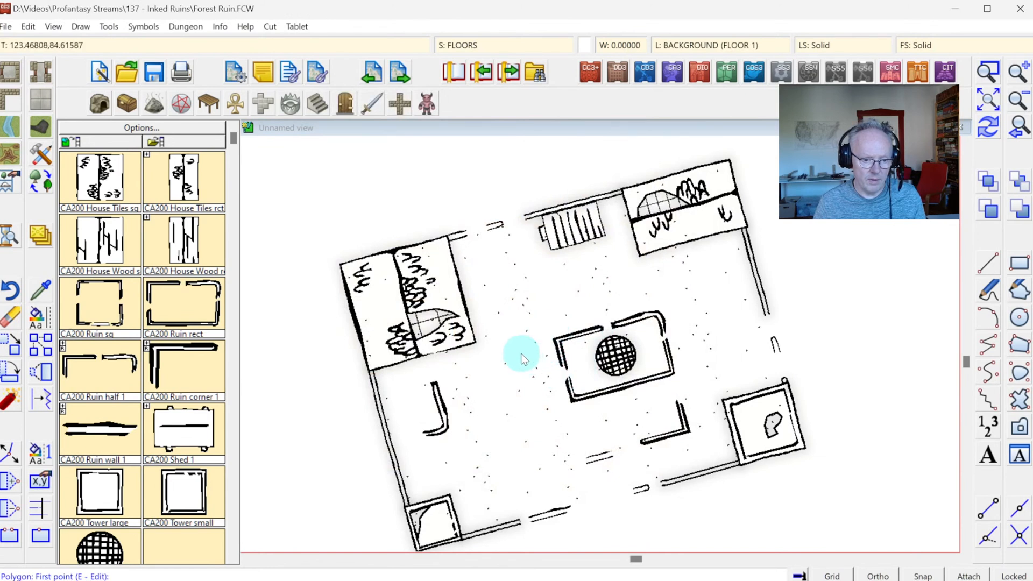
pyautogui.click(481, 360)
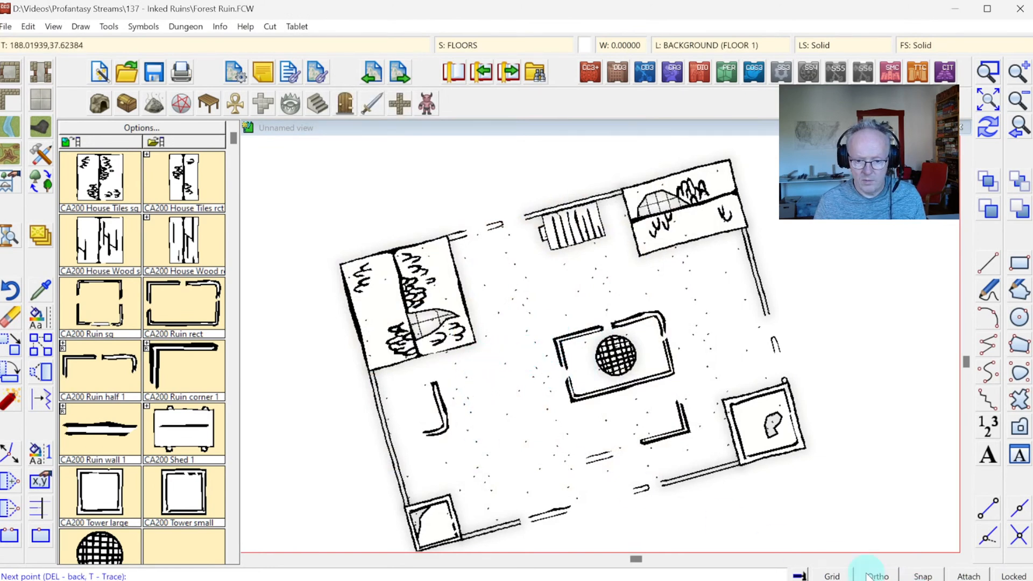
pyautogui.click(488, 412)
pyautogui.click(472, 432)
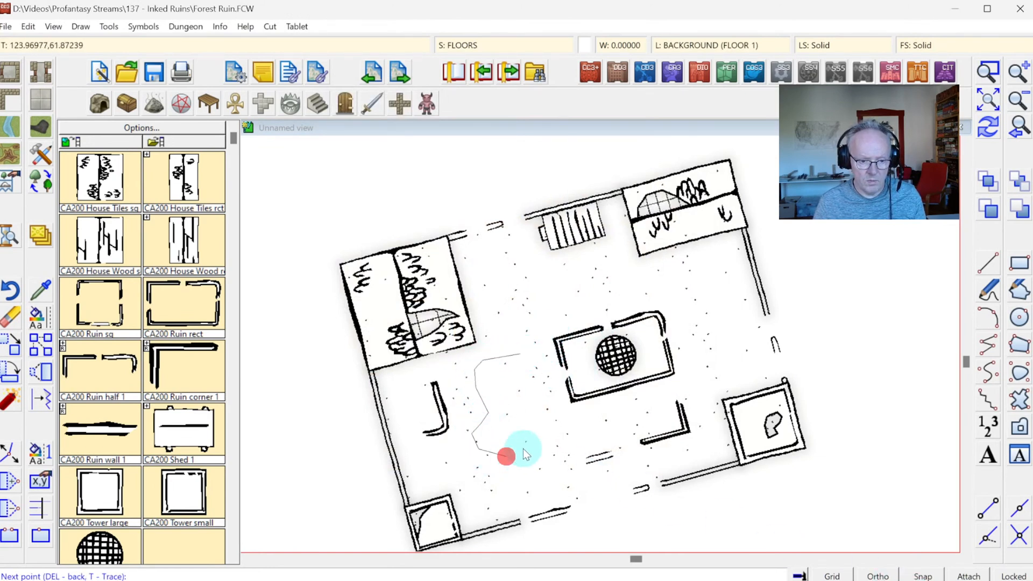
pyautogui.click(528, 444)
pyautogui.click(525, 401)
pyautogui.click(532, 361)
pyautogui.rightClick(532, 362)
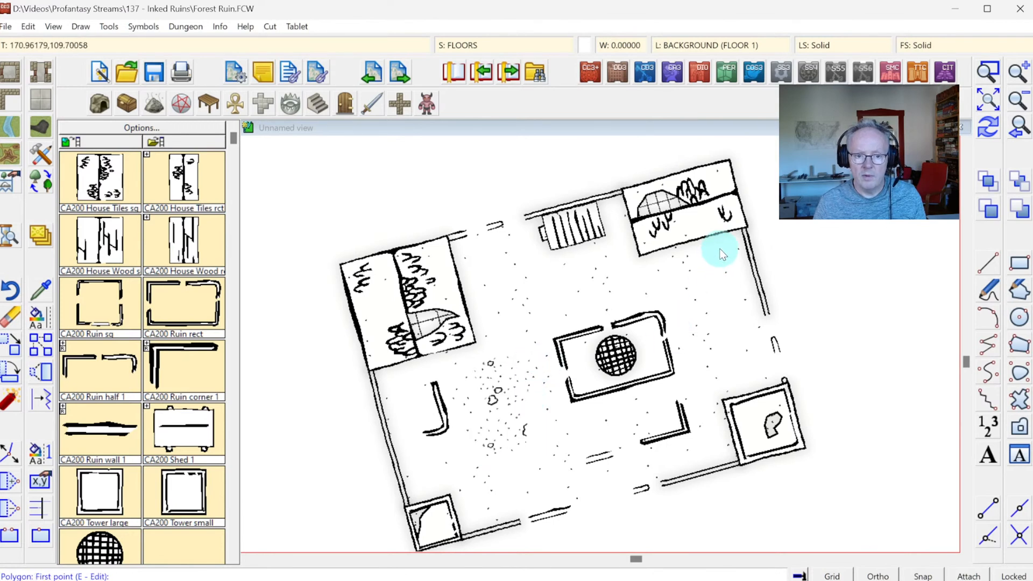
# Step: Draw an irregular Floor, Rock polygon along the compound's eastern wall, from the northeastern house to the southeastern tower
pyautogui.click(742, 226)
pyautogui.click(643, 253)
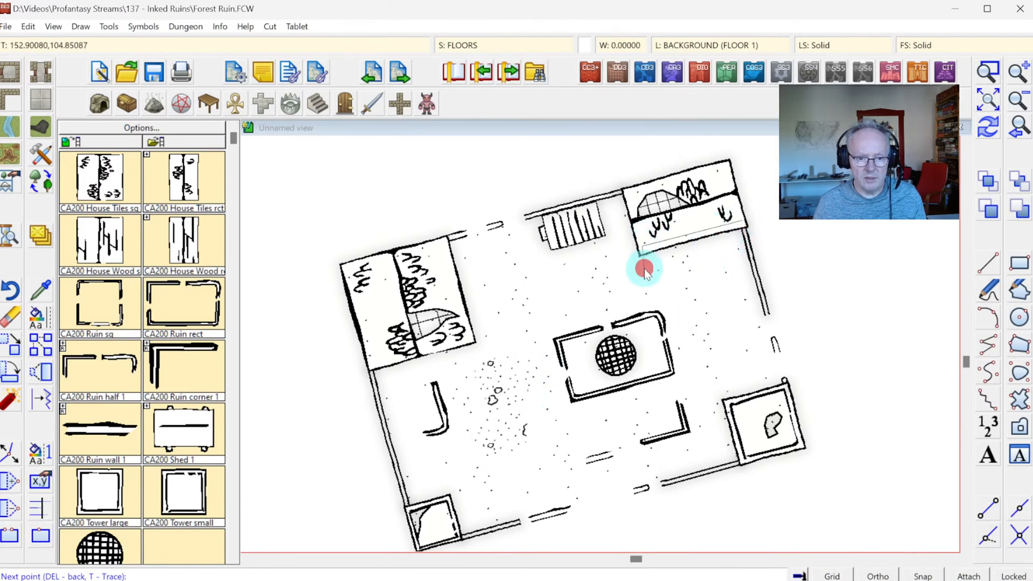
pyautogui.click(692, 305)
pyautogui.click(719, 375)
pyautogui.click(766, 379)
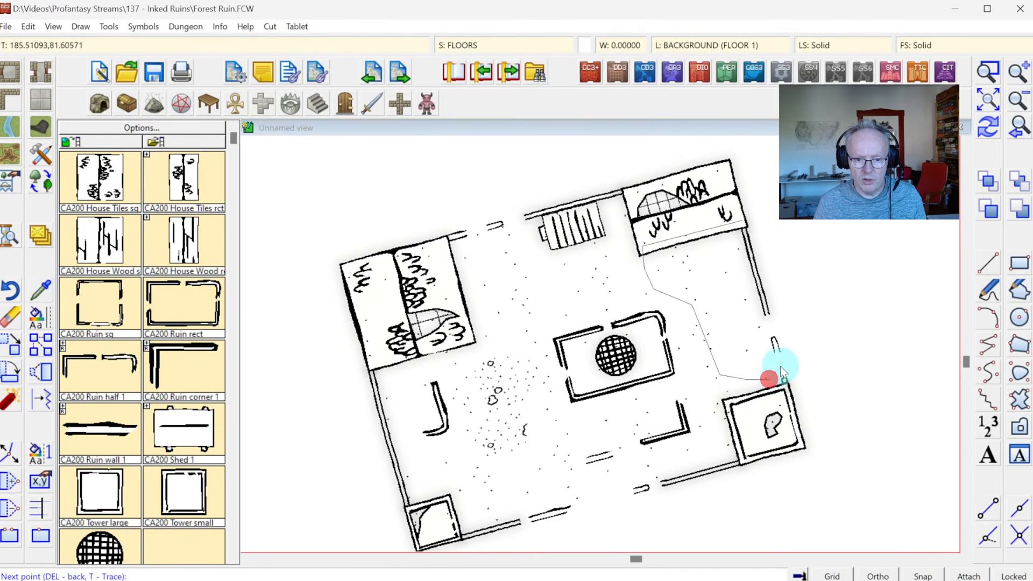
pyautogui.click(780, 366)
pyautogui.rightClick(764, 254)
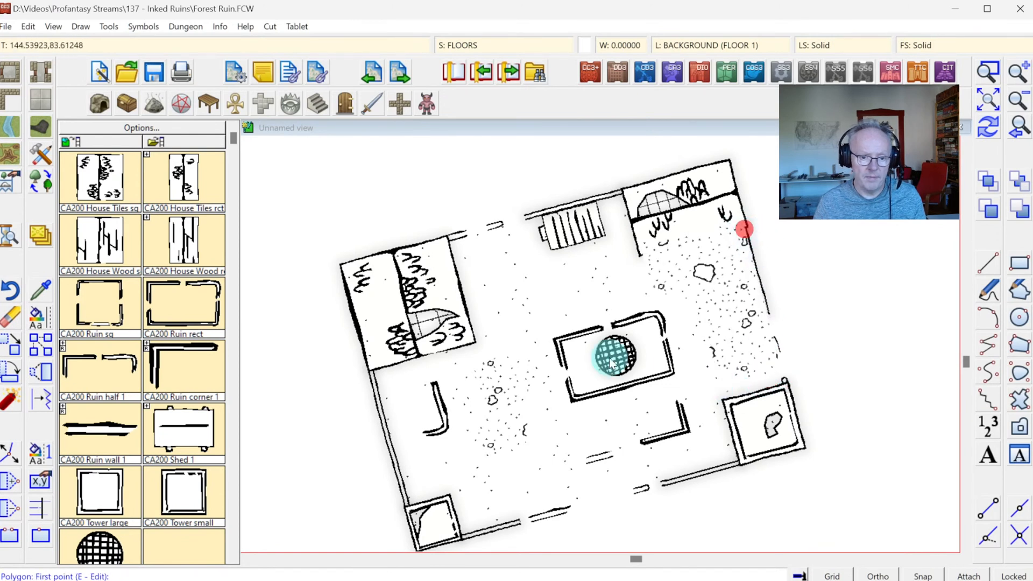
# Step: Draw an irregular Floor, Rock polygon along the southern wall, around the short wall fragment and below the central ruin
pyautogui.click(599, 430)
pyautogui.click(557, 444)
pyautogui.click(555, 469)
pyautogui.click(592, 487)
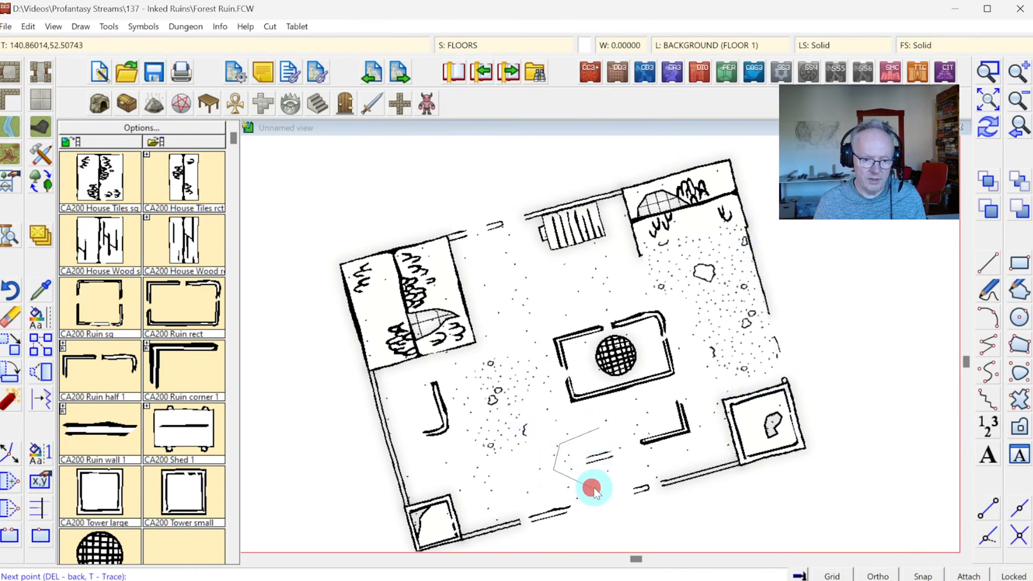
pyautogui.click(658, 477)
pyautogui.click(694, 467)
pyautogui.click(675, 437)
pyautogui.rightClick(638, 418)
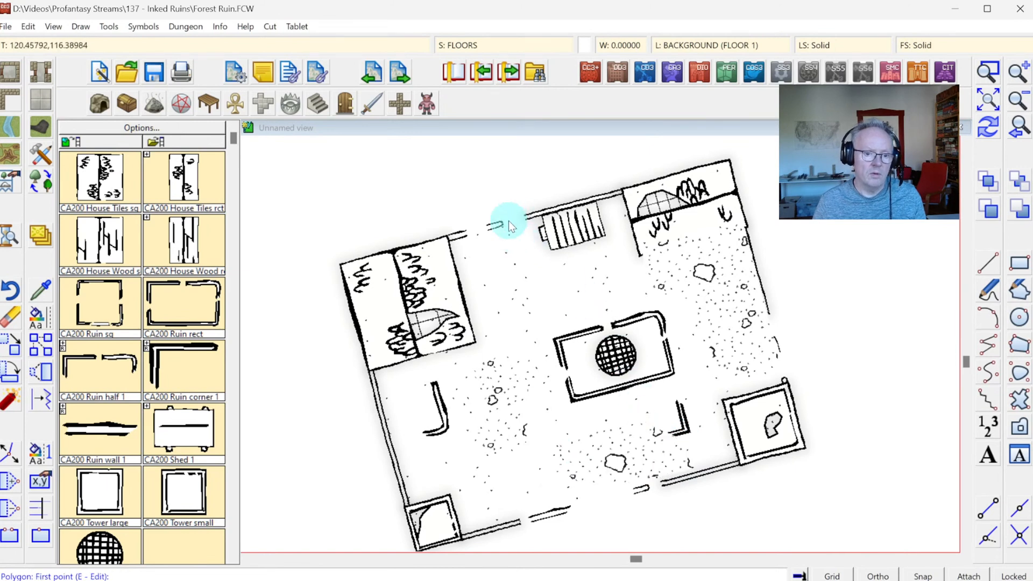
# Step: Draw an irregular Floor, Rock polygon overlapping the eastern side of the large northwestern house
pyautogui.click(486, 278)
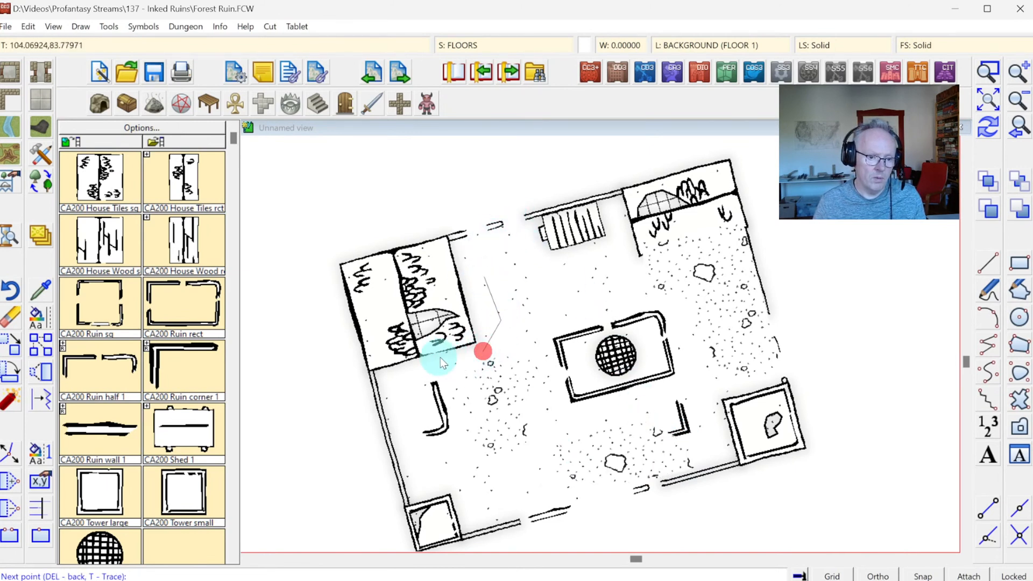
pyautogui.click(413, 384)
pyautogui.click(392, 362)
pyautogui.click(392, 305)
pyautogui.click(440, 279)
pyautogui.rightClick(479, 271)
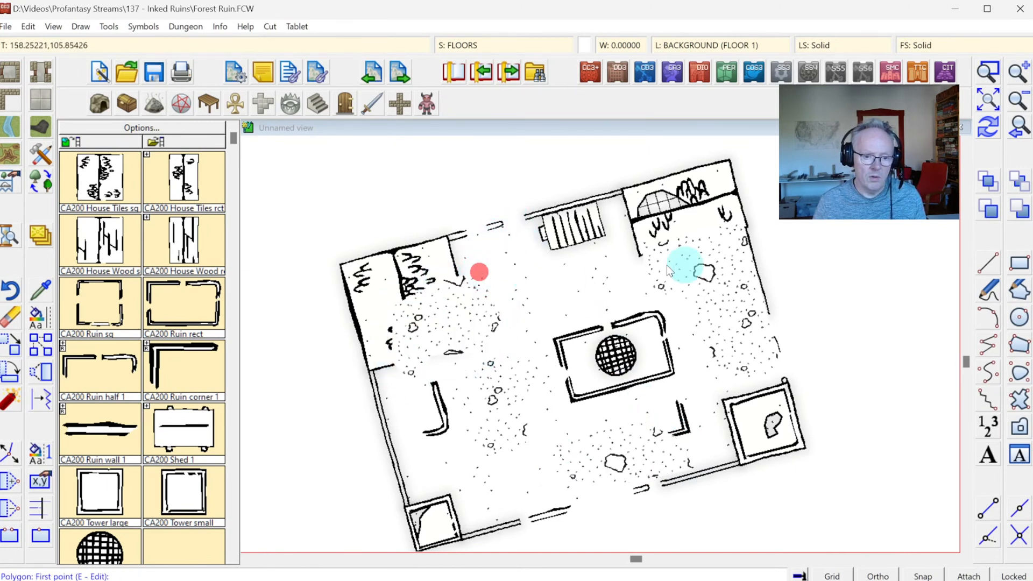
# Step: Redraw the map, bring the whole sheet into view and reload the recent drawing Forest Ruin.FCW
pyautogui.click(995, 135)
pyautogui.click(972, 86)
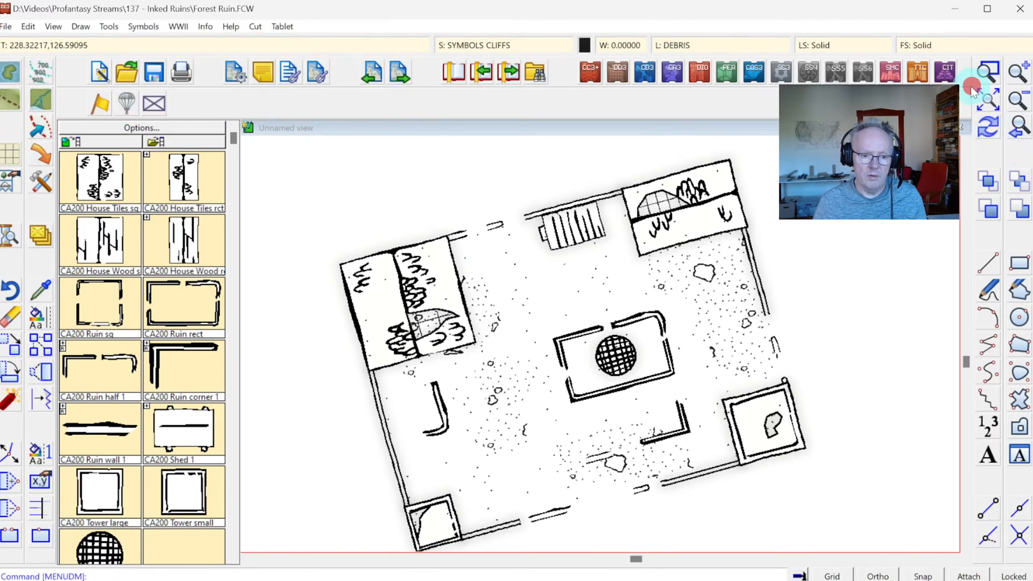
pyautogui.click(989, 102)
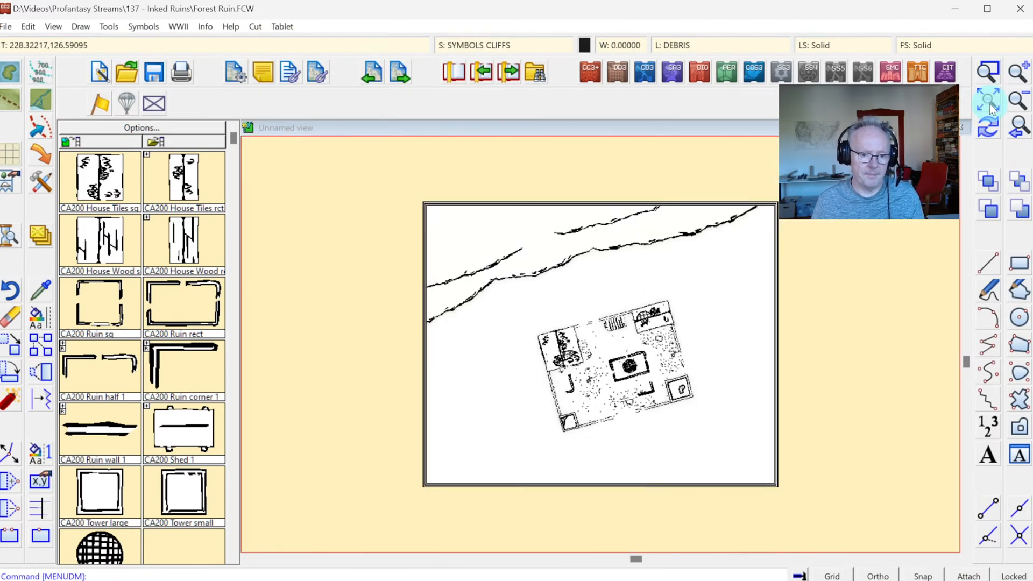
pyautogui.click(986, 78)
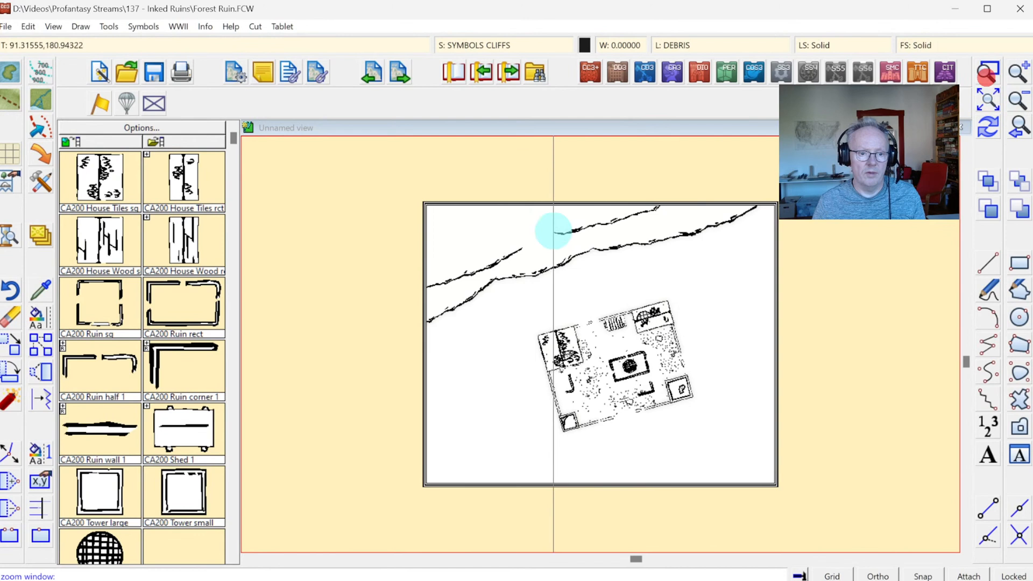
pyautogui.click(406, 182)
pyautogui.click(783, 506)
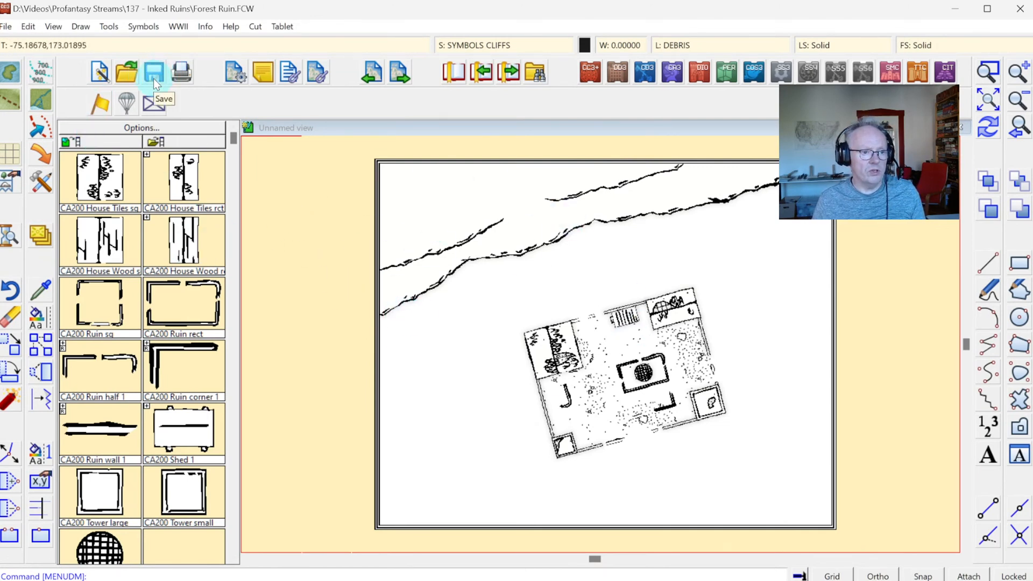
pyautogui.click(6, 26)
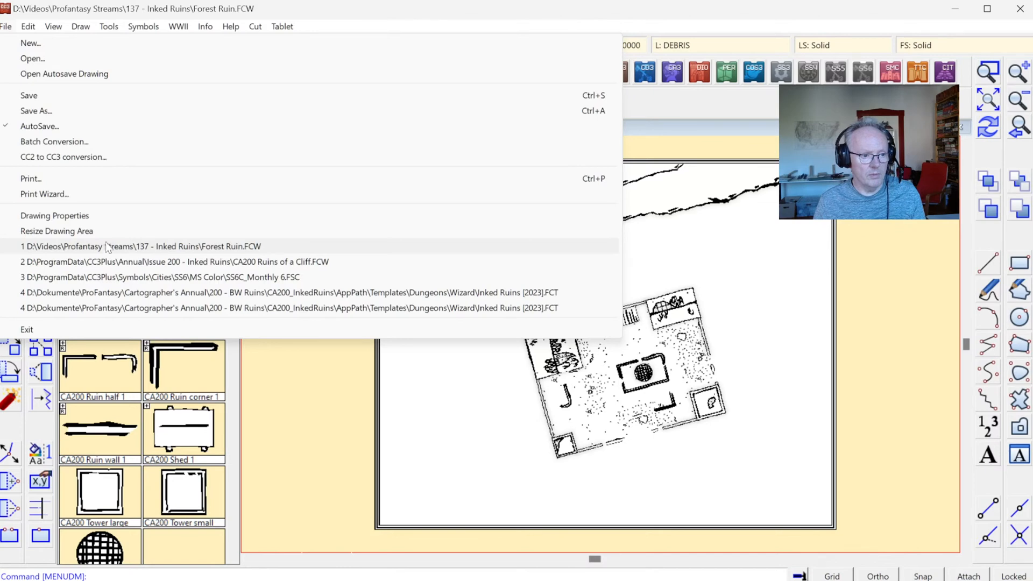
pyautogui.click(189, 246)
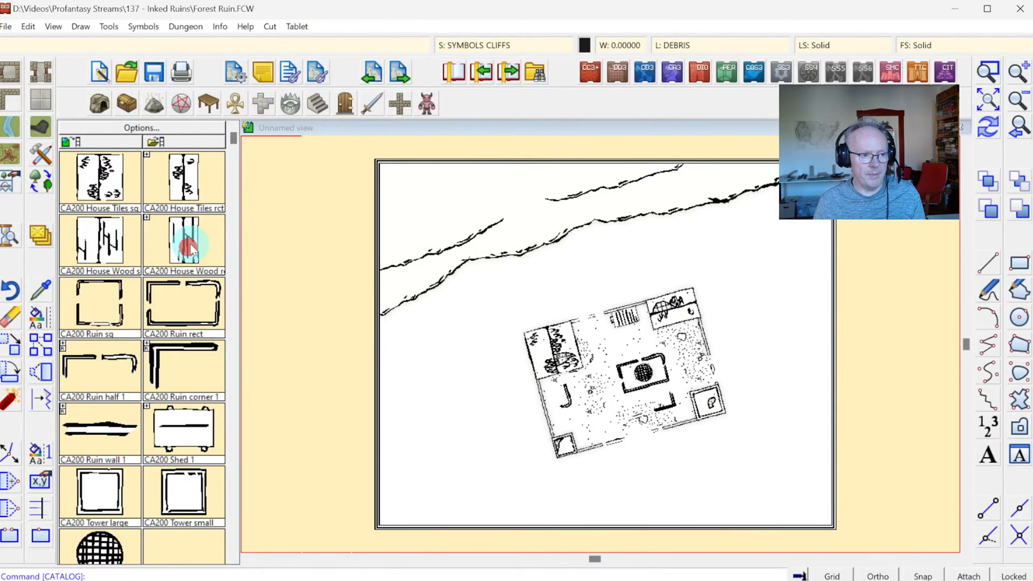
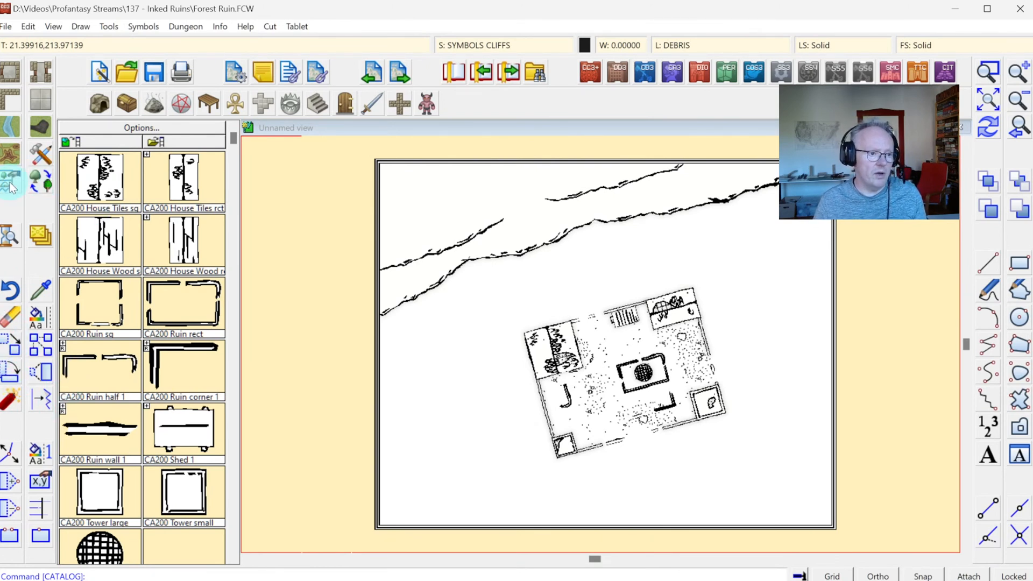
# Step: Draw two speckled ground polygons, one over the map's northwest corner and one on the western ledge between the two cliff lines
pyautogui.click(37, 156)
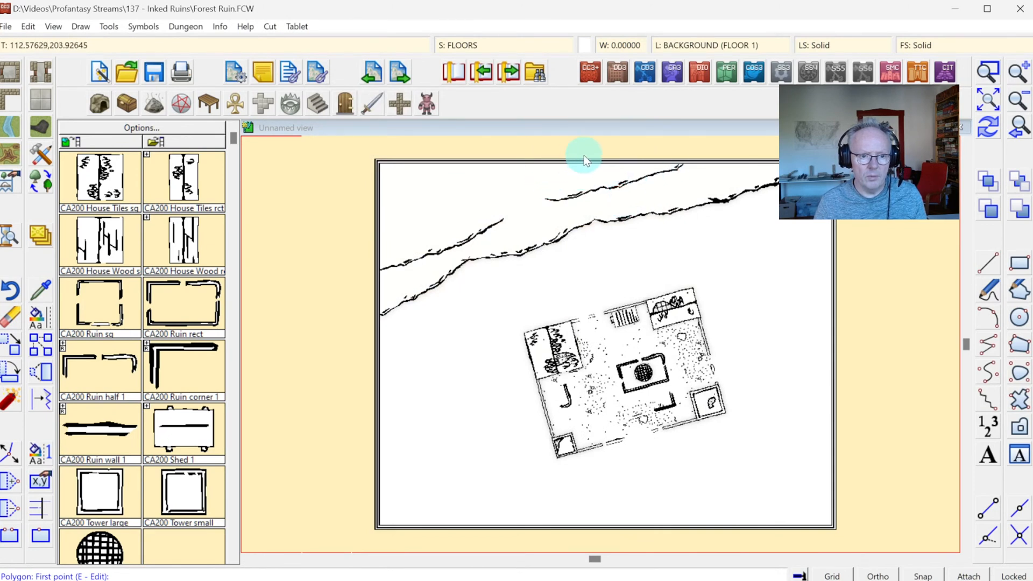
pyautogui.moveTo(585, 163)
pyautogui.mouseDown()
pyautogui.moveTo(544, 191)
pyautogui.moveTo(557, 223)
pyautogui.moveTo(539, 247)
pyautogui.moveTo(513, 245)
pyautogui.moveTo(505, 222)
pyautogui.moveTo(486, 213)
pyautogui.moveTo(405, 241)
pyautogui.moveTo(367, 234)
pyautogui.mouseUp()
pyautogui.click(353, 152)
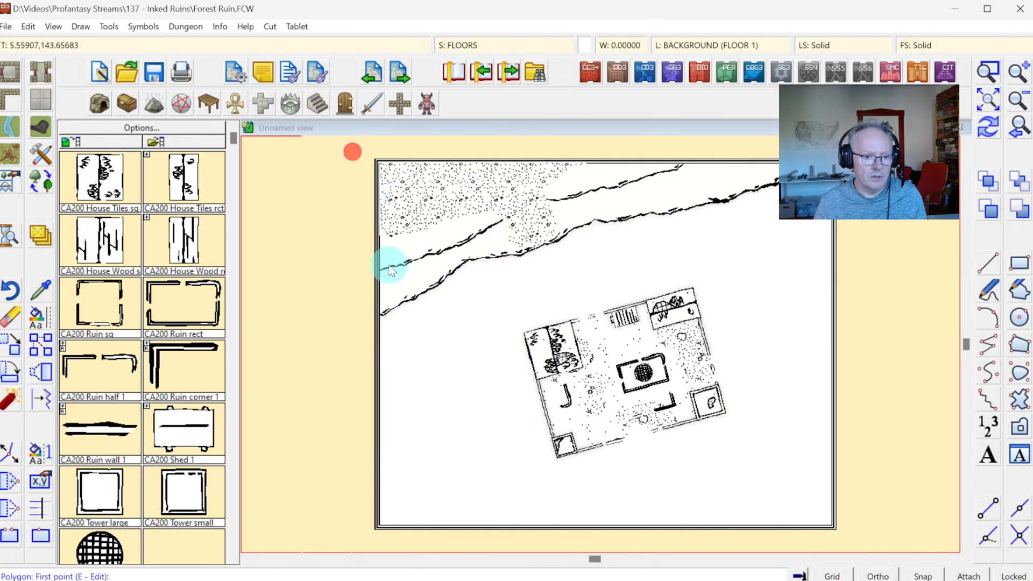
pyautogui.moveTo(376, 276)
pyautogui.mouseDown()
pyautogui.moveTo(450, 261)
pyautogui.moveTo(368, 321)
pyautogui.mouseUp()
pyautogui.click(368, 316)
pyautogui.rightClick(368, 317)
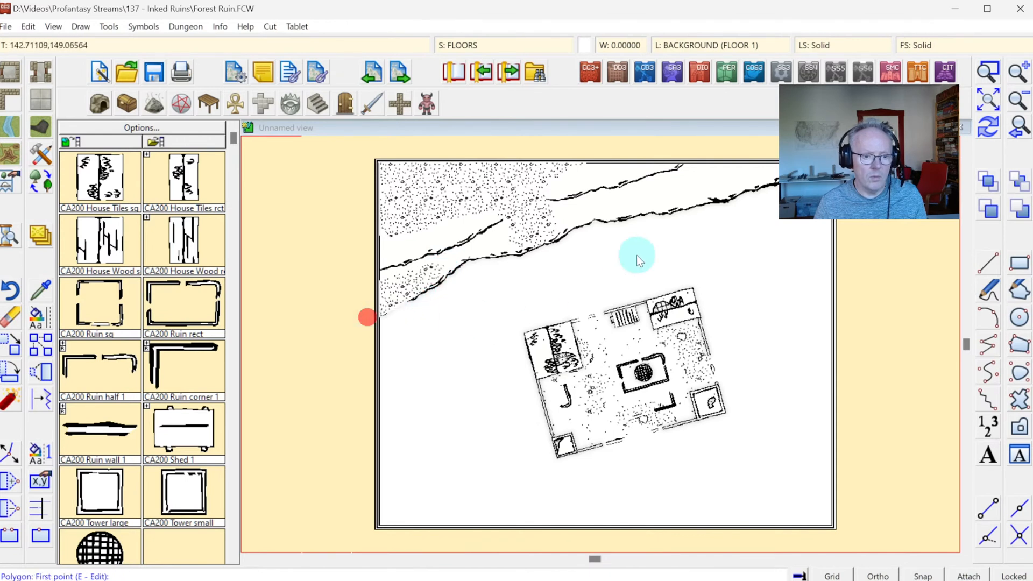
# Step: Draw another speckled ground polygon between the two cliff lines in the east, reaching the map's northern edge
pyautogui.click(599, 198)
pyautogui.click(630, 194)
pyautogui.click(670, 189)
pyautogui.click(705, 157)
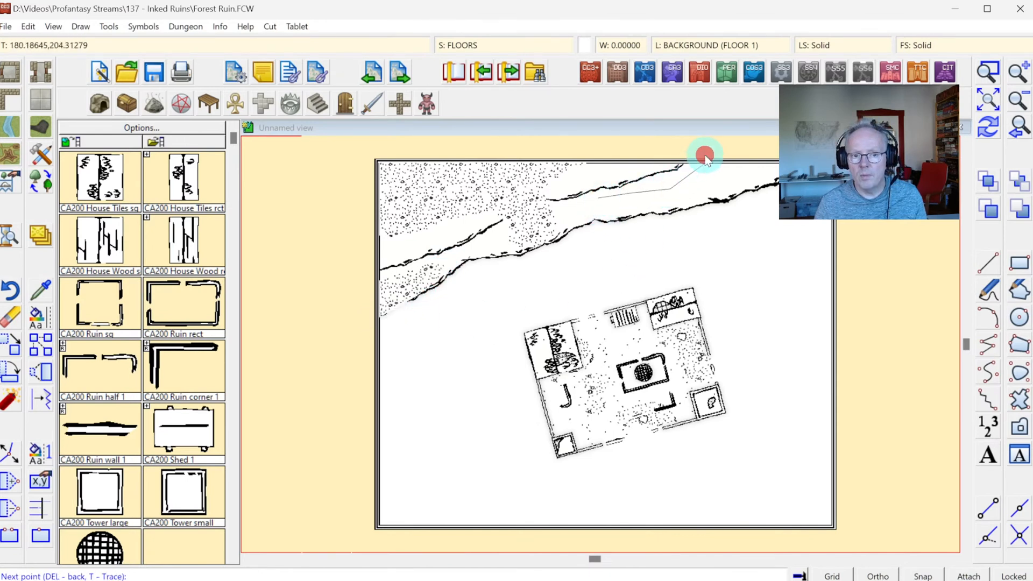
pyautogui.click(823, 155)
pyautogui.click(737, 185)
pyautogui.click(653, 212)
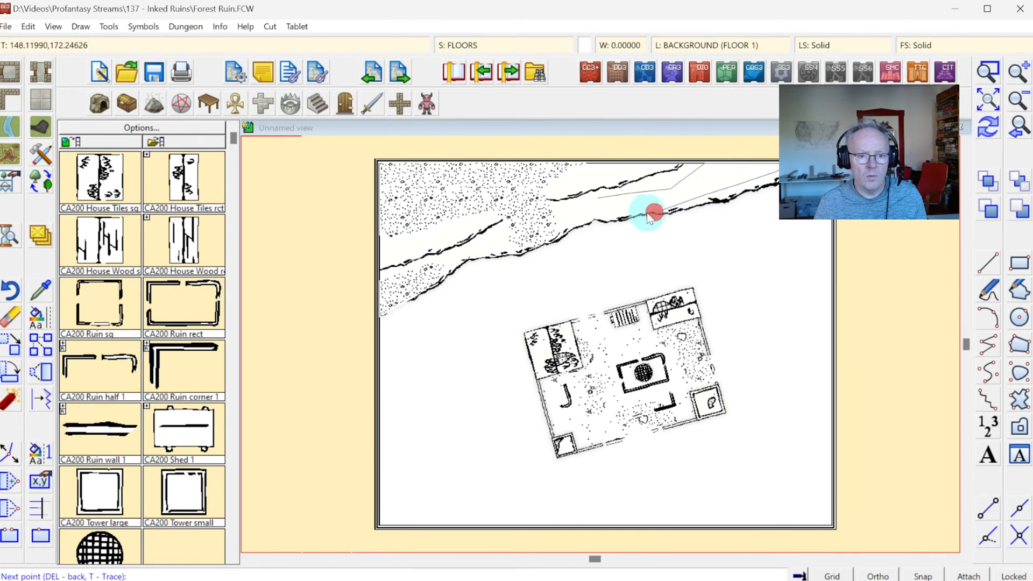
pyautogui.click(597, 216)
pyautogui.rightClick(596, 210)
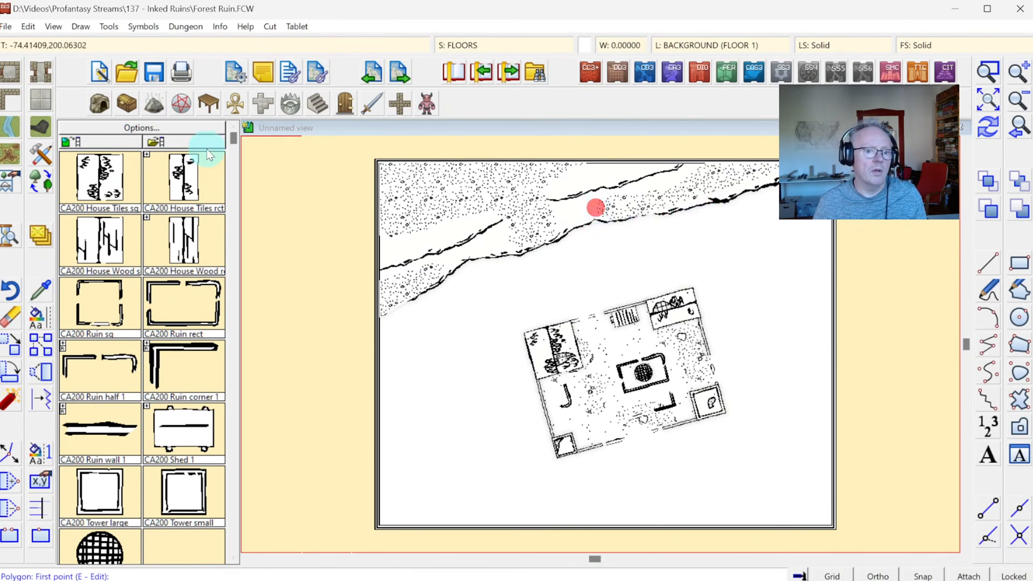
# Step: Switch to the rocky floor drawing tool and draw a polygon at the map's western edge, above the upper cliff
pyautogui.click(46, 157)
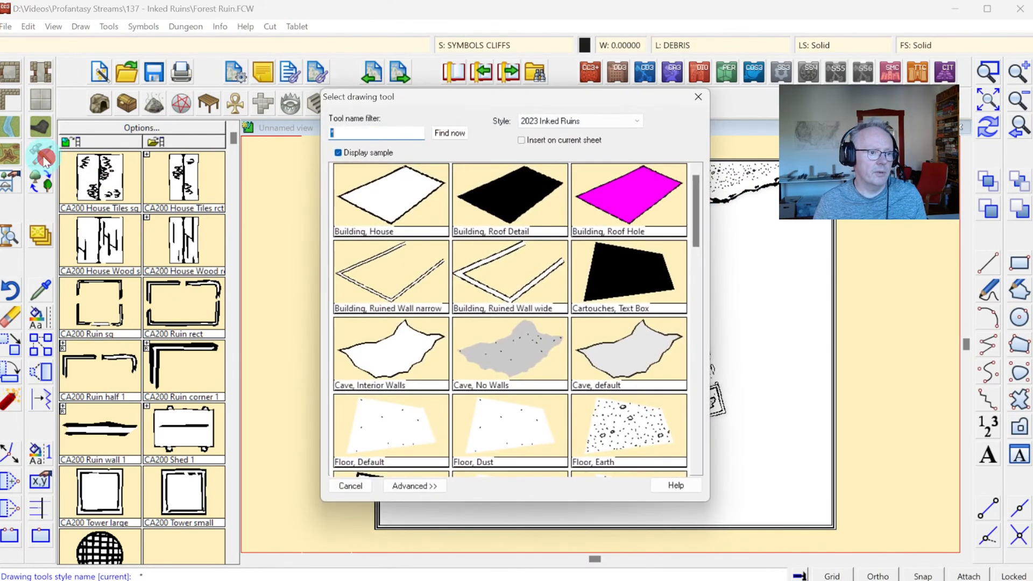
pyautogui.moveTo(697, 216); pyautogui.dragTo(709, 254)
pyautogui.doubleClick(645, 355)
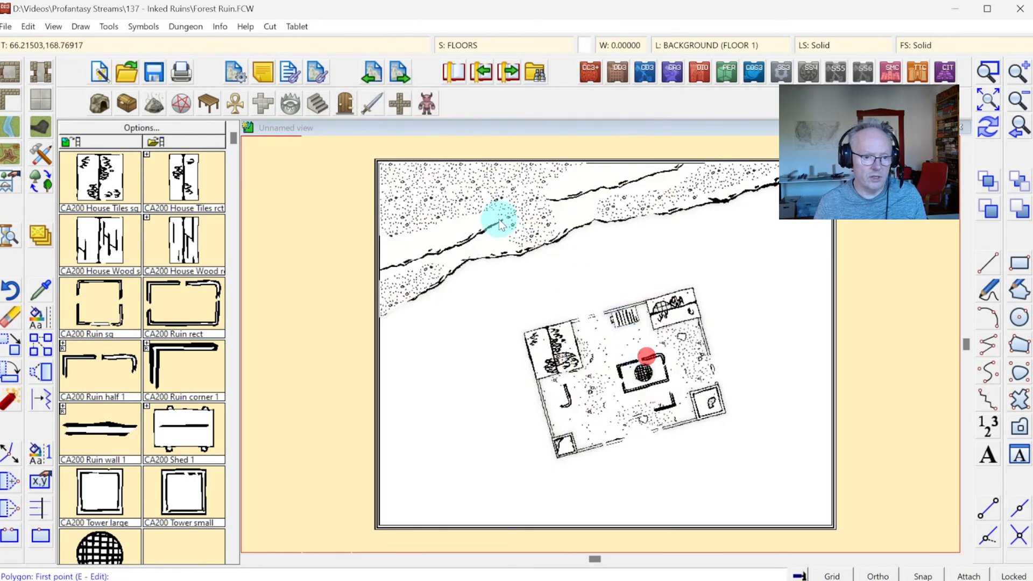
pyautogui.click(397, 258)
pyautogui.click(429, 242)
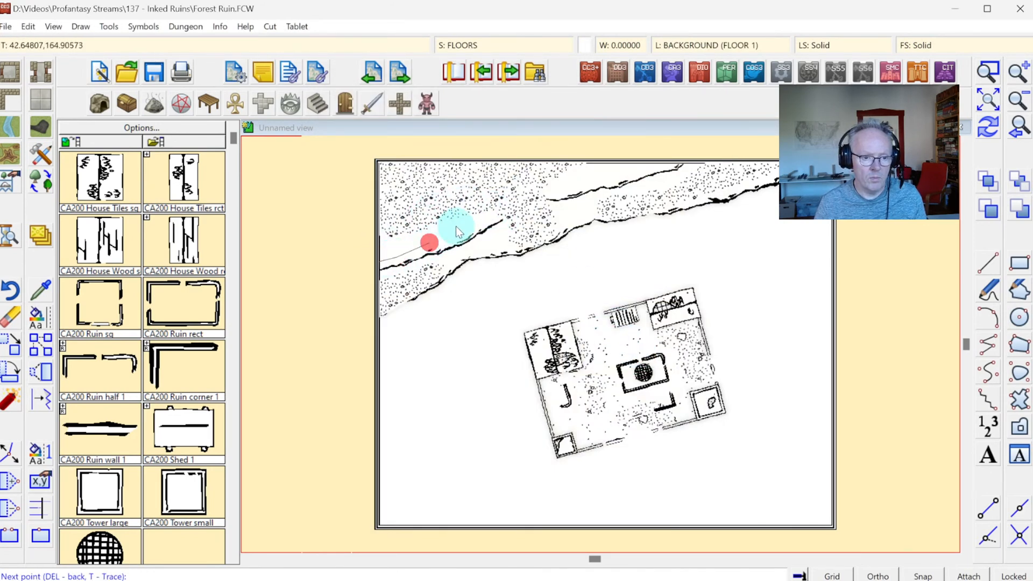
pyautogui.click(460, 222)
pyautogui.click(447, 207)
pyautogui.click(366, 194)
pyautogui.rightClick(366, 194)
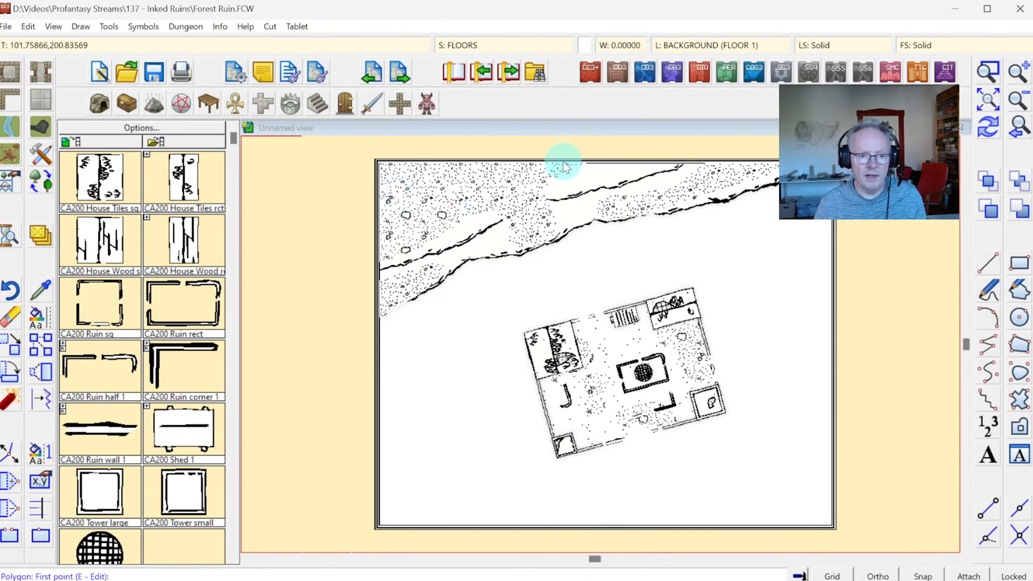
# Step: Draw a rocky floor polygon at the map's northern edge, just above the eastern part of the upper cliff
pyautogui.click(561, 151)
pyautogui.click(559, 170)
pyautogui.click(576, 180)
pyautogui.click(610, 176)
pyautogui.click(629, 155)
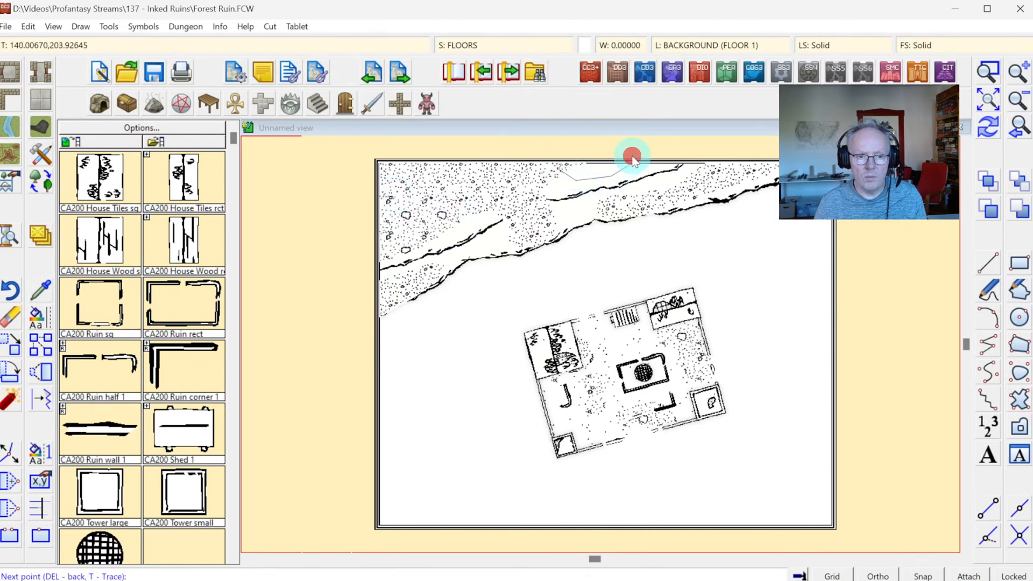
pyautogui.rightClick(629, 155)
# Step: Draw a rocky floor polygon between the eastern stretches of the two cliff lines, up to the map's northern edge
pyautogui.click(707, 156)
pyautogui.click(683, 172)
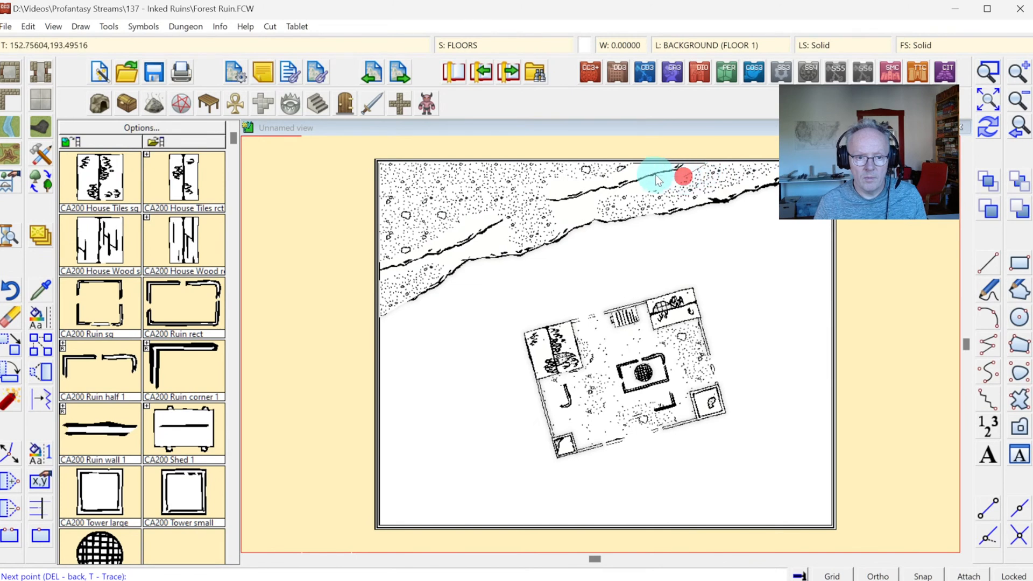
pyautogui.click(651, 173)
pyautogui.click(618, 182)
pyautogui.click(654, 200)
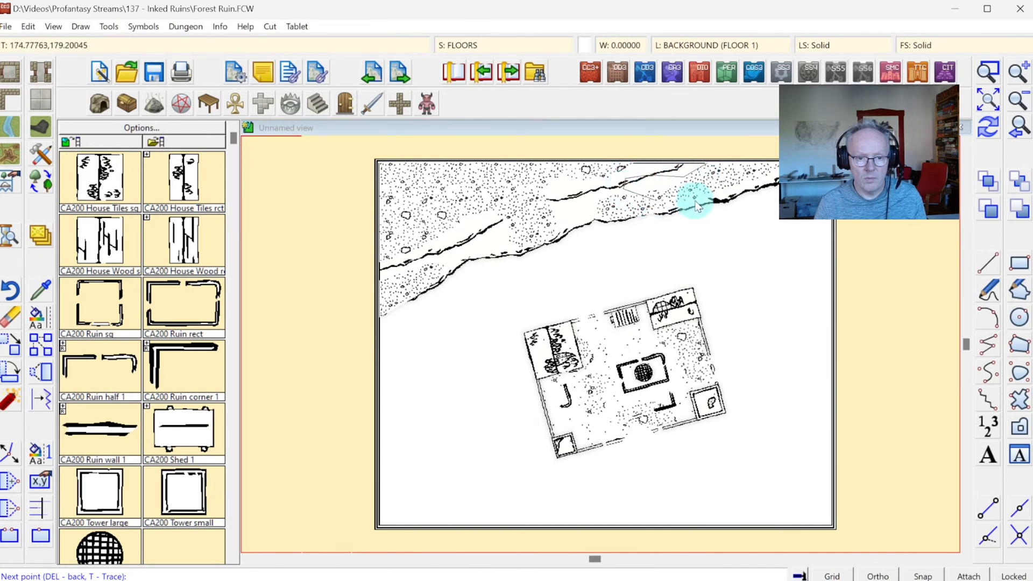
pyautogui.click(733, 184)
pyautogui.click(738, 162)
pyautogui.rightClick(738, 162)
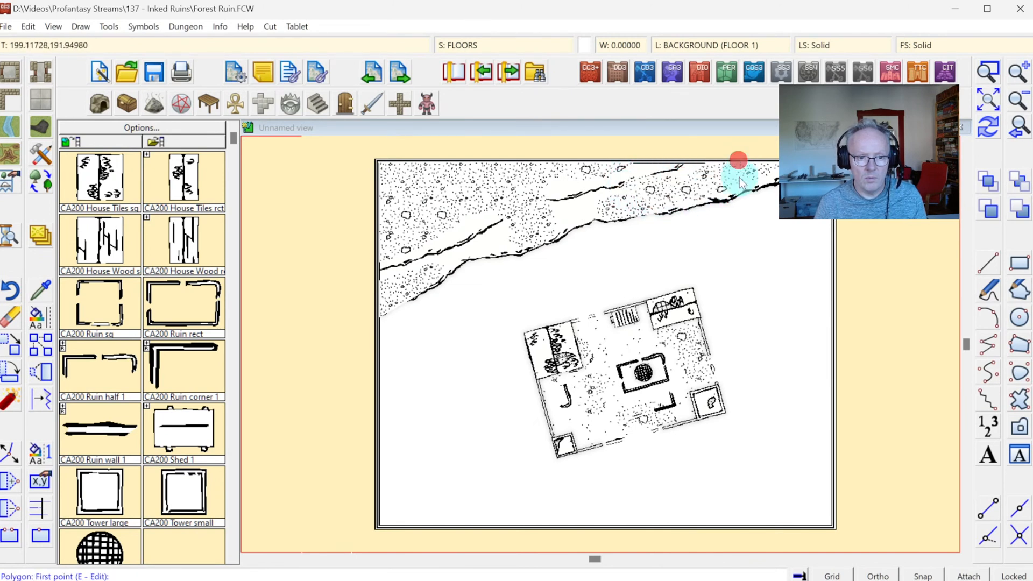
# Step: Move the OUTSIDE sheet one place down the sheet order, directly after SYMBOLS CLIFFS, and redraw the map
pyautogui.click(979, 133)
pyautogui.click(1018, 73)
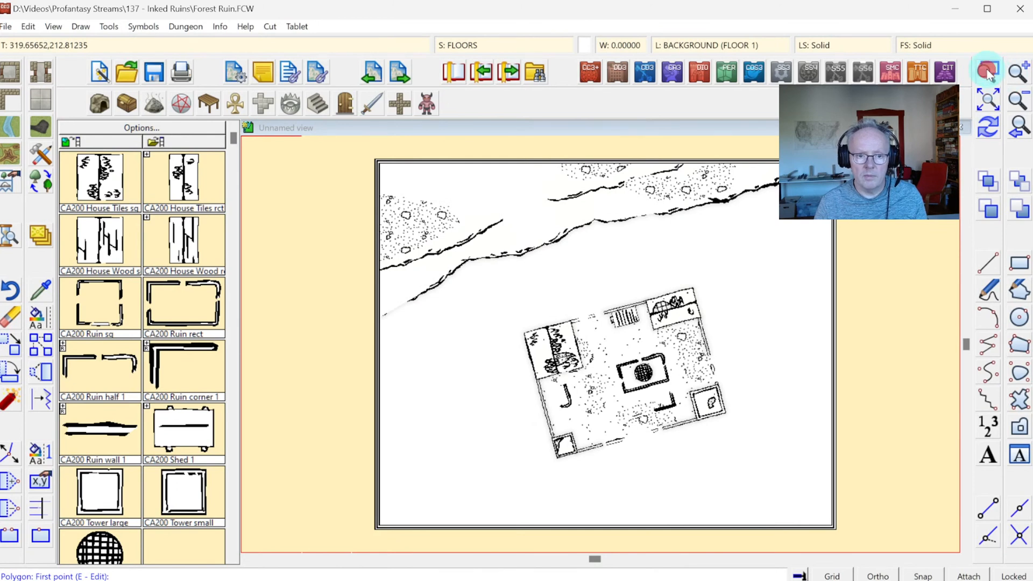
pyautogui.click(531, 135)
pyautogui.click(746, 273)
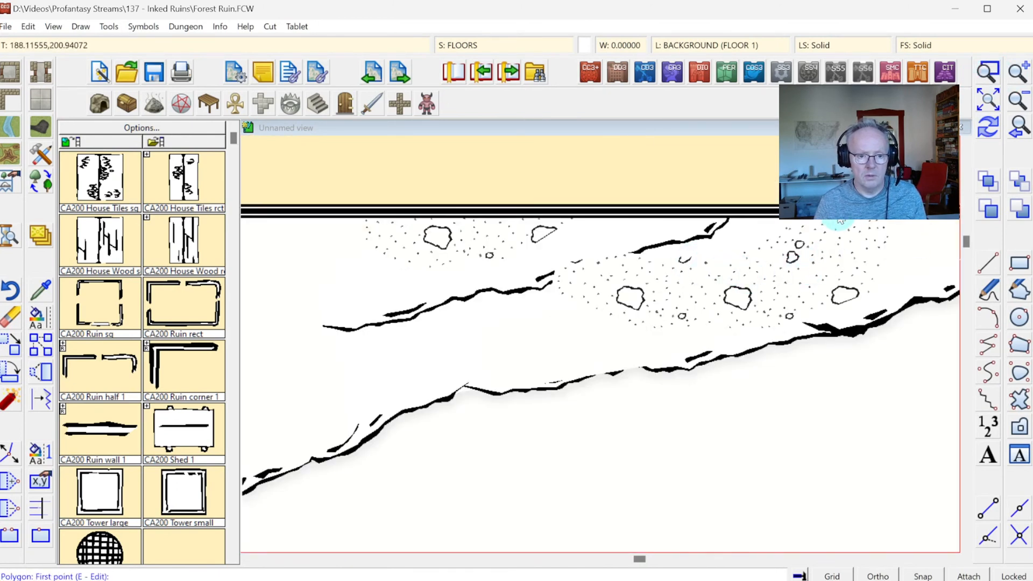
pyautogui.click(457, 45)
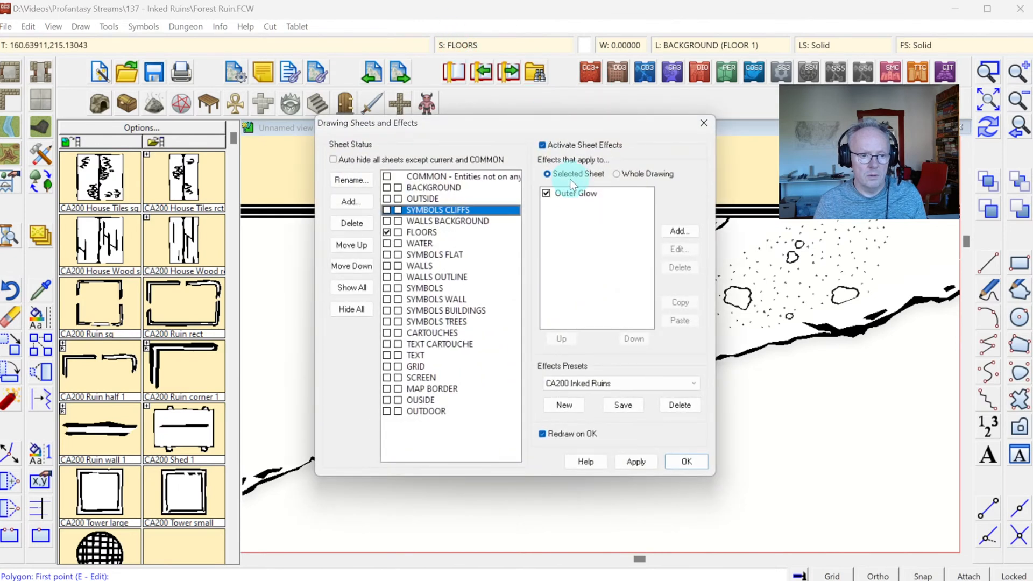
pyautogui.click(431, 200)
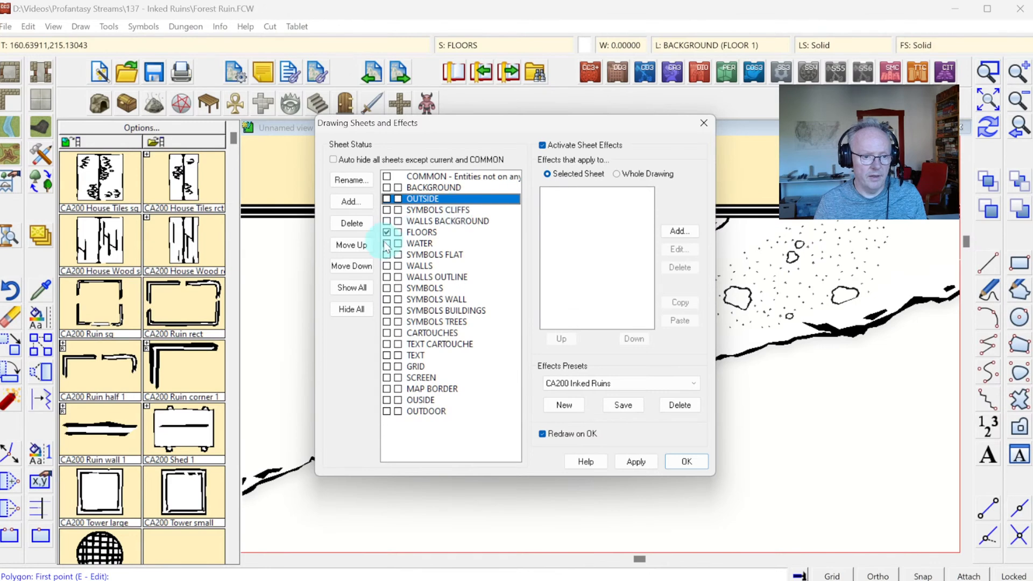
pyautogui.click(363, 268)
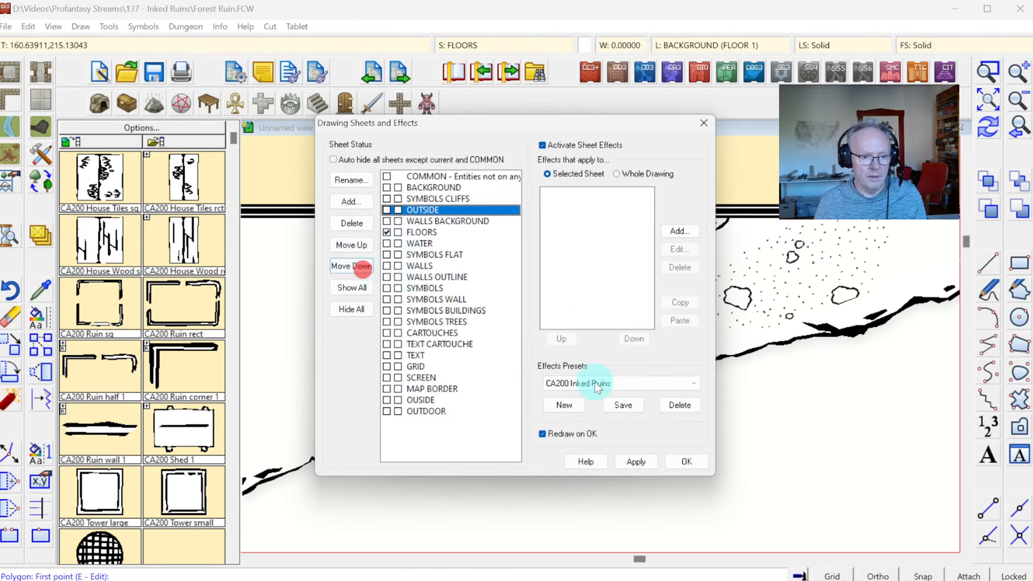
pyautogui.click(680, 464)
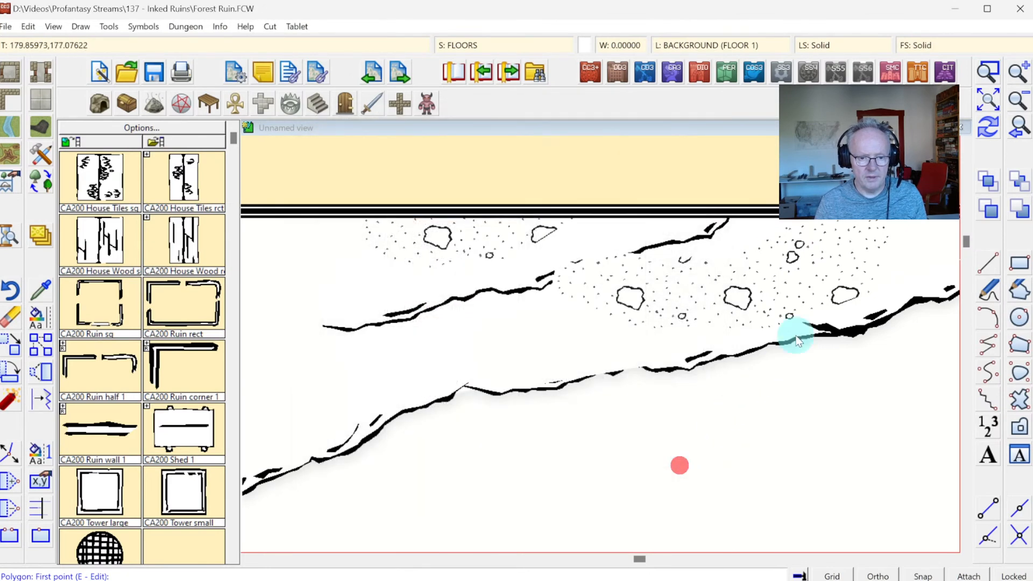
pyautogui.click(987, 128)
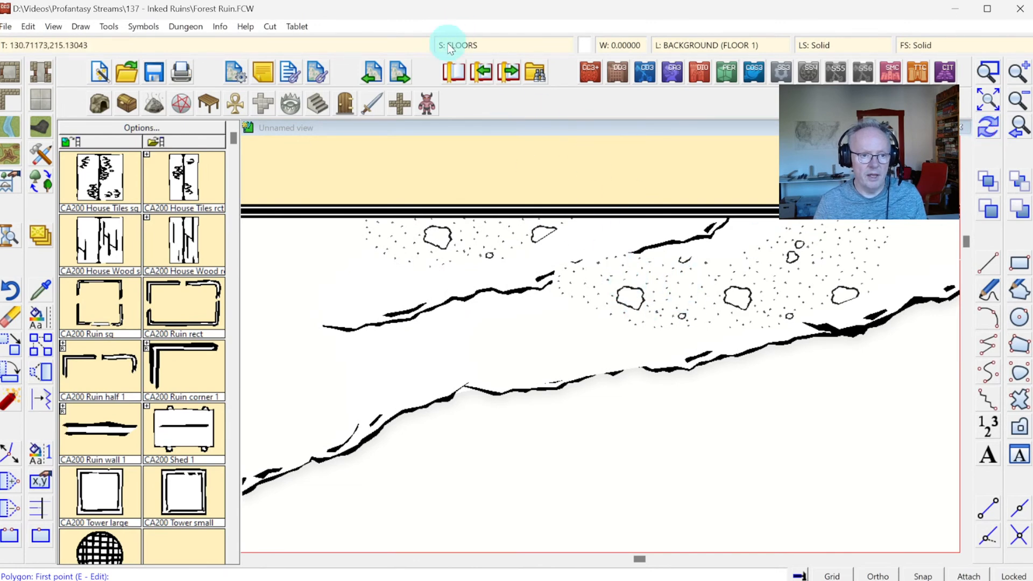
# Step: Turn on automatic hiding of all sheets except the current one and COMMON, and make BACKGROUND the current sheet
pyautogui.click(454, 72)
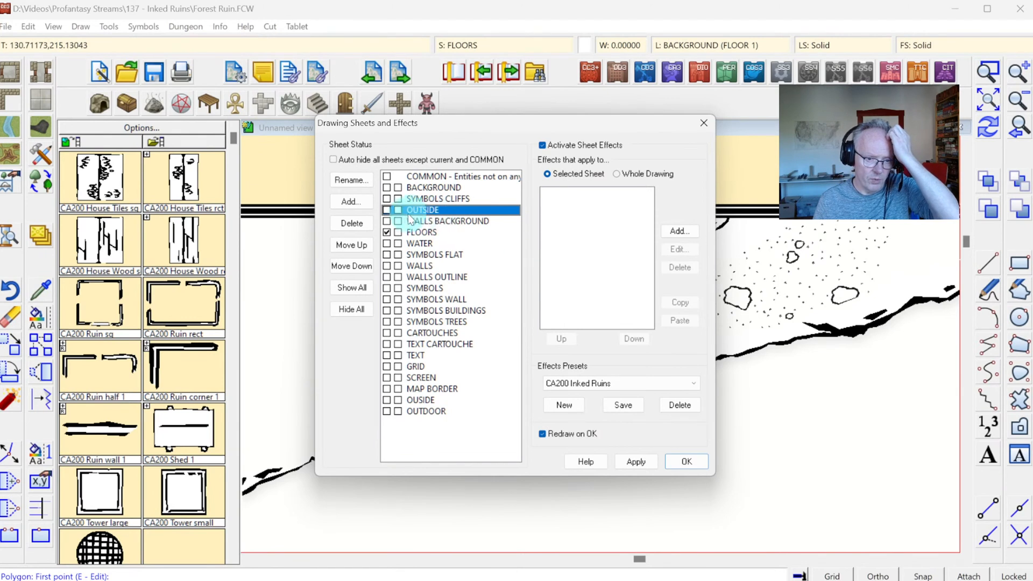
pyautogui.click(333, 159)
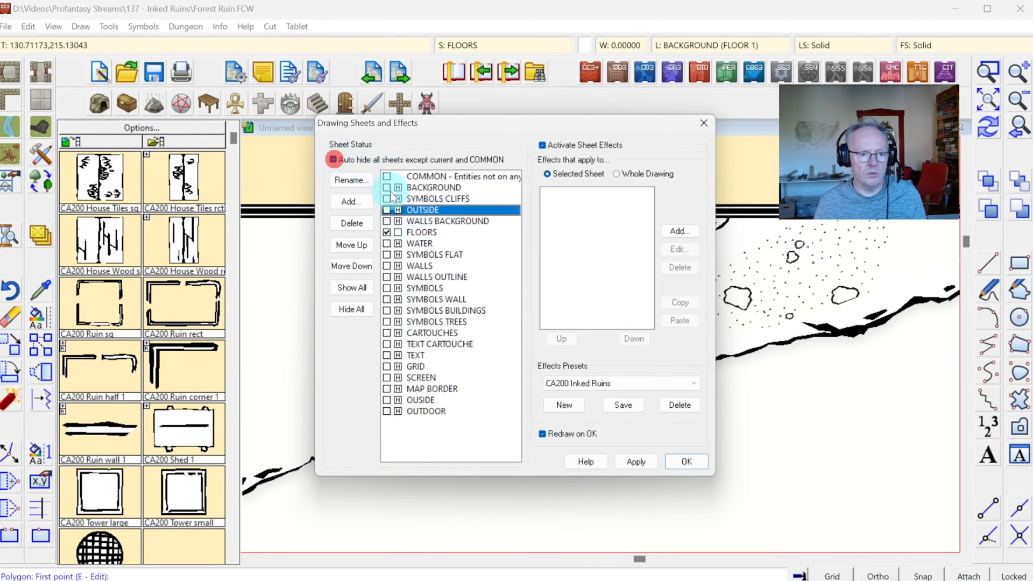
pyautogui.click(386, 187)
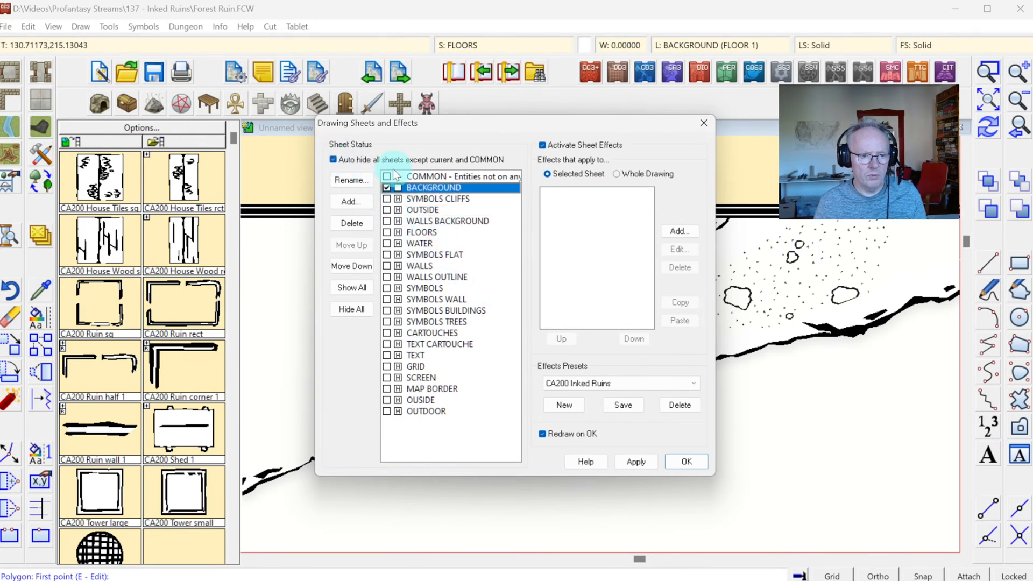
pyautogui.click(687, 462)
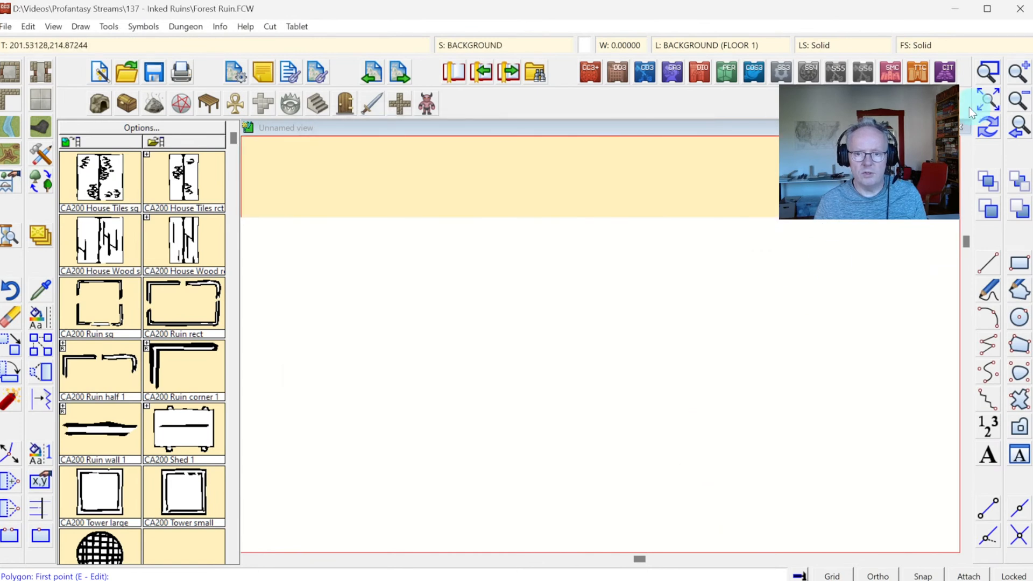
pyautogui.click(985, 100)
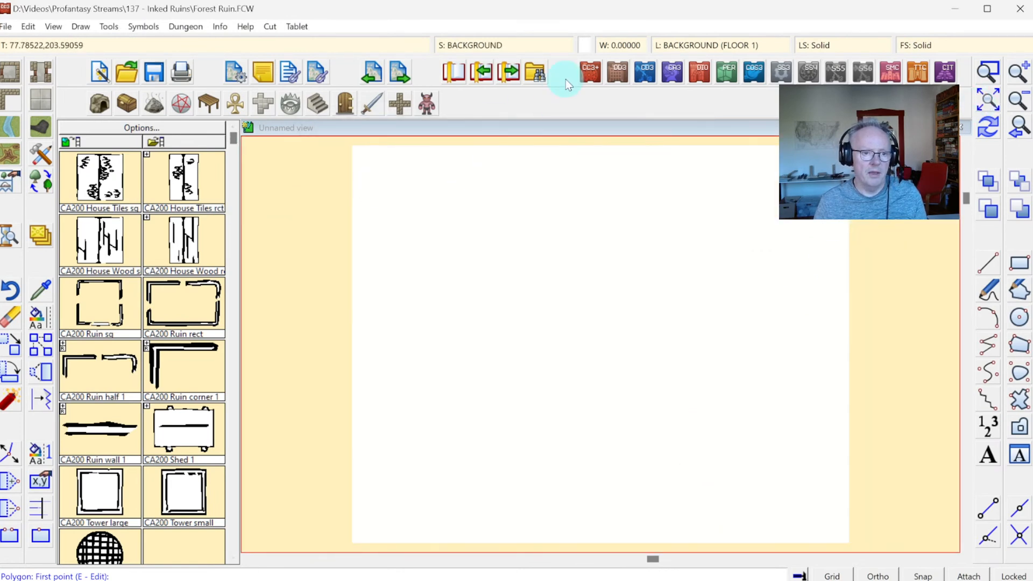
# Step: Step through the isolated OUTSIDE, WALLS BACKGROUND and FLOORS sheets to examine which ground polygons each one holds
pyautogui.rightClick(37, 238)
pyautogui.click(100, 396)
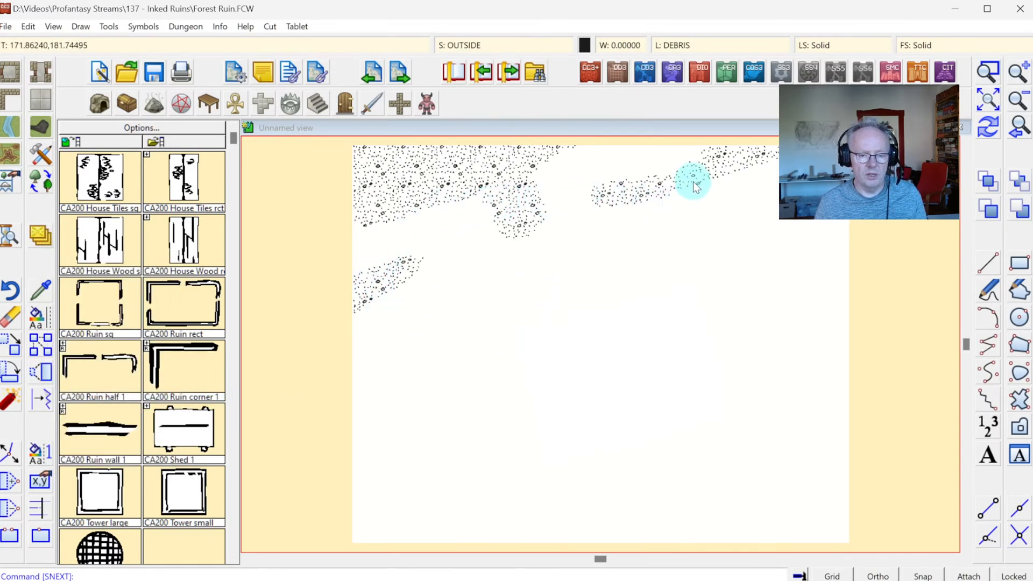
pyautogui.click(475, 46)
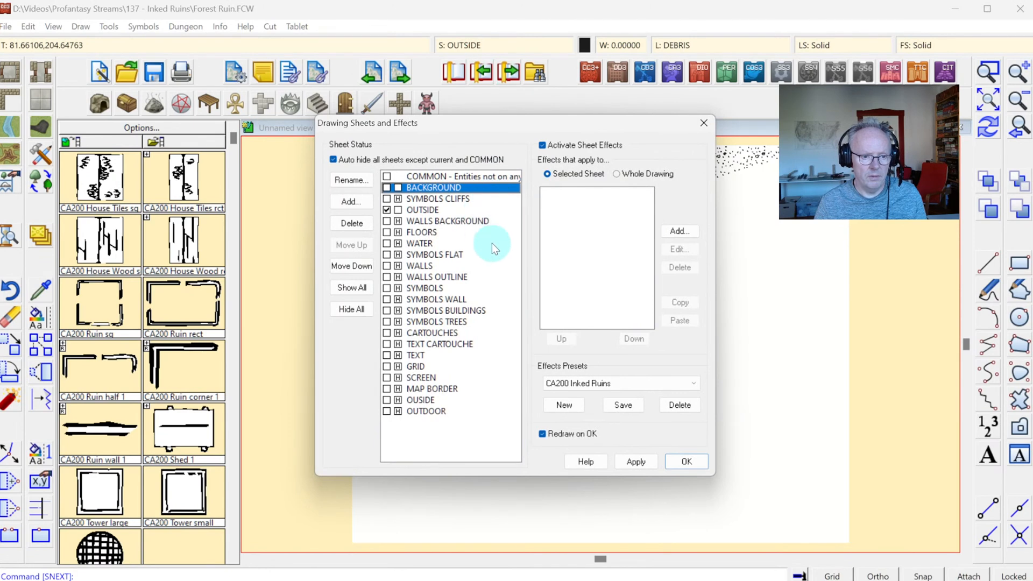
pyautogui.click(421, 208)
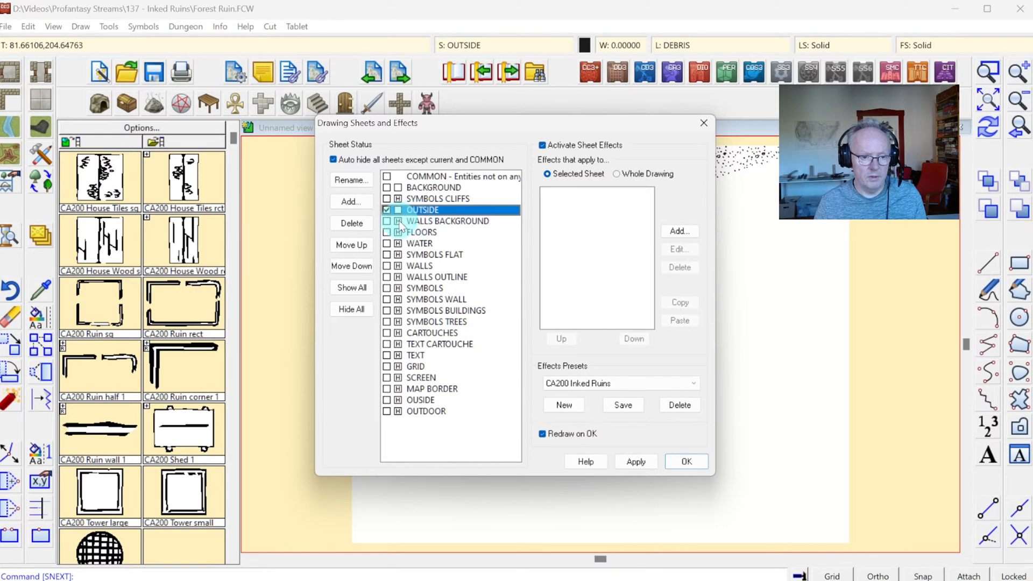
pyautogui.click(687, 462)
pyautogui.rightClick(41, 241)
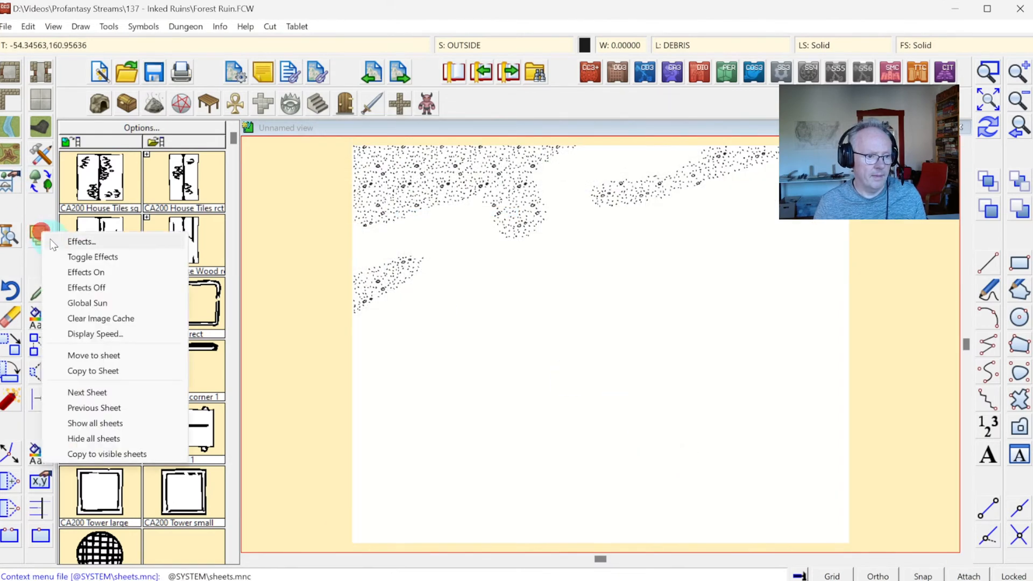
pyautogui.click(139, 391)
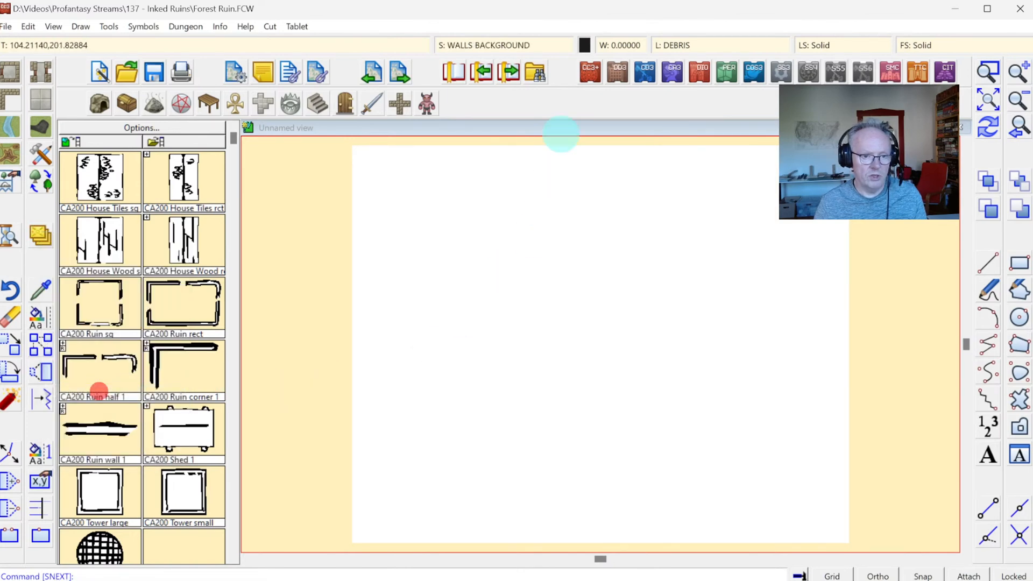
pyautogui.click(493, 48)
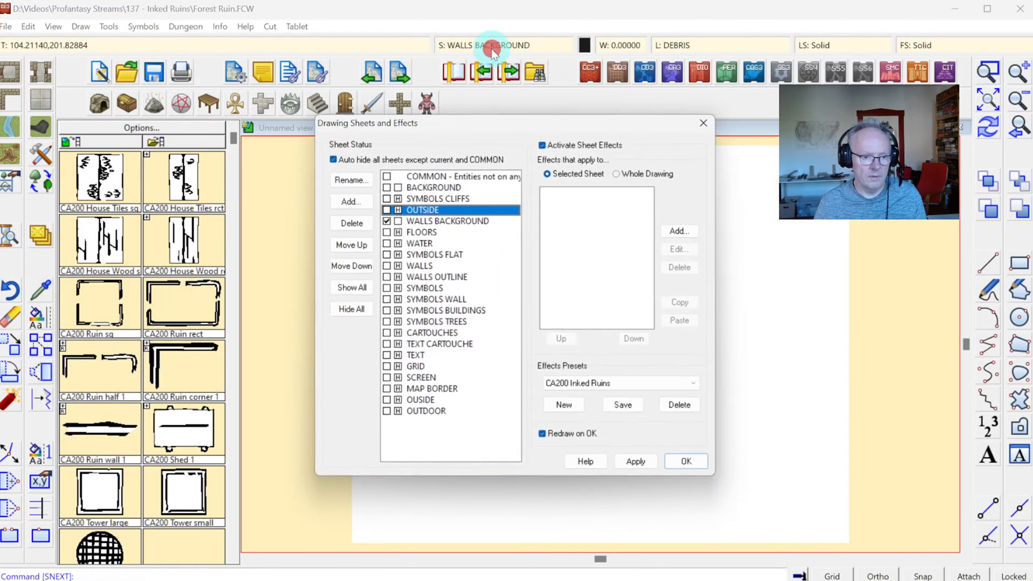
pyautogui.click(466, 221)
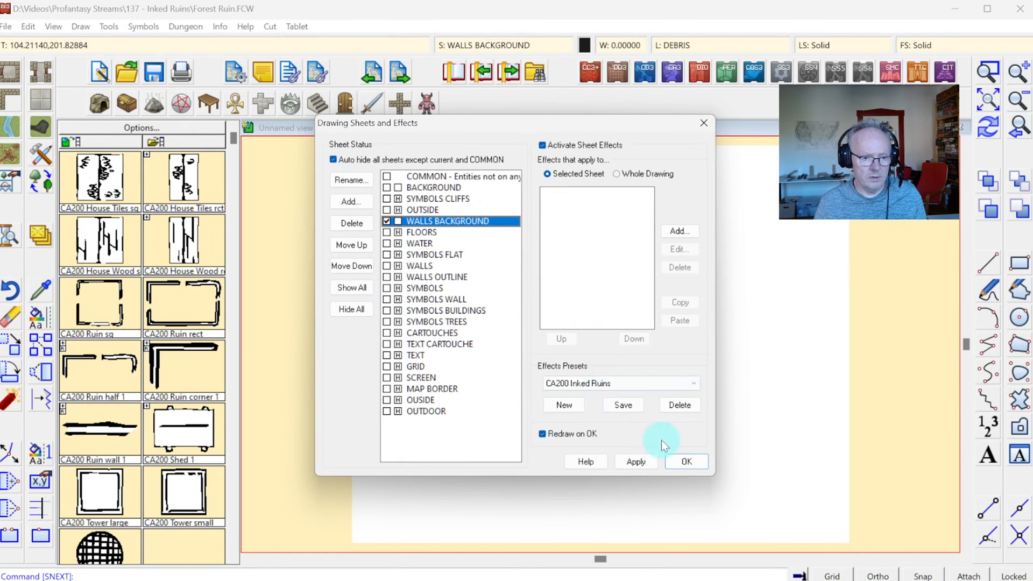
pyautogui.click(682, 462)
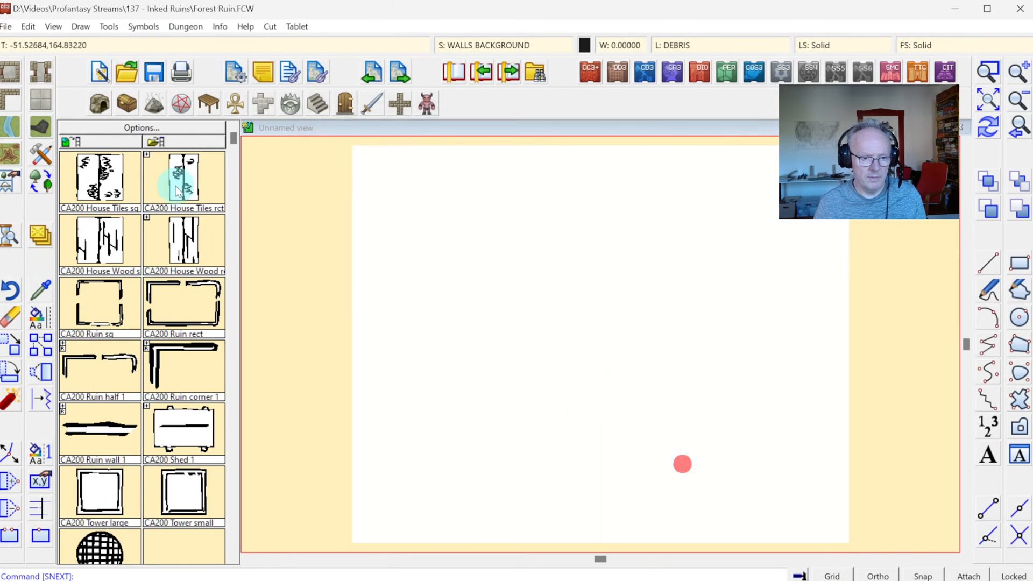
pyautogui.rightClick(48, 247)
pyautogui.click(107, 404)
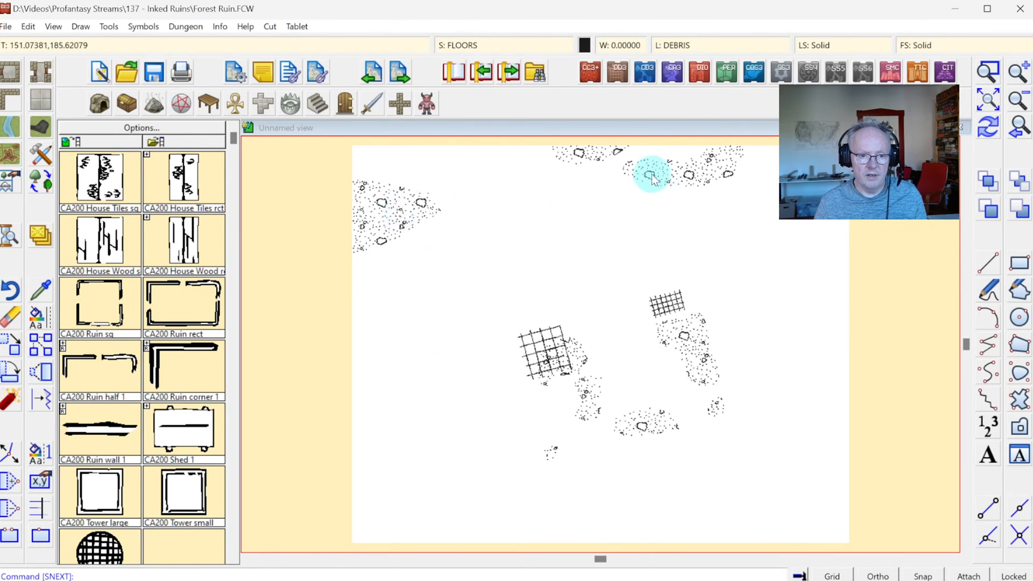
# Step: Move the rocky floor polygons around the cliffs from the FLOORS sheet to the OUTSIDE sheet and redraw the map
pyautogui.rightClick(48, 245)
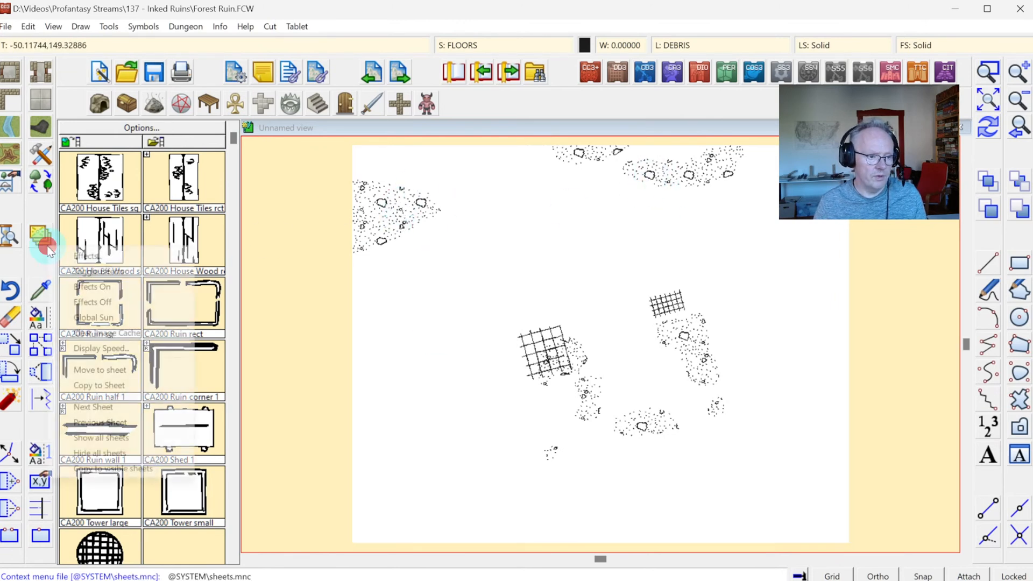
pyautogui.click(113, 371)
pyautogui.click(389, 173)
pyautogui.click(700, 239)
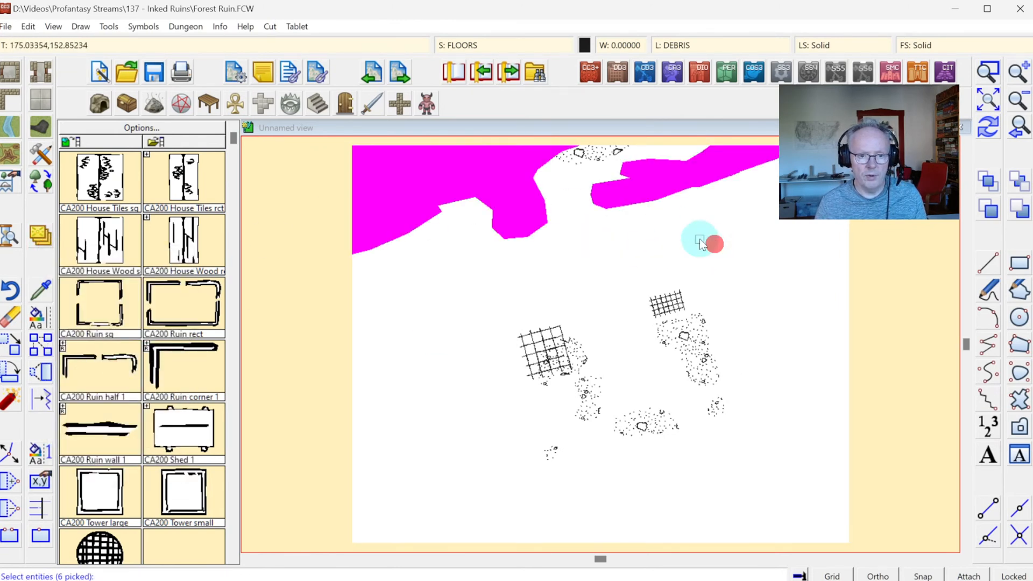
pyautogui.click(592, 163)
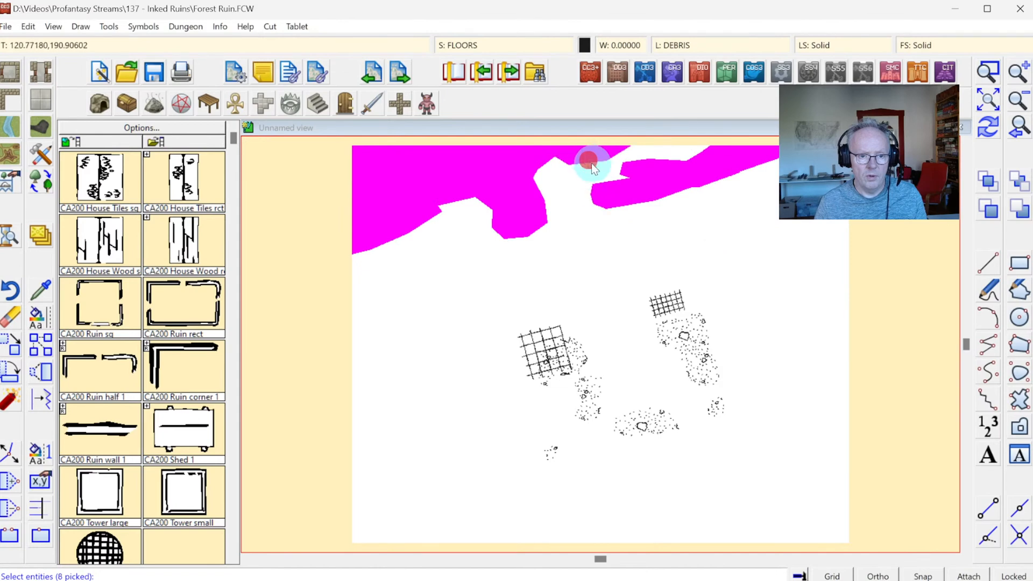
pyautogui.rightClick(592, 199)
pyautogui.click(436, 221)
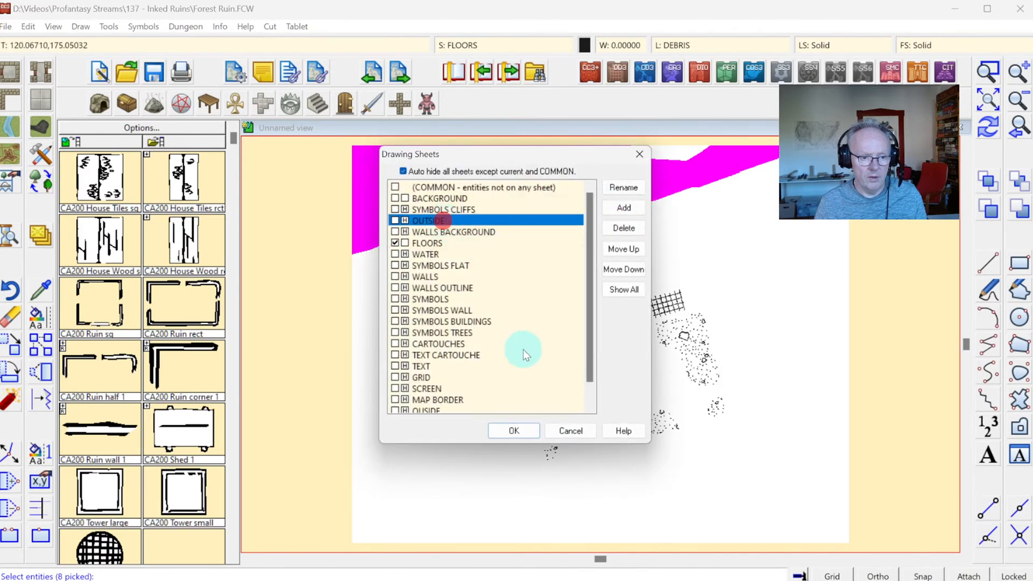
pyautogui.click(508, 431)
pyautogui.click(986, 131)
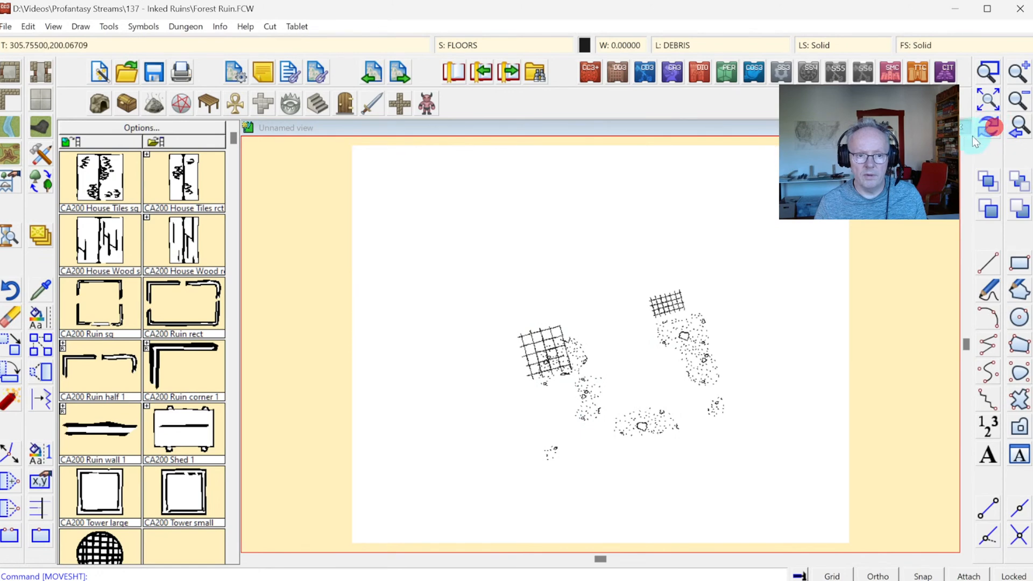
# Step: Step through the remaining isolated sheets after FLOORS as far as TEXT to examine what each one contains
pyautogui.click(486, 44)
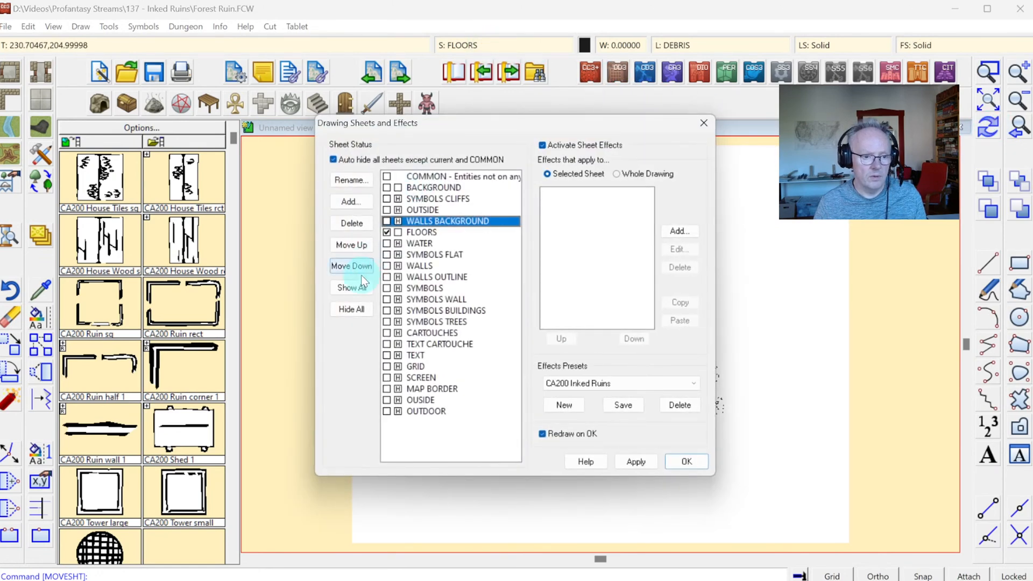
pyautogui.press('Escape')
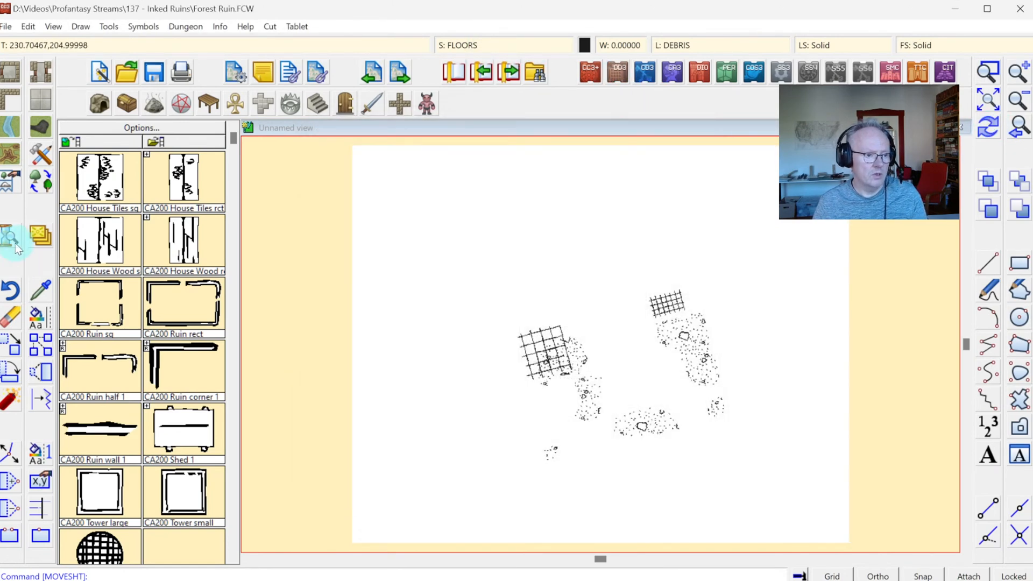
pyautogui.rightClick(37, 234)
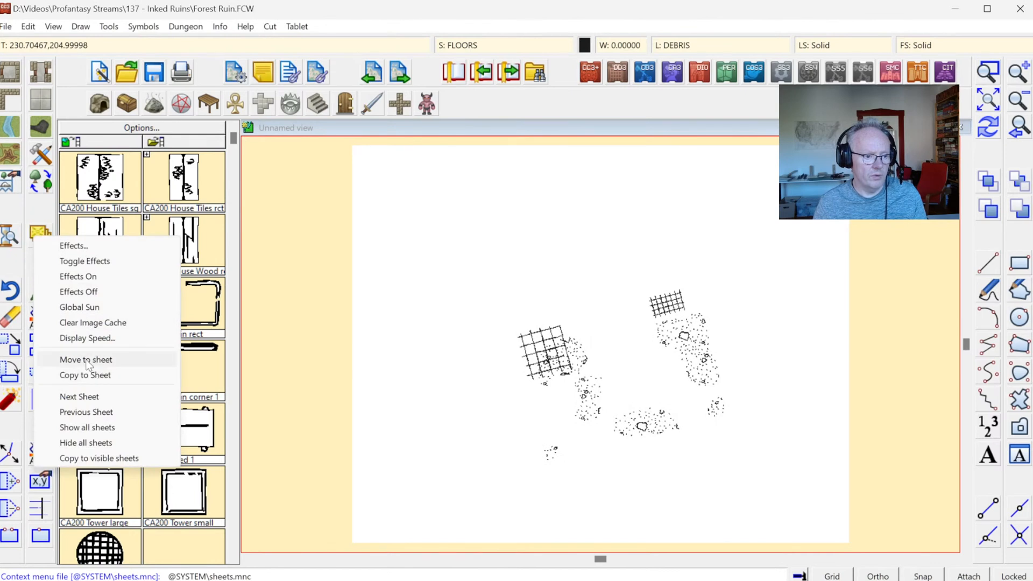
pyautogui.click(86, 361)
pyautogui.rightClick(39, 234)
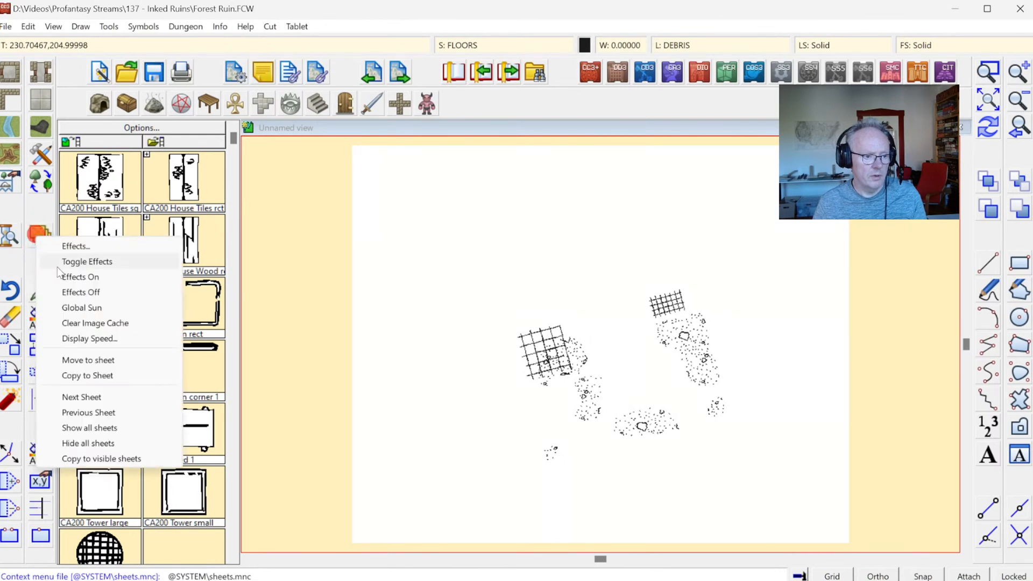
pyautogui.click(87, 397)
pyautogui.click(543, 327)
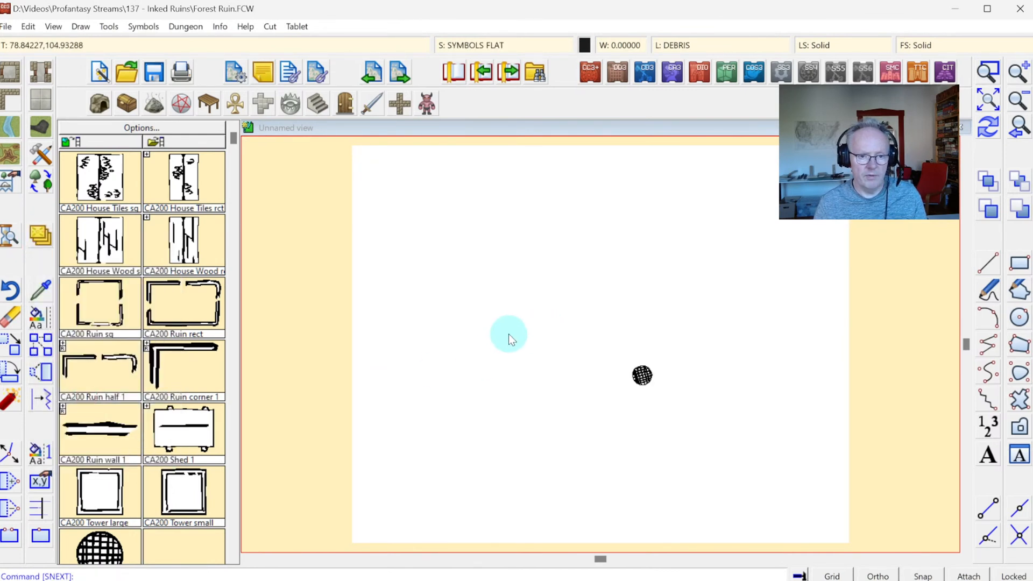
pyautogui.rightClick(524, 353)
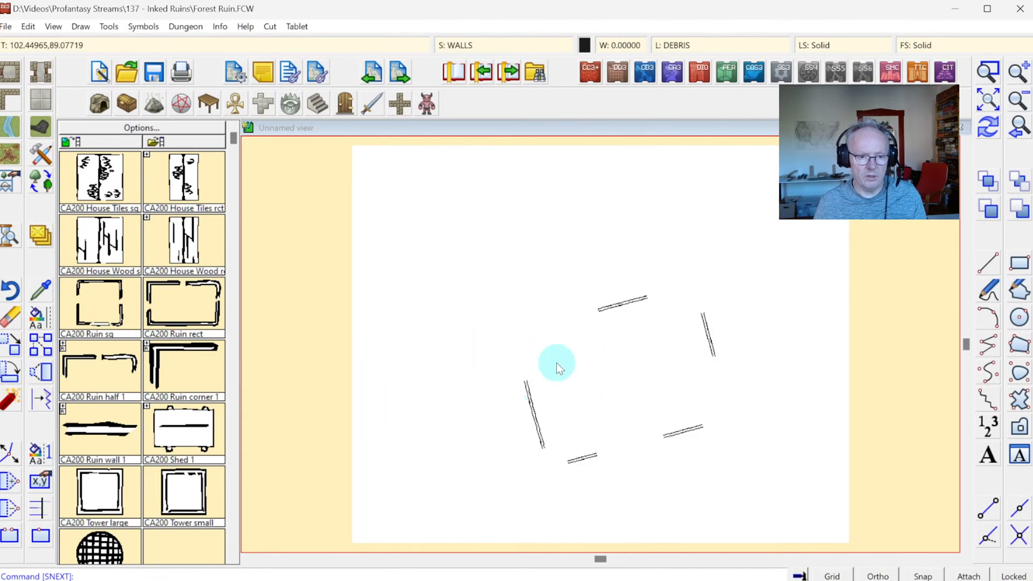
pyautogui.rightClick(419, 311)
pyautogui.rightClick(476, 393)
pyautogui.rightClick(471, 375)
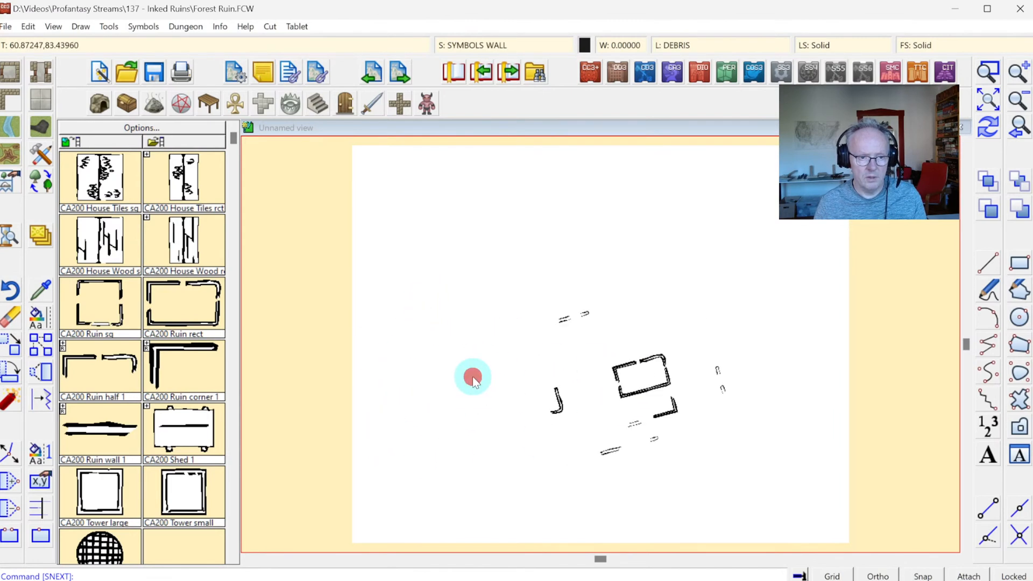
pyautogui.rightClick(455, 346)
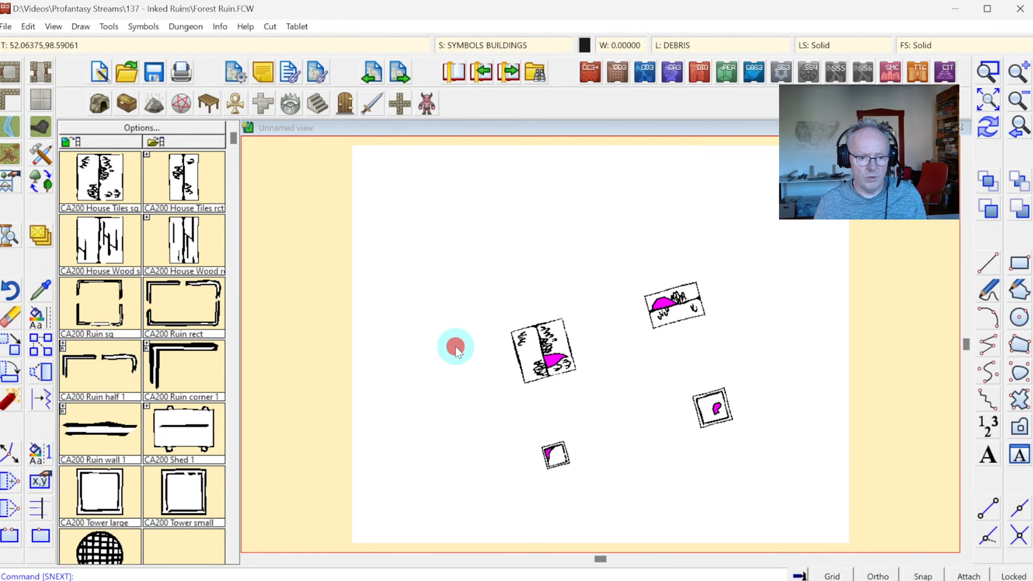
pyautogui.rightClick(455, 346)
pyautogui.rightClick(455, 346)
pyautogui.rightClick(455, 346)
pyautogui.rightClick(456, 344)
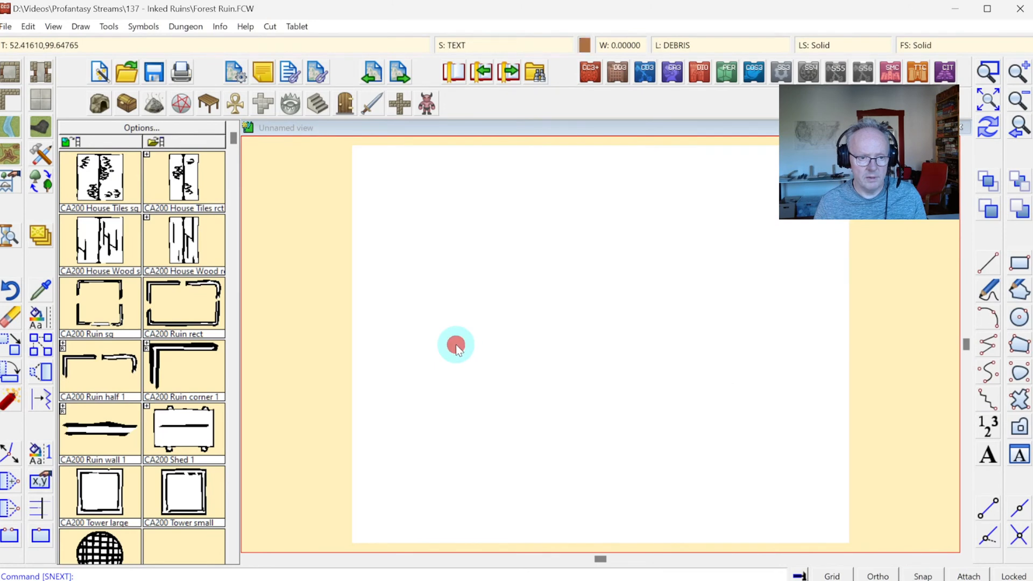
# Step: Make SYMBOLS CLIFFS the current sheet, show all sheets again and redraw the map
pyautogui.click(459, 45)
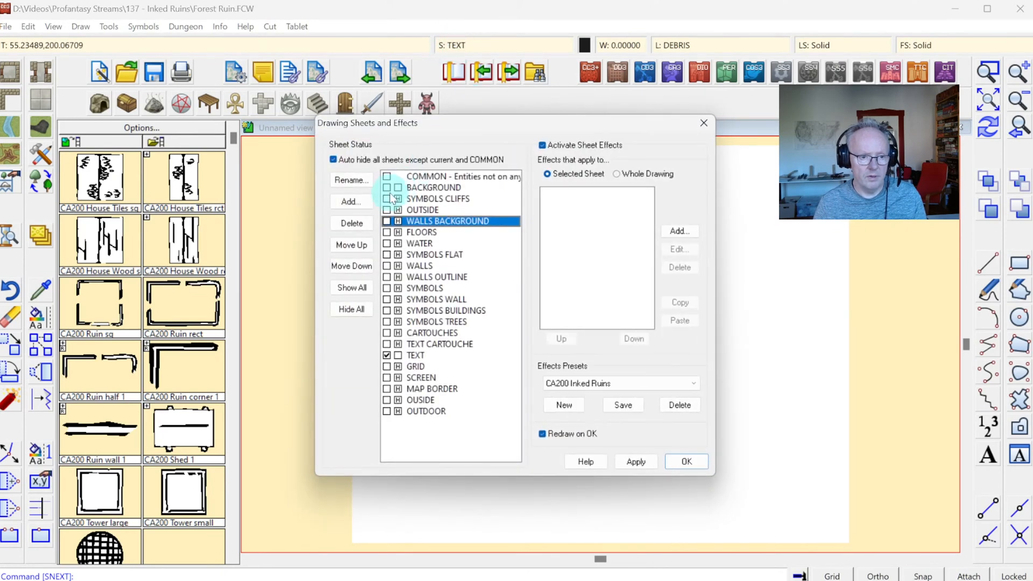
pyautogui.click(387, 197)
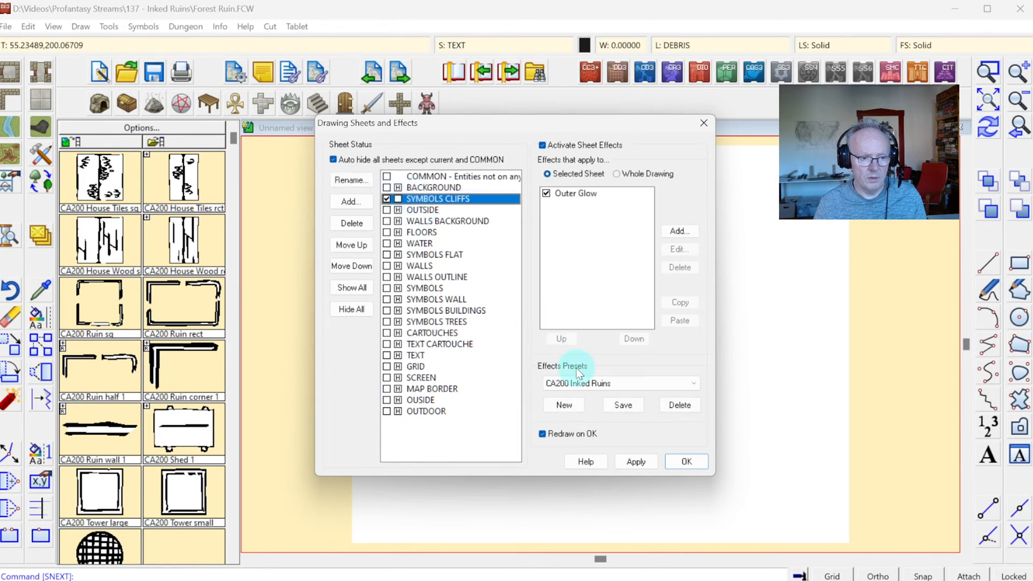
pyautogui.click(679, 461)
pyautogui.click(466, 46)
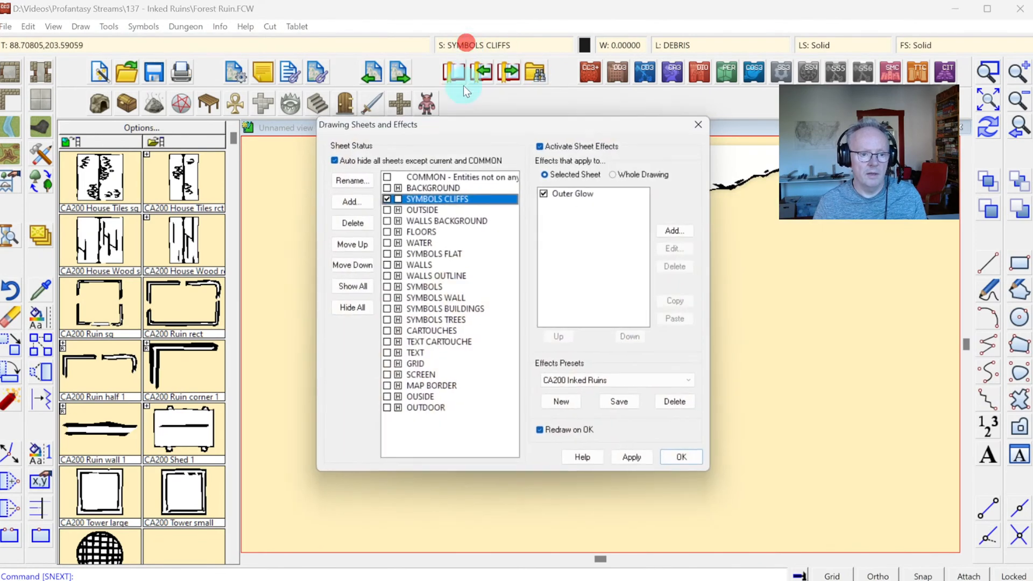
pyautogui.click(352, 286)
pyautogui.click(681, 462)
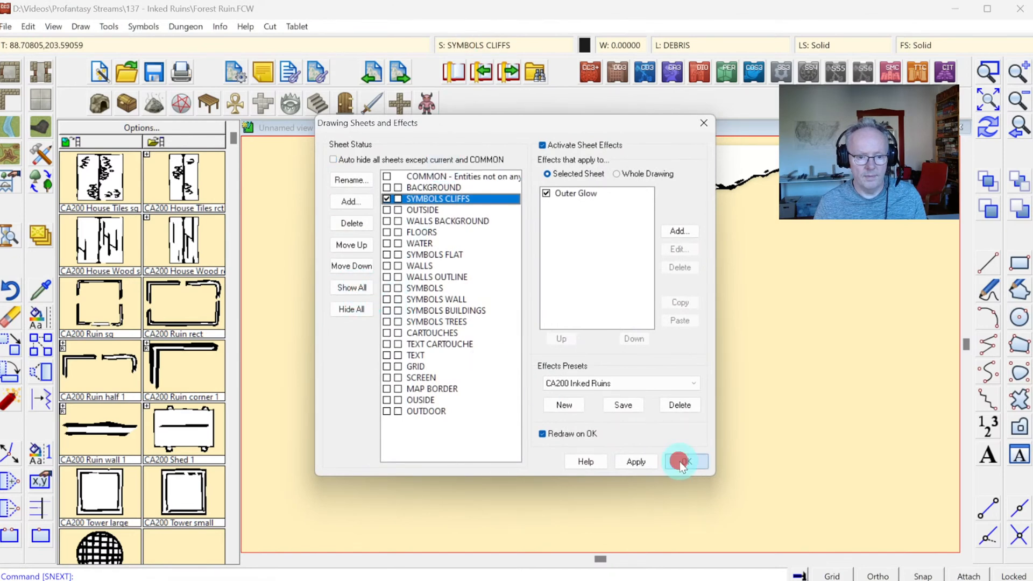
pyautogui.click(991, 128)
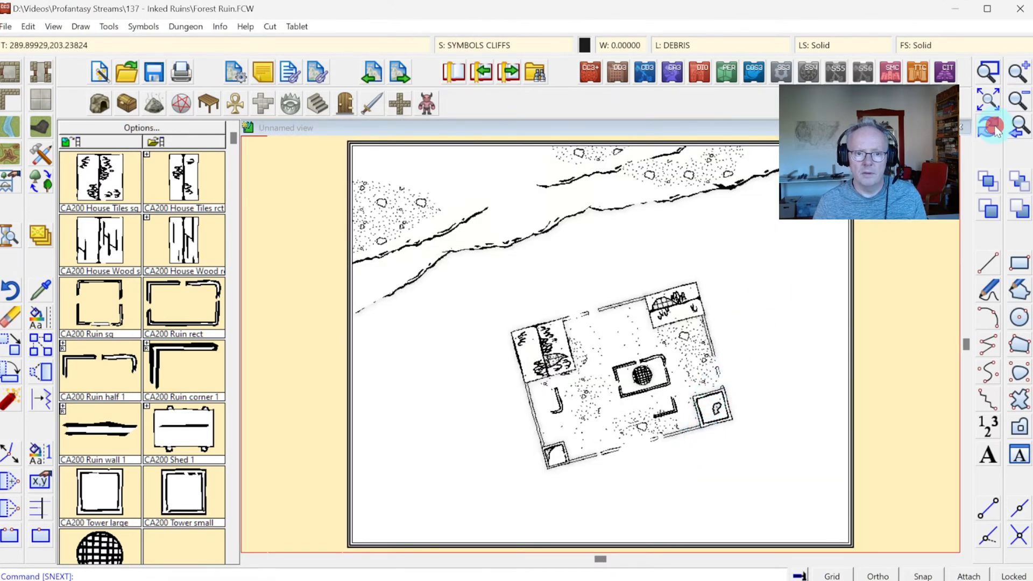
pyautogui.click(988, 71)
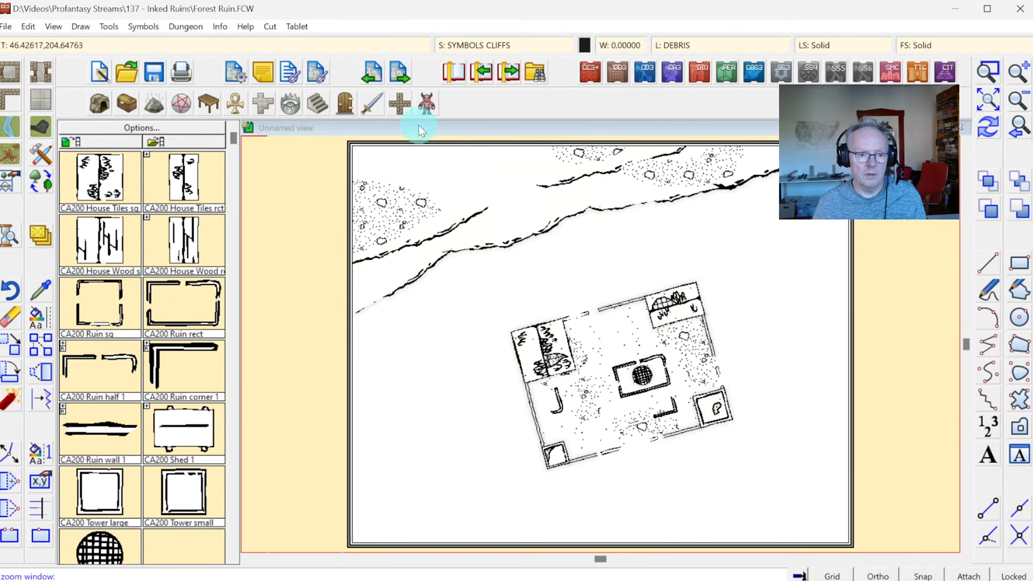
pyautogui.click(404, 143)
pyautogui.click(684, 296)
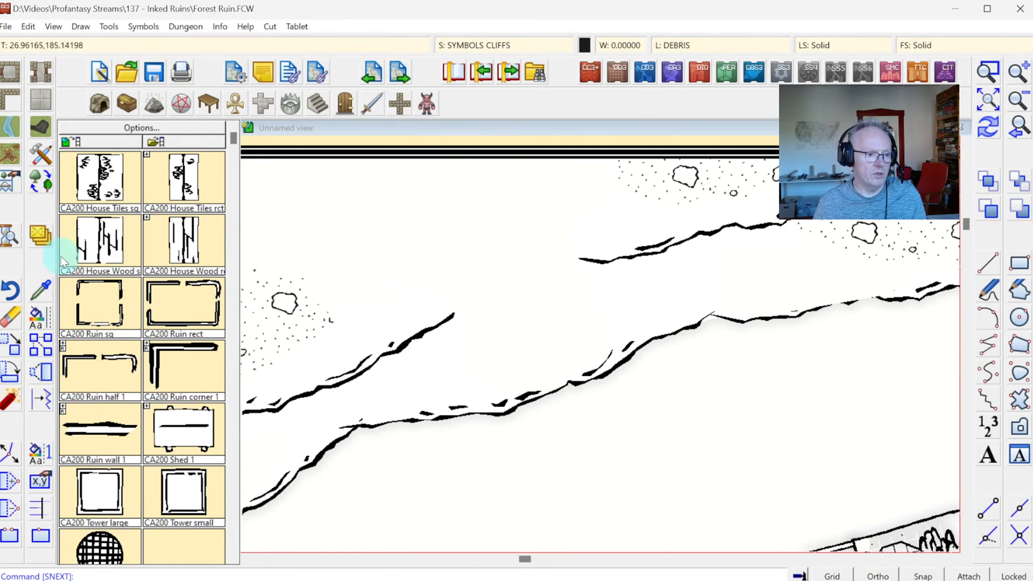
pyautogui.click(220, 26)
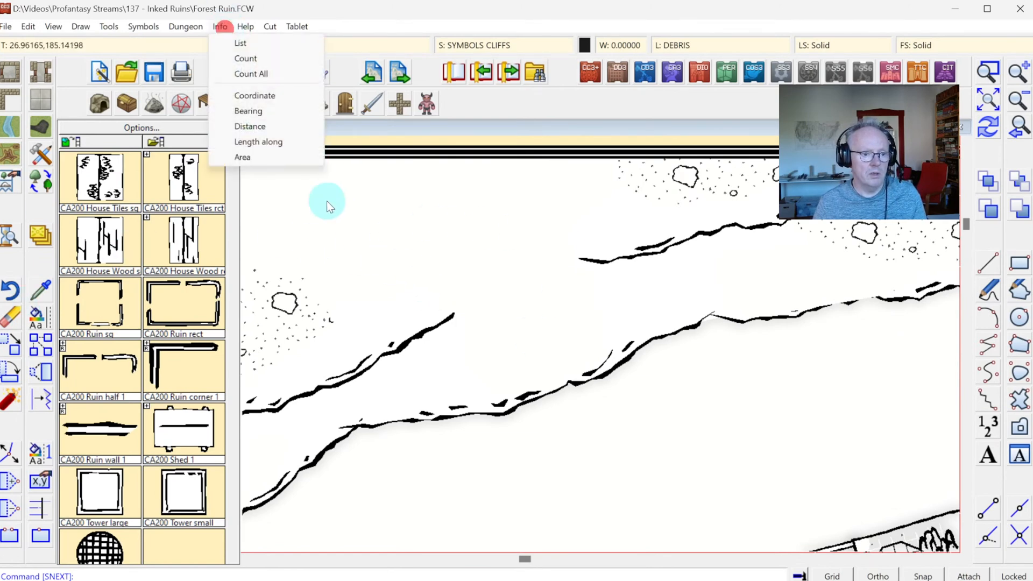
pyautogui.click(376, 244)
pyautogui.click(444, 247)
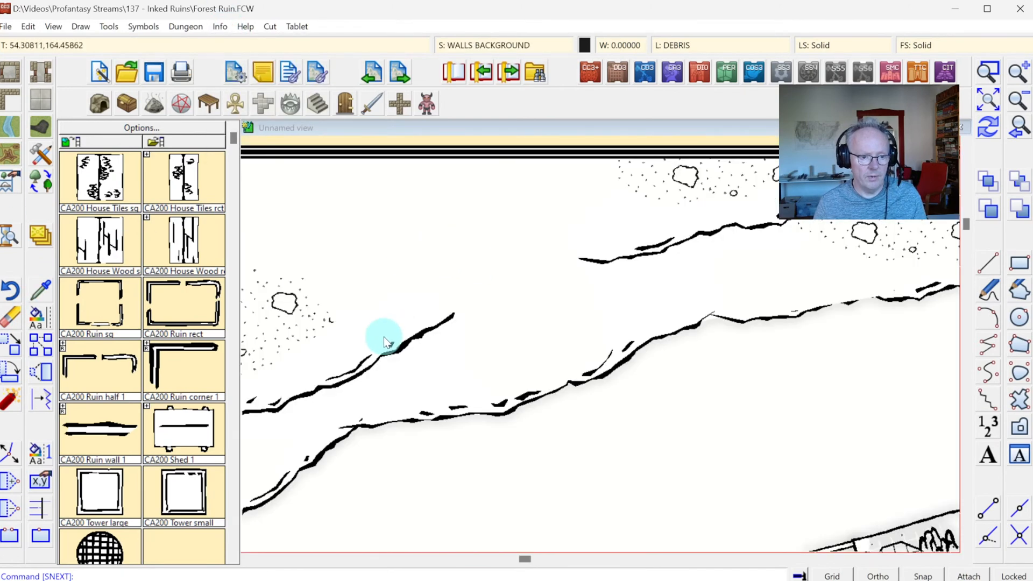
# Step: List the properties of the plain ground polygons around the upper cliff lines, excluding one unwanted entity from the selection, and close the listing
pyautogui.click(218, 28)
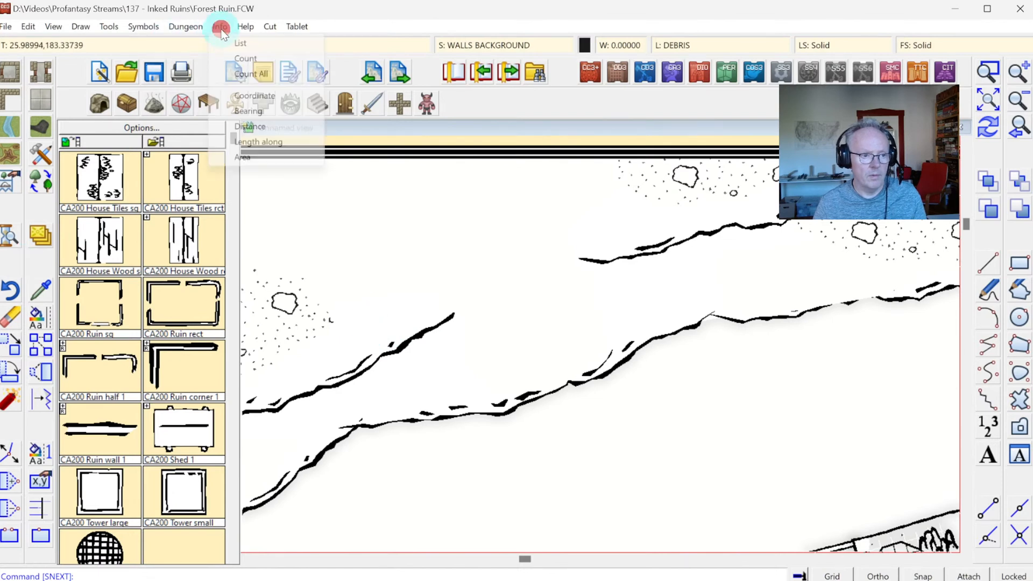
pyautogui.click(225, 38)
pyautogui.click(374, 319)
pyautogui.click(443, 206)
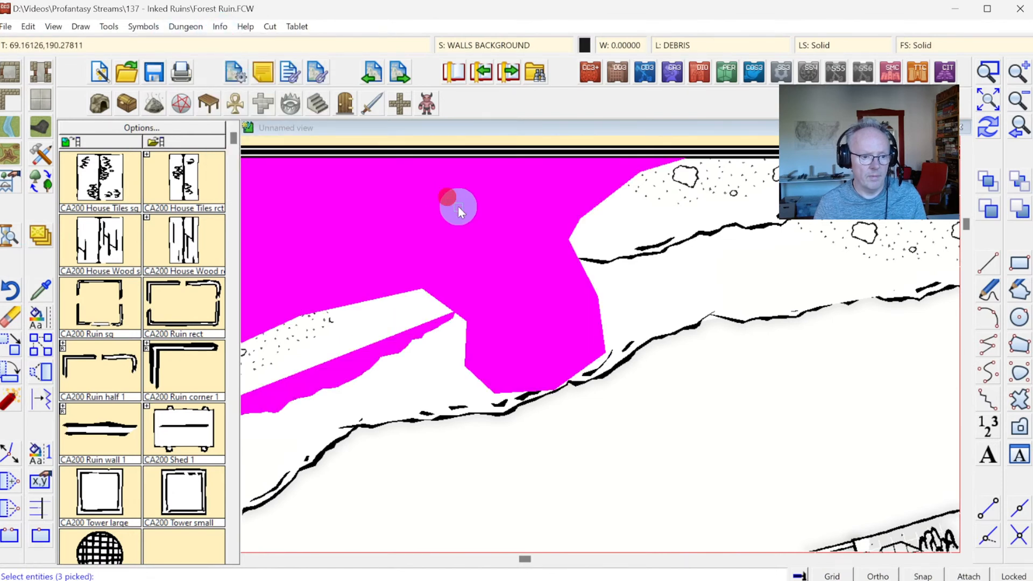
pyautogui.rightClick(531, 270)
pyautogui.moveTo(548, 314)
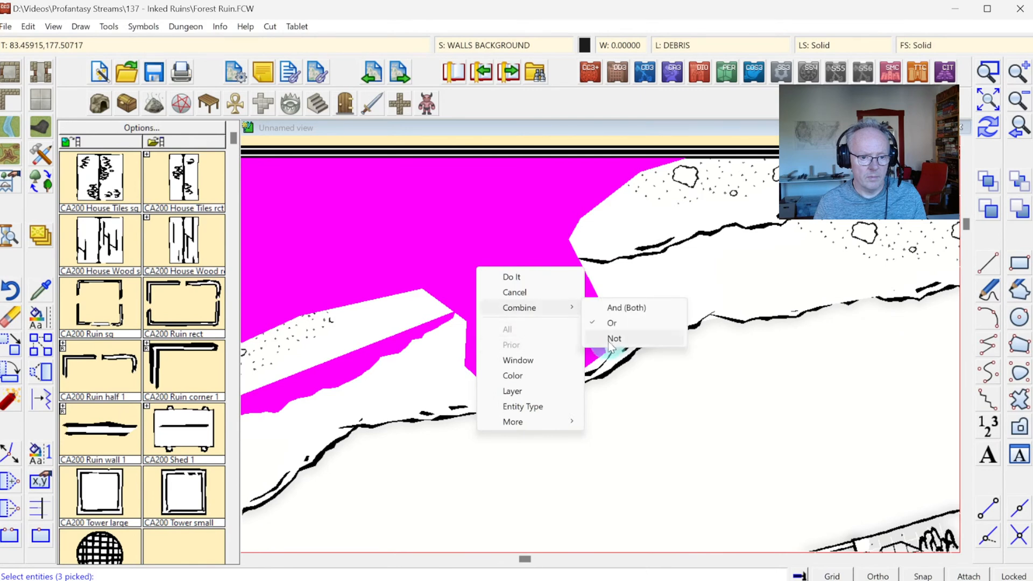
pyautogui.click(613, 338)
pyautogui.click(414, 341)
pyautogui.rightClick(551, 312)
pyautogui.click(551, 315)
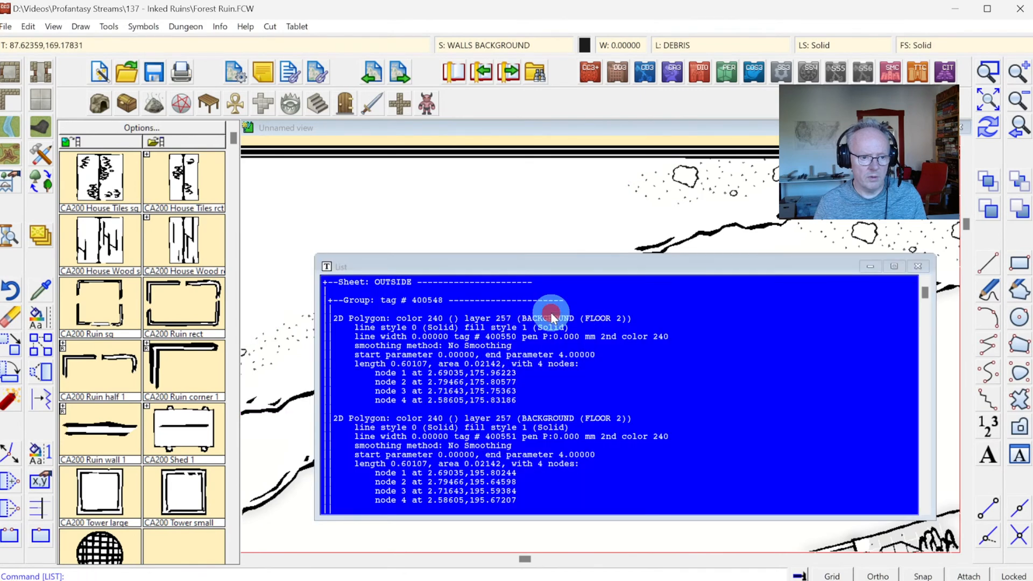
pyautogui.click(404, 327)
pyautogui.click(466, 318)
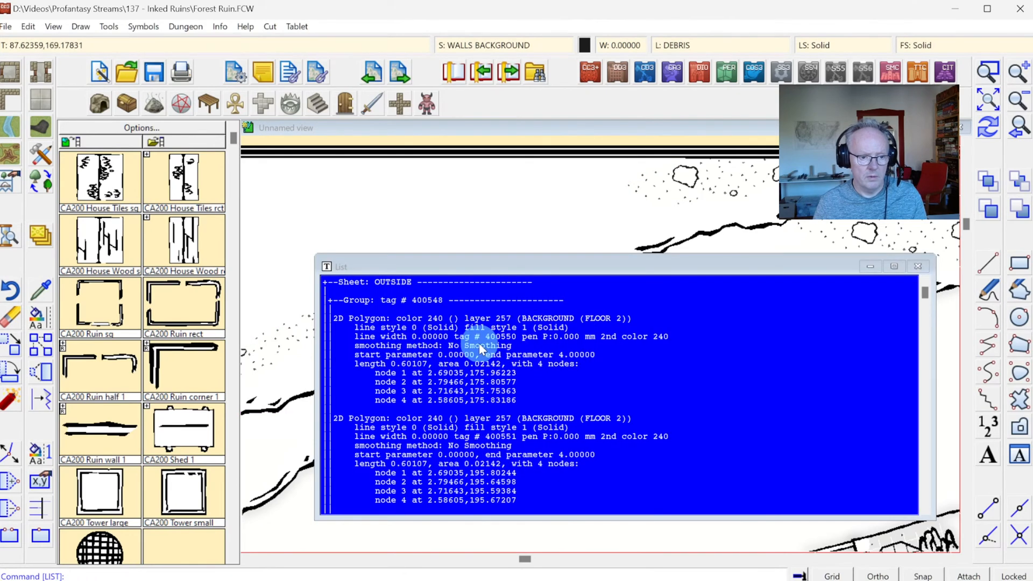
pyautogui.press('Escape')
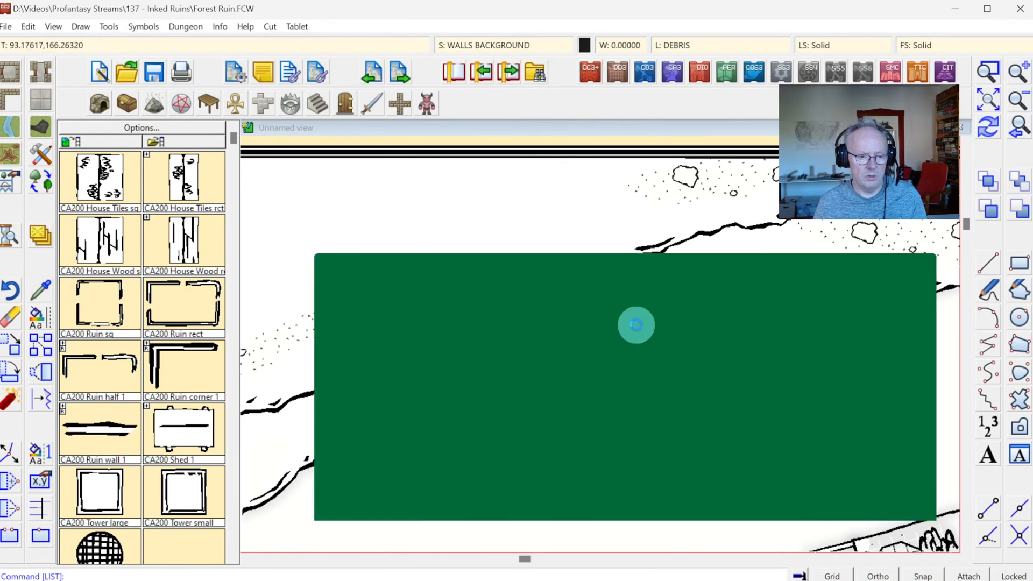
# Step: Start changing the drawing order of the ground polygons around the upper cliffs
pyautogui.click(989, 180)
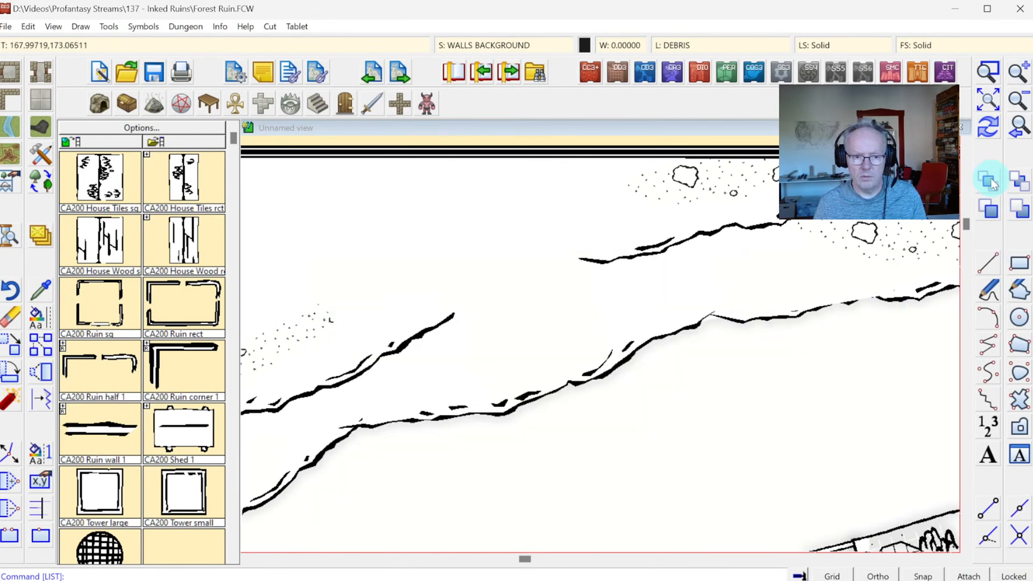
# Step: Bring the earth-textured ground area between the upper cliff lines to the front
pyautogui.click(557, 325)
pyautogui.rightClick(586, 301)
pyautogui.click(586, 304)
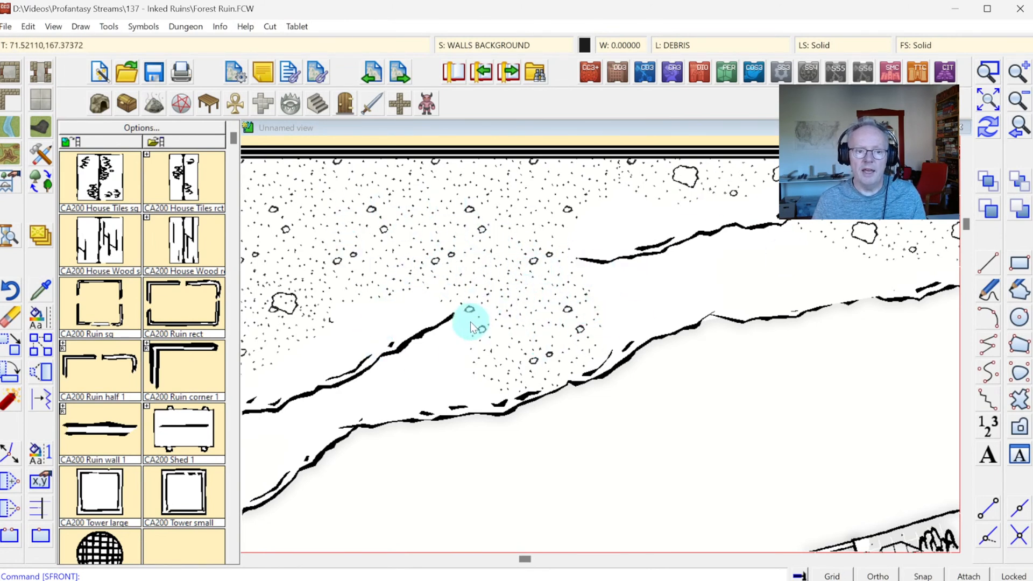
pyautogui.click(986, 100)
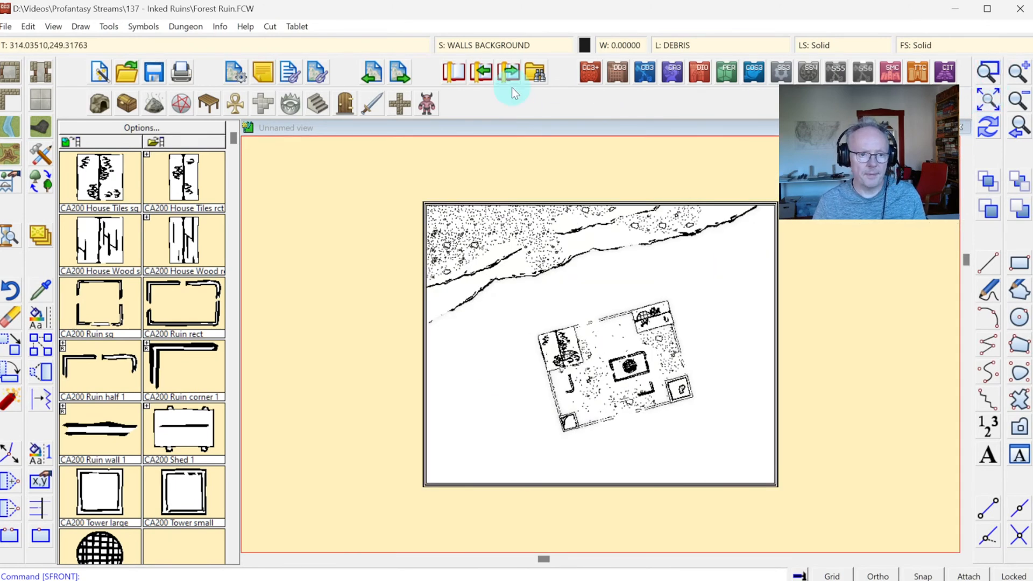
# Step: Try to bring the ground fill at the cliff's western end to the front, excluding the other picked areas from the selection
pyautogui.click(985, 183)
pyautogui.click(454, 291)
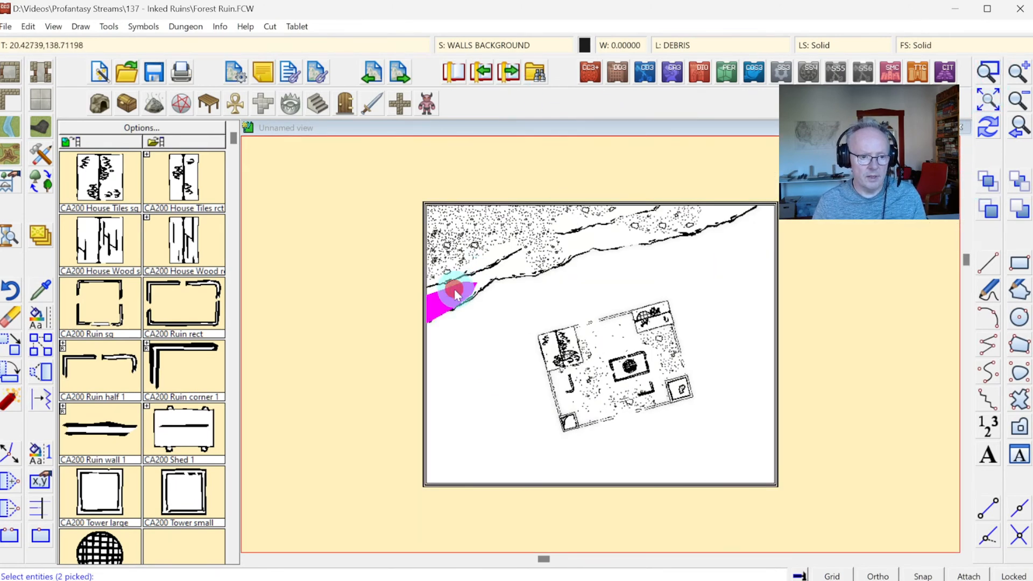
pyautogui.click(515, 266)
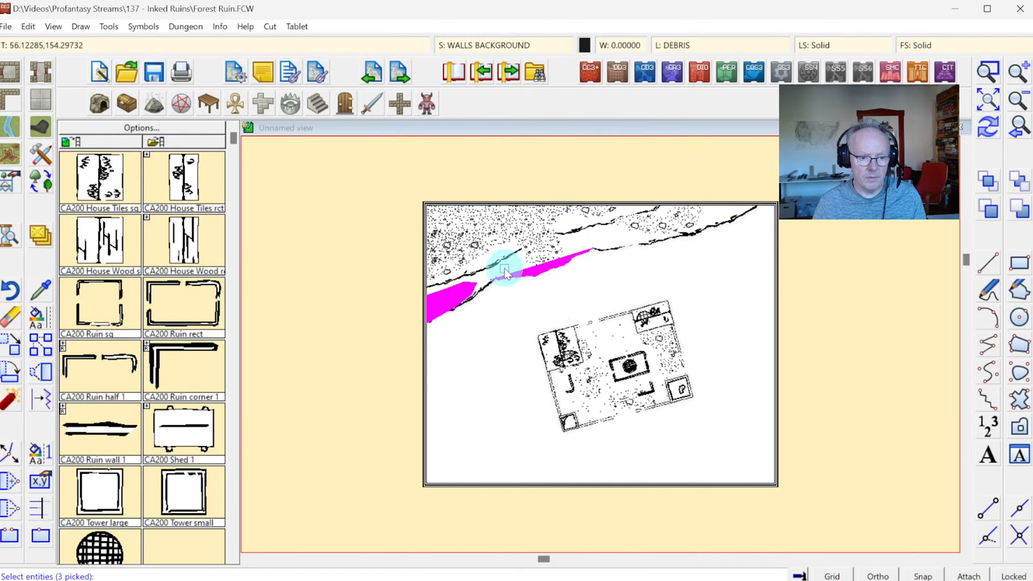
pyautogui.rightClick(543, 275)
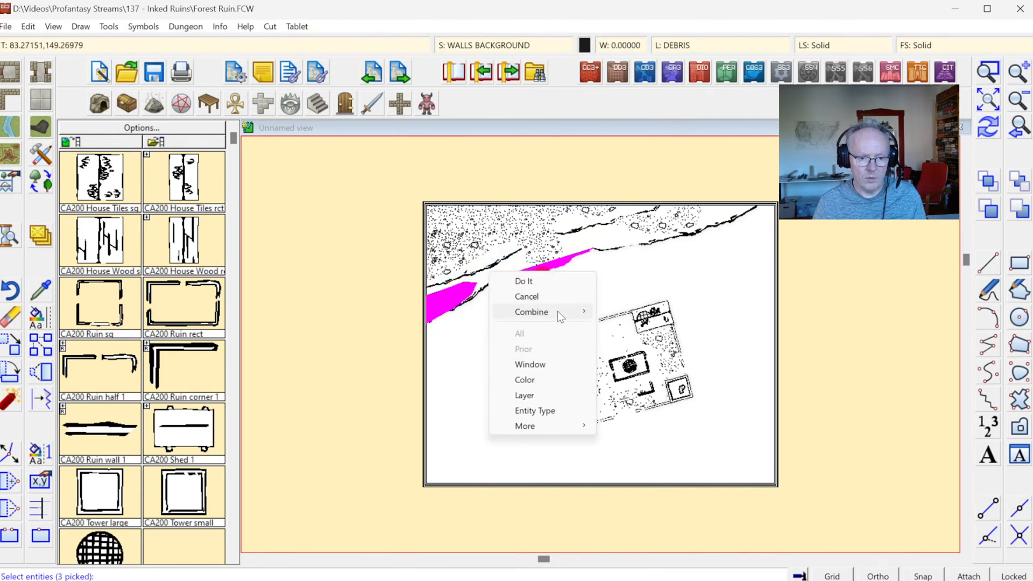
pyautogui.moveTo(558, 312)
pyautogui.click(624, 344)
pyautogui.click(546, 273)
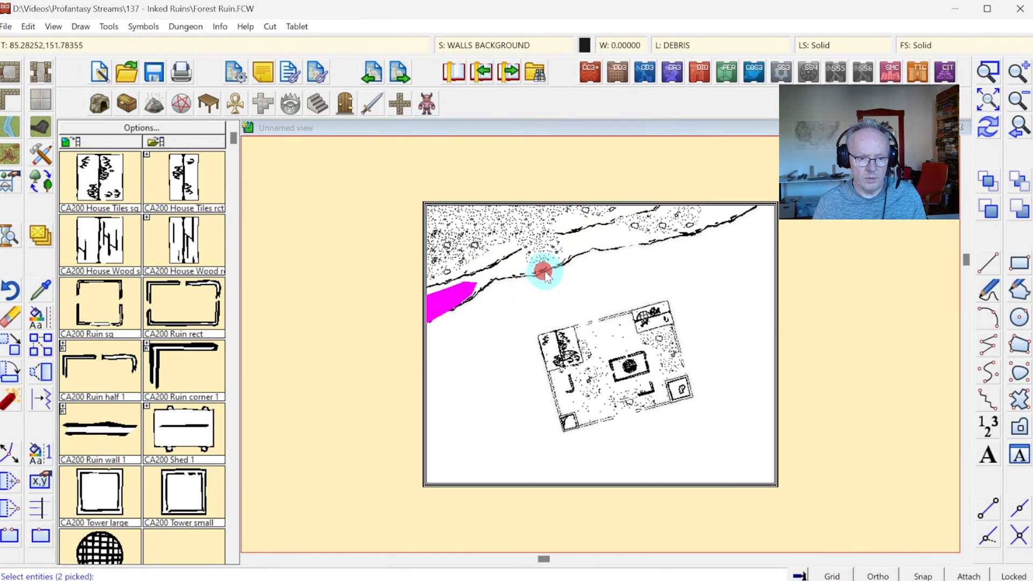
pyautogui.click(987, 72)
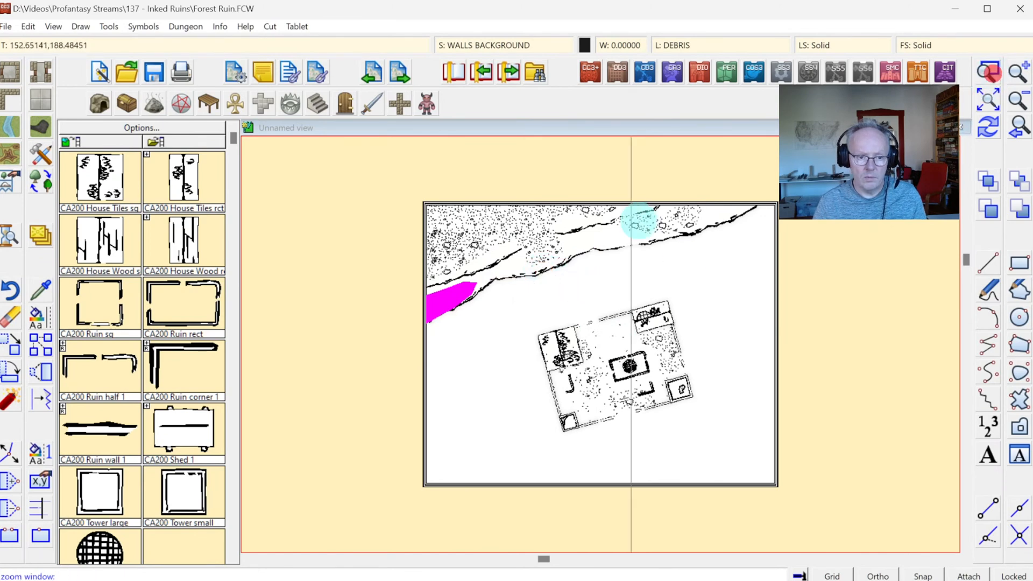
pyautogui.click(392, 233)
pyautogui.click(522, 325)
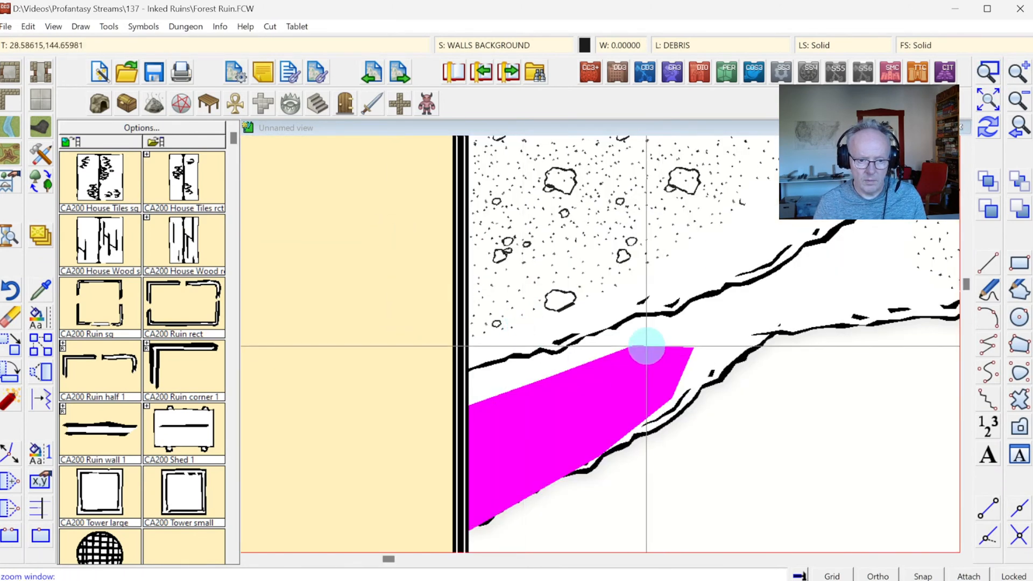
pyautogui.rightClick(565, 273)
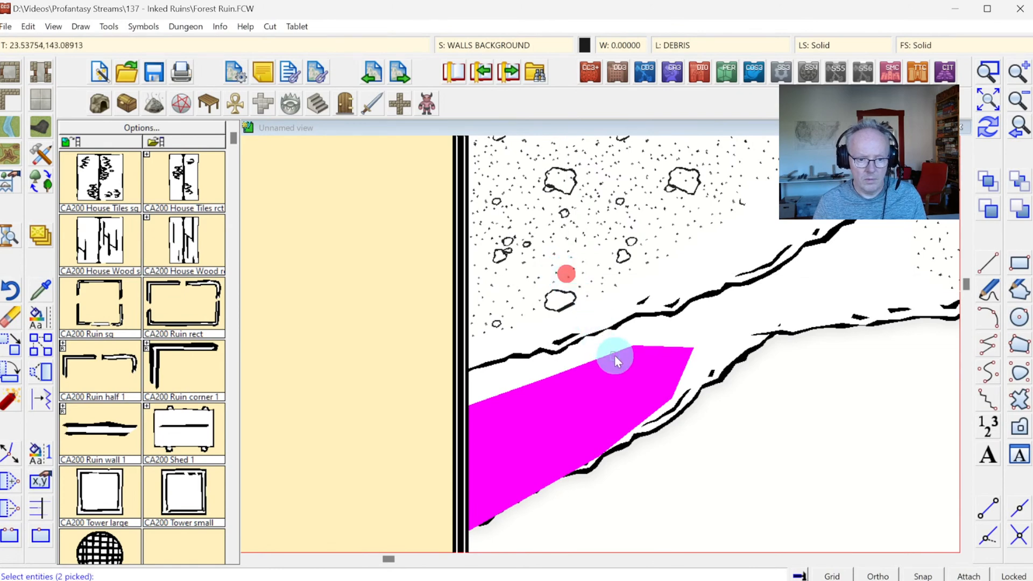
pyautogui.rightClick(626, 347)
pyautogui.click(682, 324)
pyautogui.rightClick(608, 294)
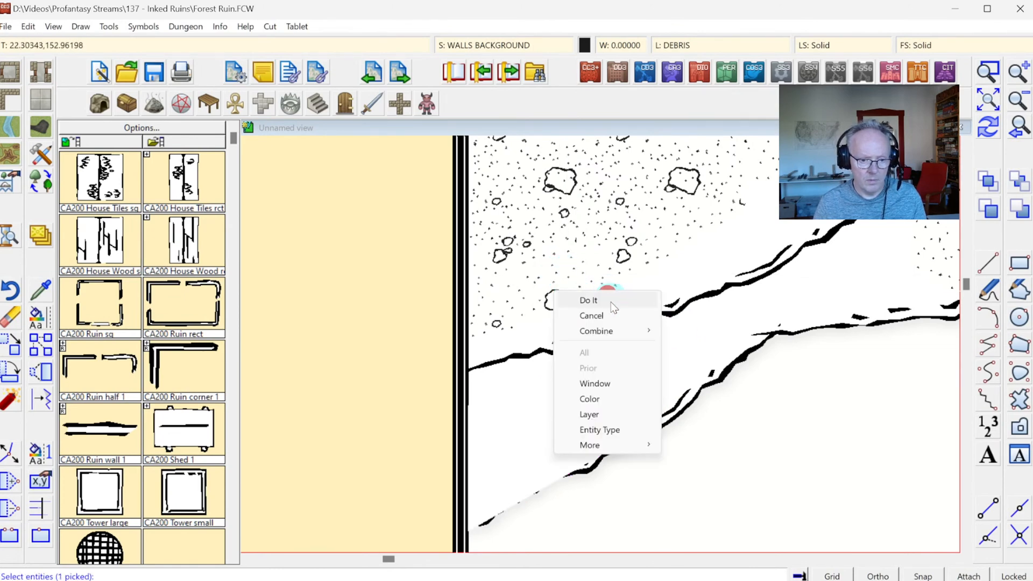
pyautogui.click(610, 300)
# Step: Try again to bring the ground patch between the two western cliff lines to the front
pyautogui.click(988, 188)
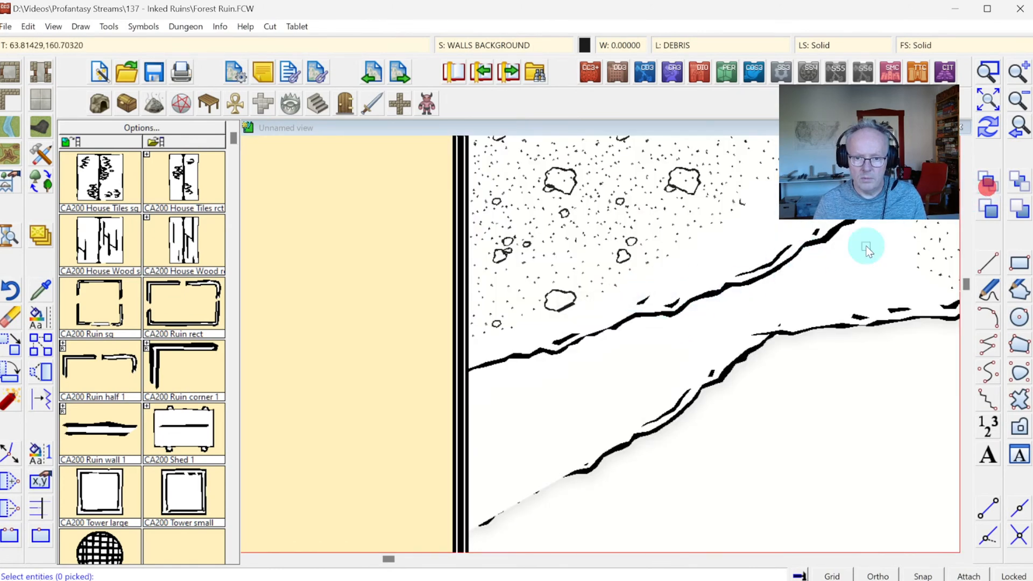
pyautogui.click(616, 387)
pyautogui.rightClick(689, 368)
pyautogui.click(691, 368)
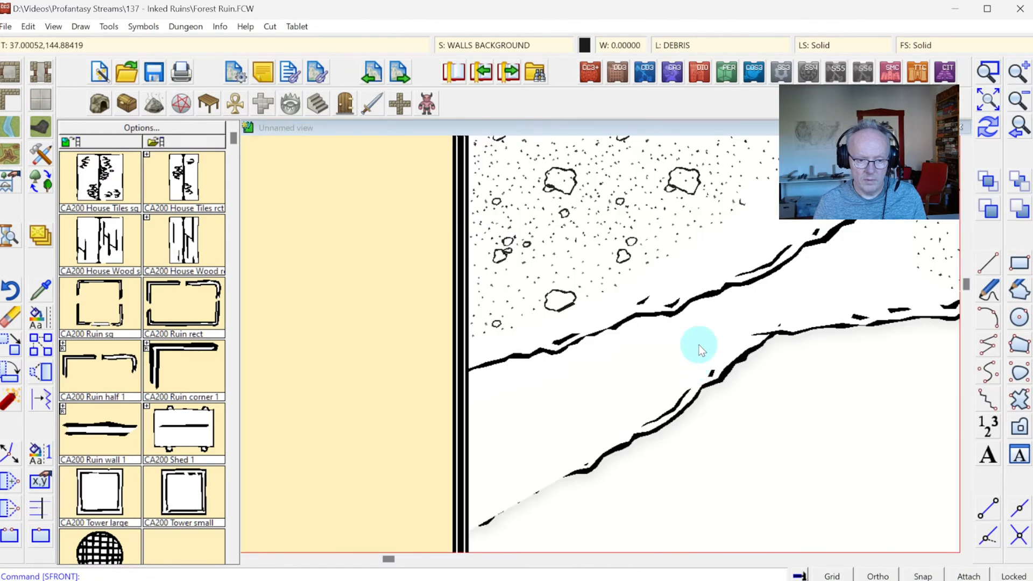
# Step: List the properties of the entities making up the ground patch between the western cliff lines and examine their sheets
pyautogui.click(221, 26)
pyautogui.click(238, 44)
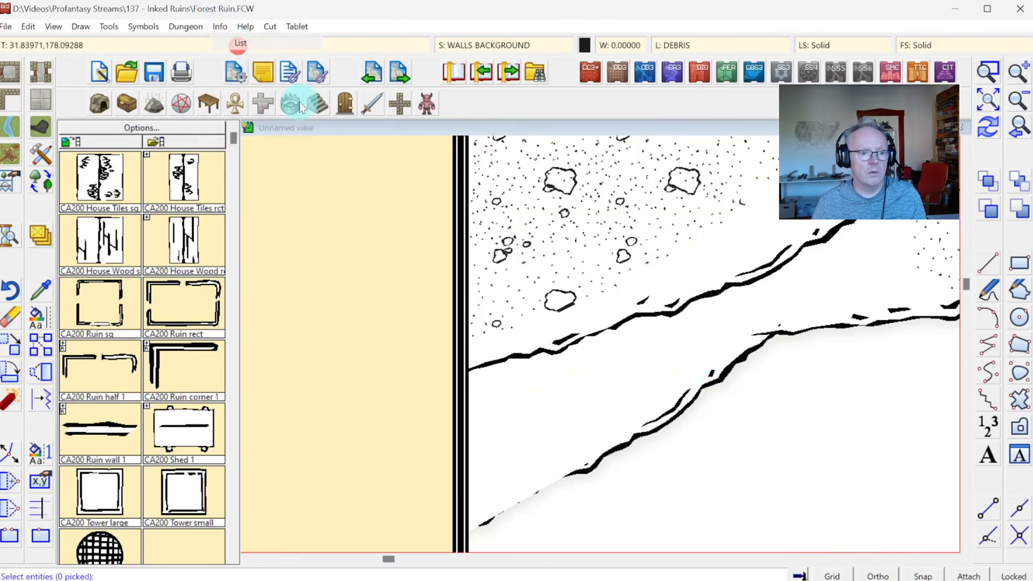
pyautogui.click(657, 341)
pyautogui.click(650, 339)
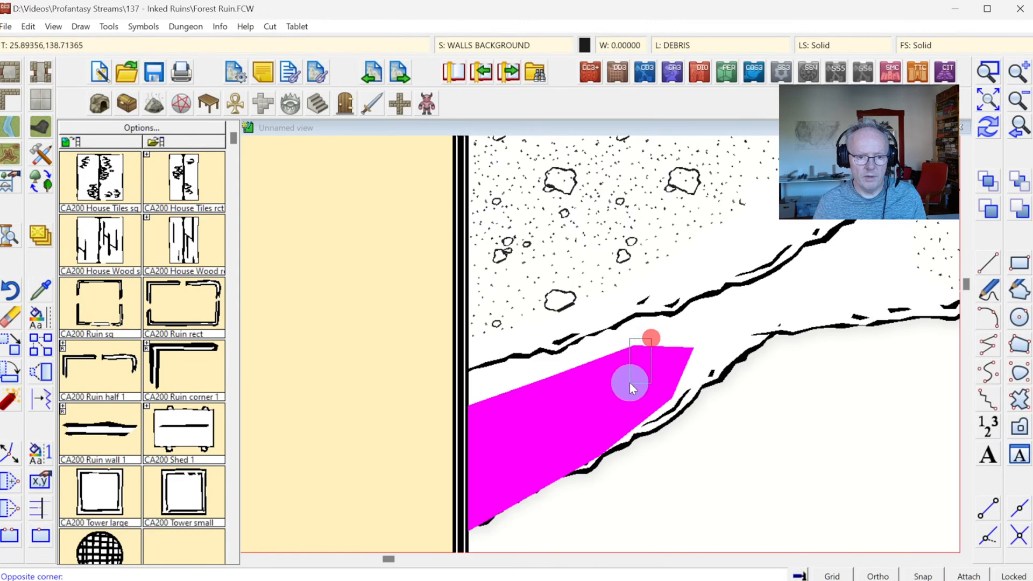
pyautogui.click(682, 350)
pyautogui.rightClick(683, 350)
pyautogui.click(684, 351)
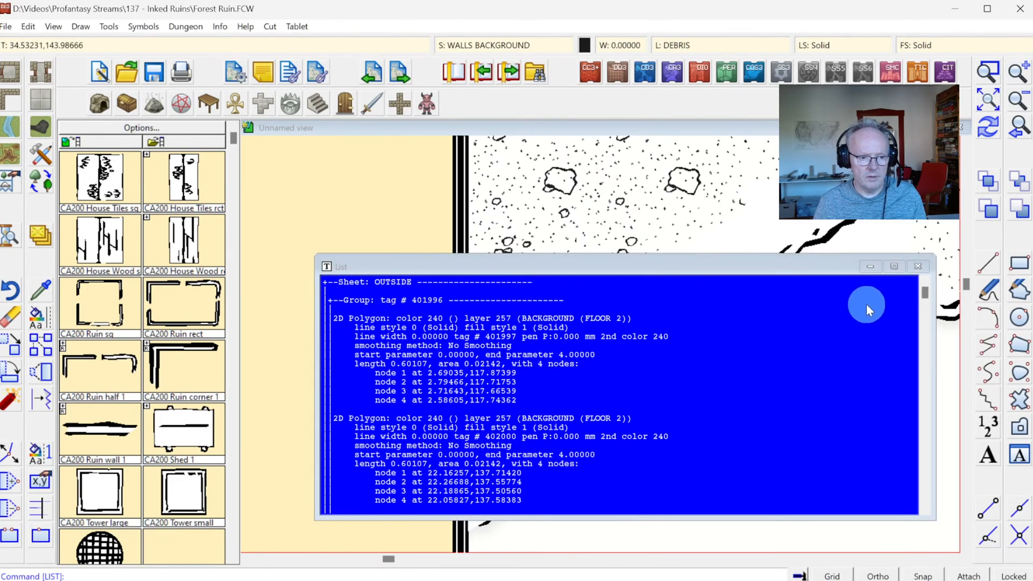
pyautogui.moveTo(929, 295); pyautogui.dragTo(974, 499)
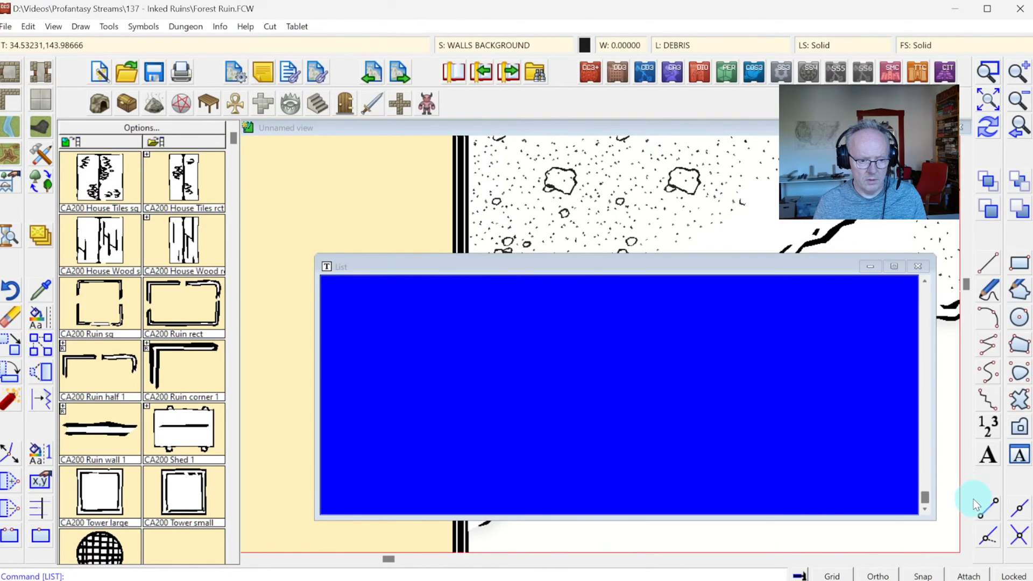
pyautogui.click(925, 280)
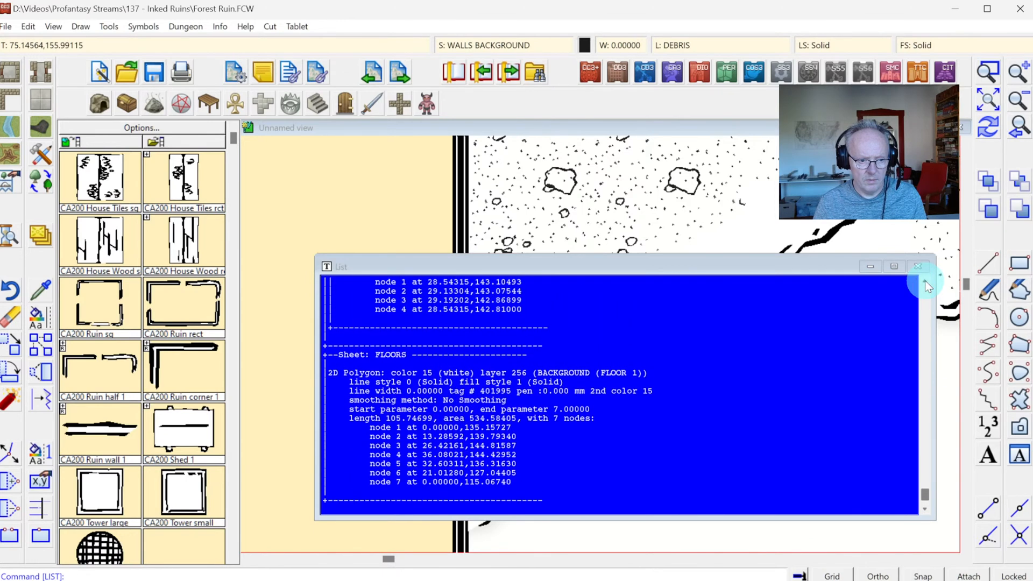
pyautogui.press('Escape')
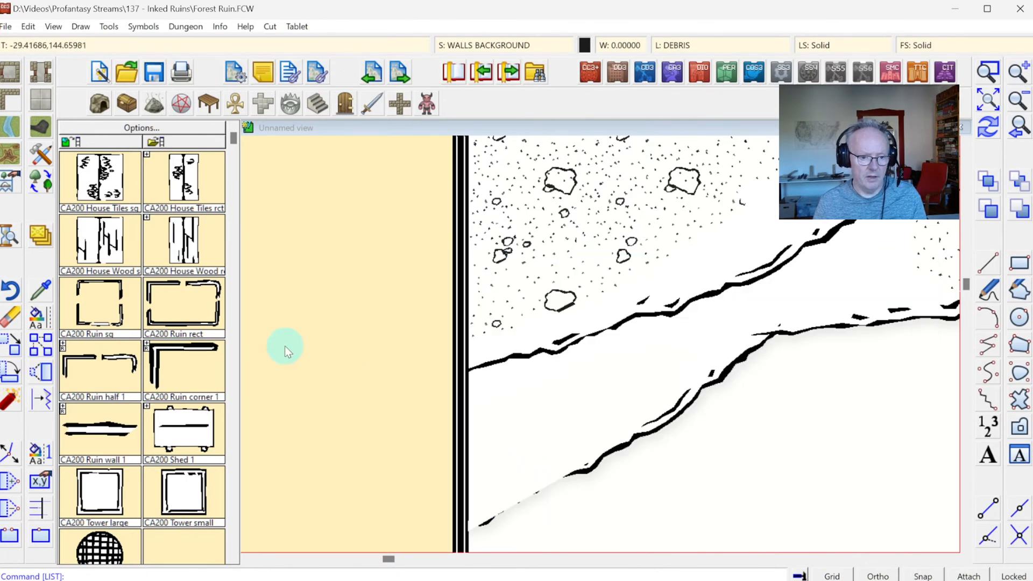
pyautogui.rightClick(41, 236)
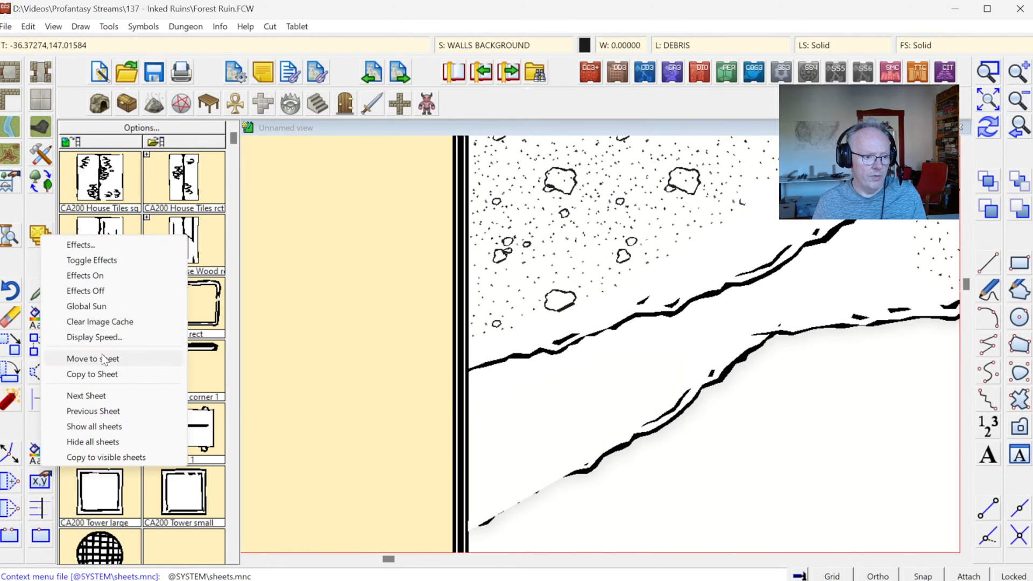
pyautogui.click(105, 360)
pyautogui.click(552, 469)
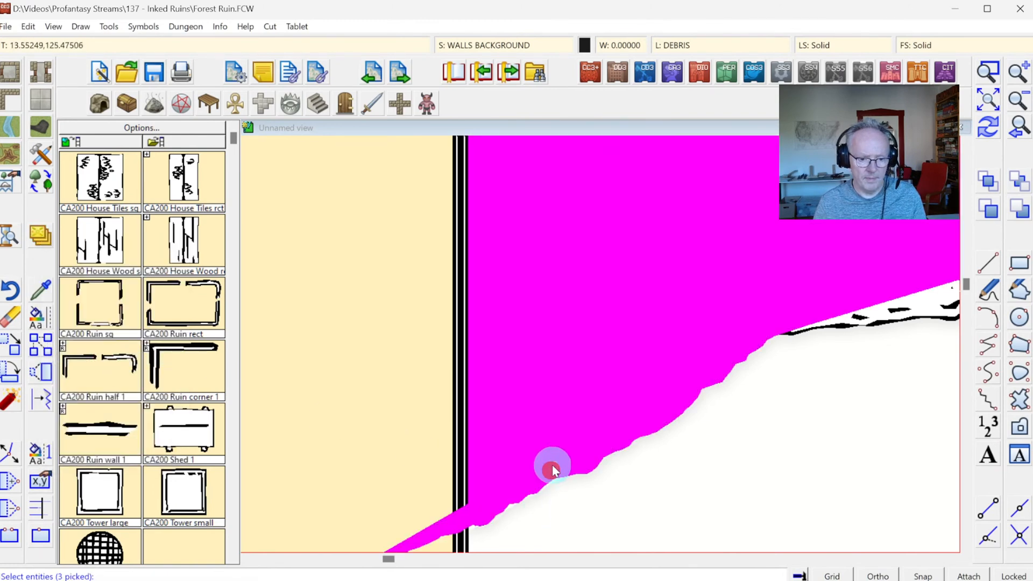
pyautogui.rightClick(541, 428)
pyautogui.click(519, 436)
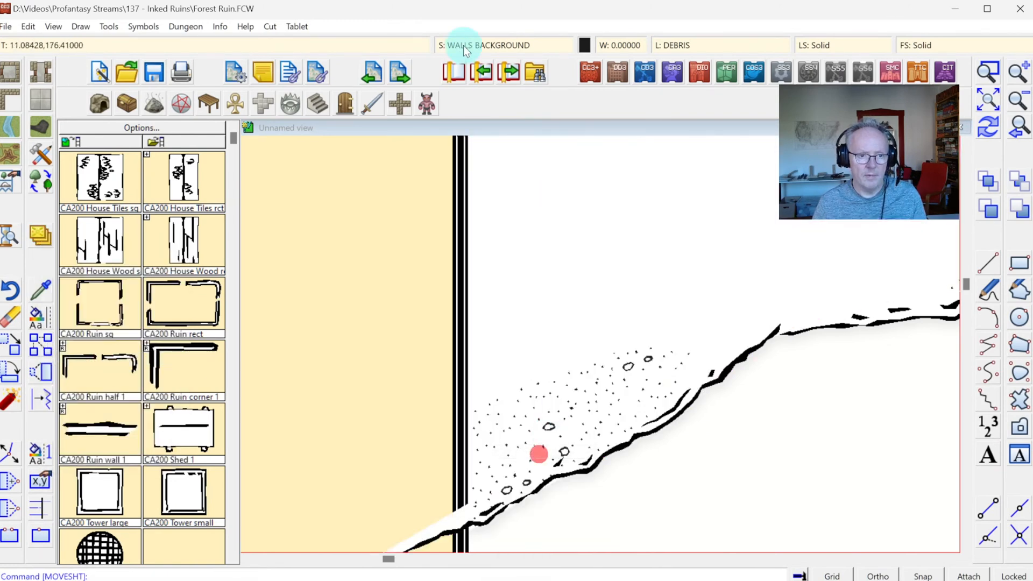
# Step: Make FLOORS the current sheet and hide all other sheets
pyautogui.click(466, 46)
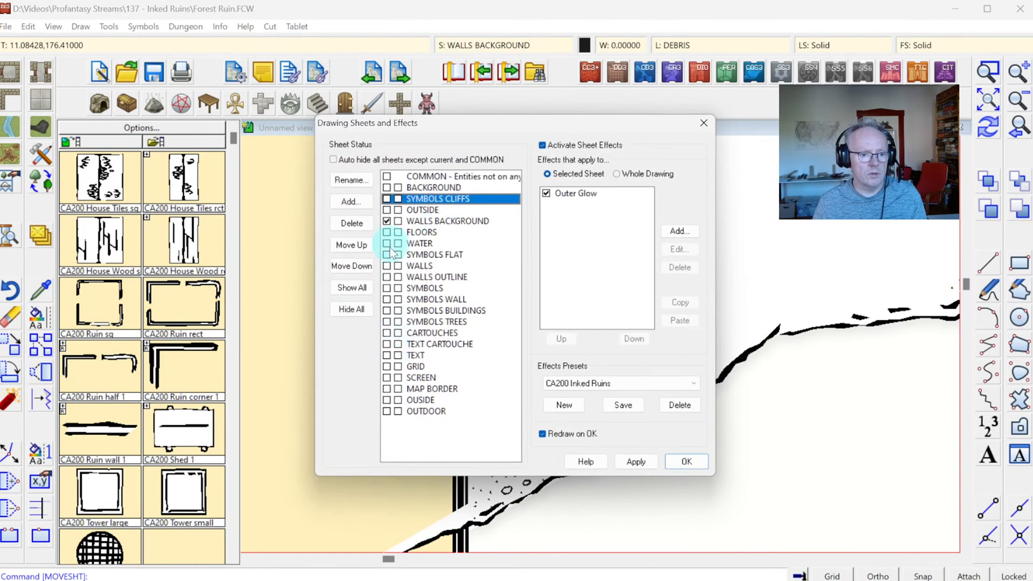
pyautogui.click(389, 231)
pyautogui.click(349, 308)
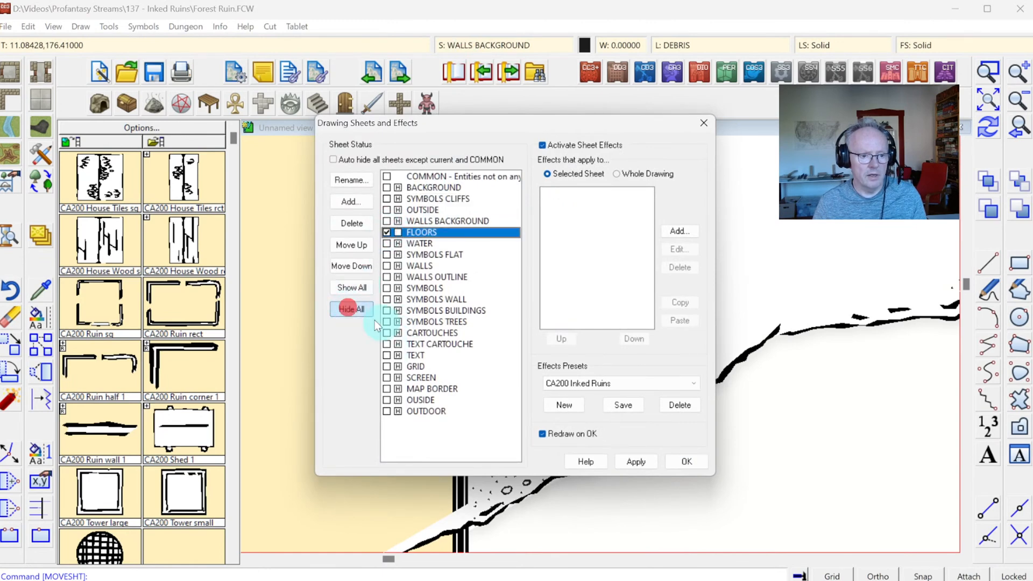
pyautogui.click(692, 466)
# Step: Move the white polygon on the FLOORS sheet to the OUTSIDE sheet
pyautogui.rightClick(41, 234)
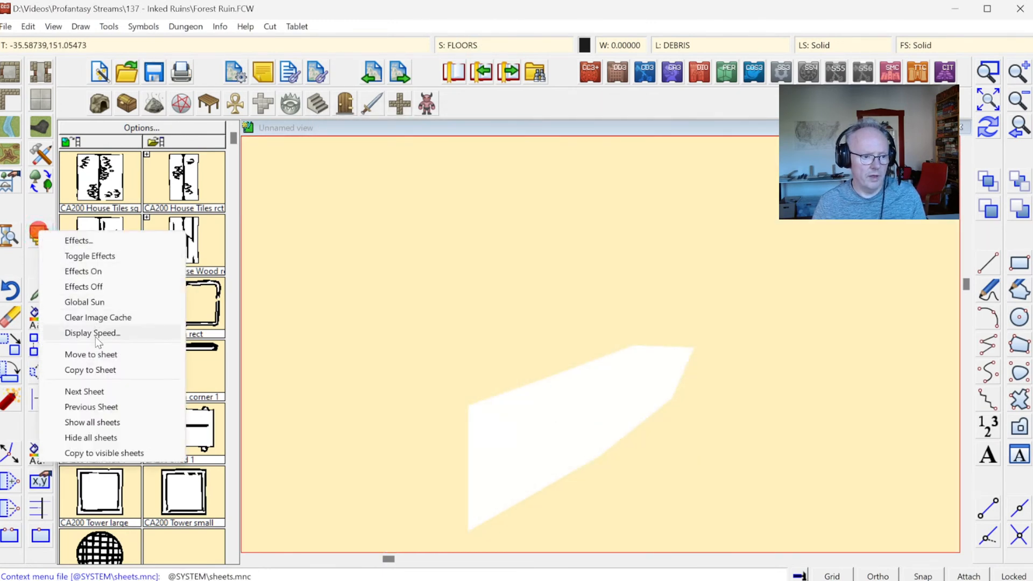
pyautogui.click(89, 355)
pyautogui.click(486, 367)
pyautogui.click(540, 415)
pyautogui.rightClick(627, 357)
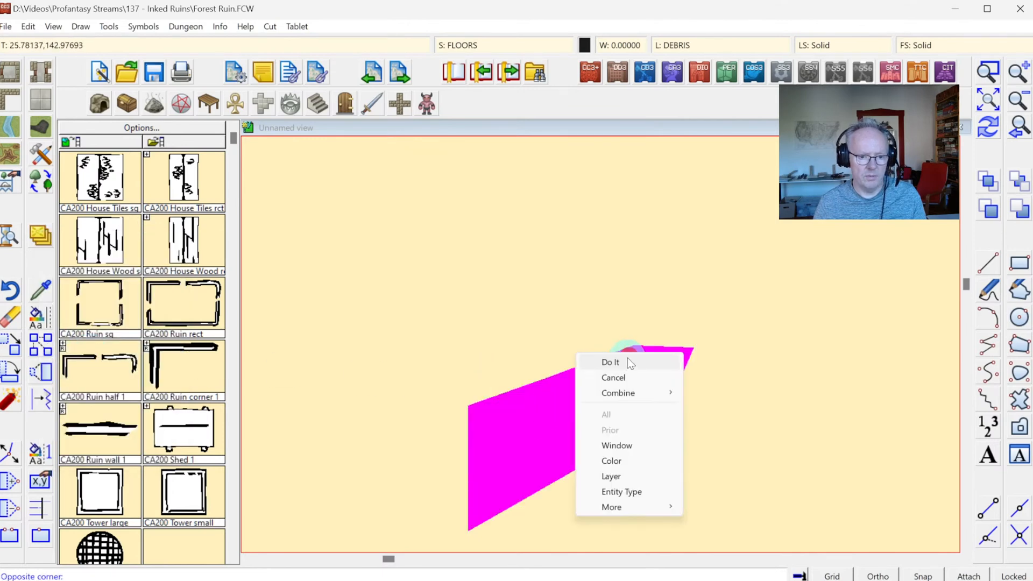
pyautogui.click(625, 361)
pyautogui.click(451, 222)
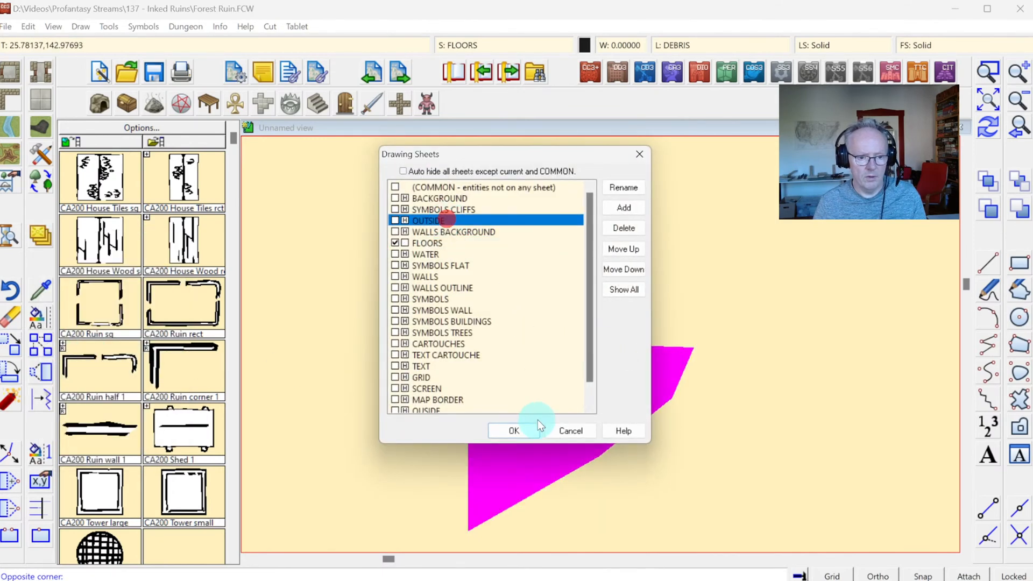
pyautogui.click(526, 428)
# Step: Make OUTSIDE the current sheet and send the white polygon to the back
pyautogui.click(473, 45)
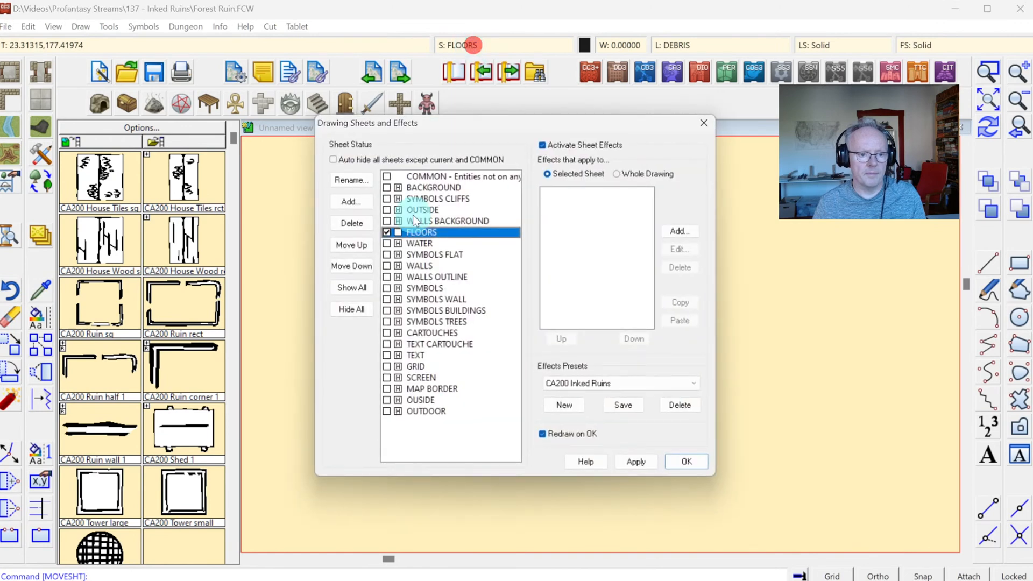
pyautogui.click(386, 209)
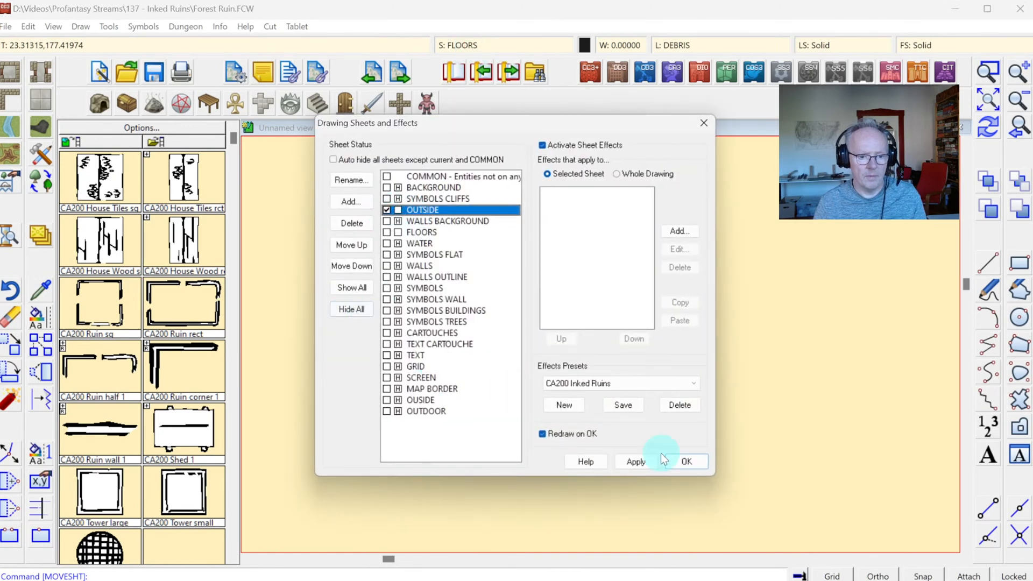
pyautogui.click(683, 457)
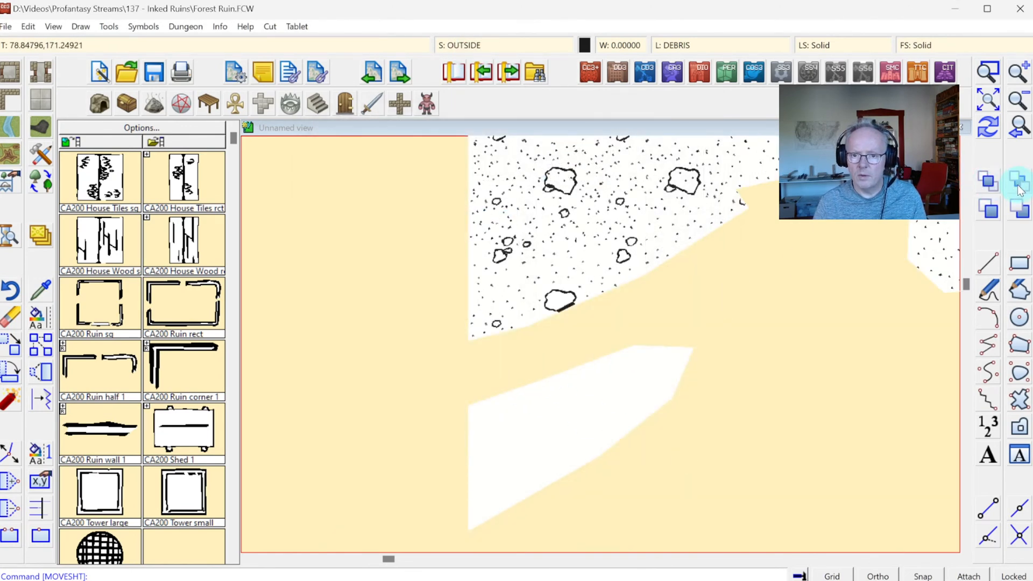
pyautogui.click(644, 347)
pyautogui.rightClick(712, 301)
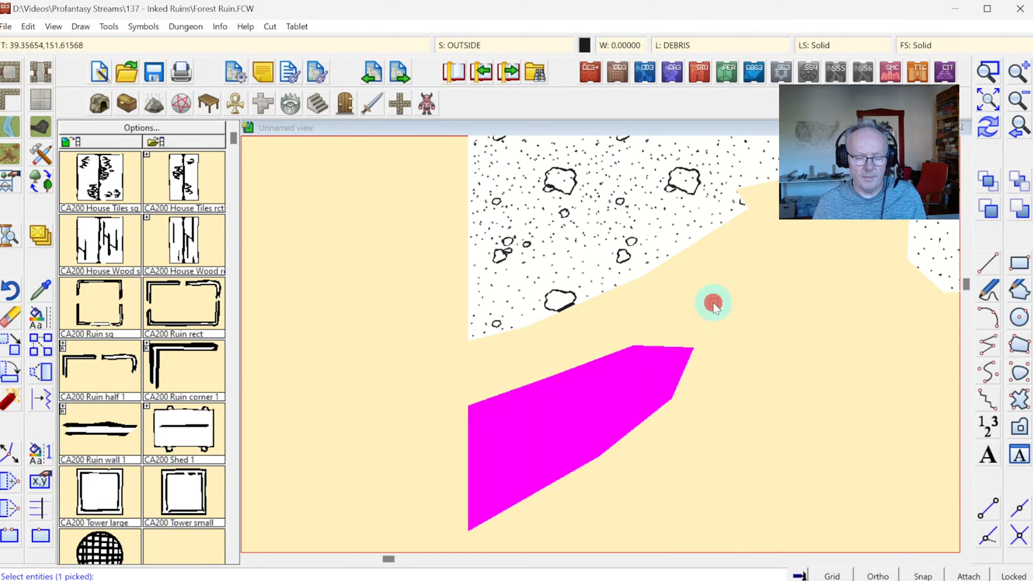
# Step: Show all sheets again and display the full map
pyautogui.click(482, 41)
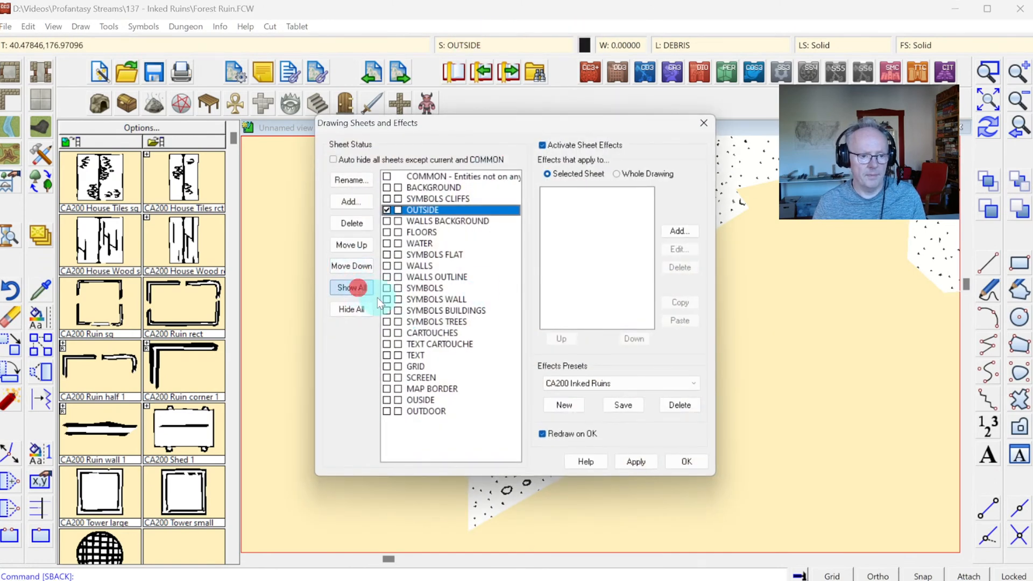
pyautogui.click(687, 461)
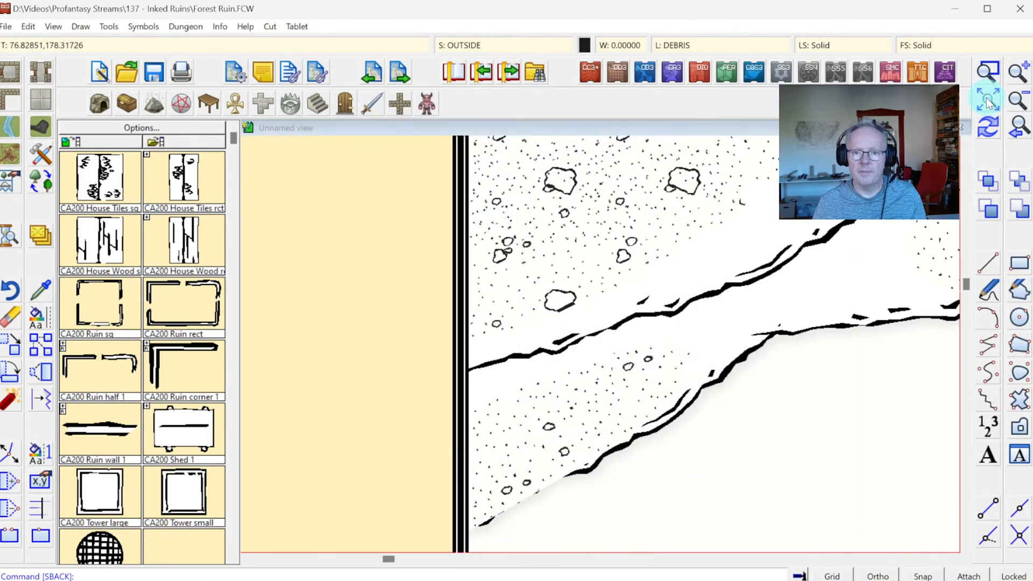
pyautogui.click(989, 102)
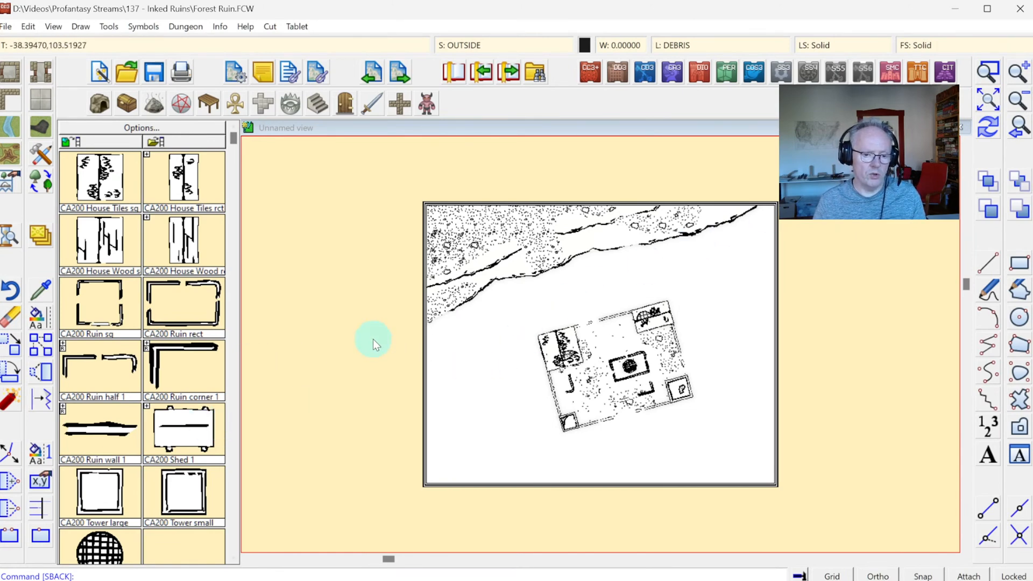
# Step: Draw a Terrain, Default Overgrown polygon covering the southwest corner of the map, running past the map border
pyautogui.click(41, 156)
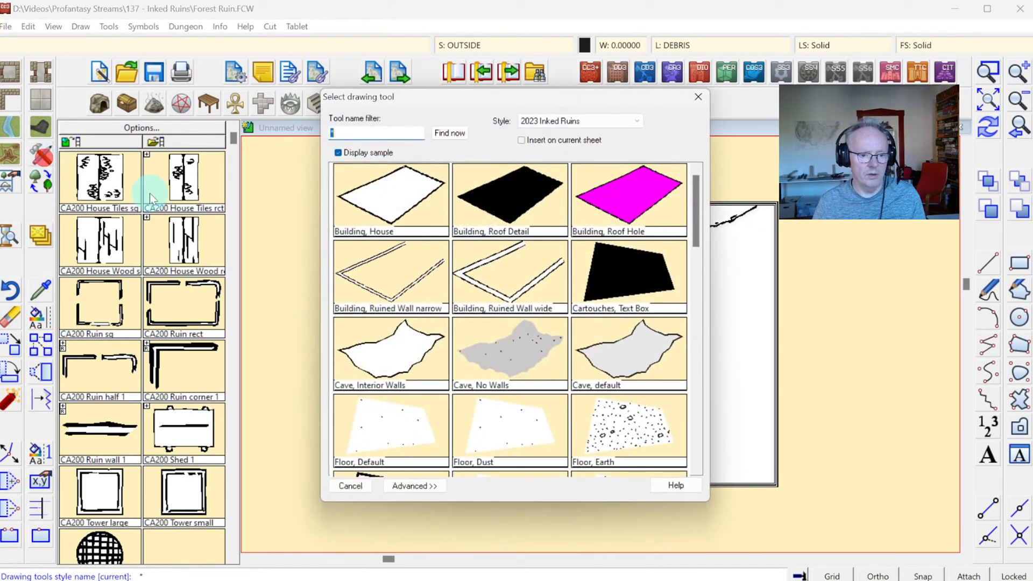
pyautogui.moveTo(695, 202); pyautogui.dragTo(709, 243)
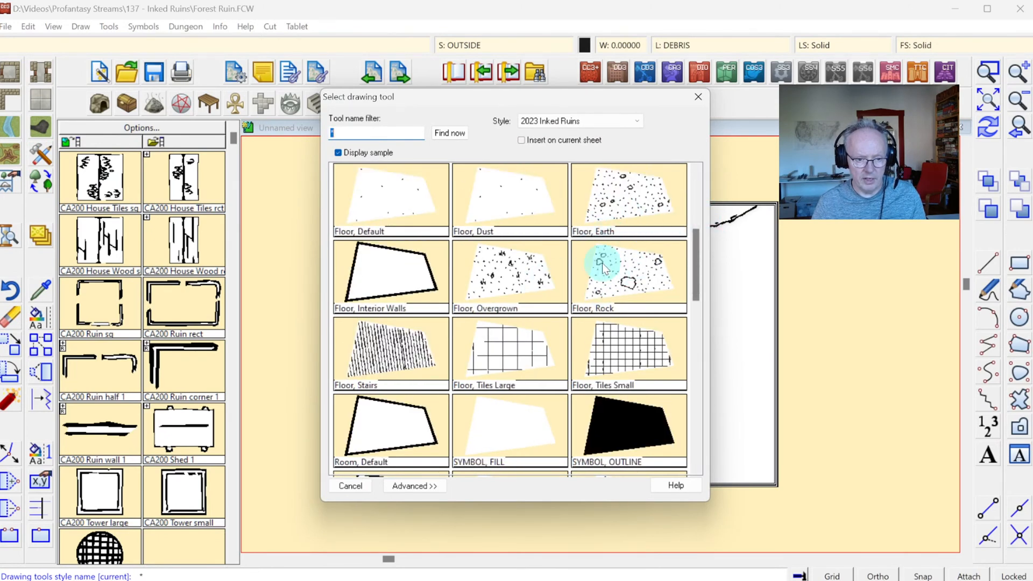
pyautogui.moveTo(696, 237); pyautogui.dragTo(712, 304)
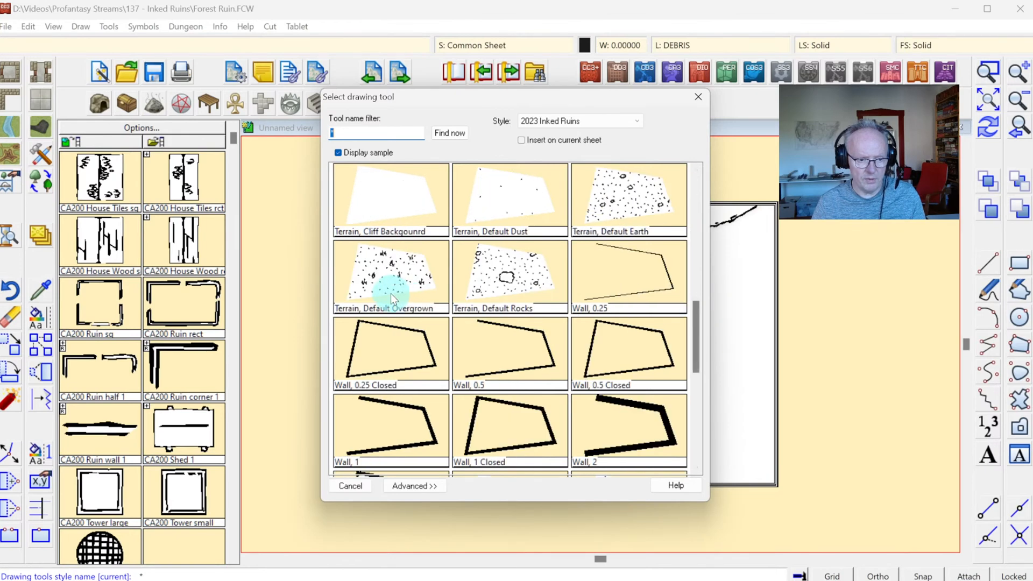
pyautogui.doubleClick(391, 293)
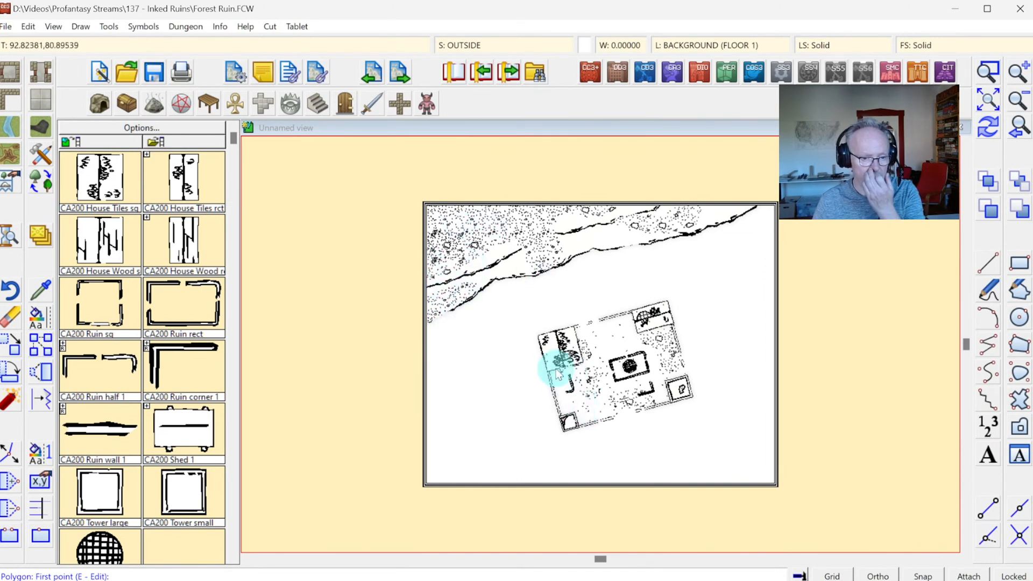
pyautogui.click(410, 345)
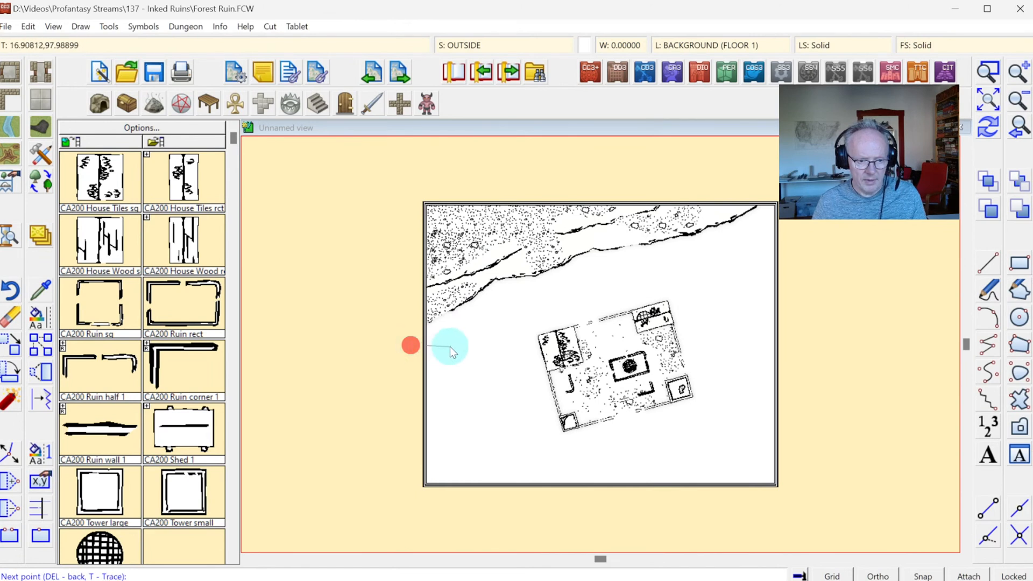
pyautogui.click(463, 339)
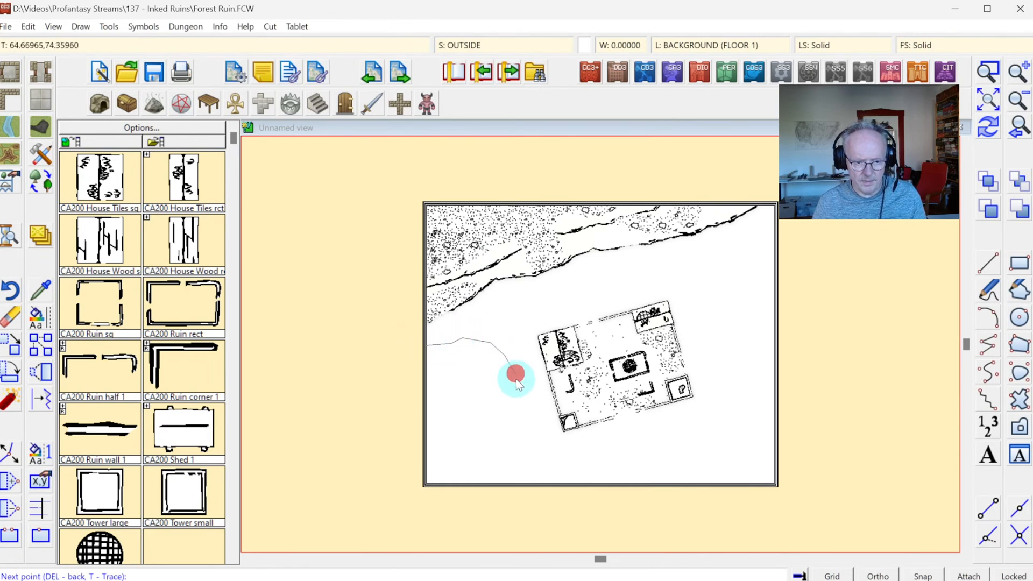
pyautogui.click(520, 448)
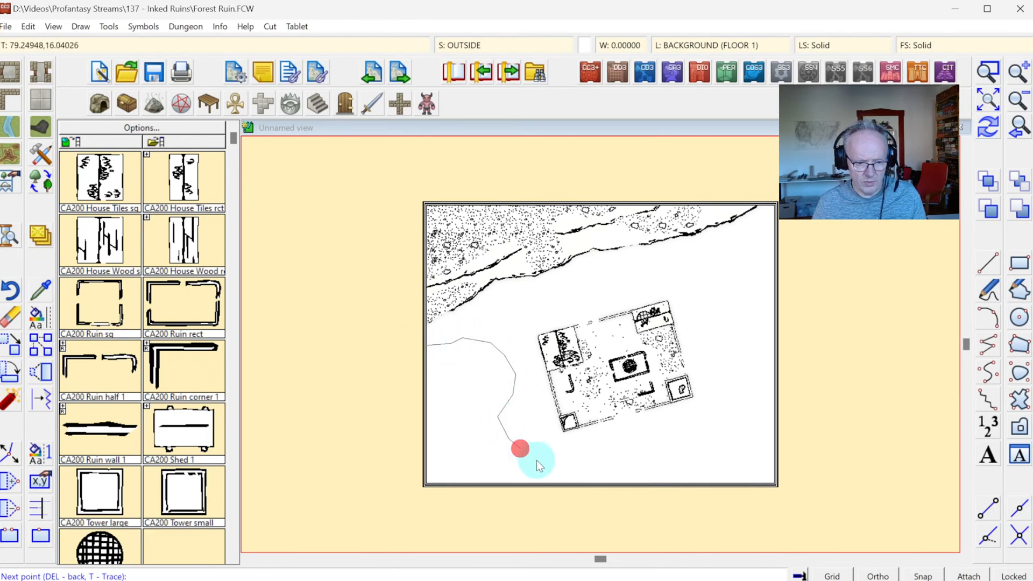
pyautogui.click(548, 492)
pyautogui.click(397, 500)
pyautogui.rightClick(397, 499)
# Step: Draw a second overgrown terrain polygon around the southeast corner, curving south and east of the ruin and up the map's east edge
pyautogui.click(589, 486)
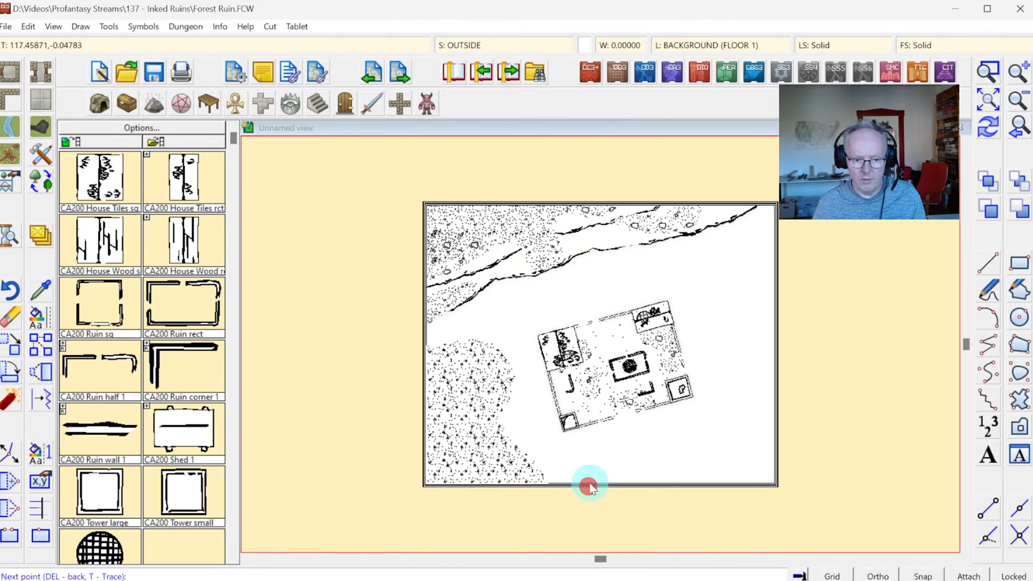
pyautogui.click(605, 450)
pyautogui.click(657, 443)
pyautogui.click(704, 448)
pyautogui.click(724, 437)
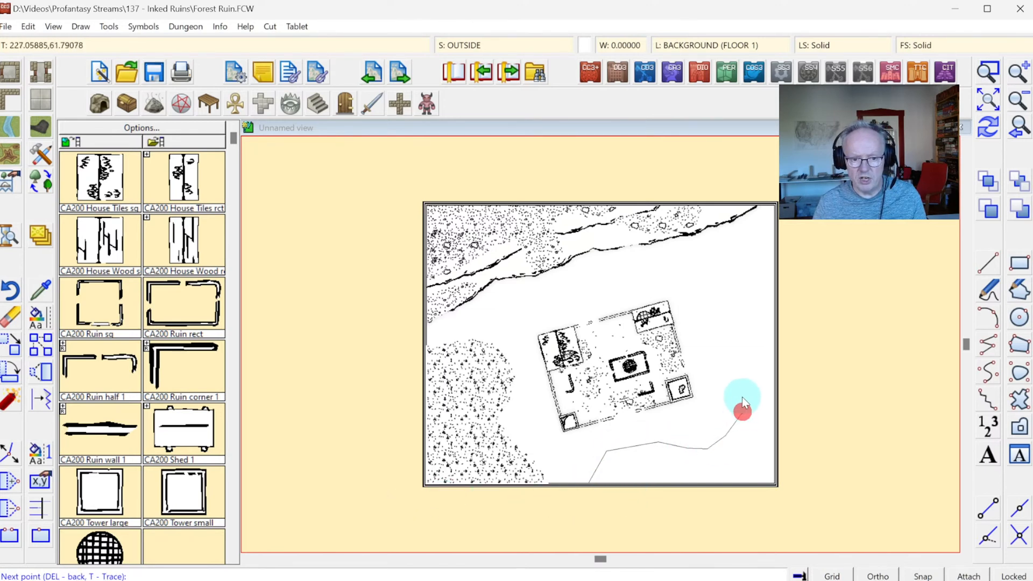
pyautogui.click(717, 360)
pyautogui.click(715, 295)
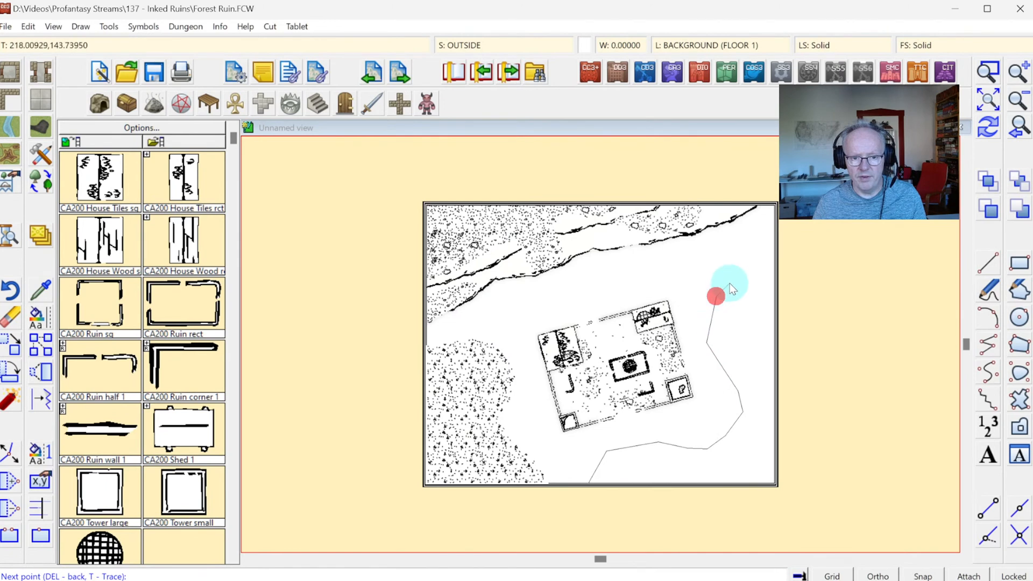
pyautogui.click(728, 282)
pyautogui.click(749, 265)
pyautogui.click(790, 244)
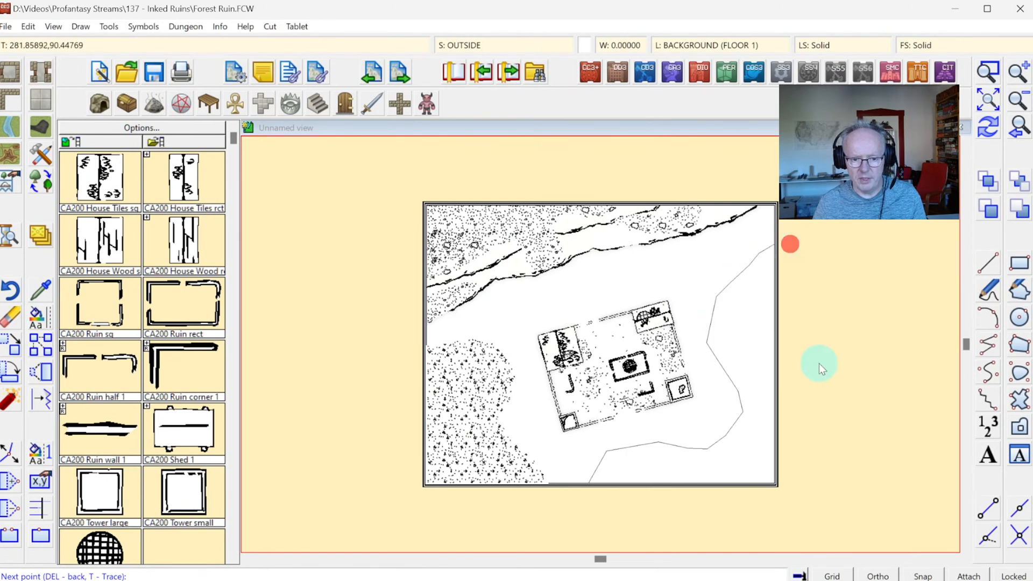
pyautogui.click(797, 490)
pyautogui.rightClick(796, 489)
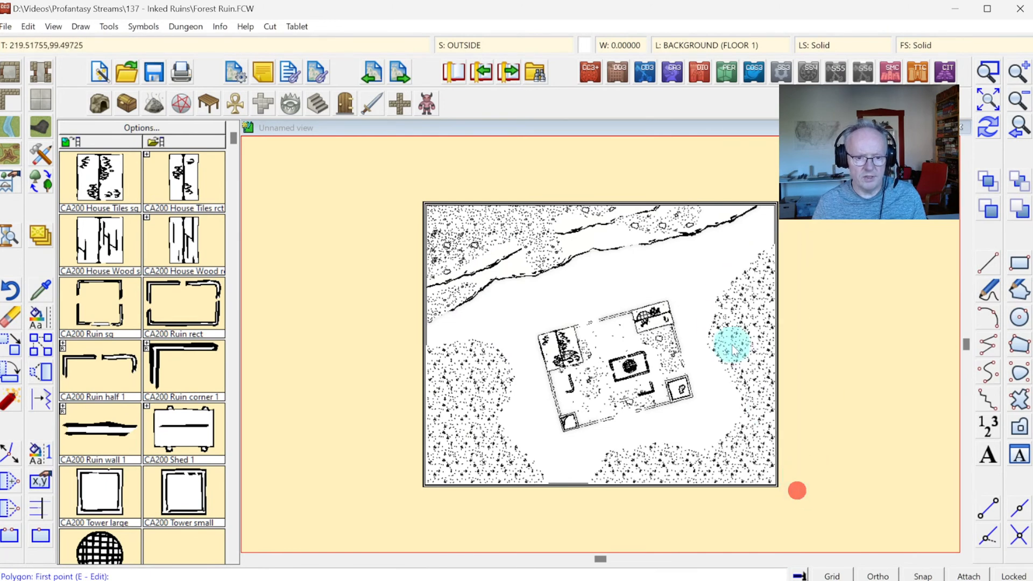
# Step: Draw three small overgrown terrain patches in the open ground northeast, southeast and south of the ruin
pyautogui.click(694, 253)
pyautogui.click(715, 258)
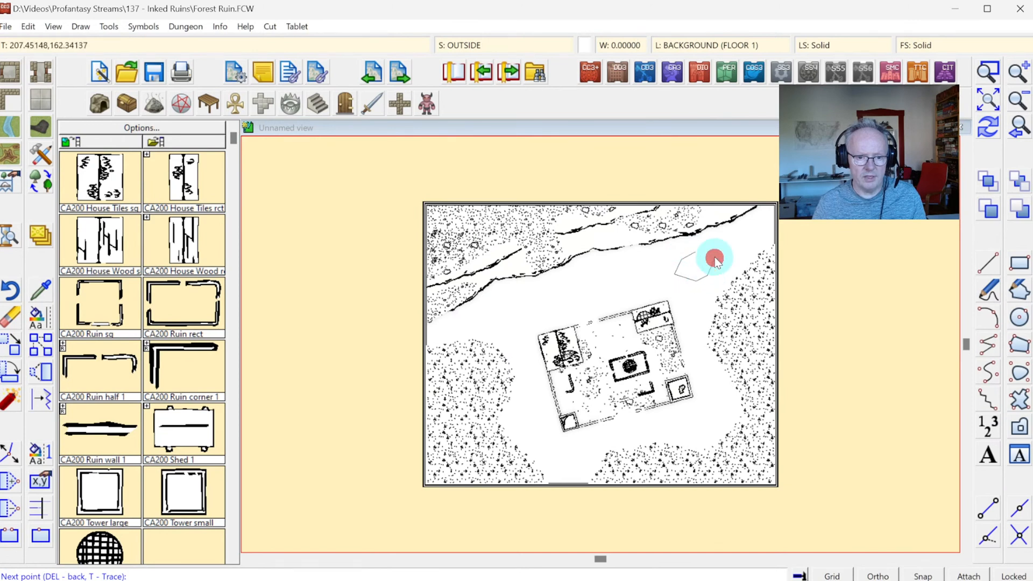
pyautogui.rightClick(715, 258)
pyautogui.click(703, 407)
pyautogui.click(689, 430)
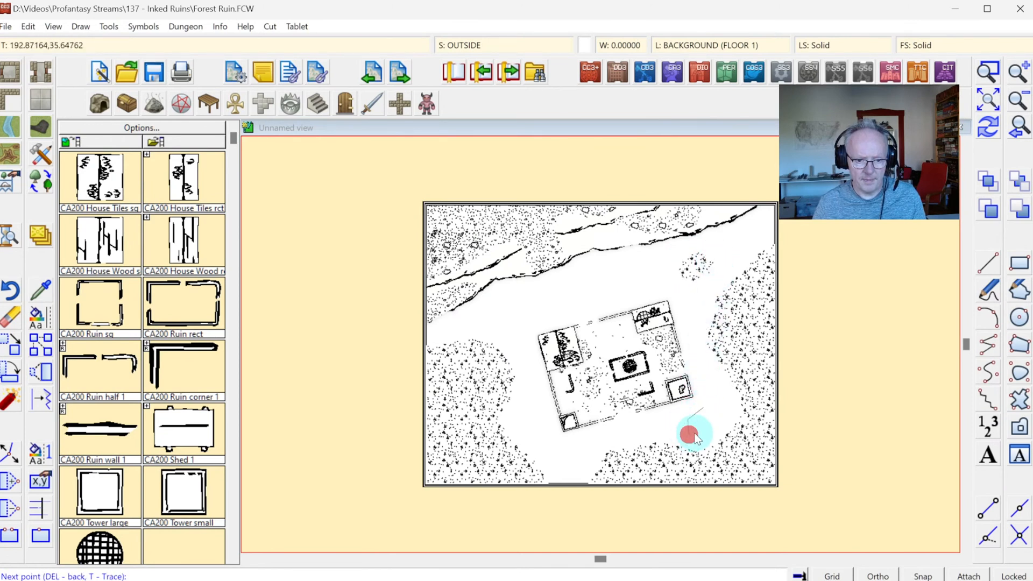
pyautogui.click(705, 429)
pyautogui.rightClick(712, 412)
pyautogui.click(555, 450)
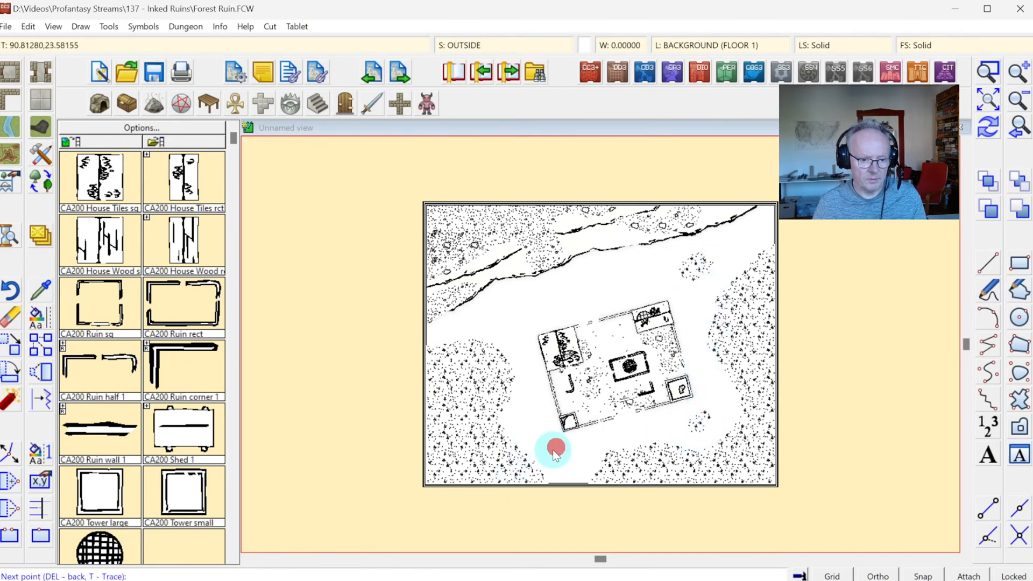
pyautogui.click(567, 463)
pyautogui.click(572, 443)
pyautogui.rightClick(579, 443)
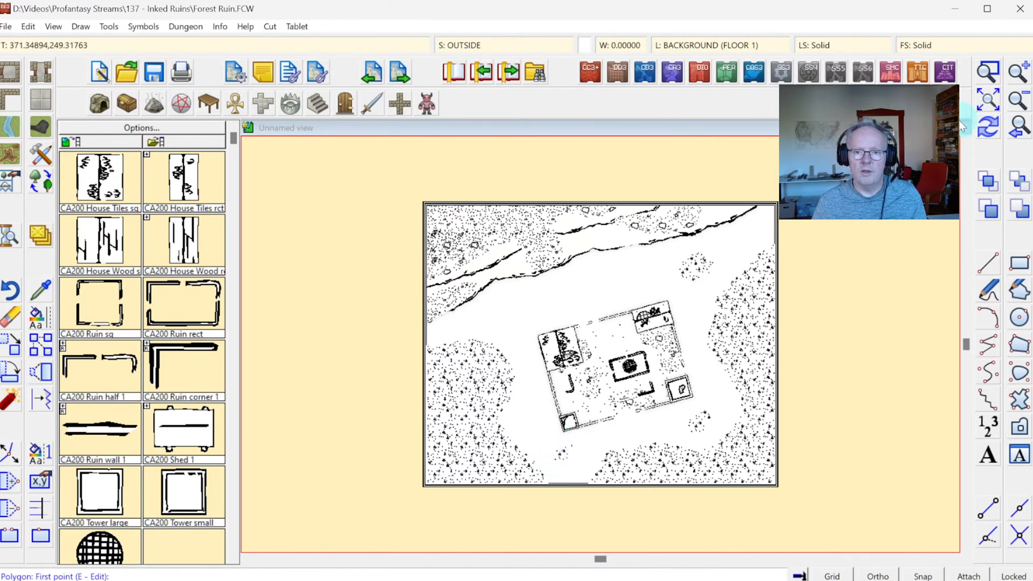
# Step: Choose the CA200 Tree 1 symbol from the vegetation catalog and make SYMBOLS TREES the current sheet
pyautogui.click(988, 73)
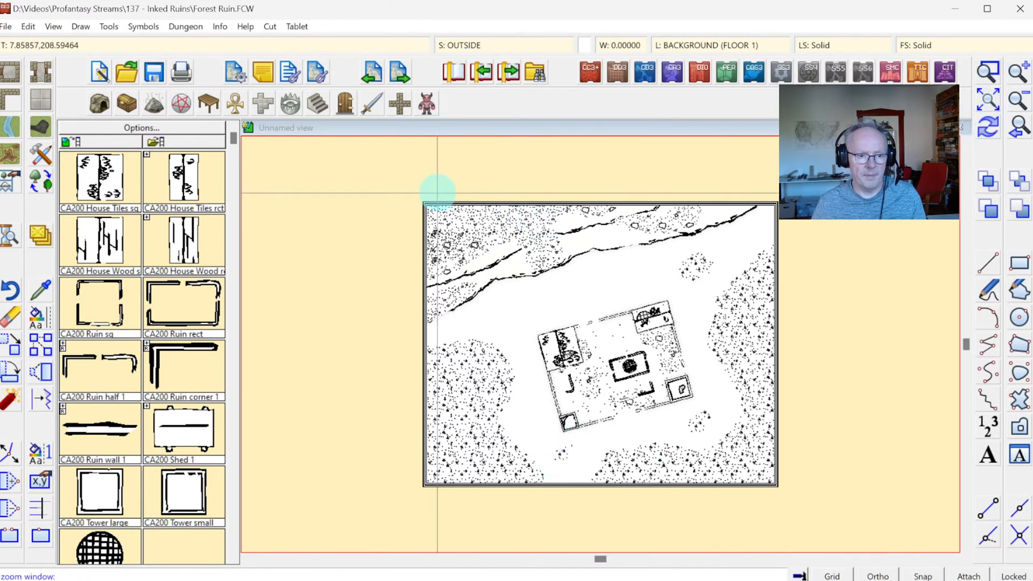
pyautogui.click(421, 199)
pyautogui.click(782, 483)
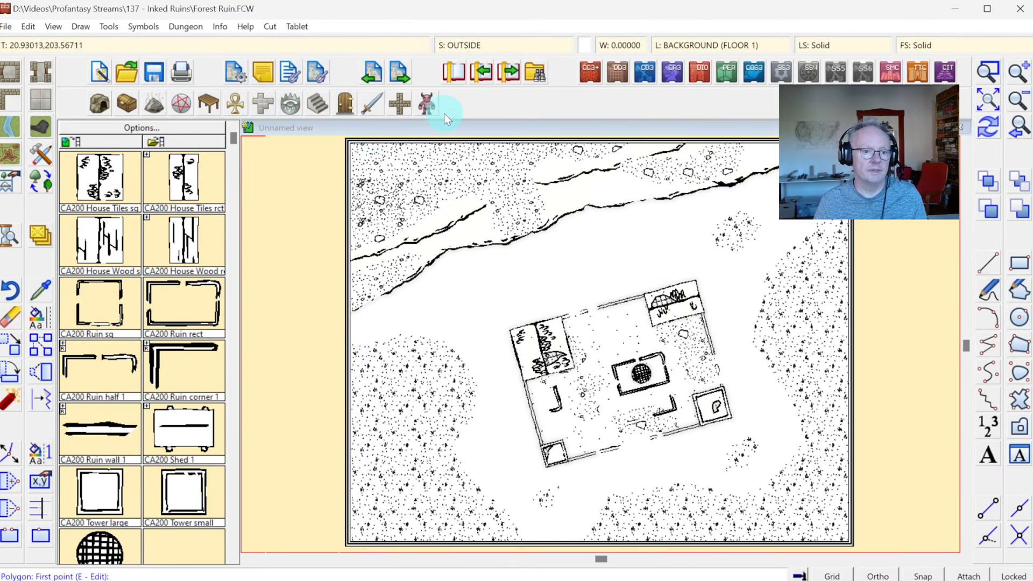
pyautogui.click(427, 103)
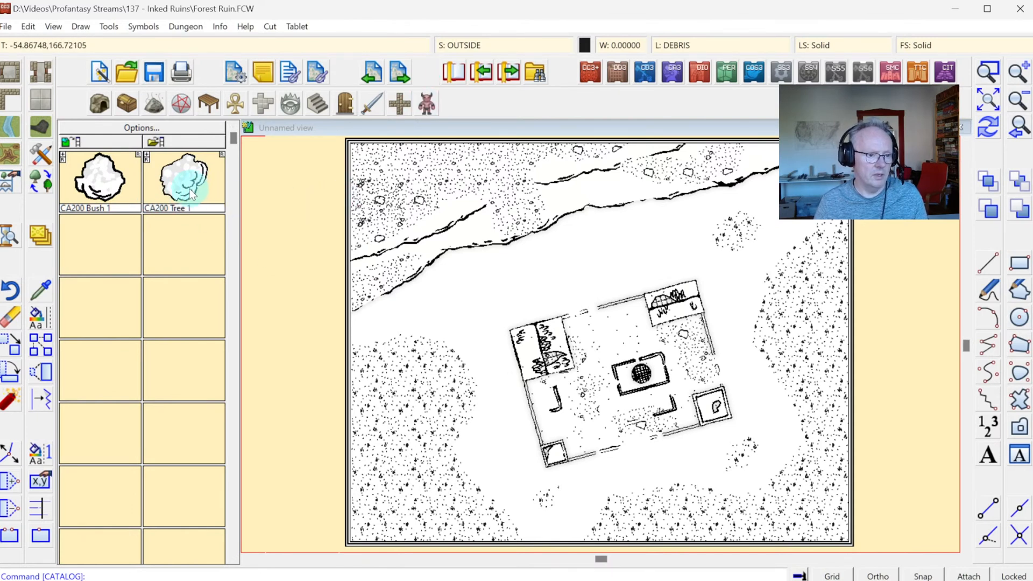
pyautogui.click(172, 177)
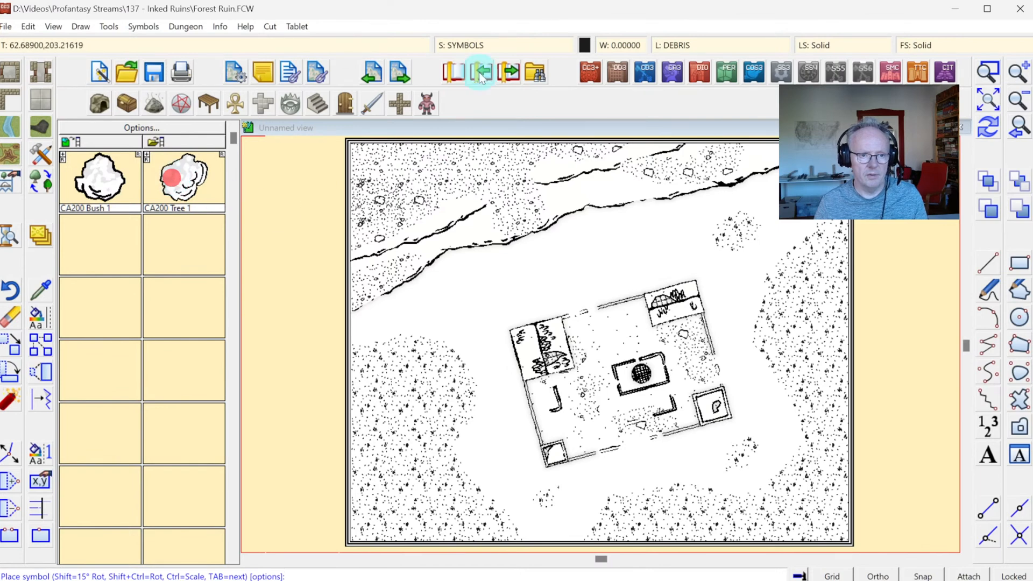
pyautogui.click(457, 43)
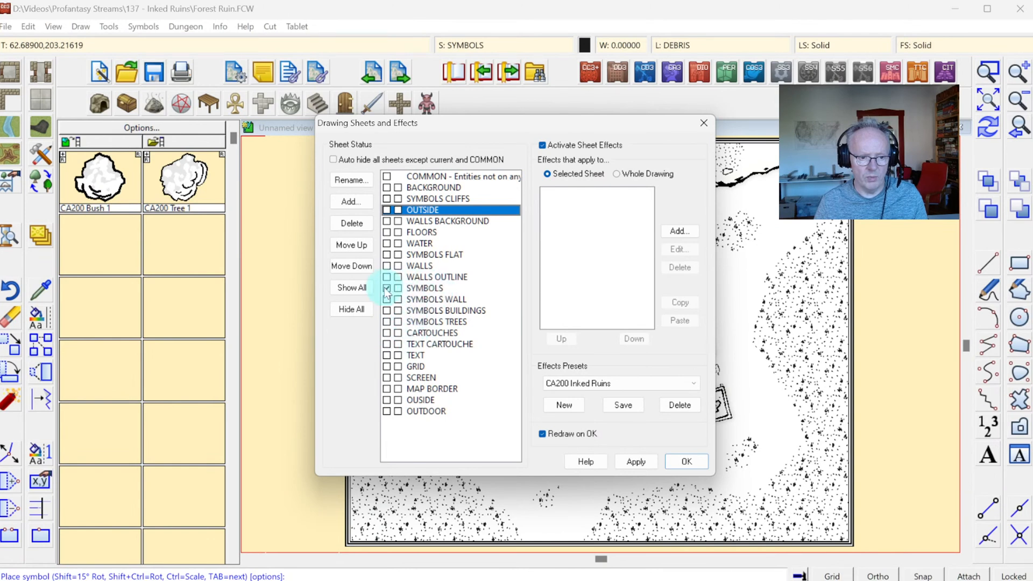
pyautogui.click(387, 321)
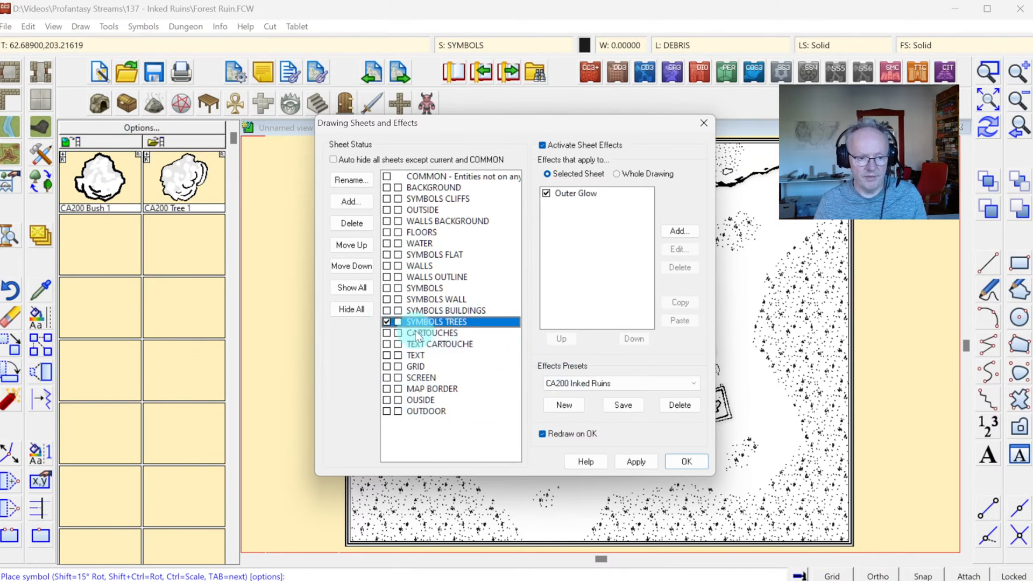
pyautogui.click(692, 460)
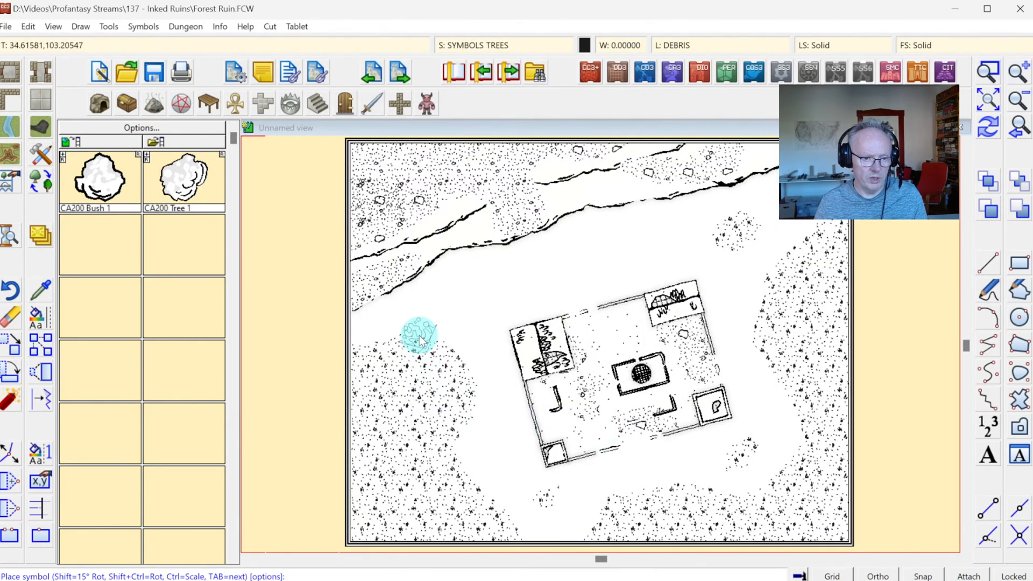
# Step: Scatter CA200 Tree 1 symbols of varied sizes over the overgrown area in the southwest of the map
pyautogui.click(423, 334)
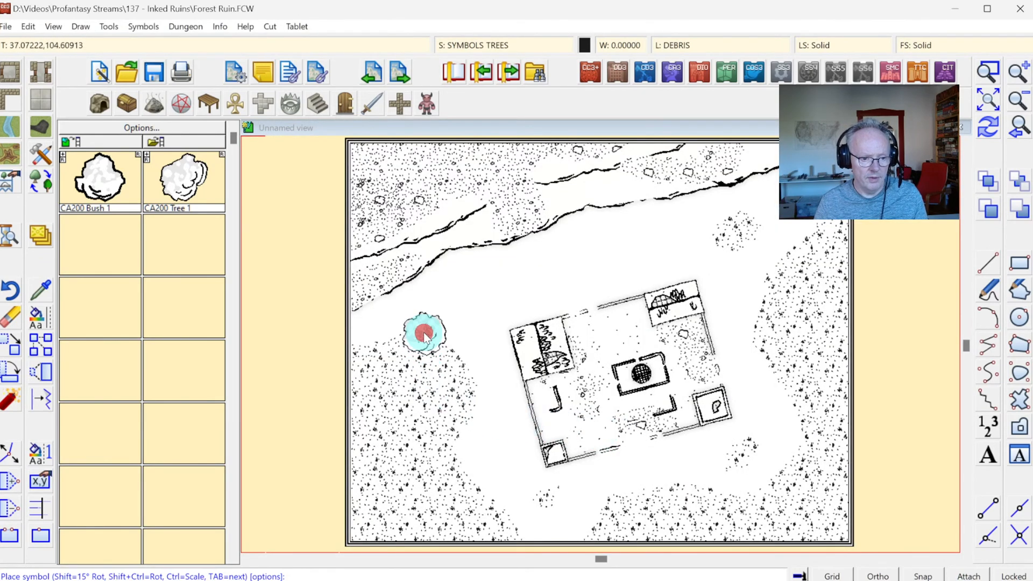
pyautogui.click(388, 346)
pyautogui.click(372, 390)
pyautogui.click(405, 432)
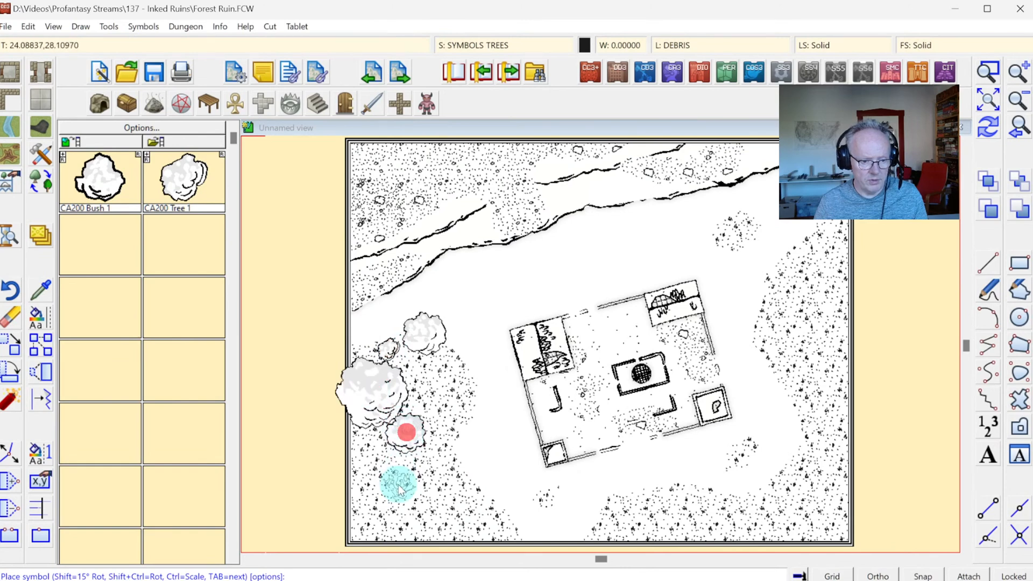
pyautogui.click(397, 472)
pyautogui.click(427, 515)
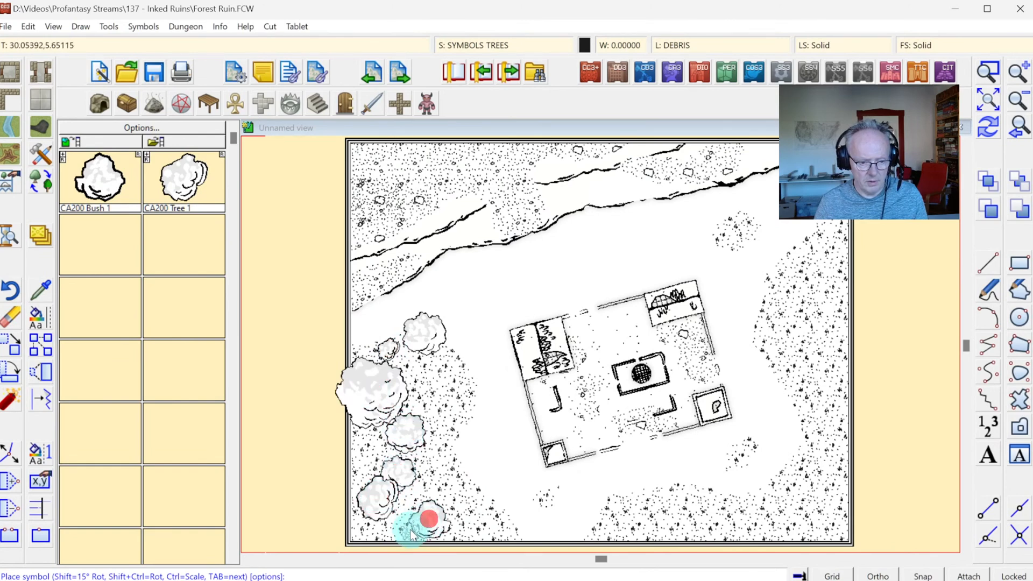
pyautogui.click(411, 528)
pyautogui.click(369, 533)
pyautogui.click(474, 470)
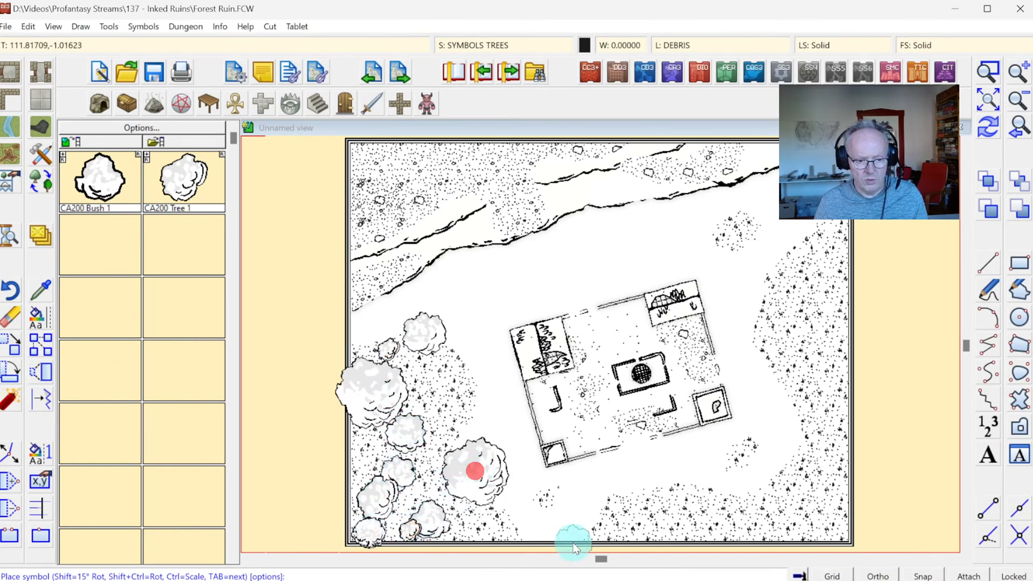
# Step: Place more trees of varied sizes along the map's south edge and into the southeast corner
pyautogui.click(590, 520)
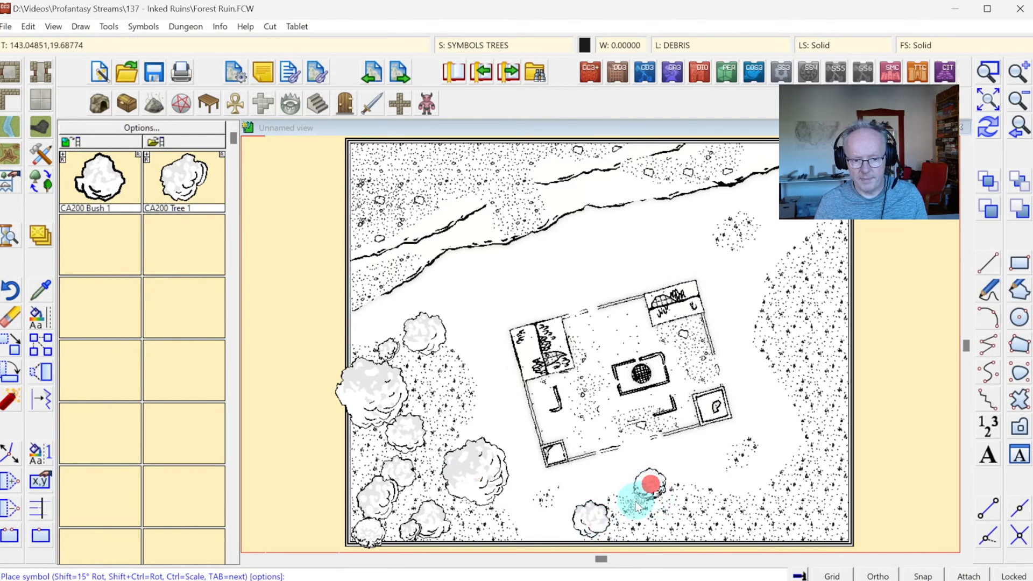
pyautogui.click(636, 503)
pyautogui.click(692, 512)
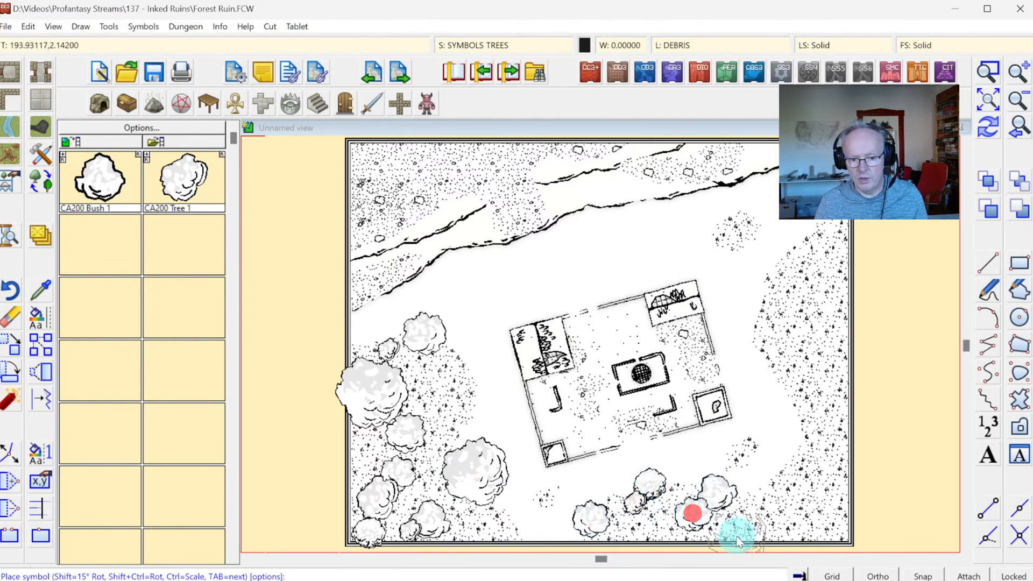
pyautogui.click(733, 534)
pyautogui.click(662, 531)
pyautogui.click(822, 489)
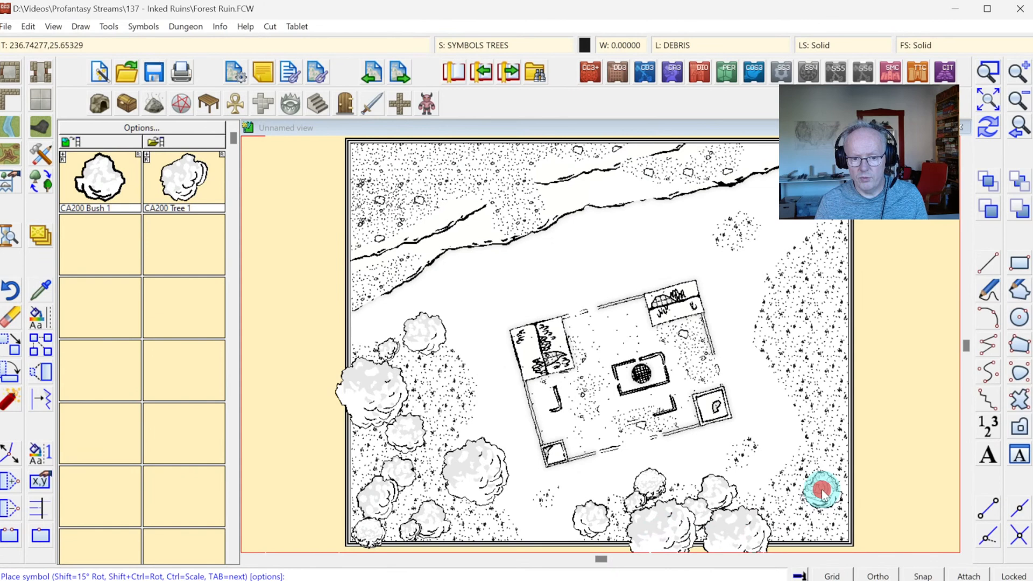
pyautogui.click(826, 521)
pyautogui.click(779, 478)
# Step: Place trees over the overgrown area along the map's east edge, plus a single tree in the clearing northwest of the ruin
pyautogui.click(828, 420)
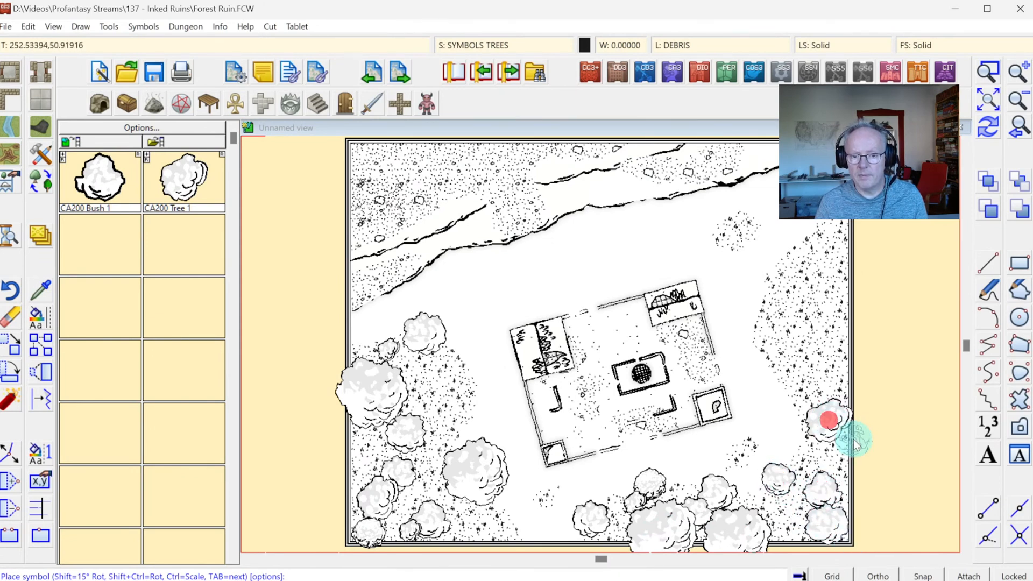
pyautogui.click(854, 437)
pyautogui.click(810, 350)
pyautogui.click(764, 296)
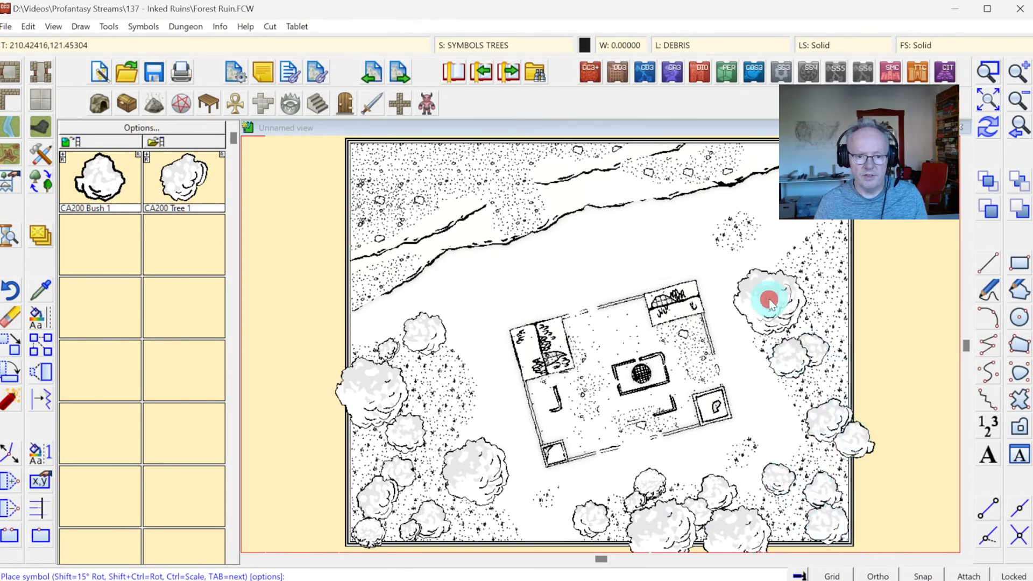
pyautogui.click(804, 262)
pyautogui.click(848, 237)
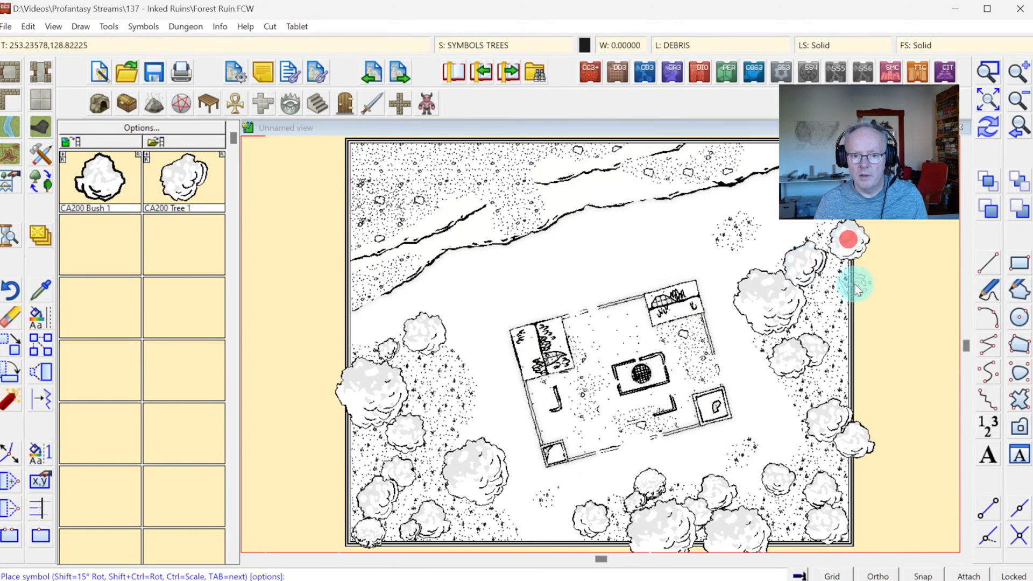
pyautogui.click(841, 304)
pyautogui.click(851, 365)
pyautogui.click(814, 385)
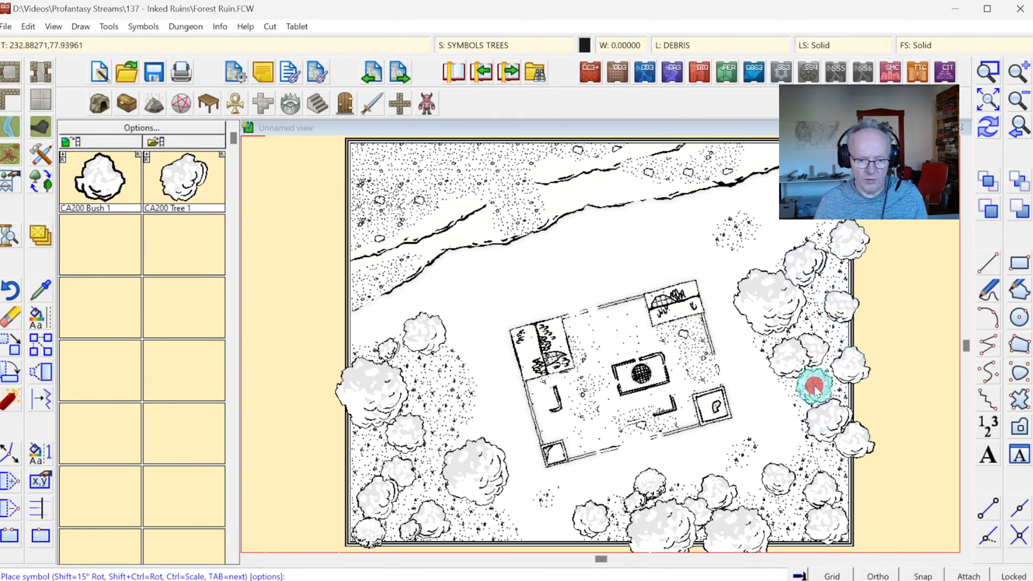
pyautogui.click(474, 302)
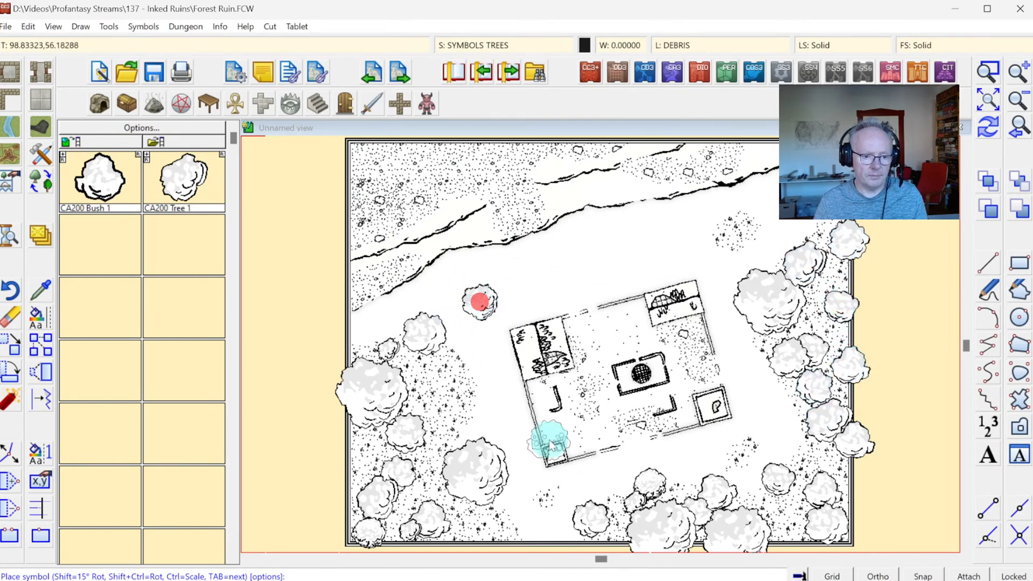
# Step: Place CA200 Tree 1 symbols southwest and northeast of the ruin, in the northwest overgrowth and along the map's north edge to the northeast corner
pyautogui.click(518, 514)
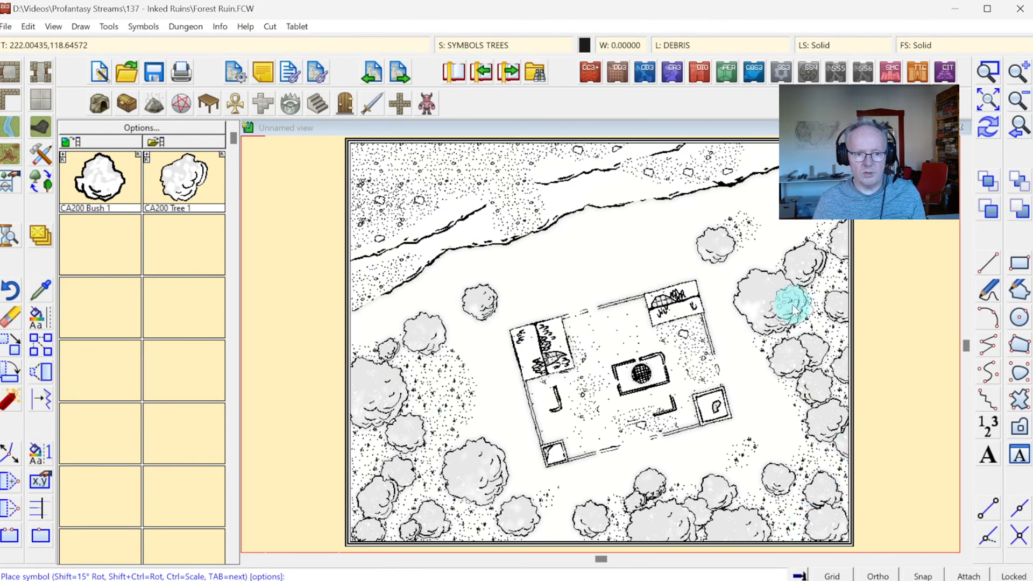
pyautogui.click(392, 170)
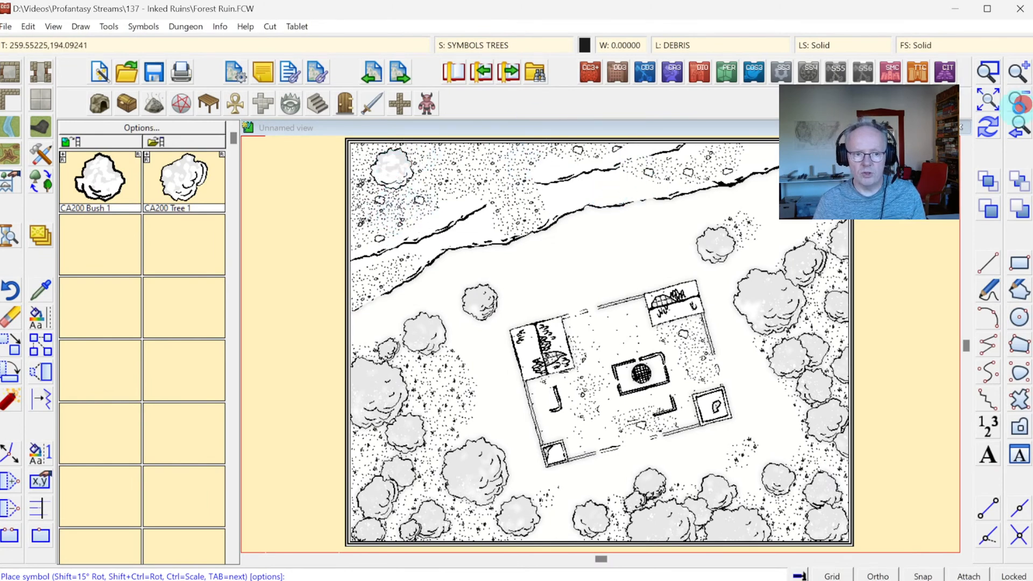
pyautogui.click(1018, 101)
pyautogui.click(980, 103)
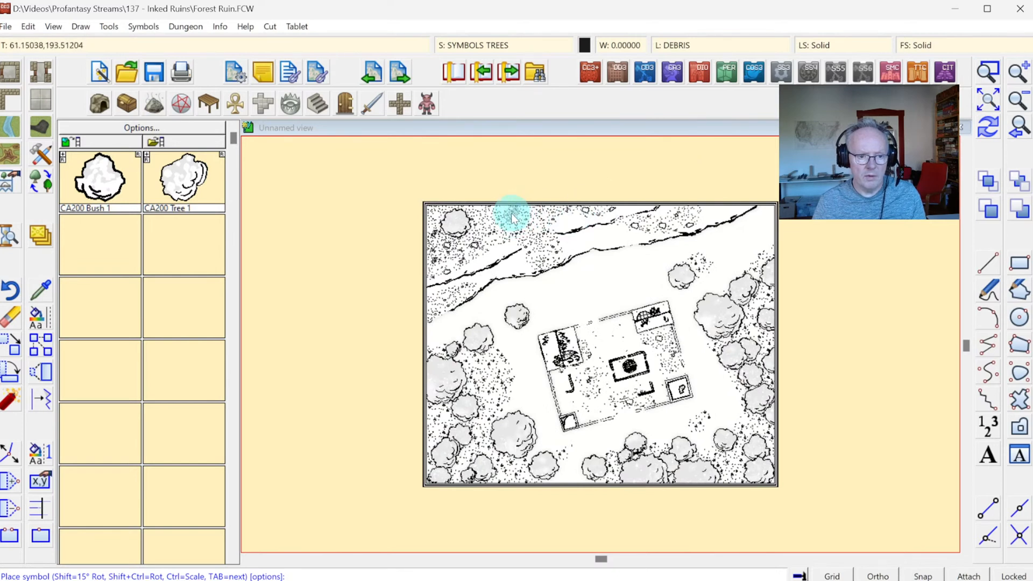
pyautogui.click(491, 227)
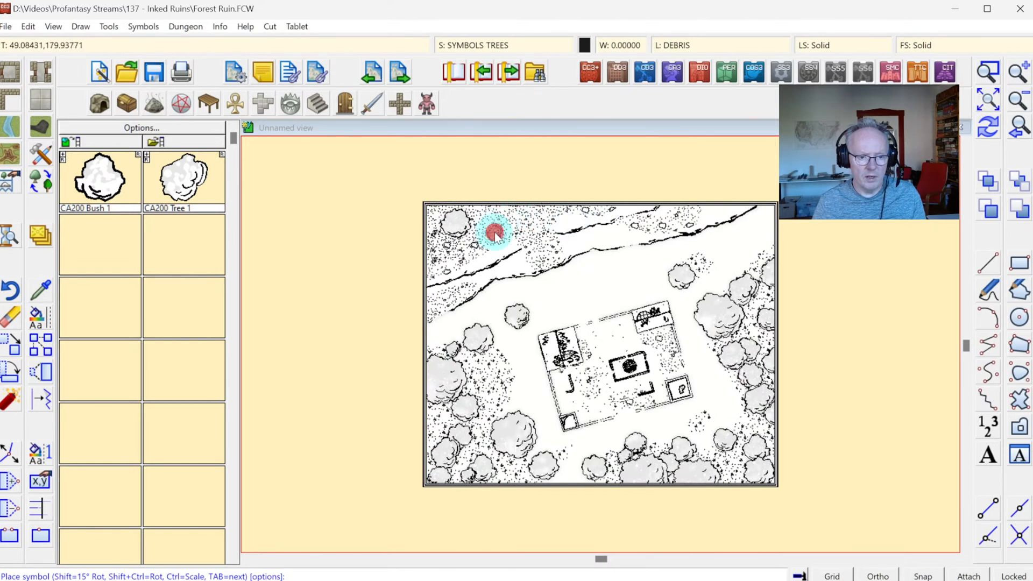
pyautogui.click(537, 215)
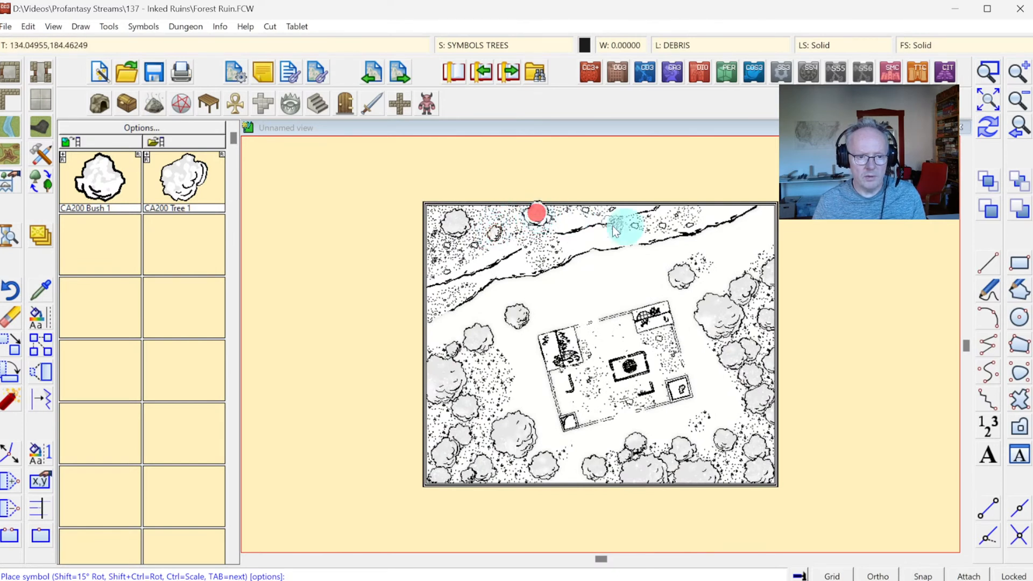
pyautogui.click(706, 215)
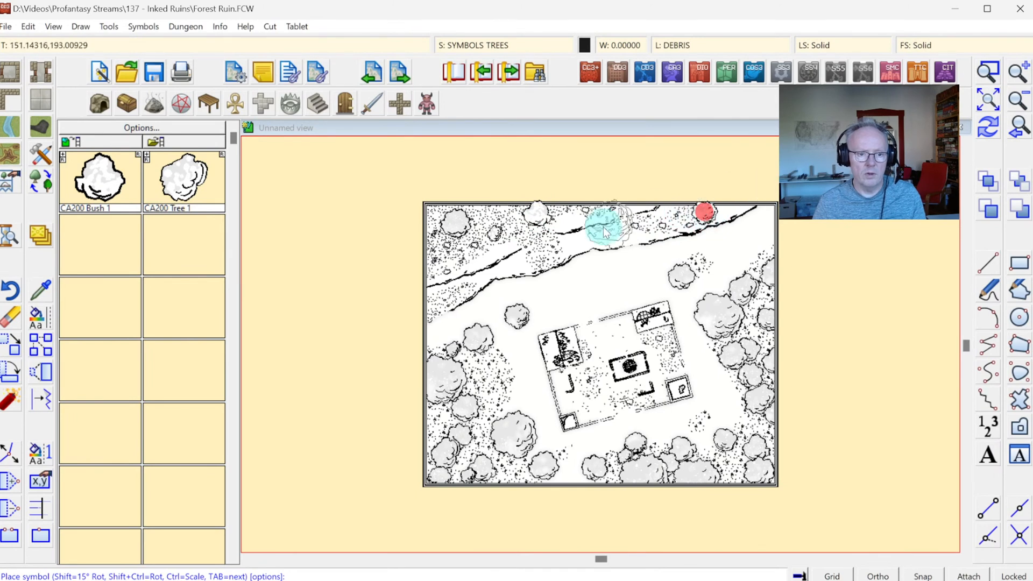
pyautogui.click(771, 233)
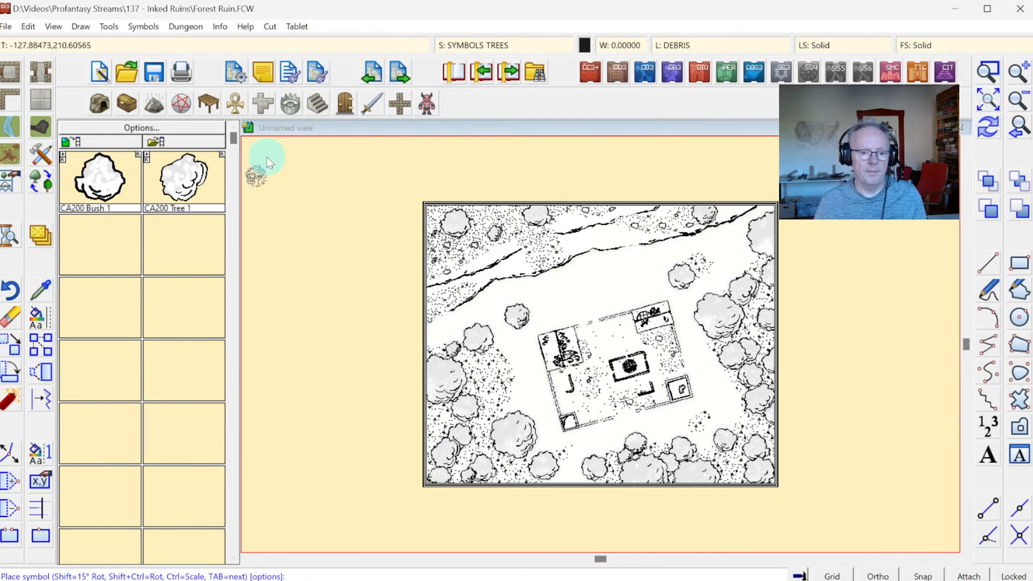
# Step: Make SYMBOLS the current sheet and choose the CA200 Bush 1 symbol for placement
pyautogui.click(474, 46)
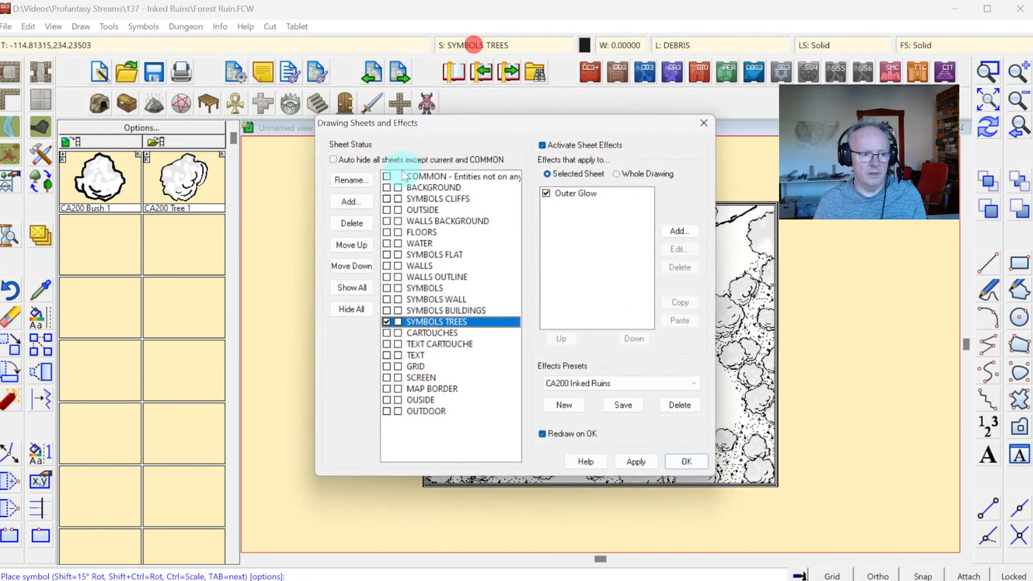
pyautogui.click(387, 288)
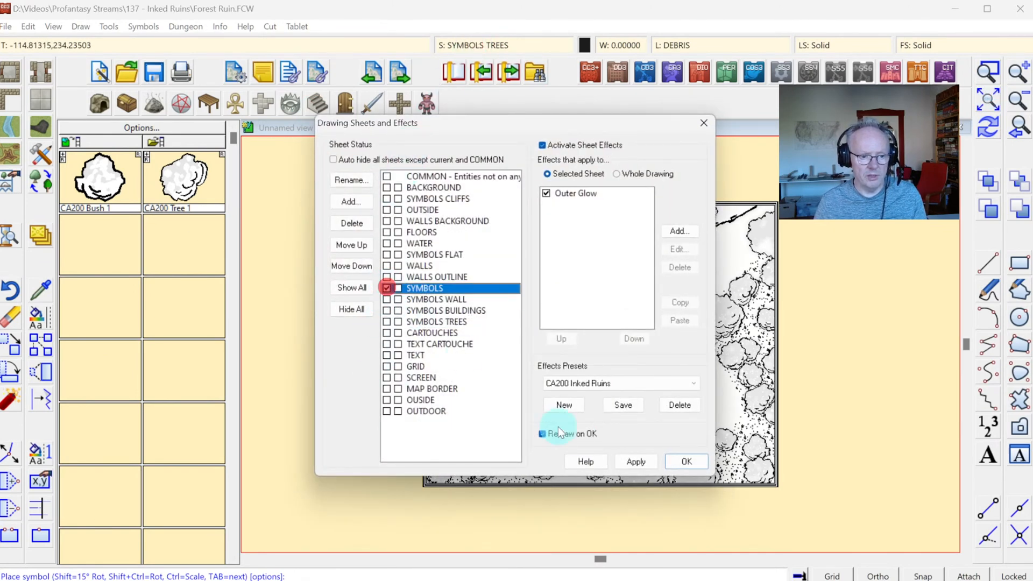
pyautogui.click(693, 462)
pyautogui.click(100, 181)
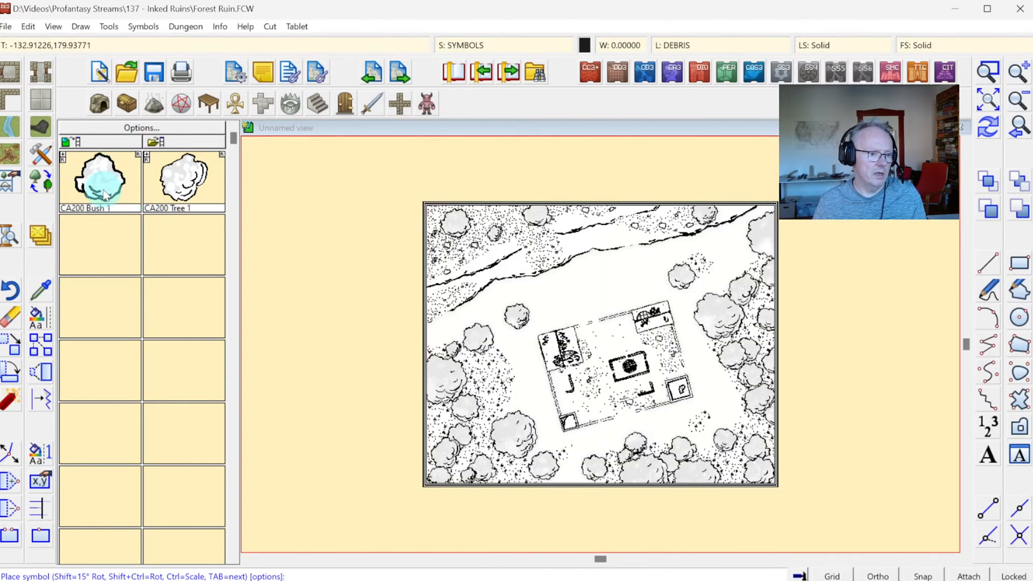
# Step: Place small CA200 Bush 1 symbols between and beside the trees on the west side and in the southwest of the map
pyautogui.click(491, 345)
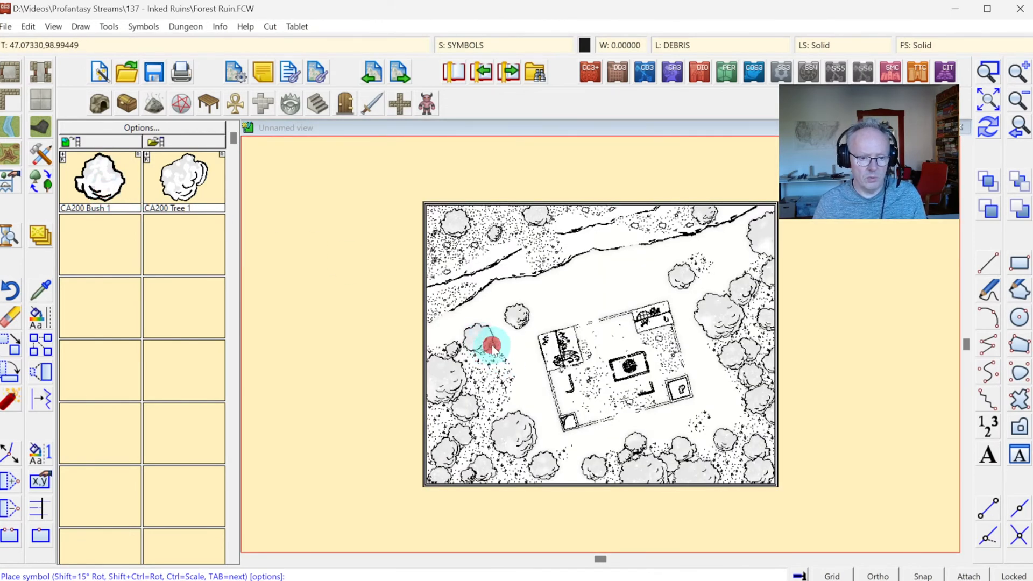
pyautogui.click(500, 357)
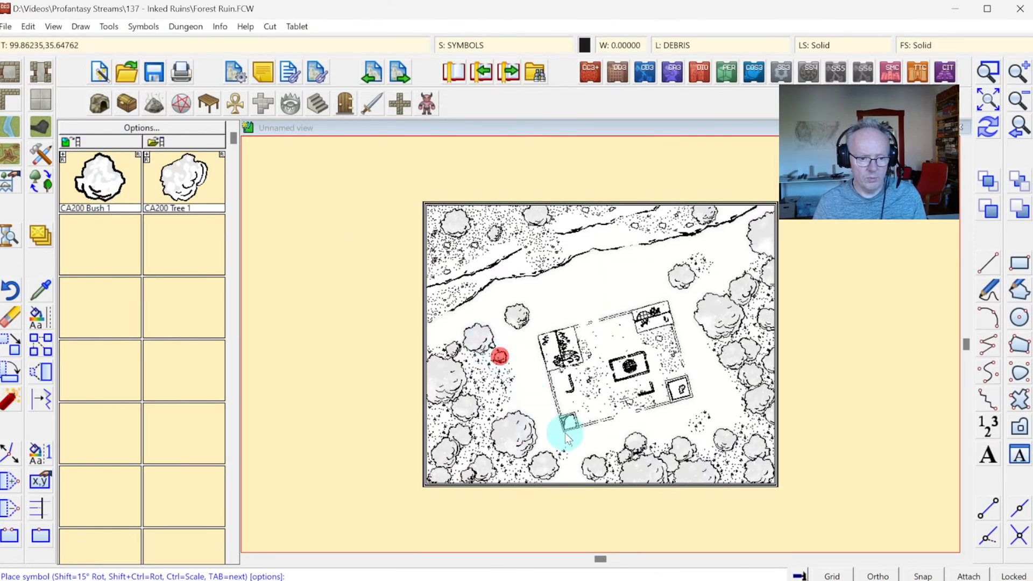
pyautogui.click(996, 76)
pyautogui.click(419, 199)
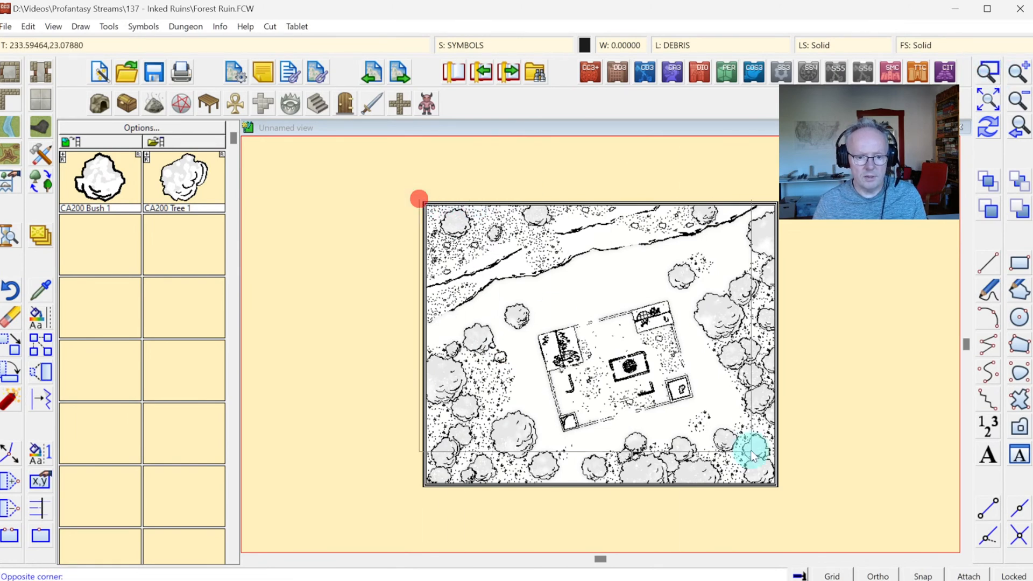
pyautogui.click(779, 486)
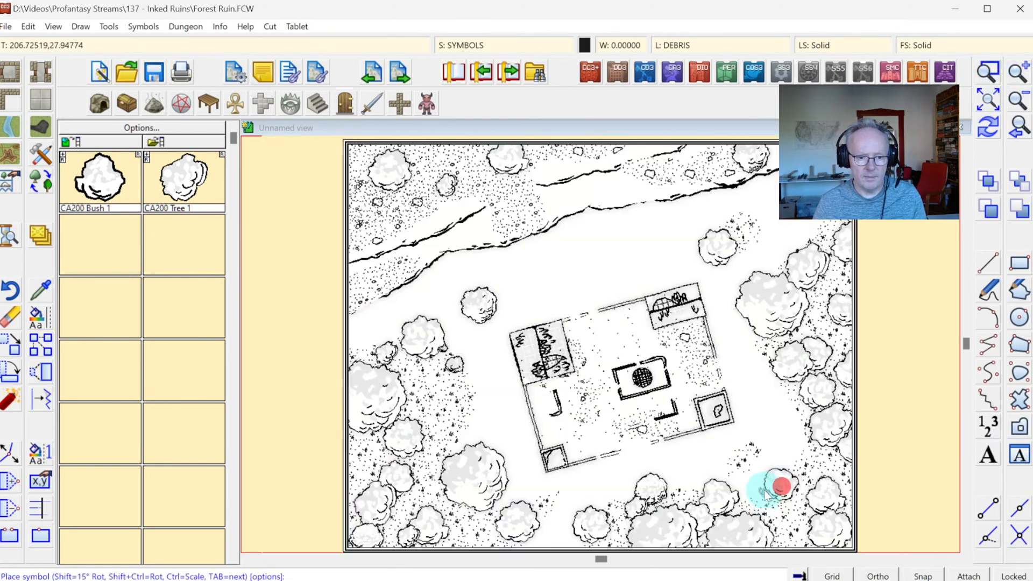
pyautogui.click(451, 450)
pyautogui.click(439, 463)
pyautogui.click(446, 508)
pyautogui.click(491, 527)
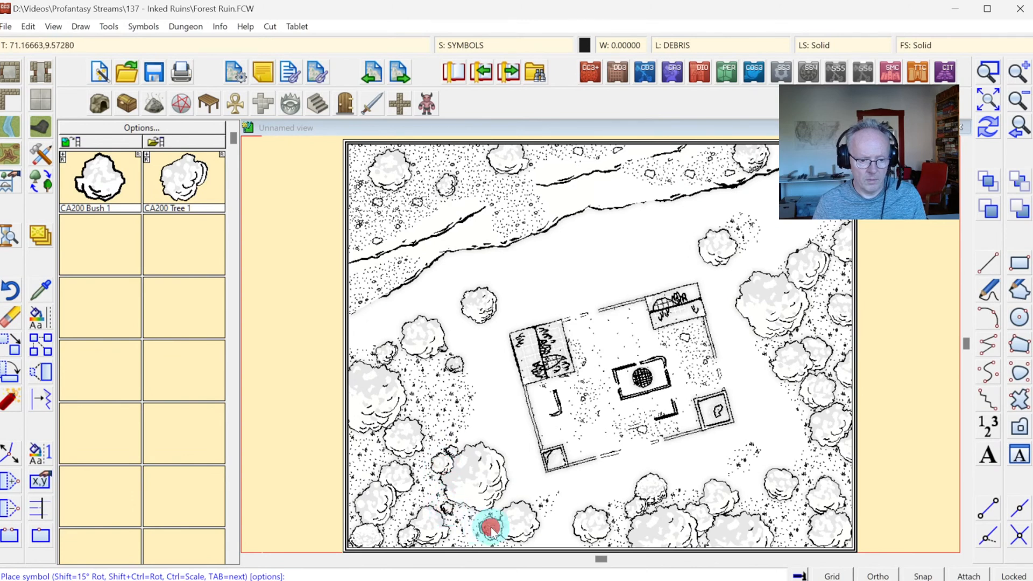
# Step: Place more bushes among the trees along the south and east edges, around the northeast tree and in the northern overgrowth
pyautogui.click(604, 514)
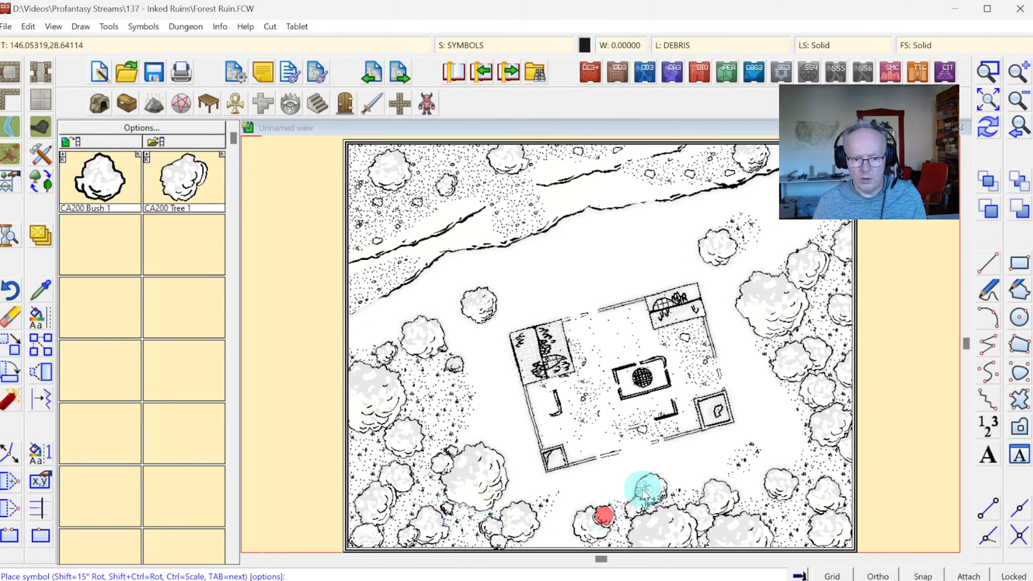
pyautogui.click(639, 484)
pyautogui.click(722, 479)
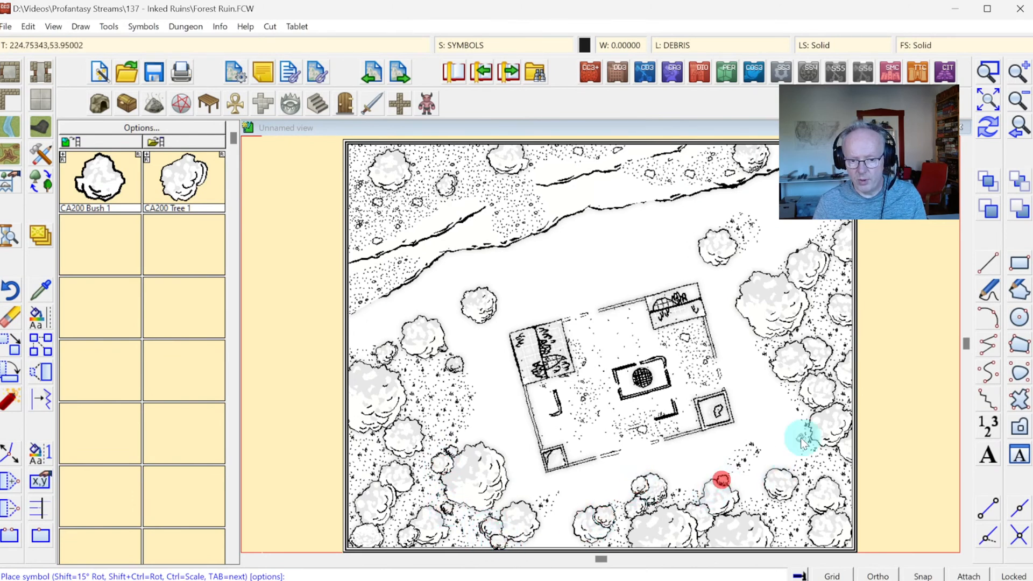
pyautogui.click(768, 346)
pyautogui.click(734, 258)
pyautogui.click(695, 261)
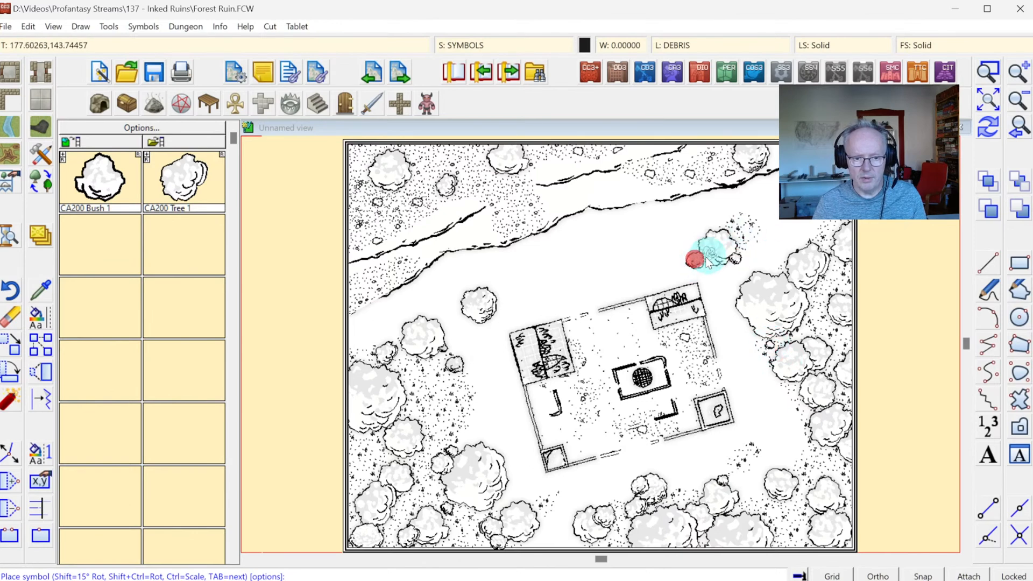
pyautogui.click(734, 161)
pyautogui.click(497, 171)
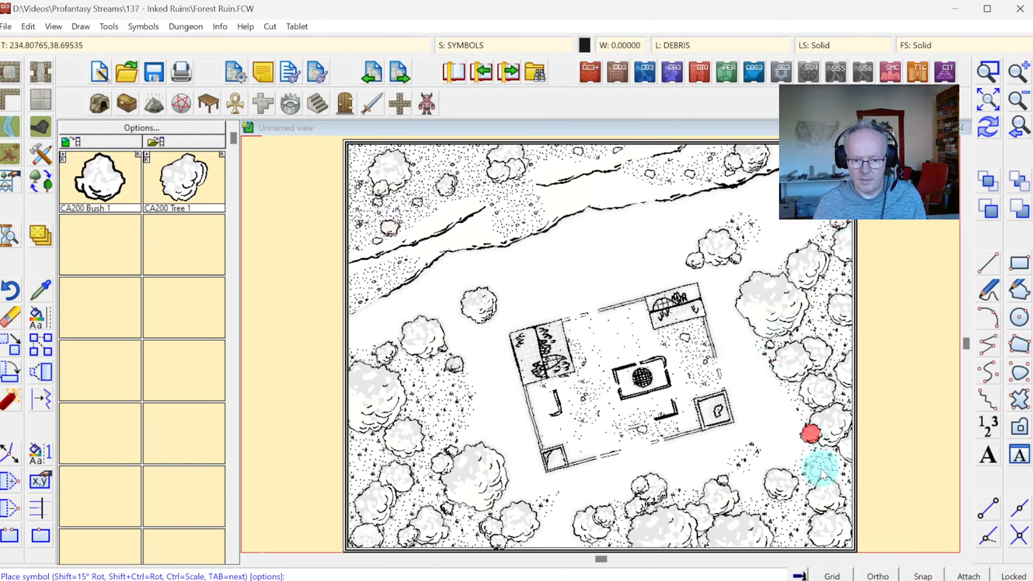
pyautogui.click(801, 514)
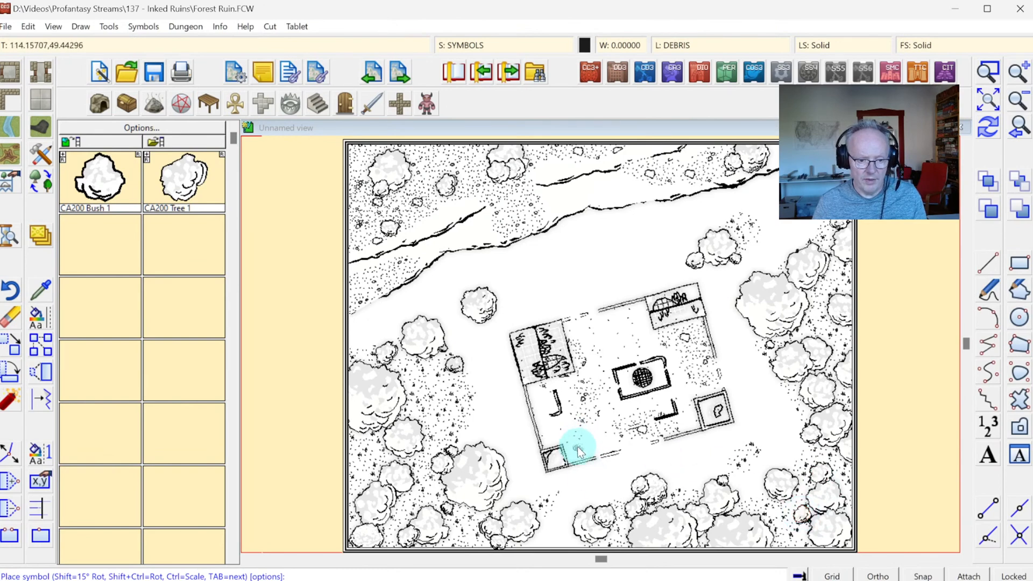
# Step: Place bushes of varied sizes inside the ruin and against its walls, including beside the central chamber and the corner rooms
pyautogui.click(593, 454)
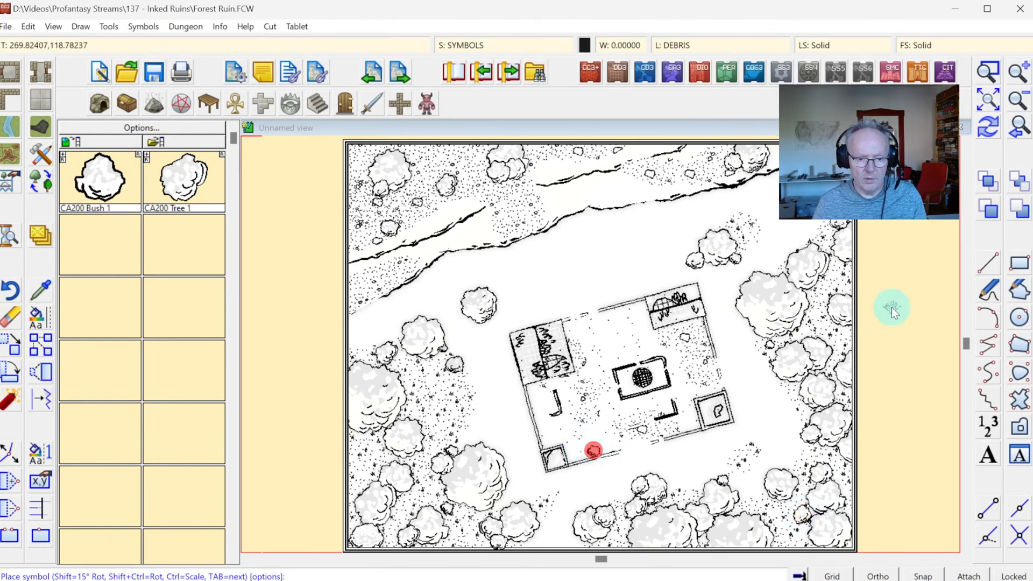
pyautogui.click(989, 73)
pyautogui.click(491, 277)
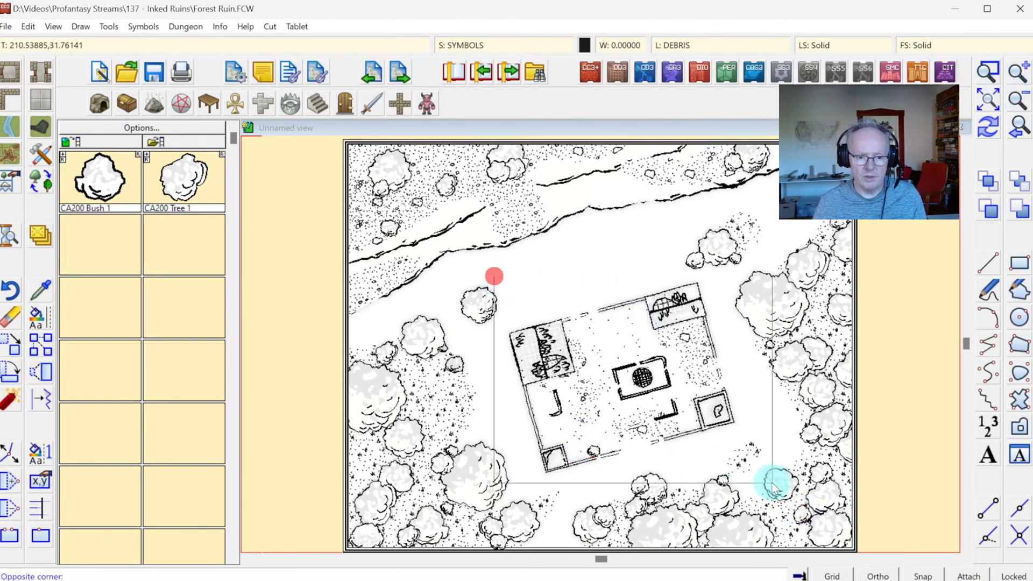
pyautogui.click(777, 486)
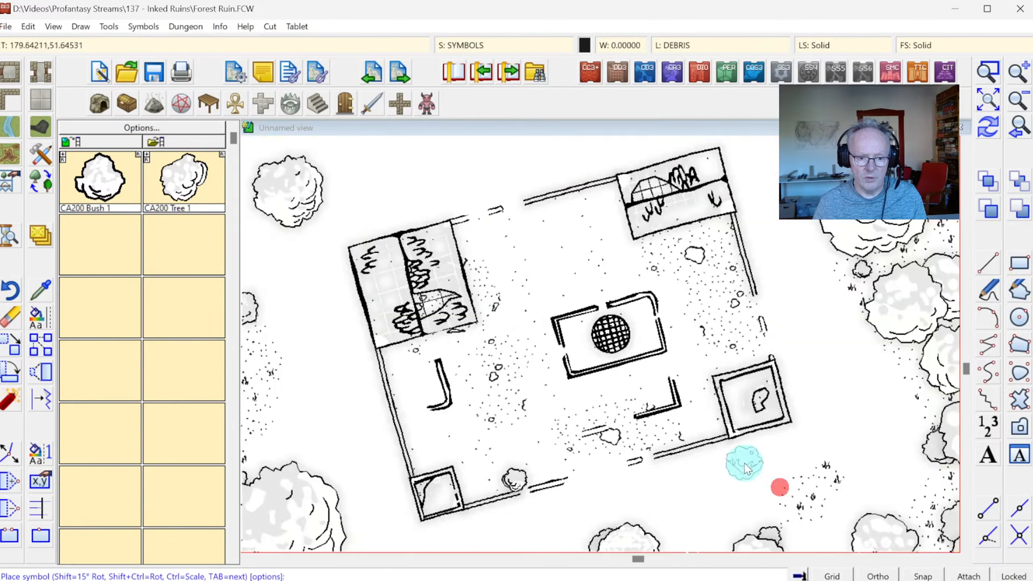
pyautogui.click(567, 392)
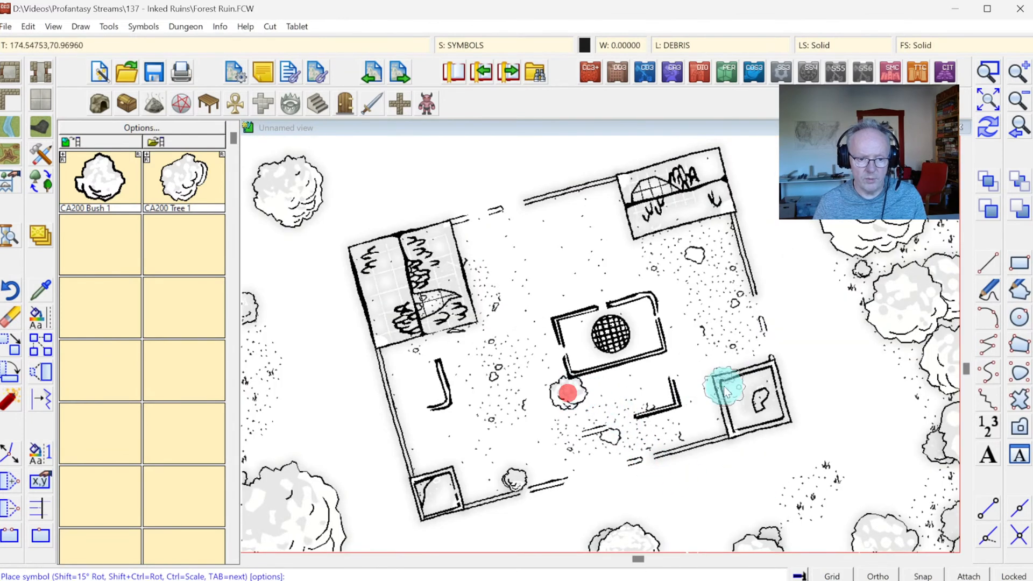
pyautogui.click(705, 421)
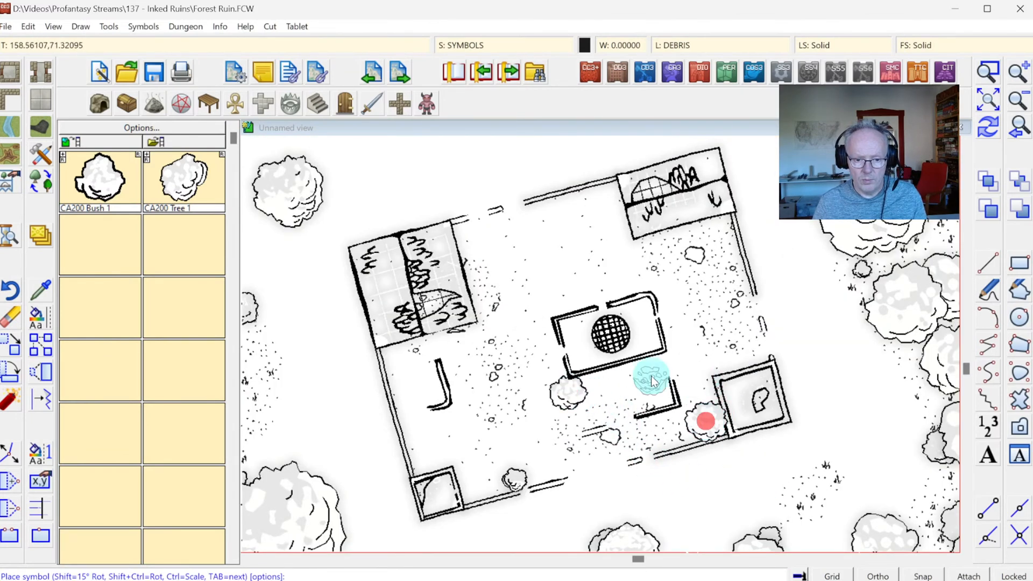
pyautogui.click(607, 197)
pyautogui.click(354, 352)
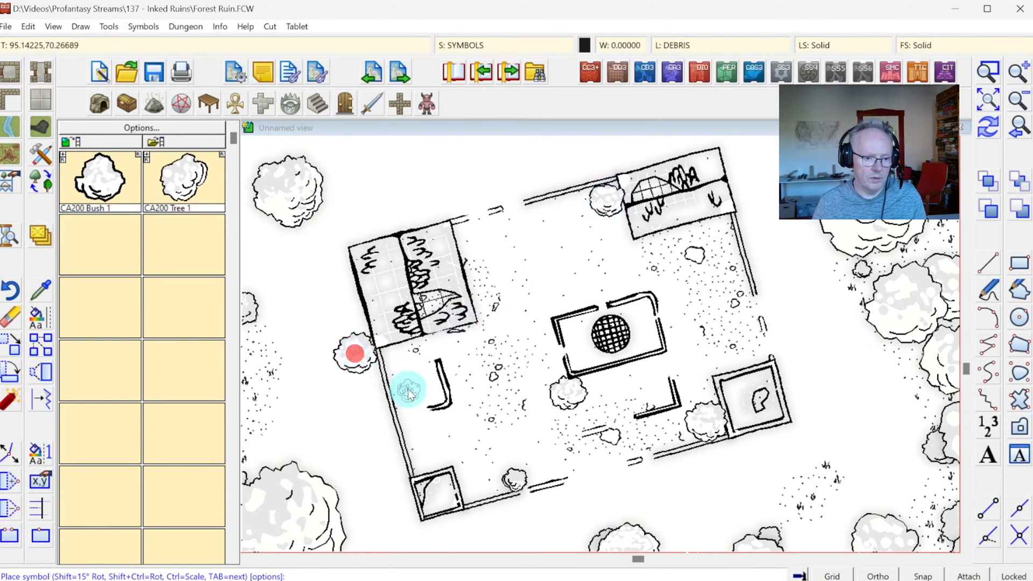
pyautogui.click(409, 398)
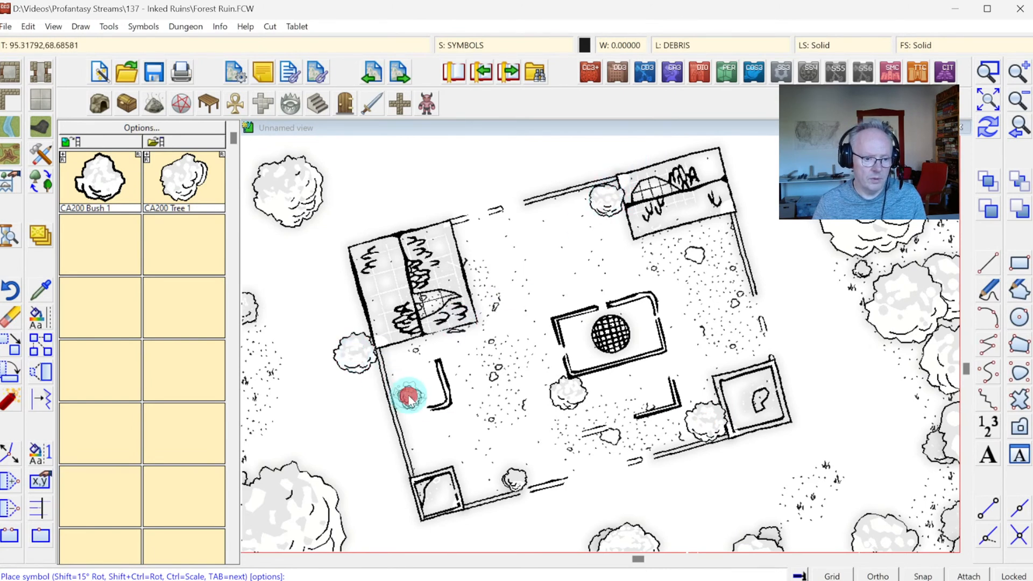
pyautogui.click(714, 242)
# Step: Place bushes outside the ruin, one off its northeast corner and a few along the broken north wall
pyautogui.click(747, 164)
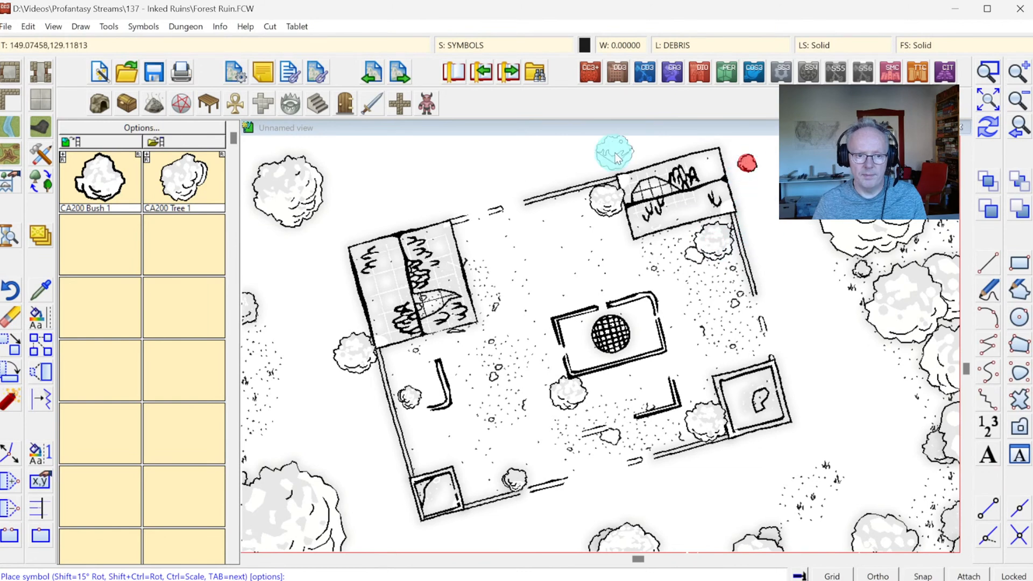
pyautogui.click(535, 167)
pyautogui.click(510, 177)
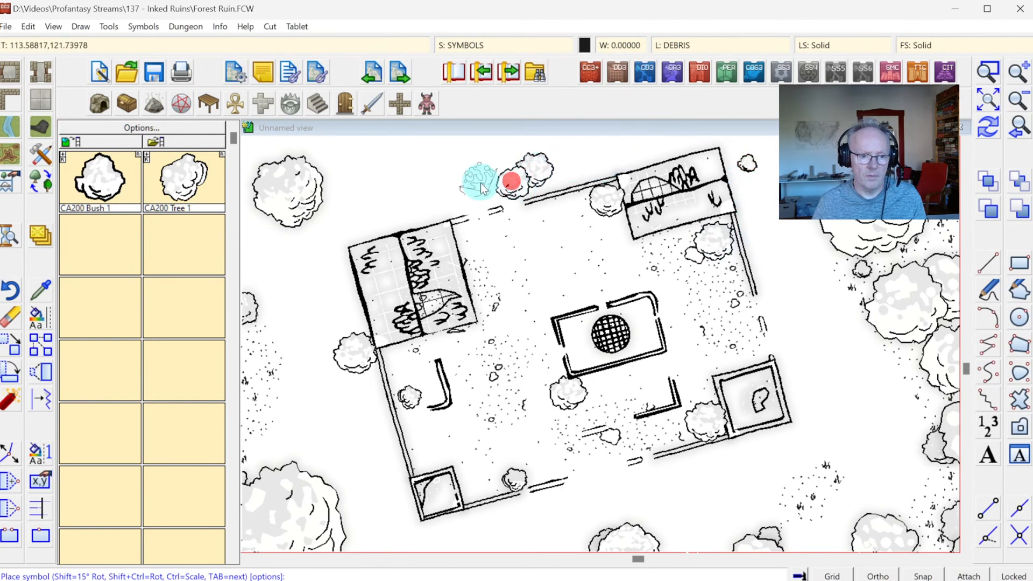
pyautogui.click(448, 188)
pyautogui.click(467, 200)
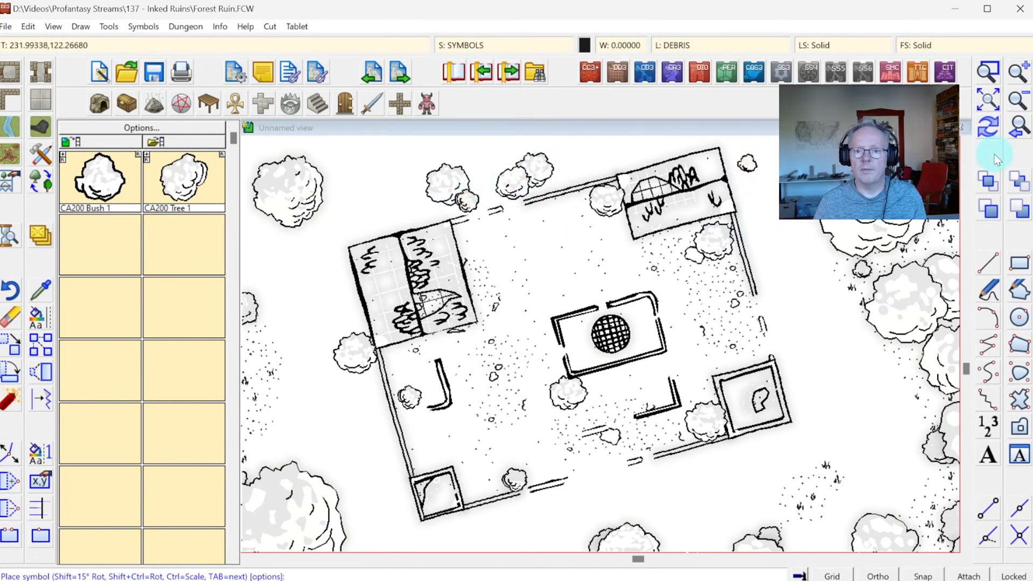
# Step: Redraw the map and load the symbol catalog containing the CA200 cliff face, stones and rocks
pyautogui.click(994, 132)
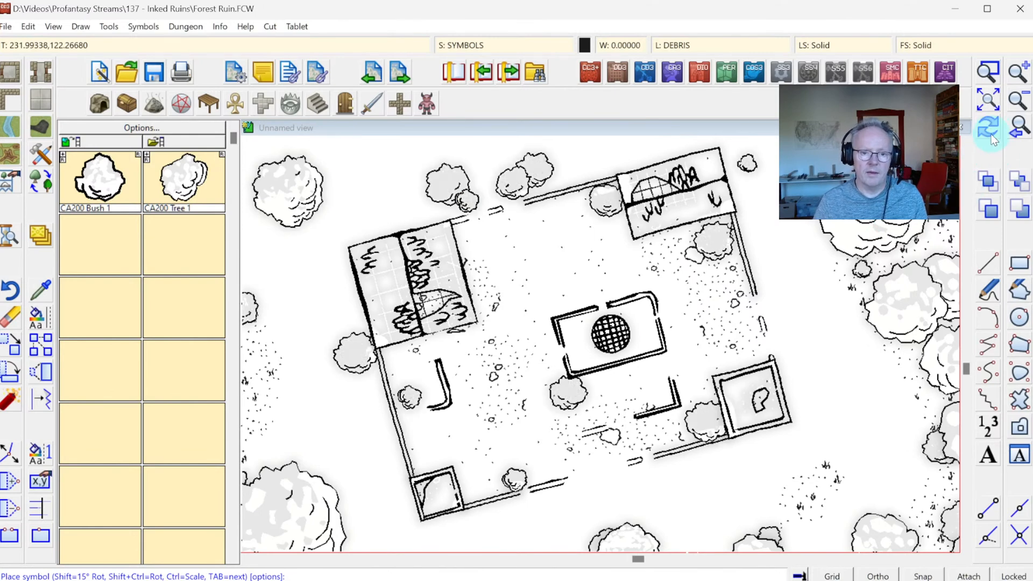
pyautogui.click(984, 100)
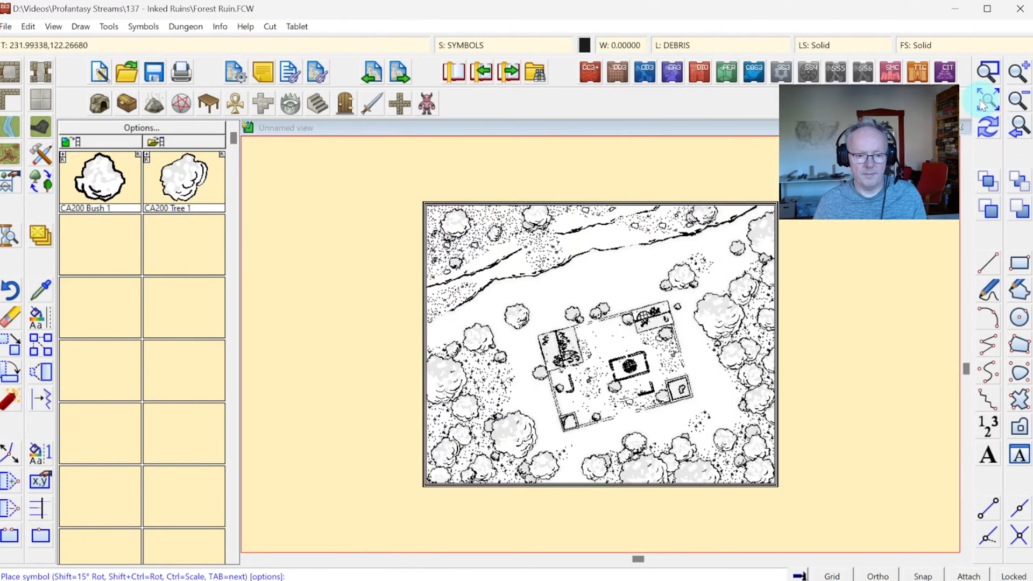
pyautogui.click(988, 74)
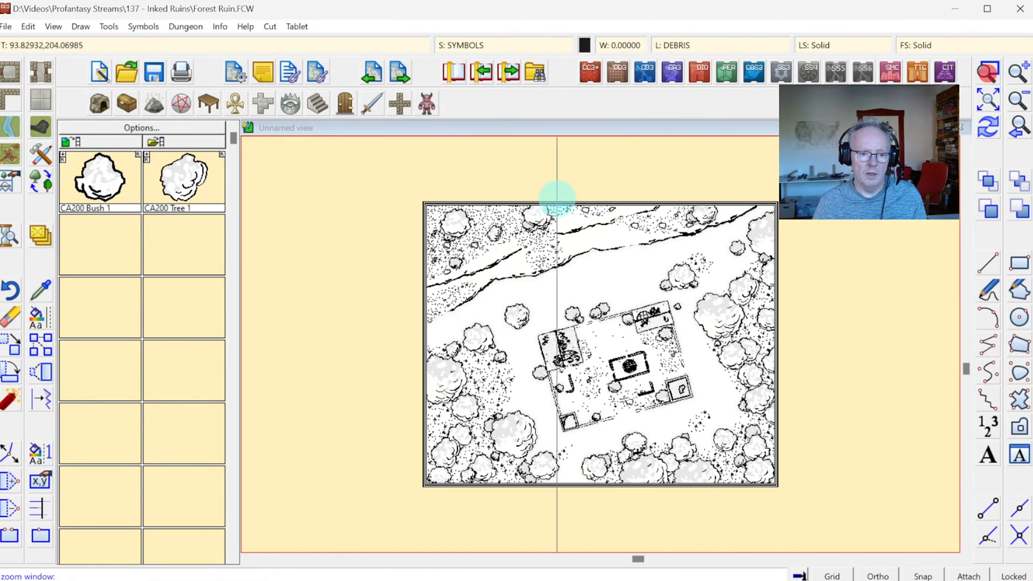
pyautogui.click(392, 203)
pyautogui.click(791, 496)
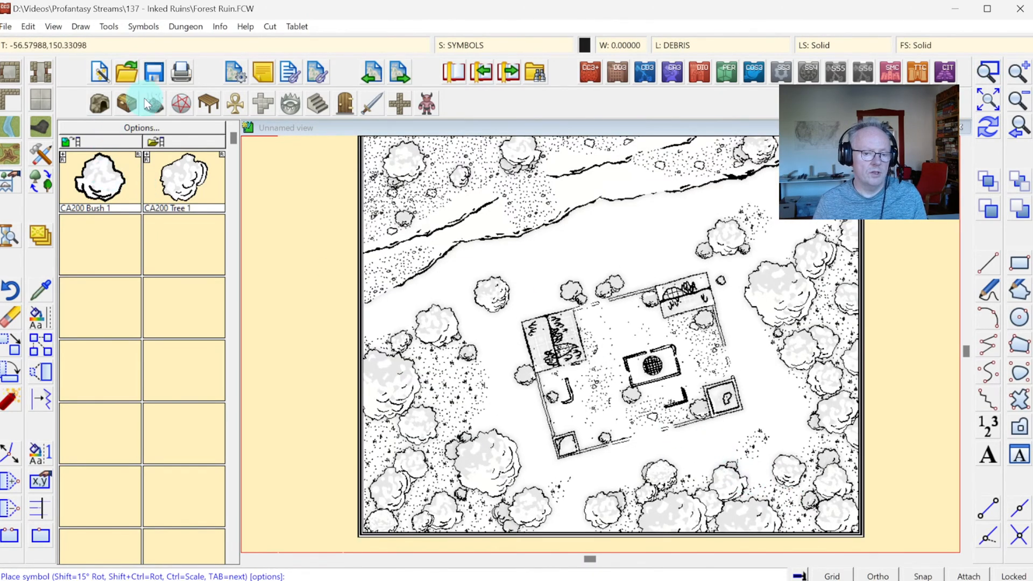
pyautogui.click(100, 106)
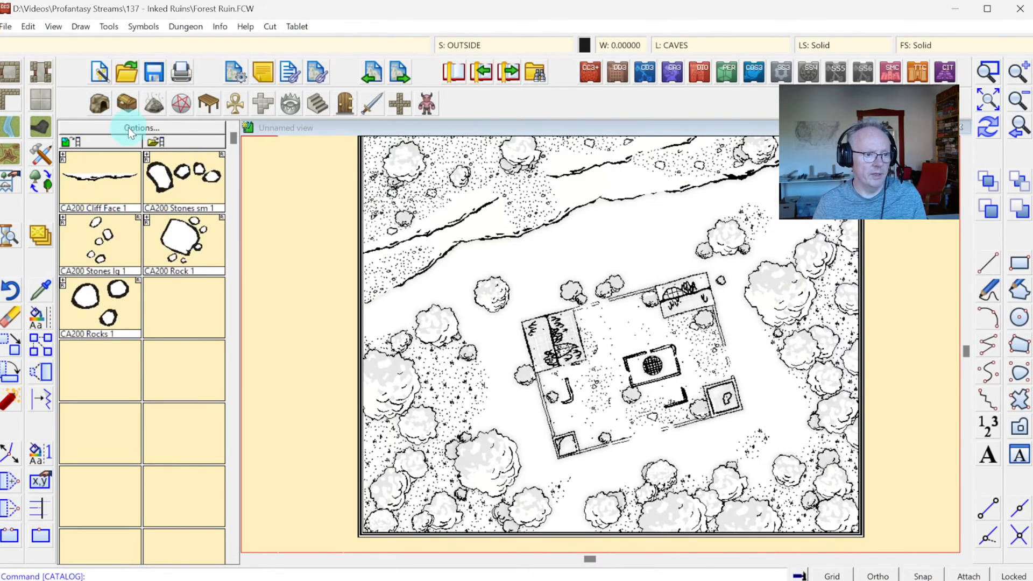
# Step: Place CA200 Rock 1 symbols at intervals along both cliff lines north of the ruin
pyautogui.click(183, 239)
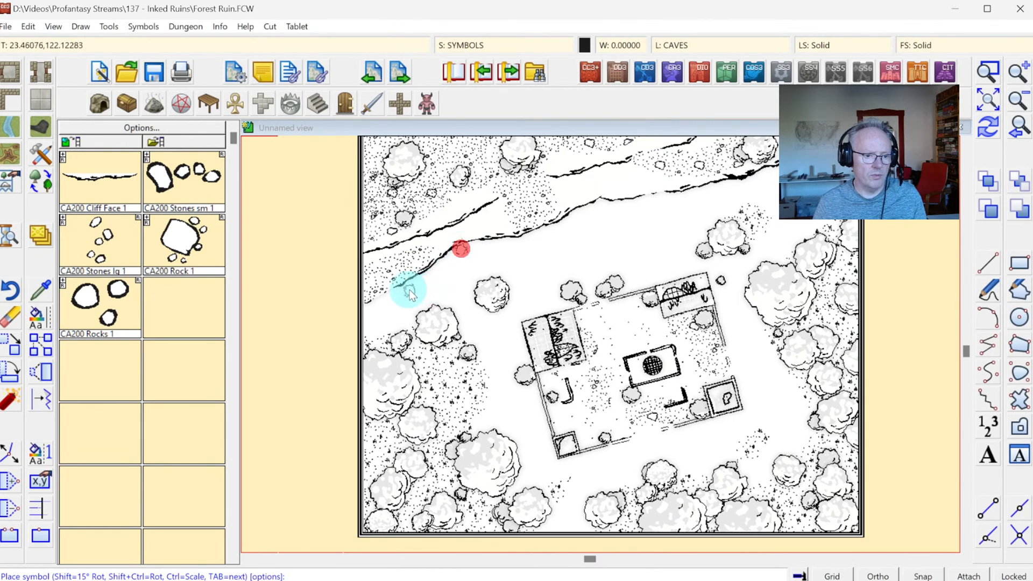
pyautogui.click(392, 292)
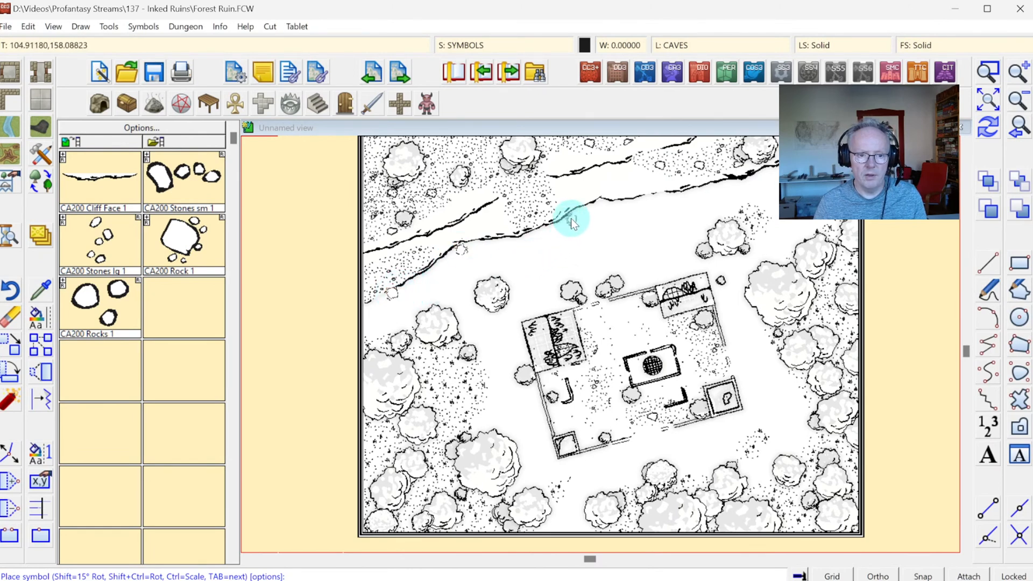
pyautogui.click(647, 199)
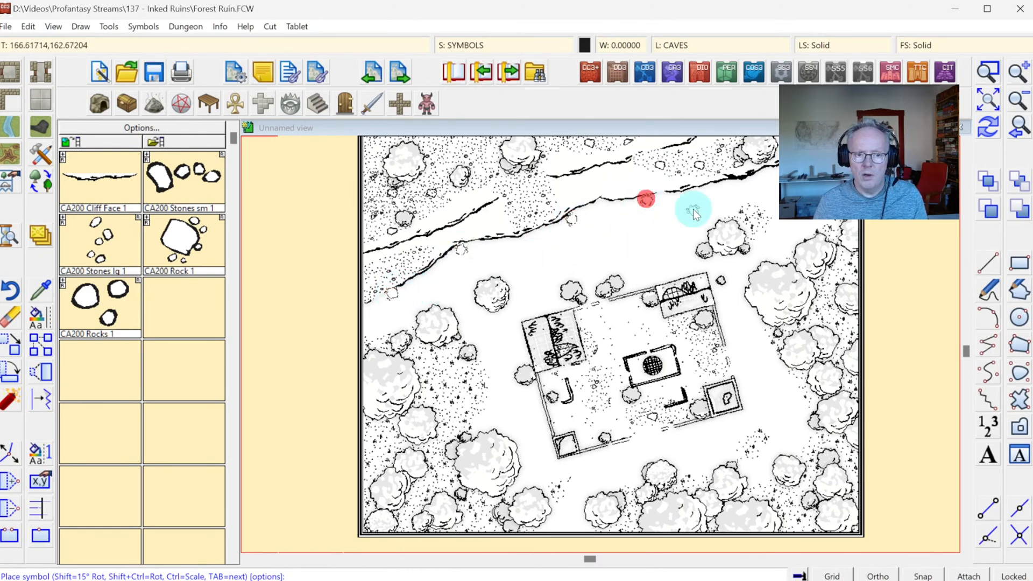
pyautogui.click(746, 185)
pyautogui.click(648, 159)
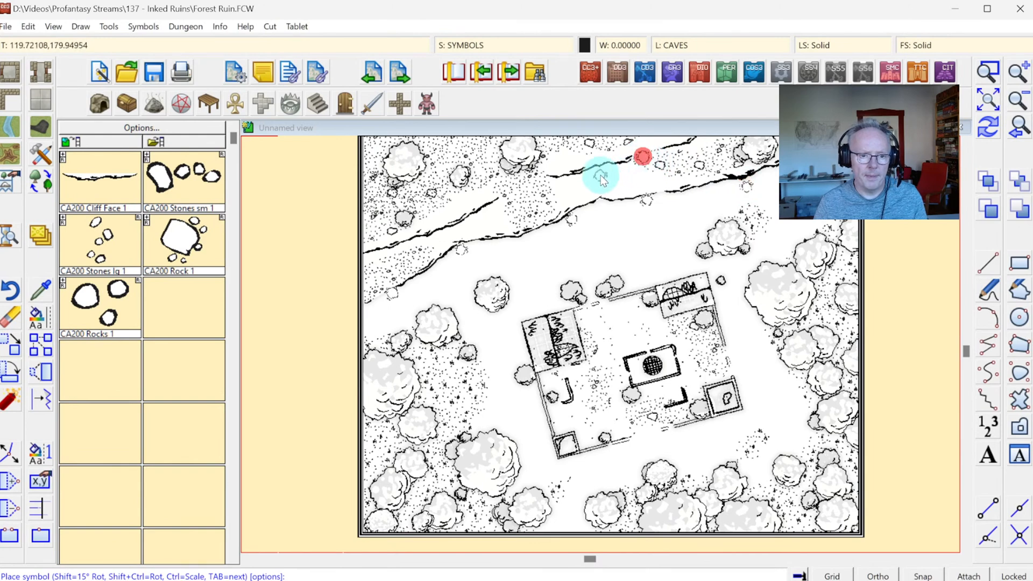
pyautogui.click(601, 171)
pyautogui.click(472, 216)
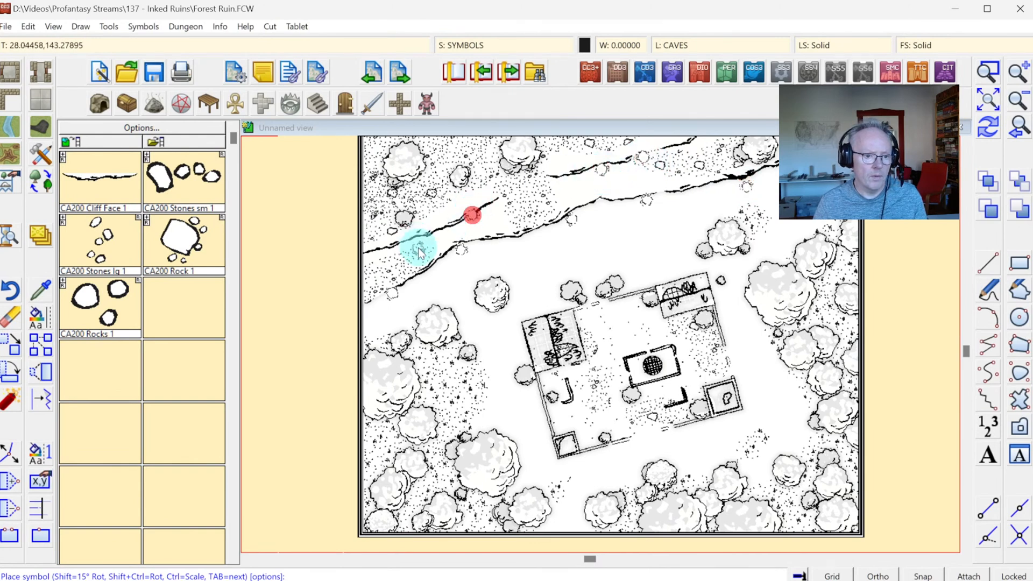
pyautogui.click(416, 245)
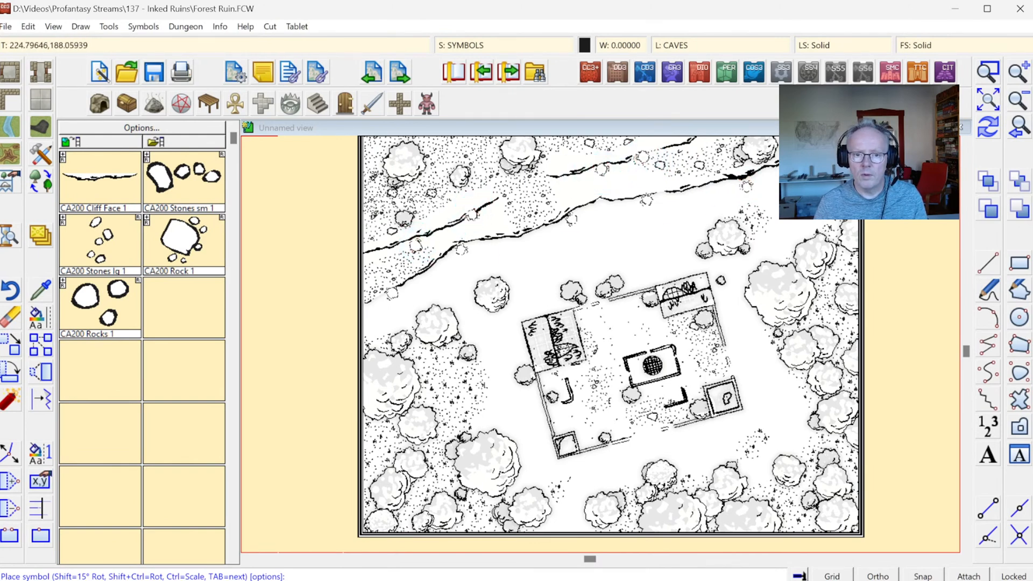
pyautogui.click(738, 189)
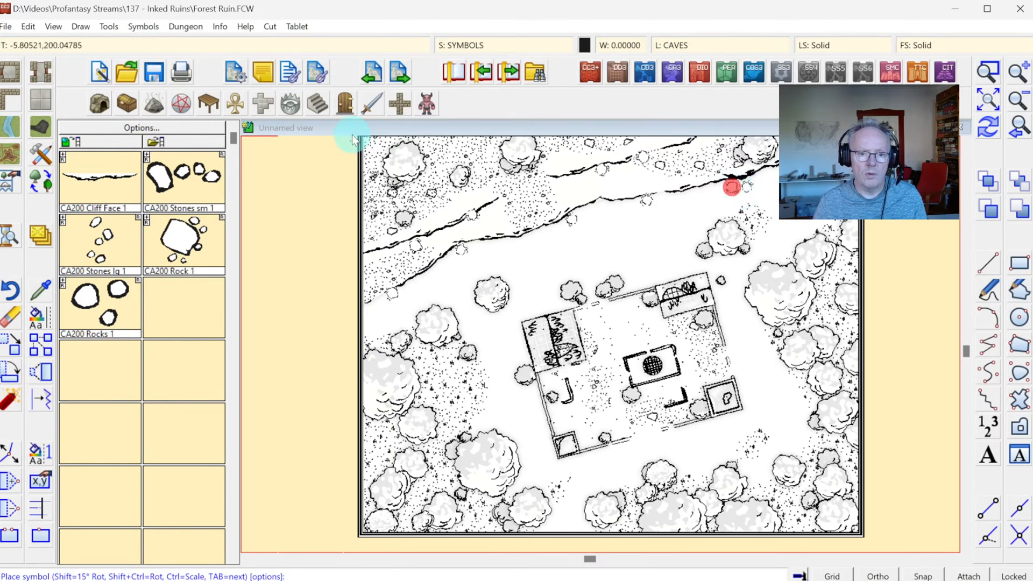
# Step: Choose the CA200 Rocks 1 symbol and make SYMBOLS FLAT the active sheet
pyautogui.click(86, 296)
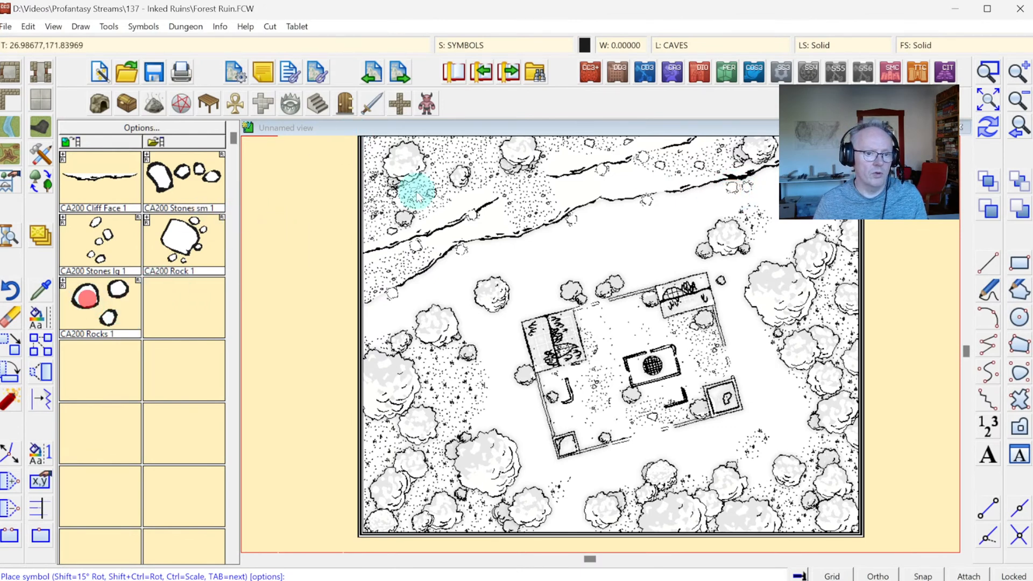
pyautogui.click(489, 53)
pyautogui.click(459, 163)
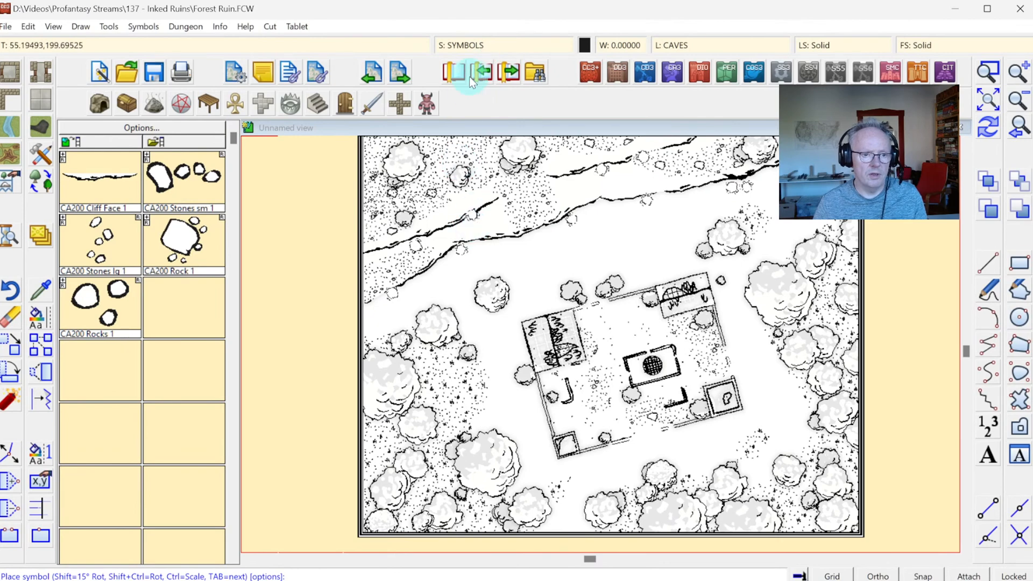
pyautogui.click(469, 46)
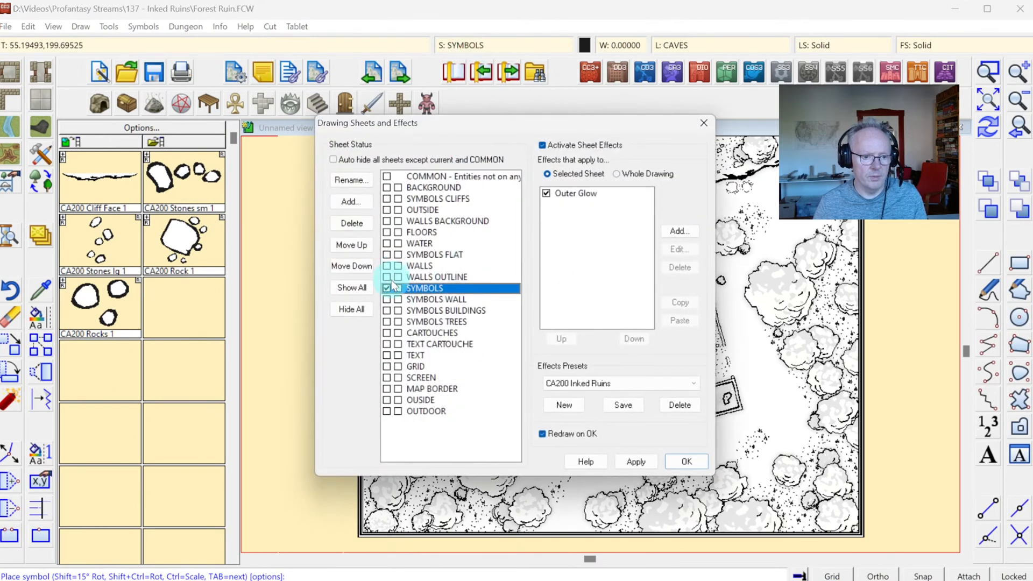
pyautogui.click(386, 254)
pyautogui.click(690, 463)
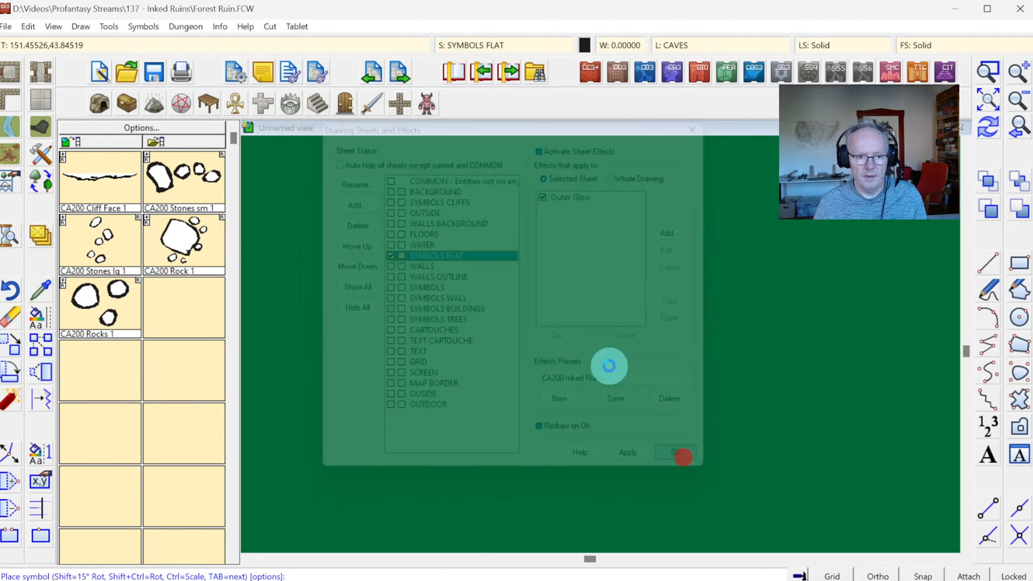
# Step: Place CA200 Rocks 1 clusters beside the larger rocks along the lower and upper cliff lines
pyautogui.click(451, 254)
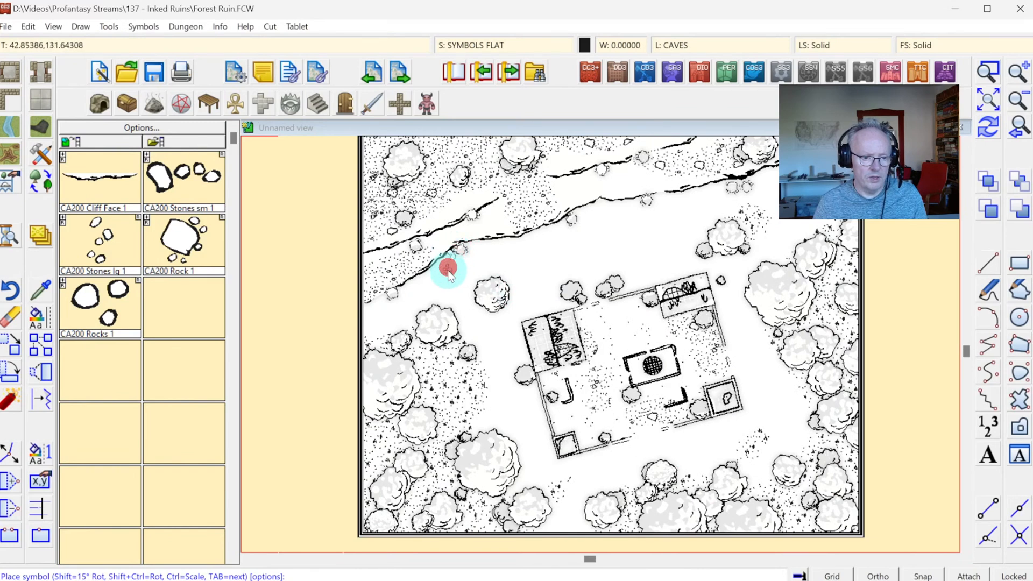
pyautogui.click(400, 289)
pyautogui.click(407, 248)
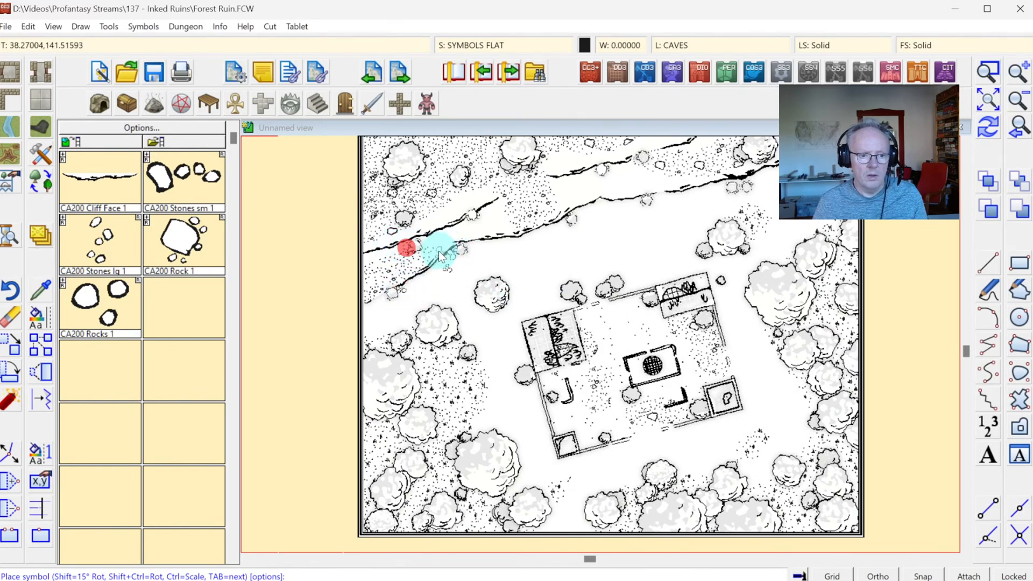
pyautogui.click(563, 226)
pyautogui.click(584, 215)
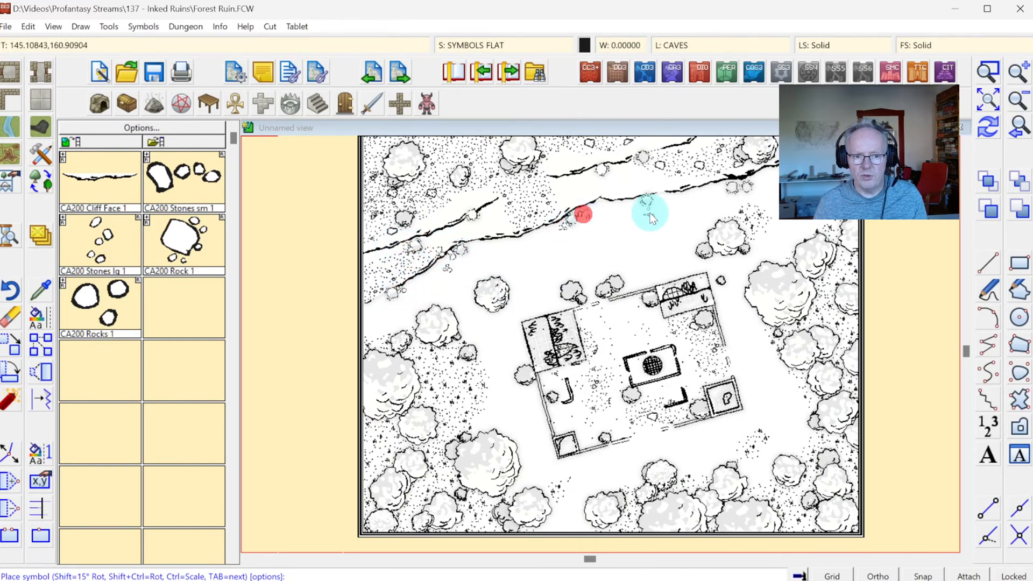
pyautogui.click(654, 204)
pyautogui.click(724, 187)
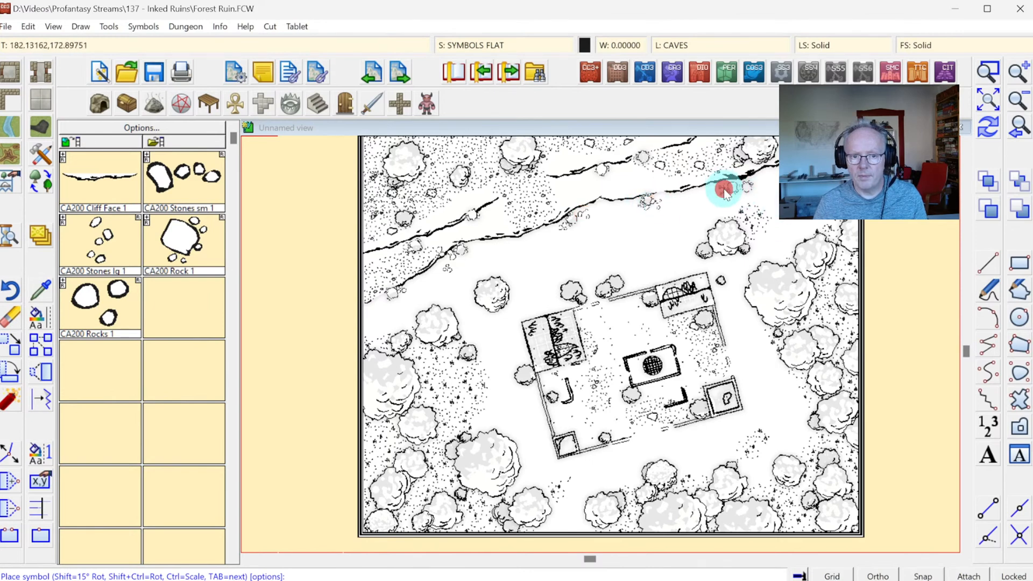
pyautogui.click(656, 157)
pyautogui.click(603, 187)
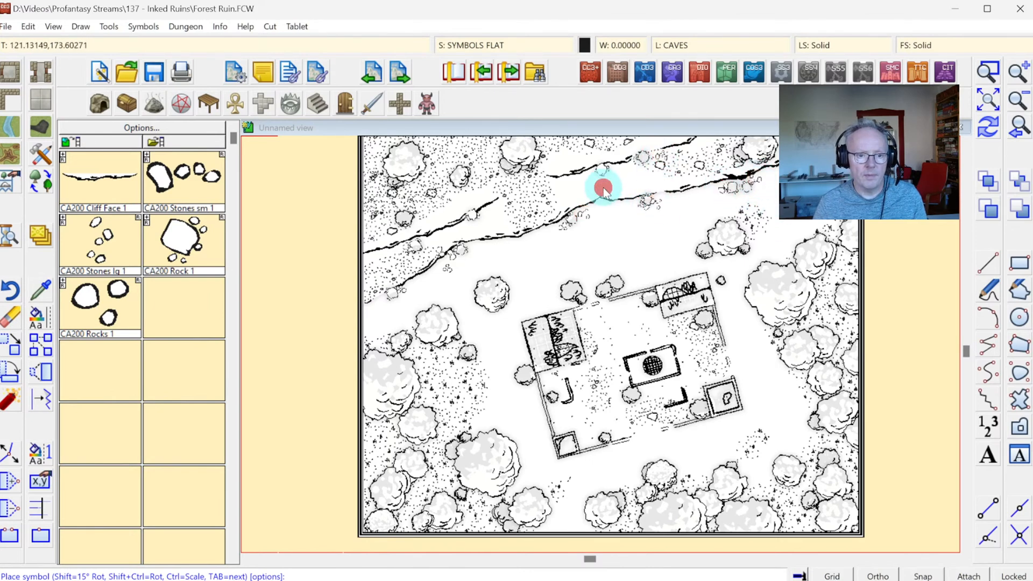
# Step: Scatter more CA200 Rocks 1 clusters through the gap in the upper cliff, the northern overgrowth, and the southeast and west forest
pyautogui.click(548, 188)
pyautogui.click(504, 210)
pyautogui.click(467, 166)
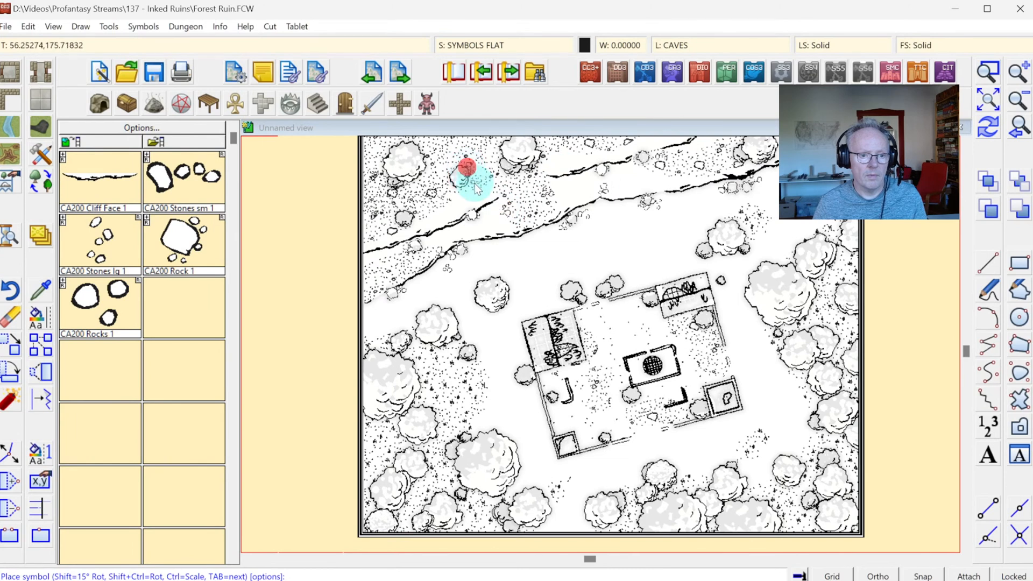
pyautogui.click(482, 181)
pyautogui.click(481, 145)
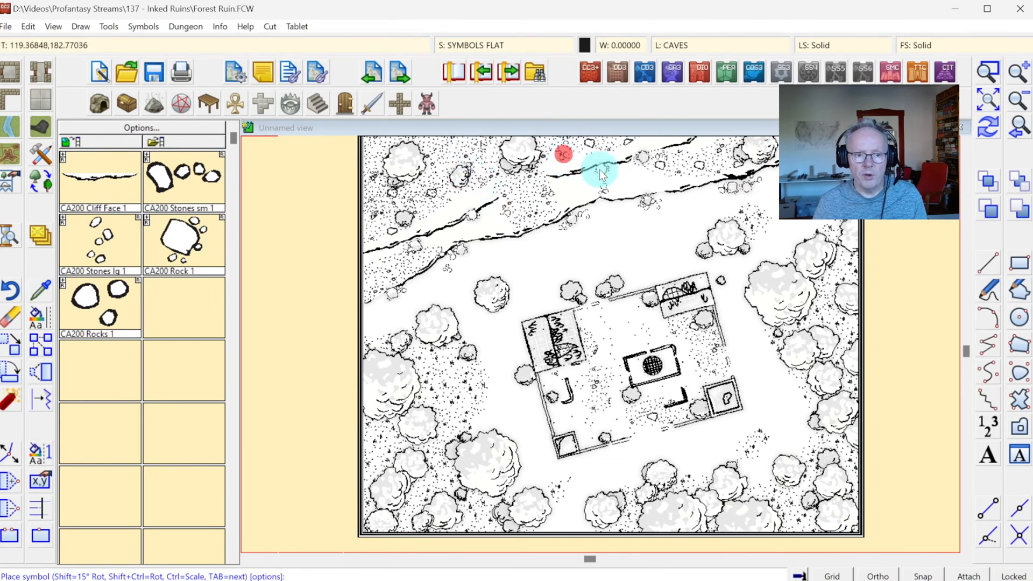
pyautogui.click(429, 216)
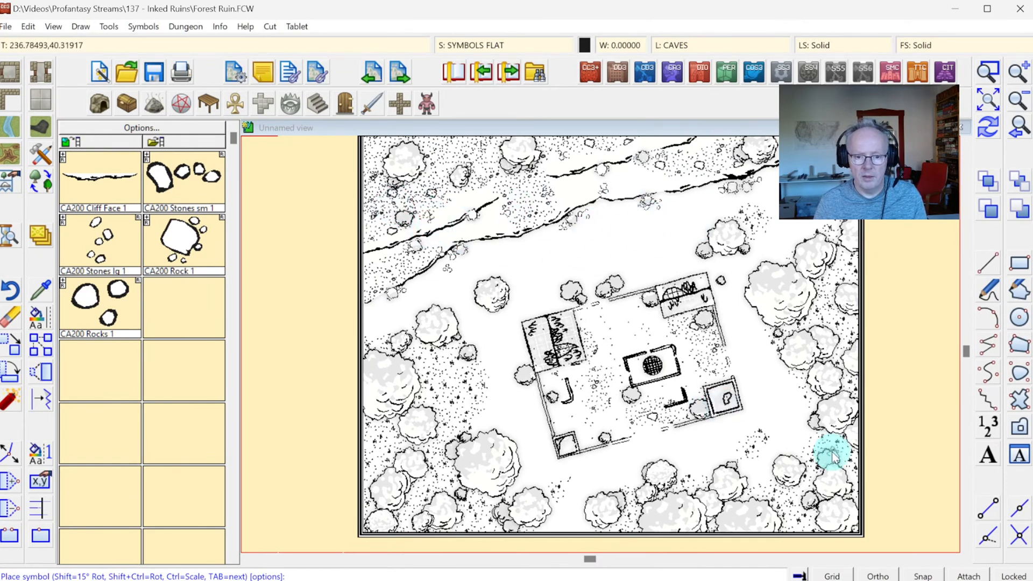
pyautogui.click(784, 497)
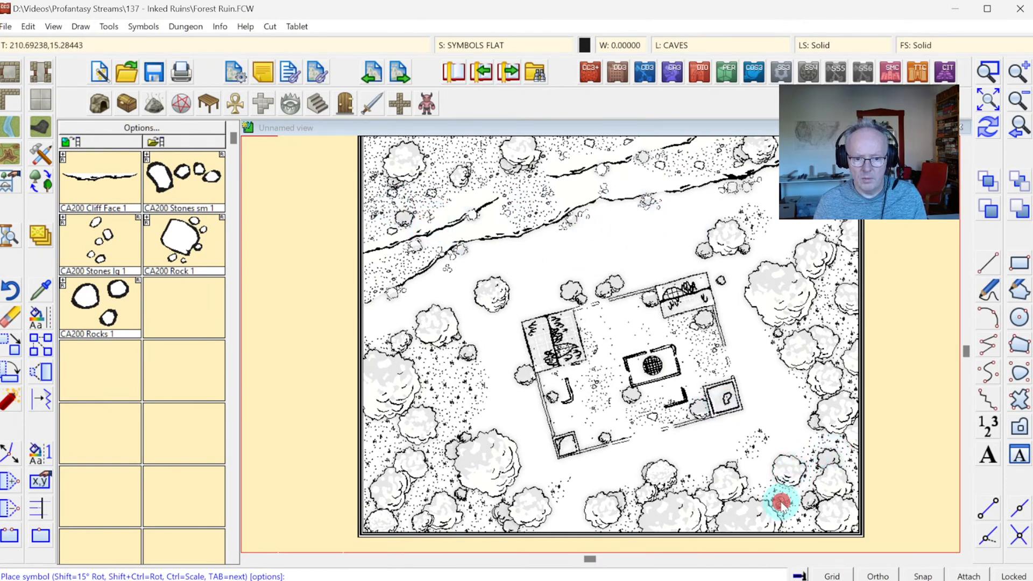
pyautogui.click(434, 385)
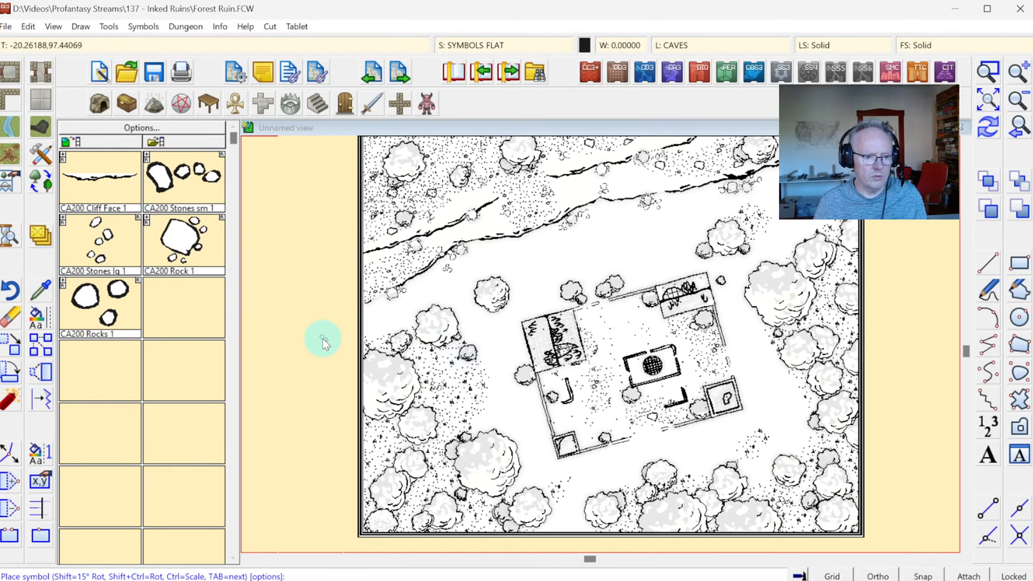
# Step: End rock placement and look up the CA200 Rocks 1 symbol in the Symbol Manager
pyautogui.press('Escape')
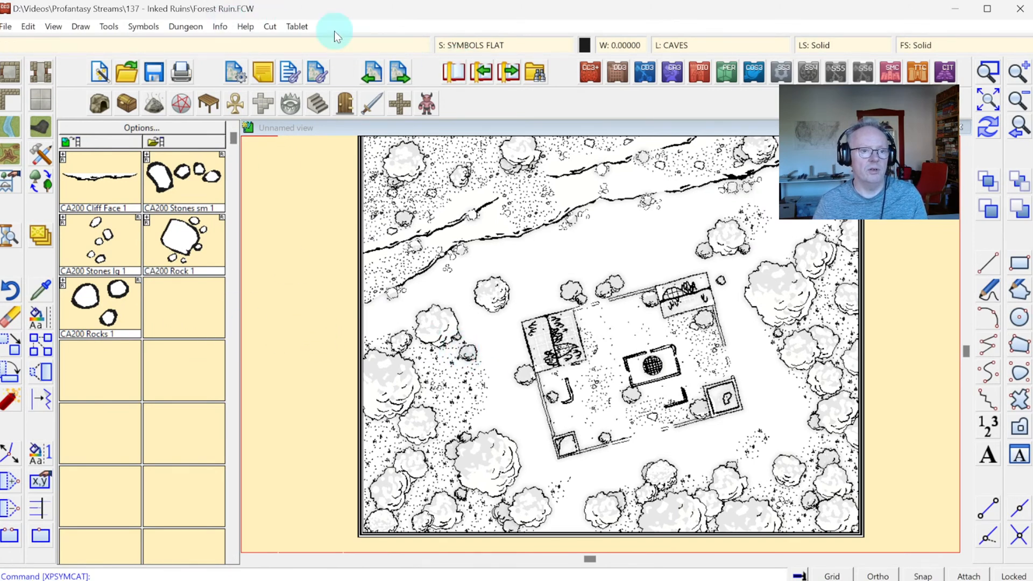
pyautogui.click(156, 27)
pyautogui.click(156, 43)
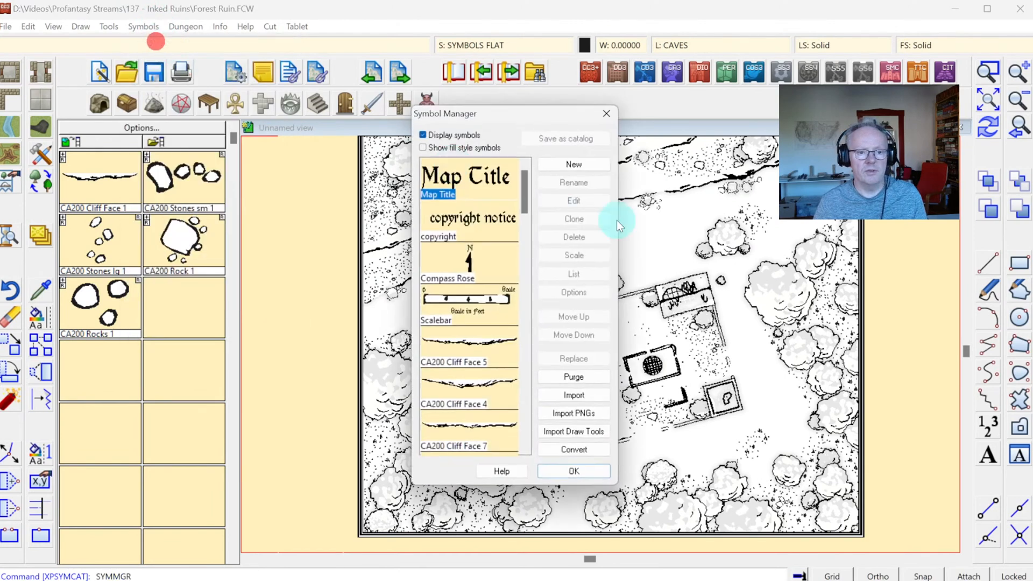
pyautogui.moveTo(526, 185); pyautogui.dragTo(573, 441)
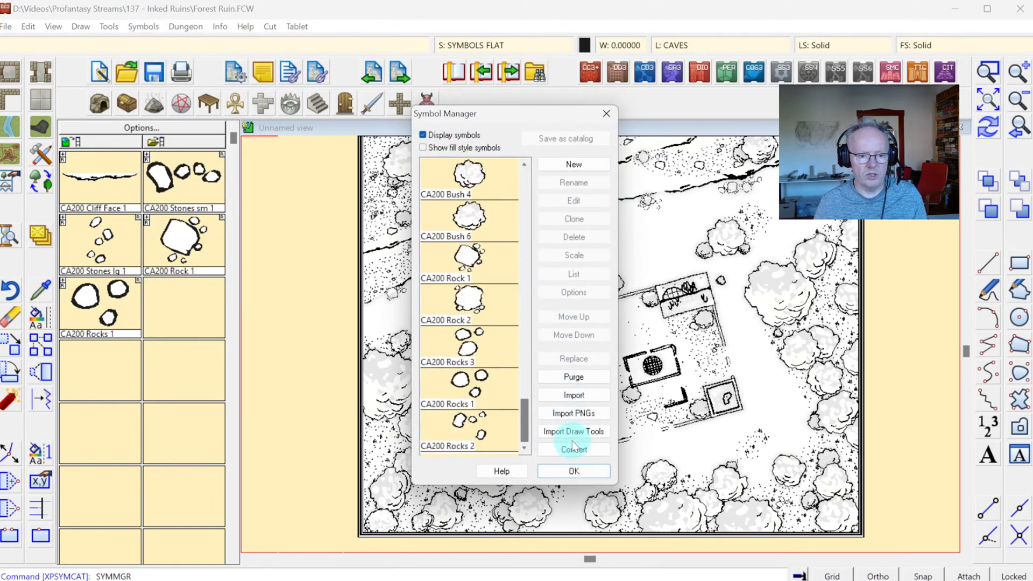
pyautogui.click(469, 390)
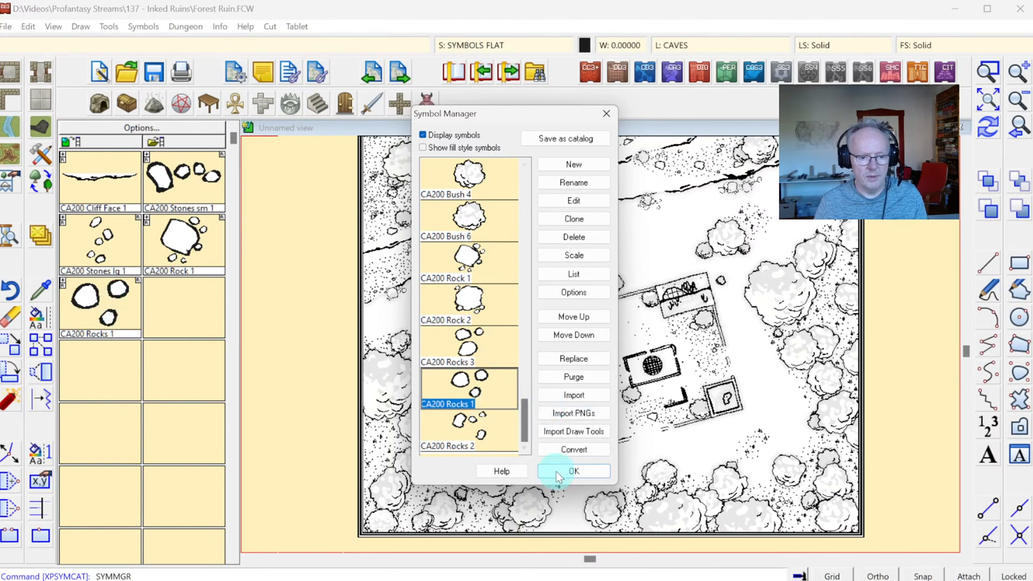
pyautogui.click(606, 114)
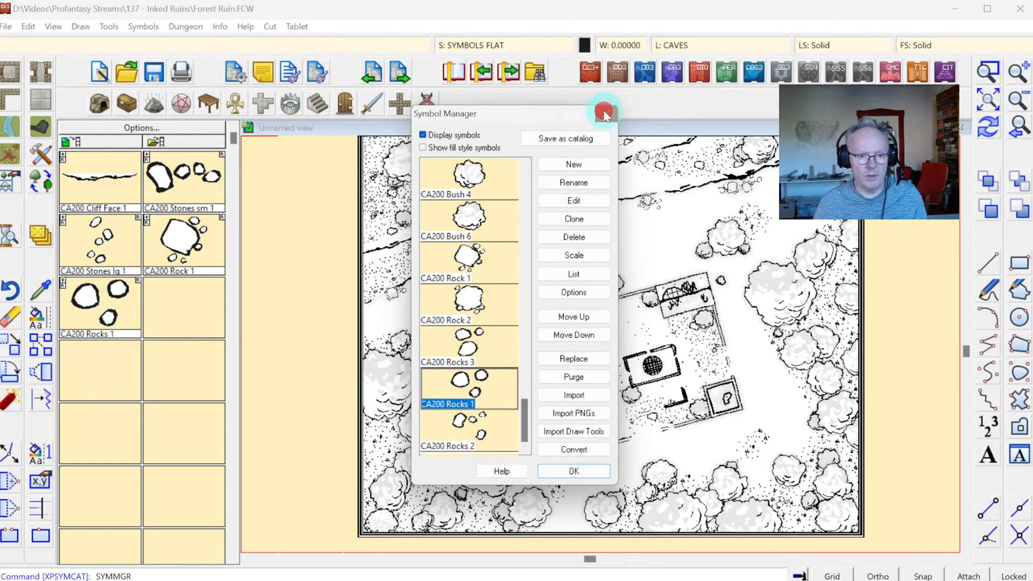
# Step: Place CA200 Stones lg 1 symbols along the foot of the lower cliff
pyautogui.click(118, 235)
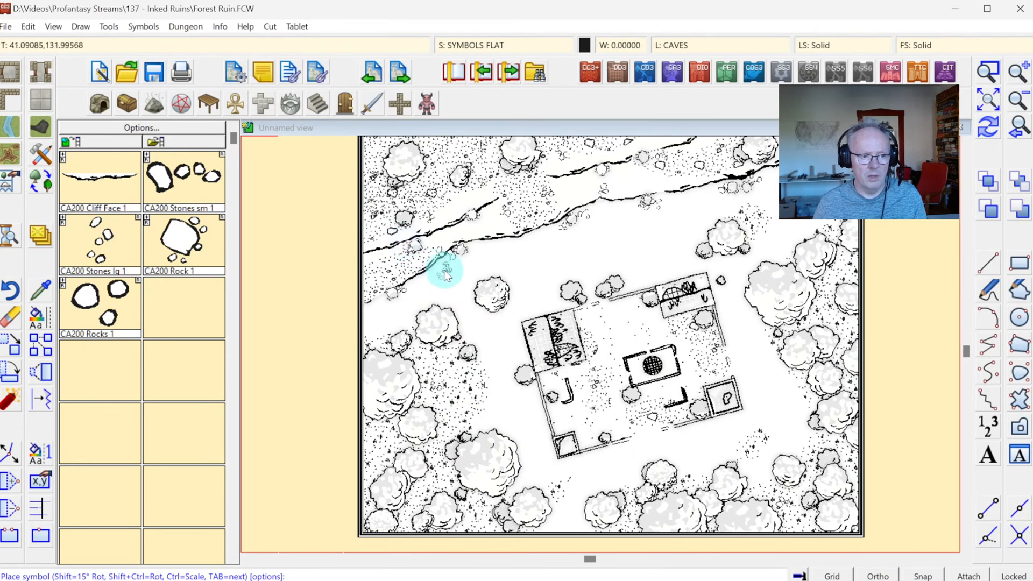
pyautogui.click(88, 242)
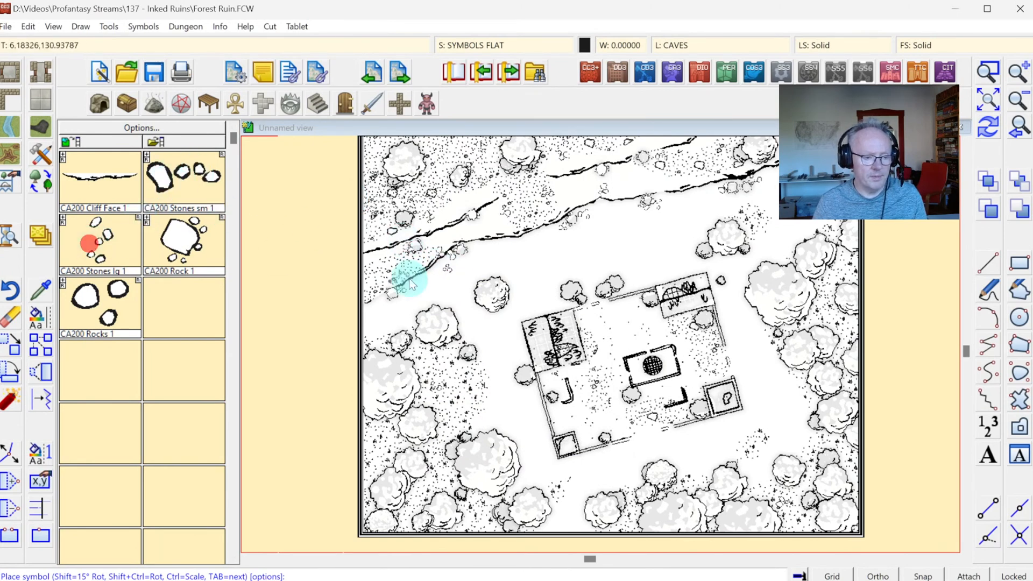
pyautogui.click(504, 222)
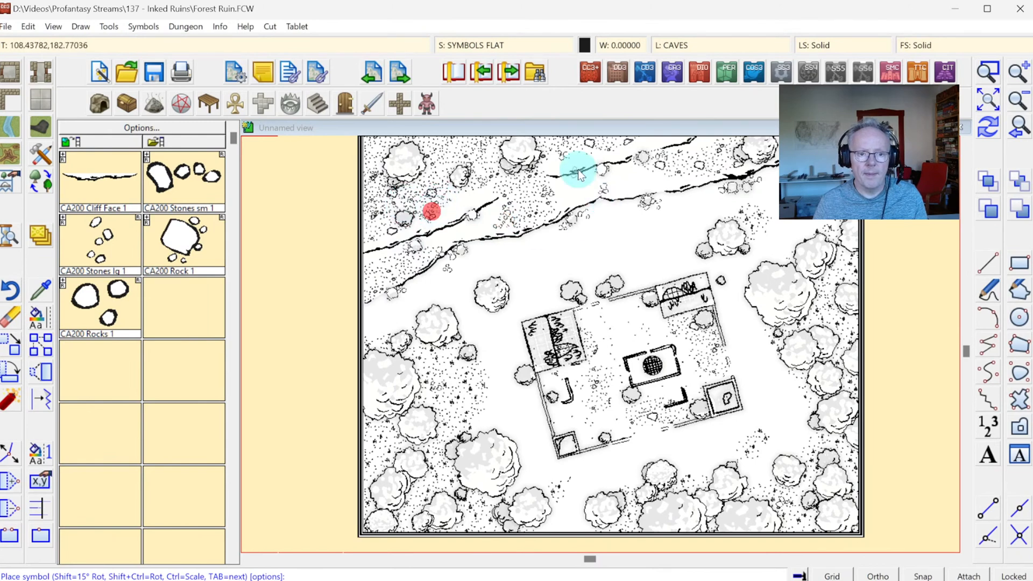
pyautogui.click(684, 200)
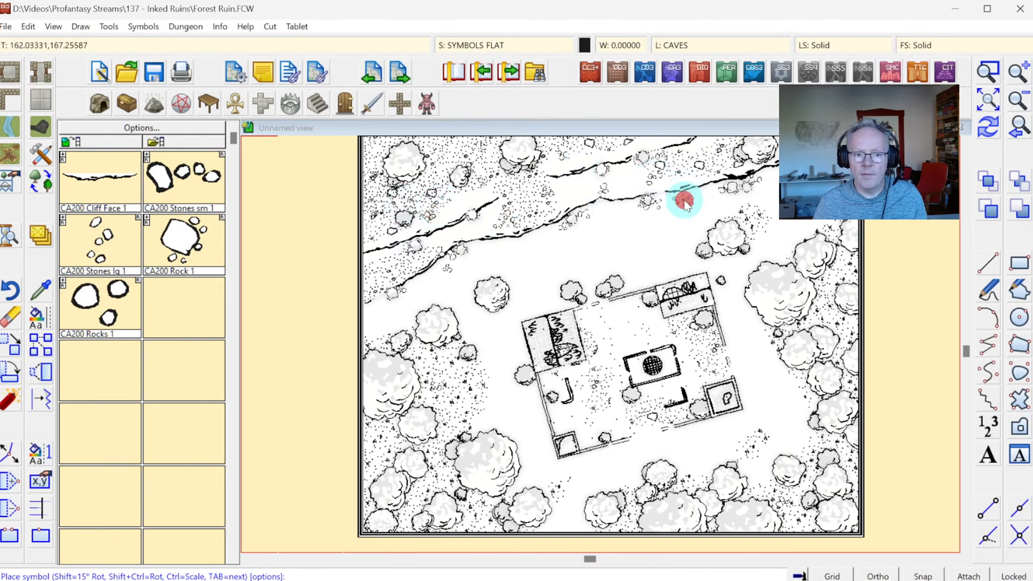
# Step: Place CA200 Stones lg 1 on both sides of the ruin's north wall, around its southwest corner and at the south wall's gap
pyautogui.click(634, 277)
pyautogui.click(625, 311)
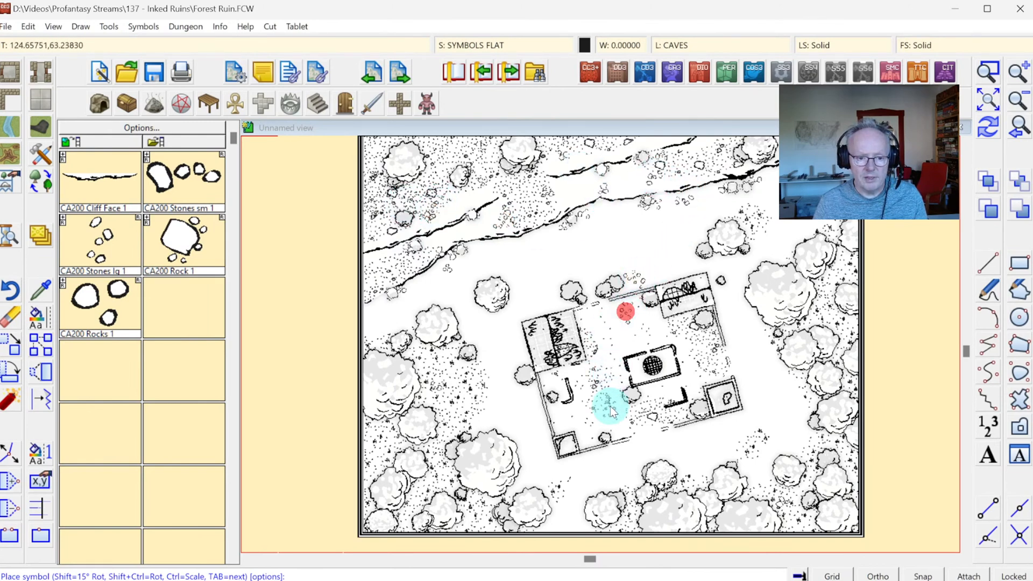
pyautogui.click(562, 418)
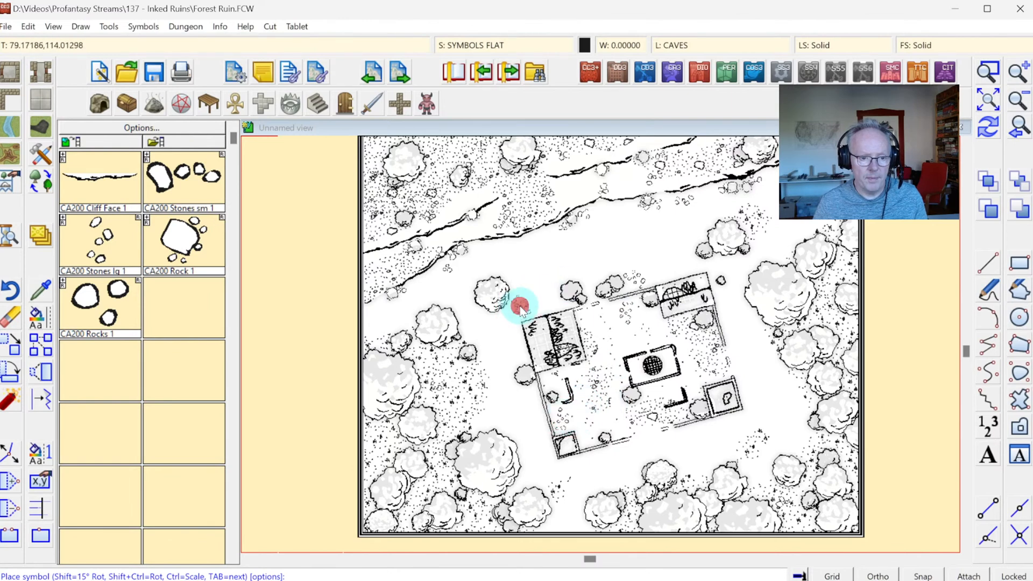
pyautogui.click(546, 458)
pyautogui.click(644, 446)
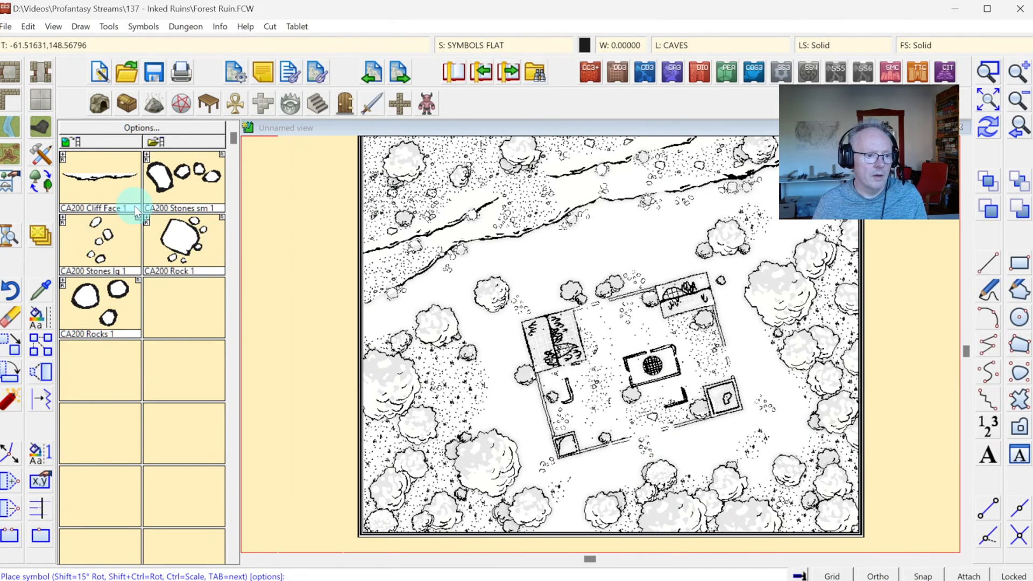
# Step: Place more CA200 Stones lg 1 near the tree northwest of the ruin and below the lower cliff's western end
pyautogui.click(505, 311)
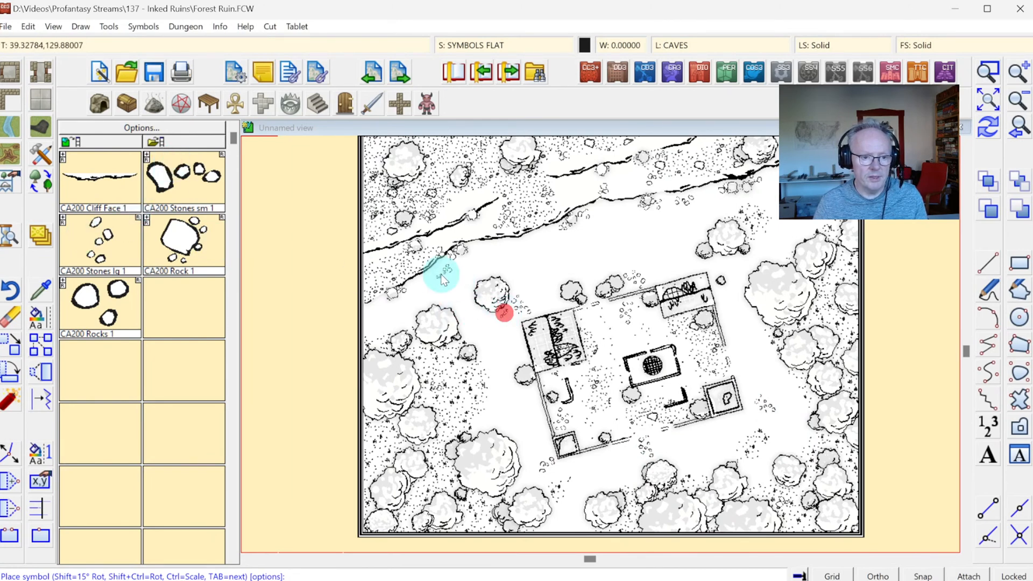
pyautogui.click(439, 275)
pyautogui.click(399, 305)
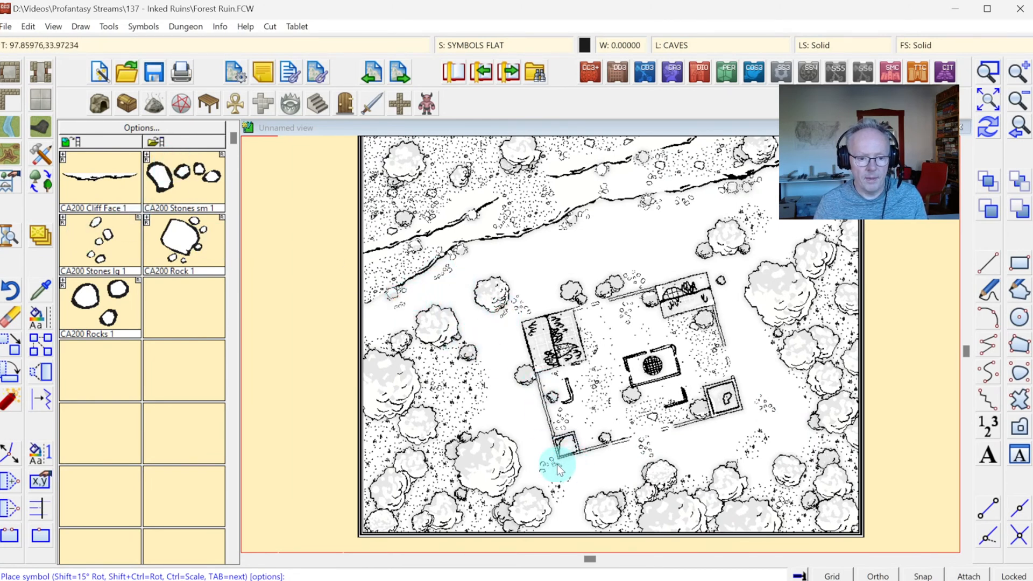
# Step: Place more CA200 Stones lg 1 outside the ruin's southwest corner and around its southeast tower
pyautogui.click(541, 454)
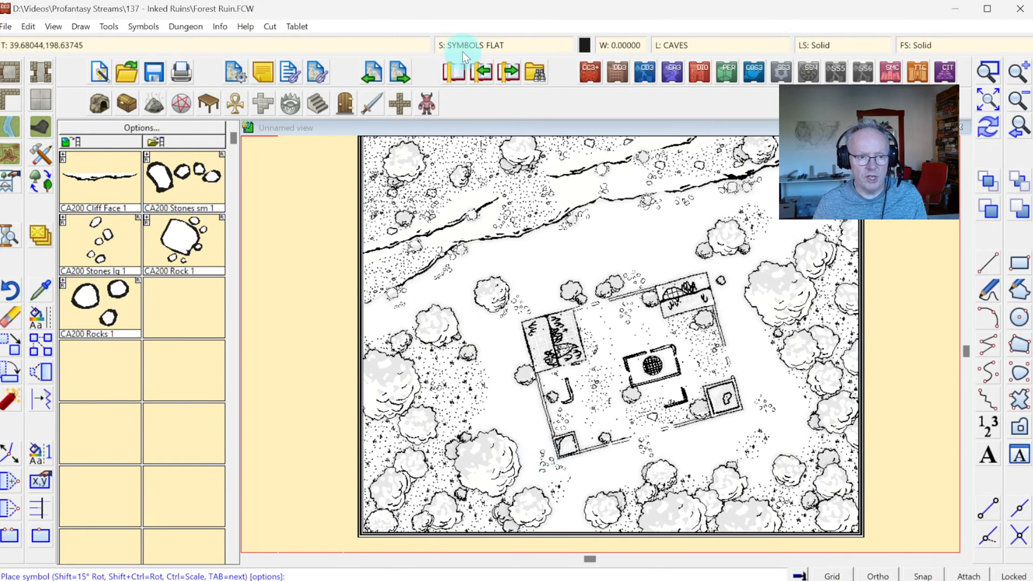
pyautogui.click(776, 433)
pyautogui.click(736, 391)
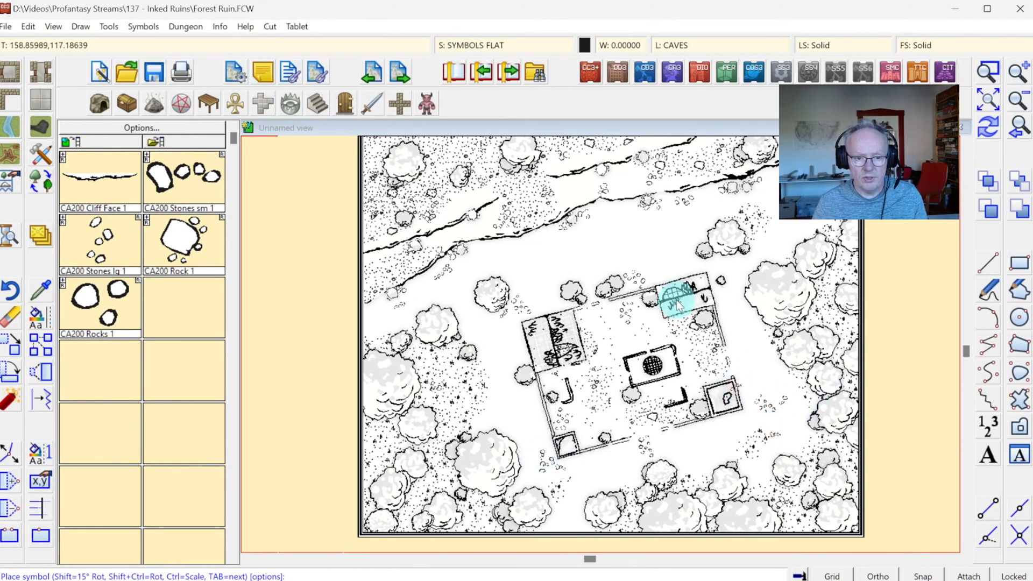
# Step: Place a CA200 Stones lg 1 cluster over the gridded hole in the ruin's northeast room
pyautogui.click(672, 294)
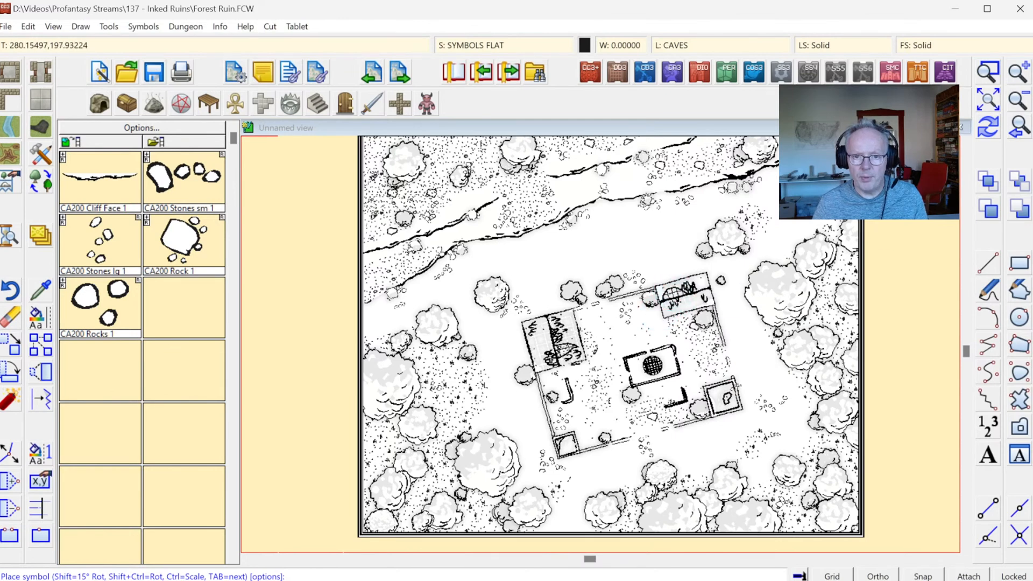
pyautogui.click(987, 76)
pyautogui.click(657, 272)
pyautogui.click(718, 326)
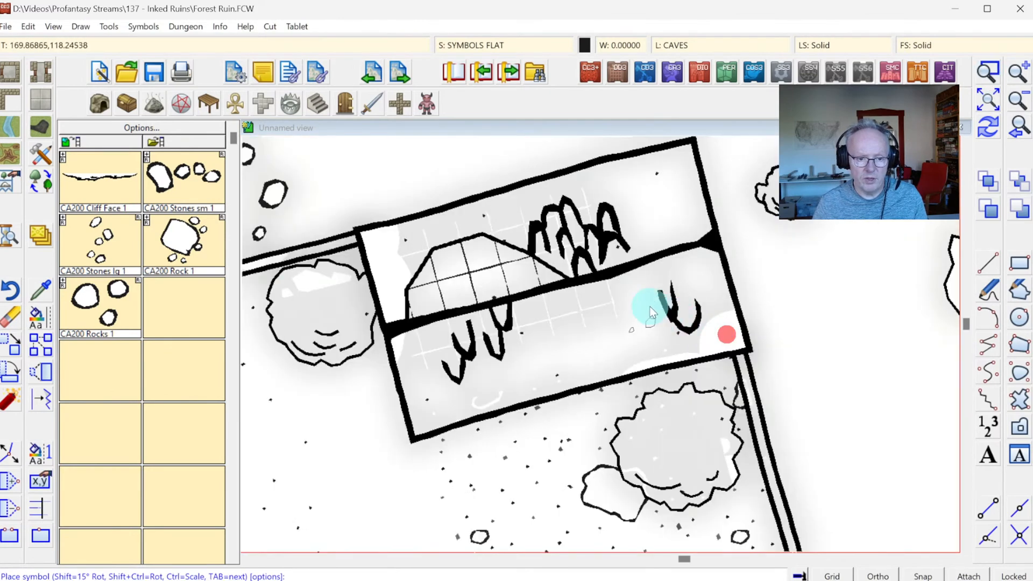
pyautogui.click(469, 271)
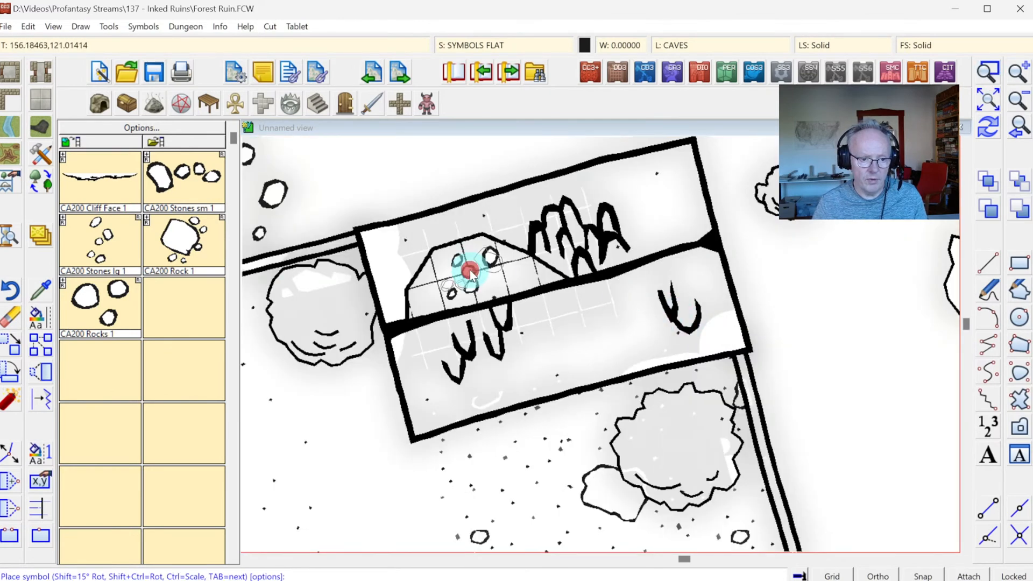
pyautogui.click(986, 129)
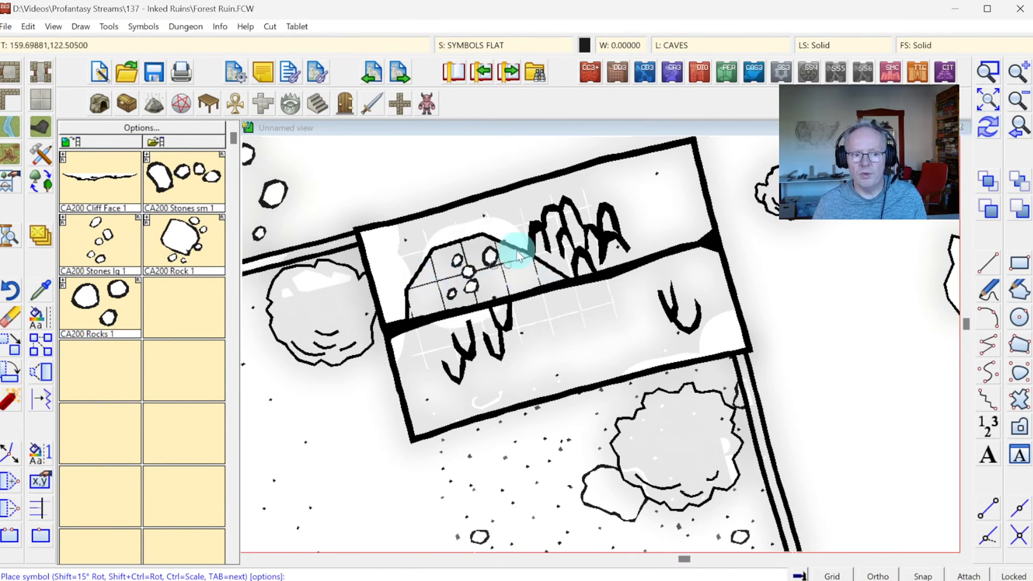
pyautogui.click(1019, 128)
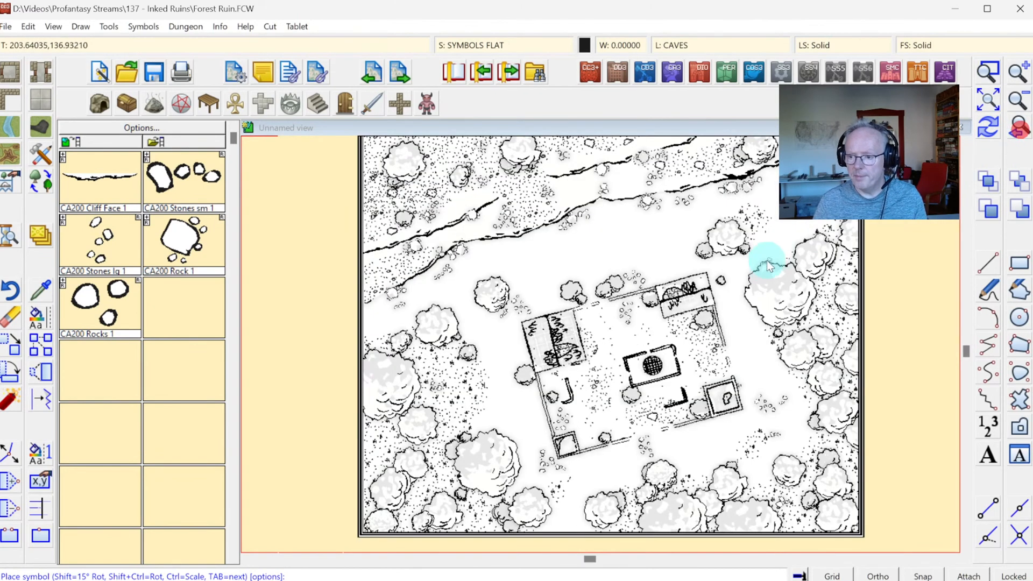
# Step: Scatter further CA200 Stones lg 1 between the ruin's east wall and the eastern trees, and between the two cliffs
pyautogui.click(733, 259)
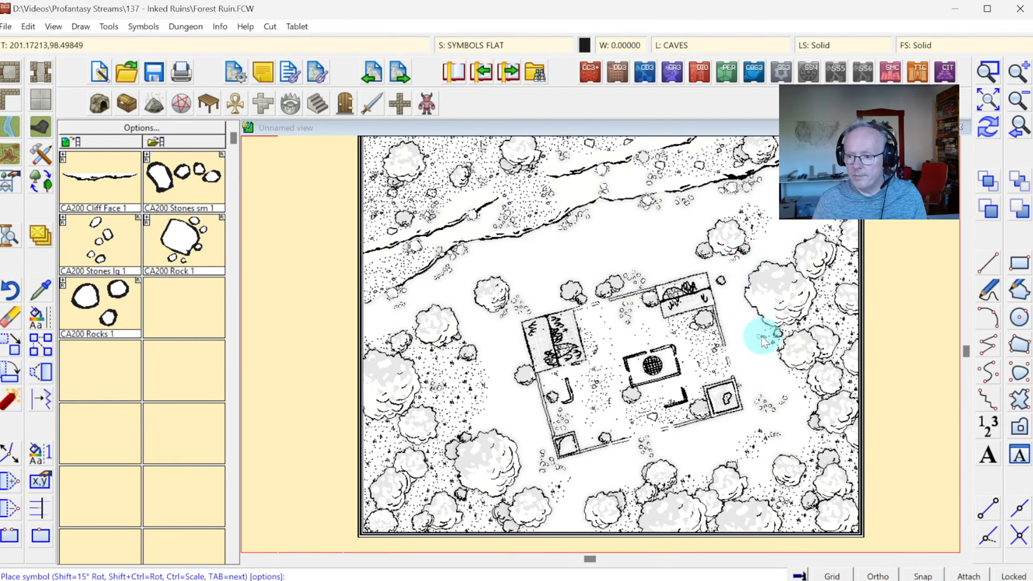
pyautogui.click(749, 310)
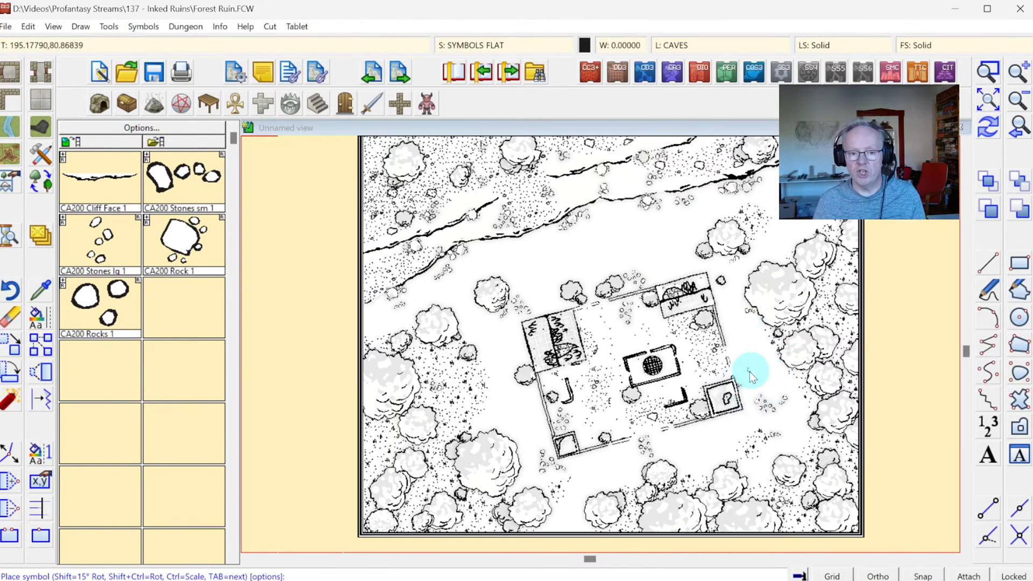
pyautogui.click(757, 329)
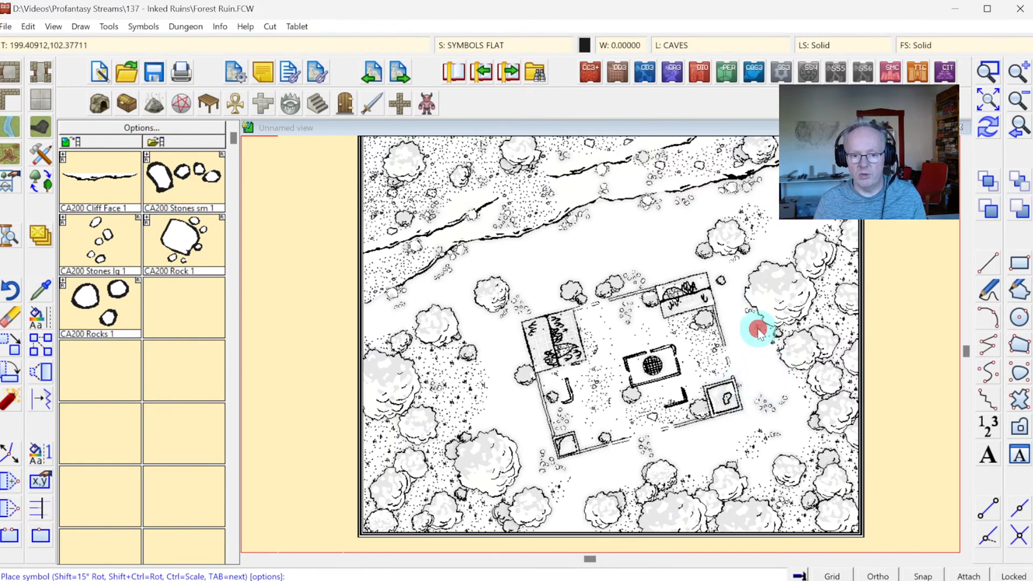
pyautogui.click(787, 373)
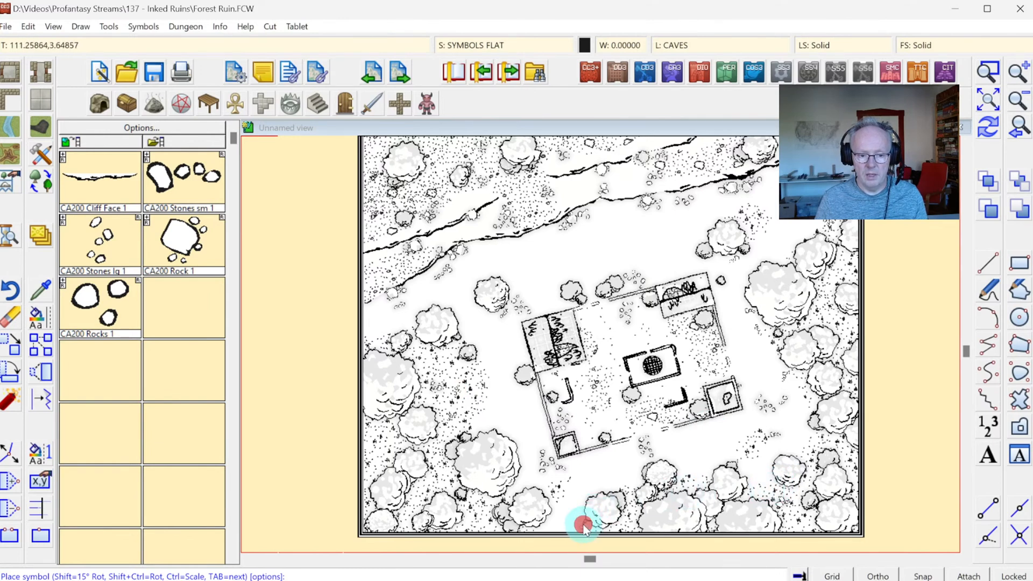
pyautogui.click(635, 170)
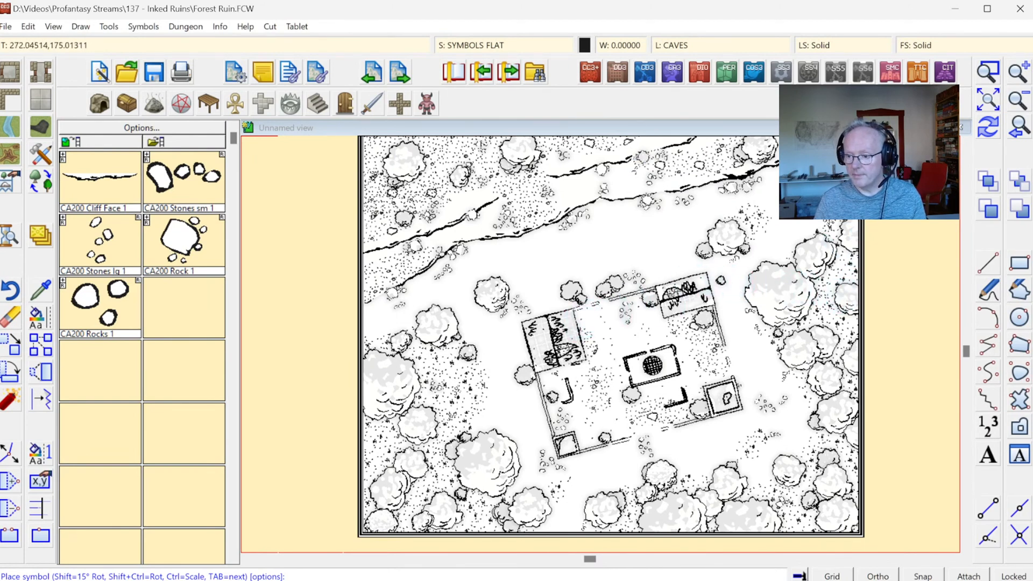
# Step: Examine the stones around the cliffs and the ruin up close, and check the map as a whole
pyautogui.click(984, 79)
pyautogui.click(392, 162)
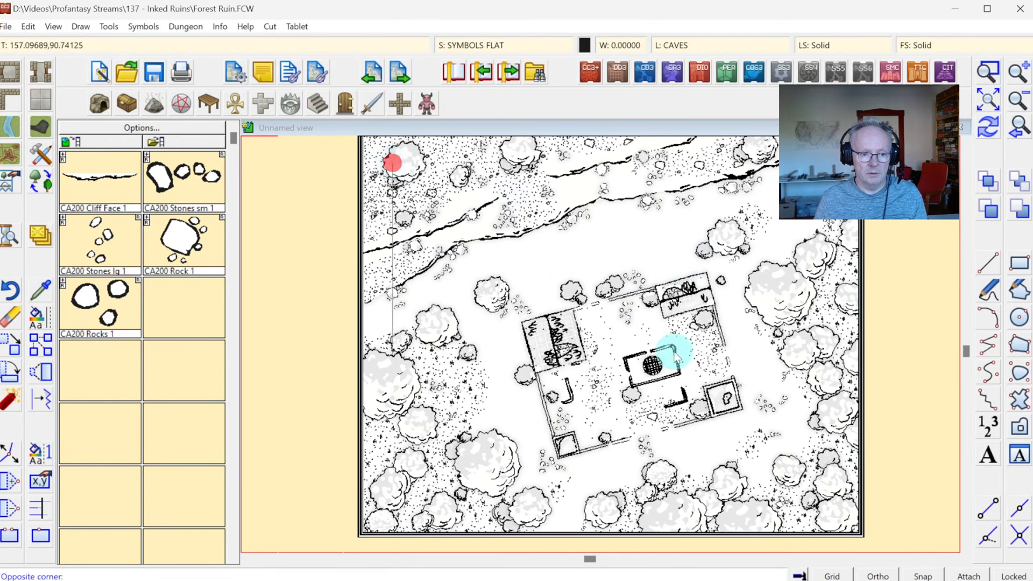
pyautogui.click(773, 437)
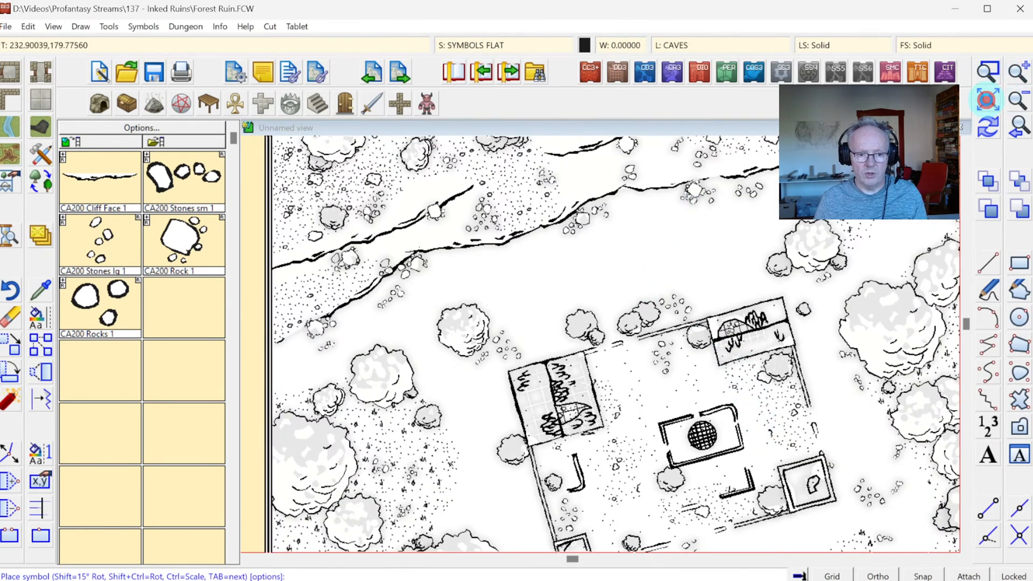
pyautogui.click(988, 99)
pyautogui.click(987, 70)
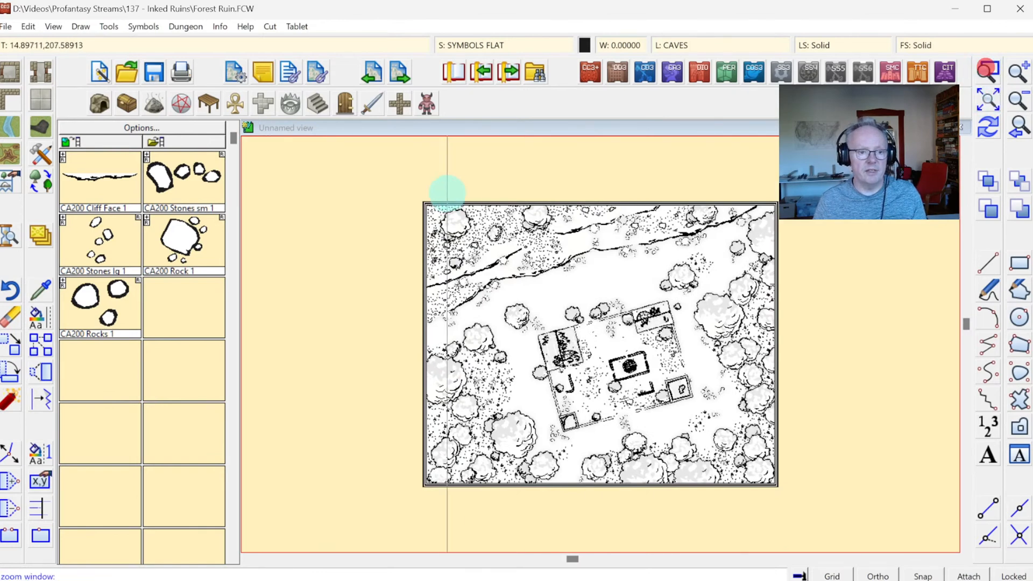
pyautogui.click(419, 200)
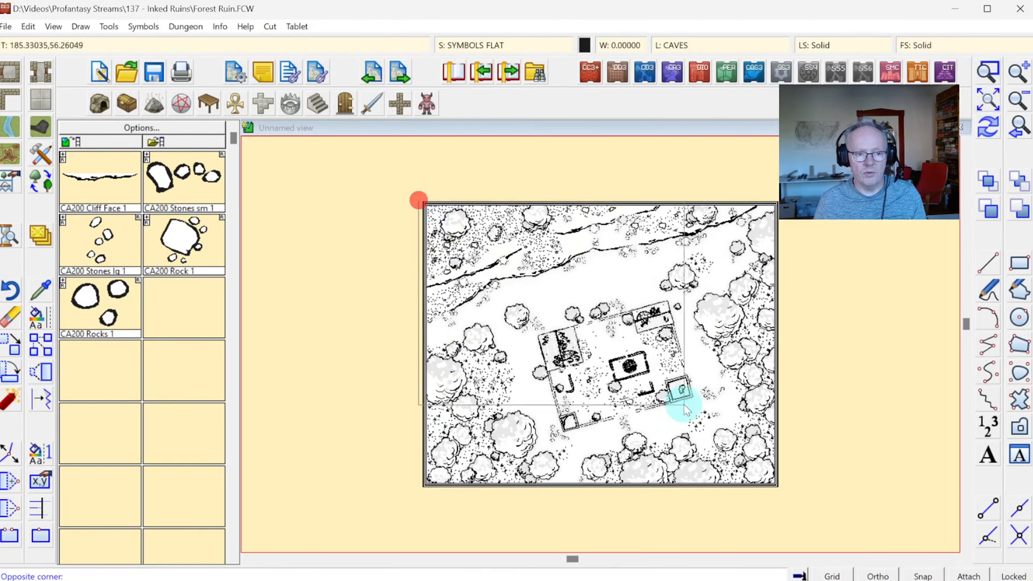
pyautogui.click(772, 487)
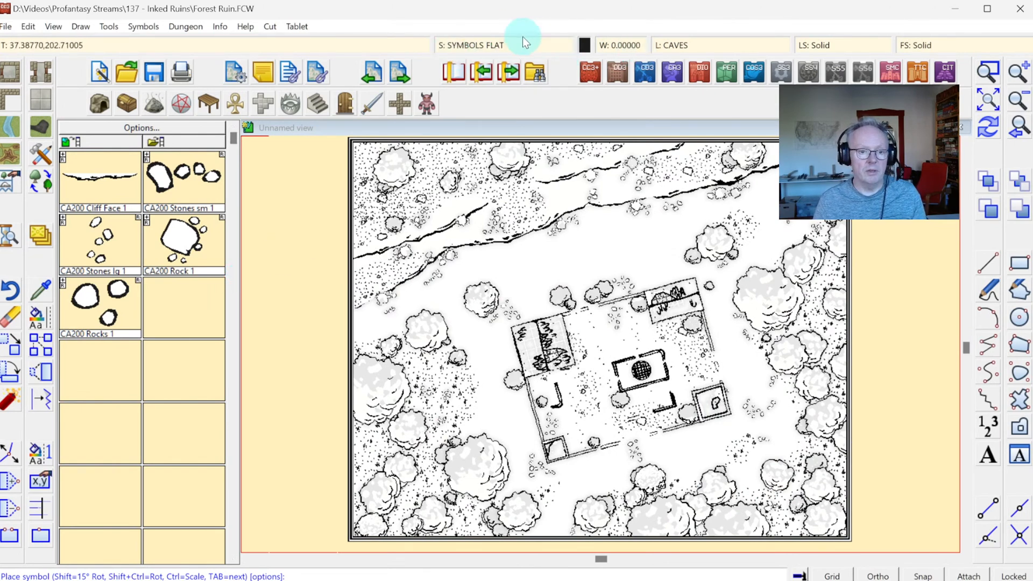
# Step: Add a Drop Shadow in map units with X and Y offsets of 5 to the SYMBOLS CLIFFS sheet and disable its Outer Glow
pyautogui.click(463, 44)
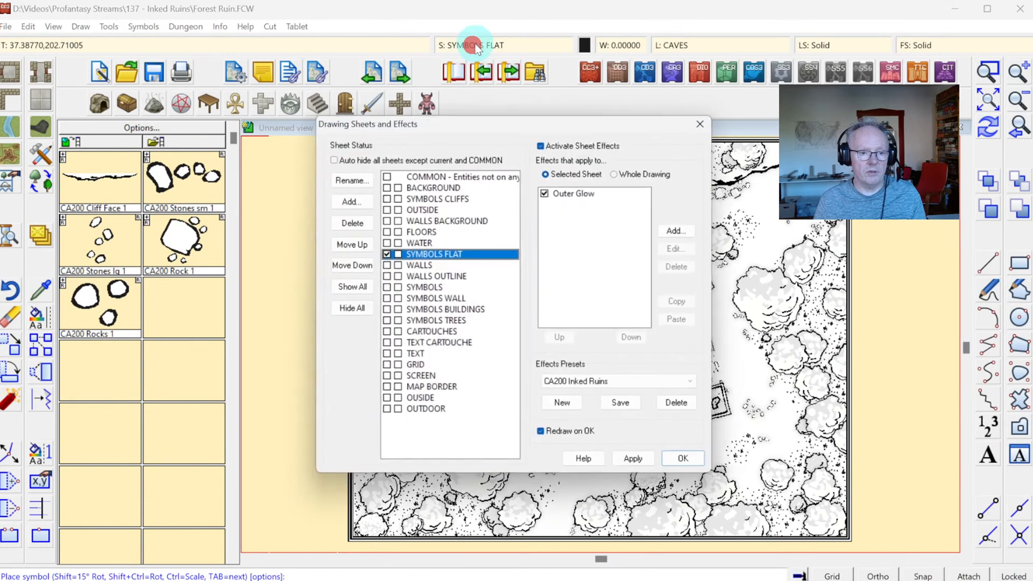
pyautogui.click(442, 199)
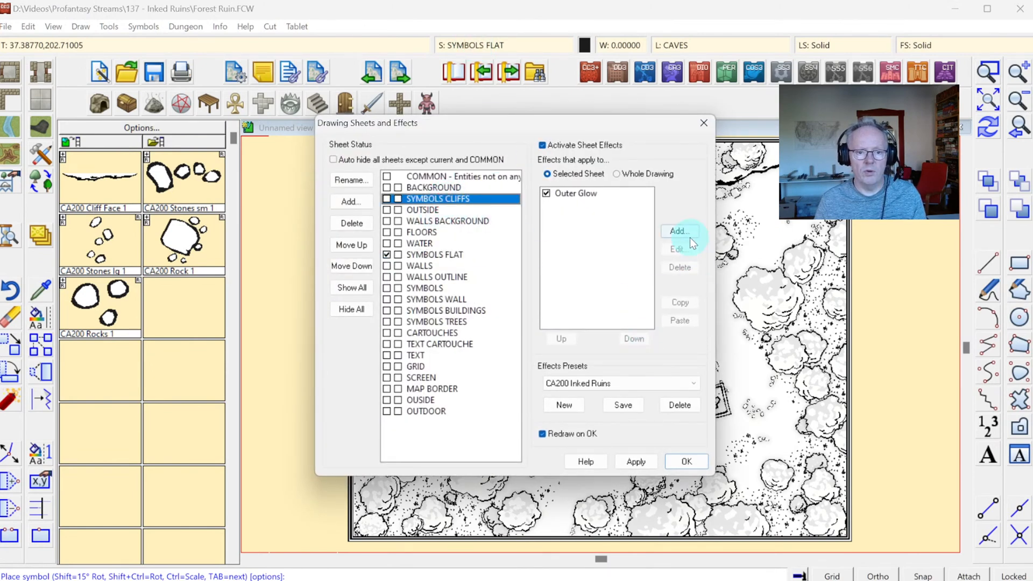
pyautogui.click(677, 232)
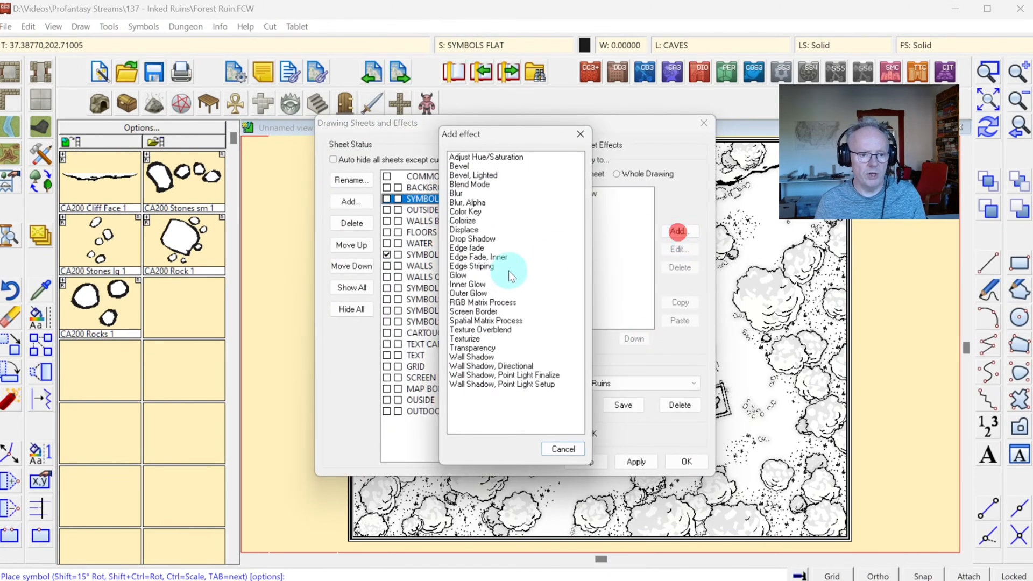
pyautogui.doubleClick(473, 239)
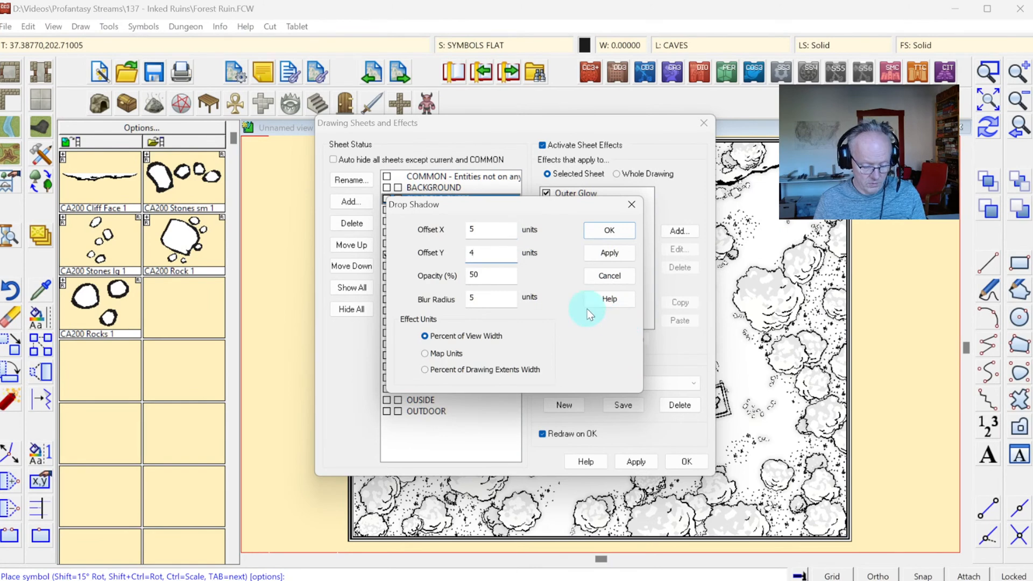
pyautogui.press('BackSpace')
pyautogui.write('5')
pyautogui.press('Tab')
pyautogui.press('Tab')
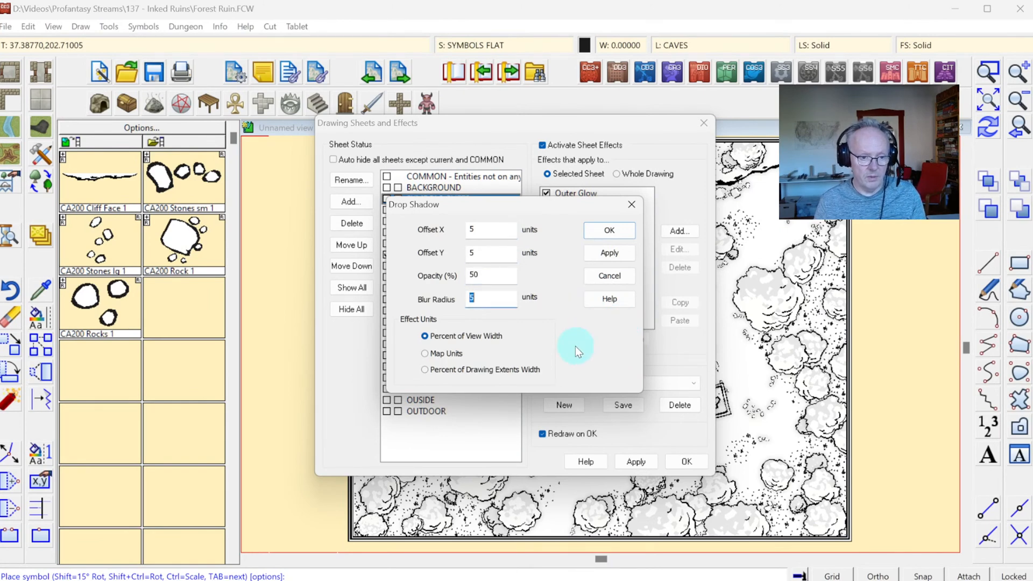
pyautogui.click(440, 353)
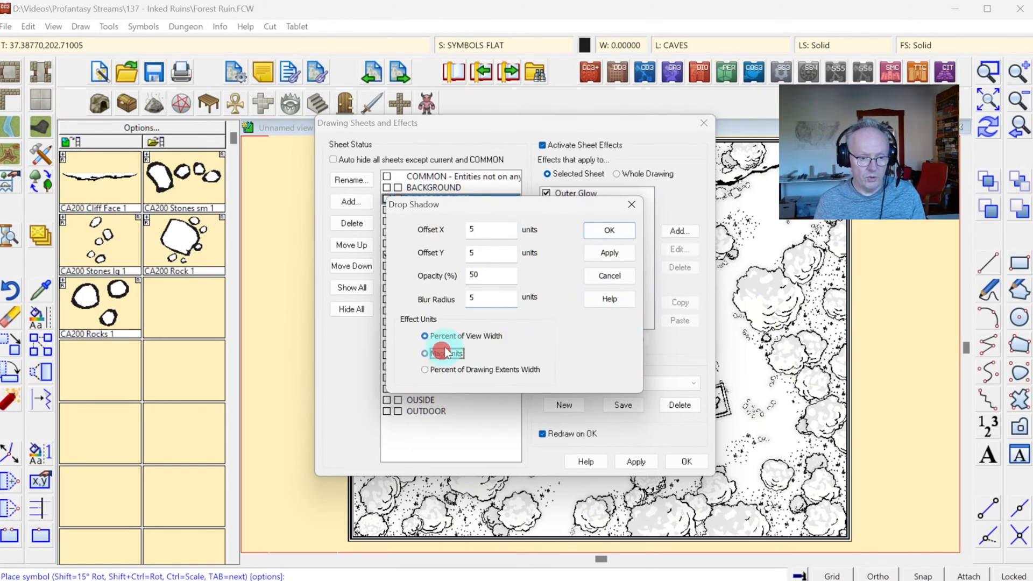
pyautogui.click(609, 231)
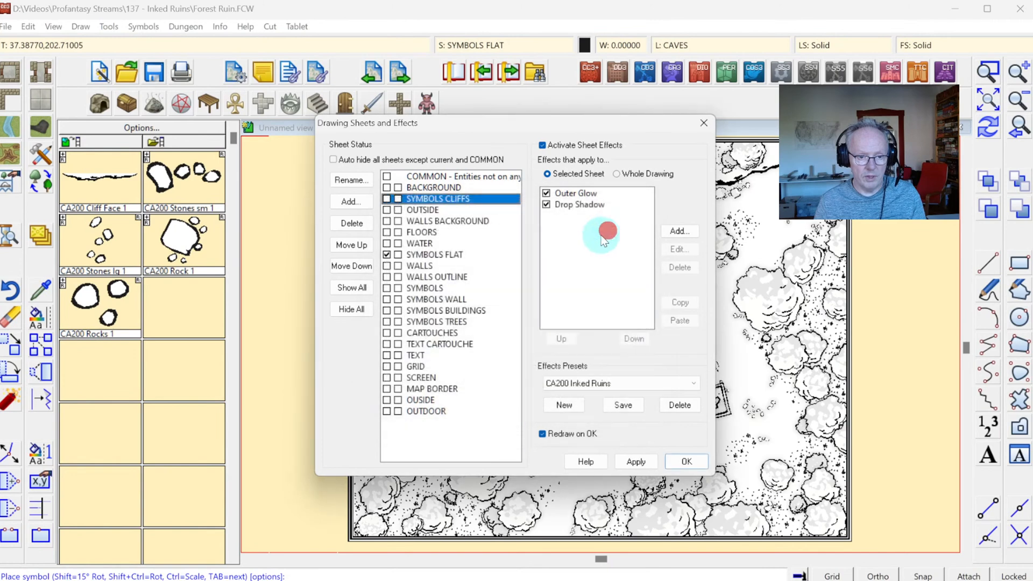
pyautogui.click(546, 192)
pyautogui.click(691, 461)
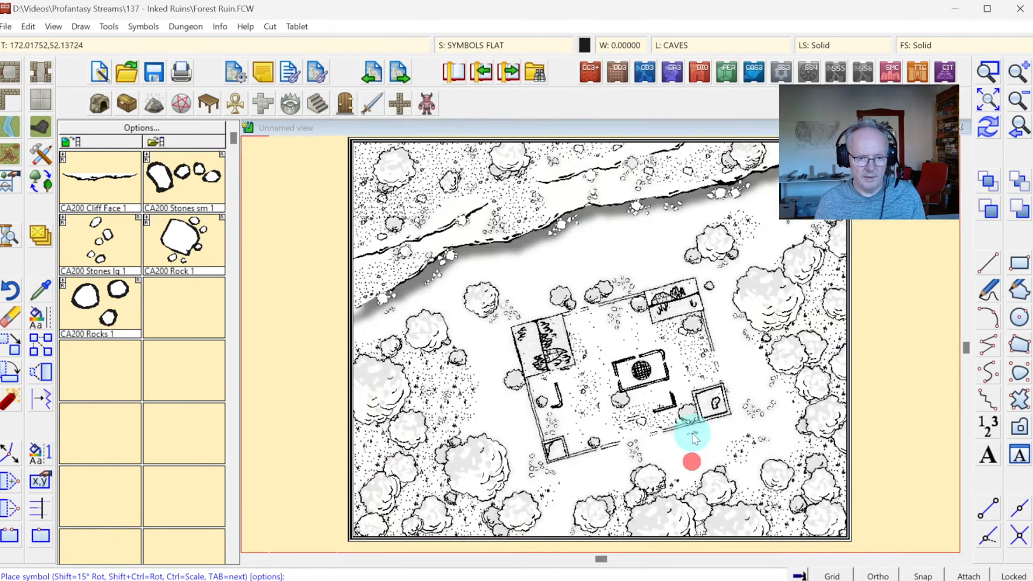
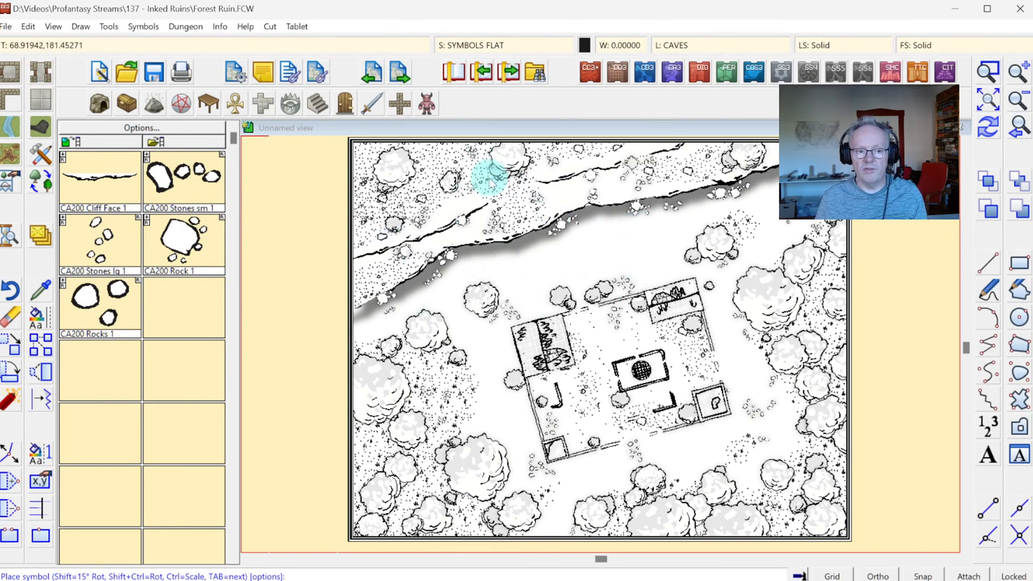
# Step: Disable the Drop Shadow on the SYMBOLS CLIFFS sheet and re-enable its Outer Glow
pyautogui.click(470, 44)
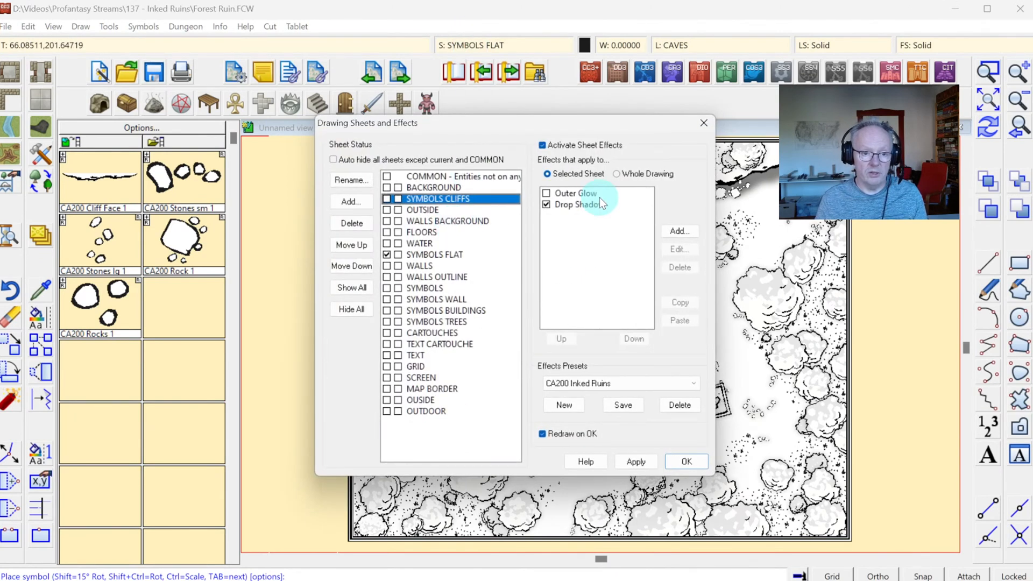
pyautogui.click(547, 204)
pyautogui.click(546, 193)
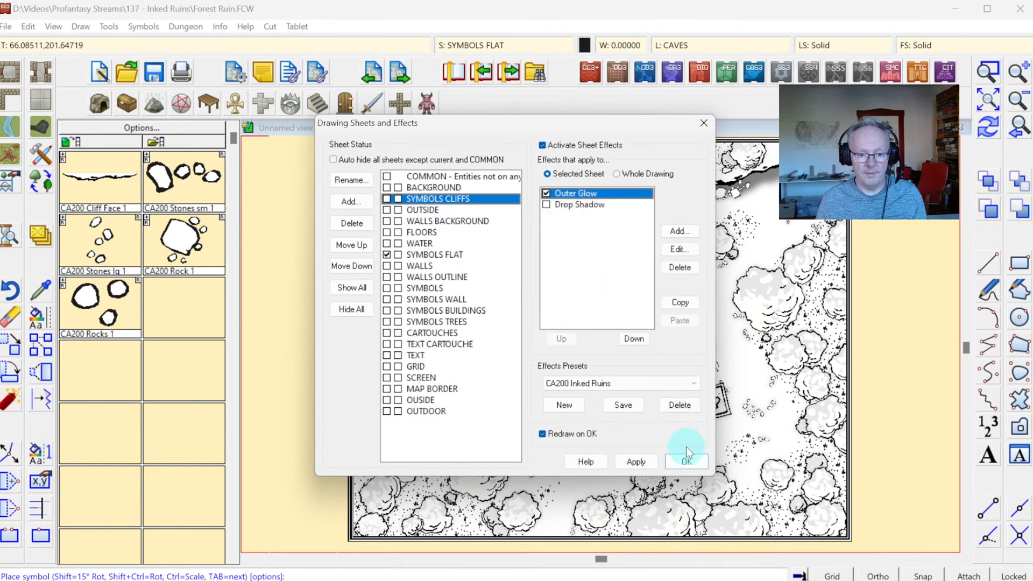
pyautogui.click(687, 460)
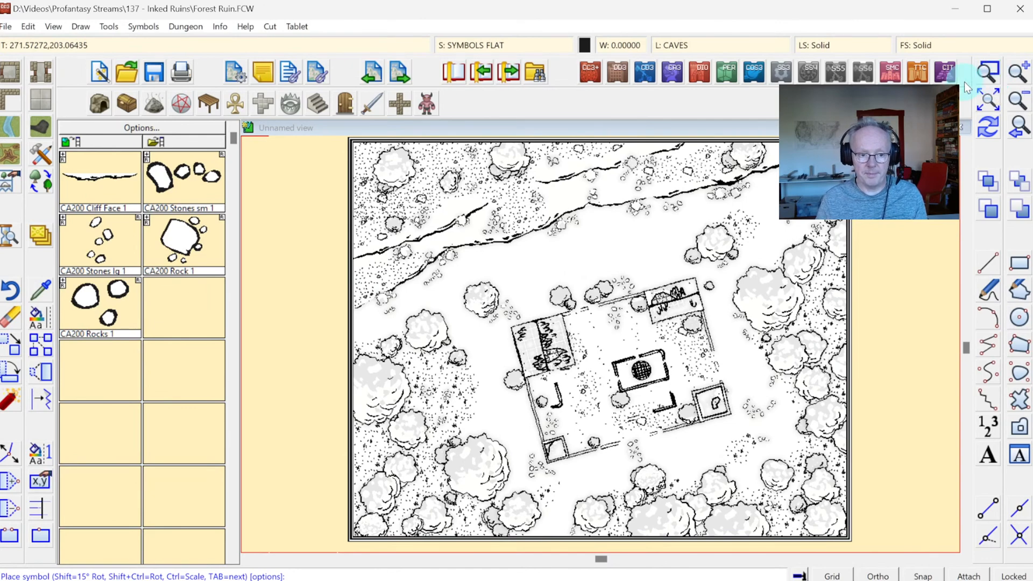
# Step: Deactivate the sheet effects for the drawing to view the map without them
pyautogui.click(489, 41)
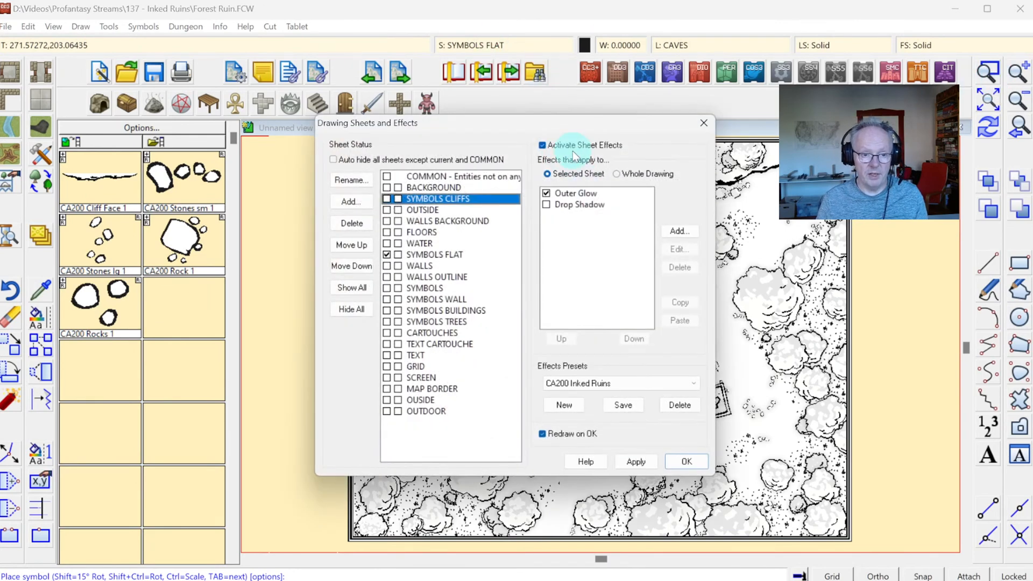
pyautogui.click(566, 145)
pyautogui.click(686, 463)
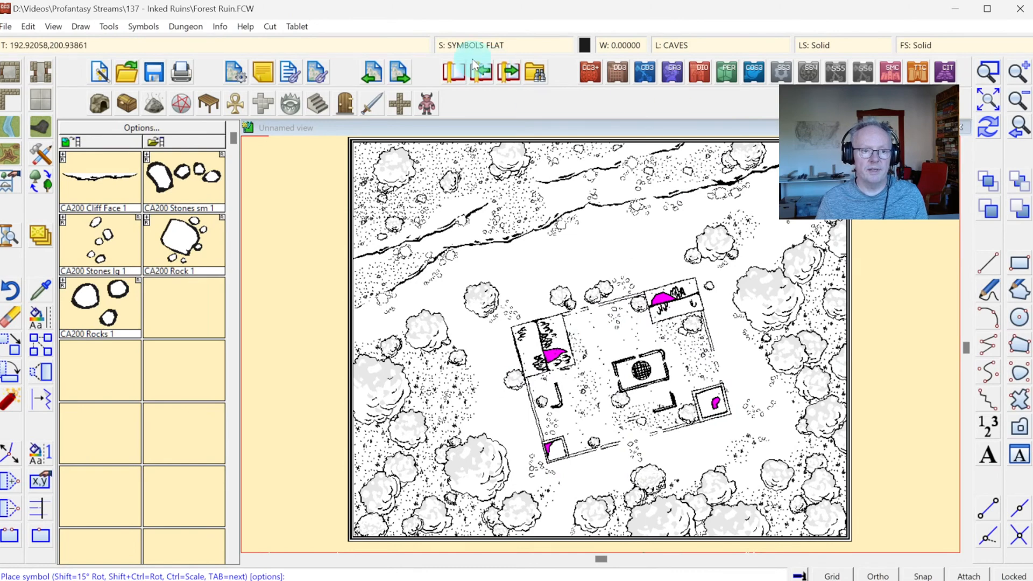
# Step: Reactivate the drawing's sheet effects
pyautogui.click(482, 46)
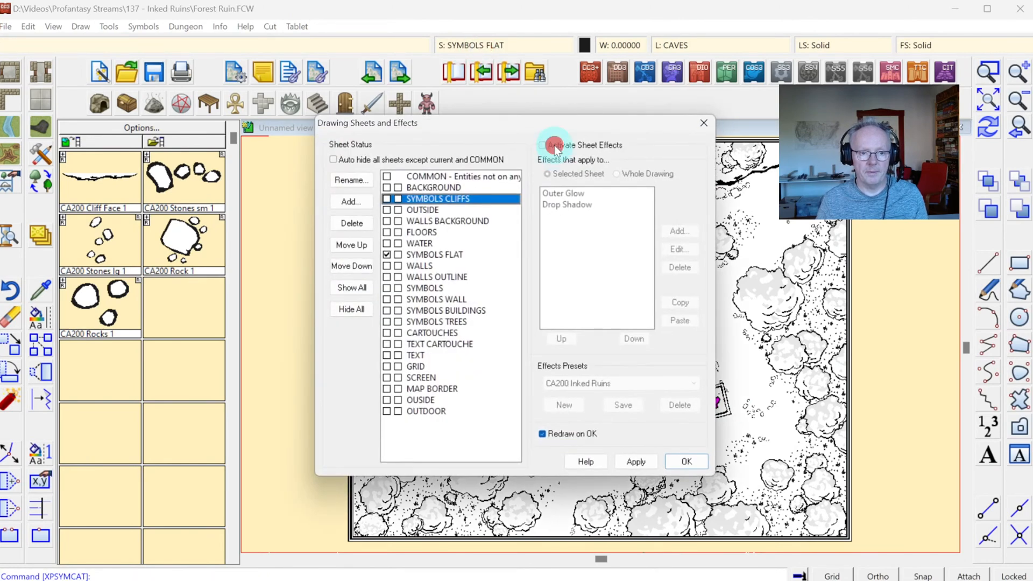
pyautogui.click(555, 145)
pyautogui.click(672, 464)
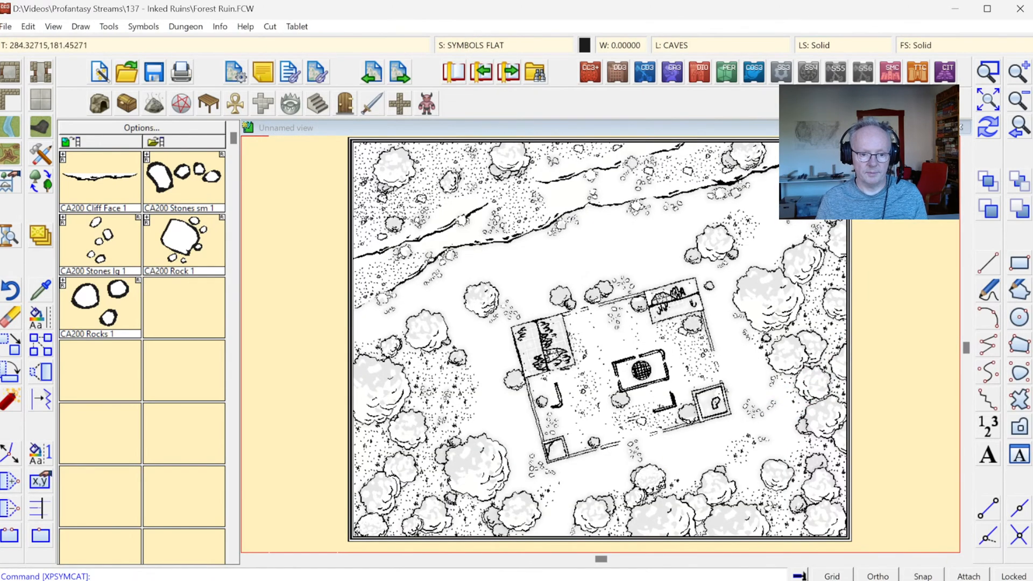
pyautogui.click(987, 72)
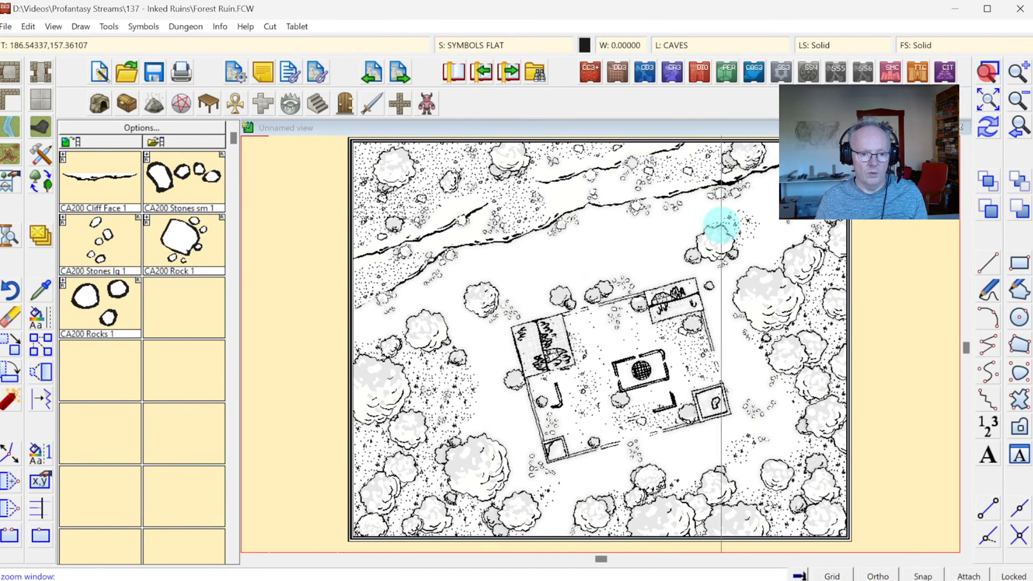
pyautogui.click(596, 261)
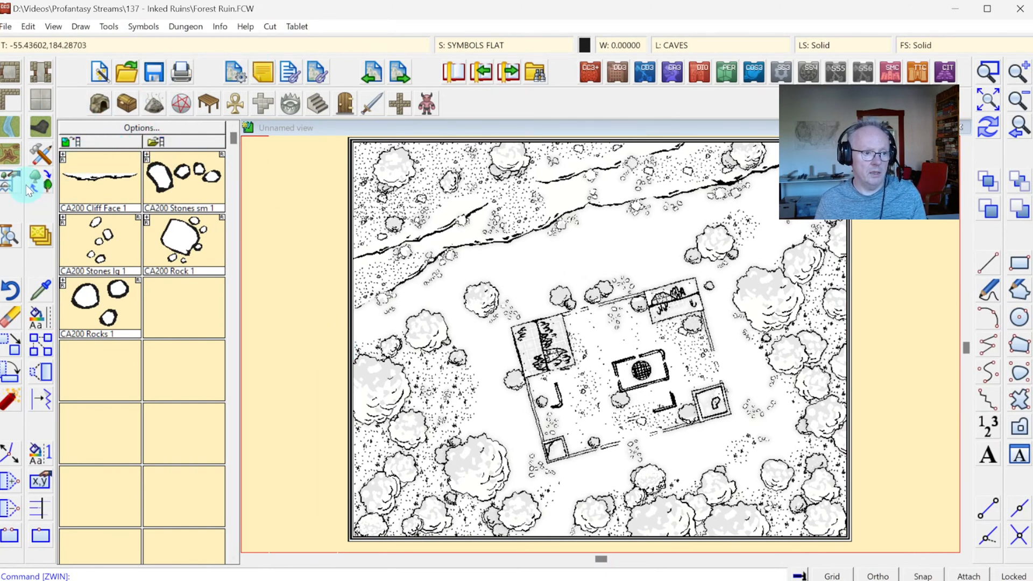
# Step: Load the cartouches symbol catalog containing the CA200 compass rose, scalebars and number labels
pyautogui.click(10, 184)
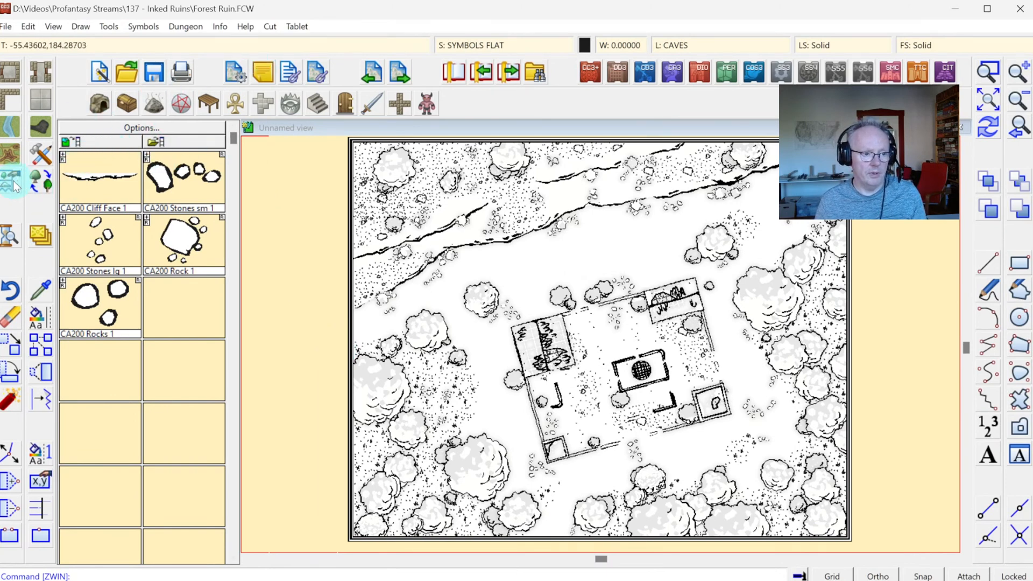
pyautogui.rightClick(27, 192)
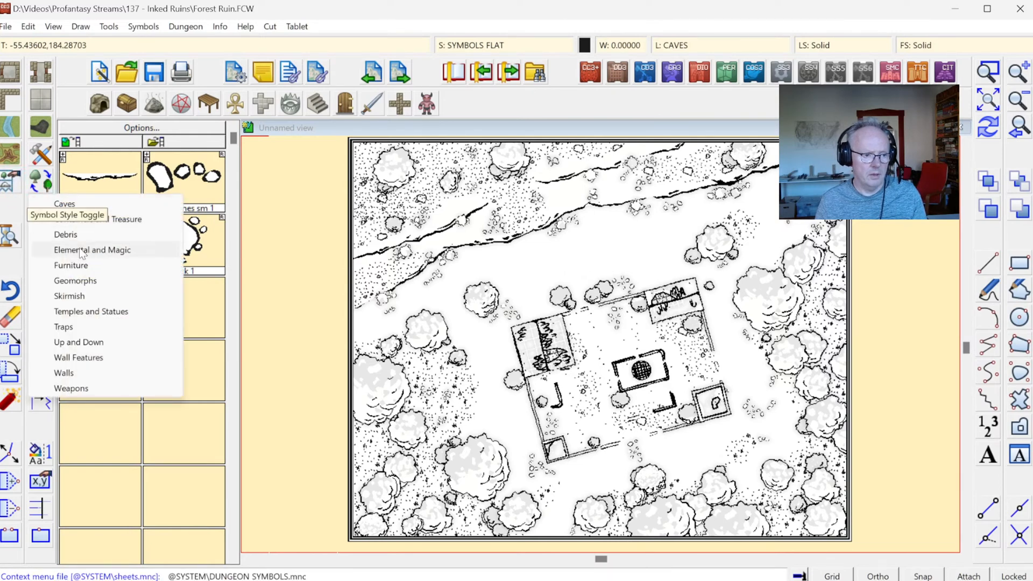
pyautogui.click(12, 193)
pyautogui.doubleClick(546, 203)
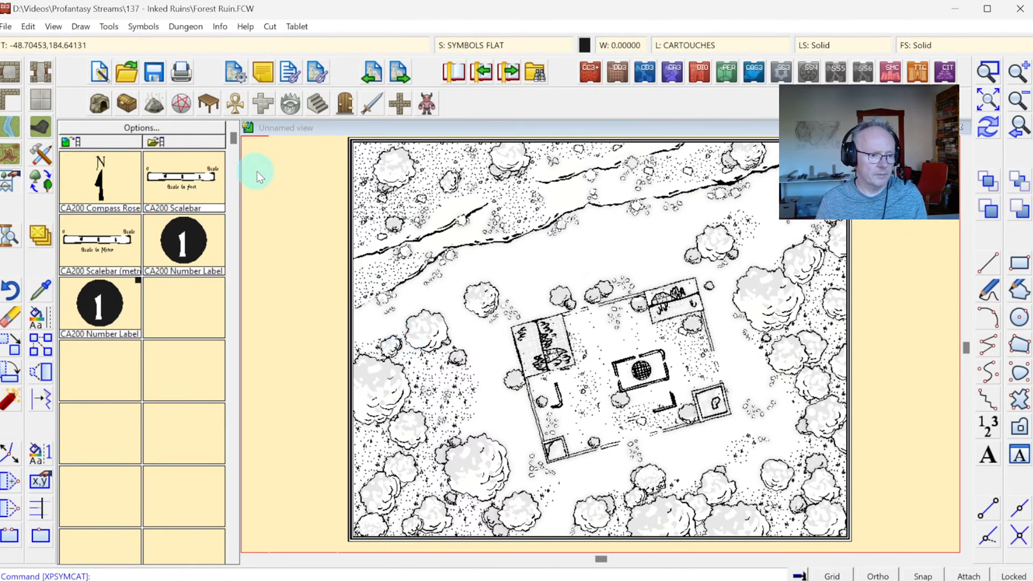
# Step: Place the CA200 Scalebar in feet at symbol scale 0.5, snapped near the map's lower-right corner, with a Scale attribute of 50
pyautogui.click(204, 180)
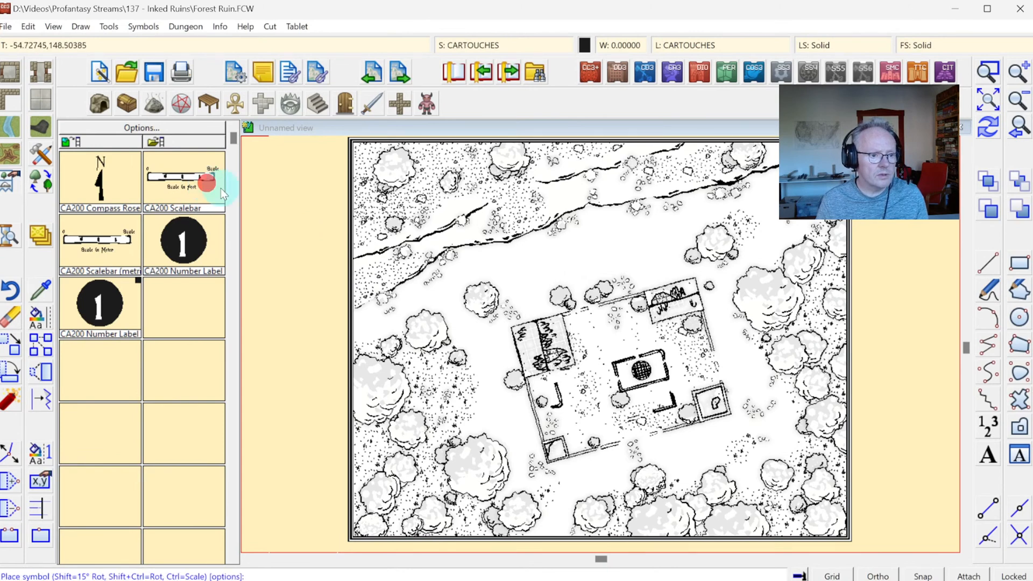
pyautogui.rightClick(485, 454)
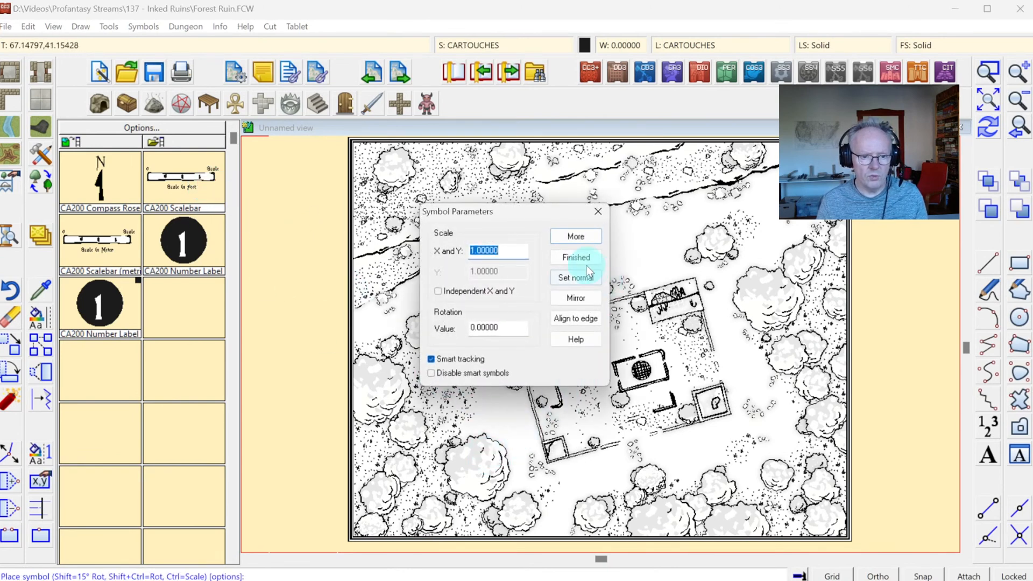
pyautogui.click(573, 252)
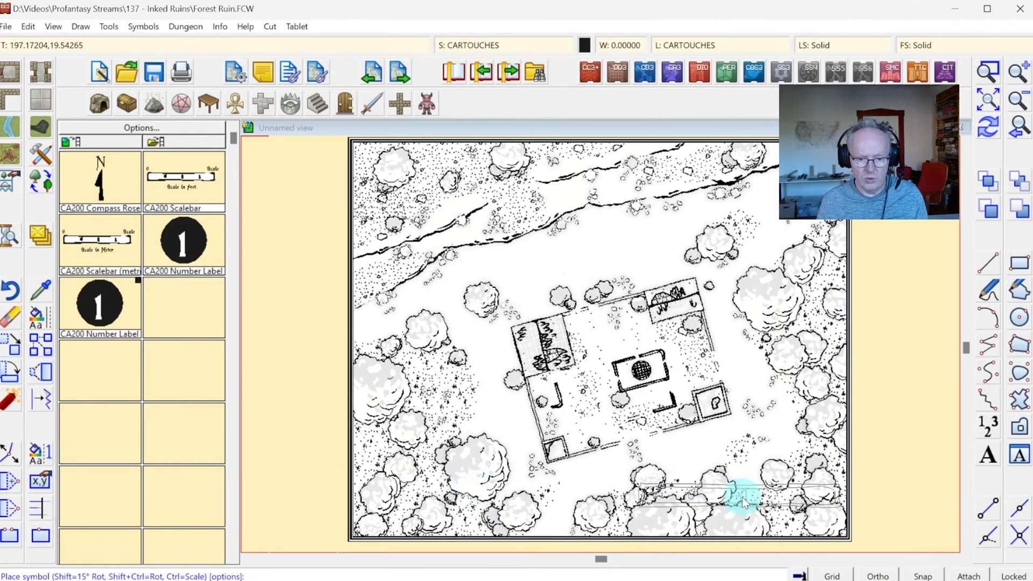
pyautogui.rightClick(512, 306)
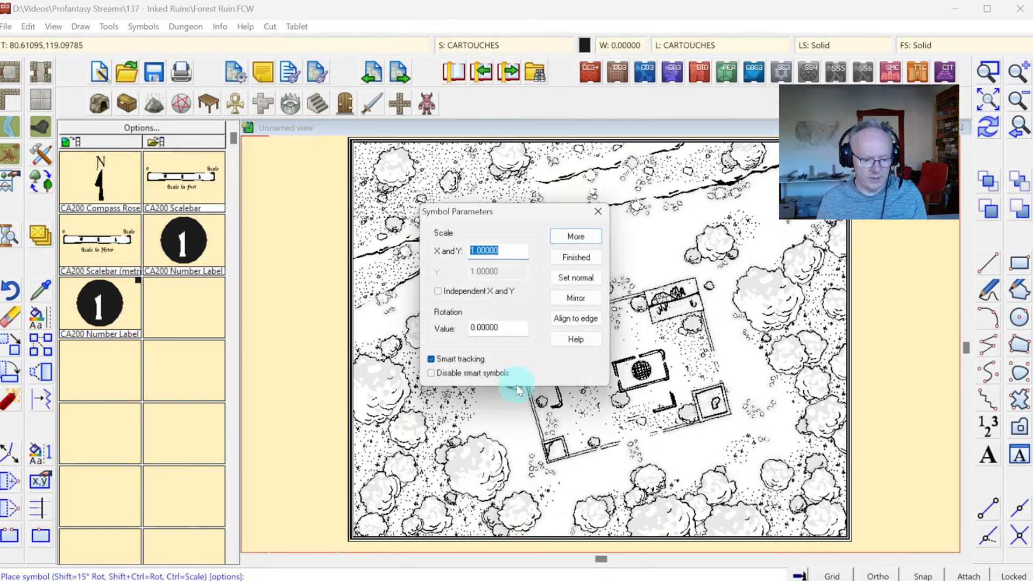
pyautogui.write('.5')
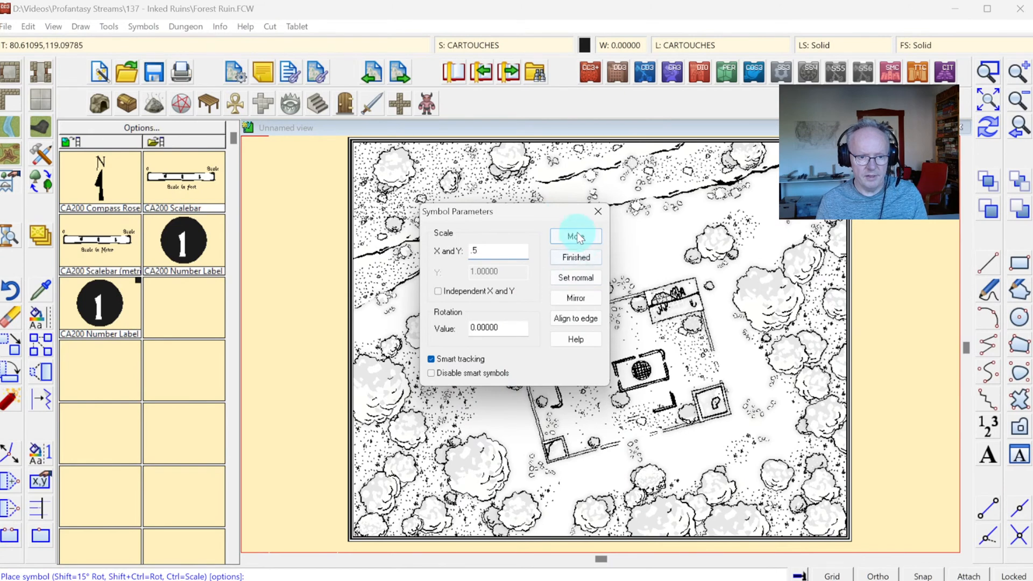
pyautogui.click(576, 236)
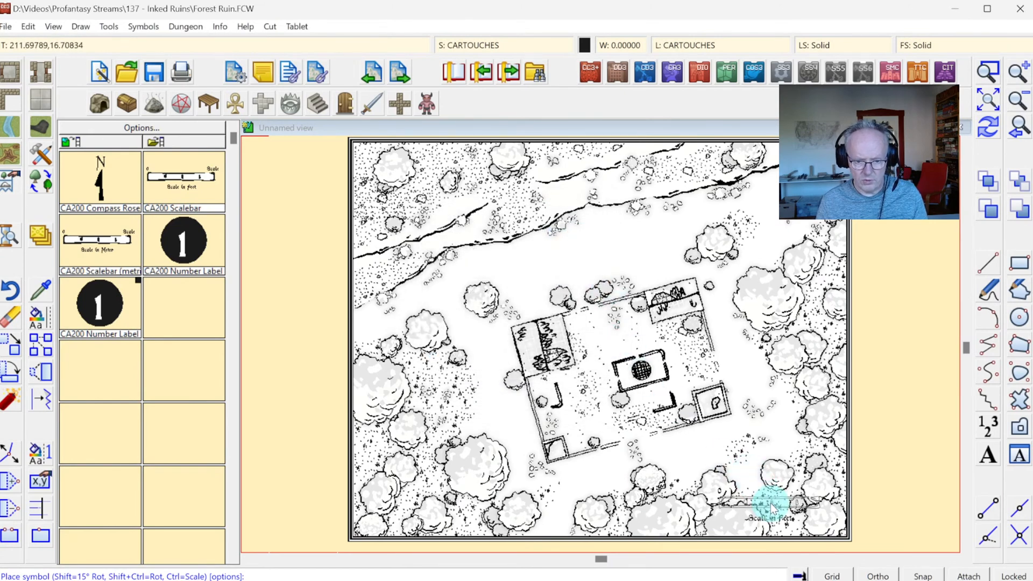
pyautogui.click(922, 574)
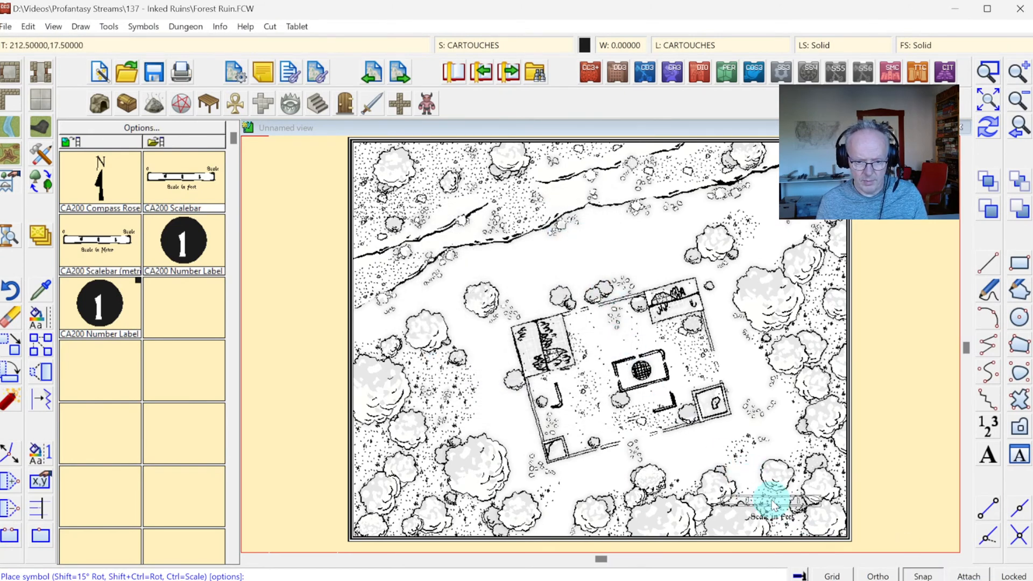
pyautogui.click(764, 501)
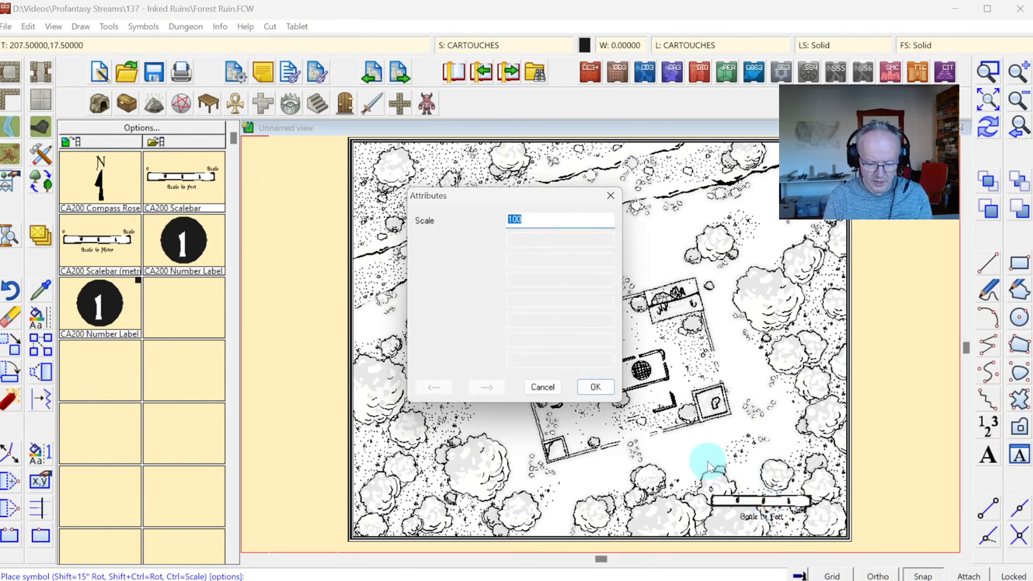
pyautogui.press('Return')
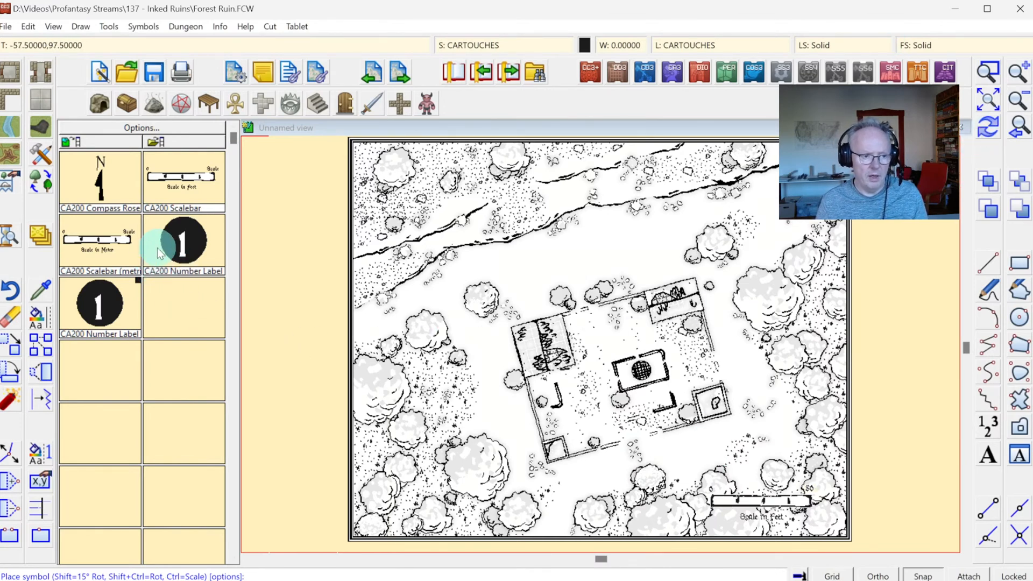
# Step: Place the CA200 Compass Rose directly above the scalebar
pyautogui.click(99, 191)
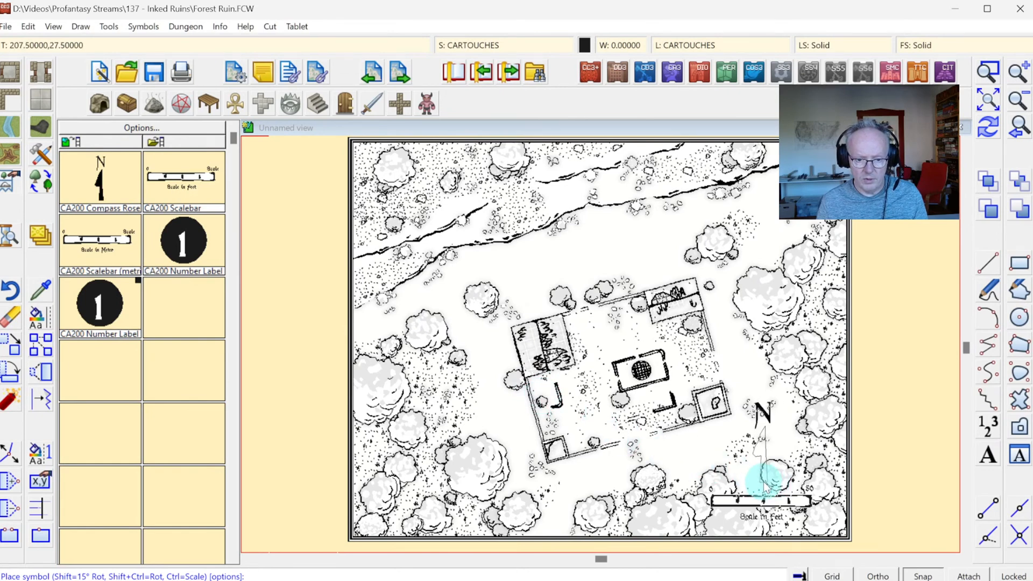
pyautogui.click(764, 482)
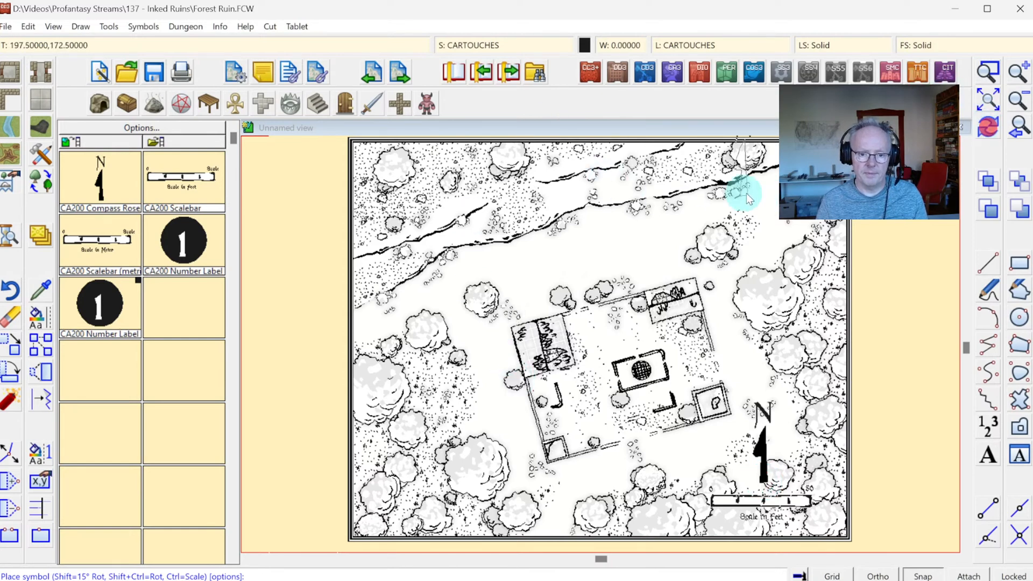
pyautogui.rightClick(295, 215)
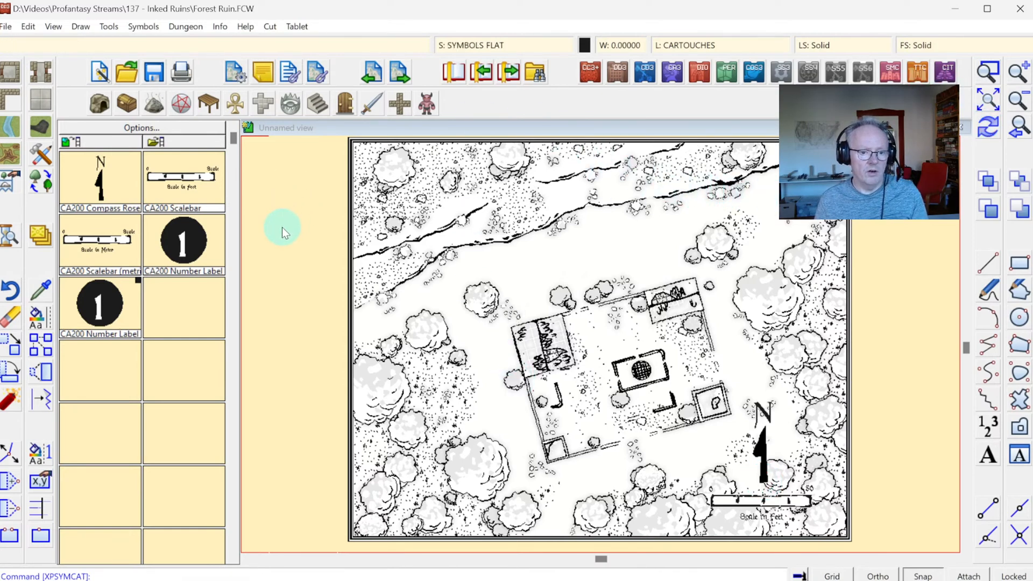
# Step: Make TEXT the current sheet and TEXT LABELS the current layer
pyautogui.click(490, 45)
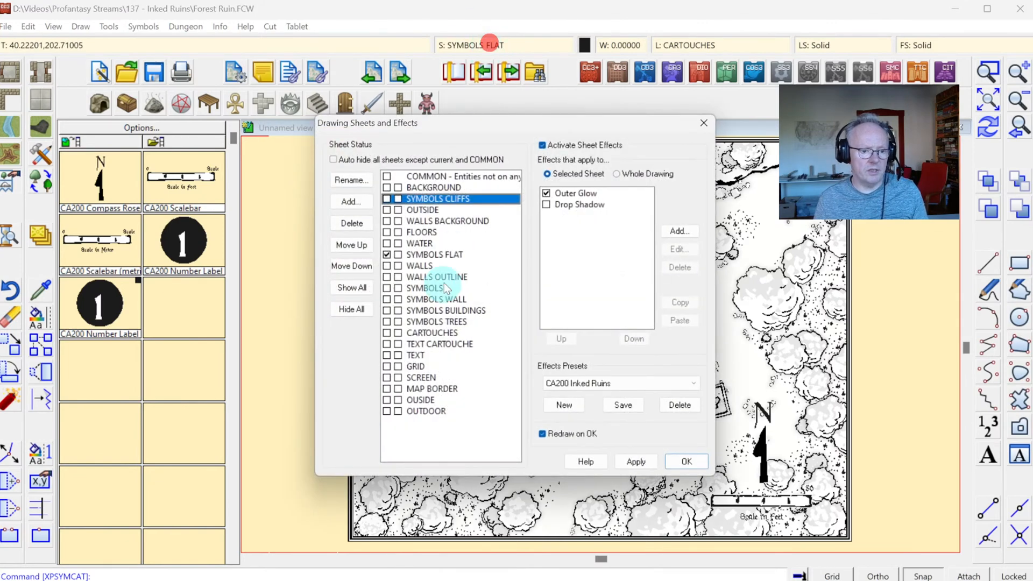
pyautogui.click(387, 355)
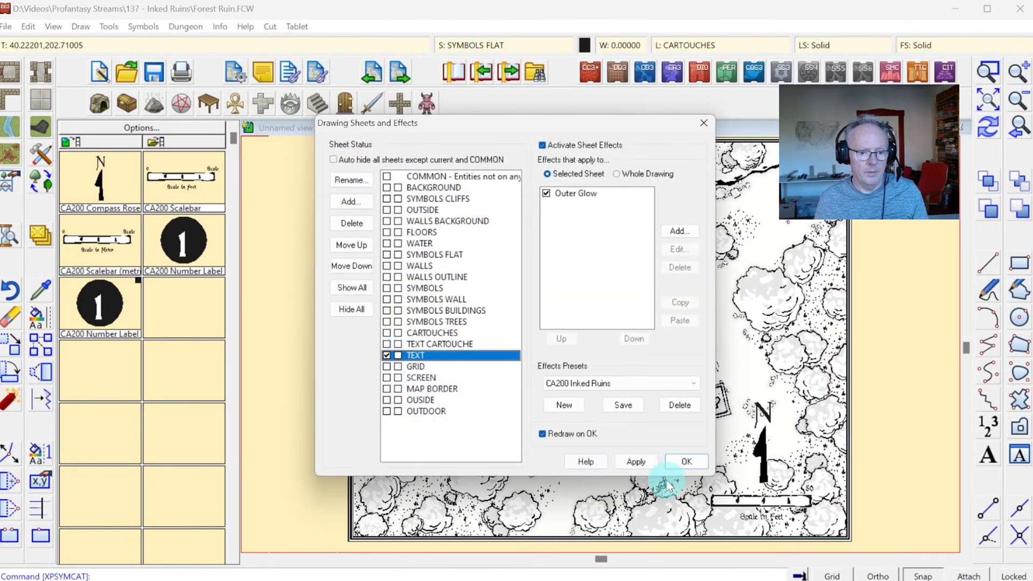
pyautogui.click(683, 462)
pyautogui.click(688, 48)
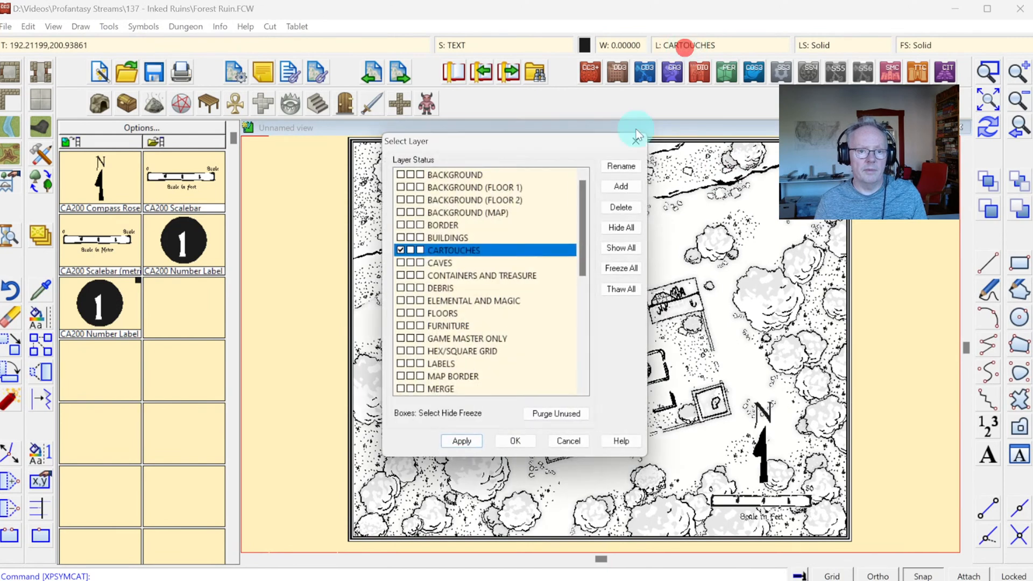
pyautogui.scroll(-8, 447, 354)
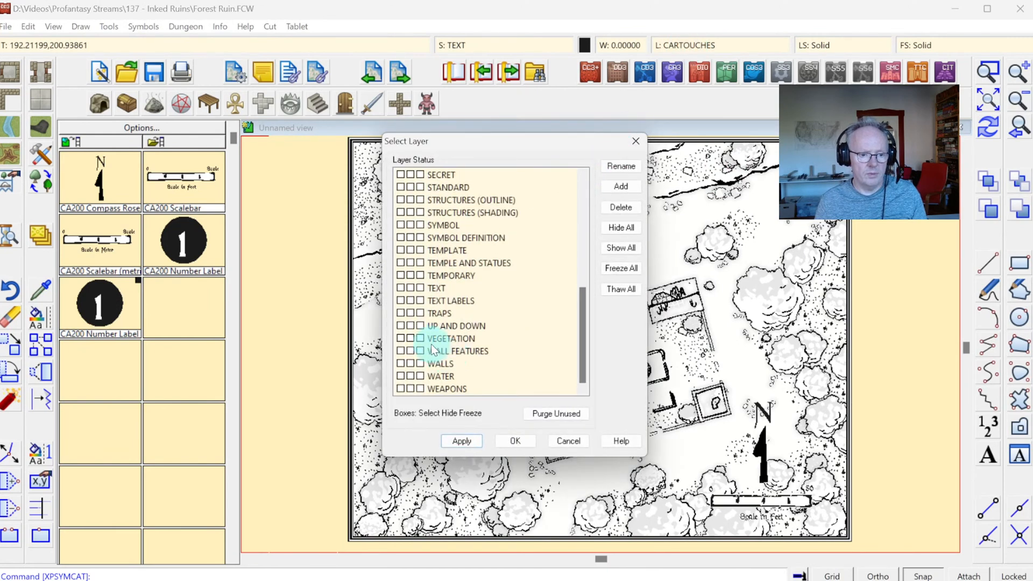
pyautogui.click(401, 300)
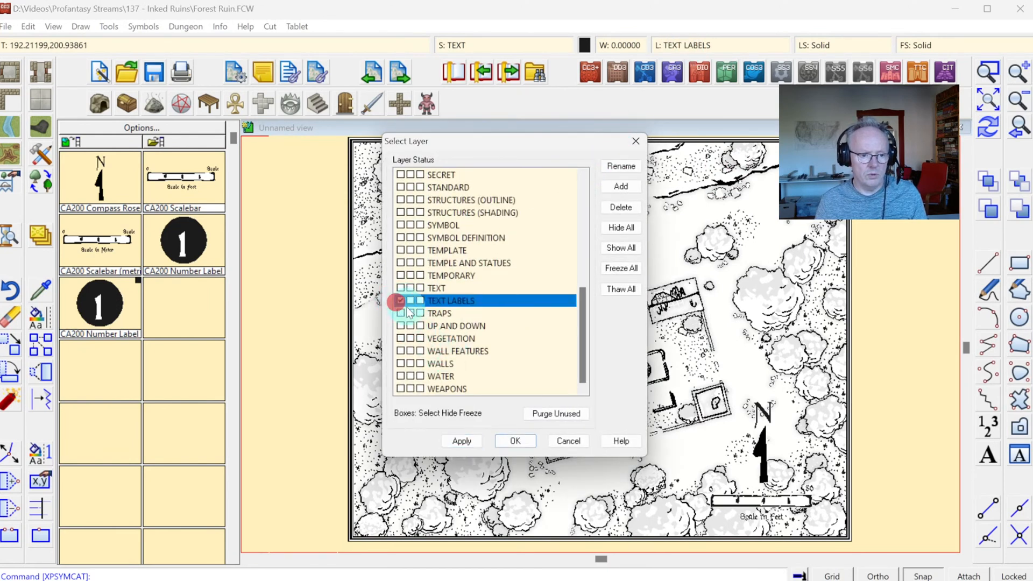
pyautogui.click(500, 441)
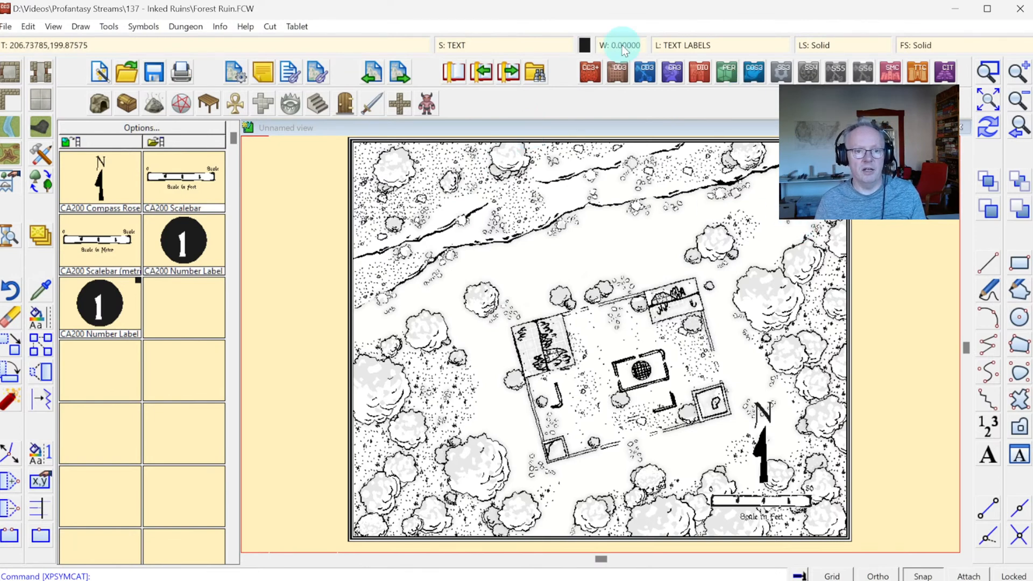
# Step: Set the current color to red (166) and place the title "The Broken Fort" in the map's upper-left corner
pyautogui.click(584, 45)
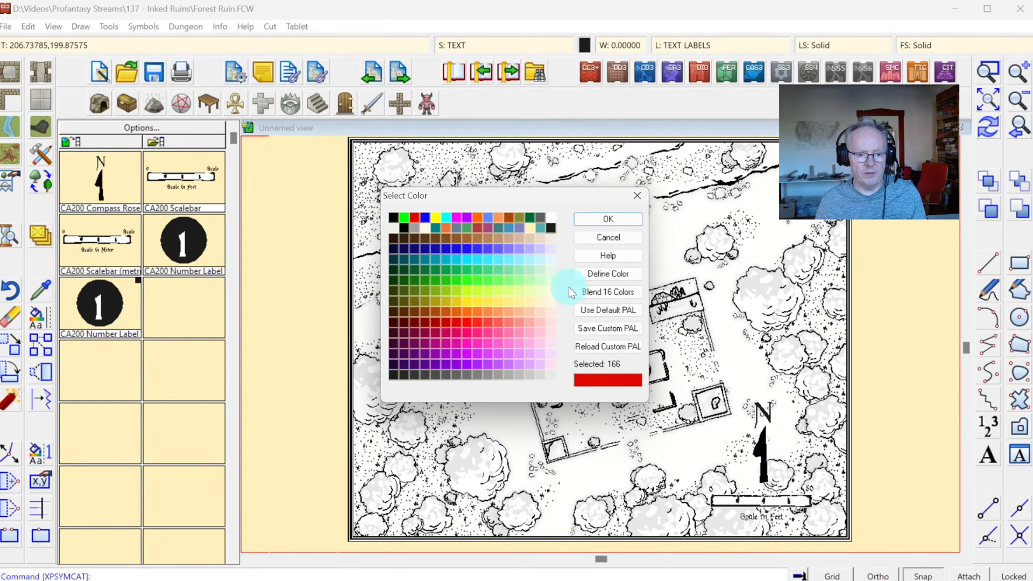
pyautogui.click(614, 222)
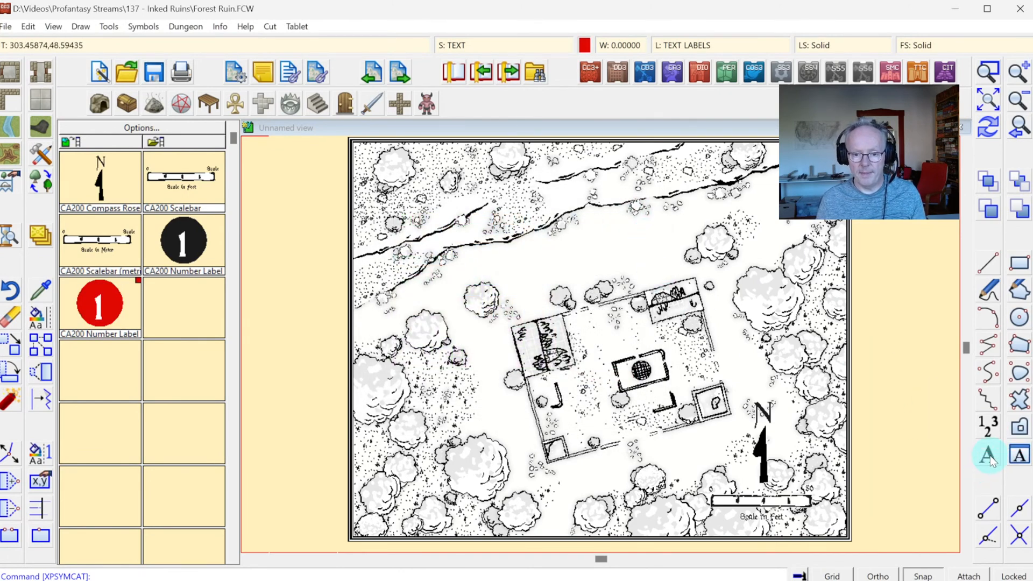
pyautogui.click(988, 458)
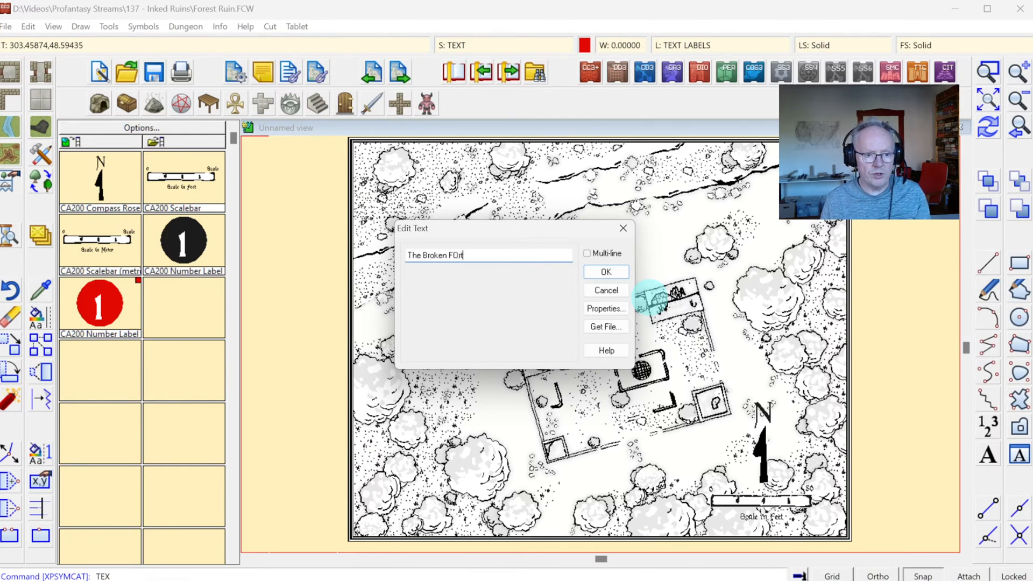
pyautogui.press('BackSpace')
pyautogui.write('ort')
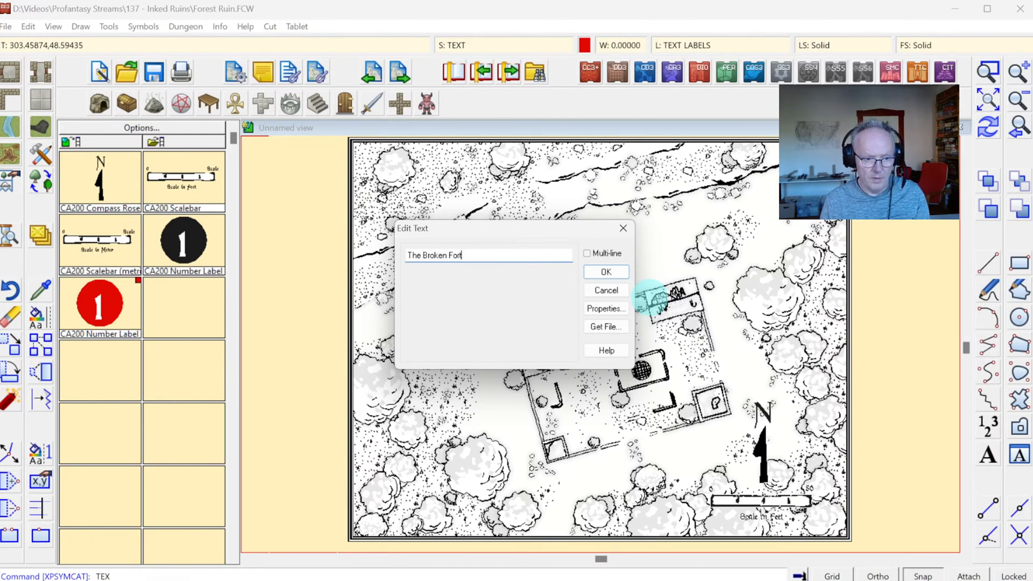
pyautogui.click(596, 272)
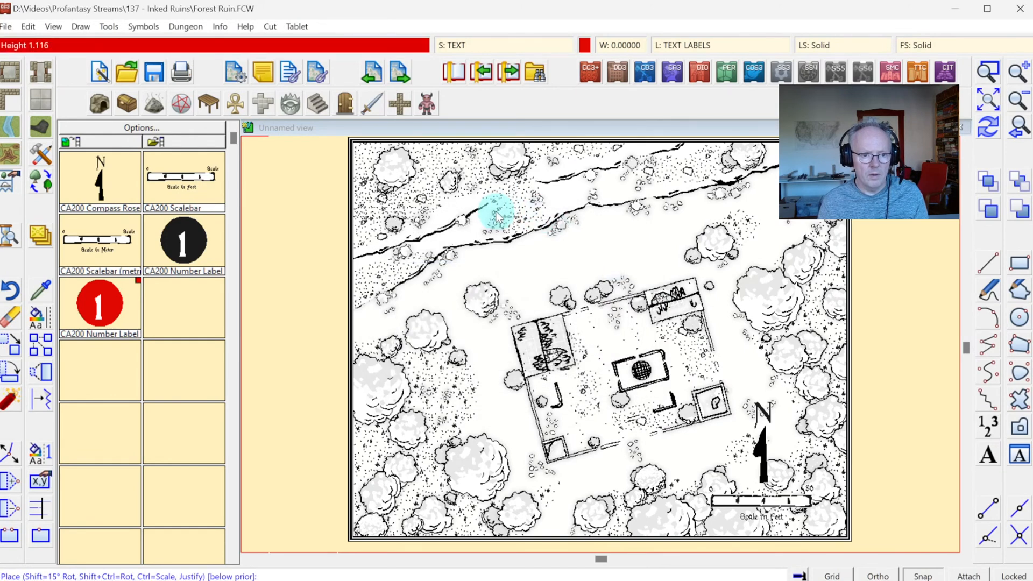
pyautogui.click(370, 169)
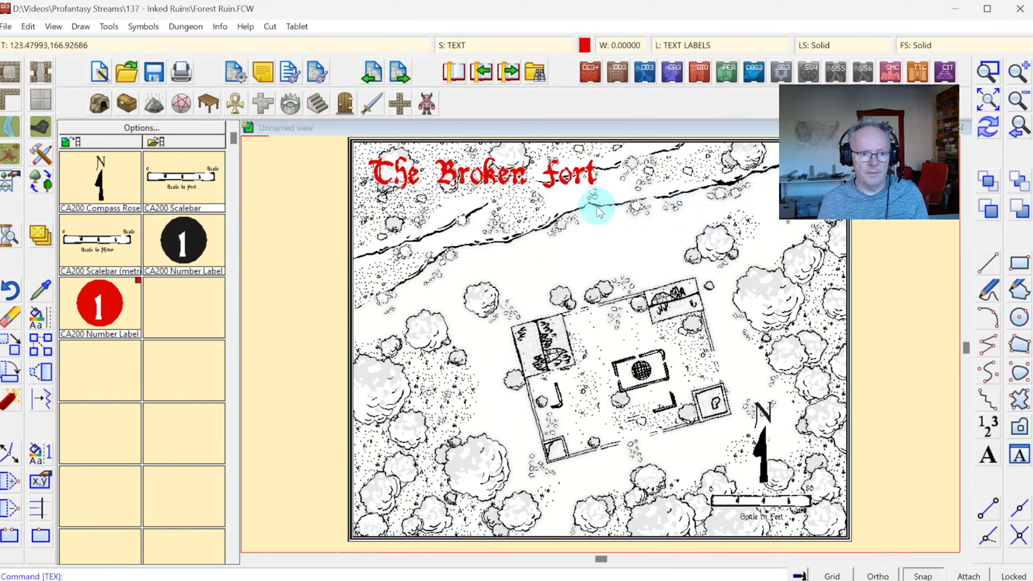
# Step: Try to add the text "in Weirdroot Forest" as a subtitle beneath the title "The Broken Fort"
pyautogui.click(988, 71)
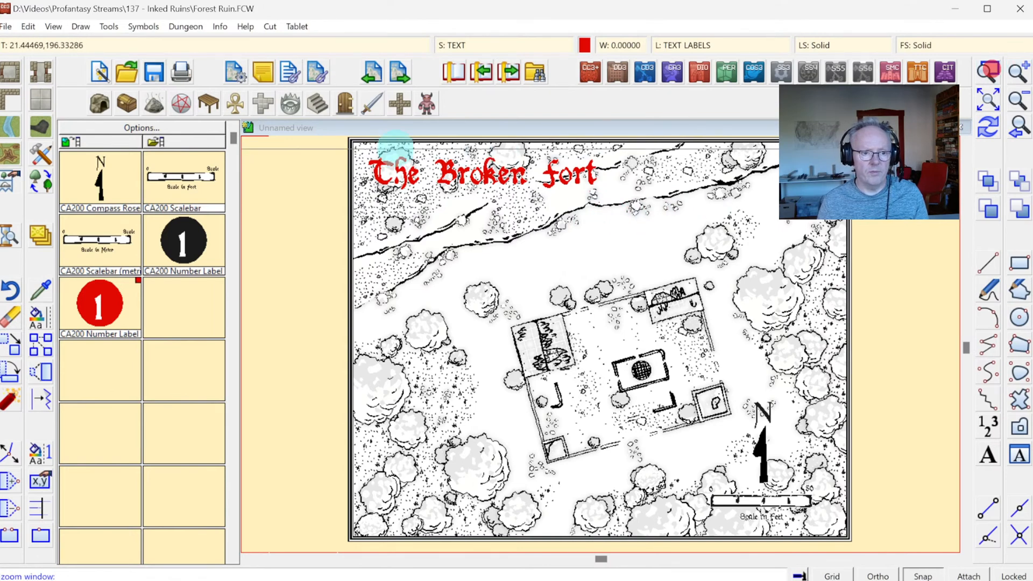
pyautogui.click(344, 133)
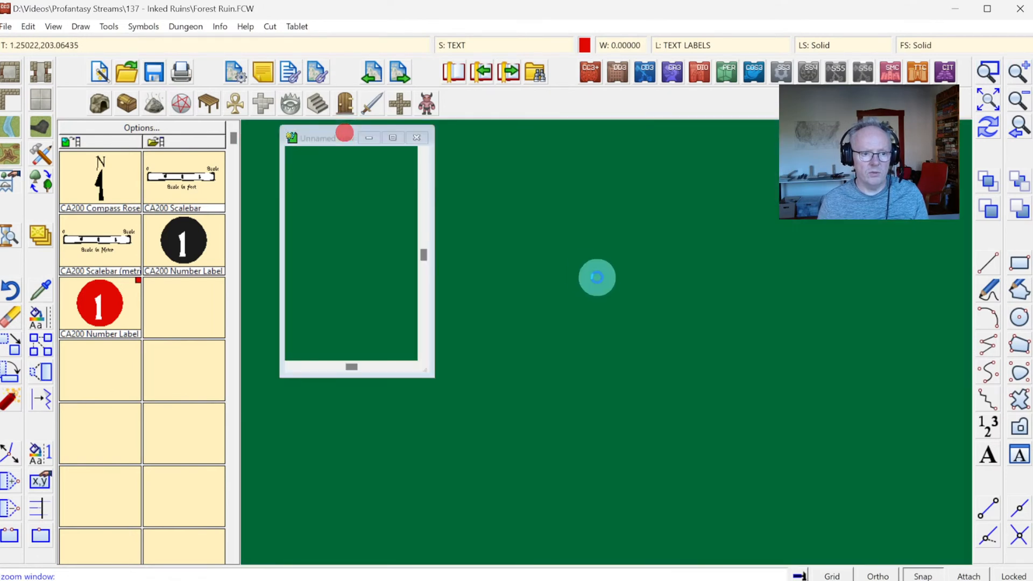
pyautogui.click(394, 139)
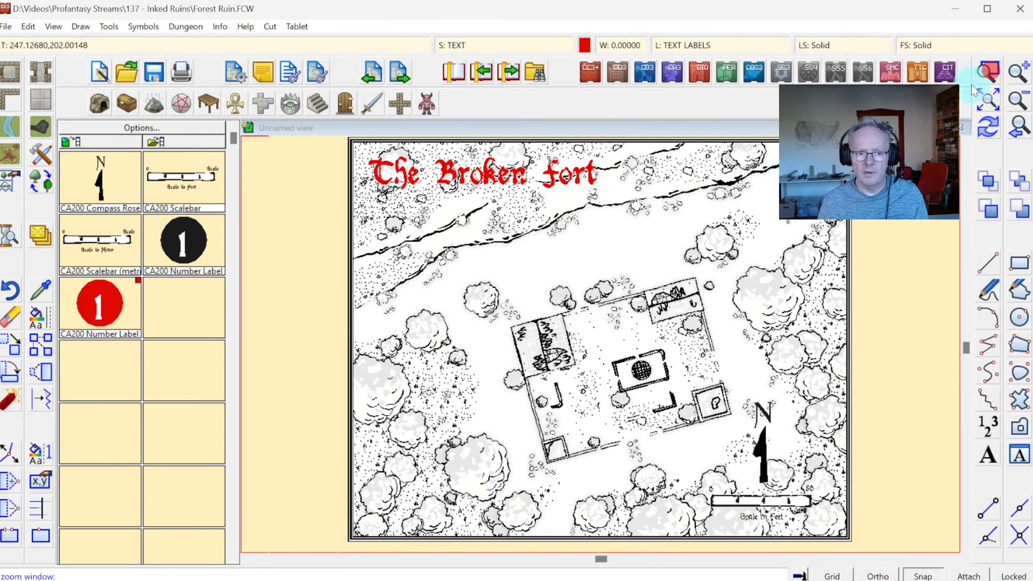
pyautogui.click(342, 139)
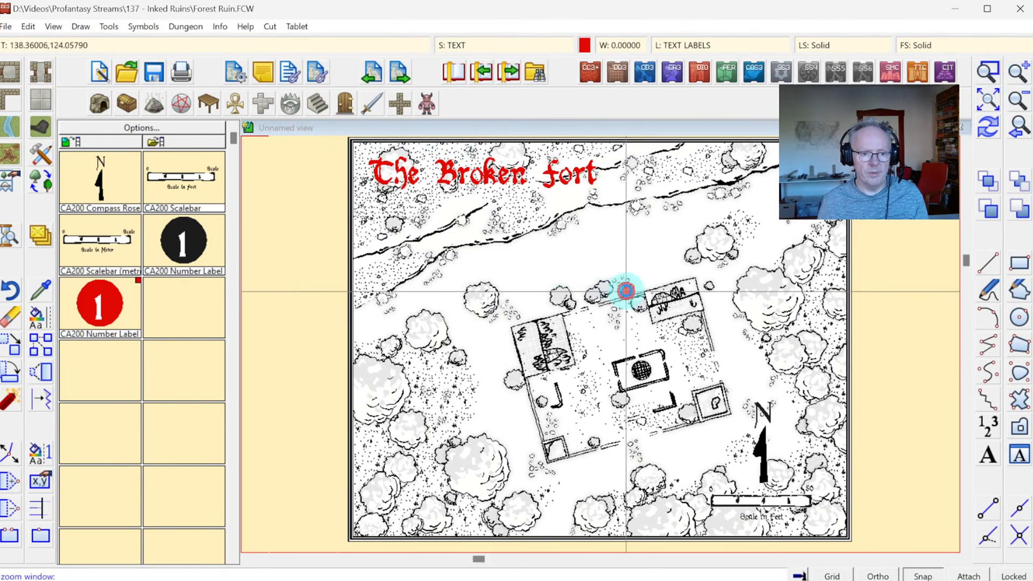
pyautogui.click(624, 291)
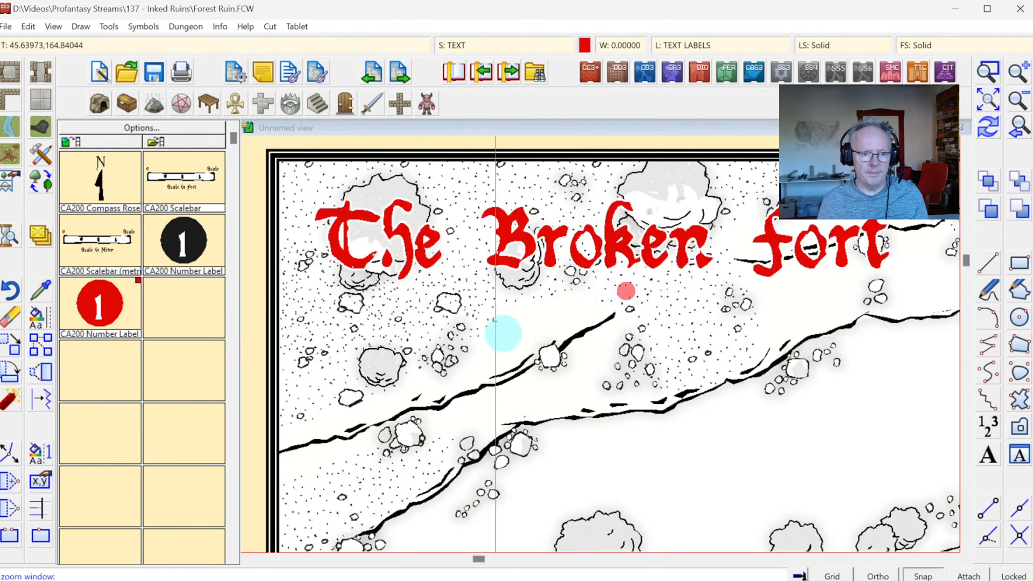
pyautogui.click(986, 456)
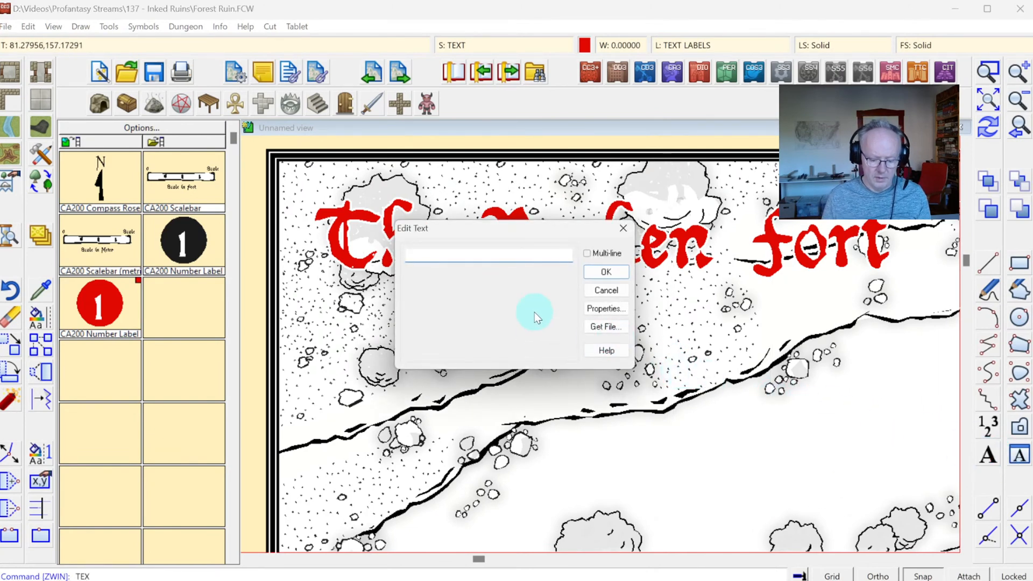
pyautogui.write('in Weirwood Forest')
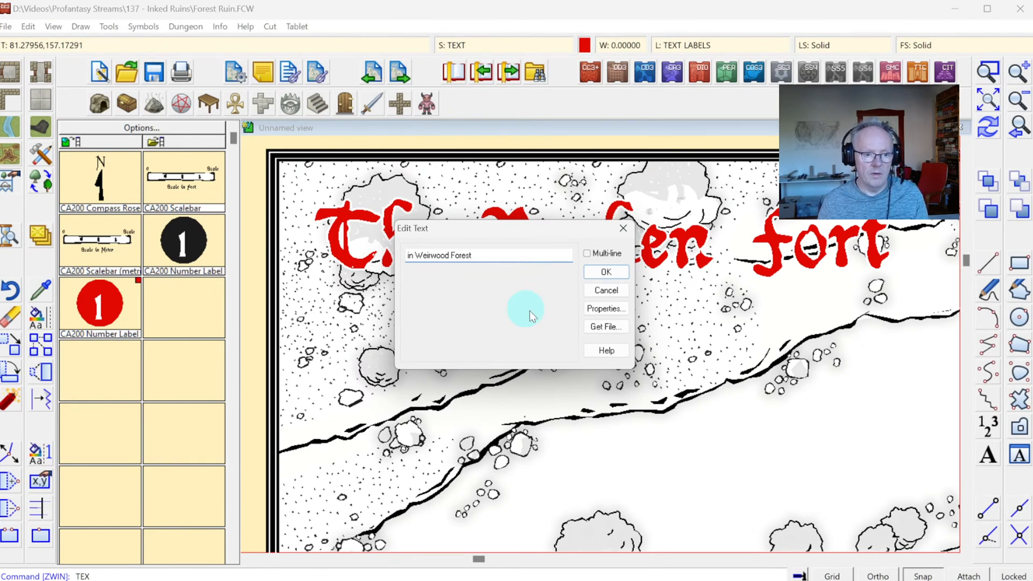
pyautogui.click(431, 255)
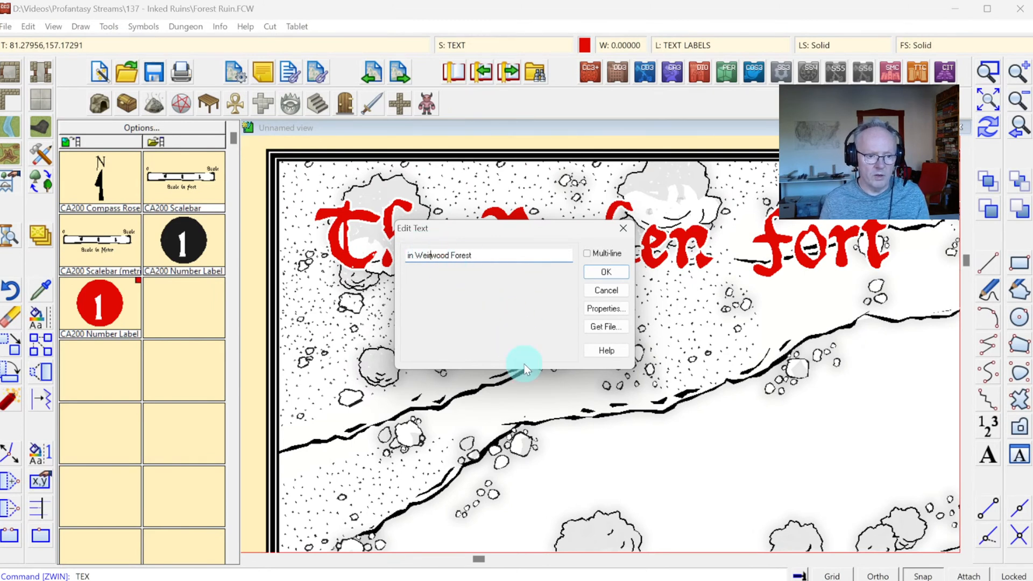
pyautogui.press('Delete')
pyautogui.write('droot')
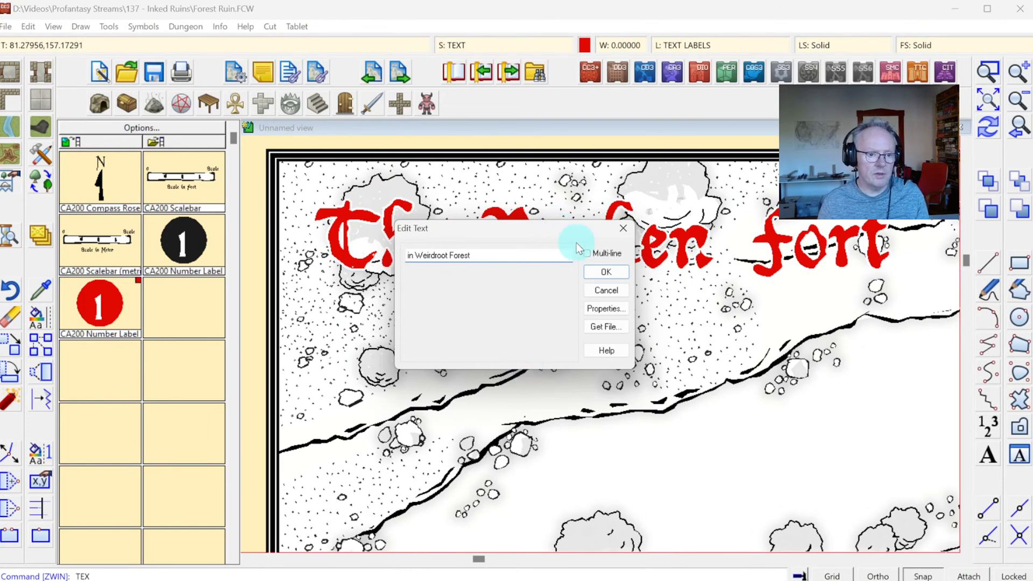
pyautogui.click(606, 274)
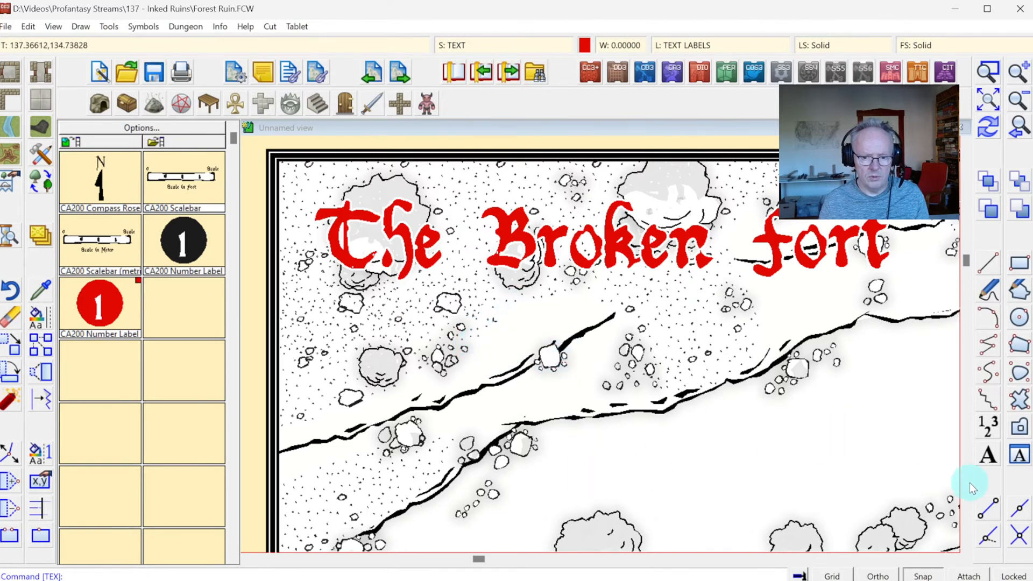
# Step: Place the red text "in Weirdrood Forest" at a height of about 4 below the title's beginning, with snap on
pyautogui.click(987, 457)
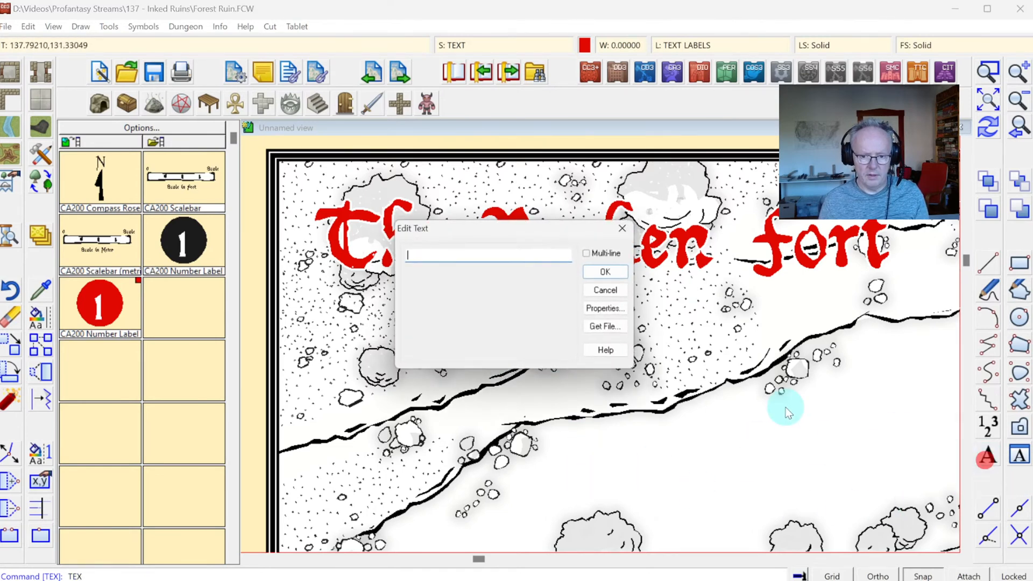
pyautogui.write('in Weirdrood Forest')
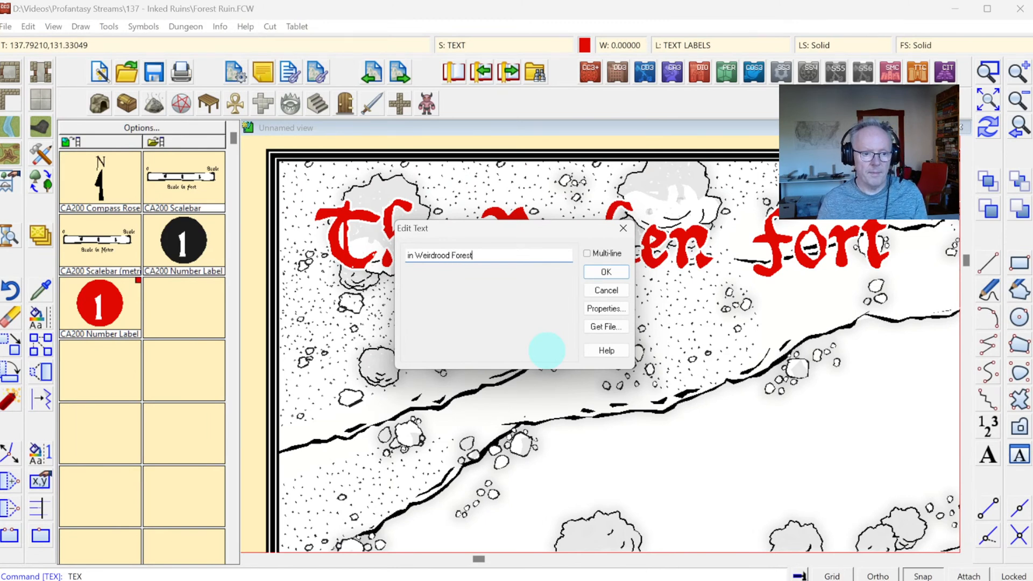
pyautogui.click(607, 273)
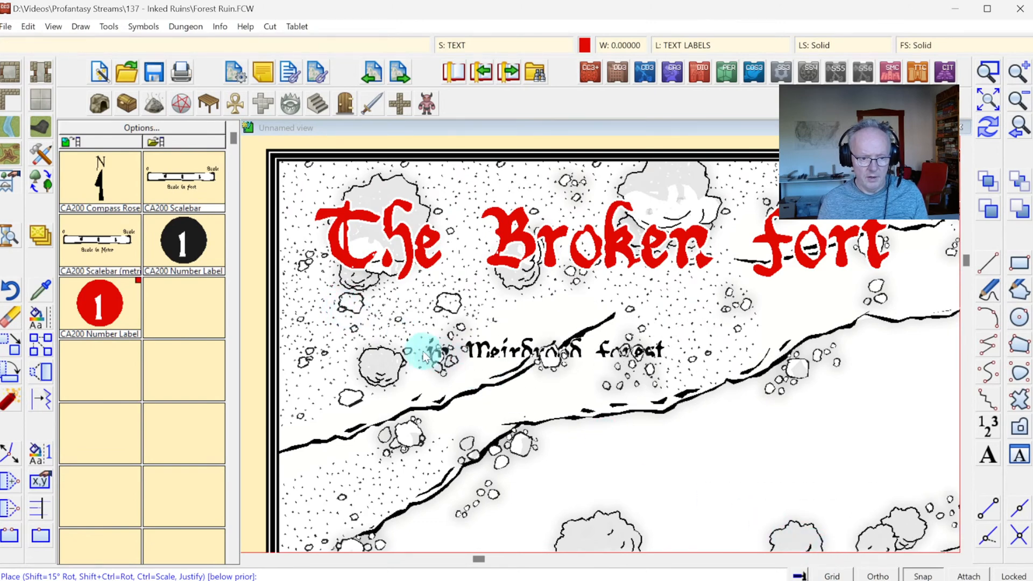
pyautogui.keyDown('shift'); pyautogui.click(389, 328); pyautogui.keyUp('shift')
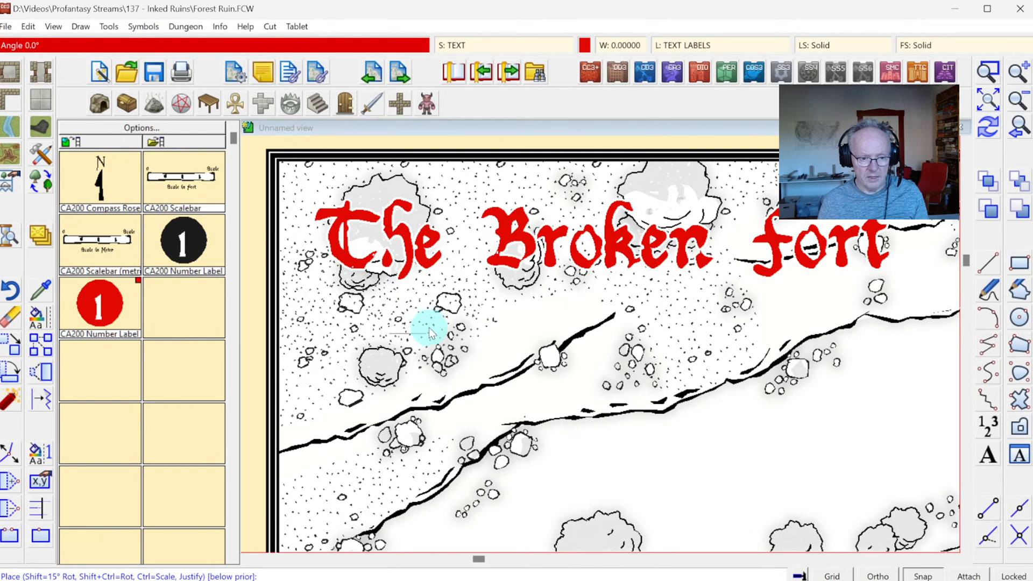
pyautogui.click(428, 327)
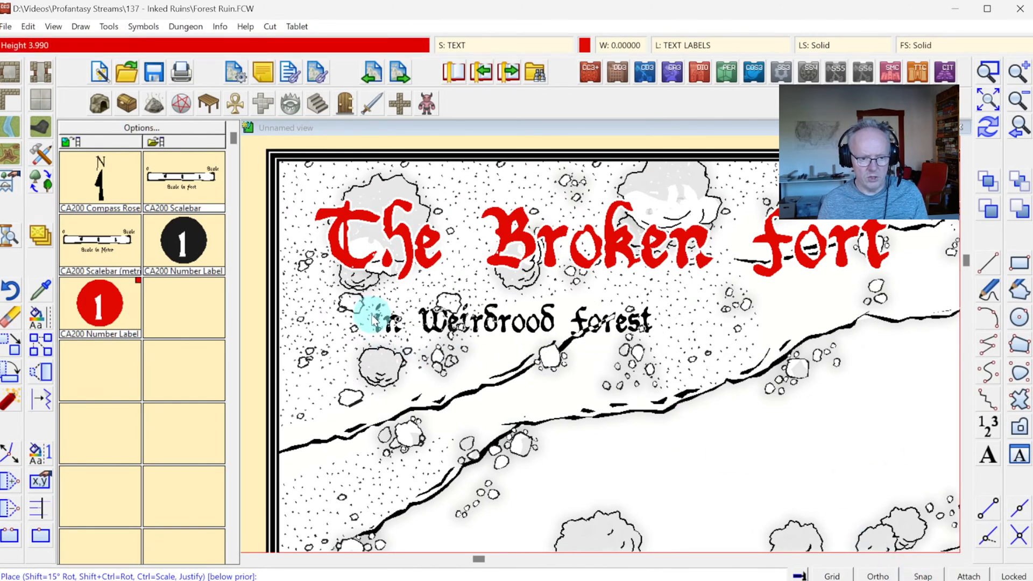
pyautogui.click(921, 576)
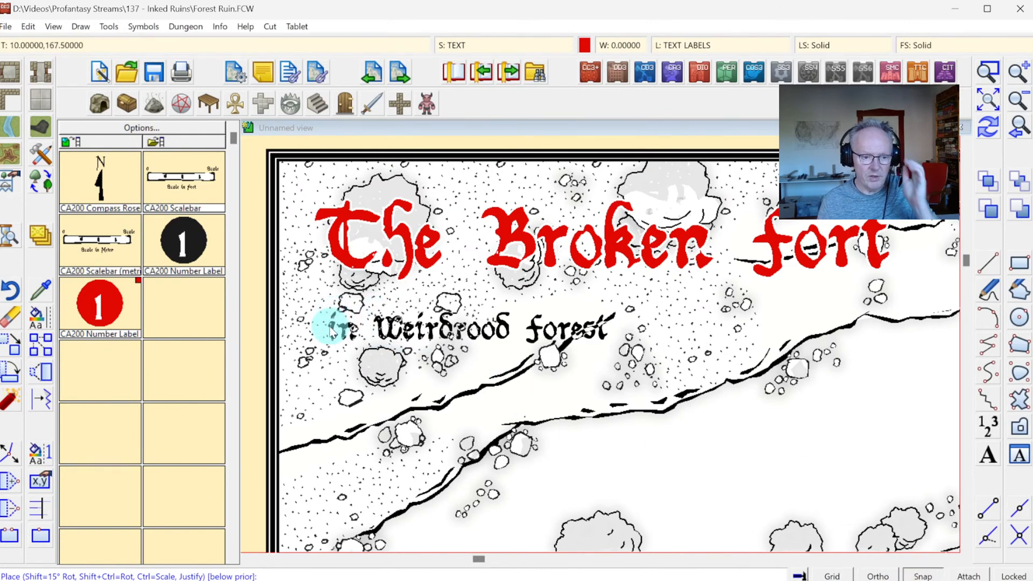
pyautogui.click(332, 332)
pyautogui.click(987, 128)
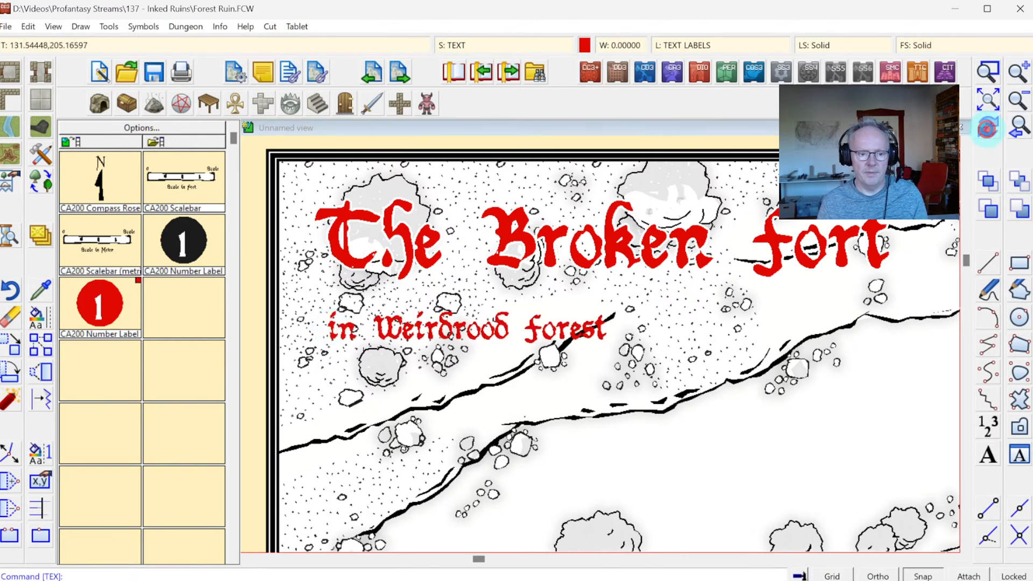
# Step: Set the range of the TEXT sheet's Outer Glow effect to 1 map unit
pyautogui.click(988, 102)
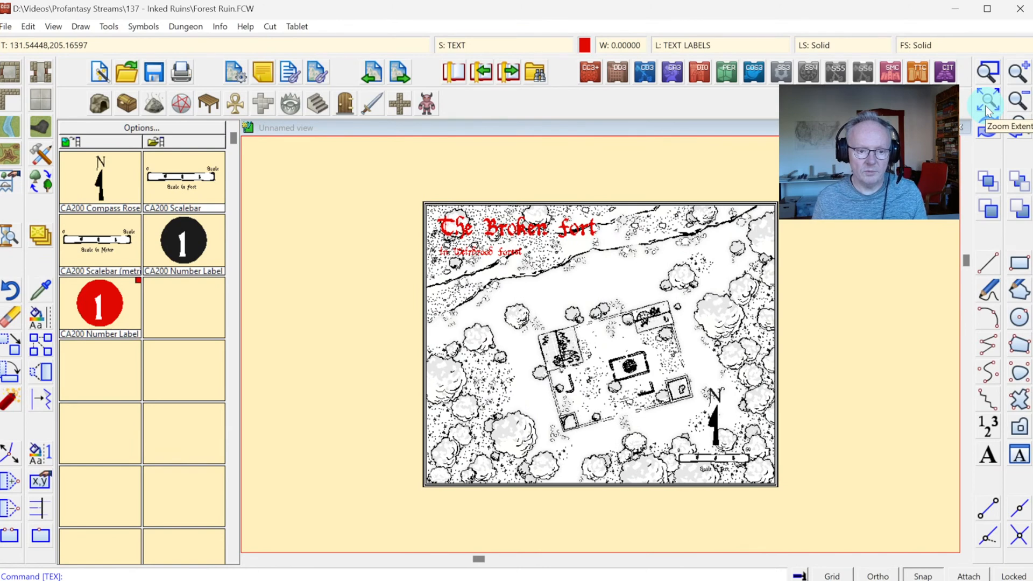
pyautogui.click(985, 74)
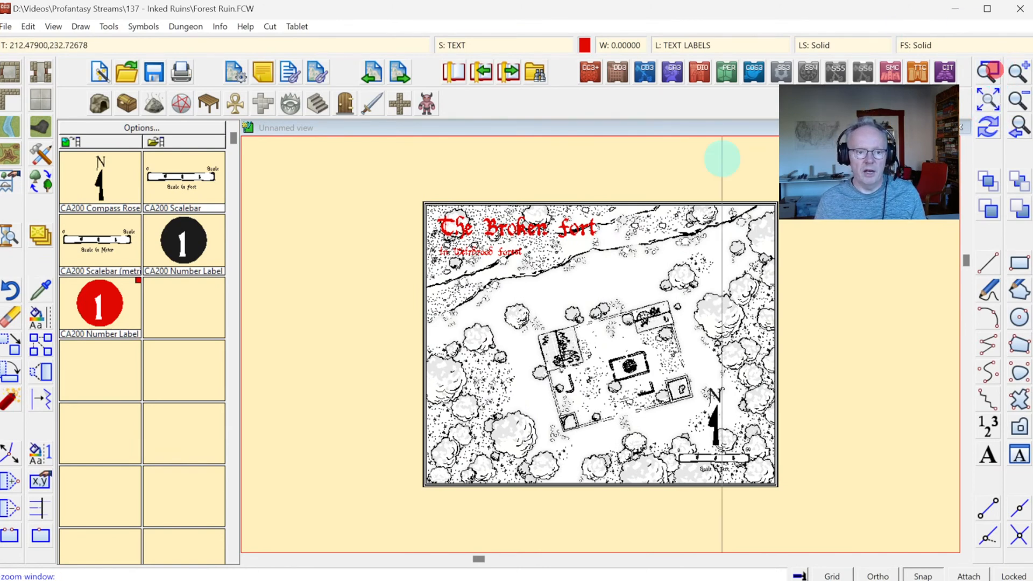
pyautogui.click(423, 207)
pyautogui.click(582, 310)
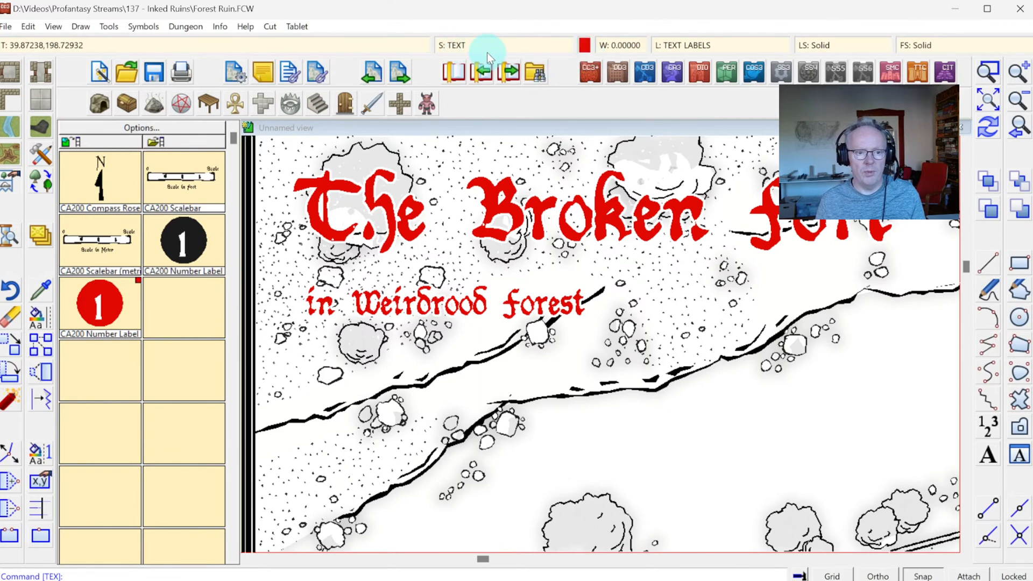
pyautogui.click(467, 45)
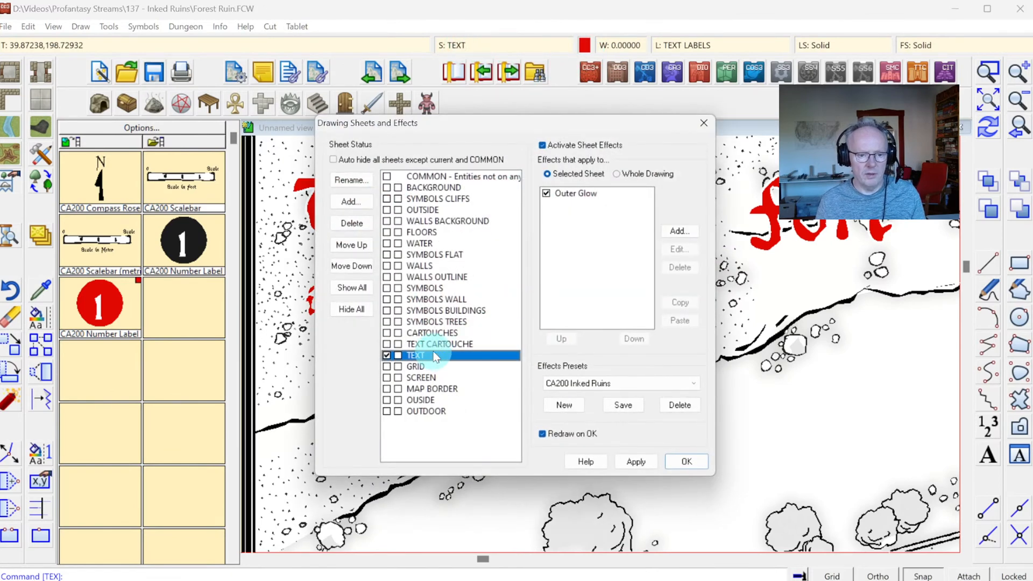
pyautogui.click(571, 195)
pyautogui.click(679, 248)
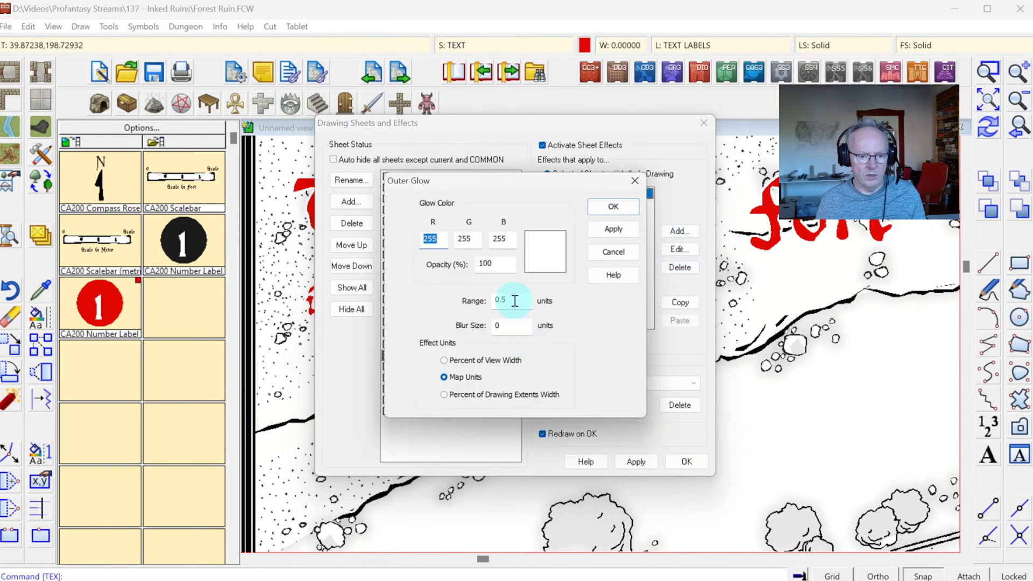
pyautogui.doubleClick(514, 300)
pyautogui.write('1')
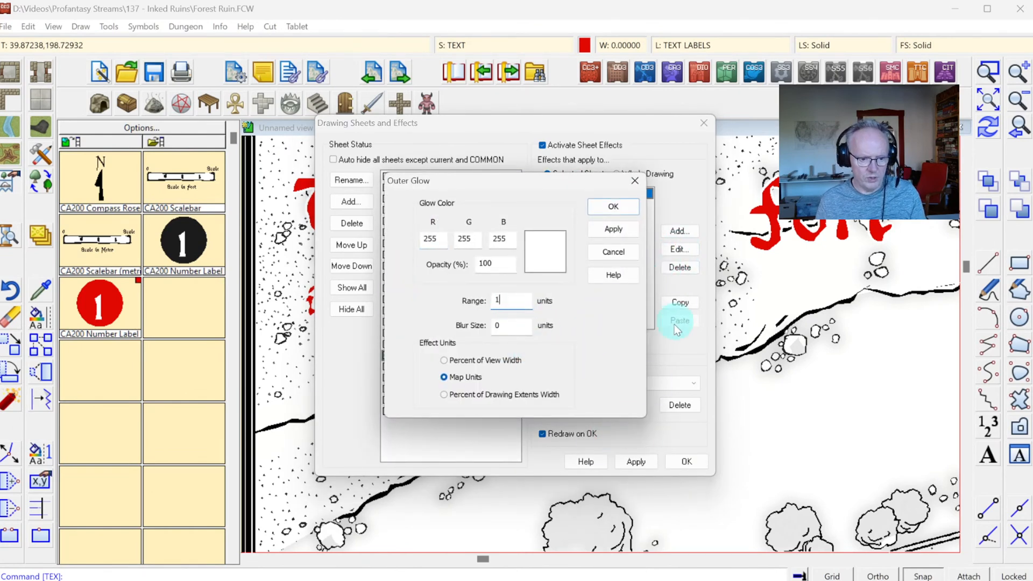
pyautogui.click(631, 205)
pyautogui.click(687, 462)
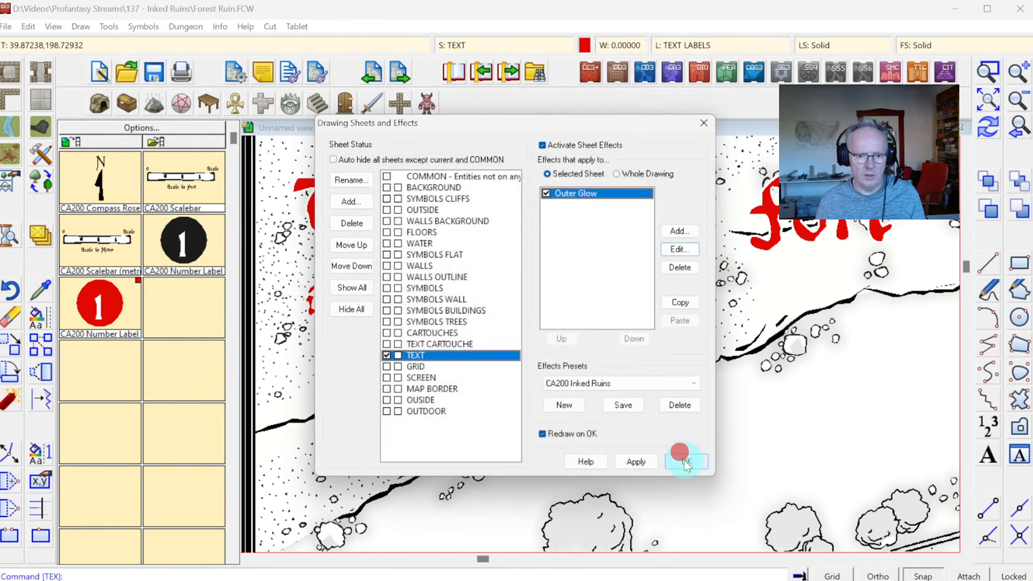
pyautogui.click(988, 98)
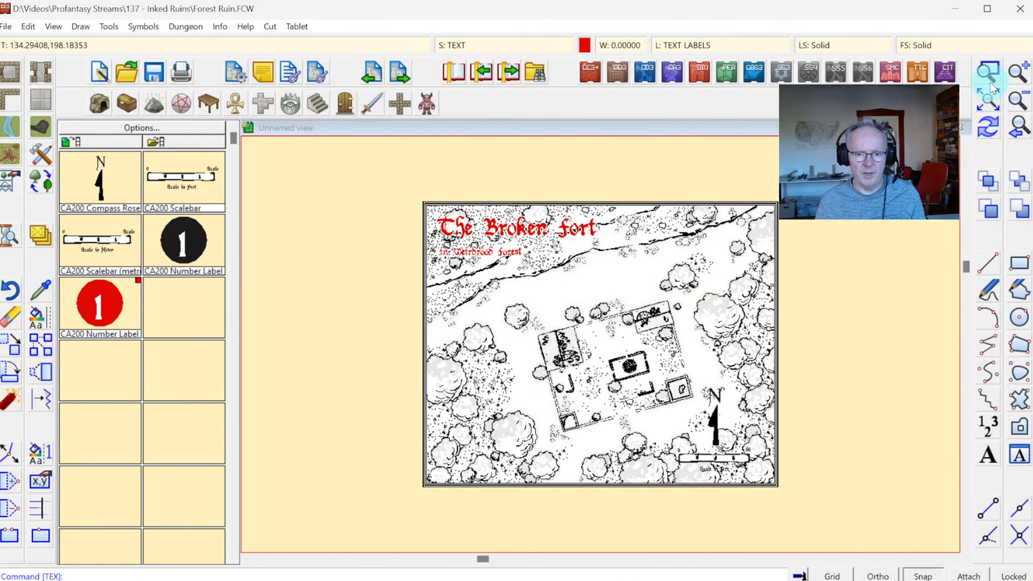
# Step: Choose the red CA200 Number Label symbol for placement and reset its scale to normal
pyautogui.click(987, 72)
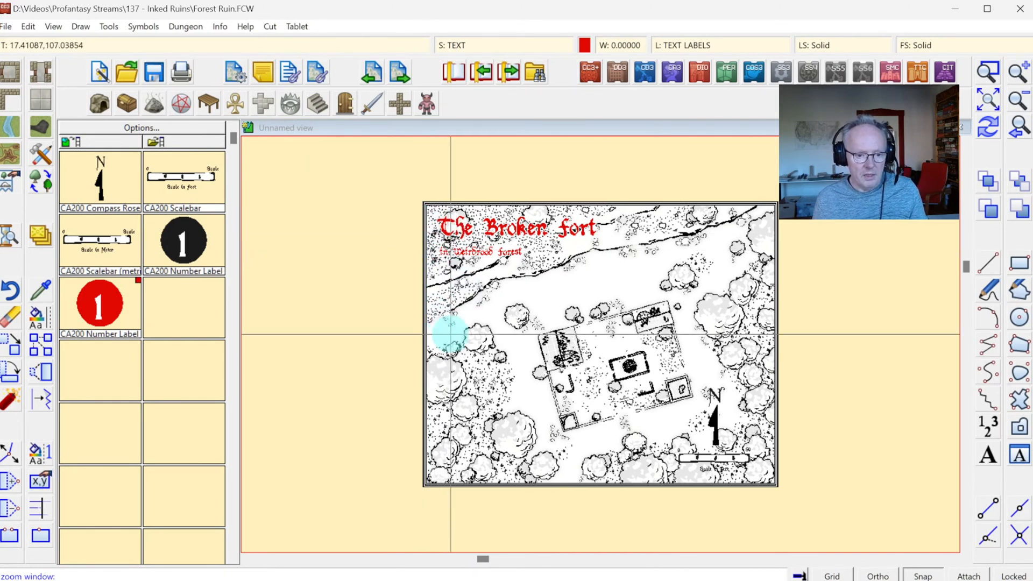
pyautogui.rightClick(478, 330)
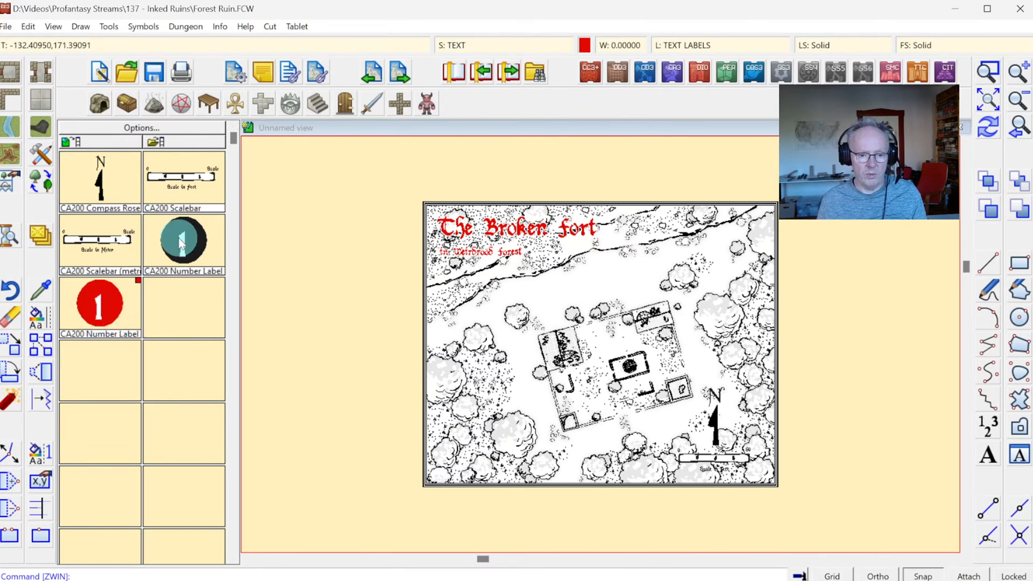
pyautogui.click(92, 312)
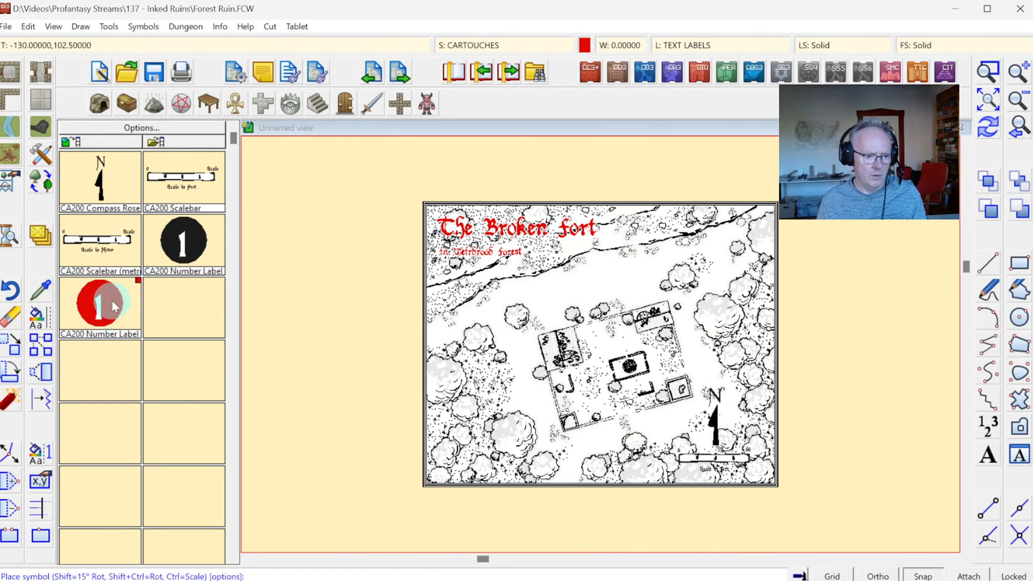
pyautogui.rightClick(374, 353)
pyautogui.click(575, 278)
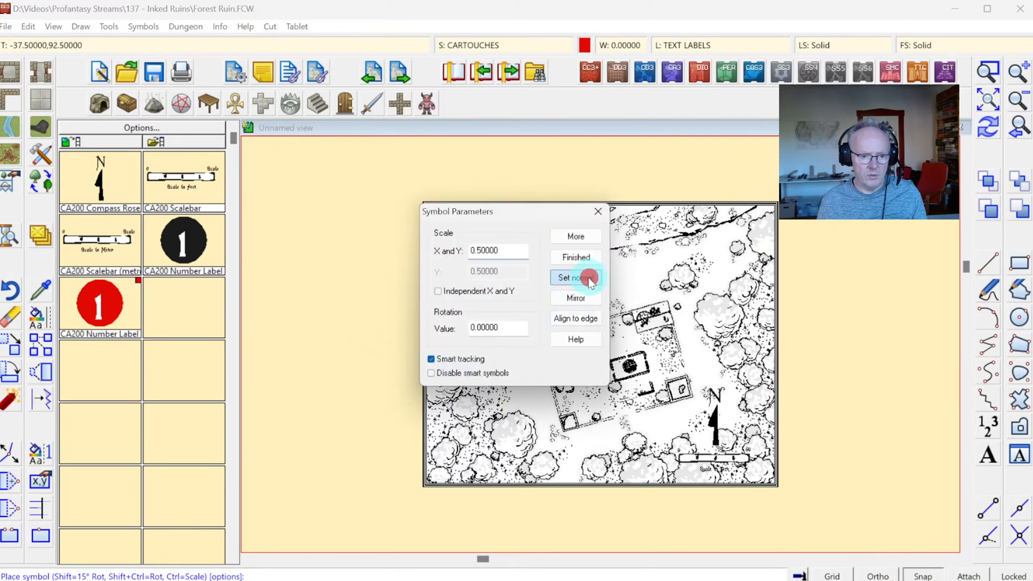
pyautogui.click(576, 236)
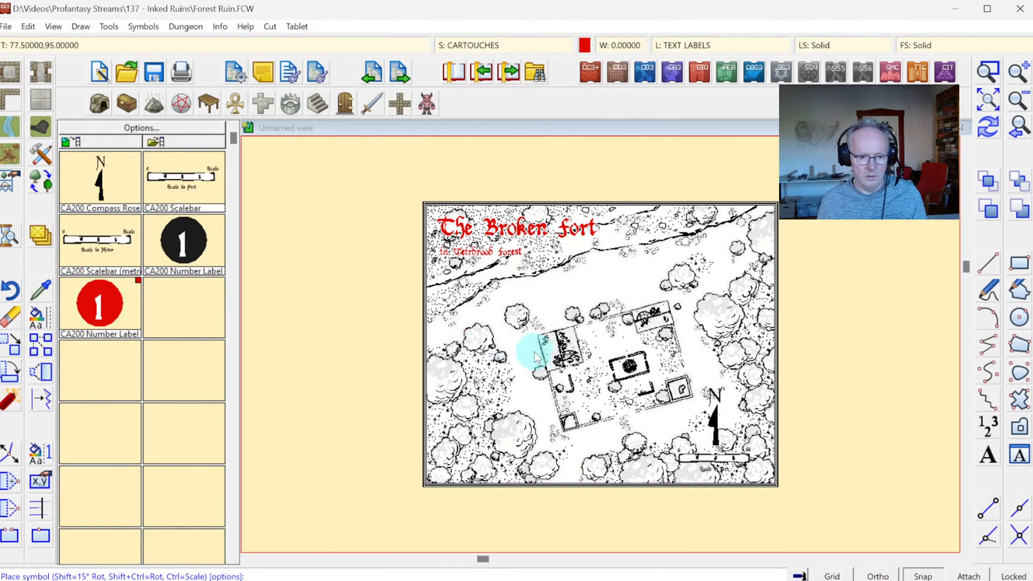
# Step: Set the red number label's X and Y scale to 0.2 for placing it on the ruin
pyautogui.click(1014, 73)
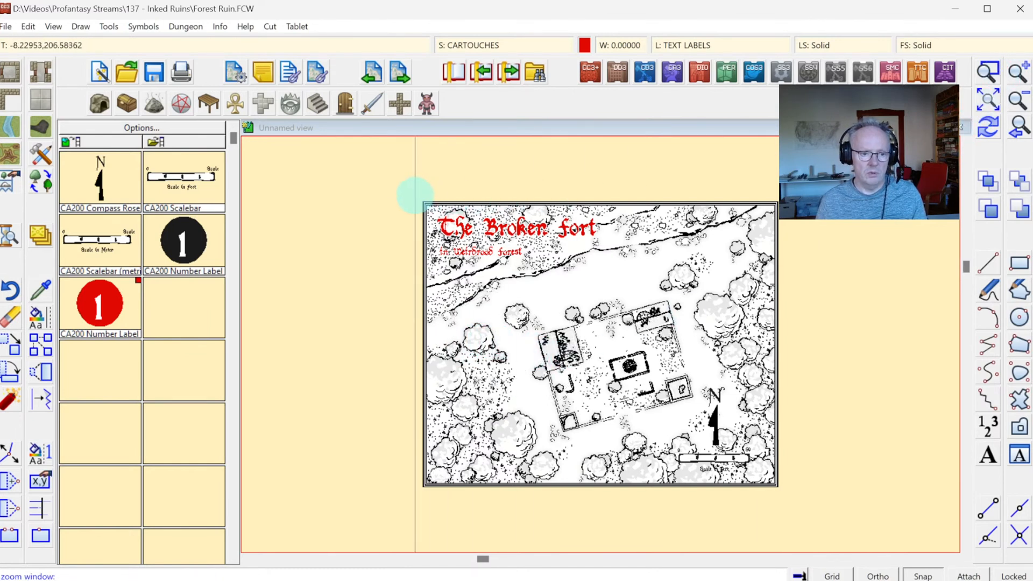
pyautogui.click(416, 198)
pyautogui.click(789, 492)
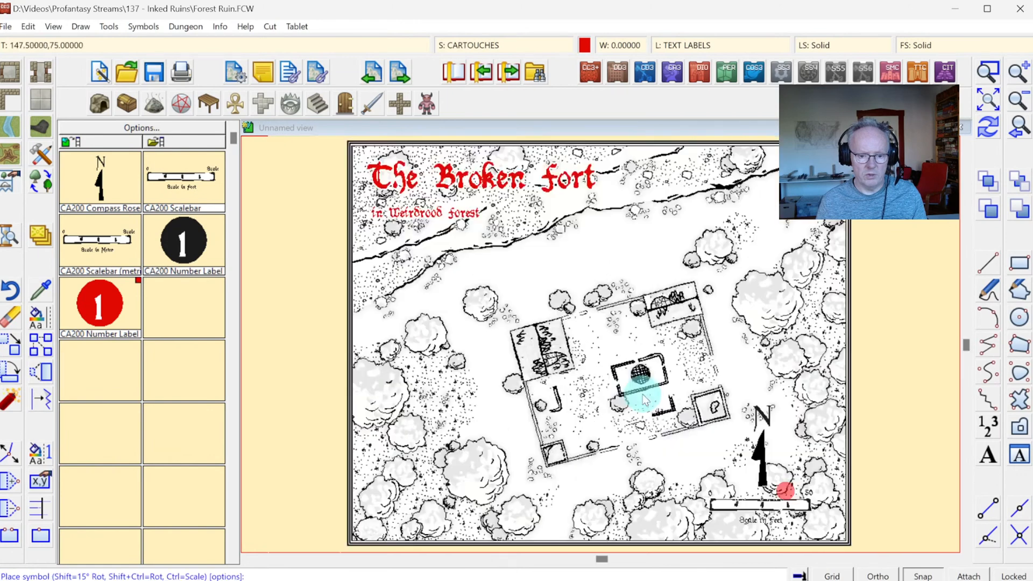
pyautogui.click(567, 342)
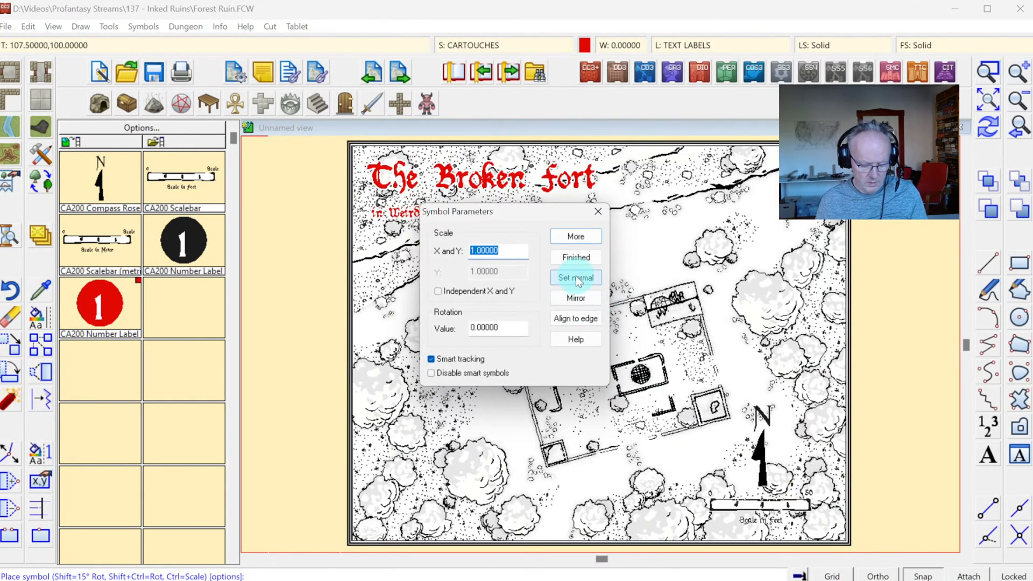
pyautogui.write('.2')
pyautogui.click(570, 227)
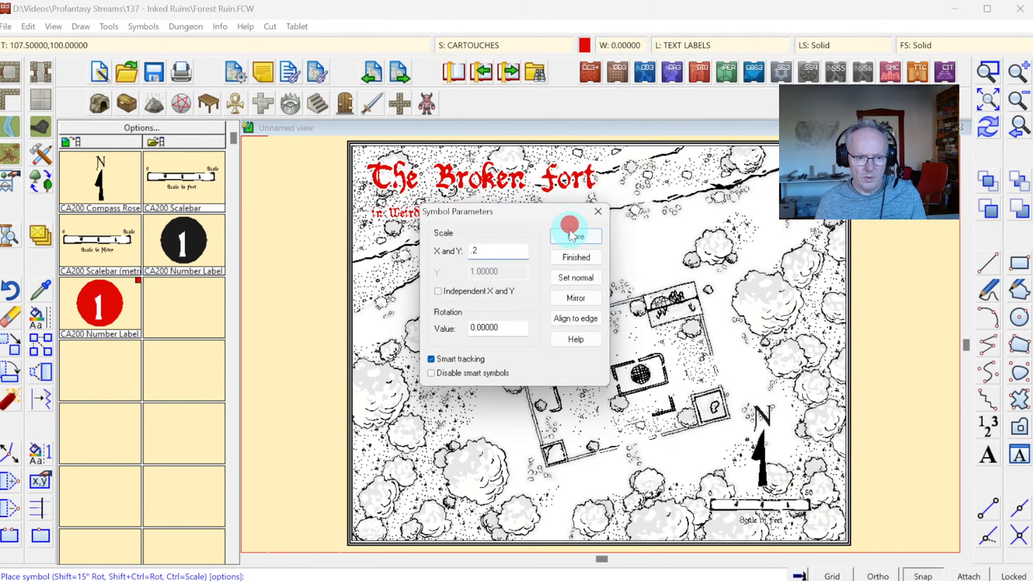
pyautogui.click(577, 240)
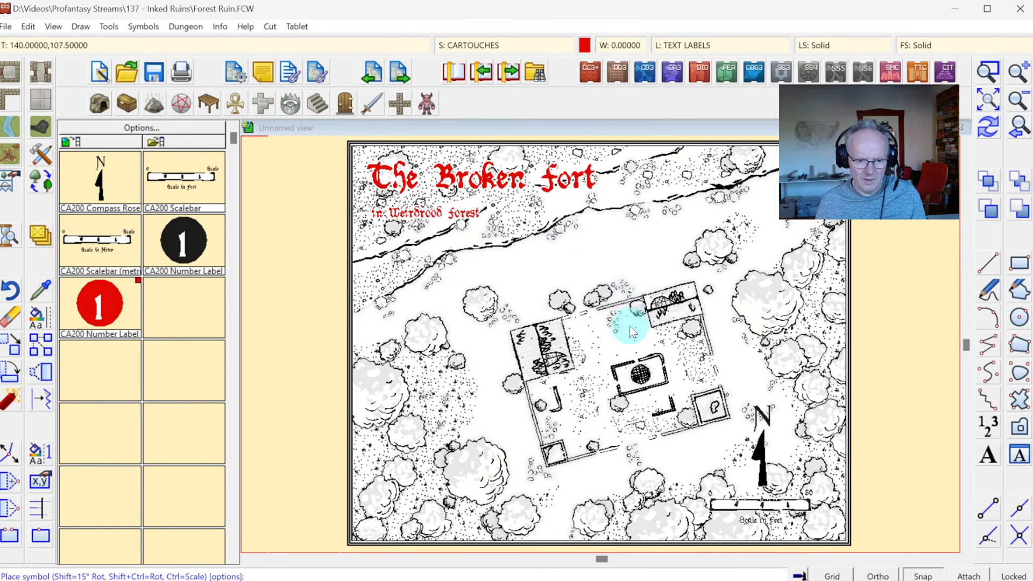
# Step: Try an X and Y scale of 0.1 for the red number label
pyautogui.click(611, 347)
pyautogui.write('.1')
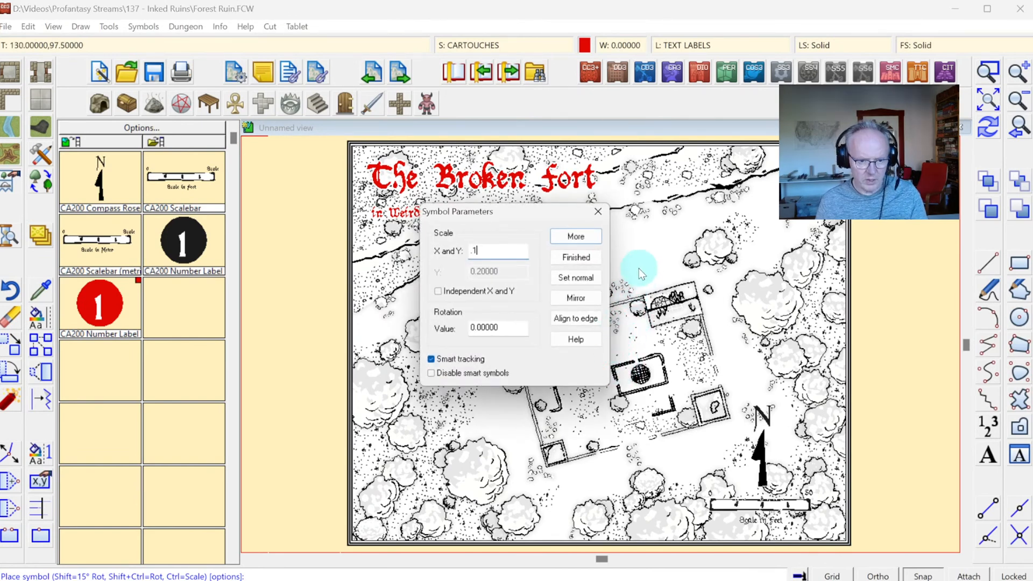
pyautogui.click(577, 236)
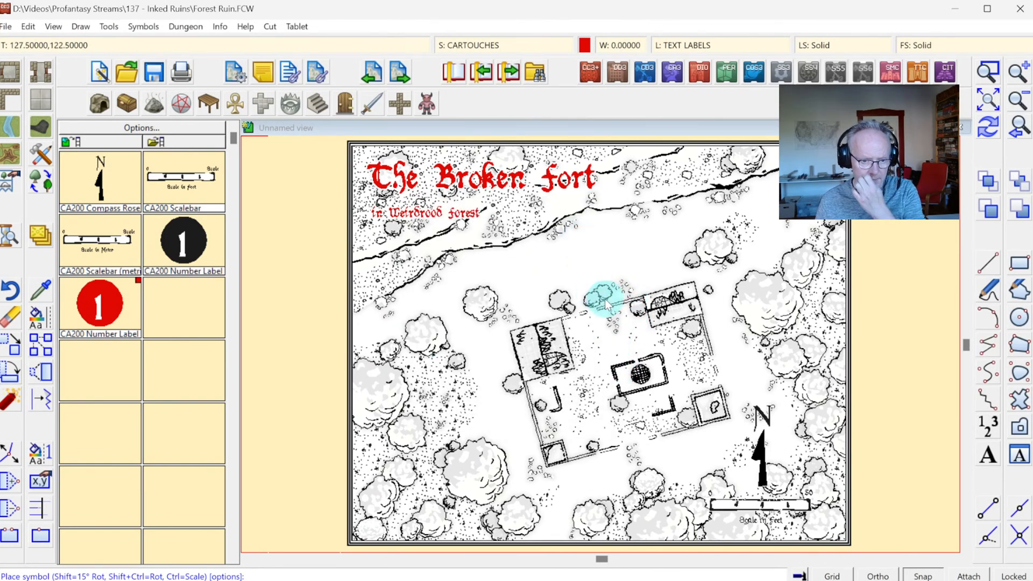
# Step: Set the red number label's X and Y scale to 0.15
pyautogui.rightClick(638, 402)
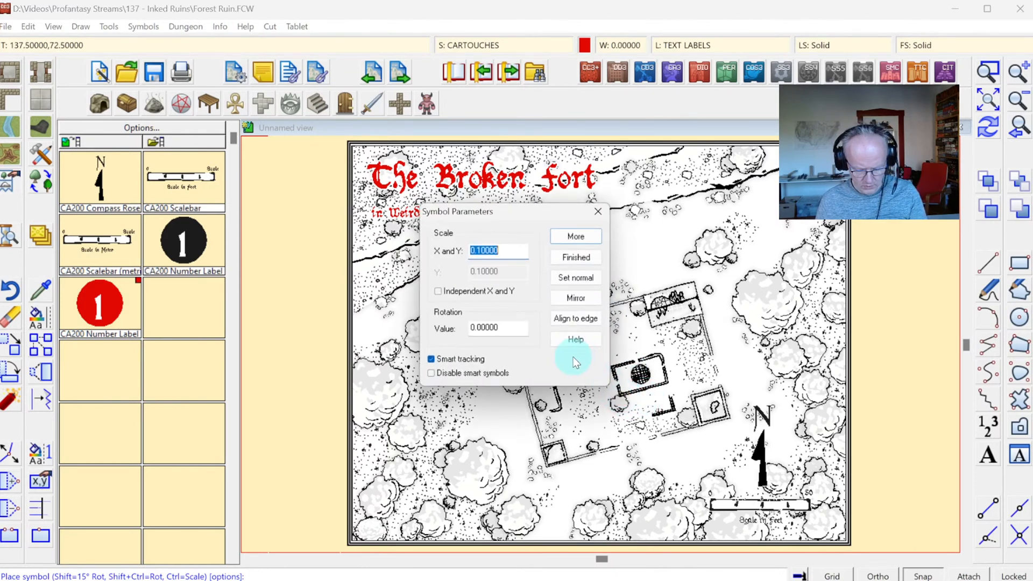
pyautogui.press('BackSpace')
pyautogui.write('.15')
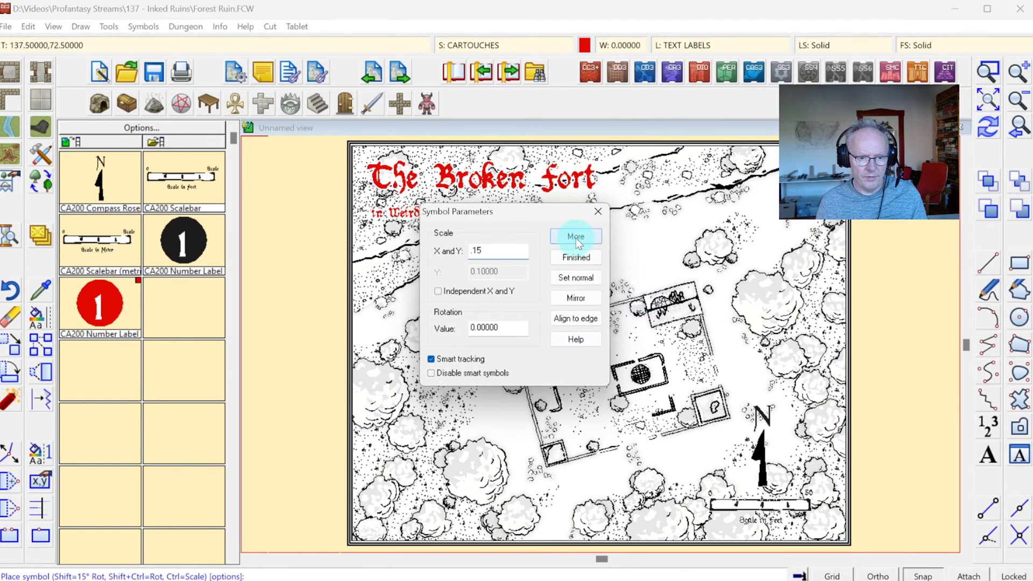
pyautogui.click(575, 257)
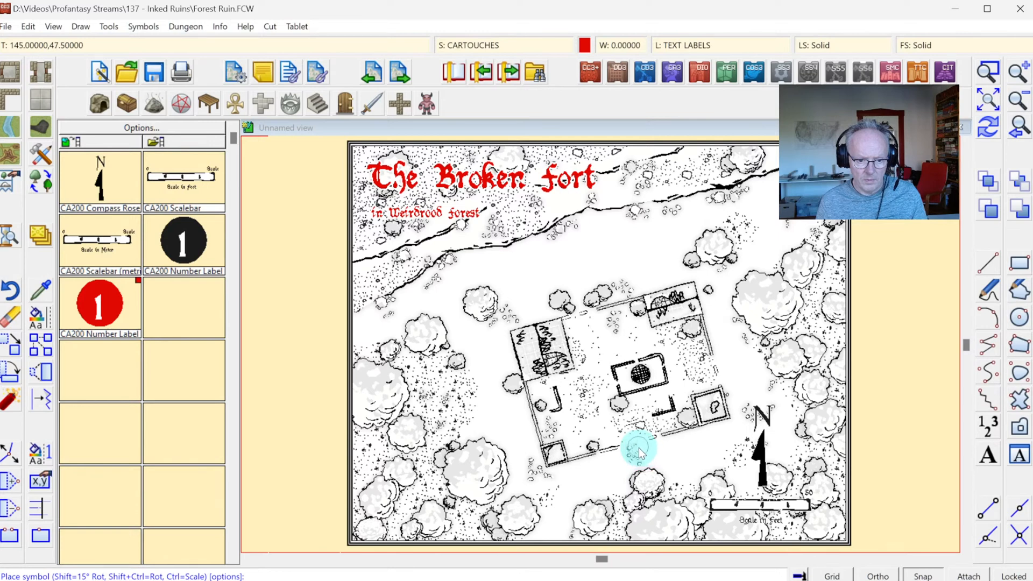
# Step: Place number label 1 between the trees at the map's southern edge and label 2 in the gap of the ruin's south wall
pyautogui.click(550, 523)
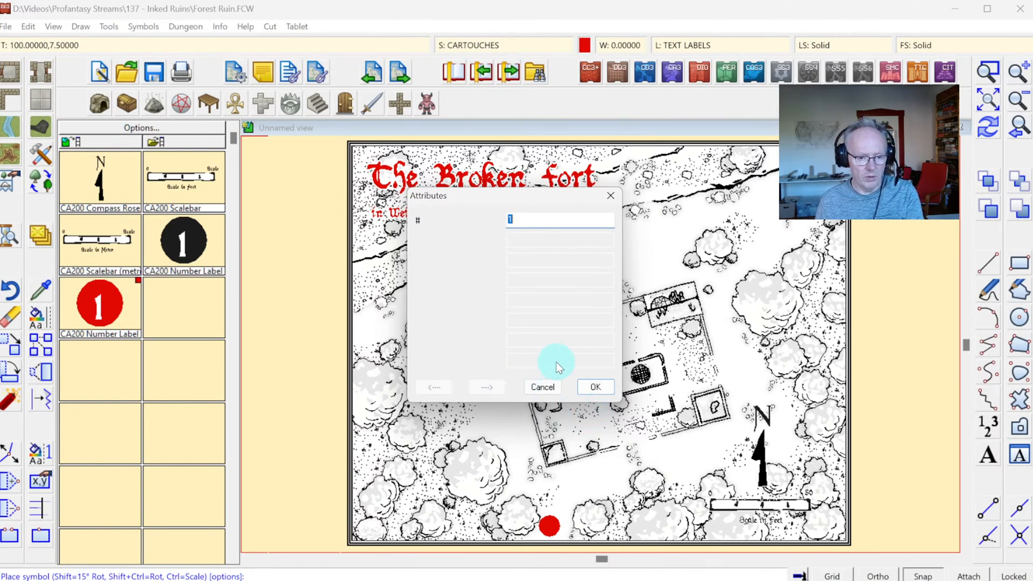
pyautogui.click(592, 386)
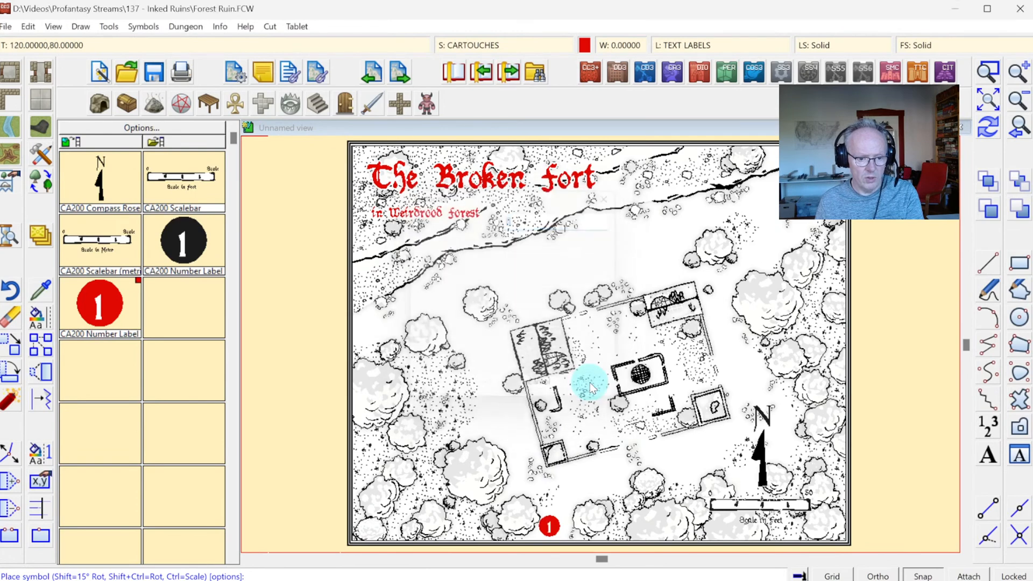
pyautogui.click(639, 445)
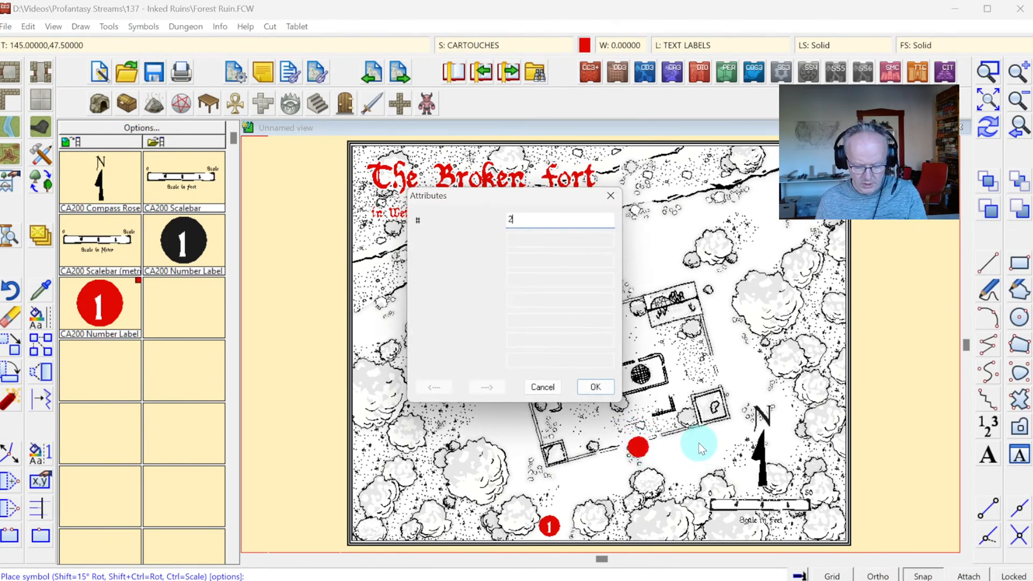
pyautogui.write('2')
pyautogui.press('Return')
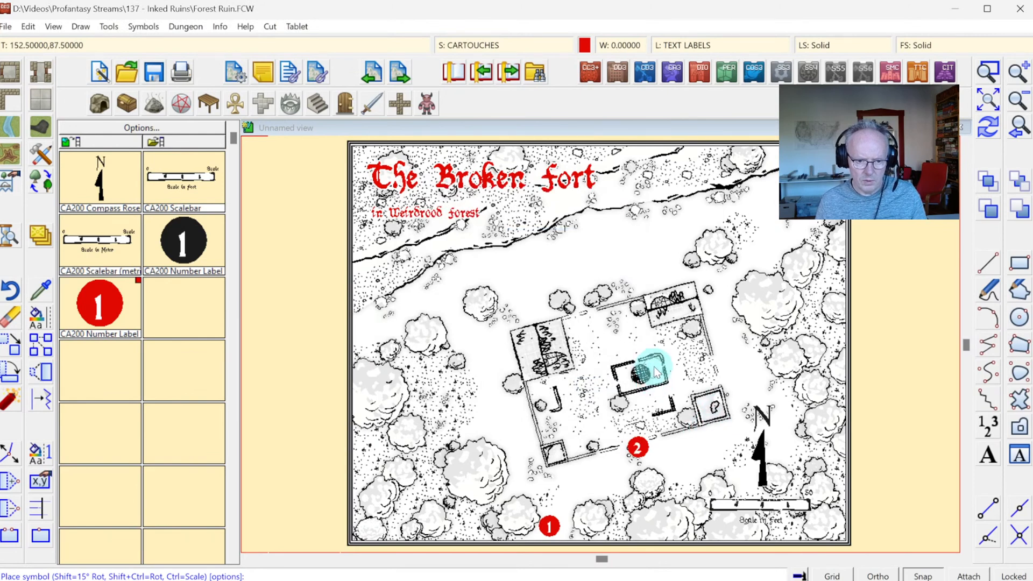
# Step: Place number label 3 on the small building in the ruin's courtyard and label 4 on the northwest building
pyautogui.click(655, 372)
pyautogui.write('3')
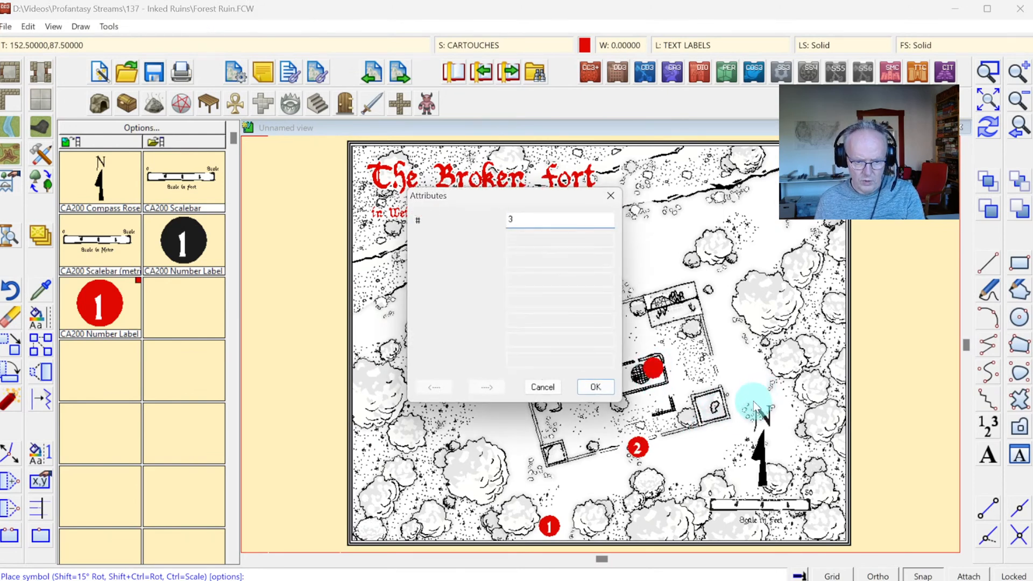
pyautogui.press('Return')
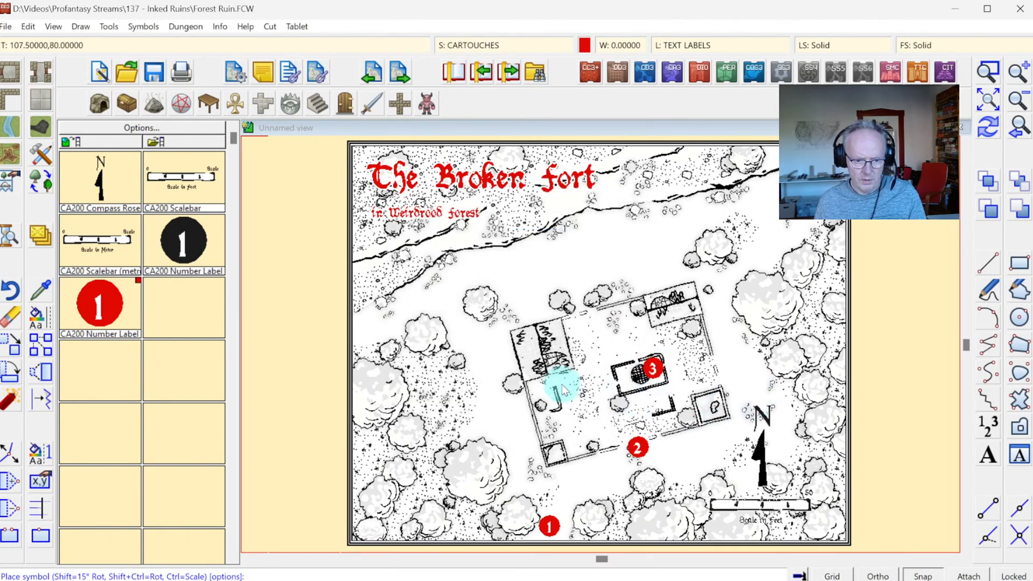
pyautogui.click(528, 347)
pyautogui.write('4')
pyautogui.press('Return')
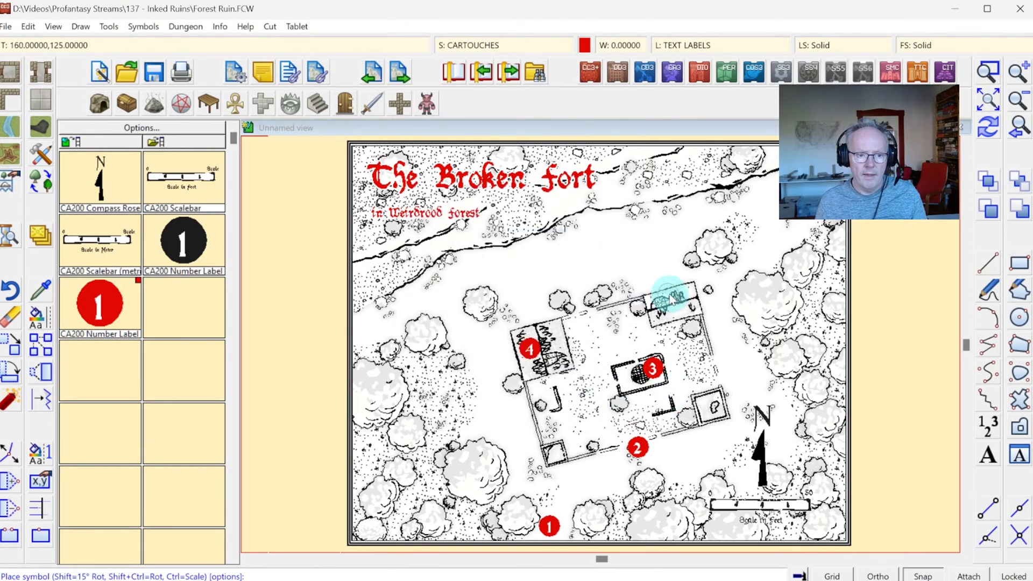
# Step: Place number label 5 on the large tree east of the ruin and label 6 on the cliff line north of it
pyautogui.click(750, 302)
pyautogui.press('Return')
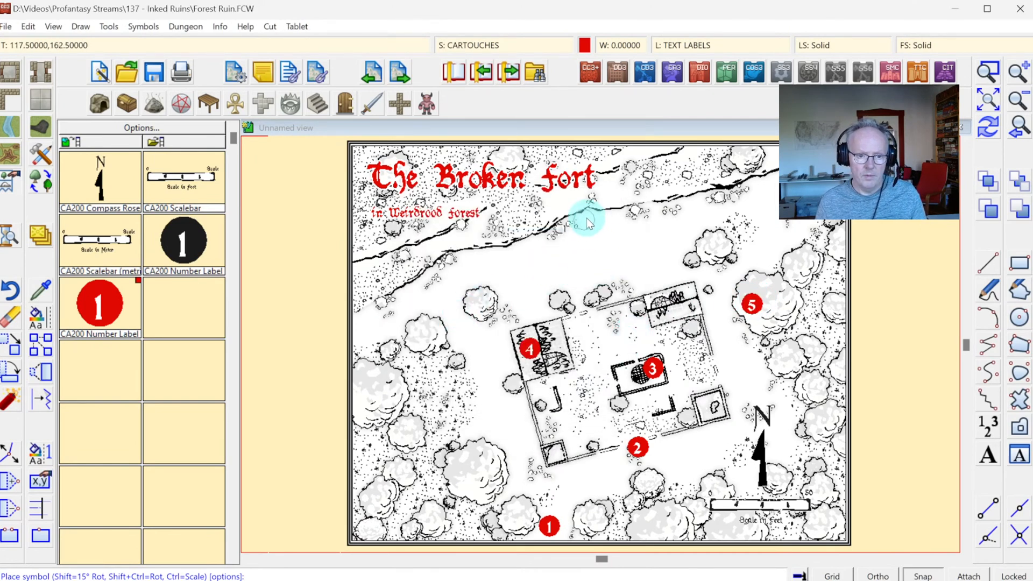
pyautogui.click(587, 218)
pyautogui.write('6')
pyautogui.press('Return')
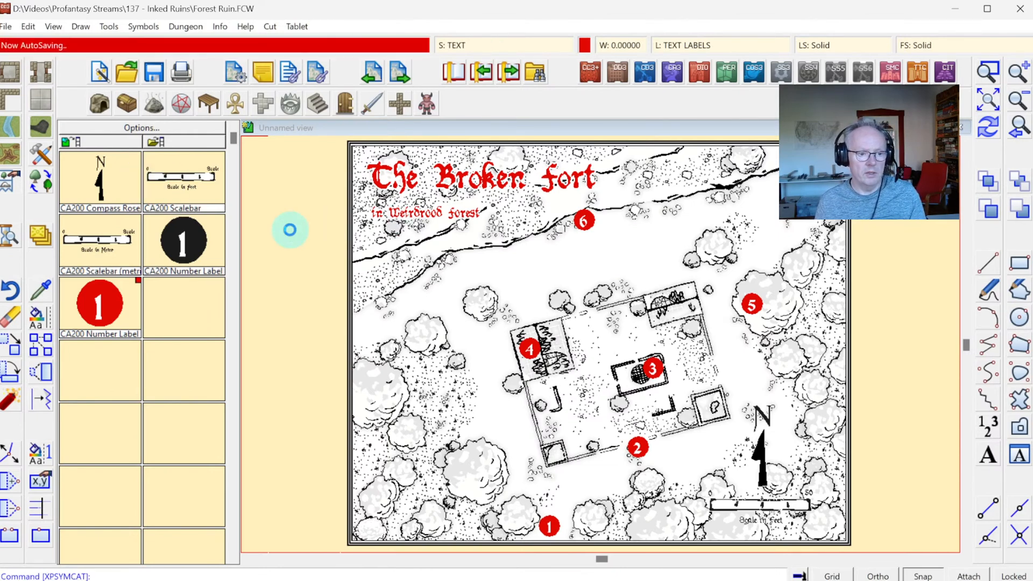
pyautogui.click(51, 161)
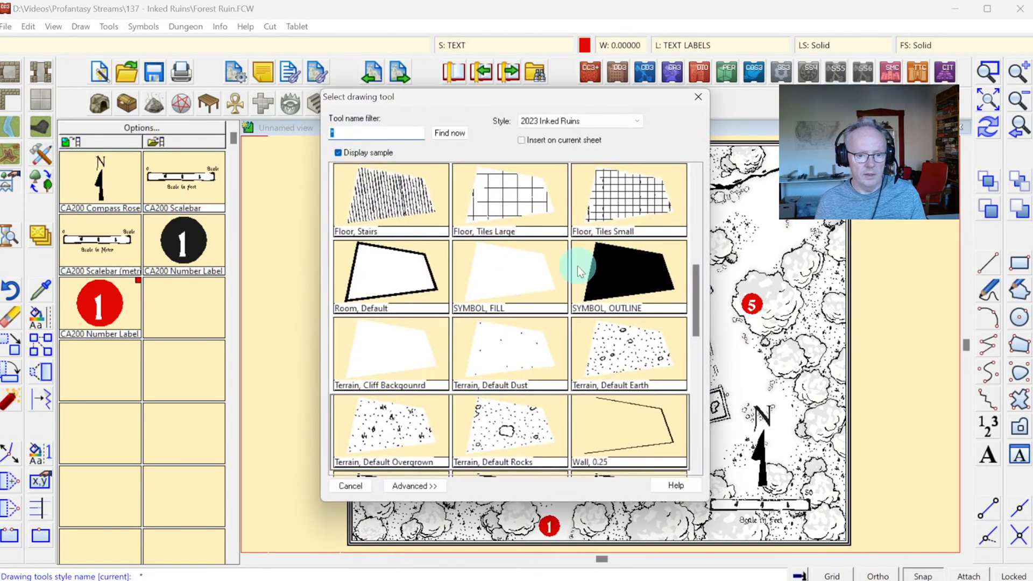
pyautogui.moveTo(696, 295)
pyautogui.mouseDown()
pyautogui.moveTo(696, 270)
pyautogui.moveTo(700, 399)
pyautogui.moveTo(710, 424)
pyautogui.moveTo(684, 185)
pyautogui.mouseUp()
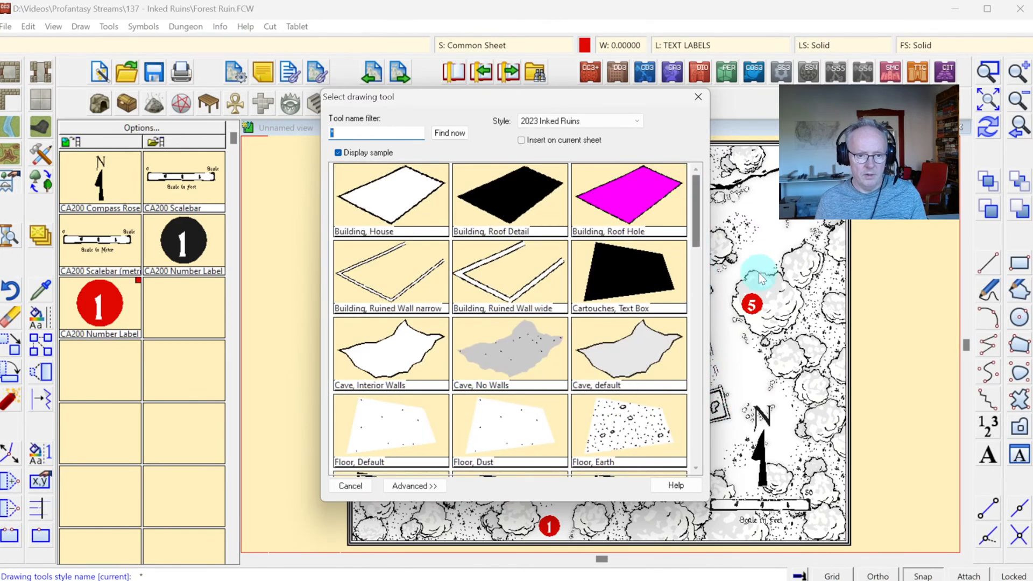
pyautogui.press('Escape')
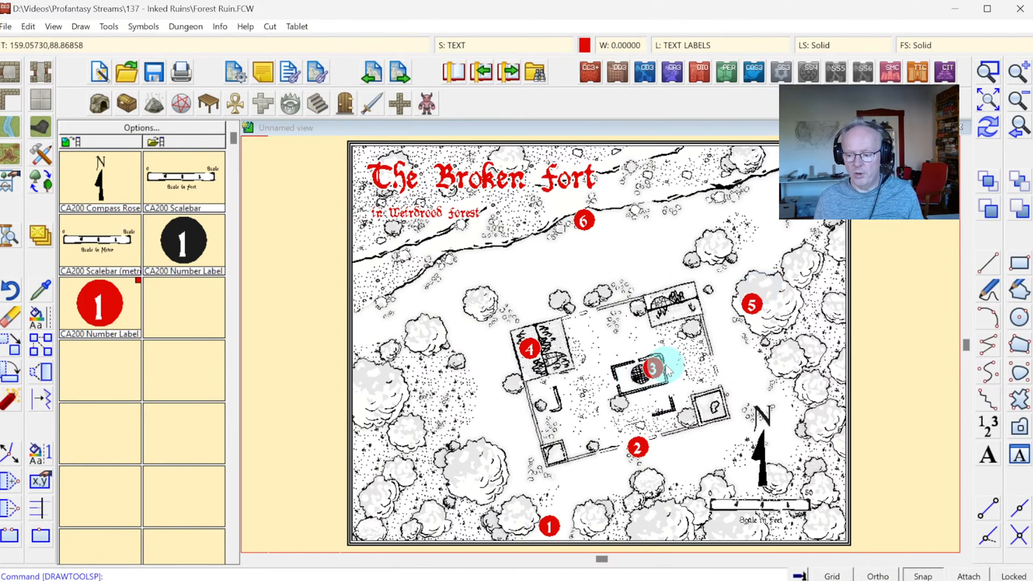
# Step: Set the current colour to the near-black 240 and make CARTOUCHES the current sheet
pyautogui.click(584, 45)
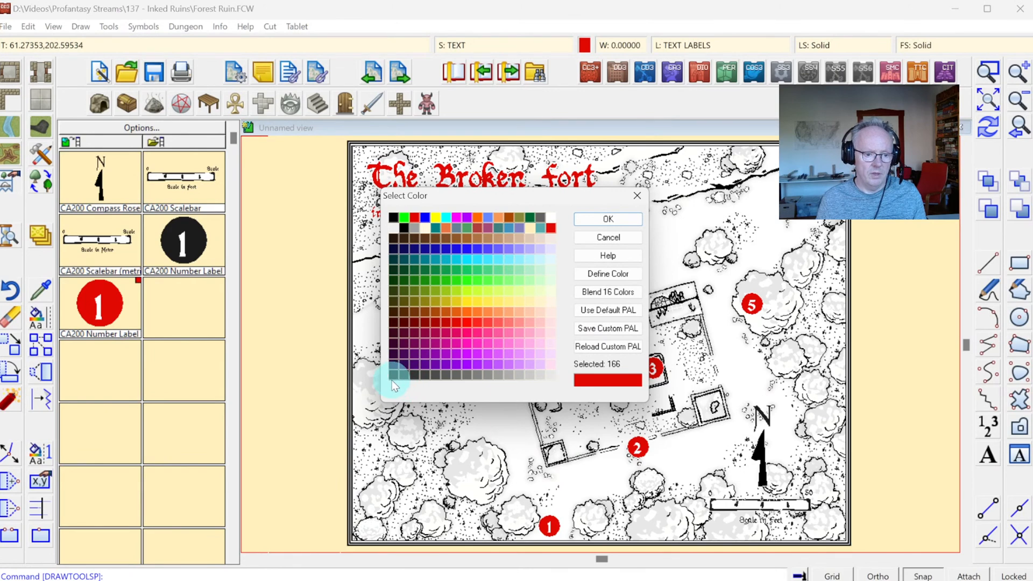
pyautogui.click(408, 371)
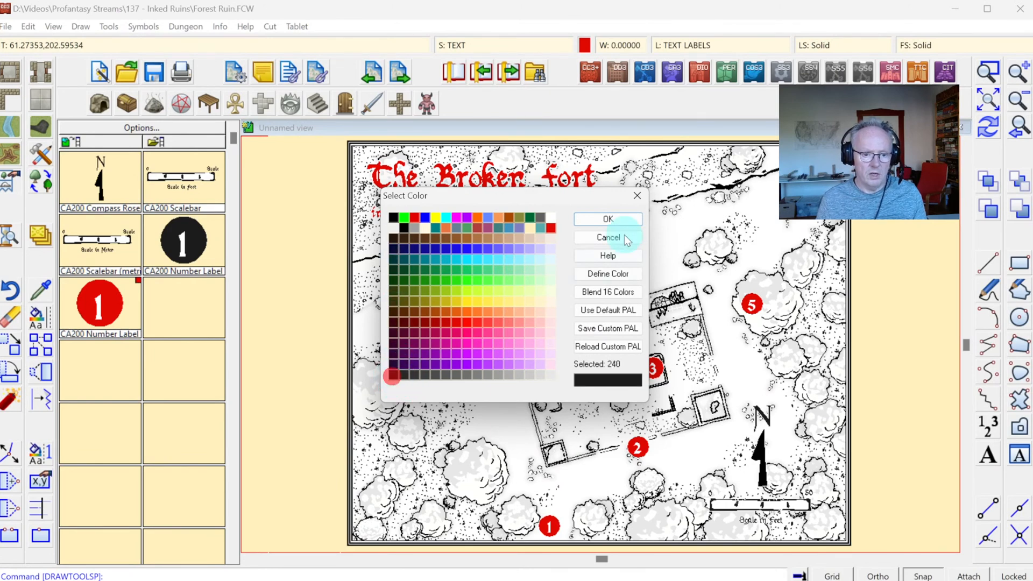
pyautogui.click(614, 218)
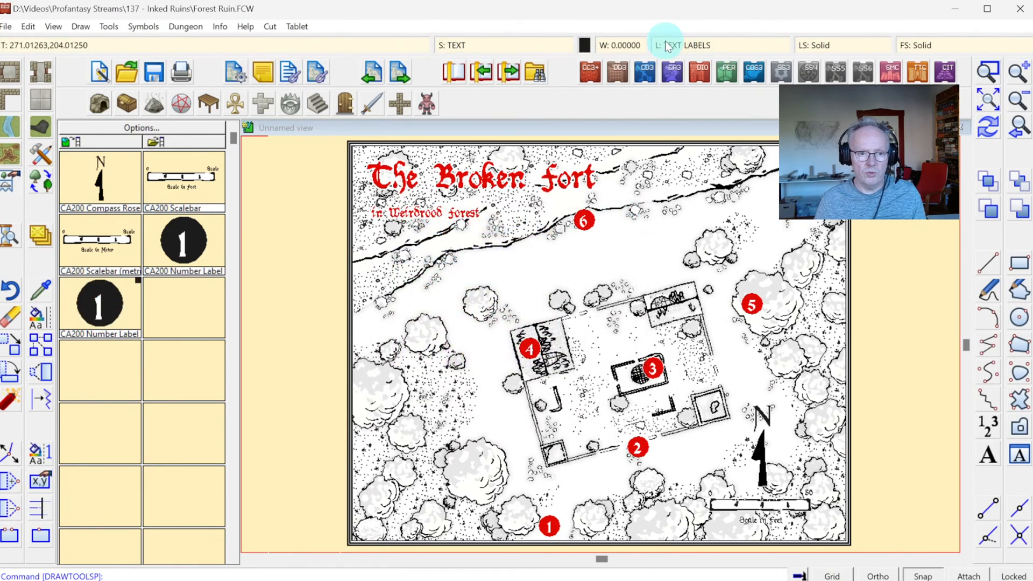
pyautogui.click(458, 47)
pyautogui.click(387, 355)
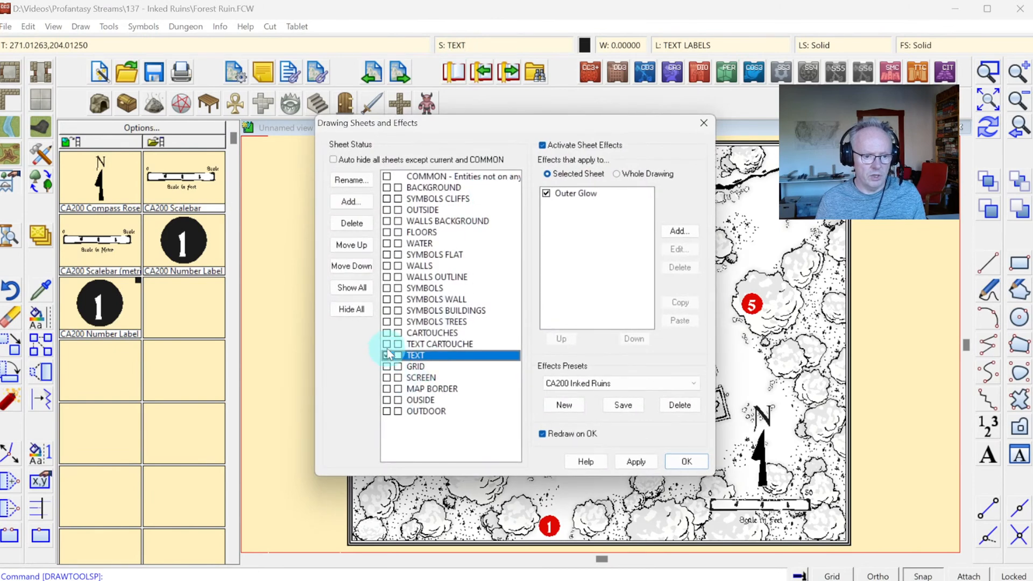
pyautogui.click(387, 333)
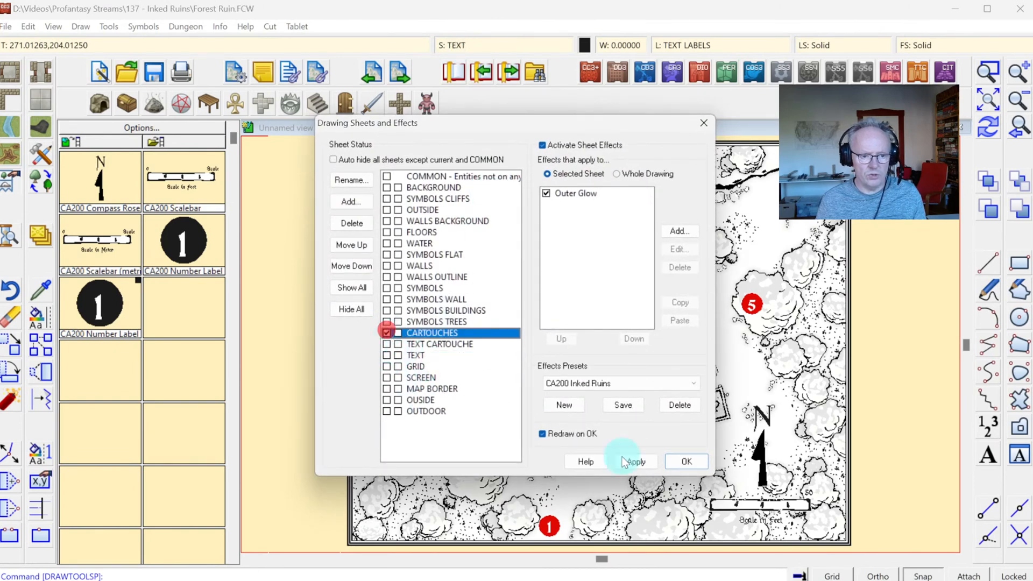
pyautogui.click(688, 461)
# Step: Draw a filled box over the trees in the map's southwest corner, leaving a small margin to the border
pyautogui.click(1020, 264)
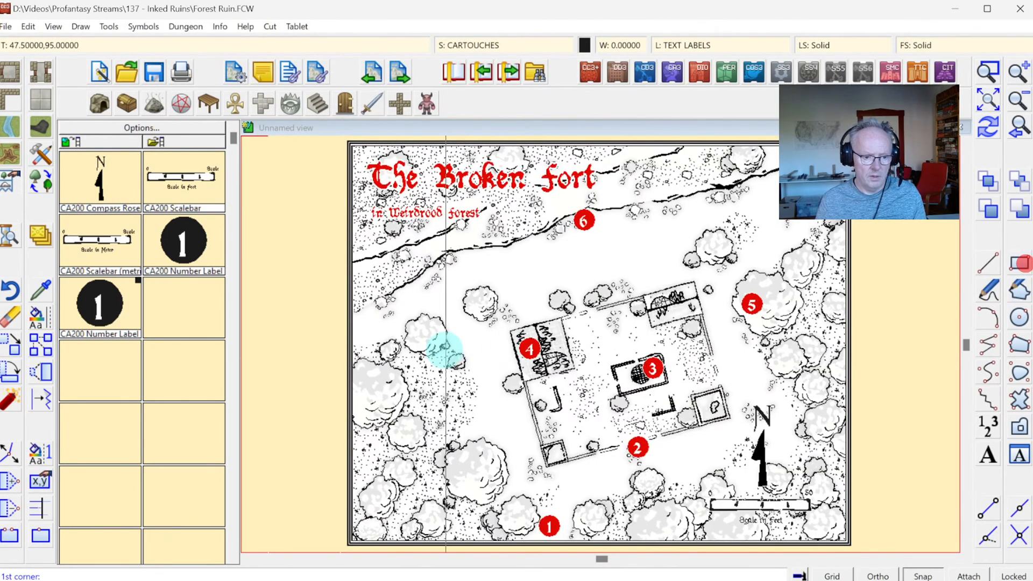
pyautogui.click(361, 369)
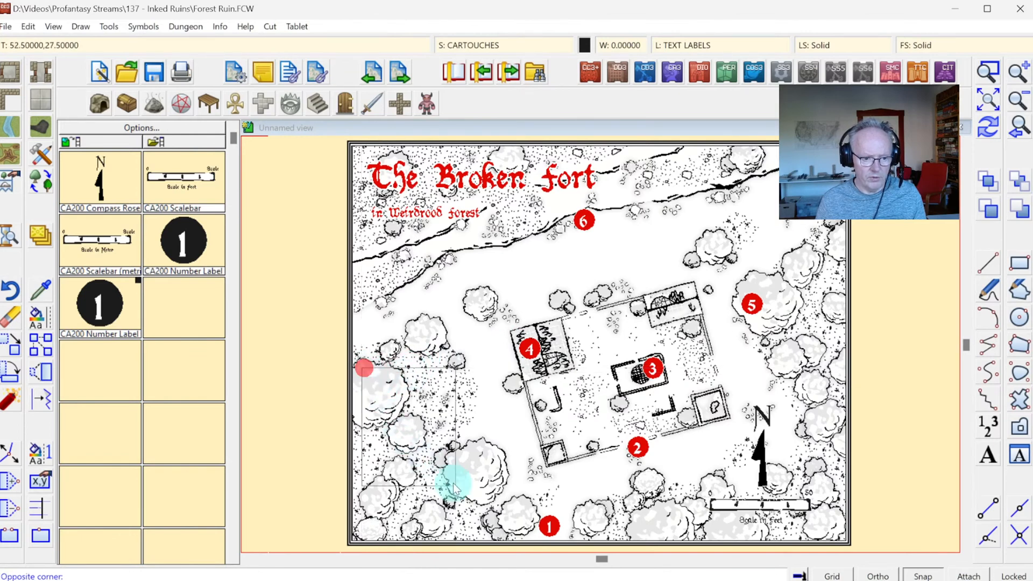
pyautogui.click(501, 530)
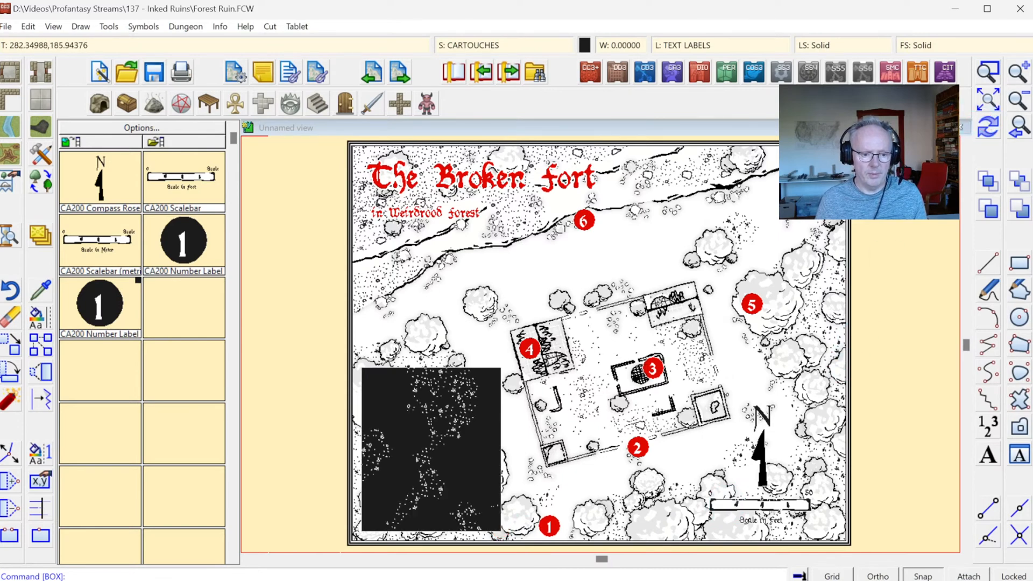
# Step: Change the colour of the southwest box to black and redraw the map
pyautogui.click(988, 71)
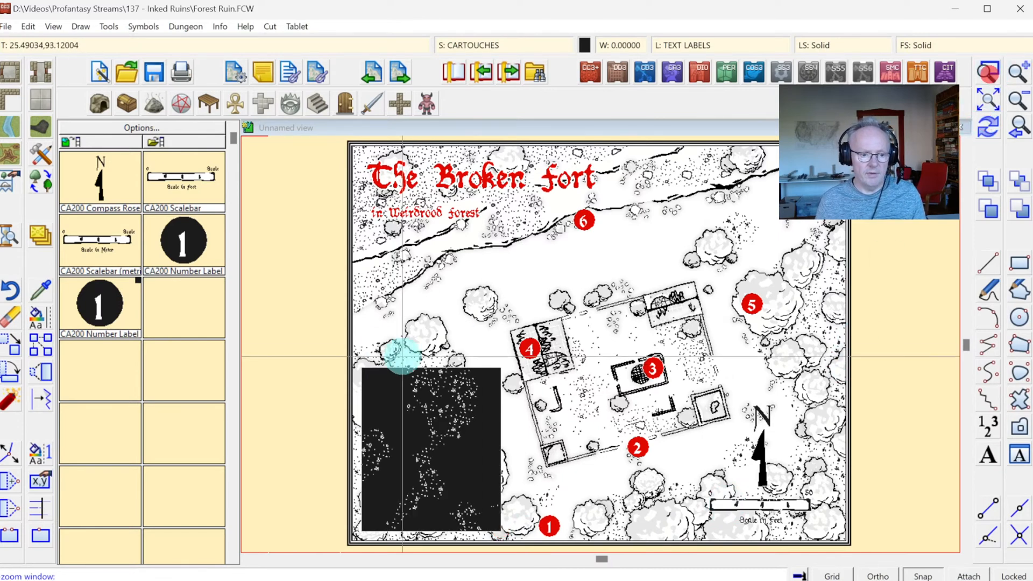
pyautogui.click(340, 350)
pyautogui.click(526, 538)
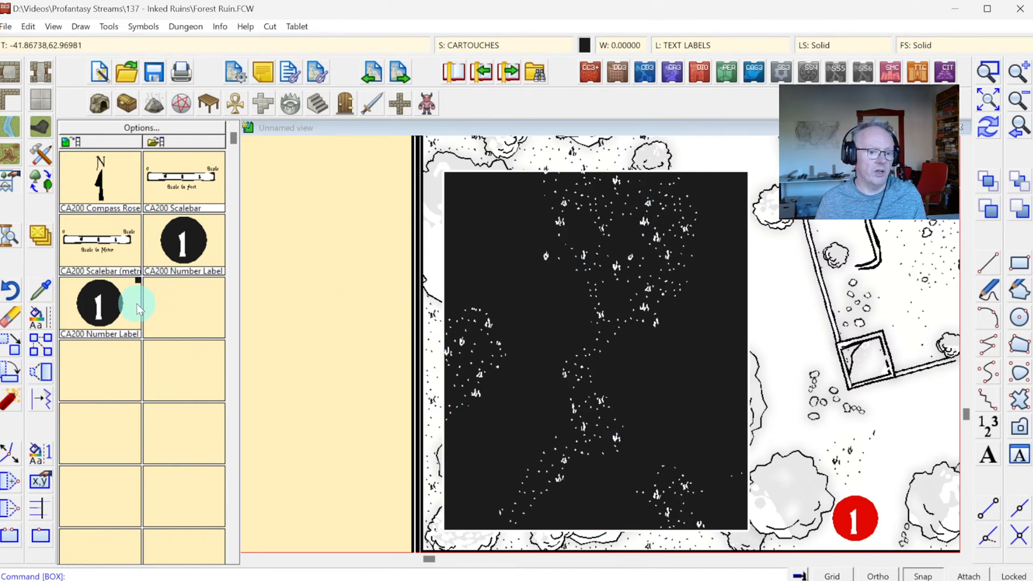
pyautogui.click(45, 322)
pyautogui.click(104, 396)
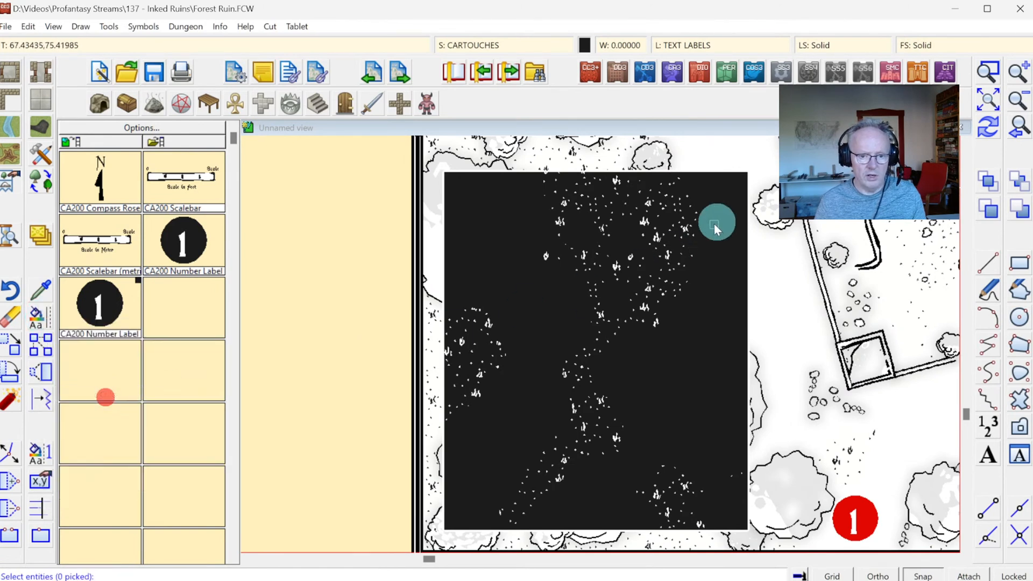
pyautogui.click(737, 171)
pyautogui.rightClick(780, 242)
pyautogui.click(779, 249)
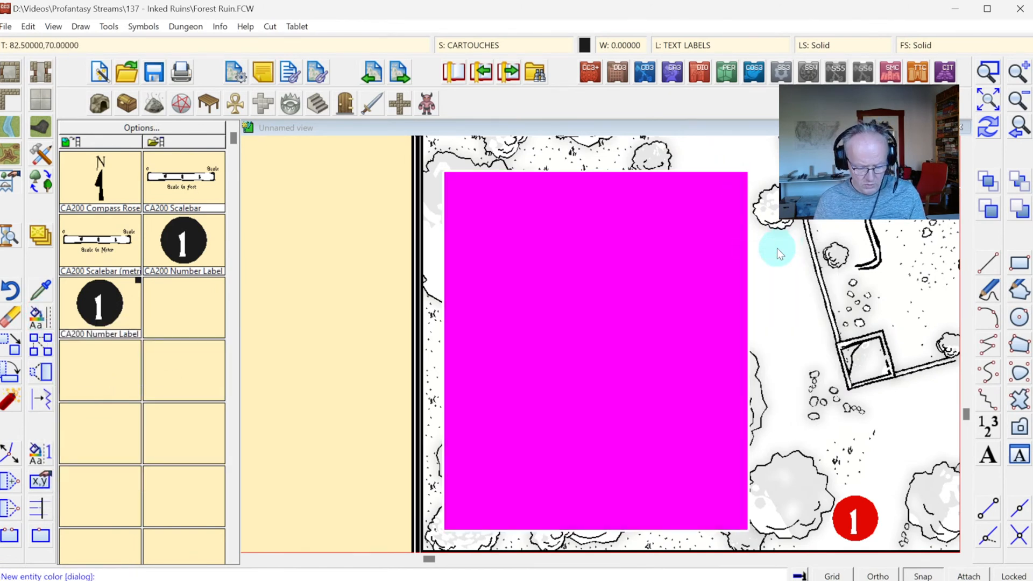
pyautogui.click(988, 130)
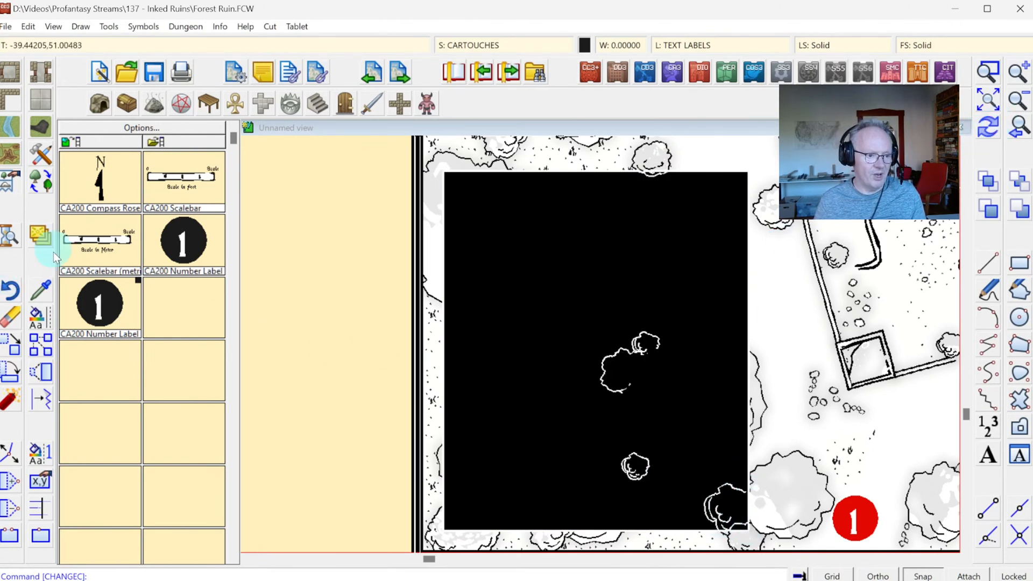
# Step: Change the colour of the southwest box to the dark grey 241
pyautogui.click(56, 317)
pyautogui.click(111, 402)
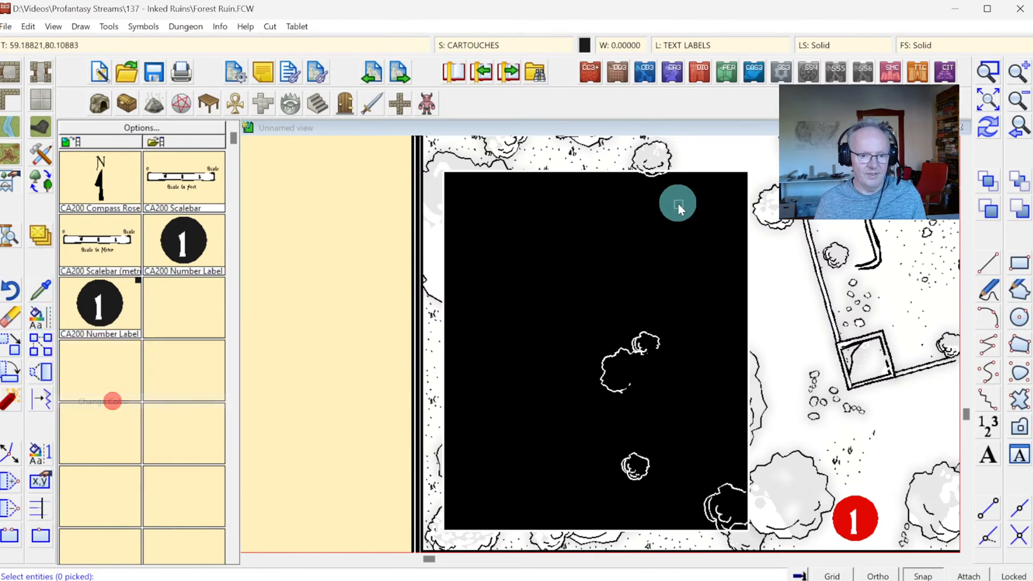
pyautogui.click(734, 185)
pyautogui.rightClick(793, 243)
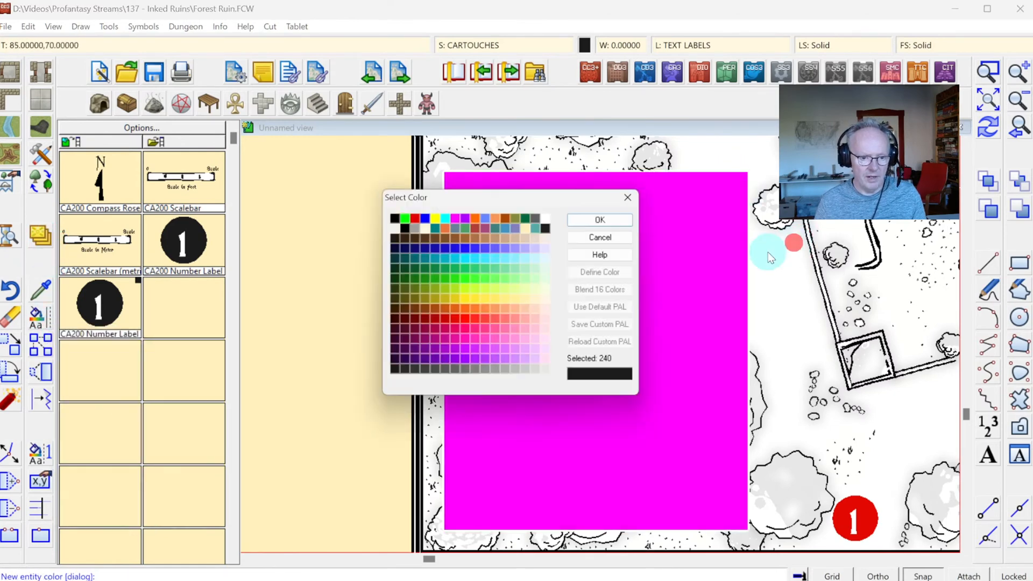
pyautogui.click(403, 375)
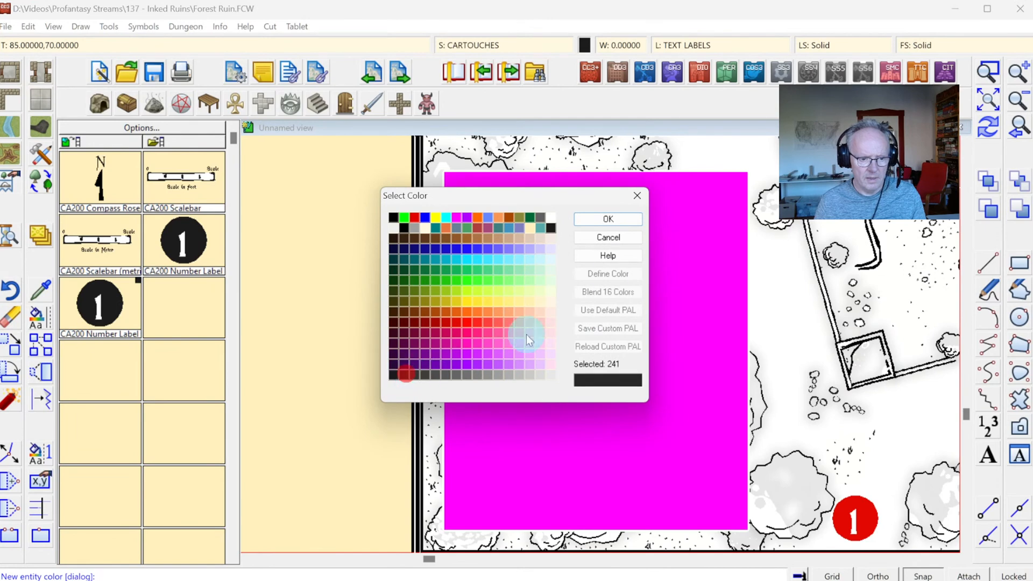
pyautogui.click(632, 220)
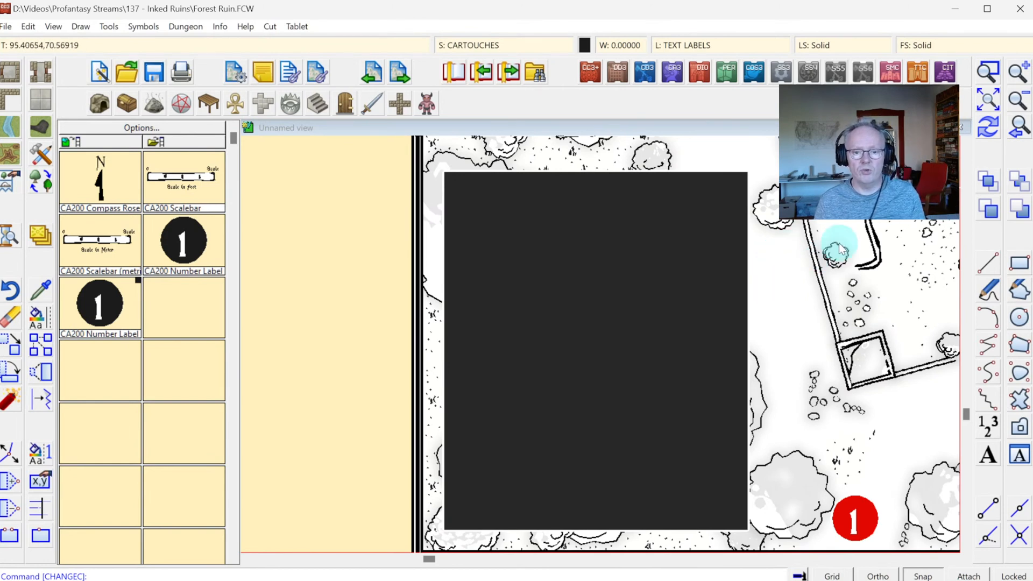
# Step: Set the current colour to white (15) and make TEXT CARTOUCHE the current sheet
pyautogui.click(584, 46)
pyautogui.click(544, 217)
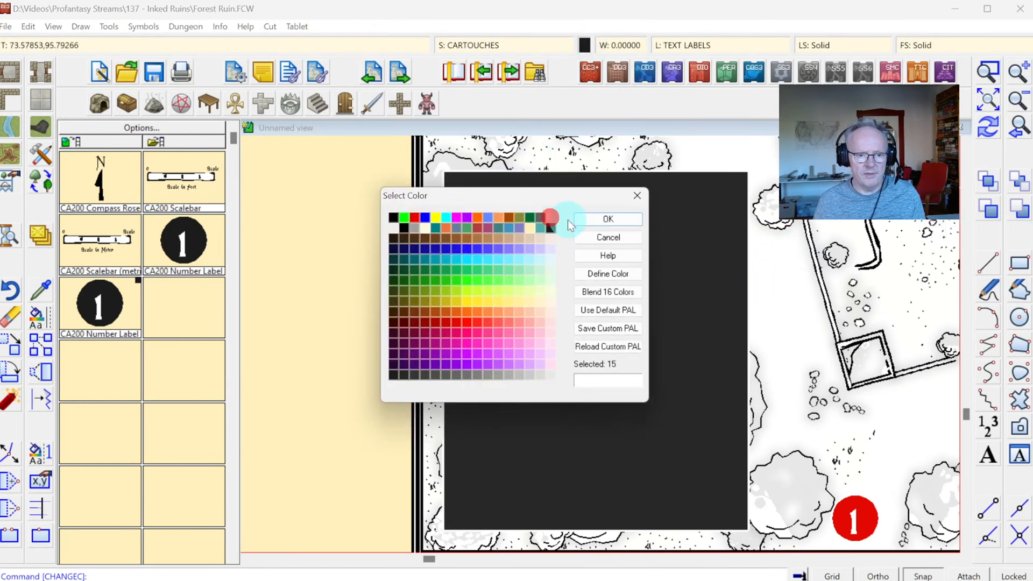
pyautogui.click(608, 218)
pyautogui.click(459, 43)
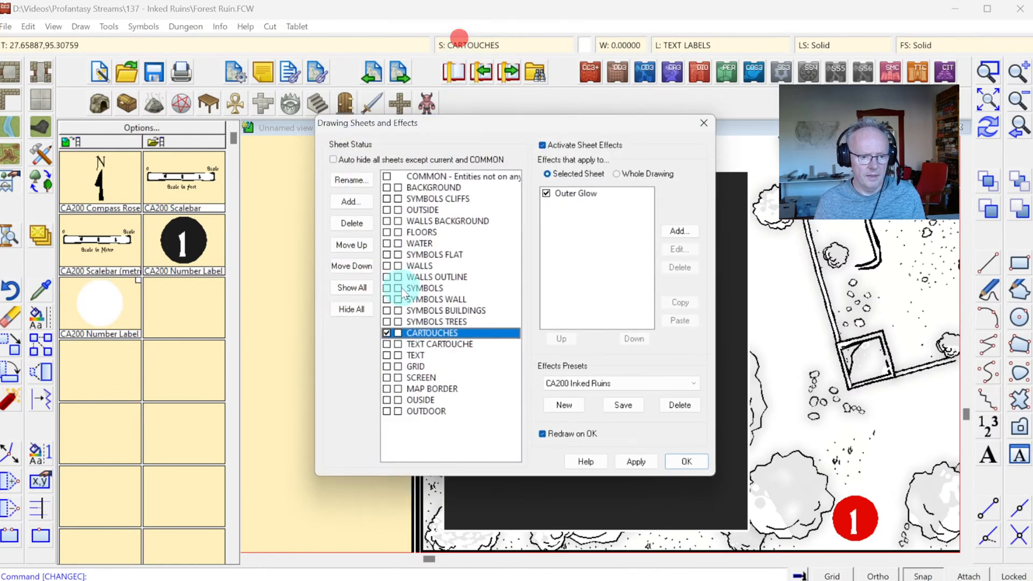
pyautogui.click(387, 344)
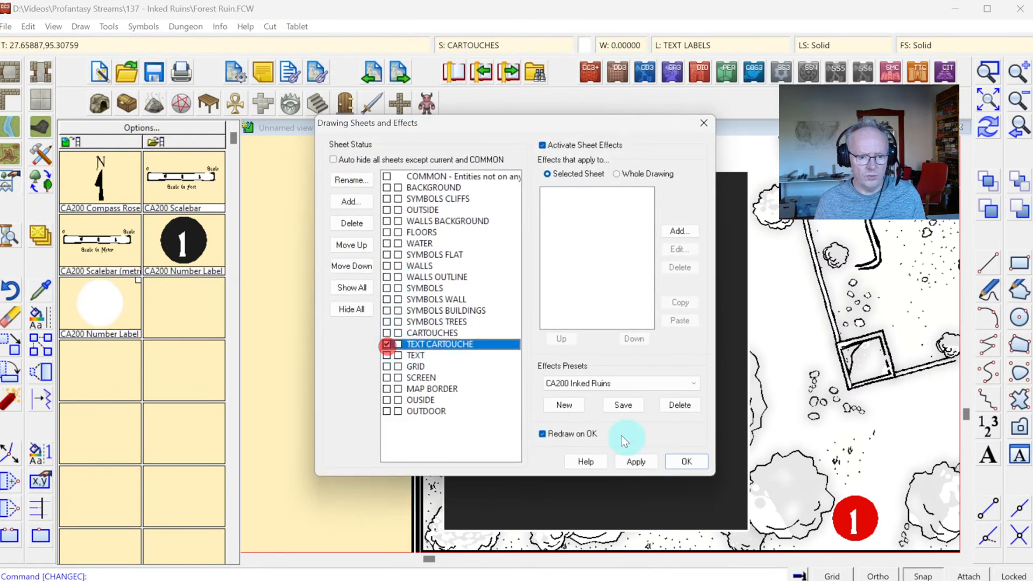
pyautogui.click(688, 463)
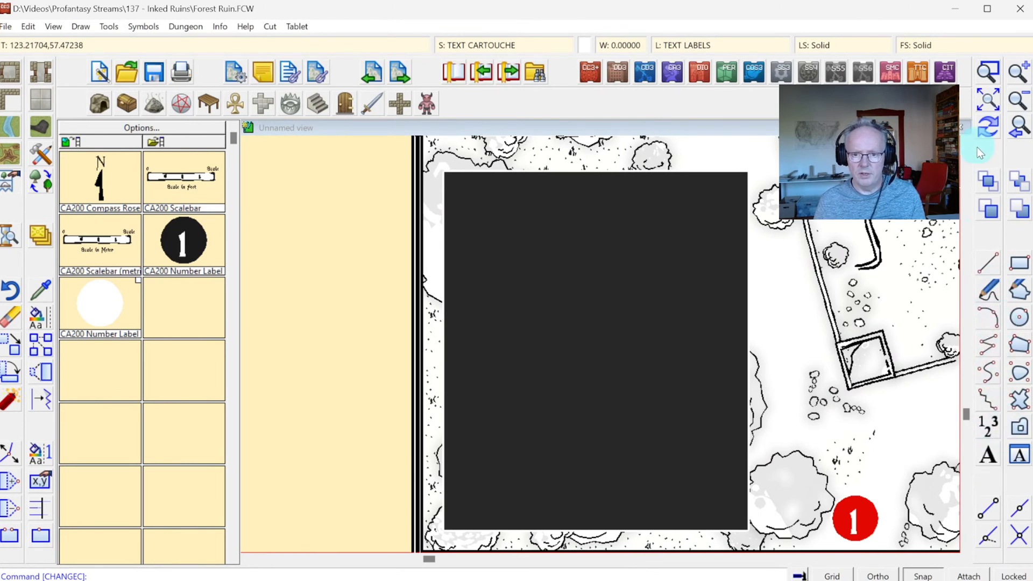
# Step: Add the multi-line legend "1 Overgrown Road, 2 Broken Gate, 3 Old Dungeon, 4 Keep, 5 Enchanted Oak", one entry per line, in the dark box's lower part
pyautogui.click(1009, 98)
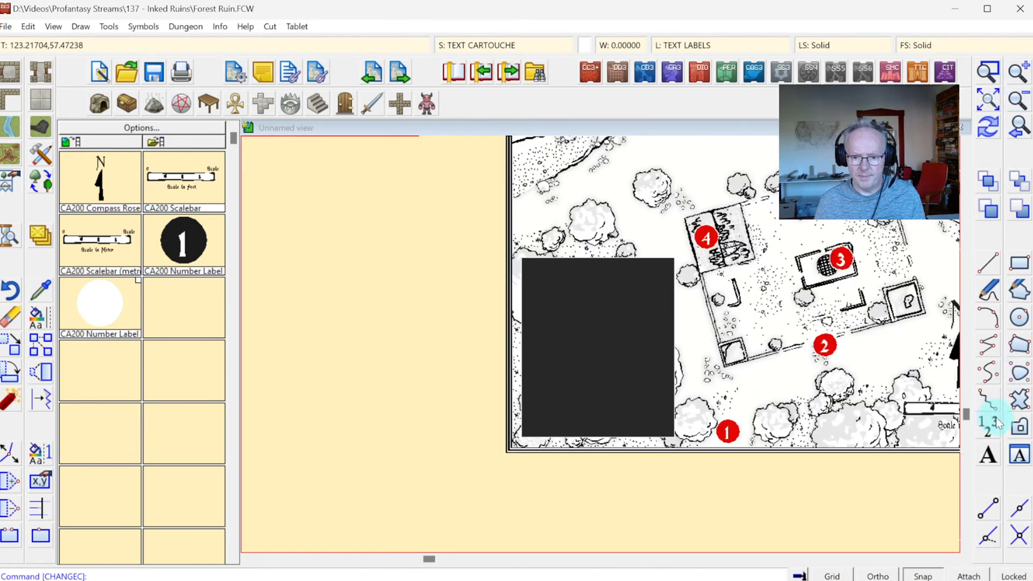
pyautogui.click(990, 450)
pyautogui.write('1 Overgrown Road')
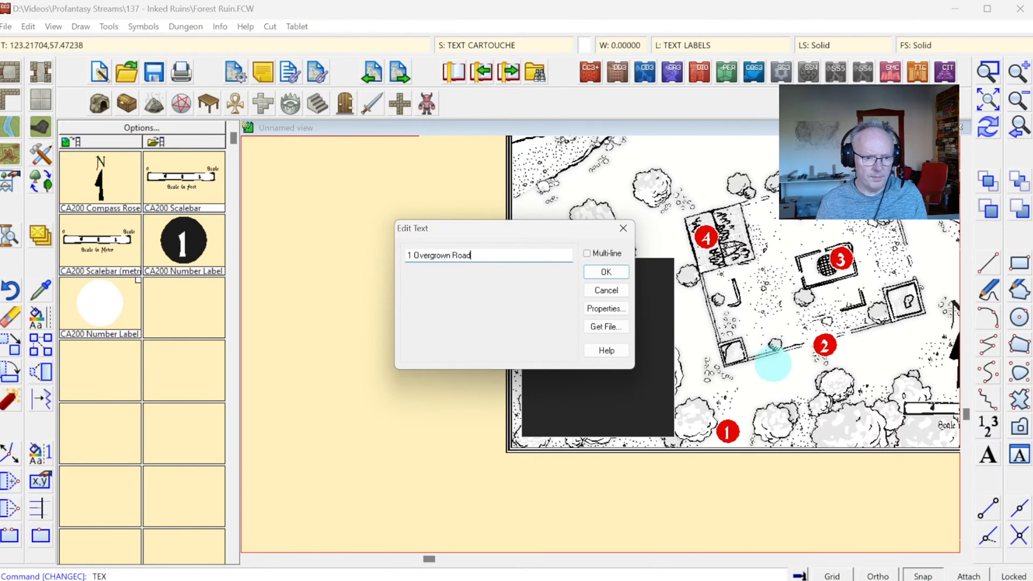
pyautogui.click(610, 254)
pyautogui.click(504, 260)
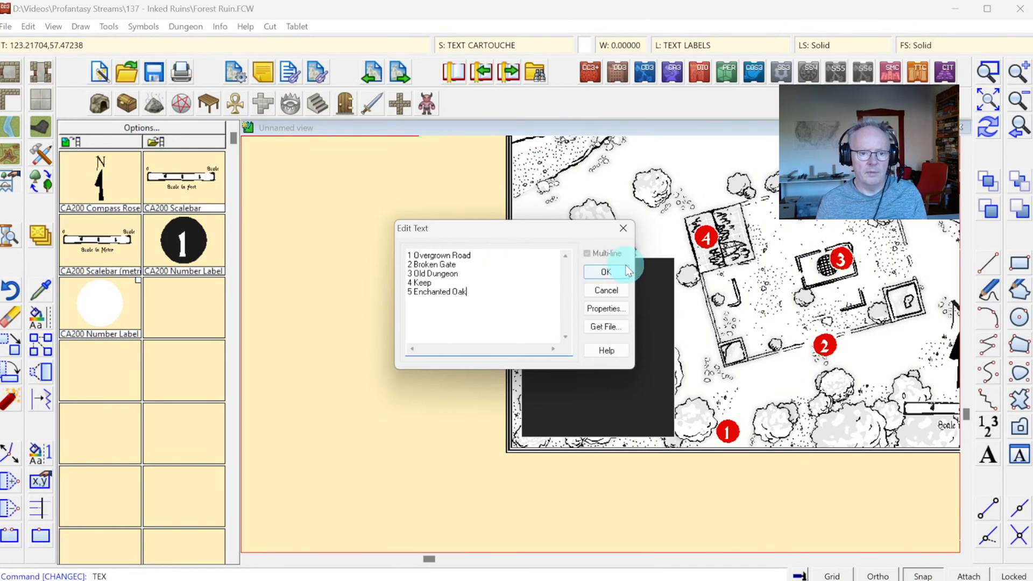
pyautogui.click(606, 272)
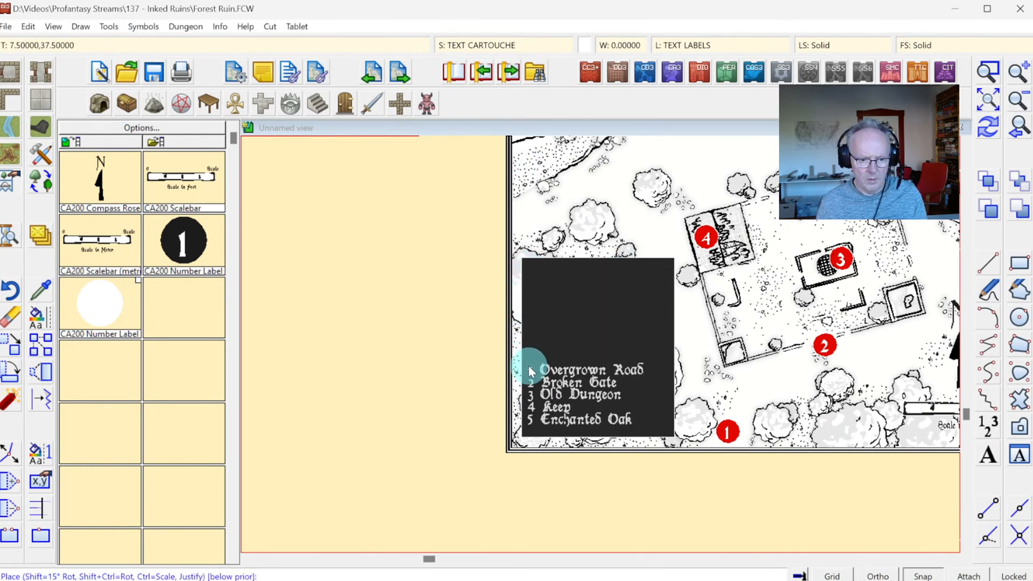
pyautogui.click(528, 368)
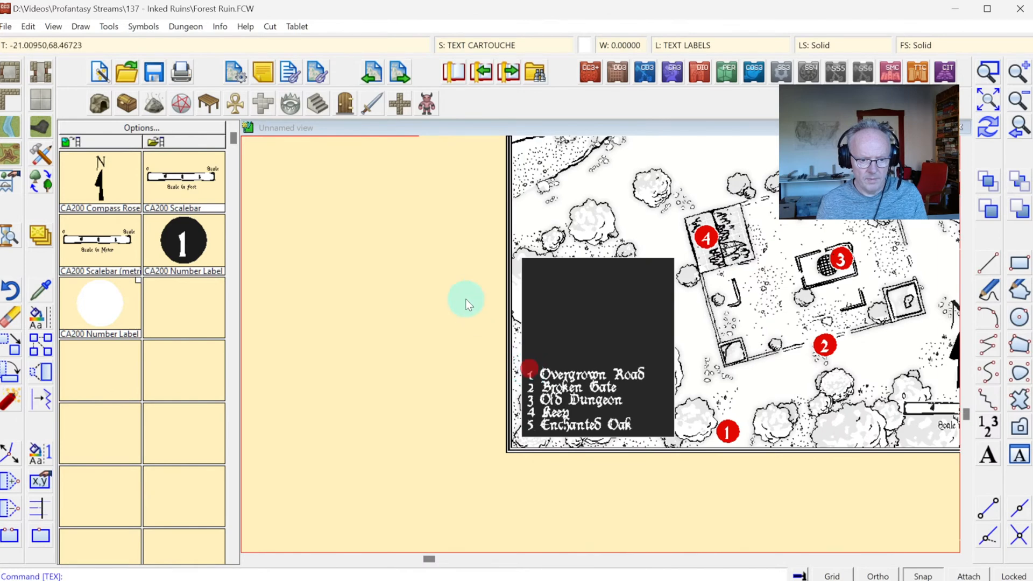
# Step: Set the legend text's height to 3.5 and its spacing to 200%, and redraw the map
pyautogui.click(988, 72)
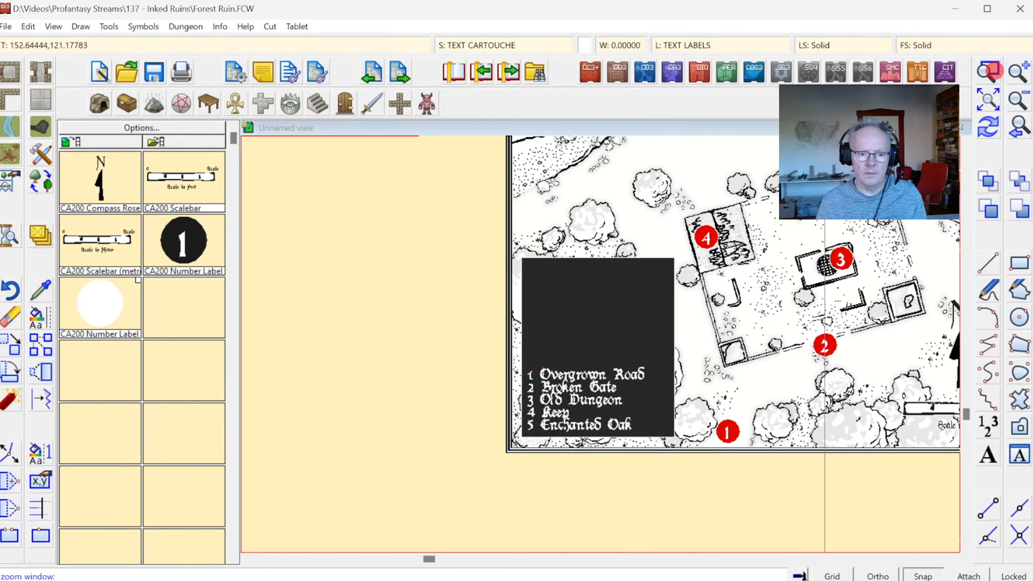
pyautogui.click(512, 350)
pyautogui.click(696, 463)
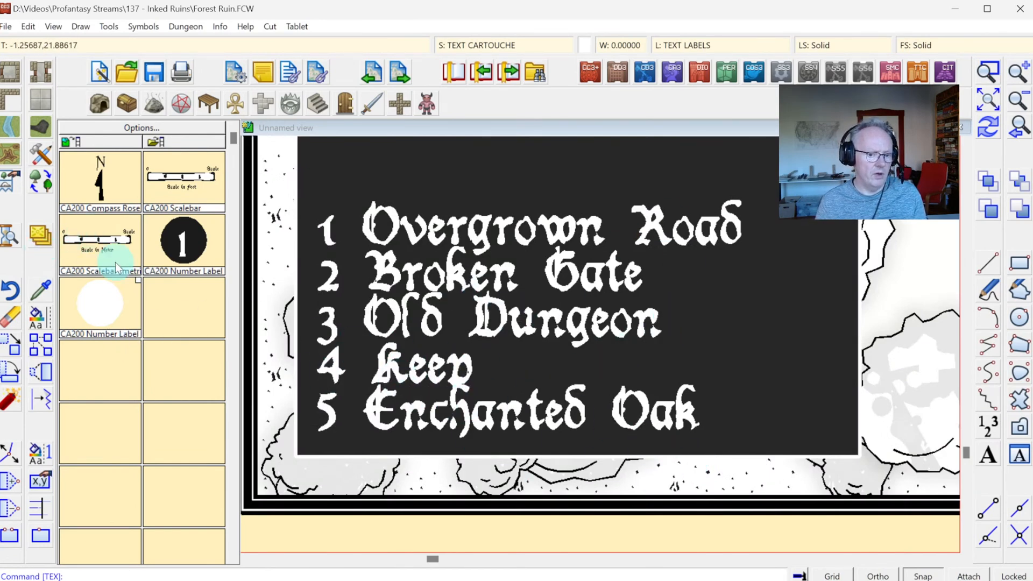
pyautogui.click(34, 323)
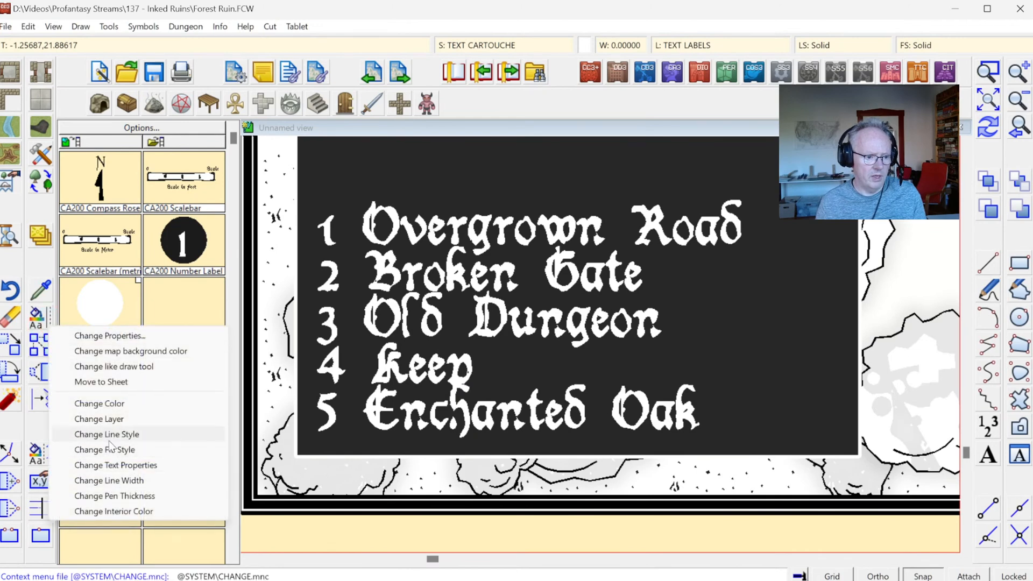
pyautogui.click(120, 466)
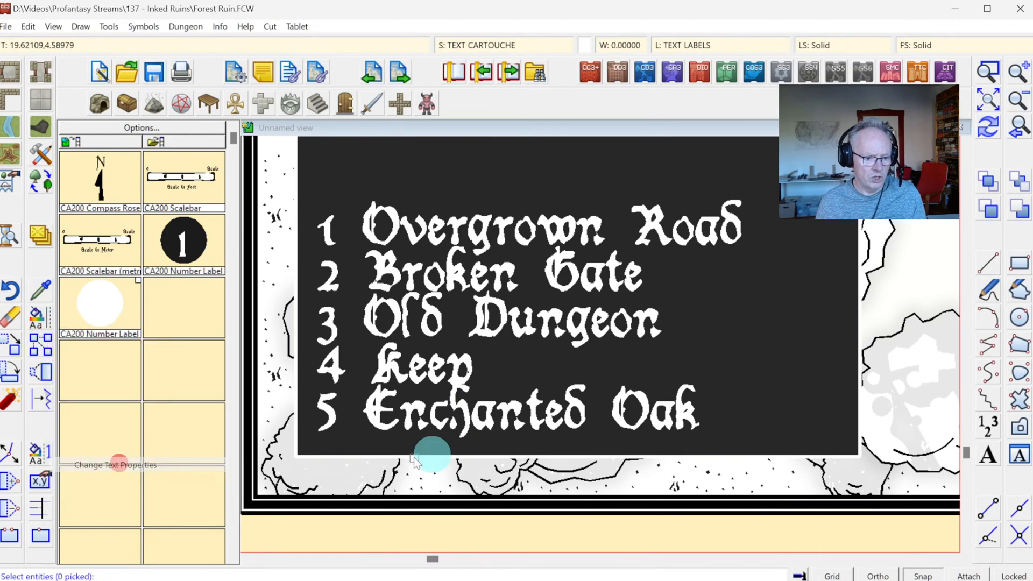
pyautogui.click(384, 430)
pyautogui.rightClick(519, 266)
pyautogui.click(515, 276)
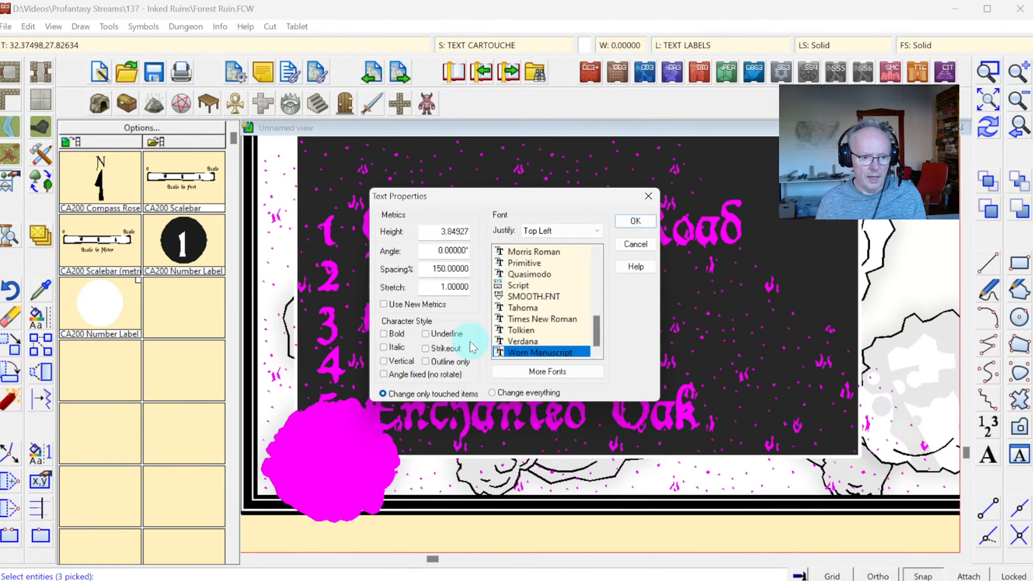
pyautogui.doubleClick(438, 232)
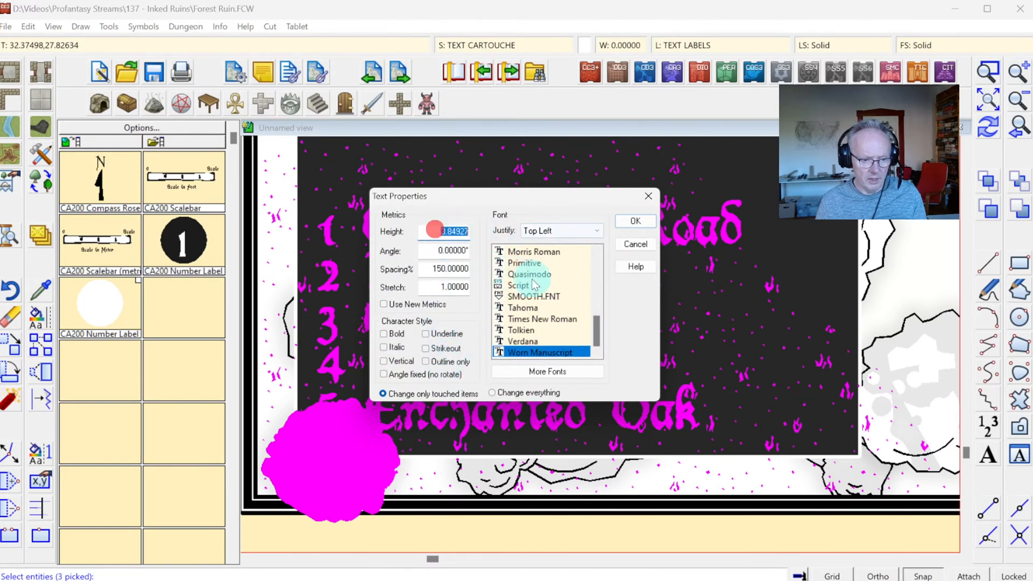
pyautogui.write('3.5')
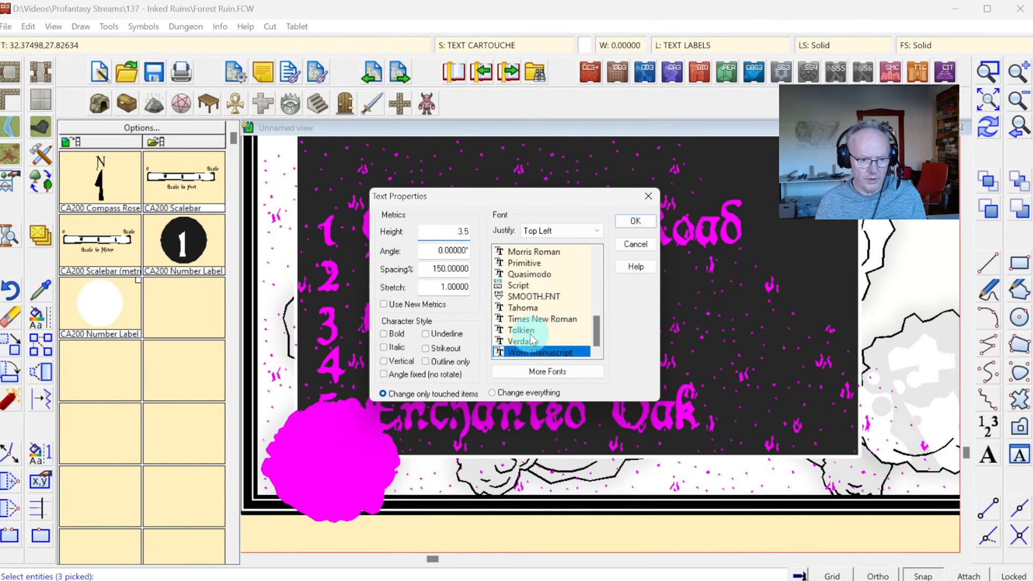
pyautogui.press('Tab')
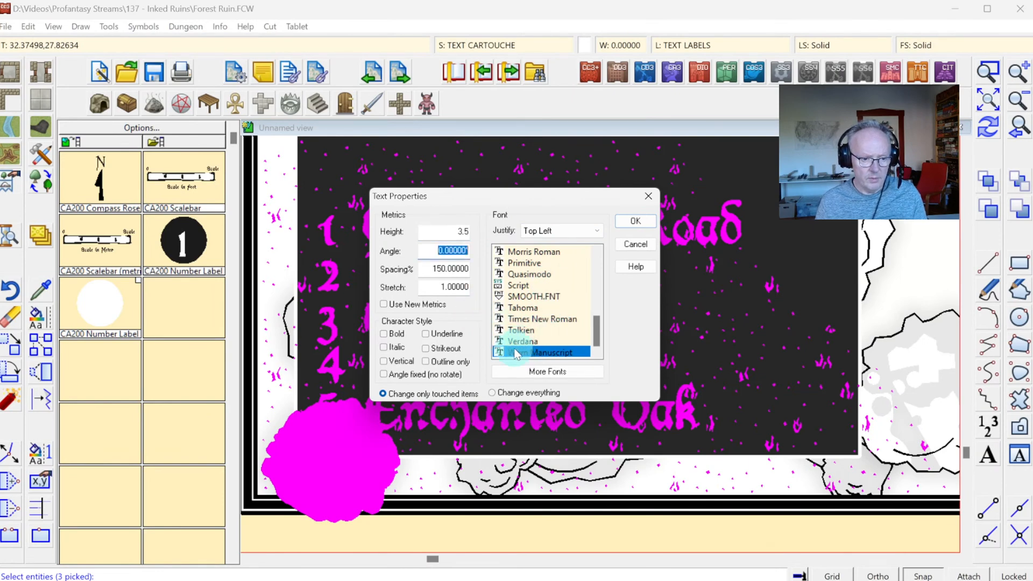
pyautogui.press('Tab')
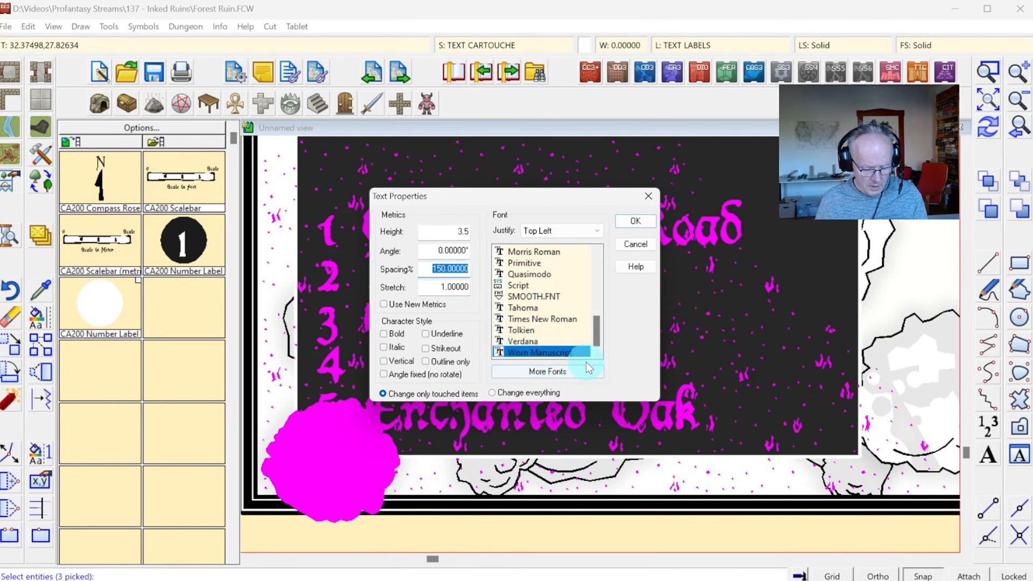
pyautogui.write('200')
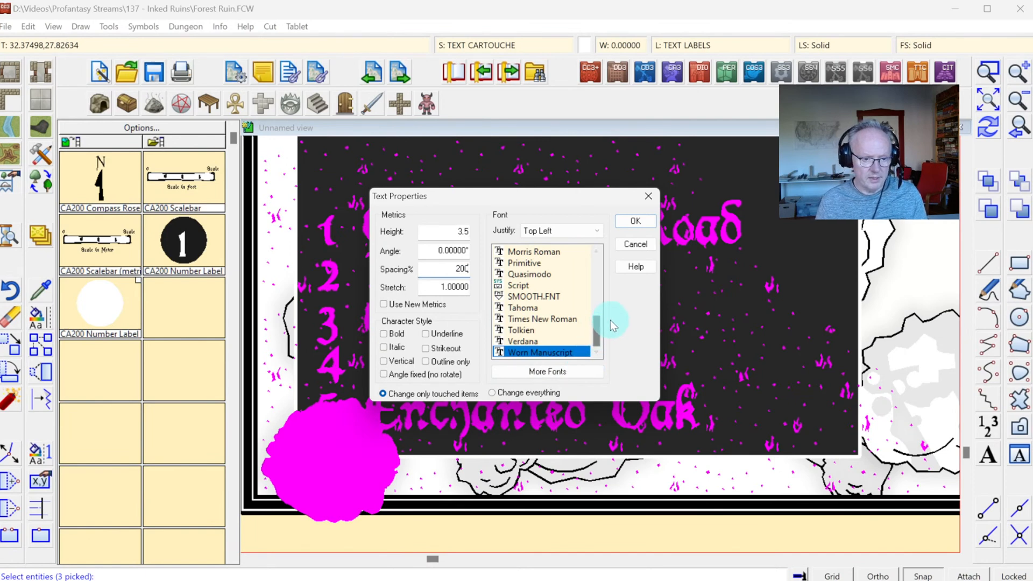
pyautogui.click(634, 225)
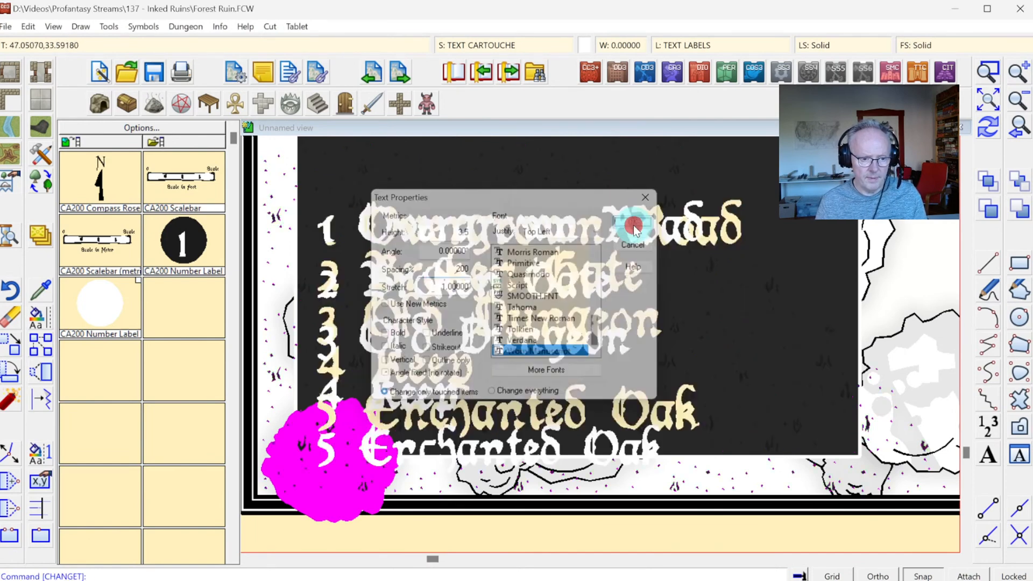
pyautogui.click(984, 135)
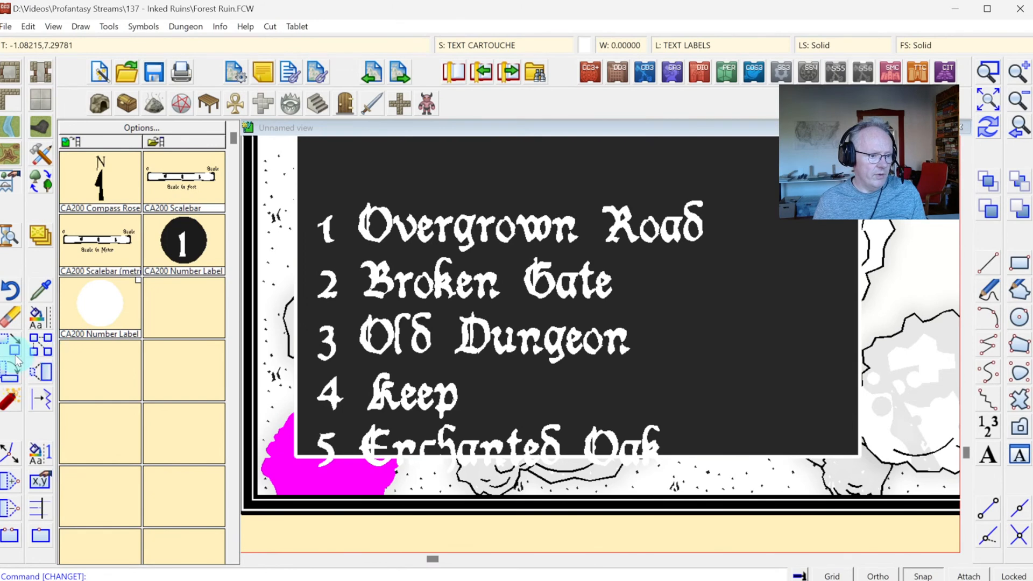
pyautogui.rightClick(431, 283)
pyautogui.click(431, 347)
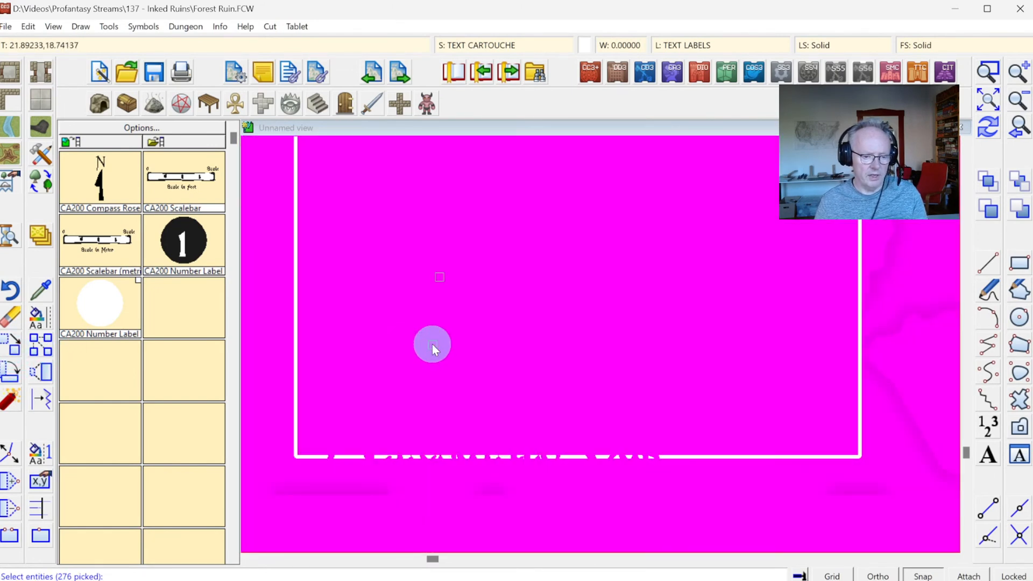
pyautogui.rightClick(432, 343)
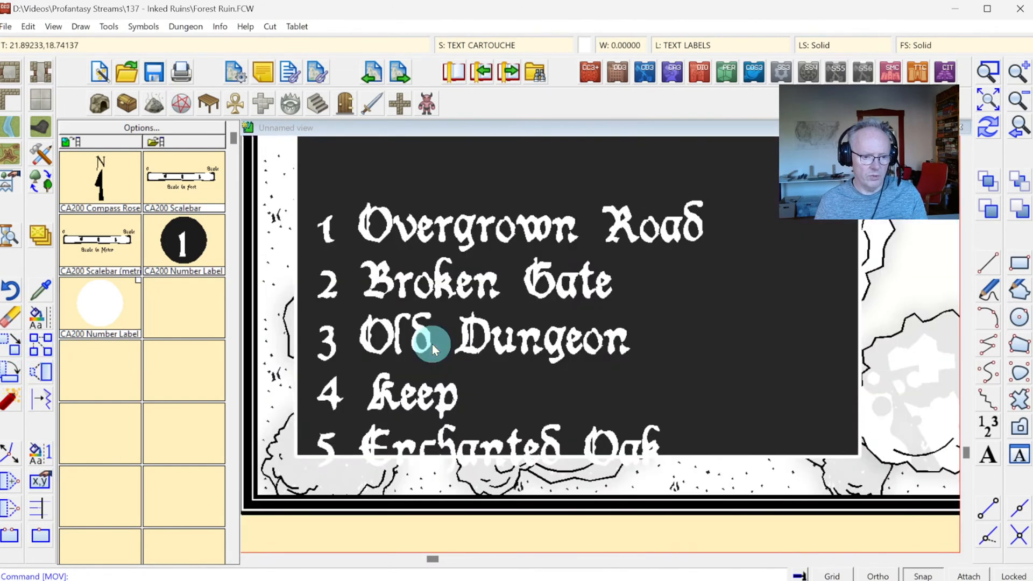
# Step: Move the legend text up so all five lines sit inside the dark box, and redraw the map
pyautogui.click(401, 236)
pyautogui.rightClick(451, 265)
pyautogui.click(447, 271)
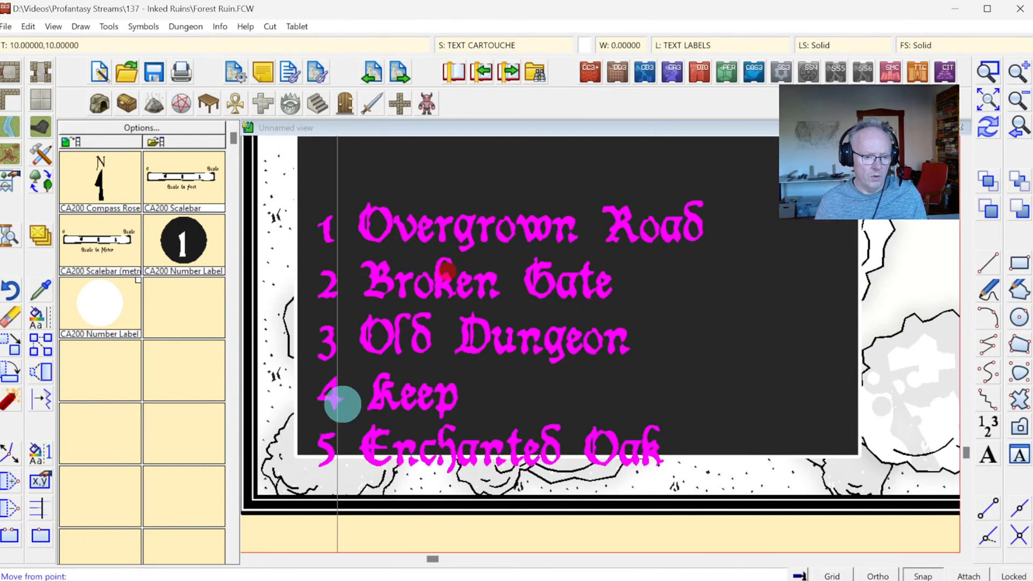
pyautogui.click(299, 472)
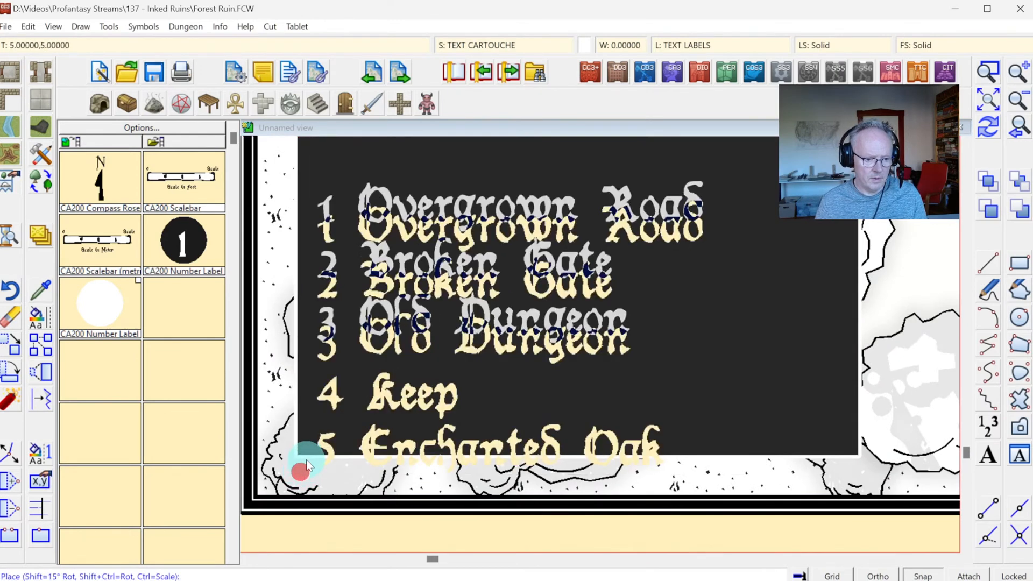
pyautogui.click(304, 439)
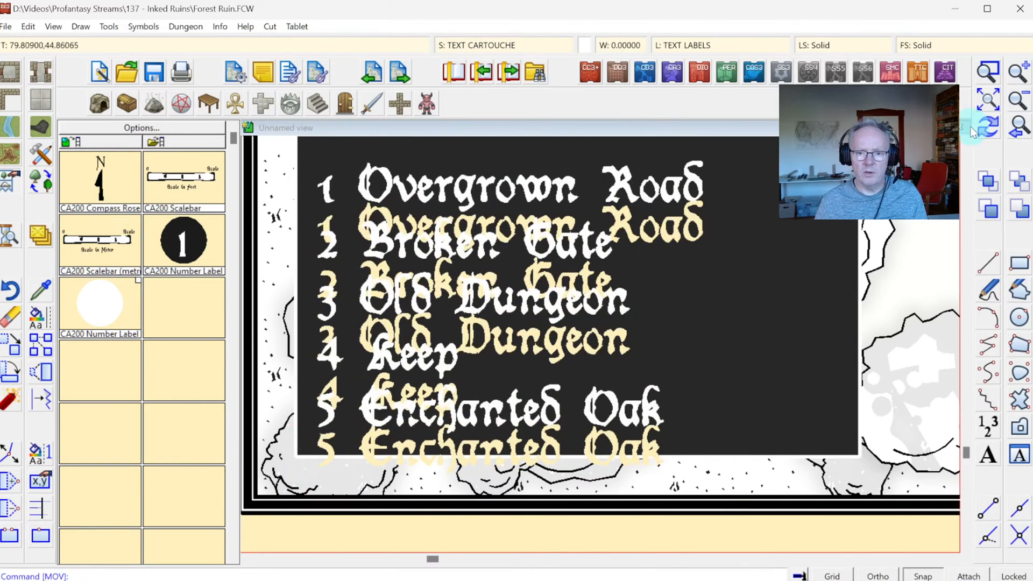
pyautogui.click(989, 131)
# Step: Stretch the dark legend box's upper edge down to just above the "Overgrown Road" line
pyautogui.click(989, 99)
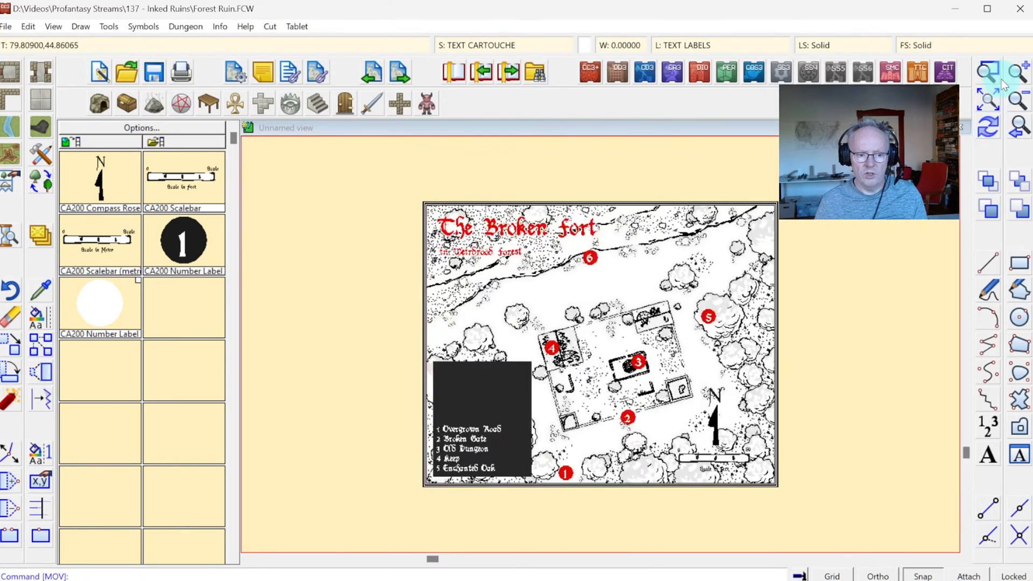
pyautogui.click(989, 71)
pyautogui.click(404, 354)
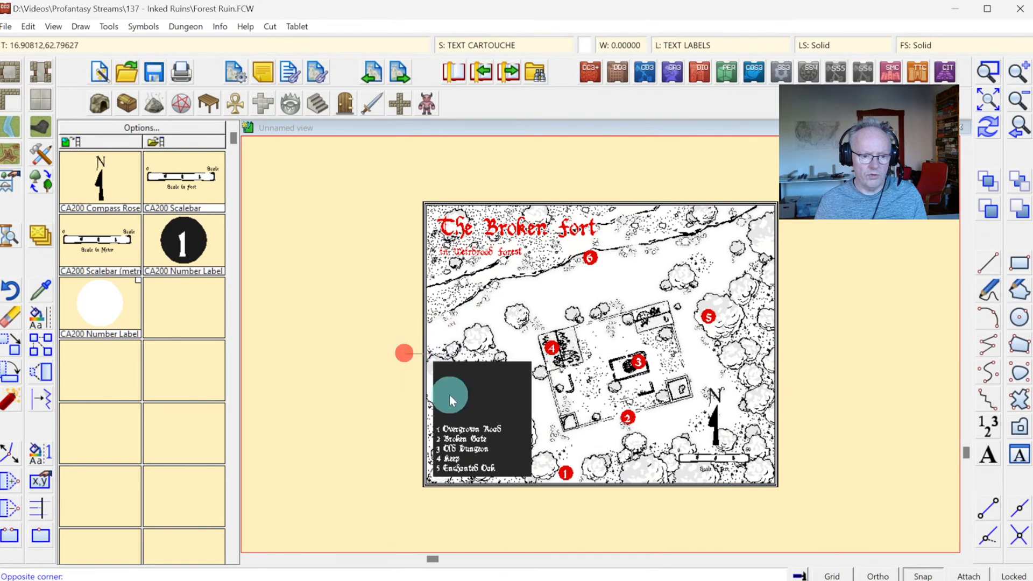
pyautogui.click(586, 493)
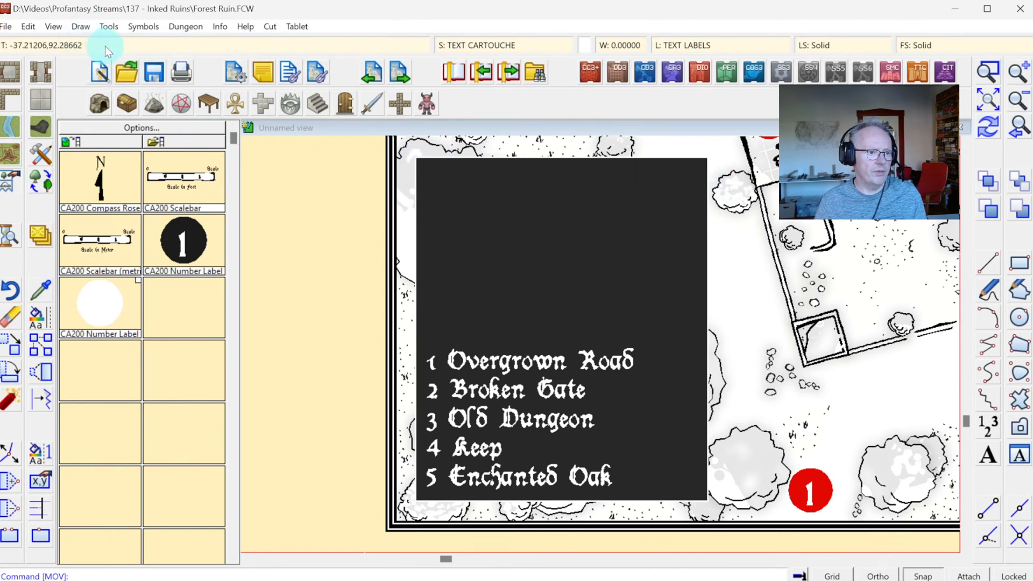
pyautogui.click(28, 26)
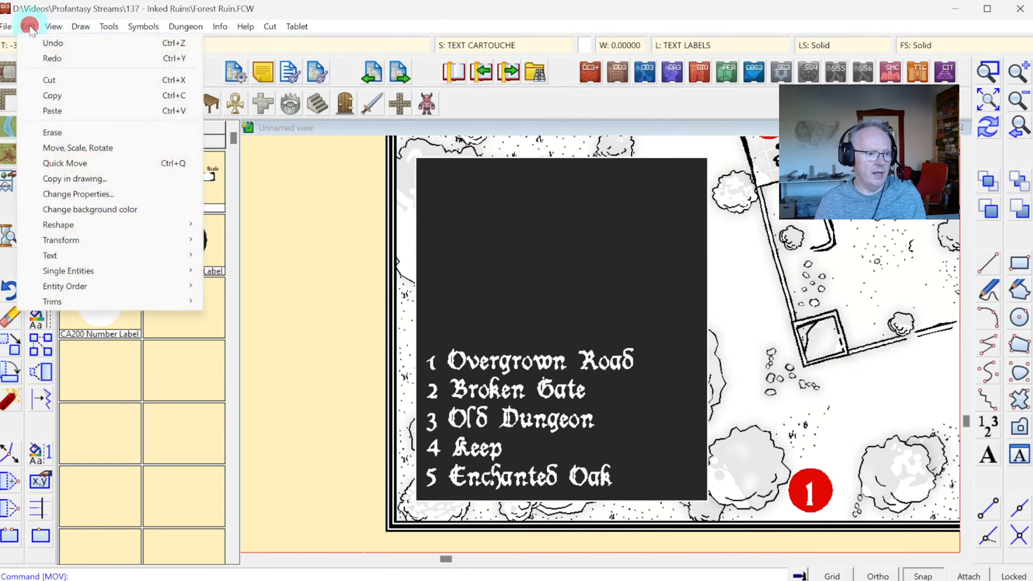
pyautogui.click(74, 225)
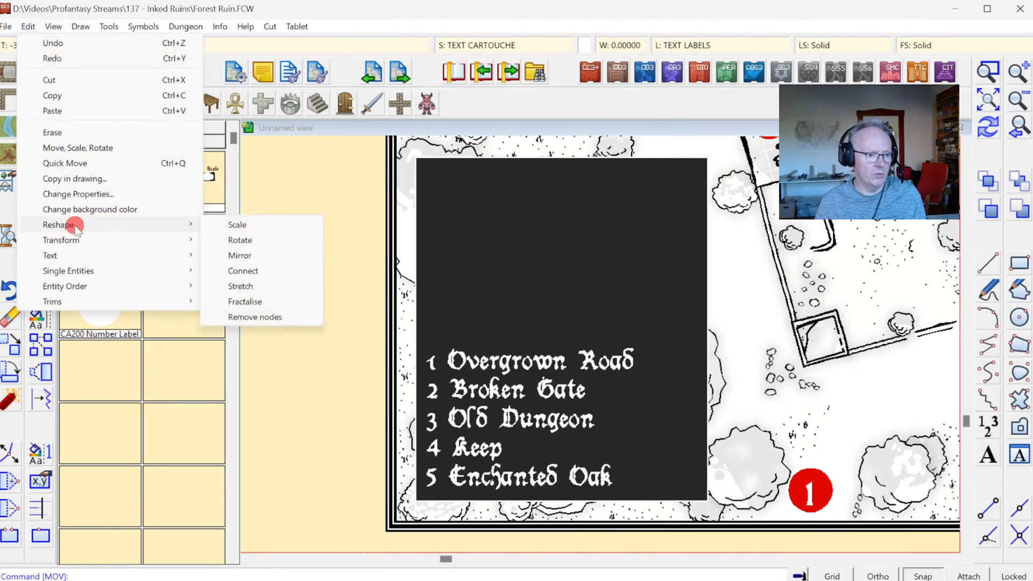
pyautogui.click(240, 286)
pyautogui.click(702, 158)
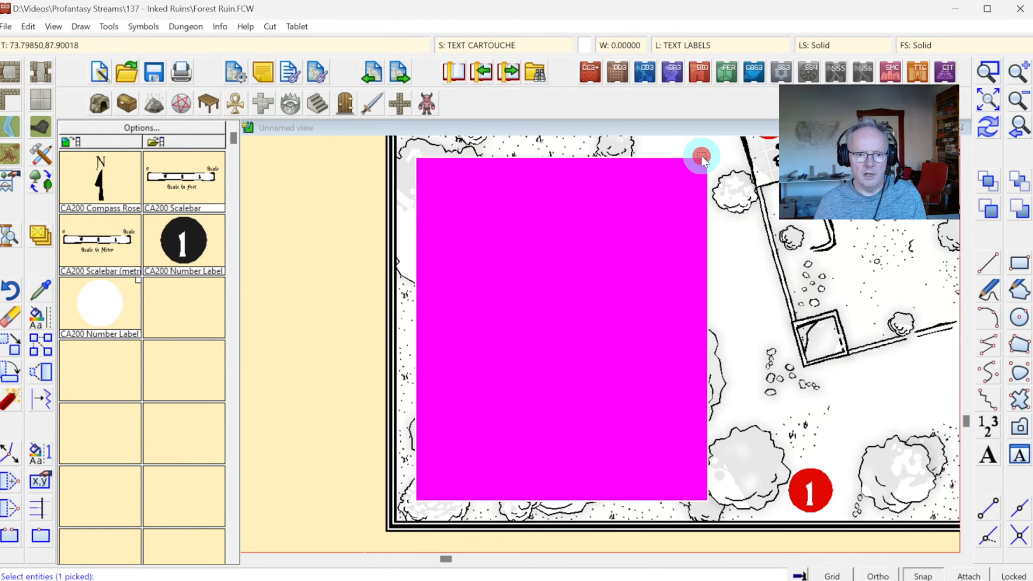
pyautogui.rightClick(760, 173)
pyautogui.click(752, 179)
pyautogui.click(405, 144)
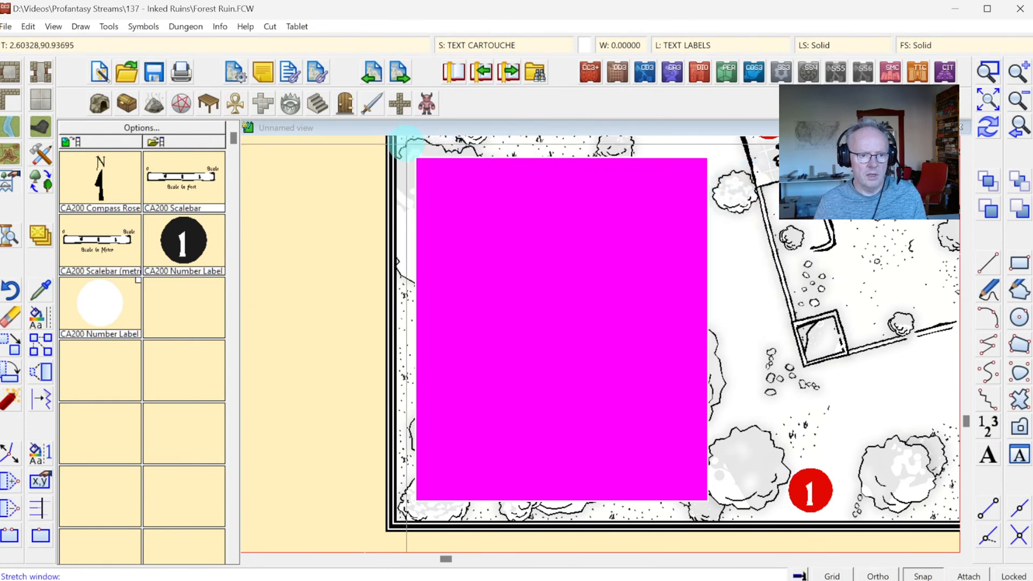
pyautogui.click(737, 209)
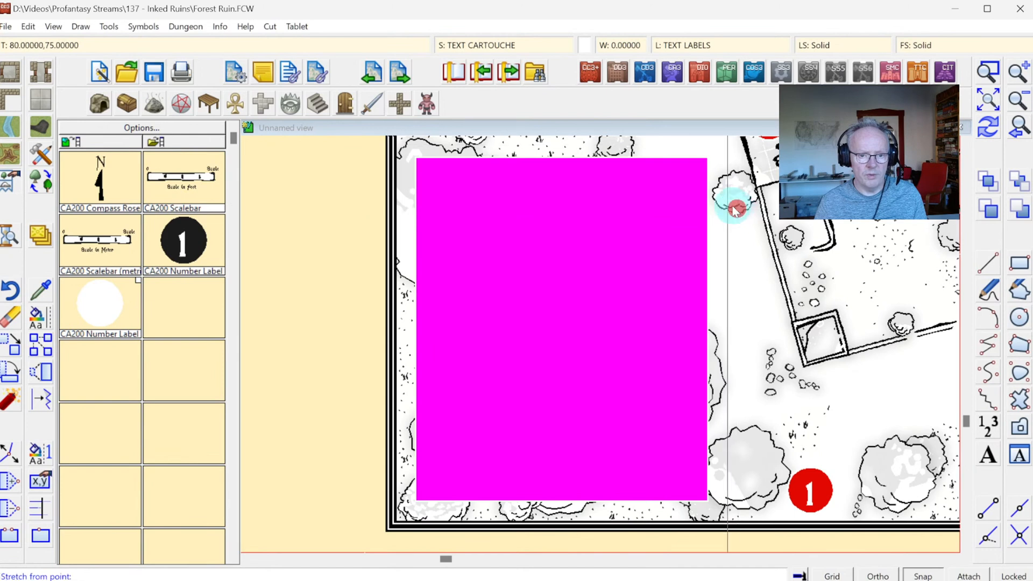
pyautogui.click(702, 158)
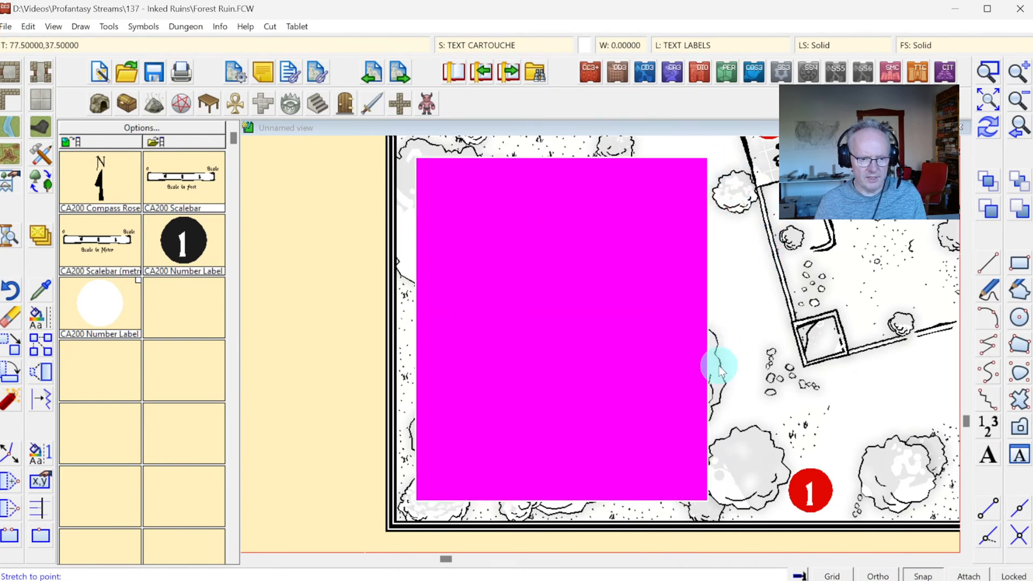
pyautogui.click(993, 134)
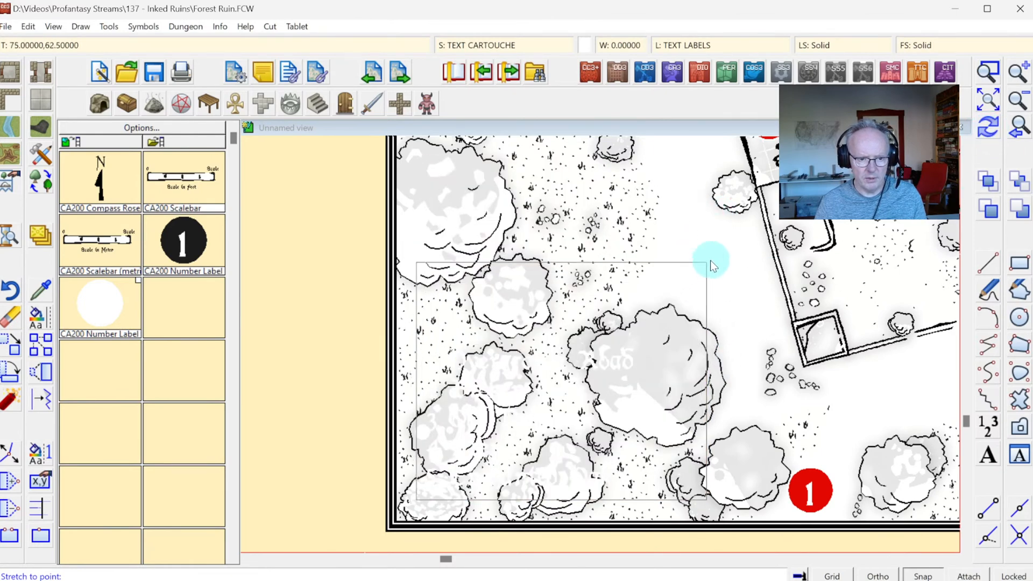
pyautogui.click(702, 336)
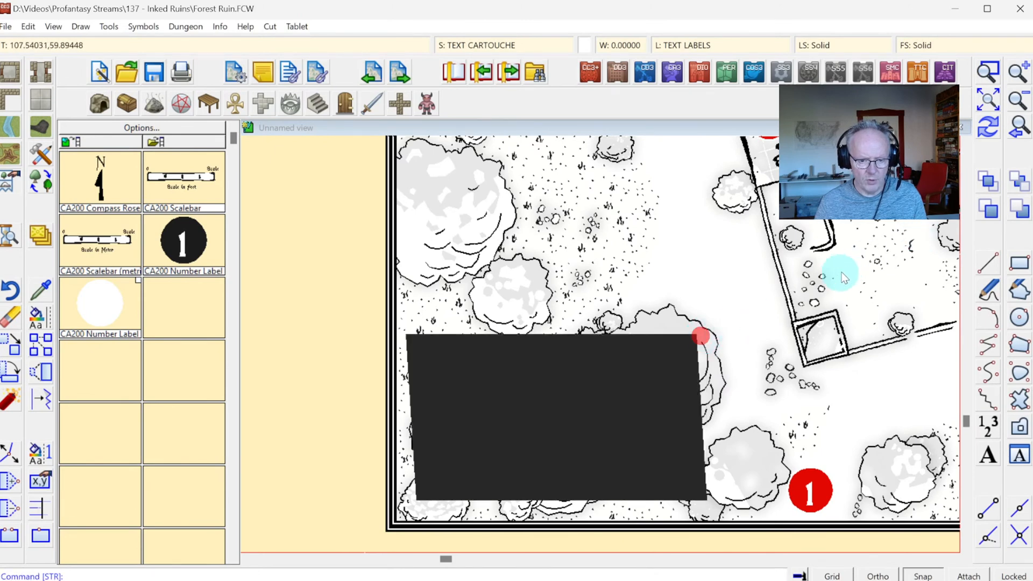
# Step: Stretch the dark box's two upper corners slightly east so its sides are vertical again, and redraw the map
pyautogui.rightClick(723, 256)
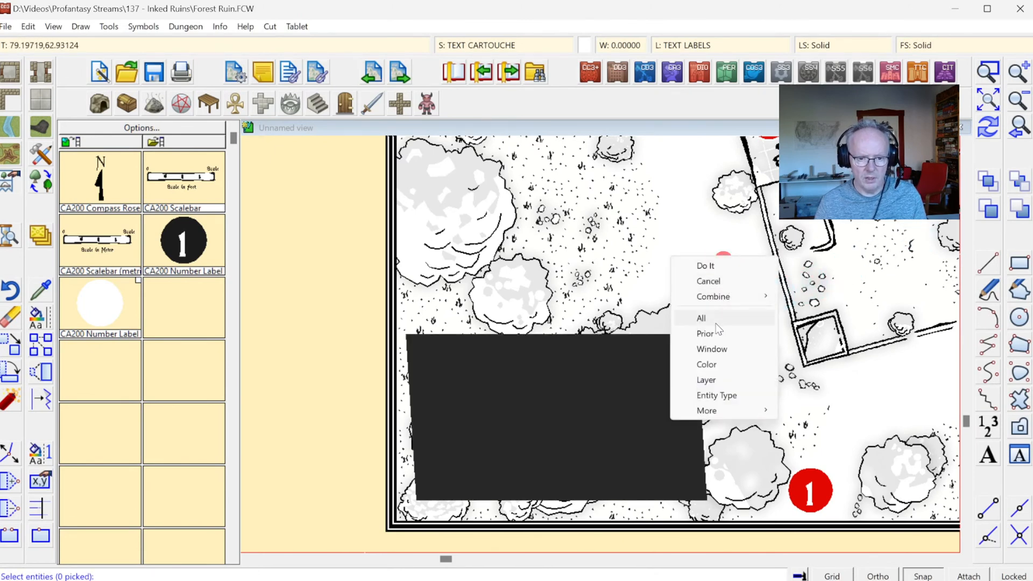
pyautogui.click(716, 331)
pyautogui.rightClick(742, 269)
pyautogui.click(743, 271)
pyautogui.click(384, 305)
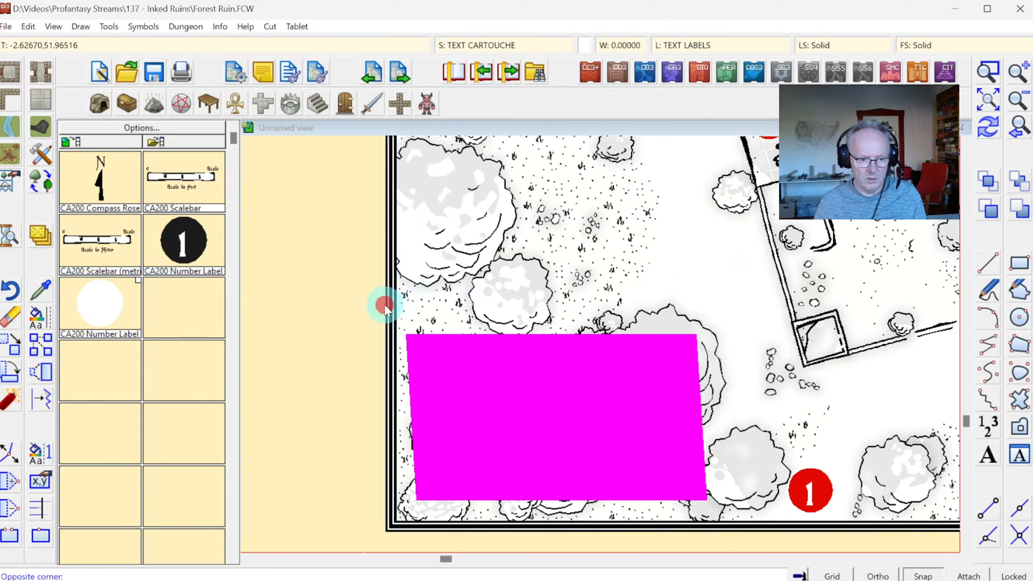
pyautogui.click(726, 378)
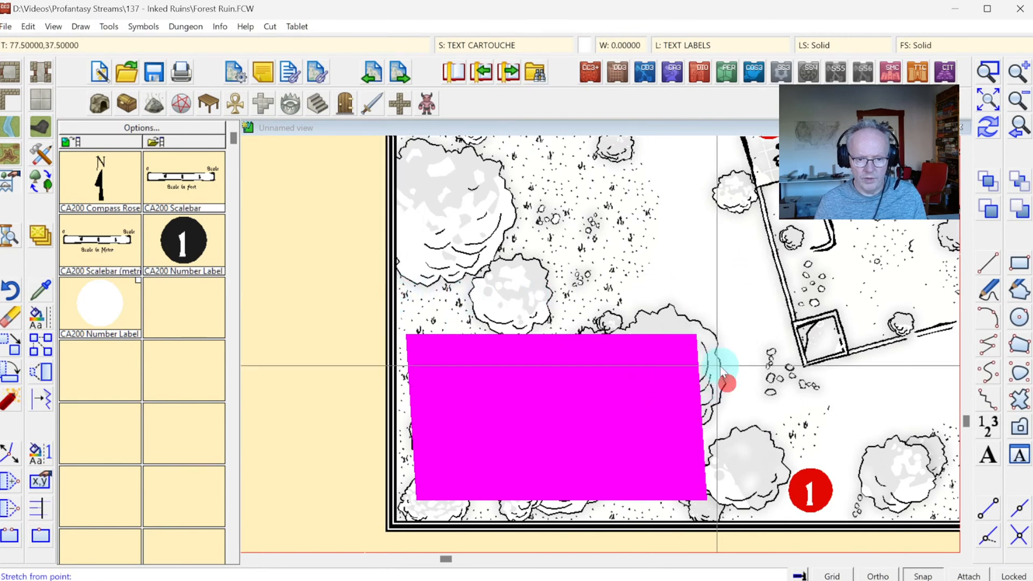
pyautogui.click(699, 339)
pyautogui.click(709, 337)
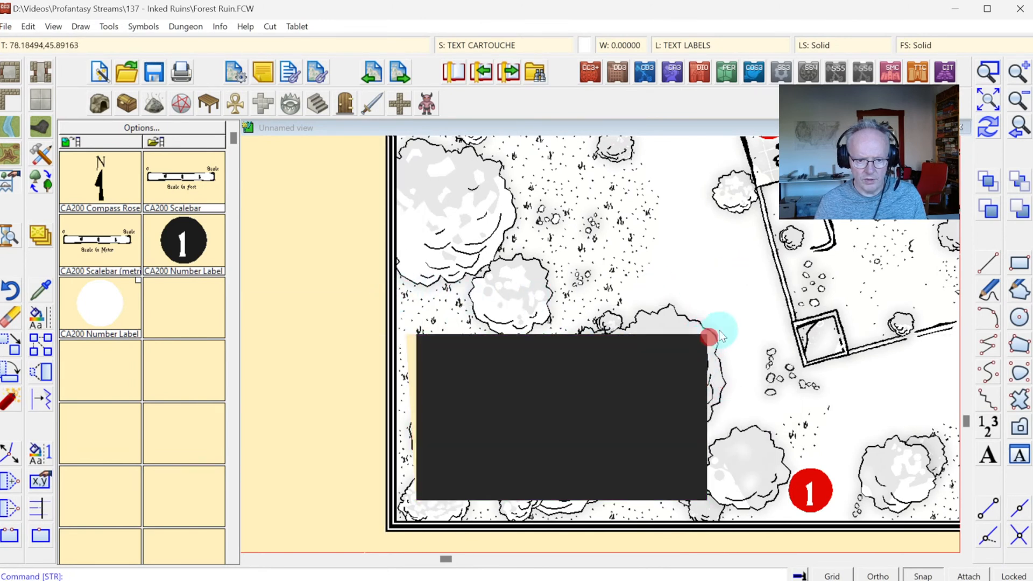
pyautogui.click(993, 132)
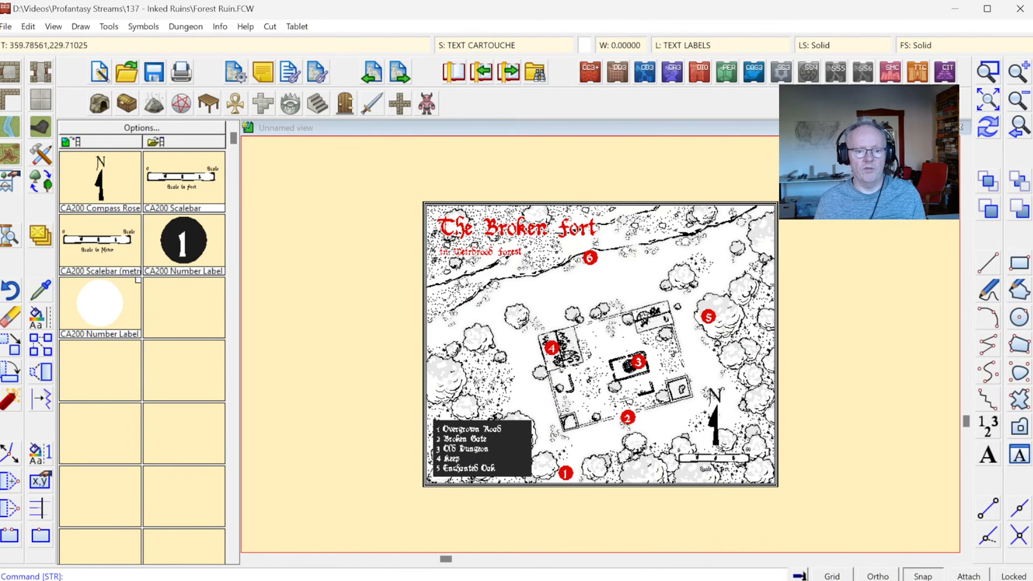
# Step: Freeze all layers except the current TEXT LABELS layer
pyautogui.click(988, 71)
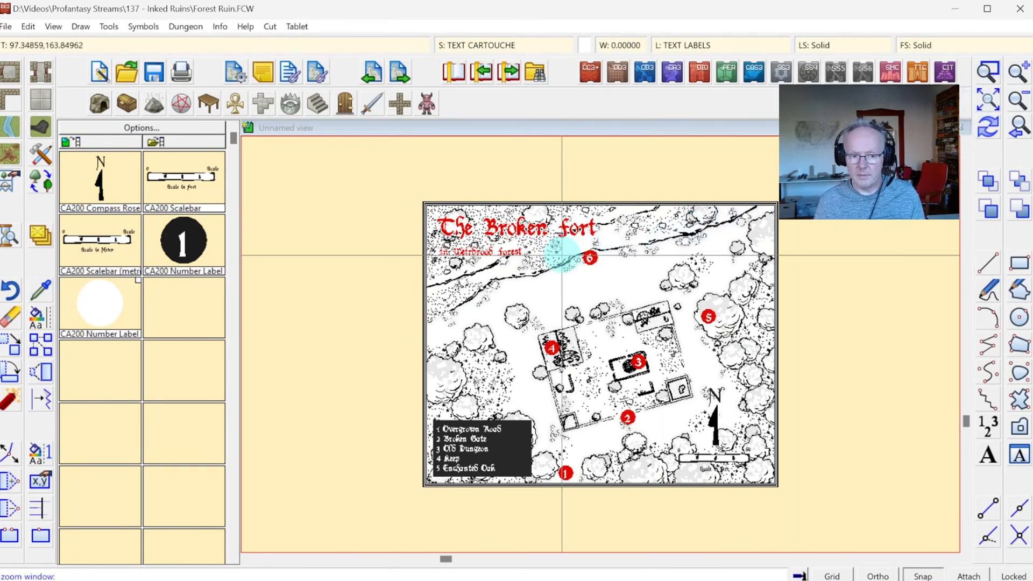
pyautogui.rightClick(719, 305)
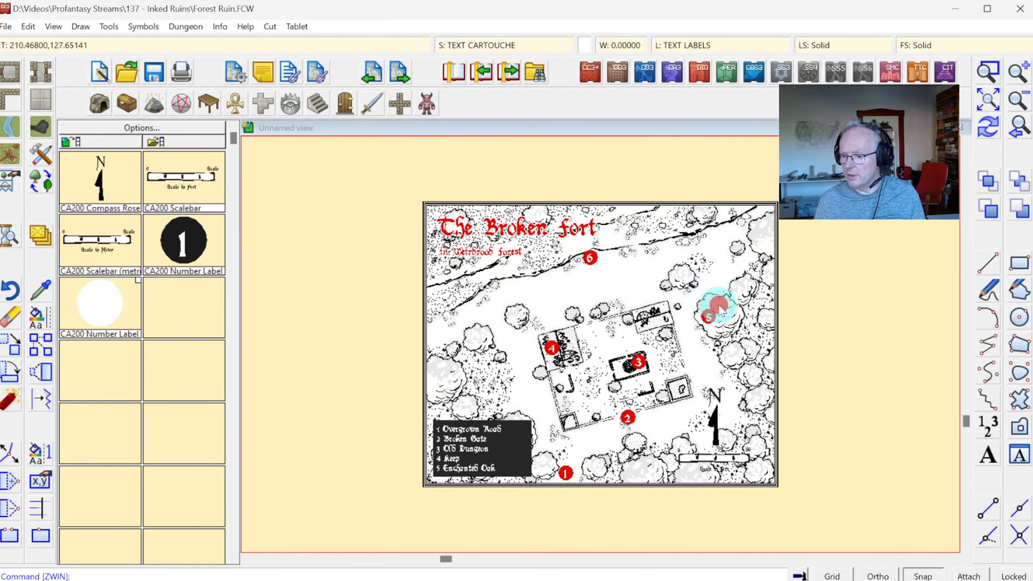
pyautogui.click(988, 72)
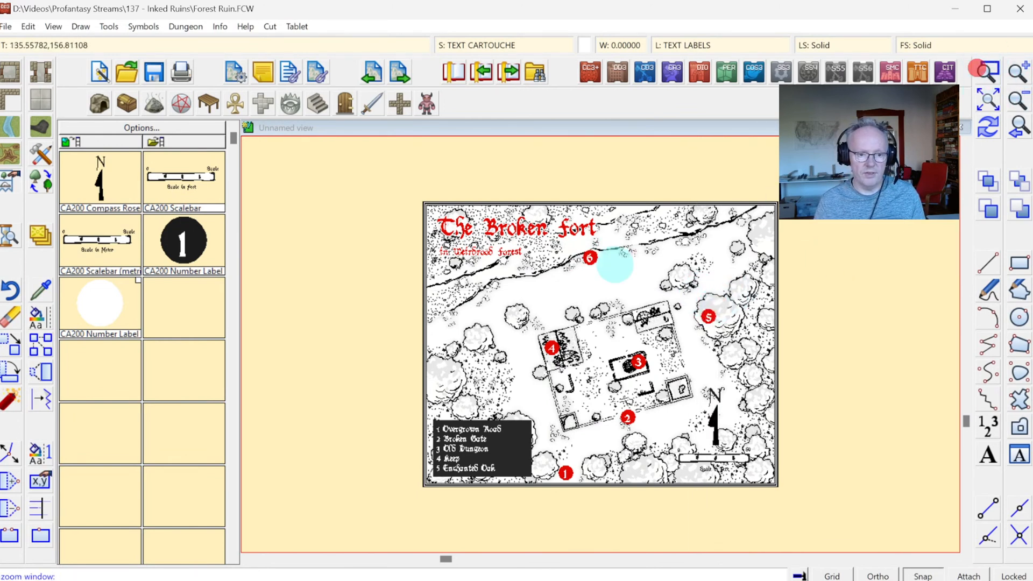
pyautogui.click(418, 198)
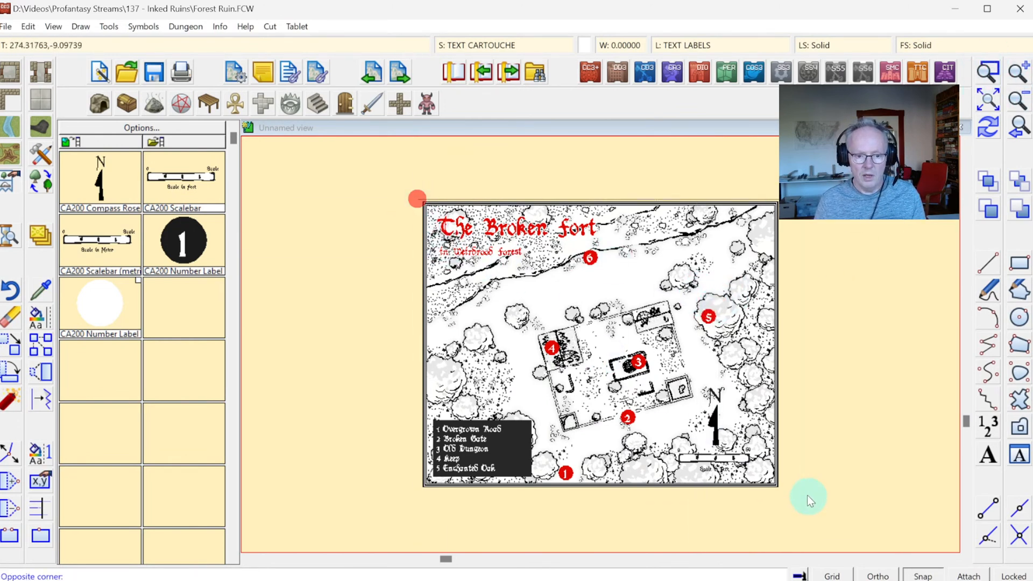
pyautogui.click(783, 490)
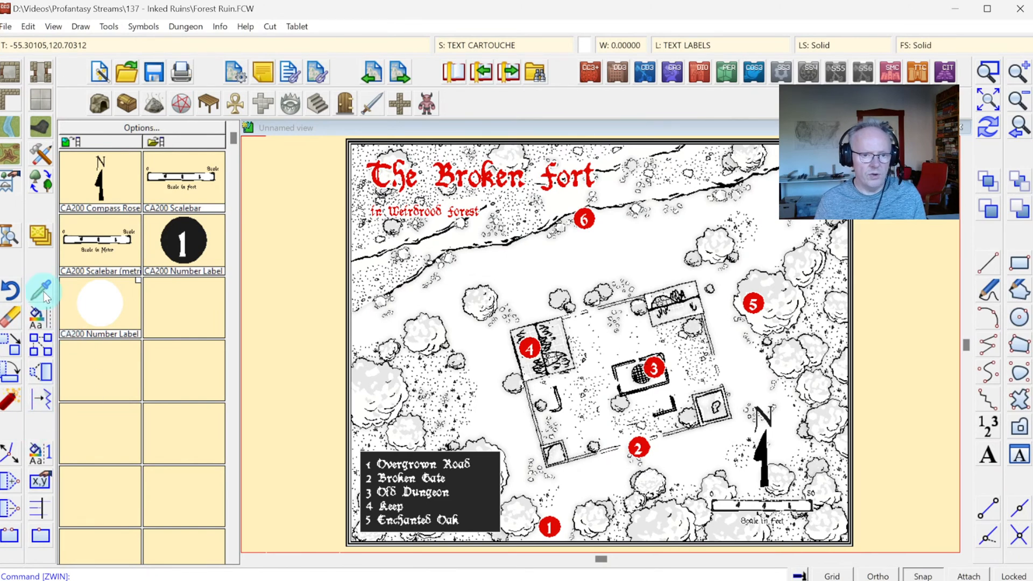
pyautogui.click(677, 43)
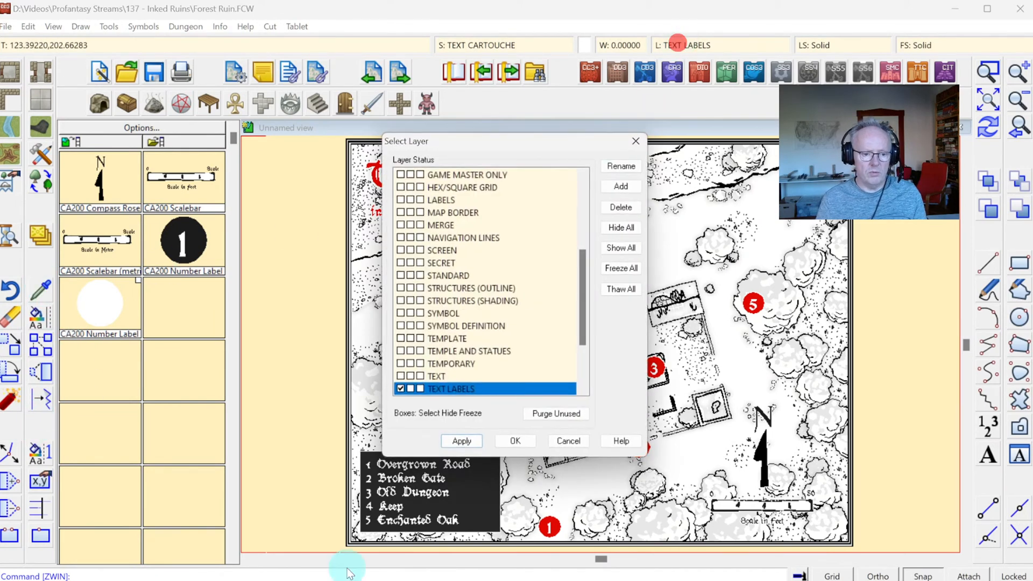
pyautogui.click(515, 441)
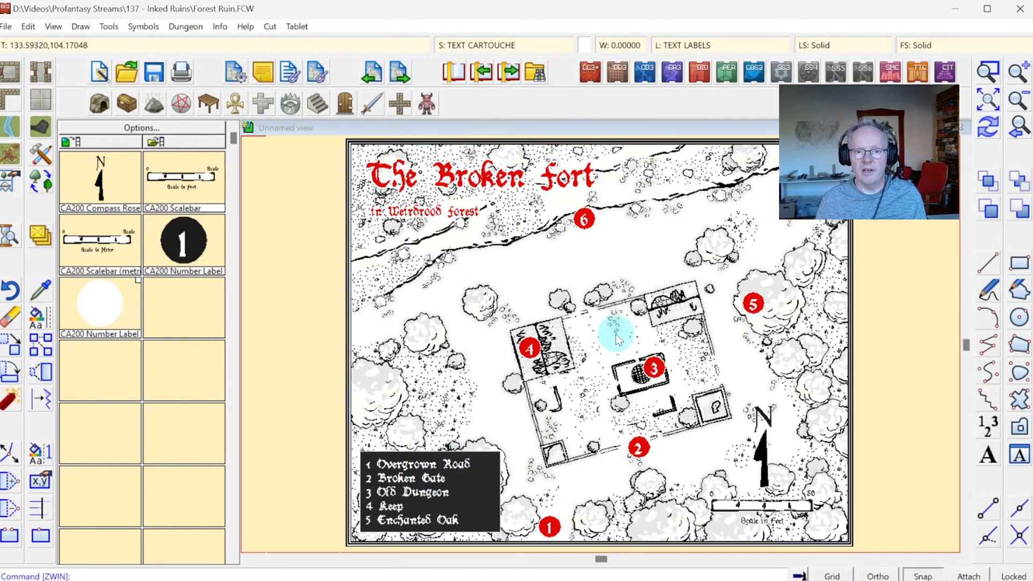
pyautogui.click(684, 50)
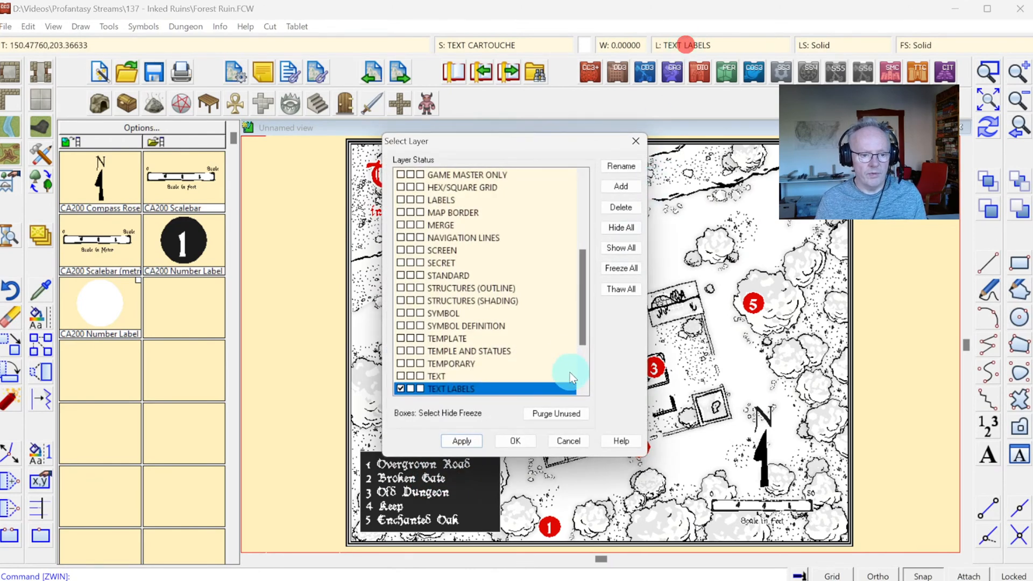
pyautogui.click(619, 267)
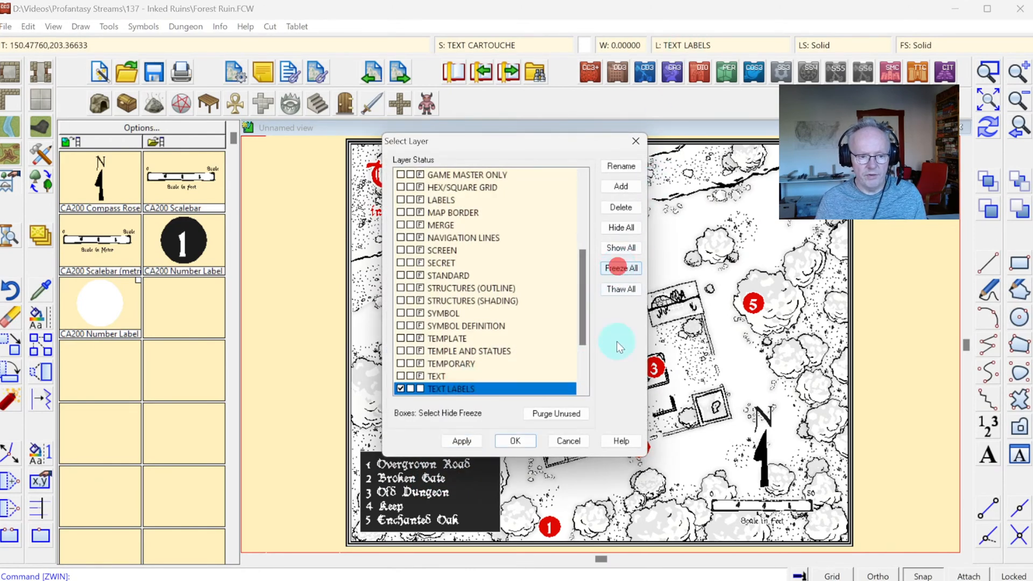
pyautogui.click(518, 440)
# Step: Zoom in on the dark legend box in the map's southwest corner
pyautogui.click(988, 71)
pyautogui.click(447, 380)
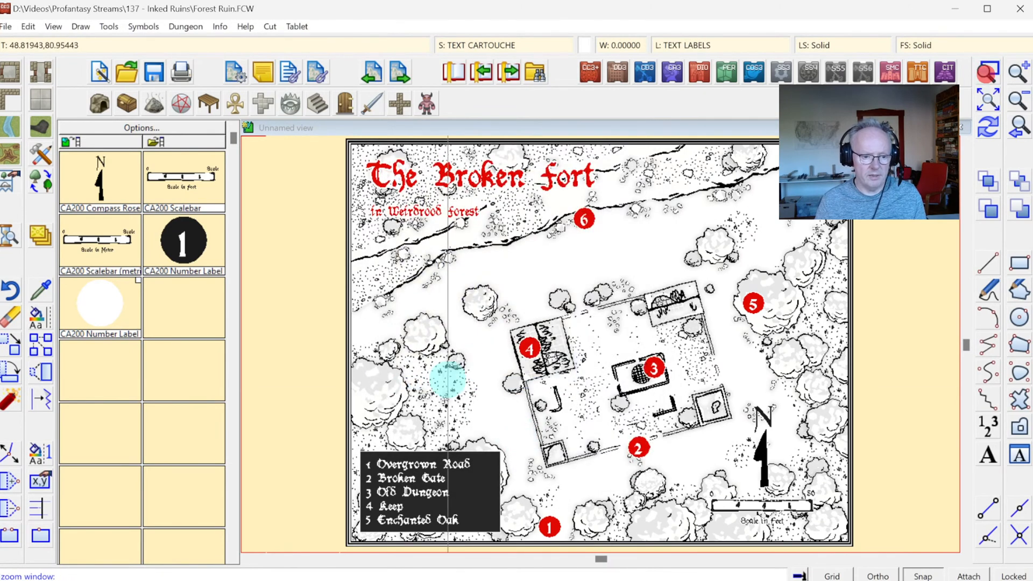
pyautogui.click(343, 434)
pyautogui.click(517, 548)
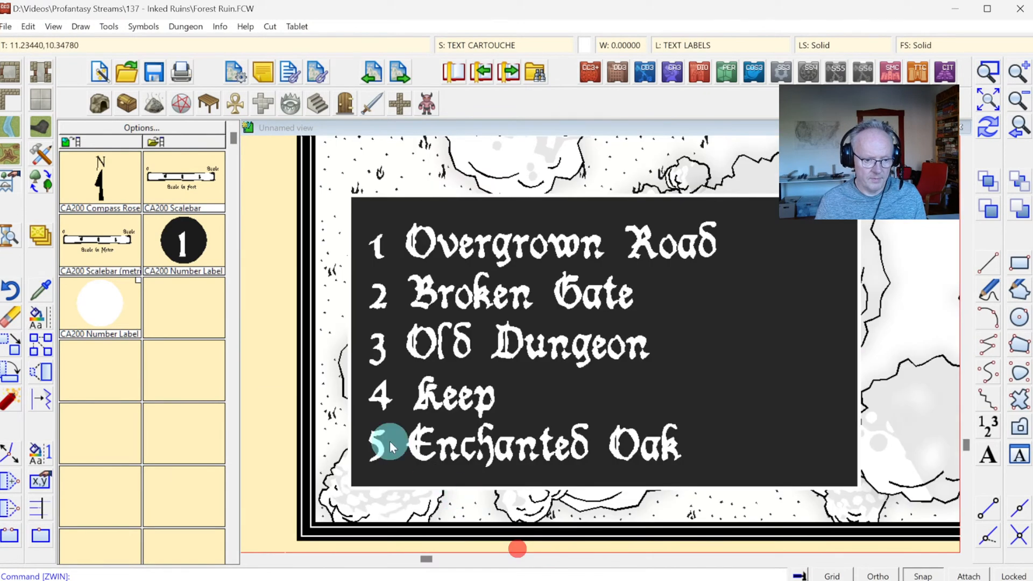
pyautogui.click(44, 479)
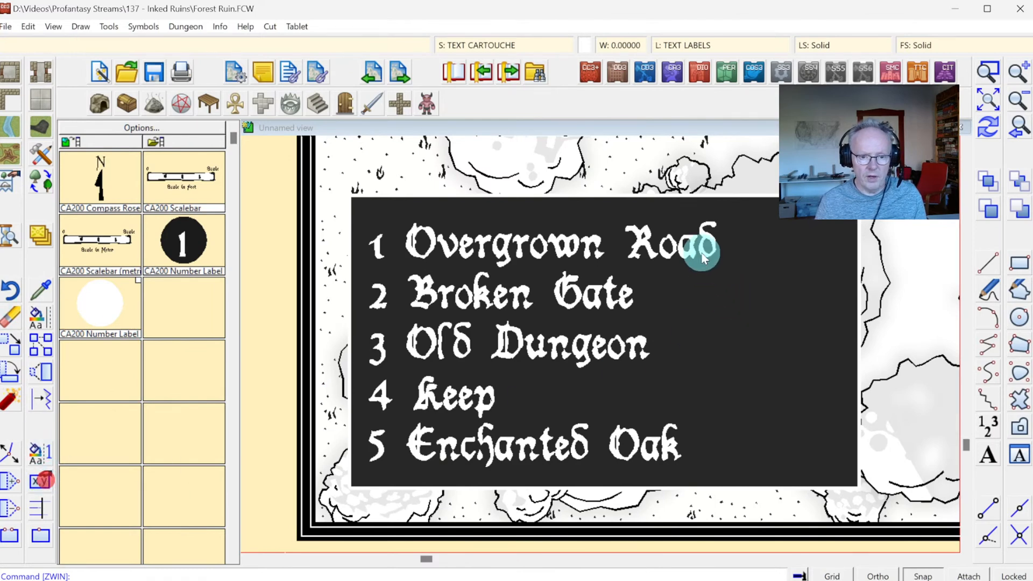
pyautogui.click(674, 258)
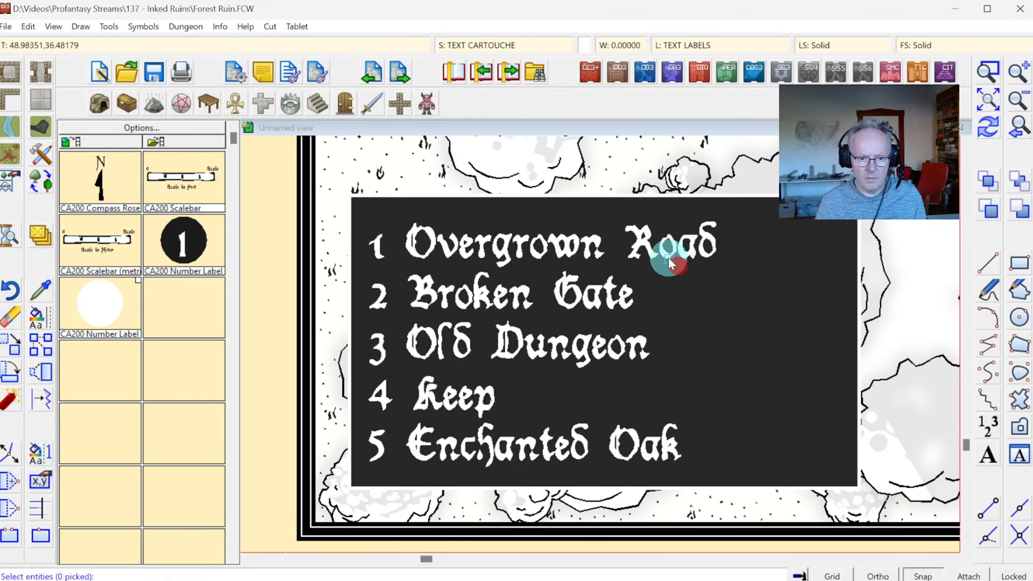
pyautogui.click(667, 257)
pyautogui.rightClick(666, 289)
pyautogui.click(664, 288)
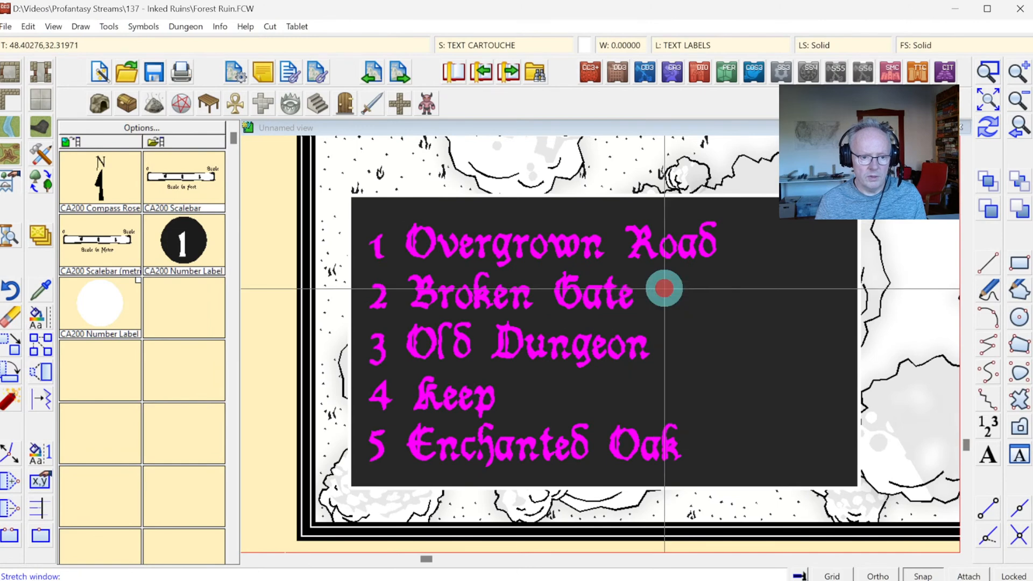
pyautogui.press('Escape')
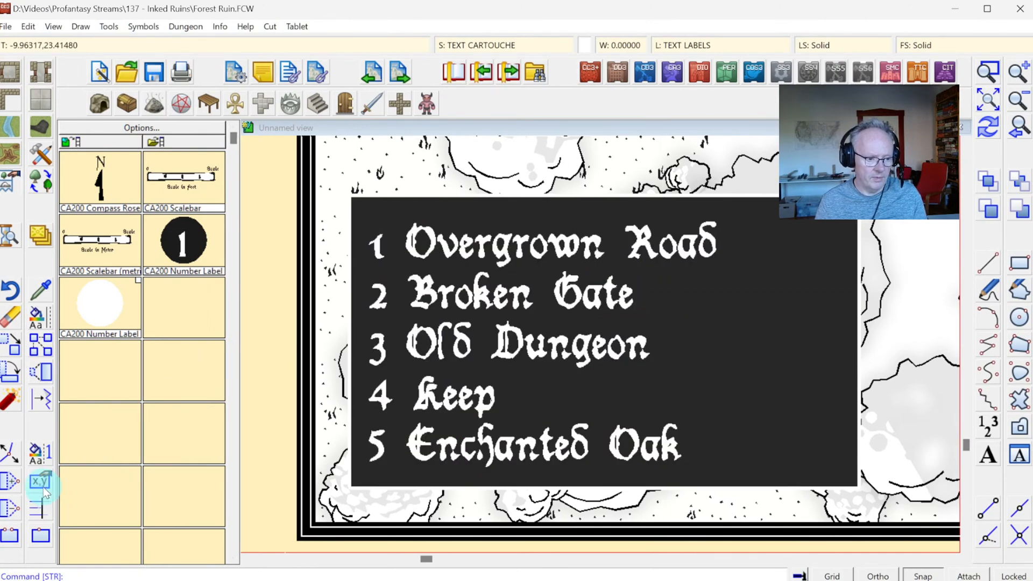
# Step: Edit the legend text to add a sixth line, "6 Cave Entrance", below "5 Enchanted Oak"
pyautogui.click(42, 483)
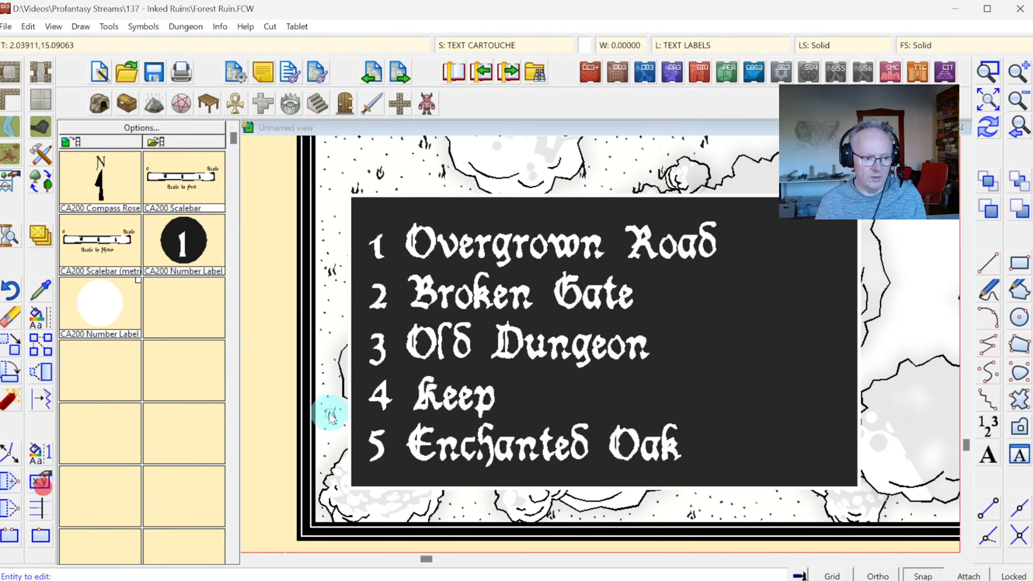
pyautogui.click(683, 257)
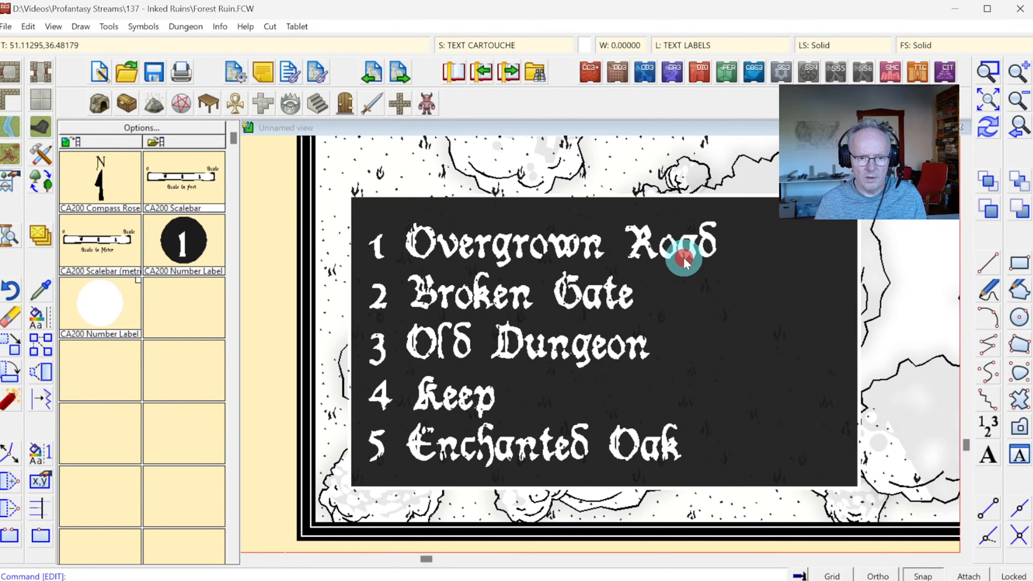
pyautogui.click(613, 311)
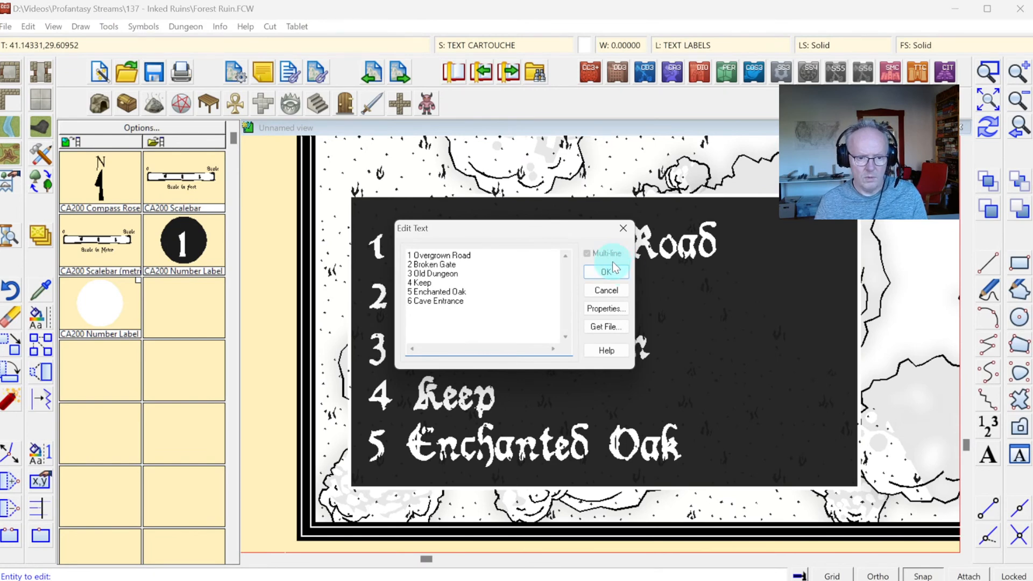
pyautogui.click(610, 270)
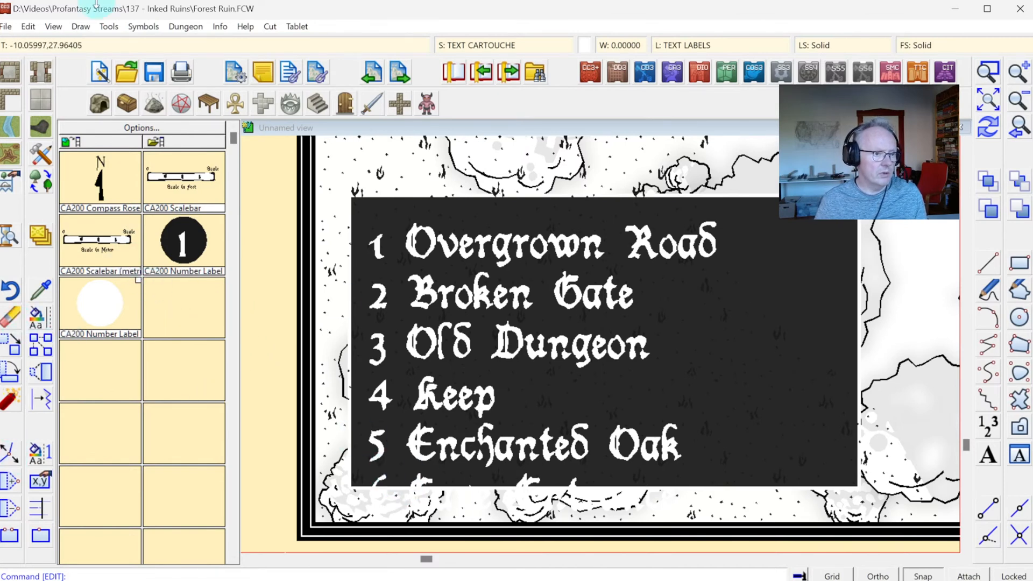
# Step: Stretch the dark legend box's lower edge down to the map border so it encloses the sixth line, and redraw the map
pyautogui.click(28, 27)
pyautogui.moveTo(83, 224)
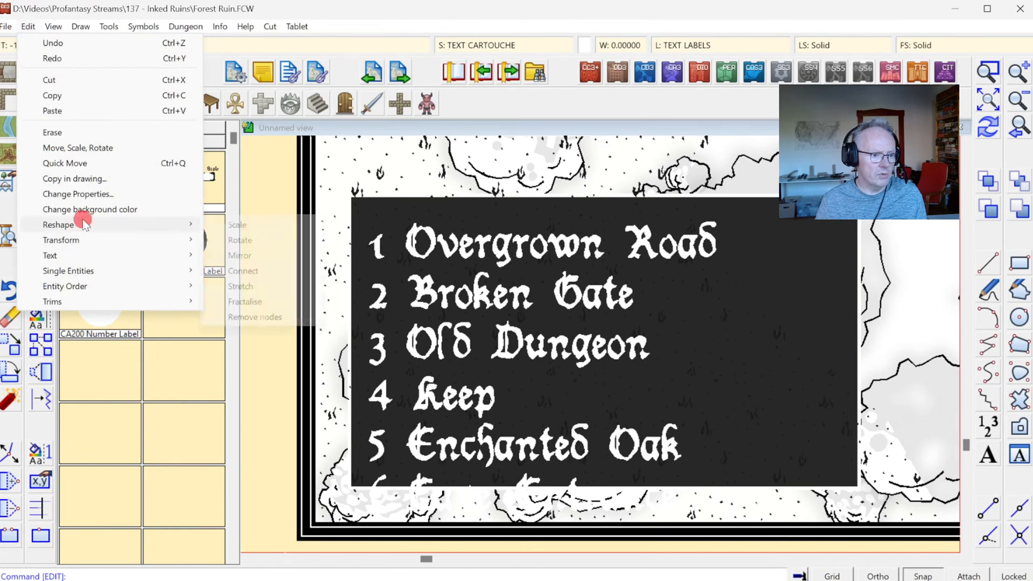
pyautogui.click(252, 285)
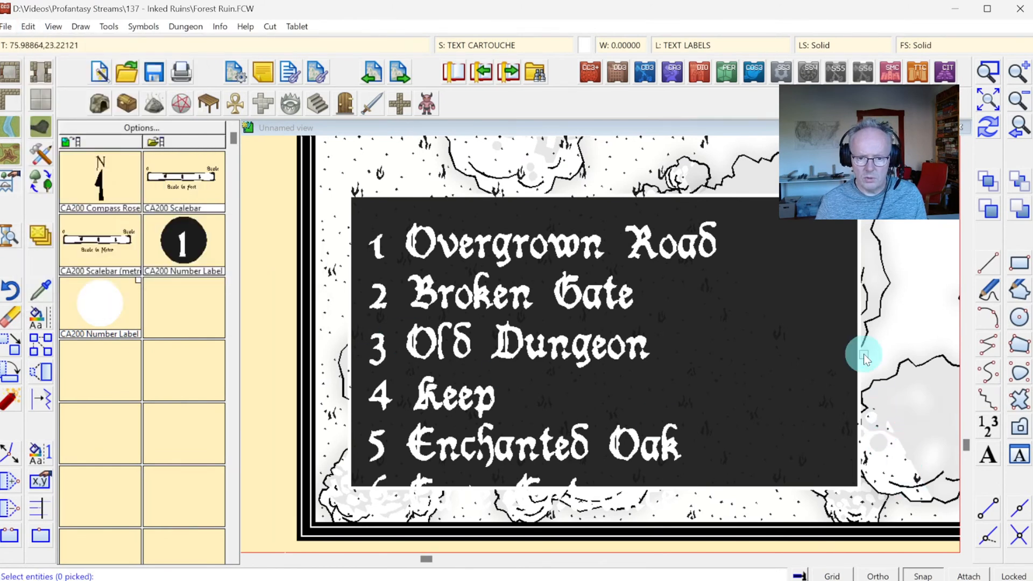
pyautogui.click(858, 372)
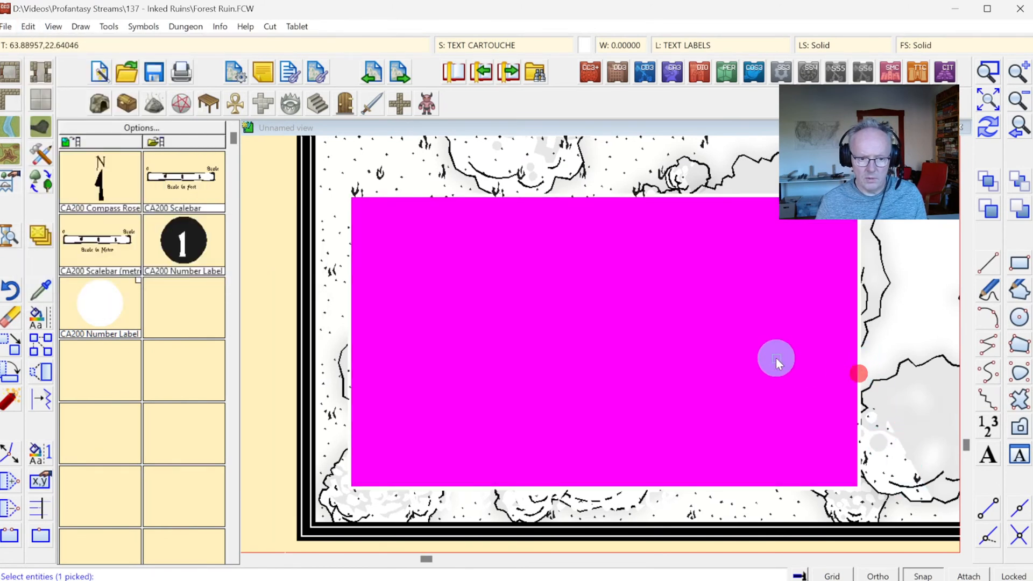
pyautogui.rightClick(777, 363)
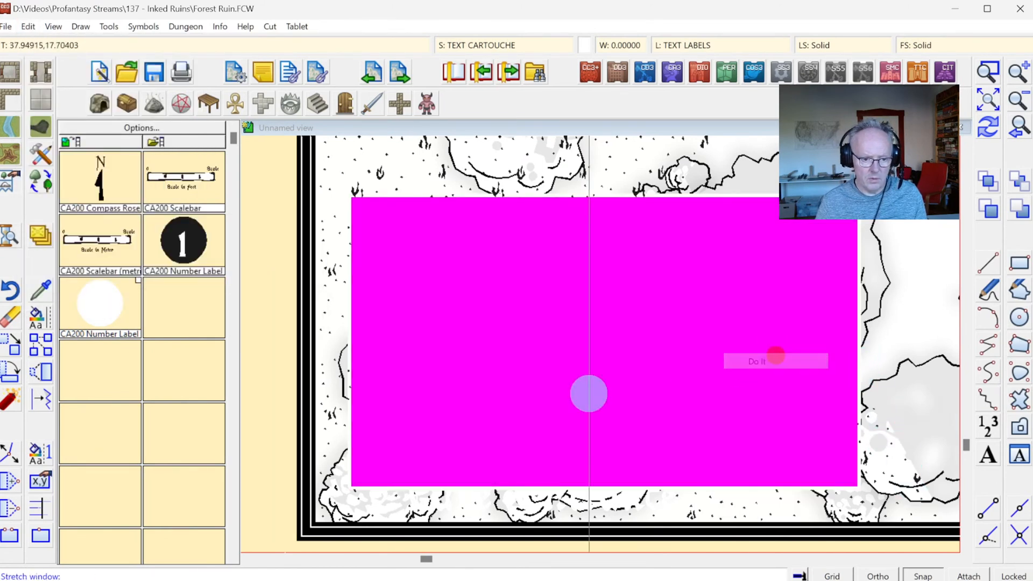
pyautogui.click(896, 532)
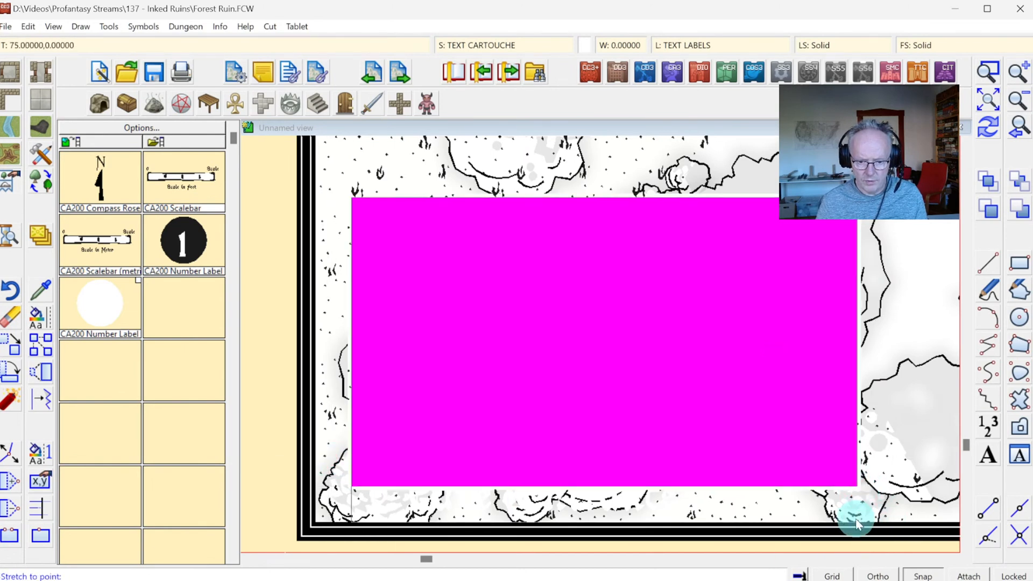
pyautogui.click(857, 522)
pyautogui.click(992, 133)
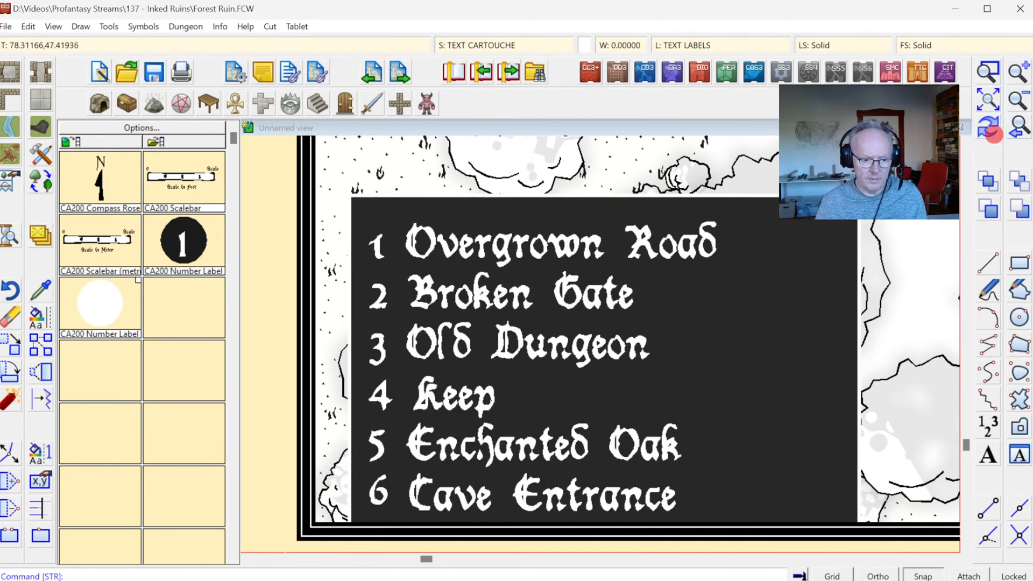
# Step: Move the dark box and its legend text together slightly north, away from the map border, then redraw and show the whole map
pyautogui.click(12, 345)
pyautogui.click(404, 179)
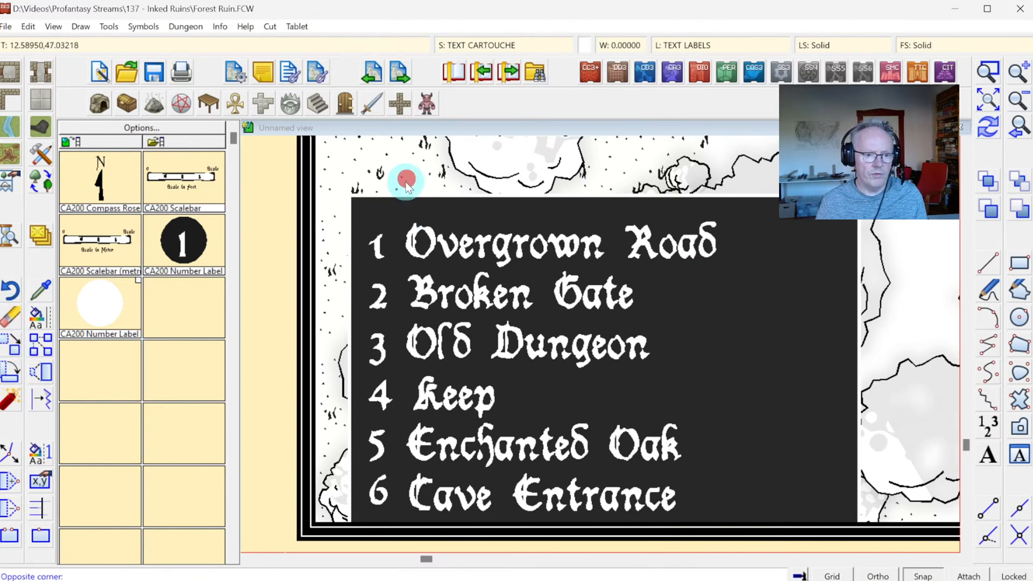
pyautogui.click(456, 316)
pyautogui.rightClick(593, 204)
pyautogui.click(584, 211)
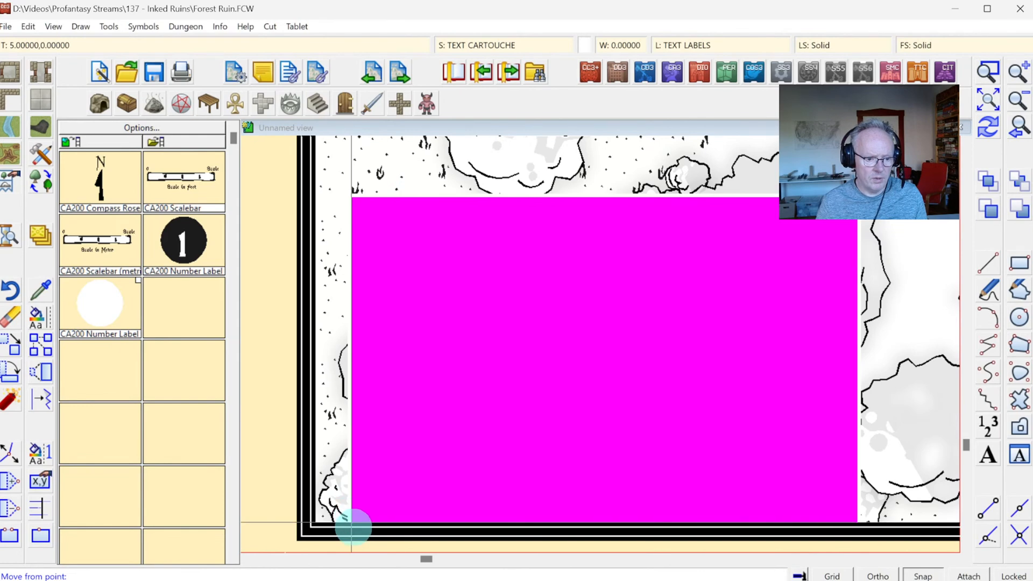
pyautogui.click(351, 506)
pyautogui.click(353, 491)
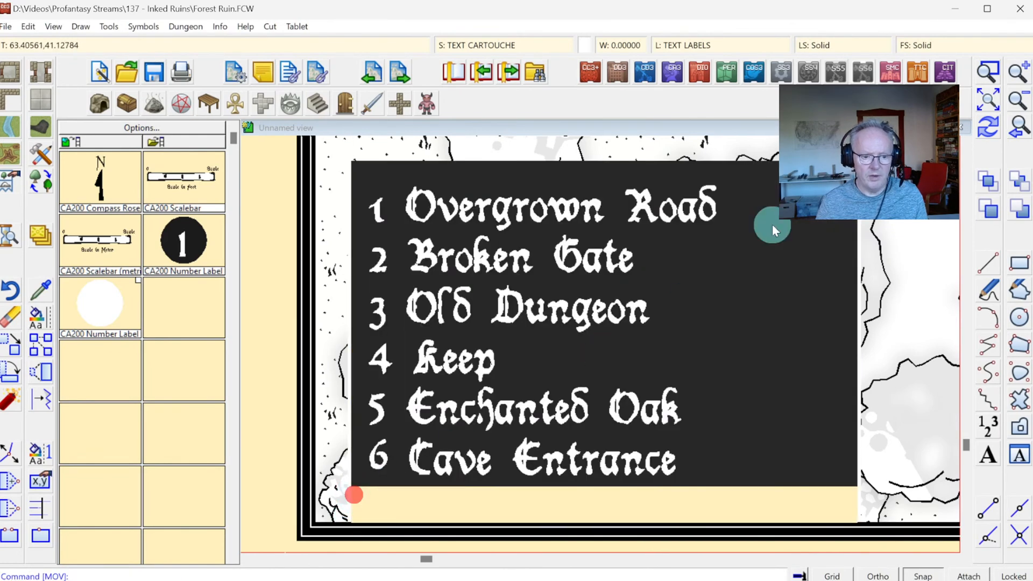
pyautogui.click(995, 130)
pyautogui.click(1018, 132)
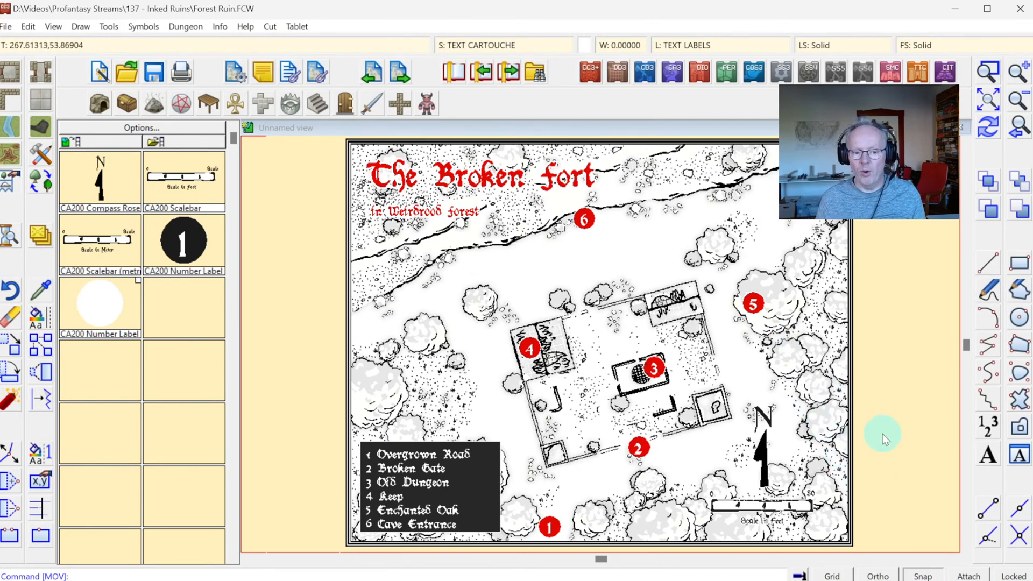
# Step: Check the sheet effects setting, then export the map as JPEG file Forest Ruin.JPG at 3000 × 2500 pixels, restricted to the map border
pyautogui.click(470, 47)
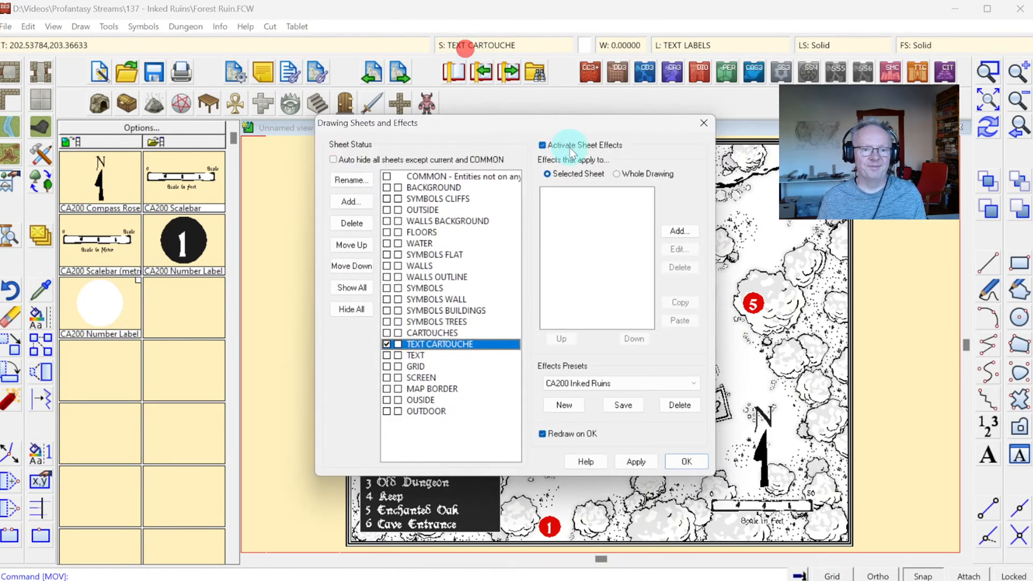
pyautogui.click(699, 467)
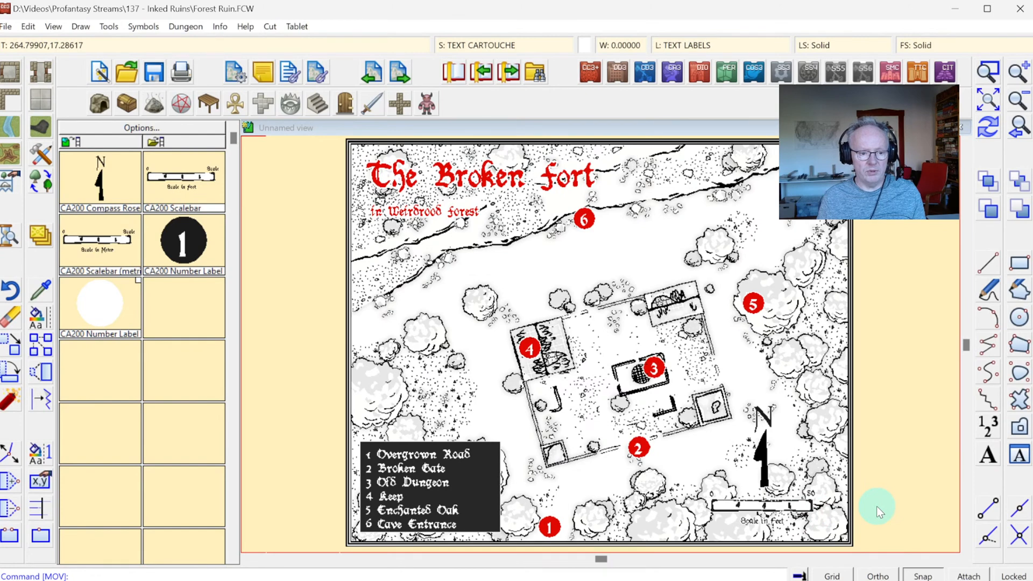
pyautogui.click(4, 27)
pyautogui.click(47, 110)
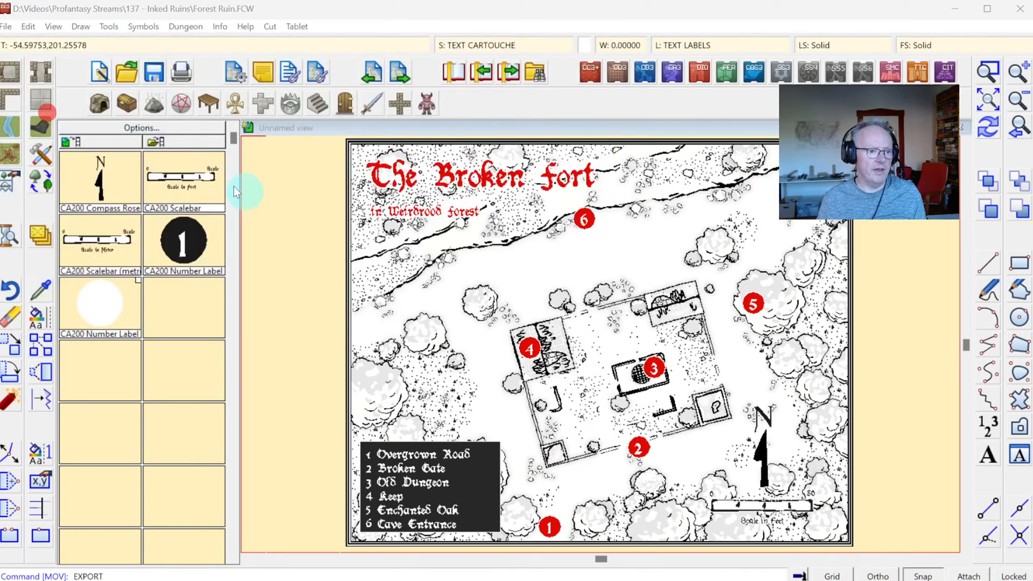
pyautogui.click(409, 529)
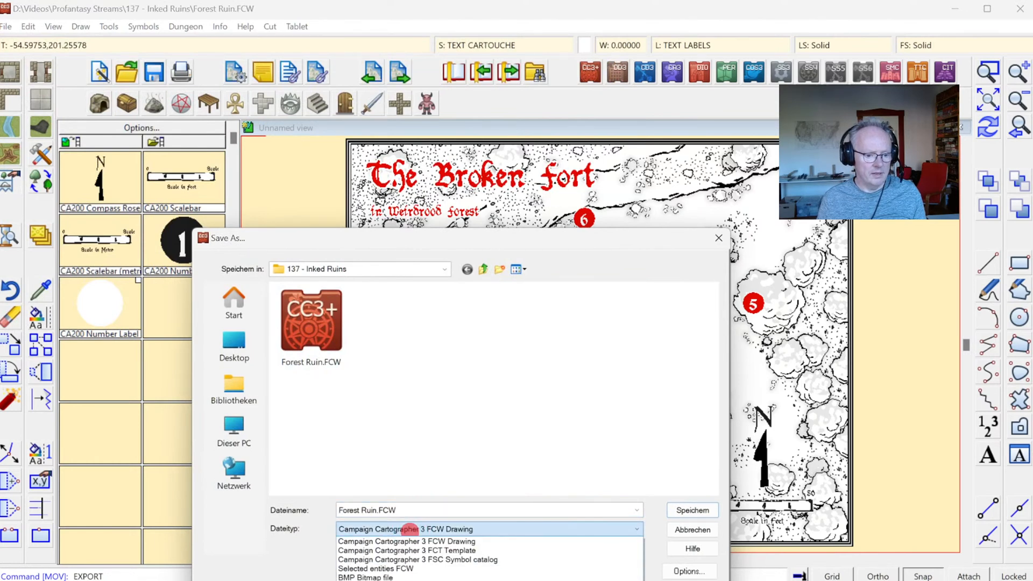
pyautogui.click(379, 580)
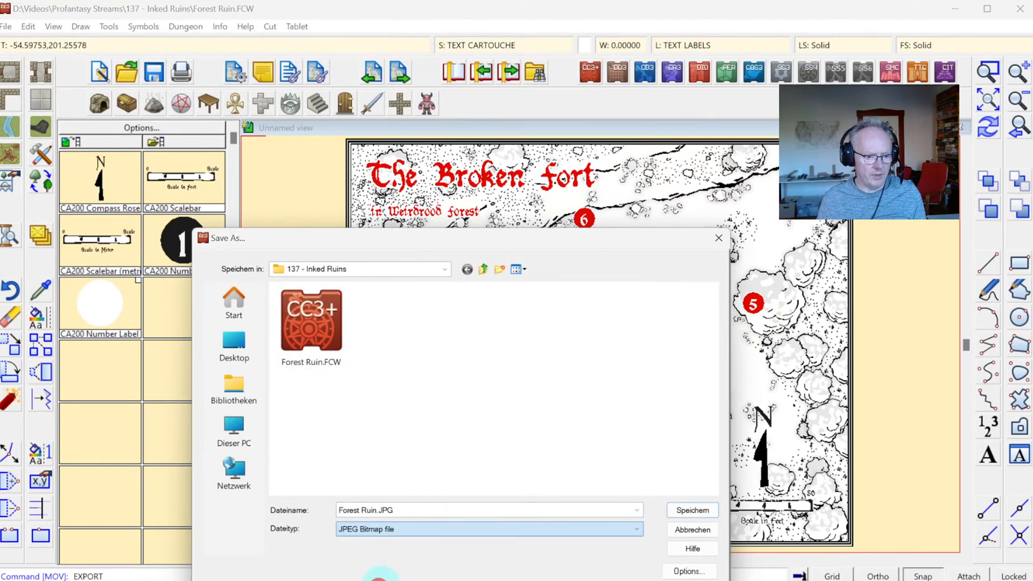
pyautogui.click(683, 572)
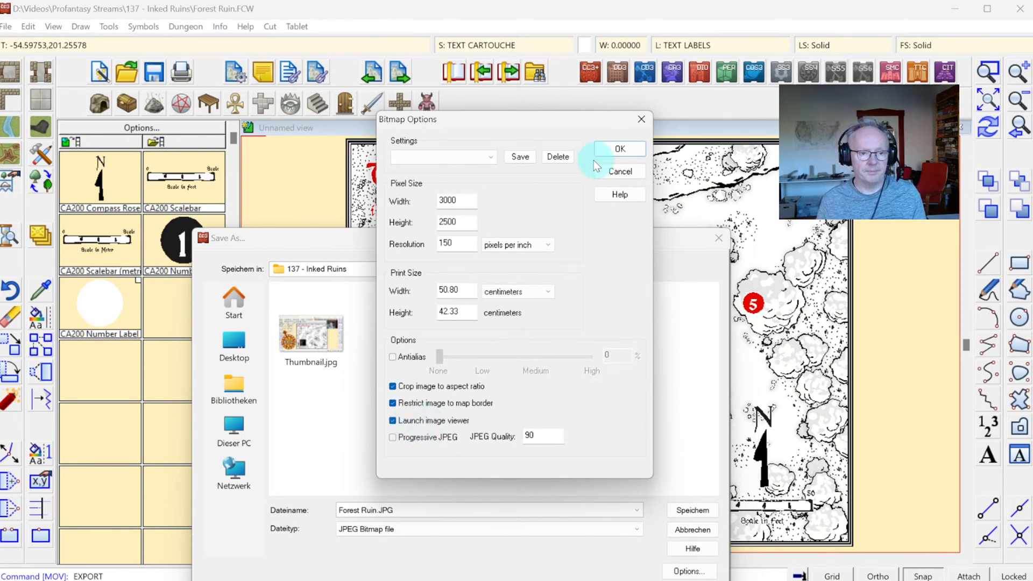
pyautogui.click(619, 148)
pyautogui.click(688, 510)
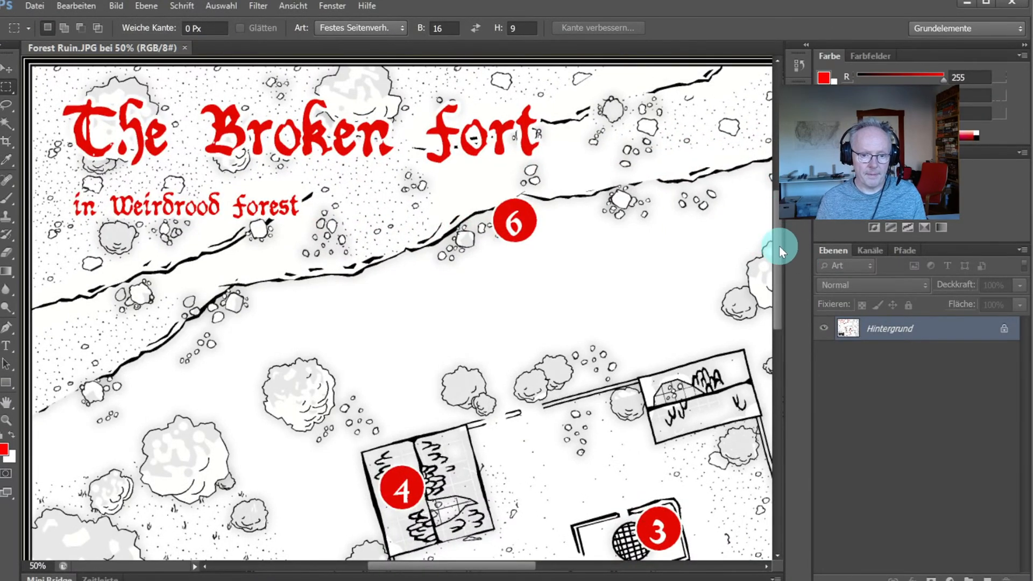
# Step: Inspect the exported Forest Ruin.JPG in Photoshop, up close and as a whole, and return to Campaign Cartographer
pyautogui.moveTo(776, 243)
pyautogui.mouseDown()
pyautogui.moveTo(819, 362)
pyautogui.moveTo(784, 231)
pyautogui.mouseUp()
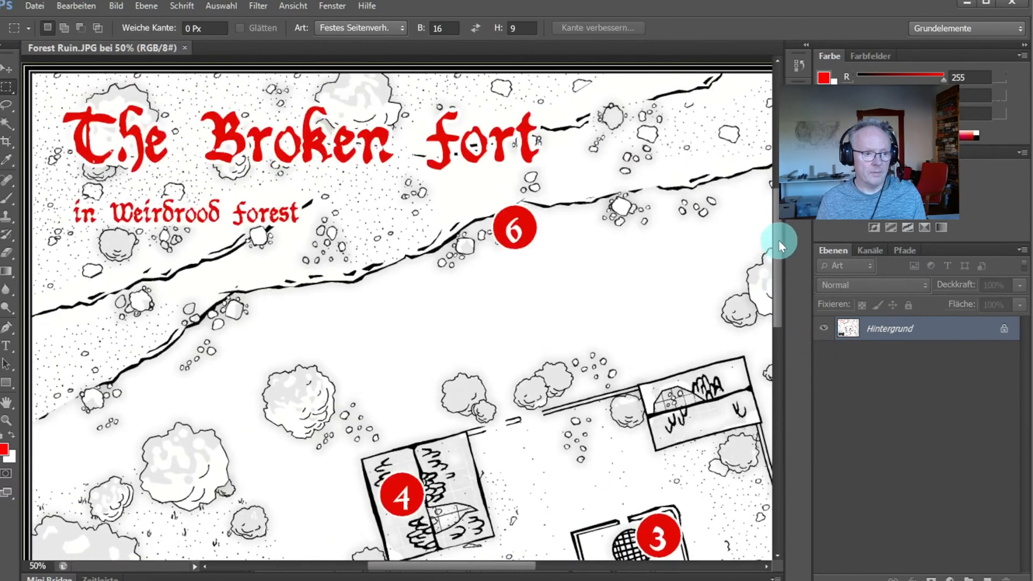
pyautogui.hotkey('ctrl', '0')
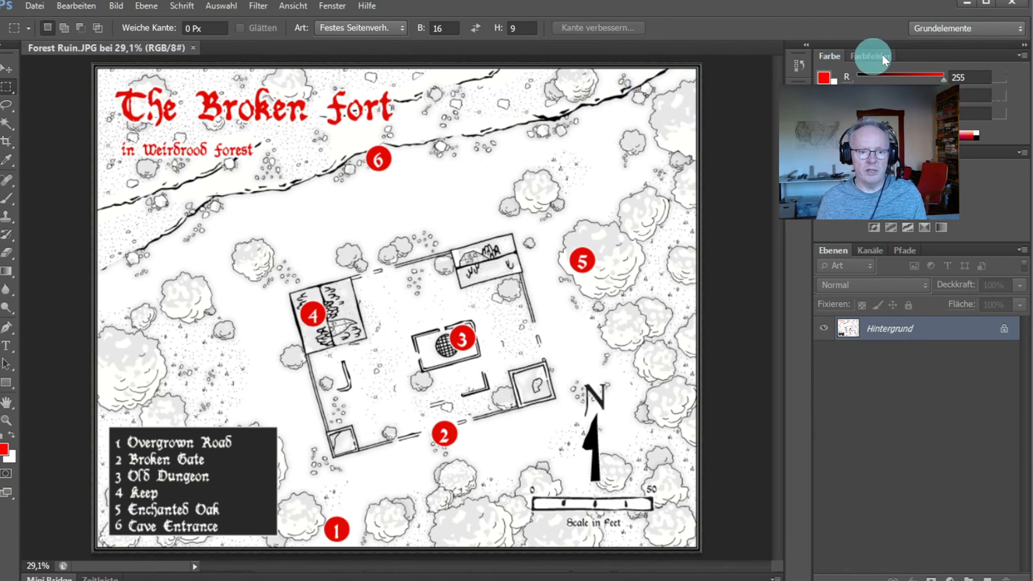
pyautogui.click(1010, 6)
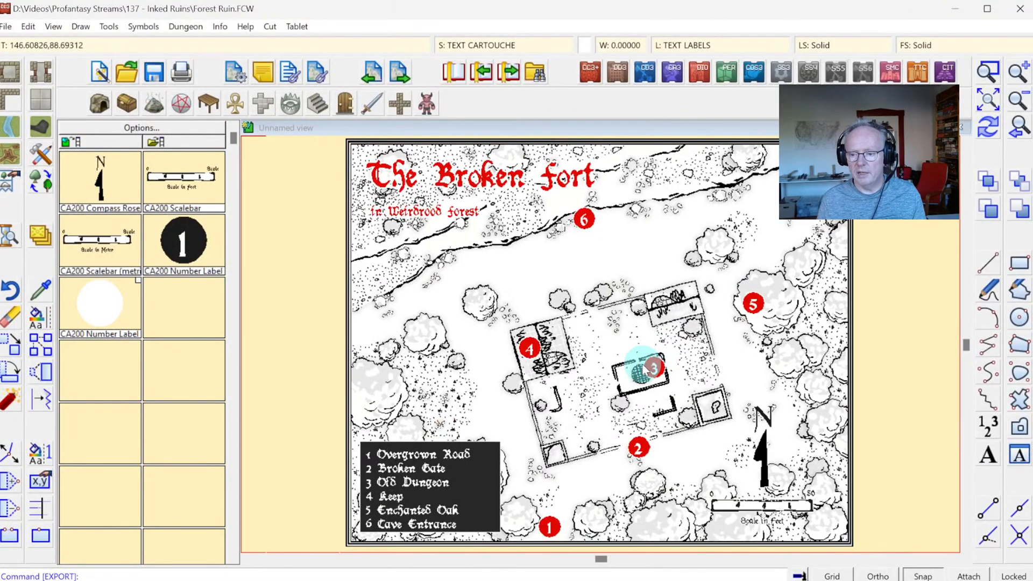